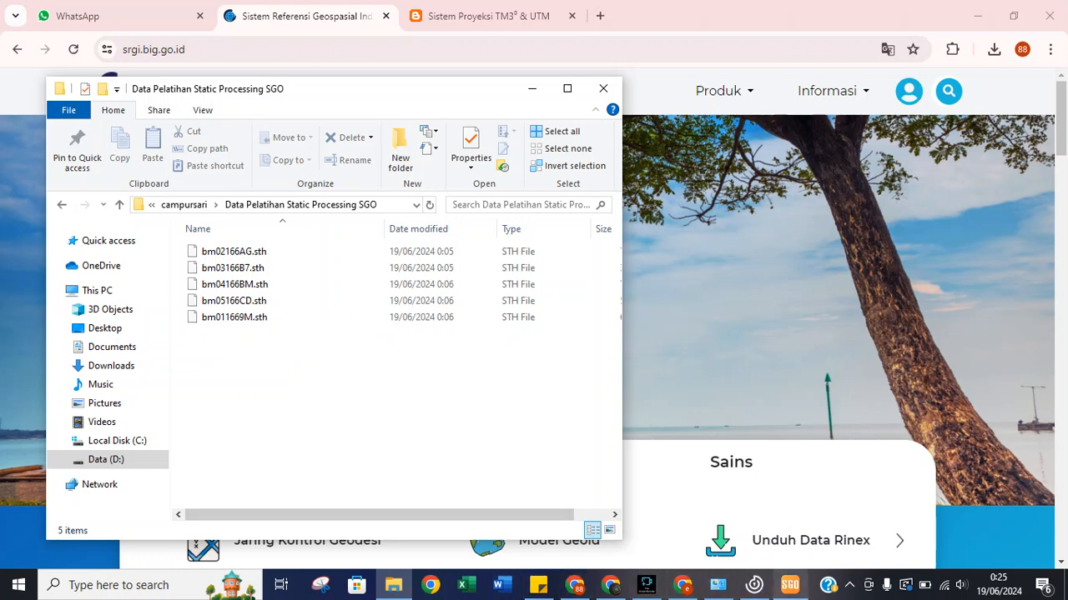
Bring South Geomatics Office to the front from the taskbar.
{"action": "left_click", "coordinate": [789, 584]}
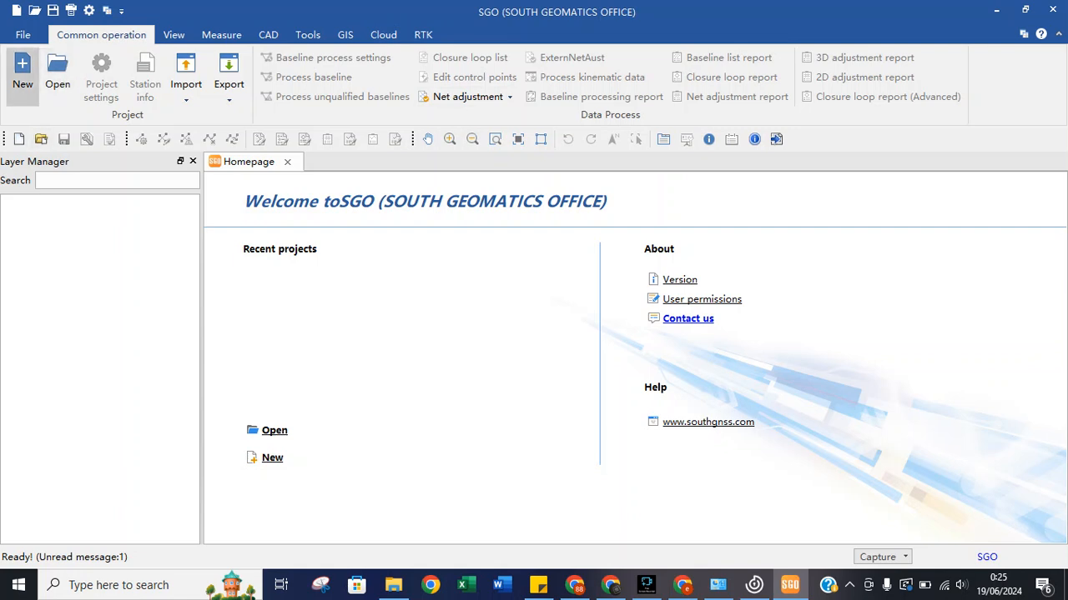
Create a new project, replacing the default date name with 'Pelatihan data statik south GNSS'.
{"action": "left_click", "coordinate": [22, 71]}
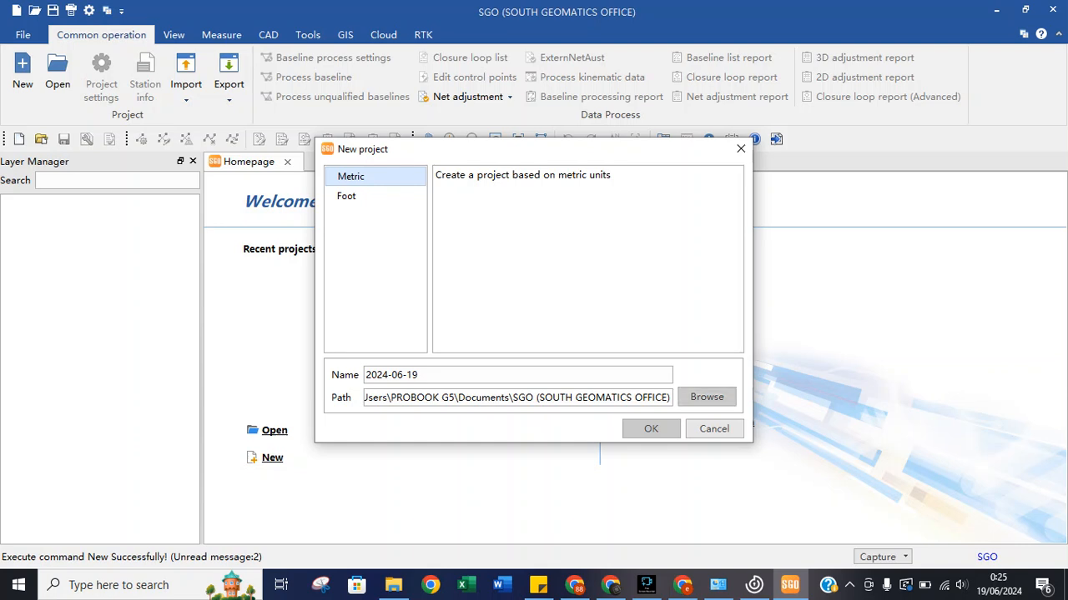
{"action": "left_click_drag", "start_coordinate": [418, 375], "coordinate": [365, 374]}
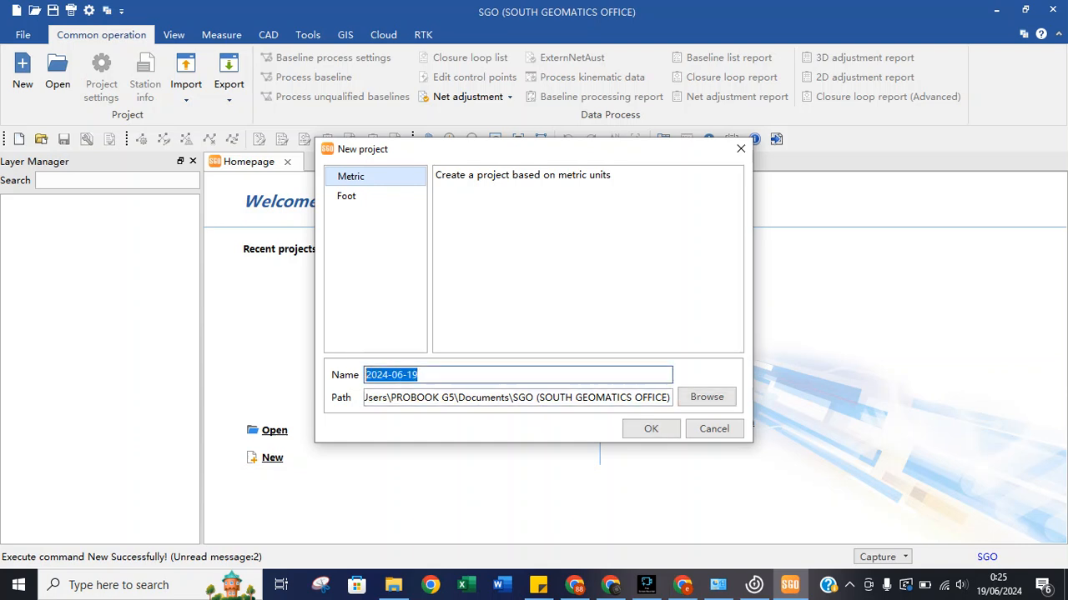
{"action": "type", "text": "P"}
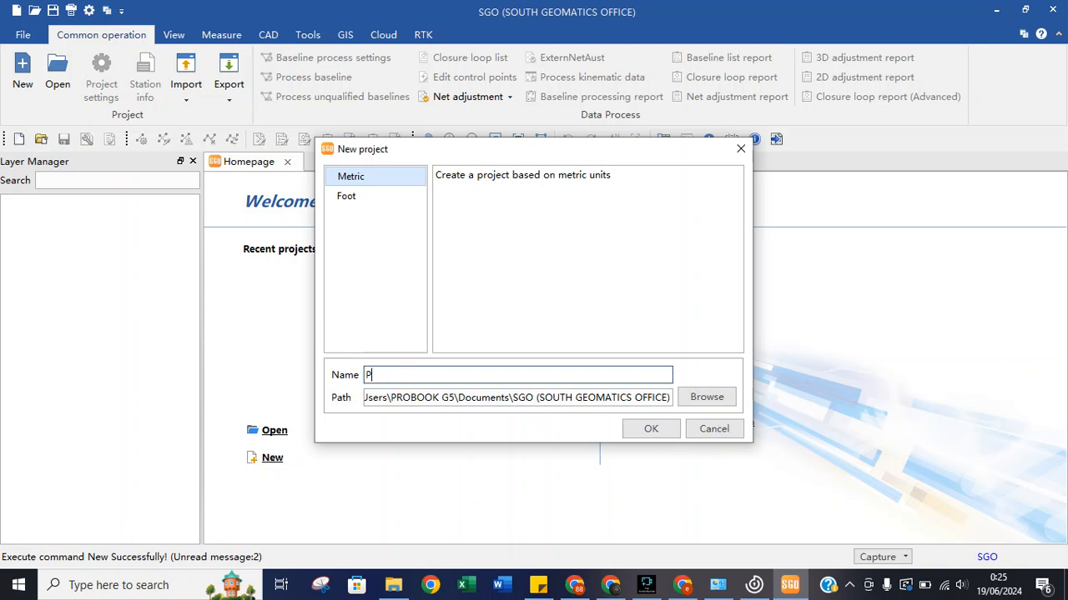
{"action": "type", "text": "elatihan data statik south"}
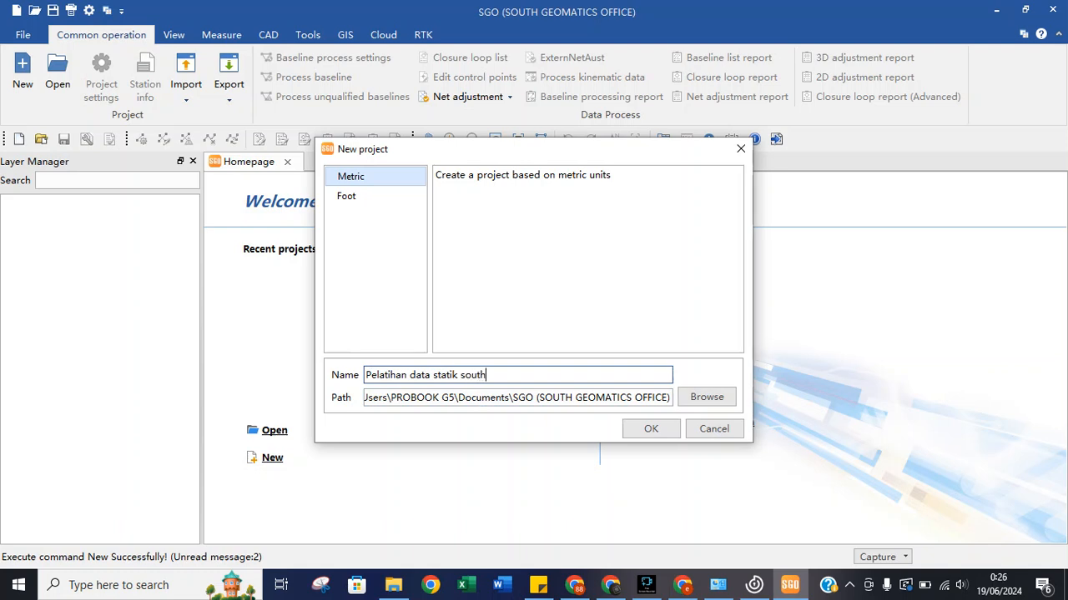
{"action": "type", "text": " GNSS"}
Set the project path to a new 'Job Pelatihan 1' folder in D:\campursari\Data Pelatihan Static Processing SGO.
{"action": "left_click", "coordinate": [707, 397]}
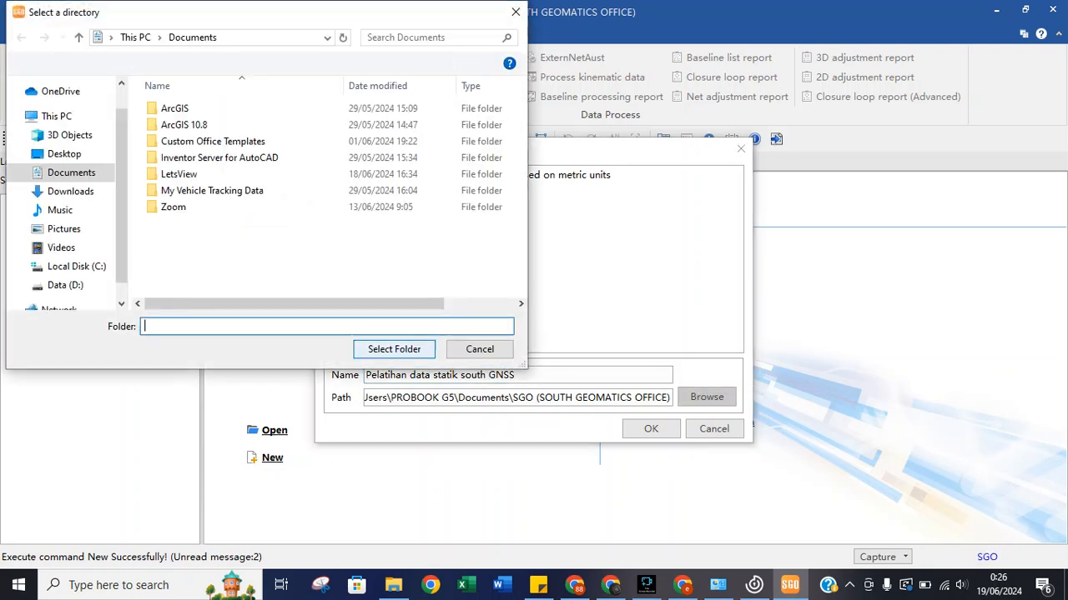
{"action": "left_click", "coordinate": [65, 285]}
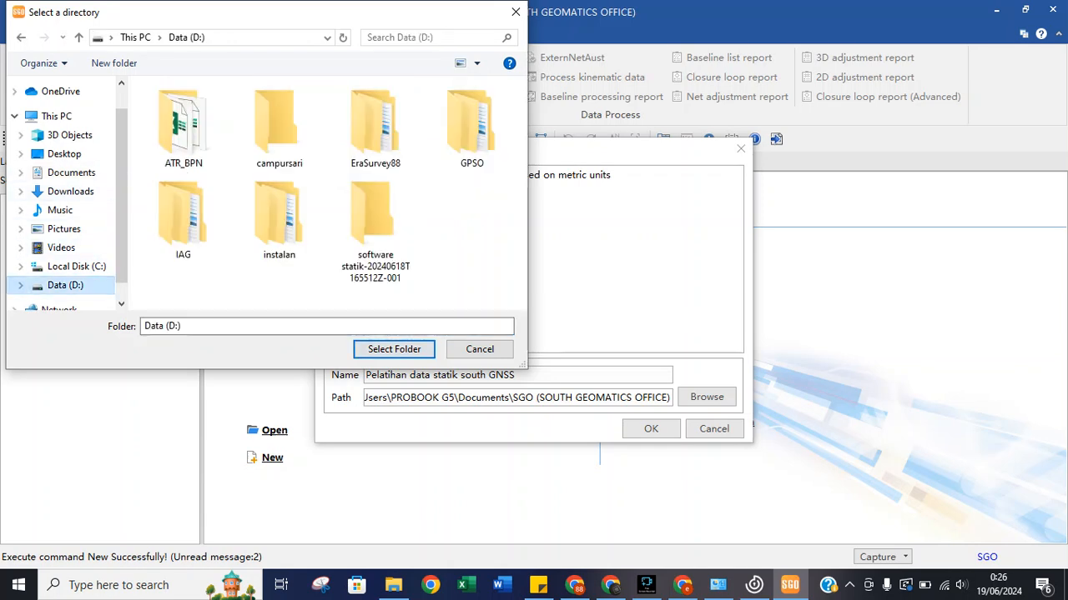
{"action": "double_click", "coordinate": [279, 125]}
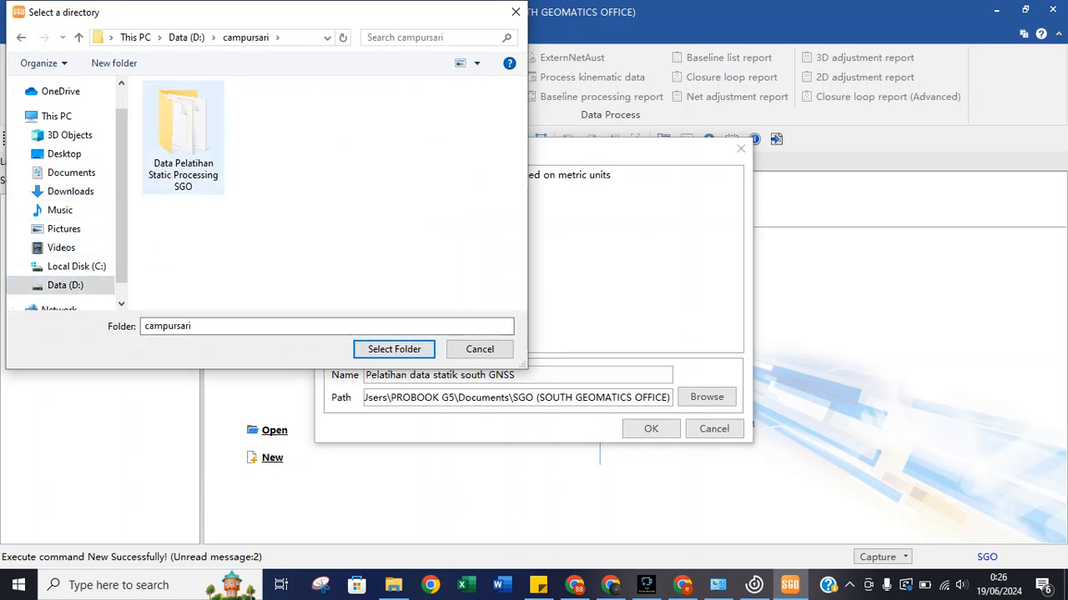
{"action": "left_click", "coordinate": [183, 134]}
{"action": "double_click", "coordinate": [183, 138]}
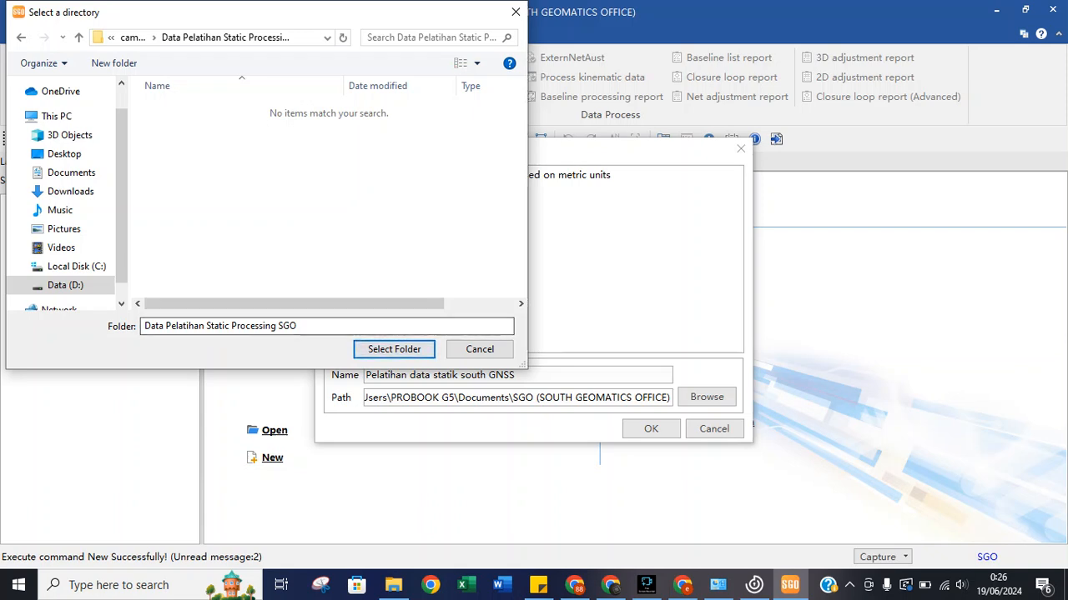
{"action": "left_click", "coordinate": [114, 62]}
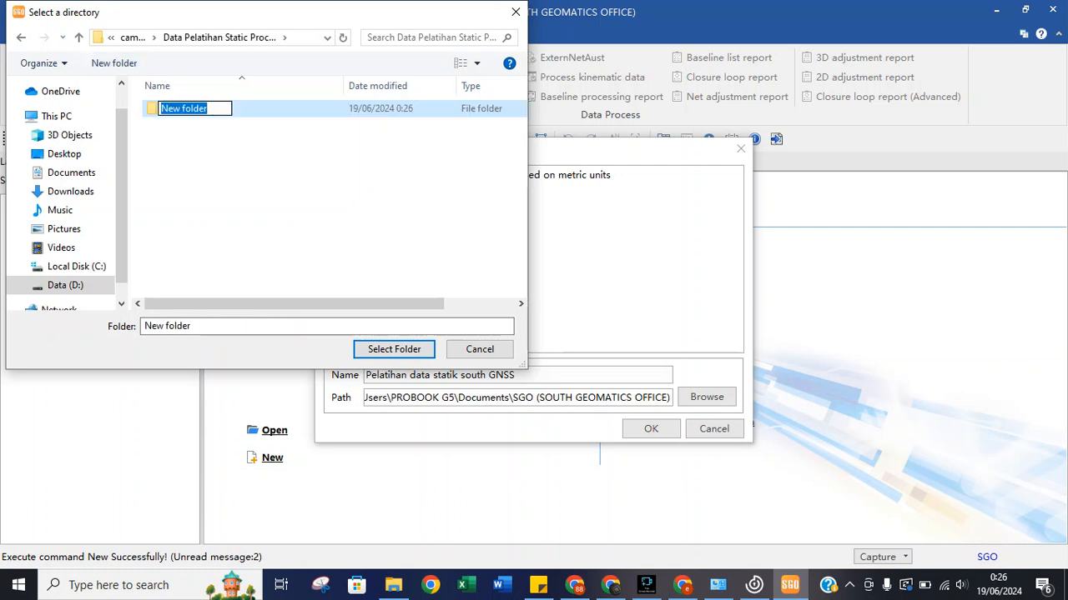
{"action": "type", "text": "Job "}
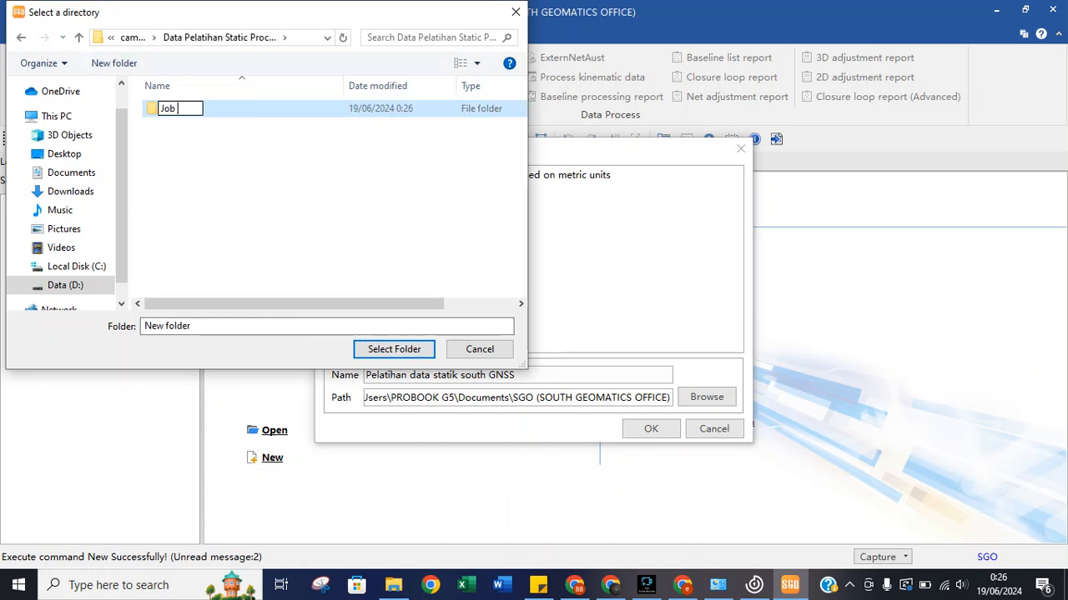
{"action": "type", "text": "Pelat"}
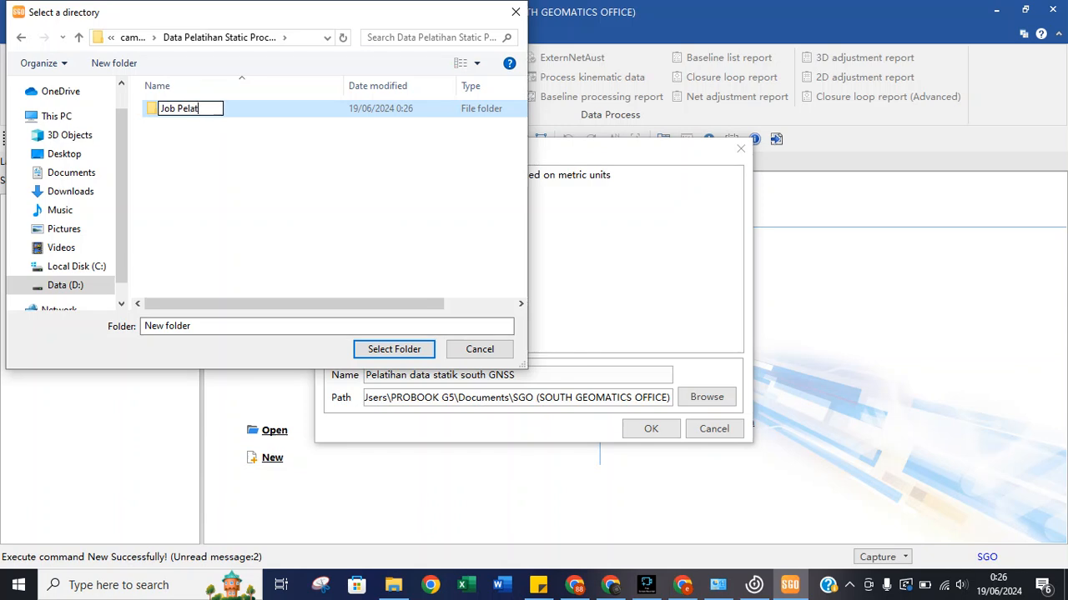
{"action": "type", "text": "ihan 1"}
{"action": "key", "text": "Return"}
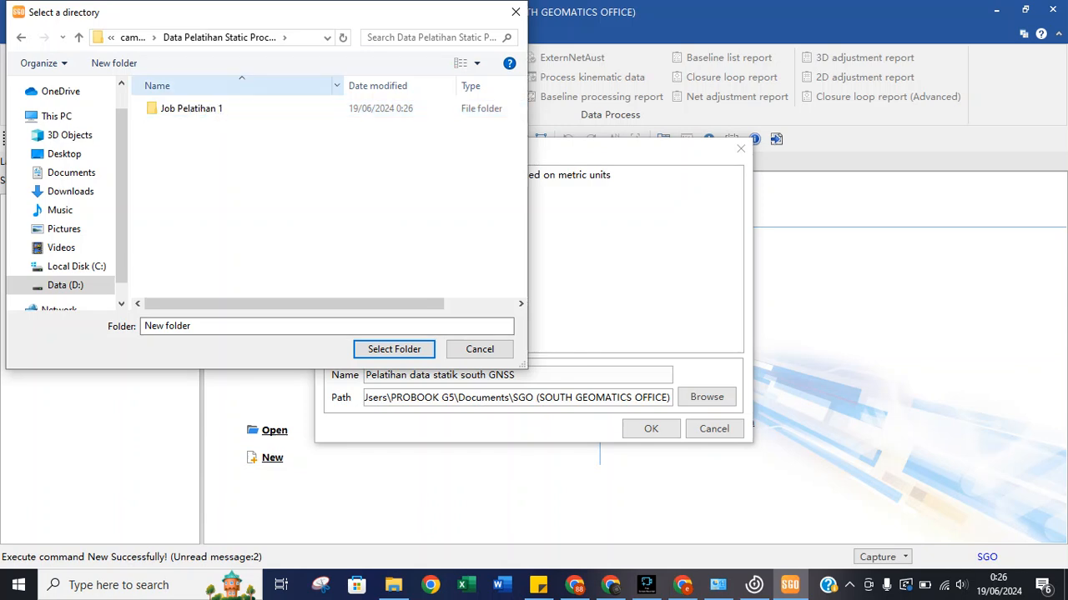
{"action": "key", "text": "Return"}
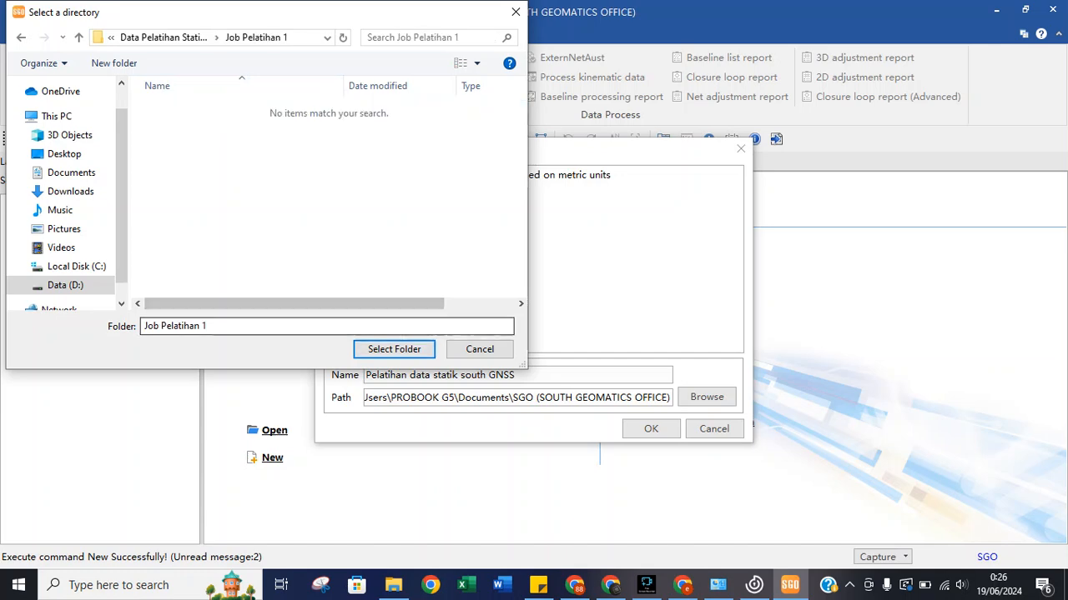
{"action": "key", "text": "Return"}
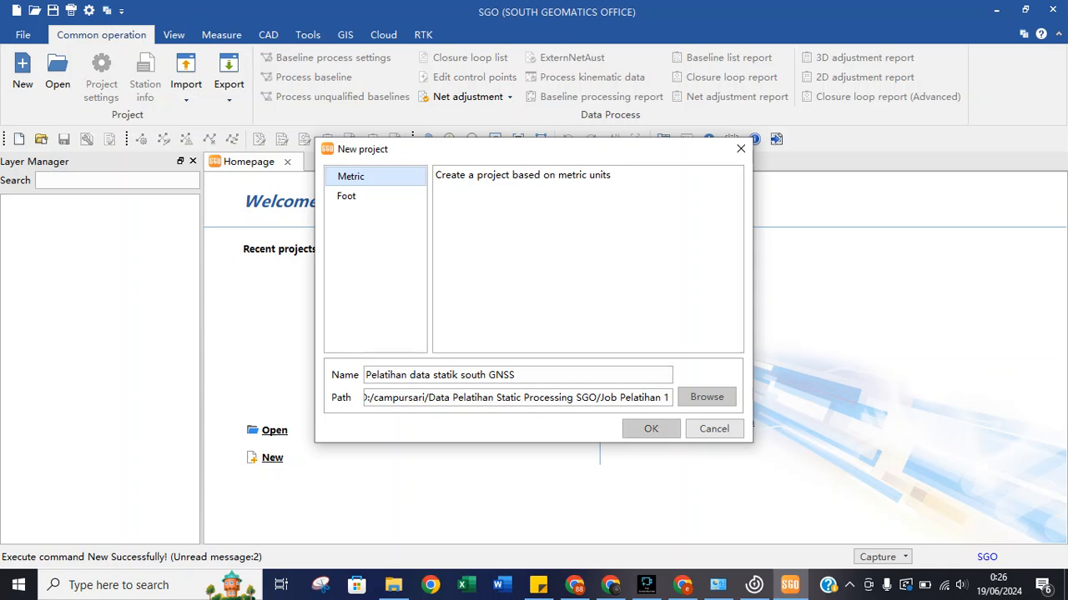
Create the project and set its creation time to 14/06/2024 0:00.
{"action": "left_click", "coordinate": [650, 428]}
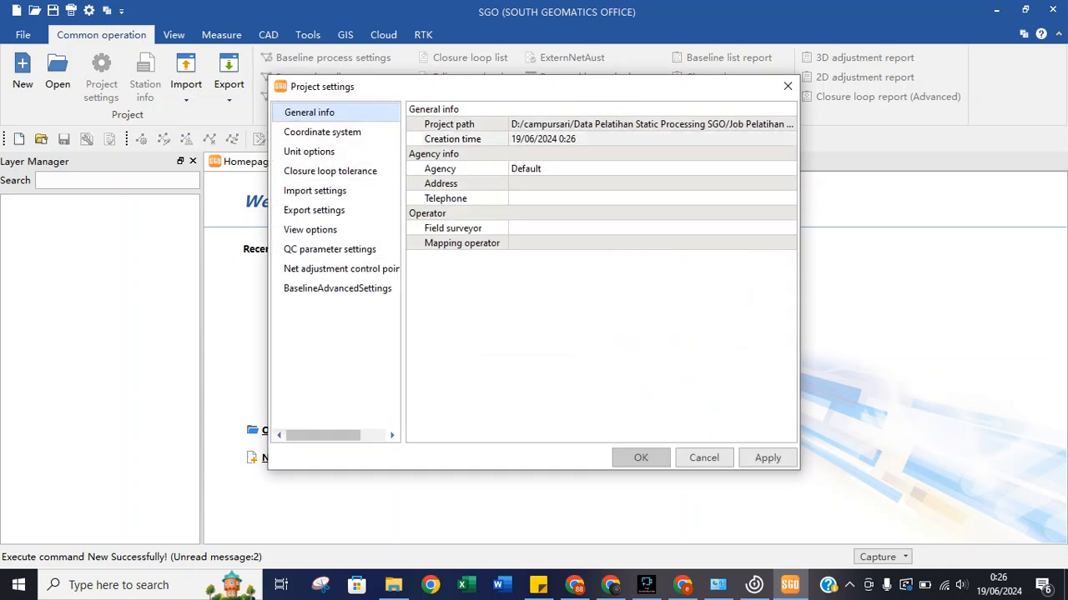
{"action": "left_click", "coordinate": [544, 139]}
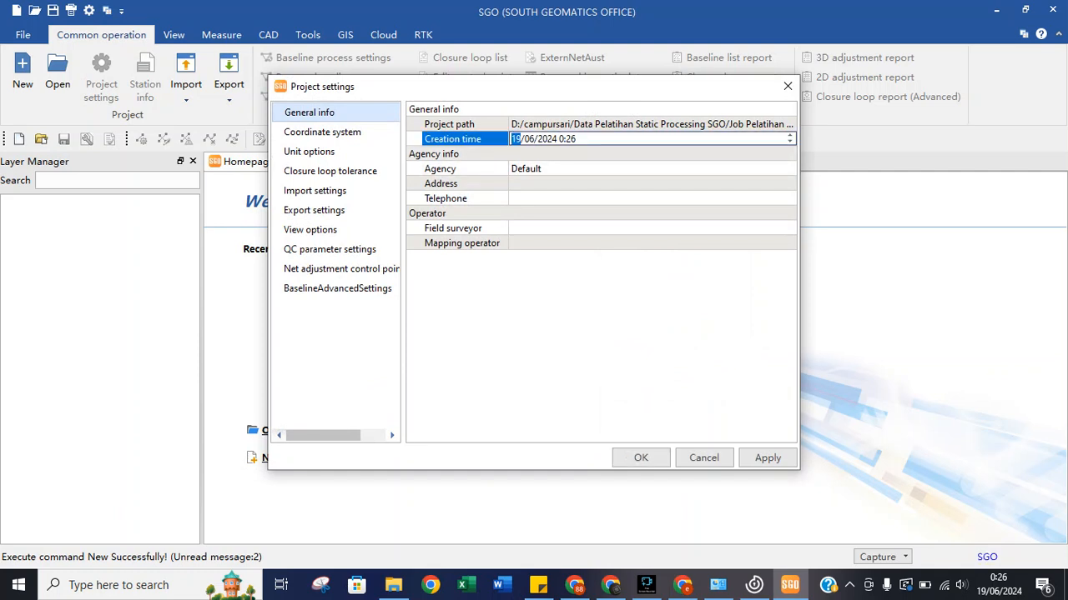
{"action": "left_click", "coordinate": [517, 138]}
{"action": "type", "text": "4"}
{"action": "left_click_drag", "start_coordinate": [577, 140], "coordinate": [566, 139]}
{"action": "type", "text": "00"}
Change the agency from Default to 'Proyek Tanggerang'.
{"action": "left_click", "coordinate": [550, 169]}
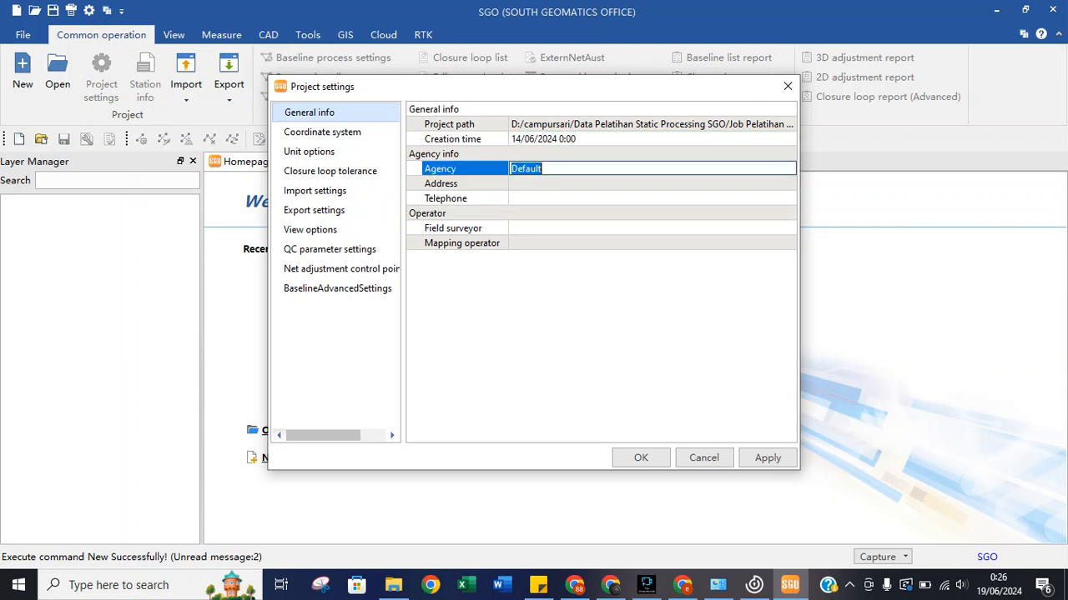
{"action": "left_click", "coordinate": [551, 168]}
{"action": "left_click_drag", "start_coordinate": [548, 169], "coordinate": [510, 168]}
{"action": "type", "text": "Tanggerang"}
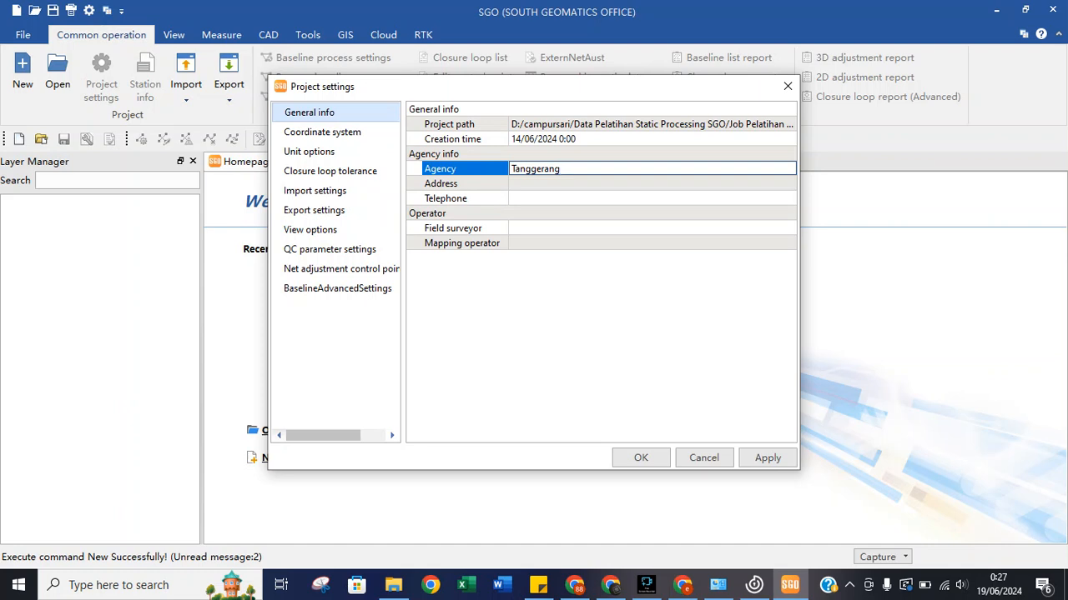
{"action": "type", "text": "Proyek"}
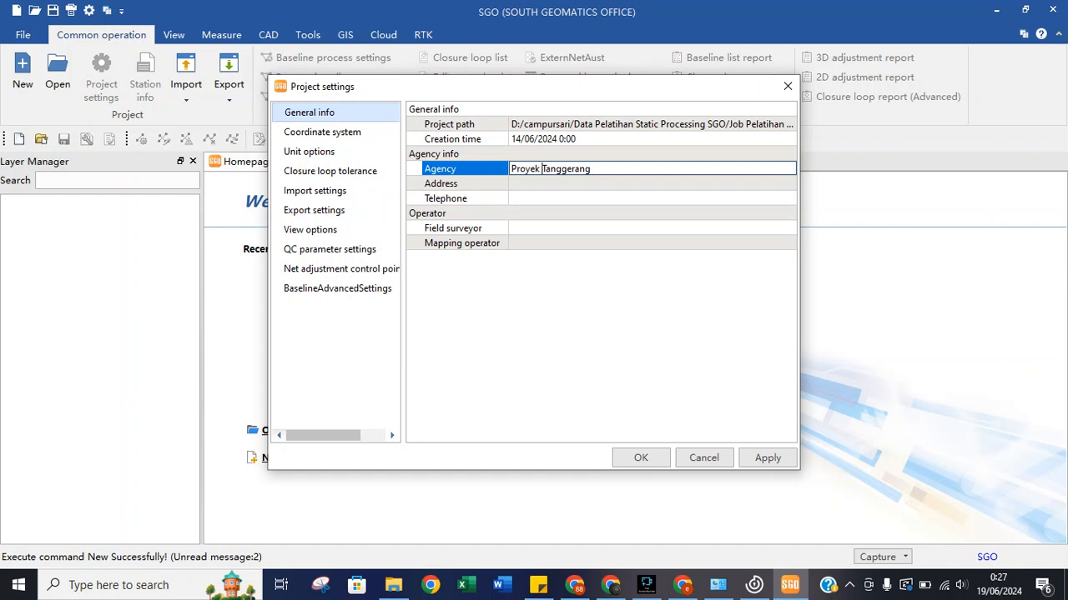
Enter the telephone number and the field surveyor and mapping operator names.
{"action": "left_click", "coordinate": [576, 198]}
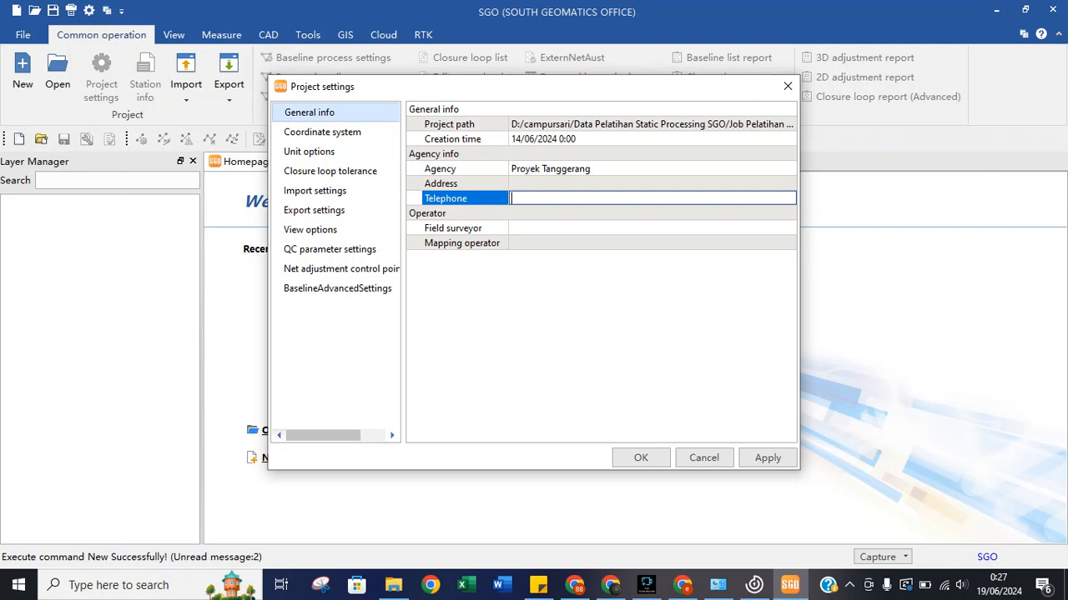
{"action": "left_click", "coordinate": [542, 228]}
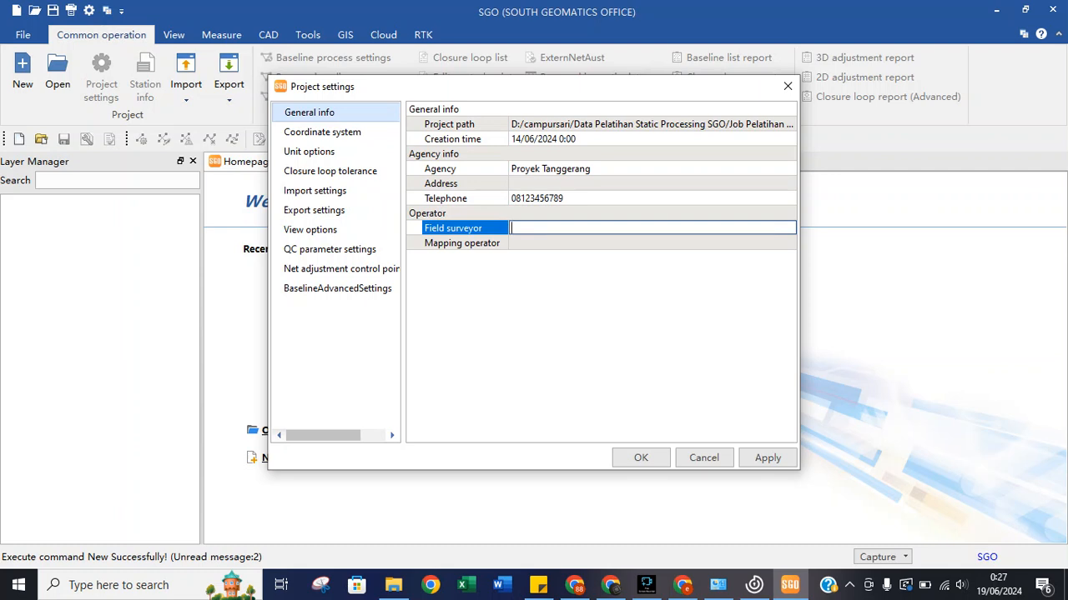
{"action": "type", "text": "Hans"}
{"action": "left_click", "coordinate": [584, 243]}
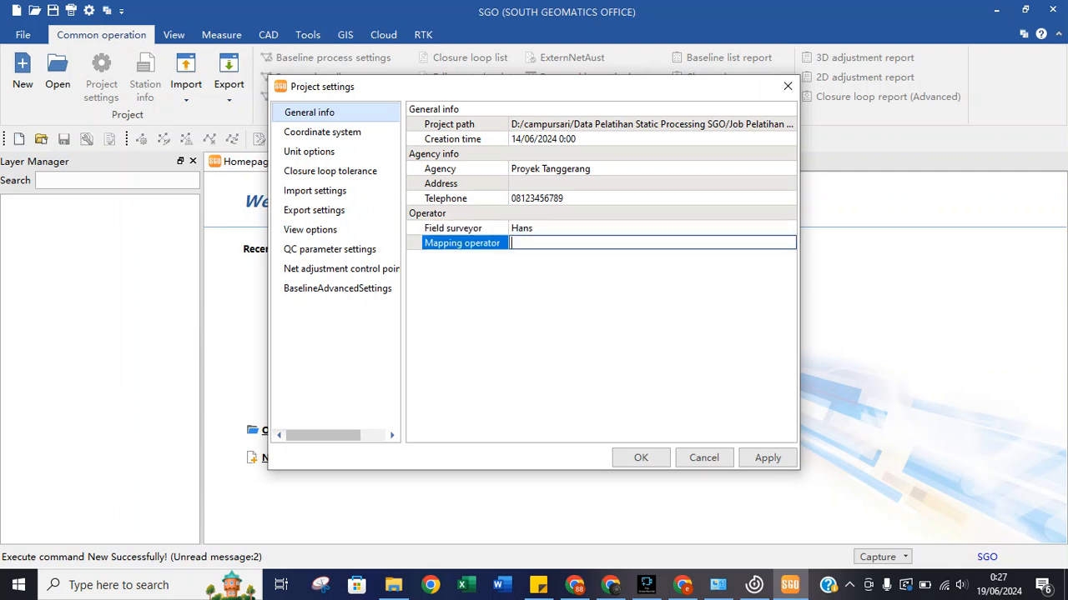
{"action": "type", "text": "Jans"}
Set the coordinate system ellipsoid to World Geodetic System 1984.
{"action": "left_click", "coordinate": [323, 132]}
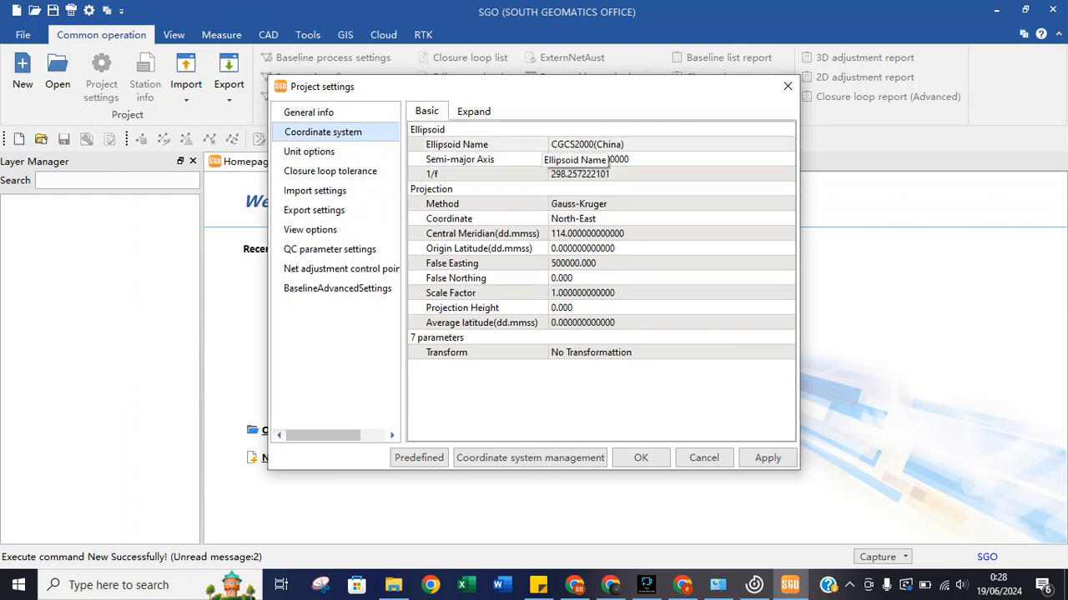
{"action": "left_click", "coordinate": [587, 144]}
{"action": "left_click", "coordinate": [787, 144]}
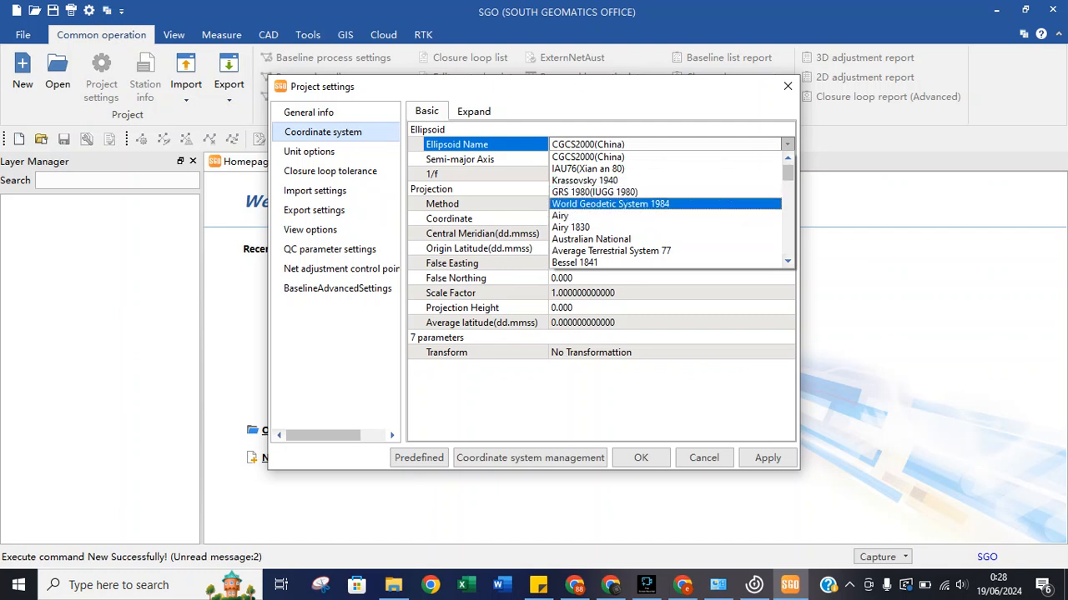
{"action": "key", "text": "Return"}
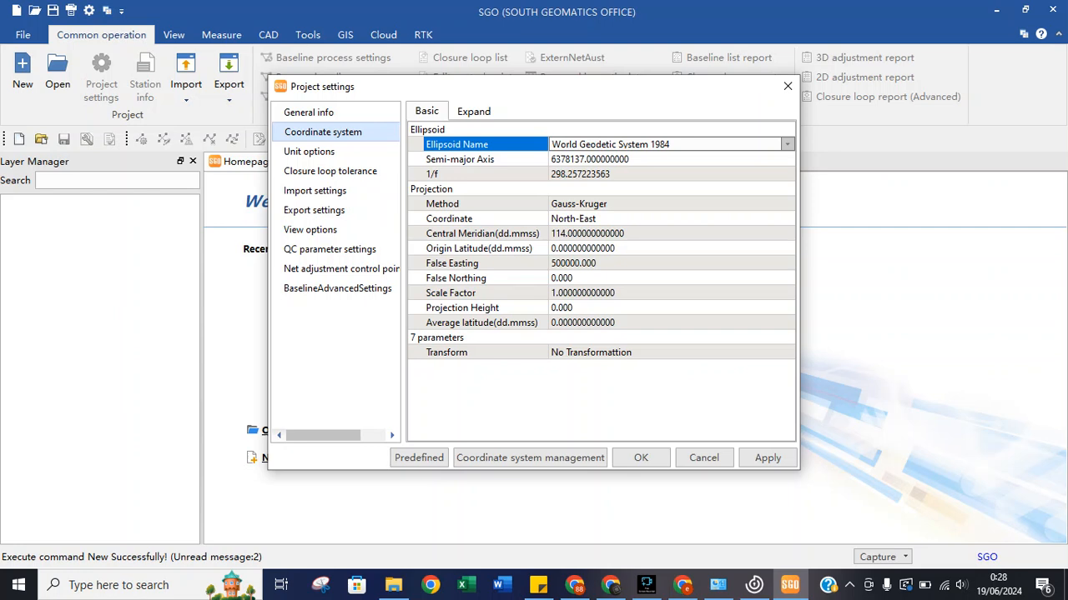
Set the projection method to UTM, then return to the SRGI site in Chrome.
{"action": "left_click", "coordinate": [665, 203]}
{"action": "left_click", "coordinate": [788, 203]}
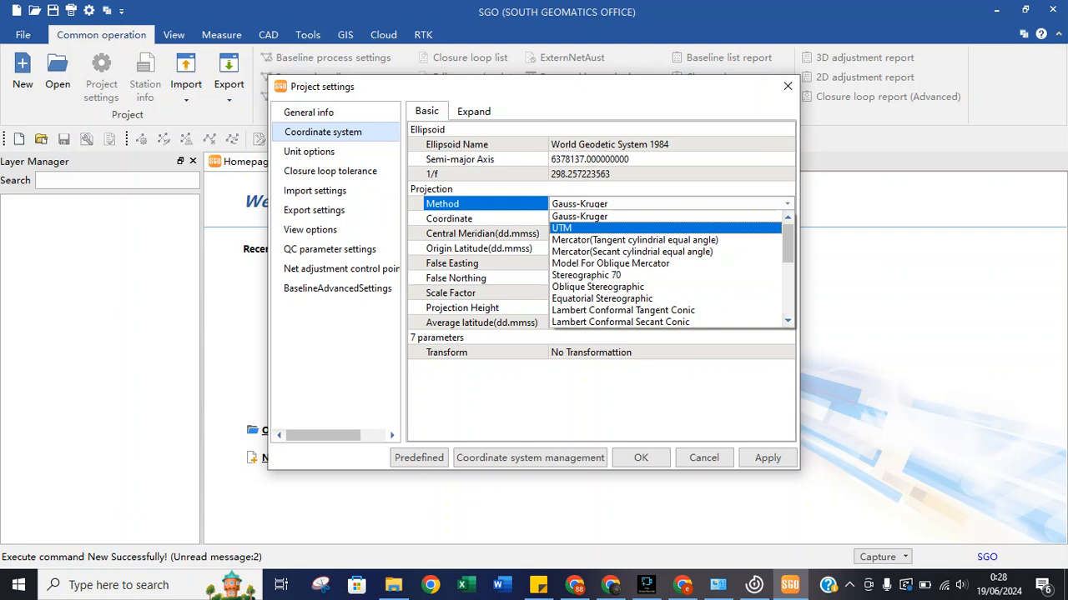
{"action": "scroll", "coordinate": [634, 311], "scroll_direction": "down", "scroll_amount": 2}
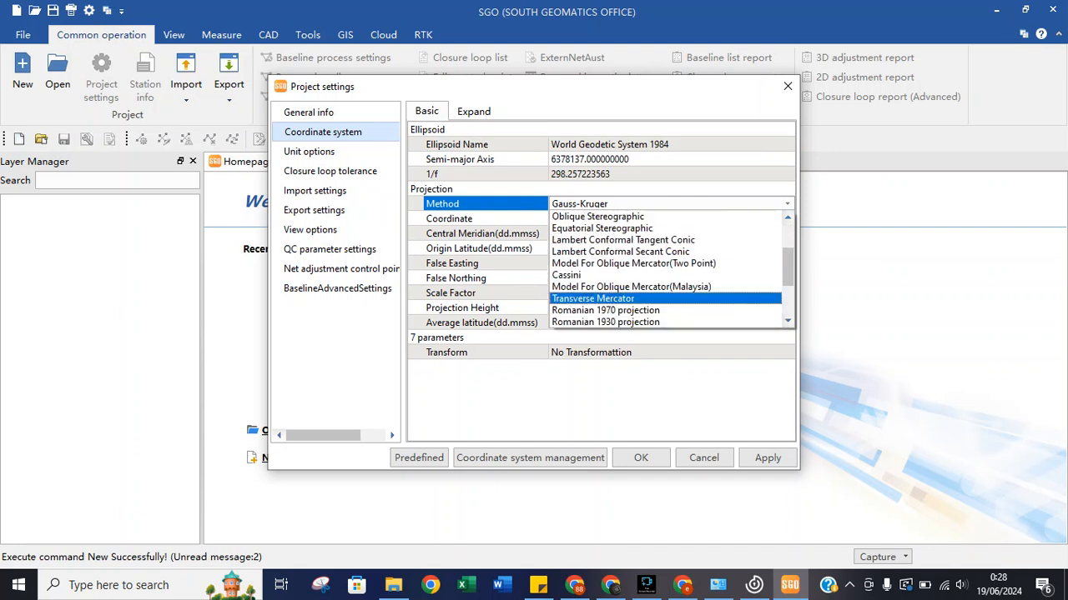
{"action": "scroll", "coordinate": [666, 268], "scroll_direction": "up", "scroll_amount": 2}
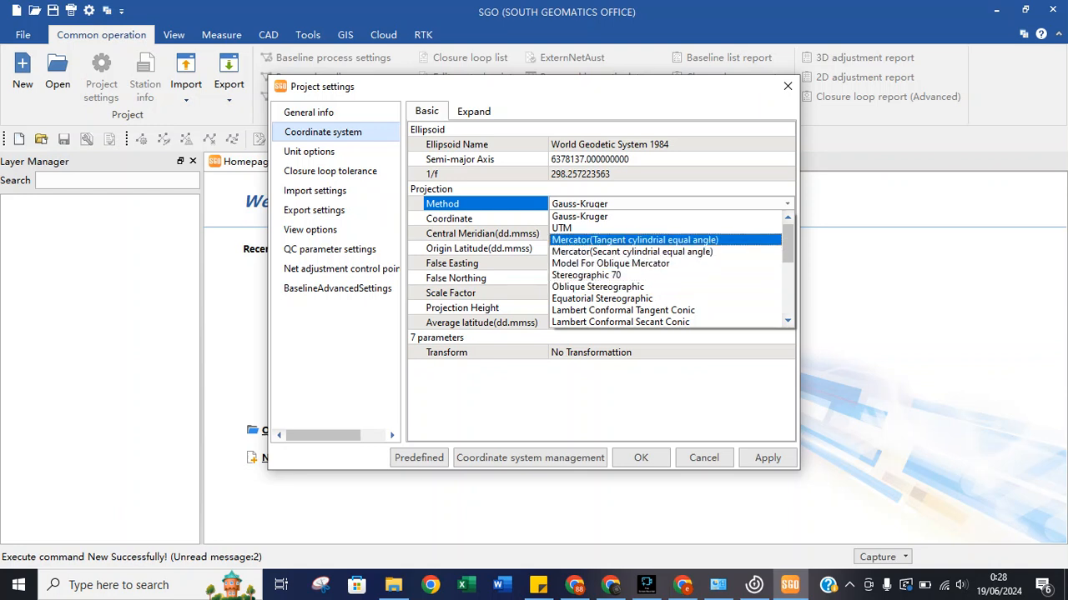
{"action": "left_click", "coordinate": [584, 229]}
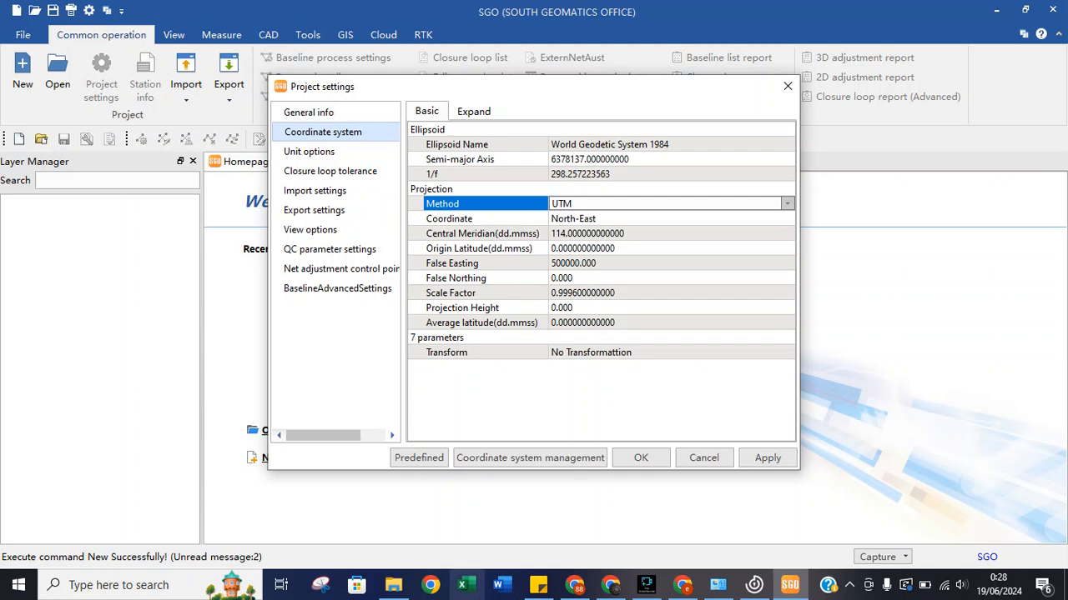
{"action": "left_click", "coordinate": [575, 585]}
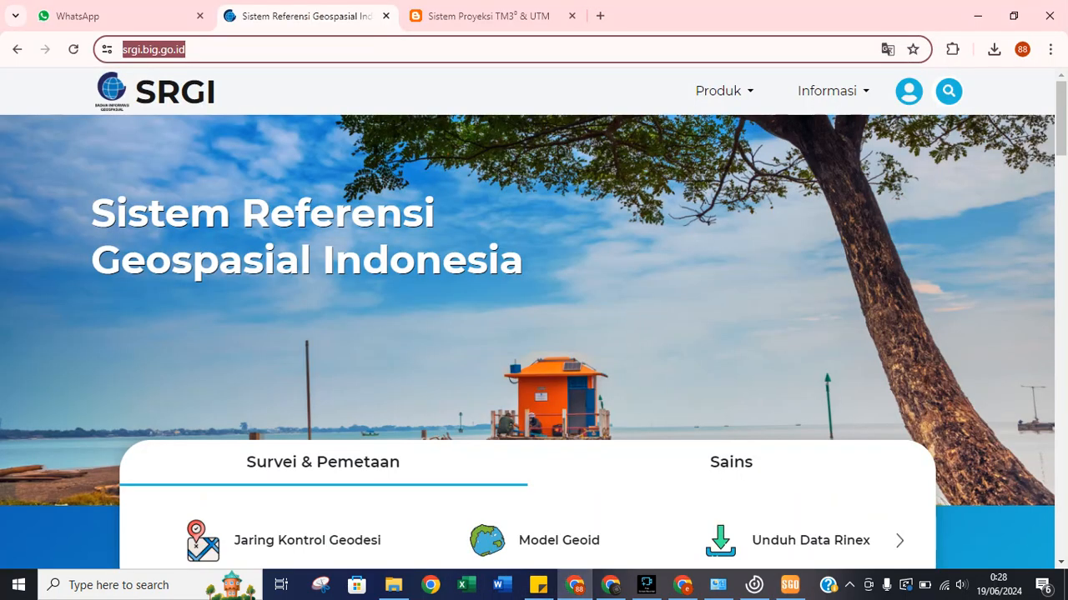
Check the 'Sistem Proyeksi TM3° & UTM' zone map in Chrome, then switch back to SGO.
{"action": "left_click", "coordinate": [489, 16]}
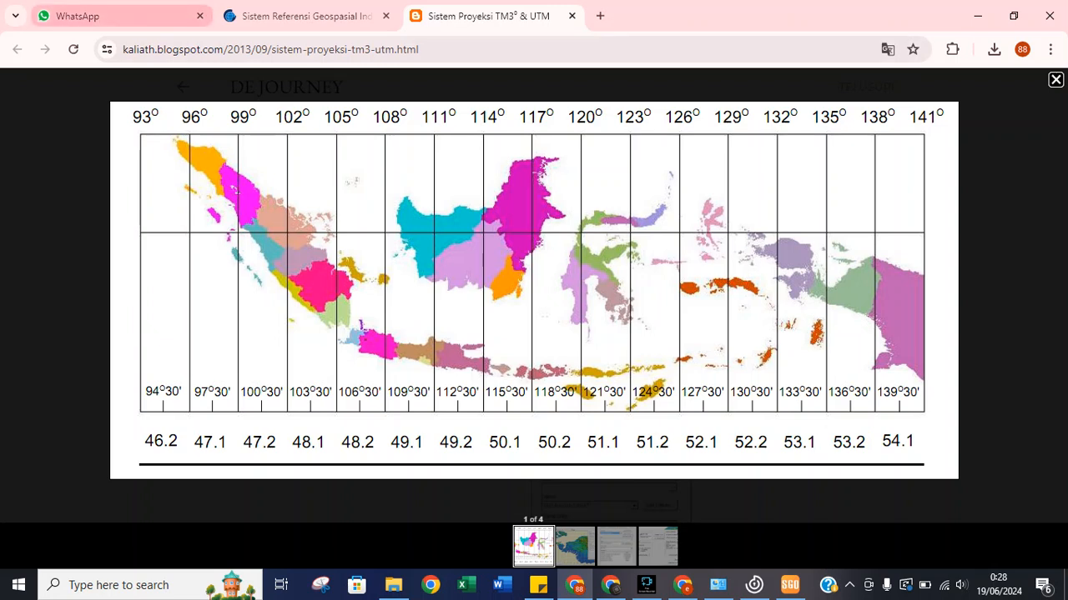
{"action": "key", "text": "ctrl+l"}
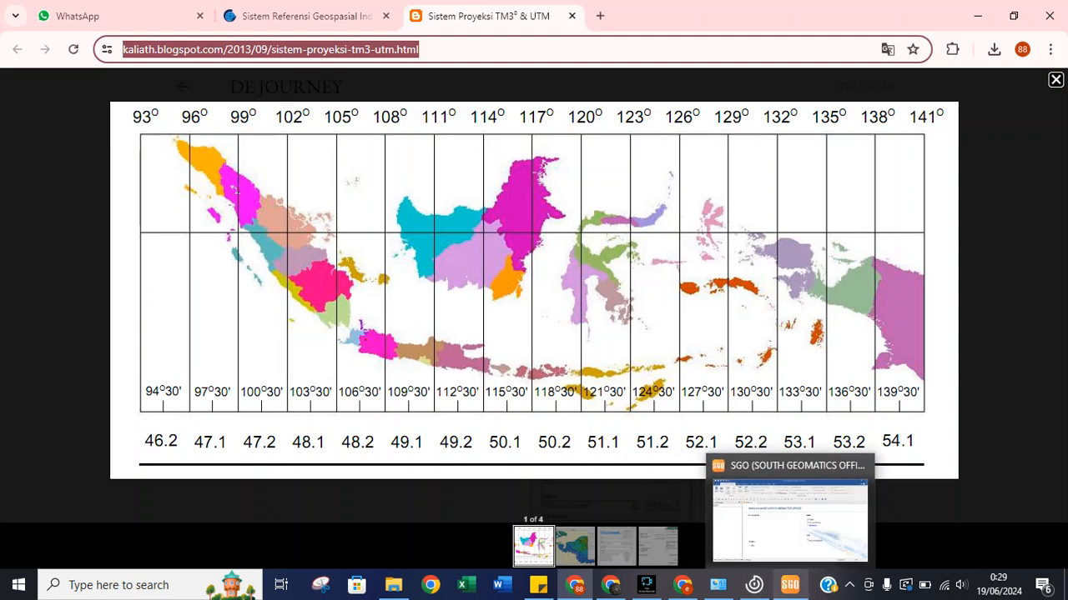
{"action": "left_click", "coordinate": [789, 584]}
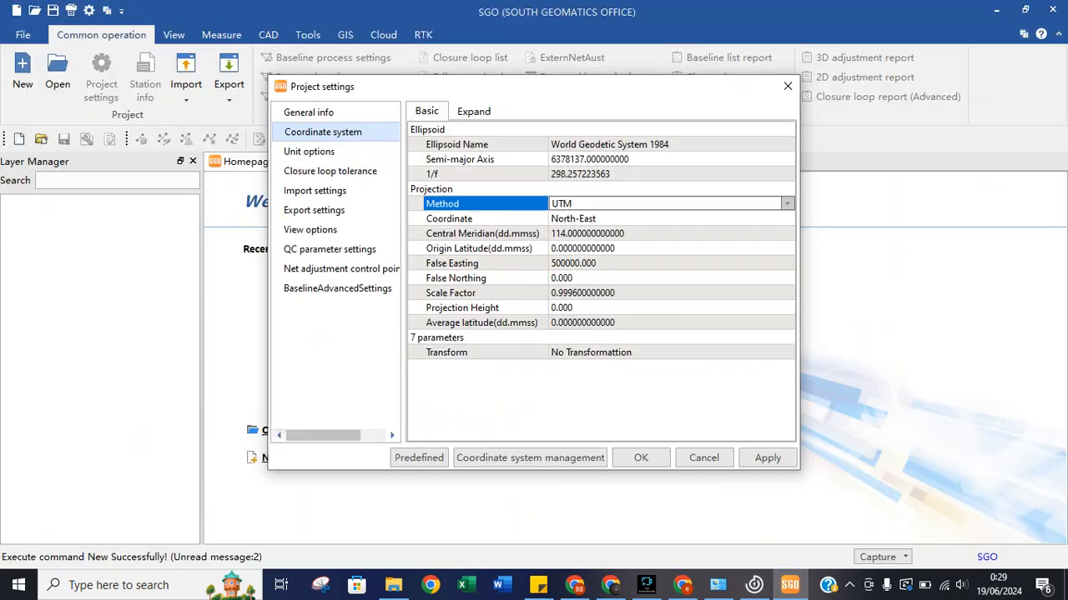
Change the UTM central meridian from 114 to 105 and enter false northing 10000000.
{"action": "left_click", "coordinate": [567, 233]}
{"action": "left_click", "coordinate": [566, 234]}
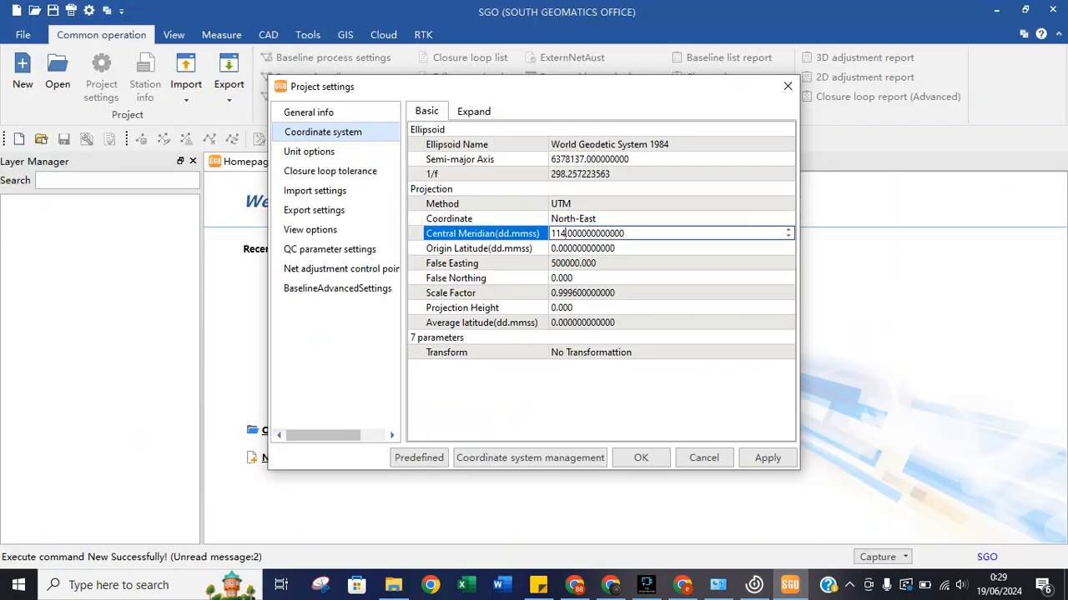
{"action": "key", "text": "BackSpace"}
{"action": "key", "text": "BackSpace"}
{"action": "type", "text": "05"}
{"action": "left_click", "coordinate": [575, 278]}
{"action": "left_click", "coordinate": [552, 278]}
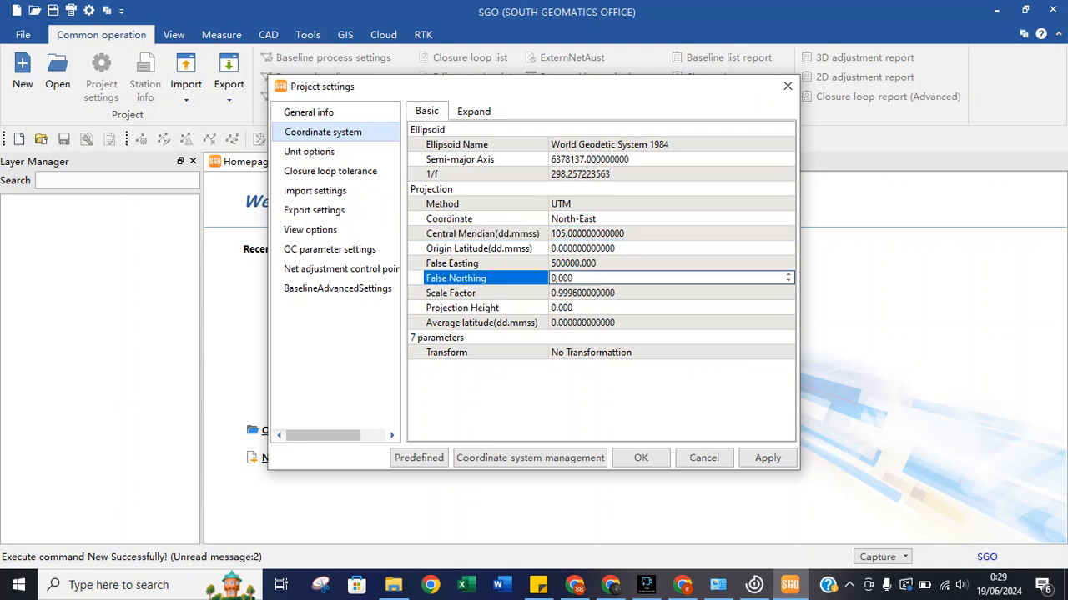
{"action": "type", "text": "1000000"}
{"action": "left_click", "coordinate": [560, 277]}
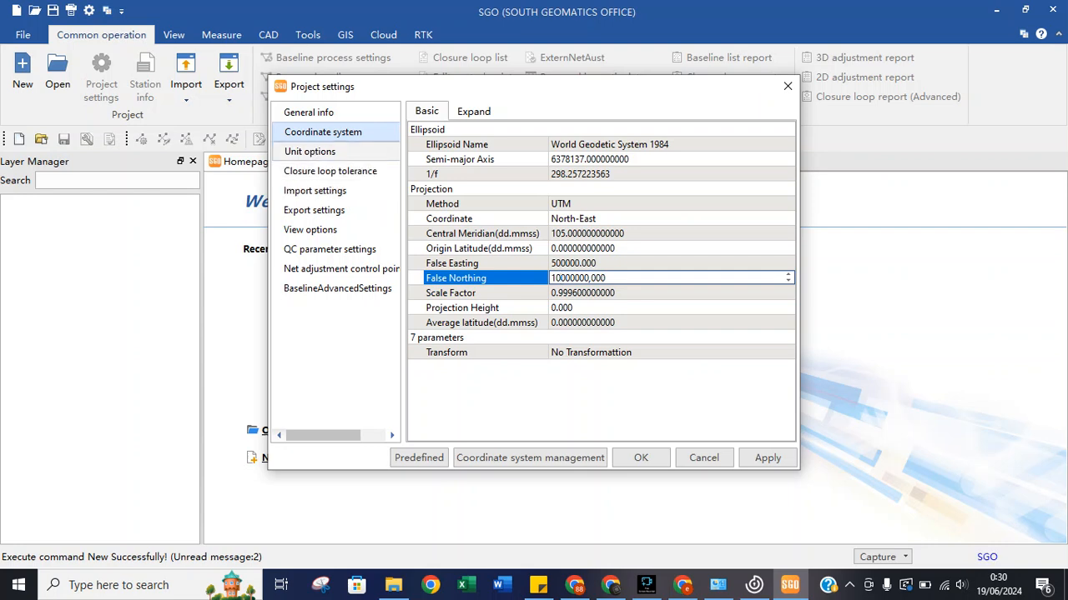
Review the unit options and change the time zone to 7.
{"action": "left_click", "coordinate": [474, 111]}
{"action": "left_click", "coordinate": [437, 129]}
{"action": "left_click", "coordinate": [309, 152]}
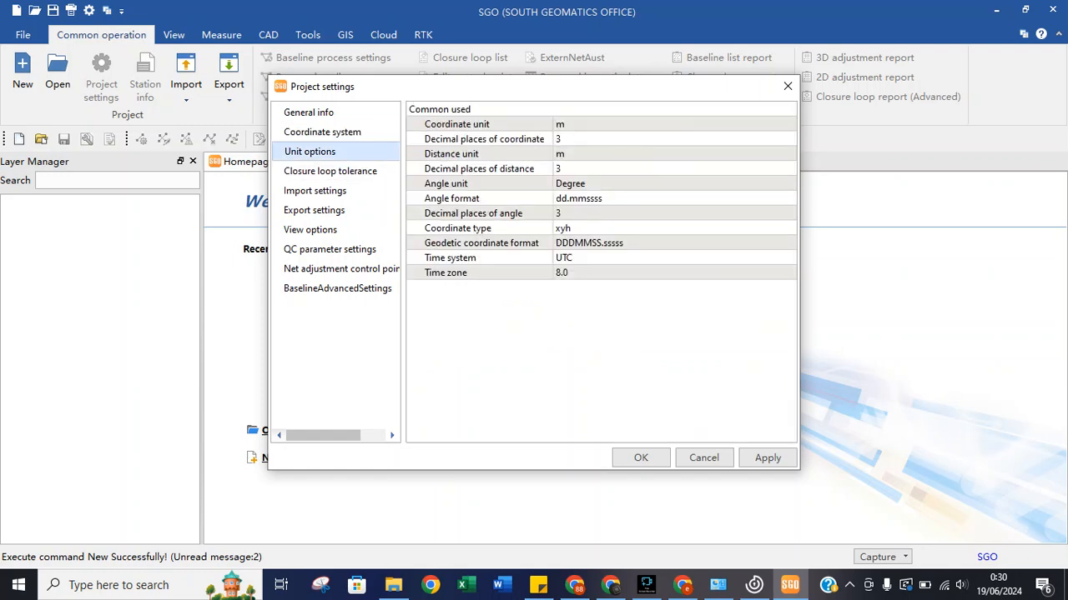
{"action": "left_click", "coordinate": [484, 154]}
{"action": "left_click", "coordinate": [484, 139]}
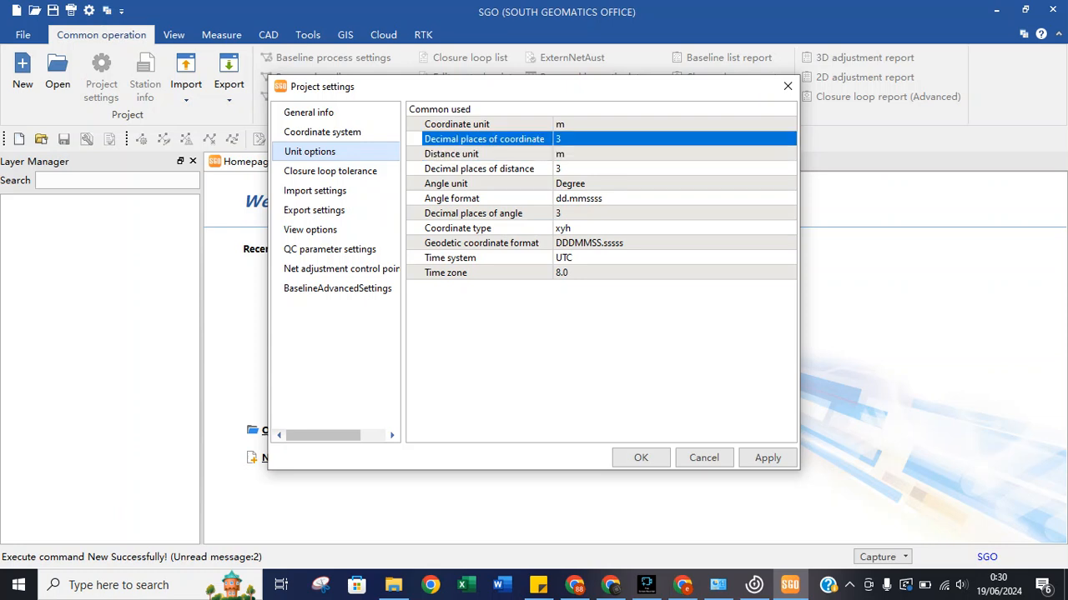
{"action": "left_click", "coordinate": [484, 154]}
{"action": "left_click", "coordinate": [538, 168]}
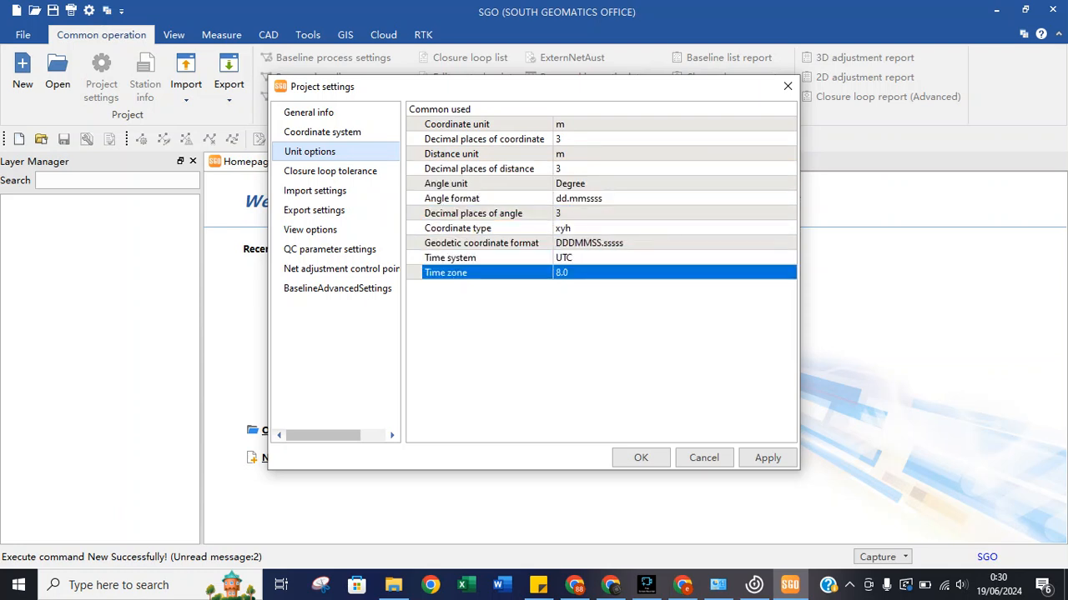
{"action": "left_click", "coordinate": [600, 272]}
{"action": "left_click", "coordinate": [558, 273]}
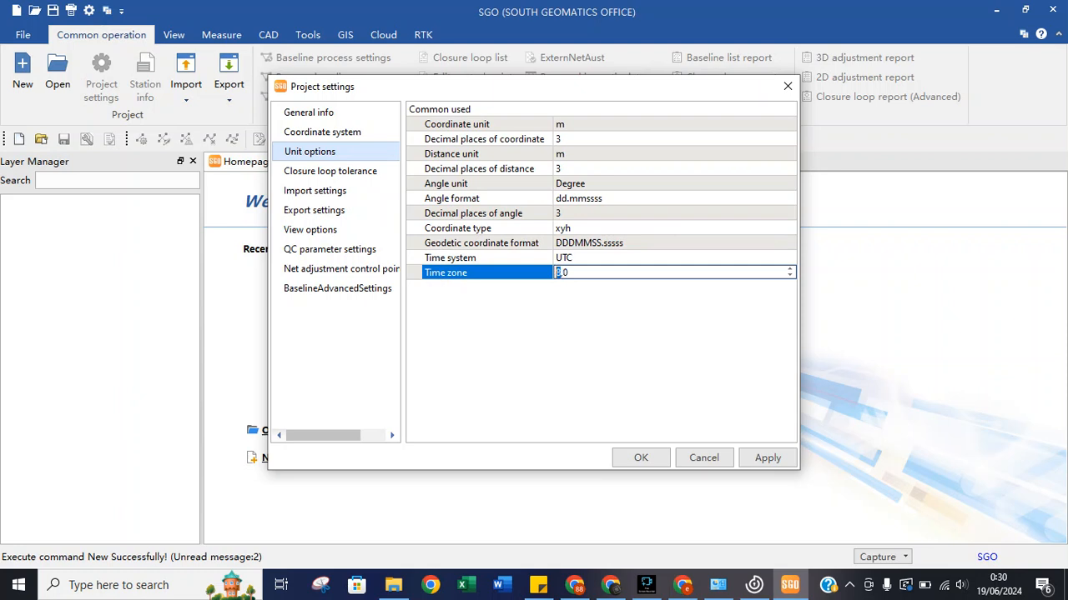
{"action": "type", "text": "7"}
Keep the DDDMMSS.sssss geodetic format and set the coordinate type to BLH.
{"action": "left_click", "coordinate": [609, 243]}
{"action": "left_click", "coordinate": [609, 243]}
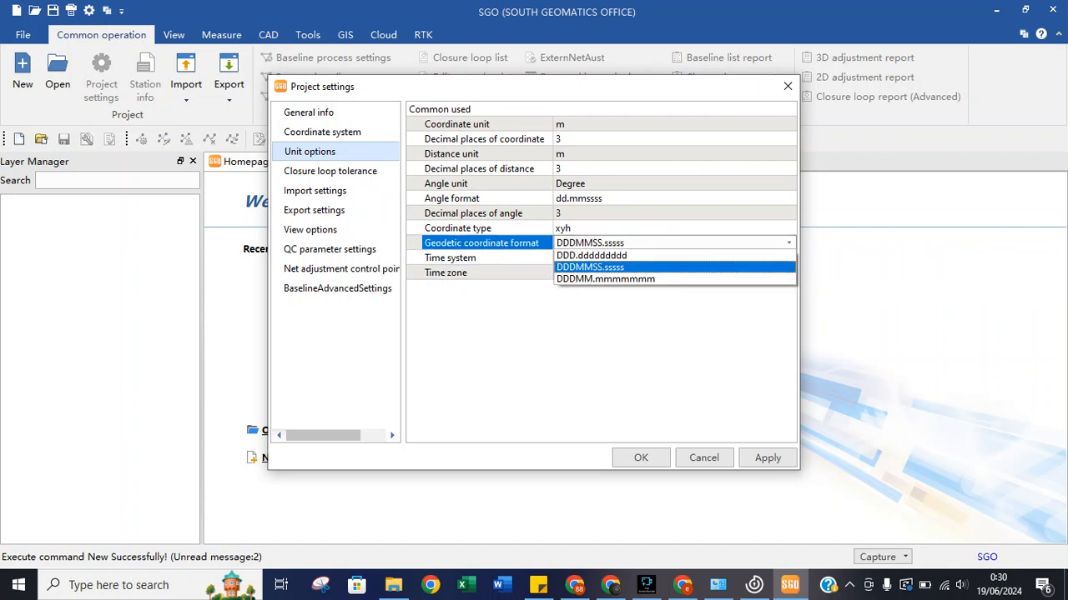
{"action": "left_click", "coordinate": [607, 267]}
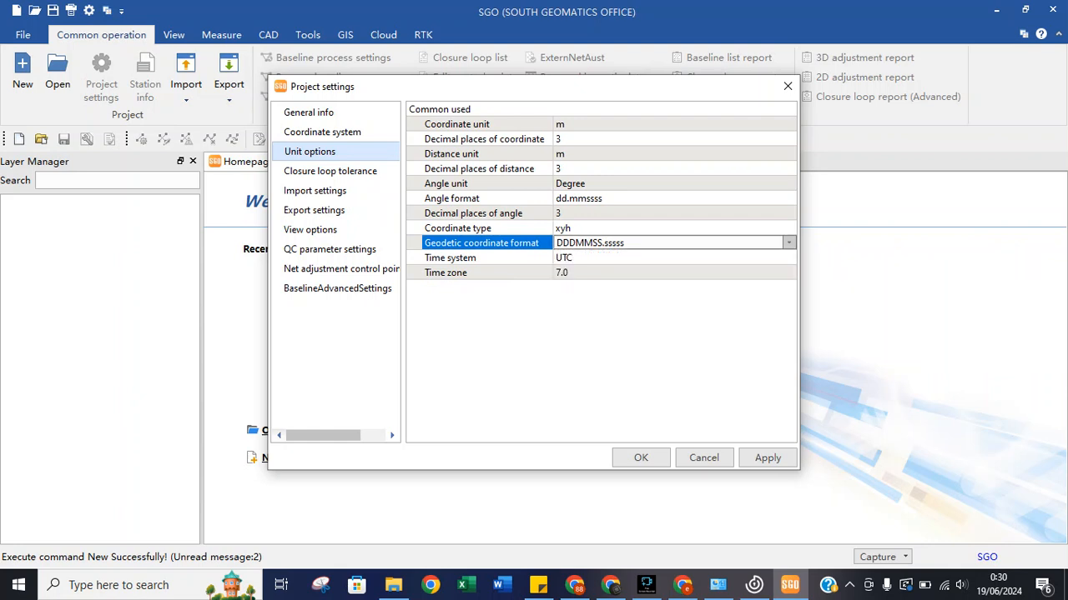
{"action": "left_click", "coordinate": [604, 228]}
{"action": "left_click", "coordinate": [604, 229]}
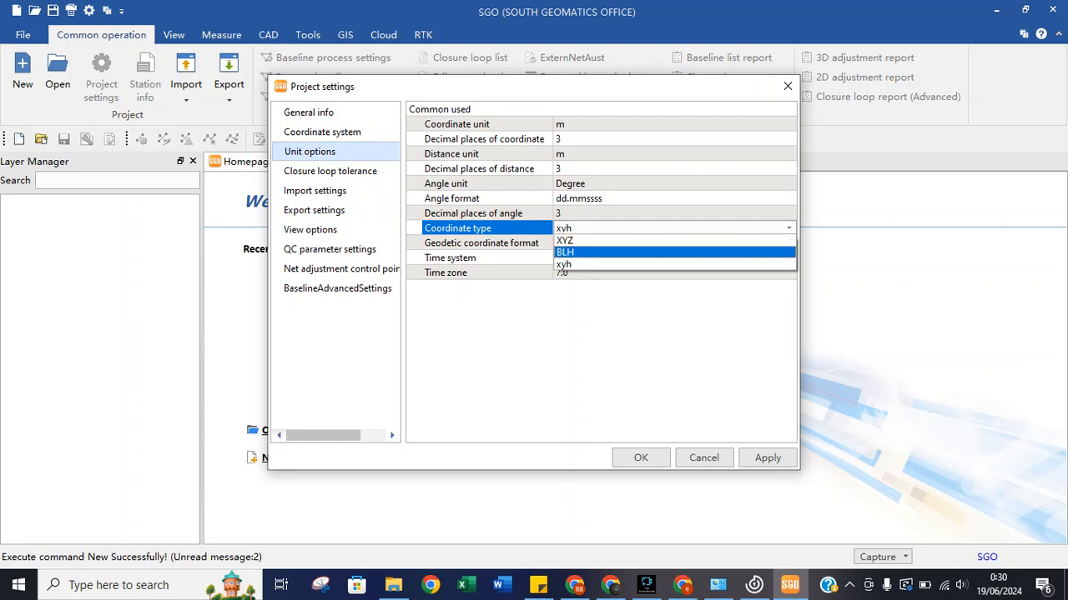
{"action": "key", "text": "Return"}
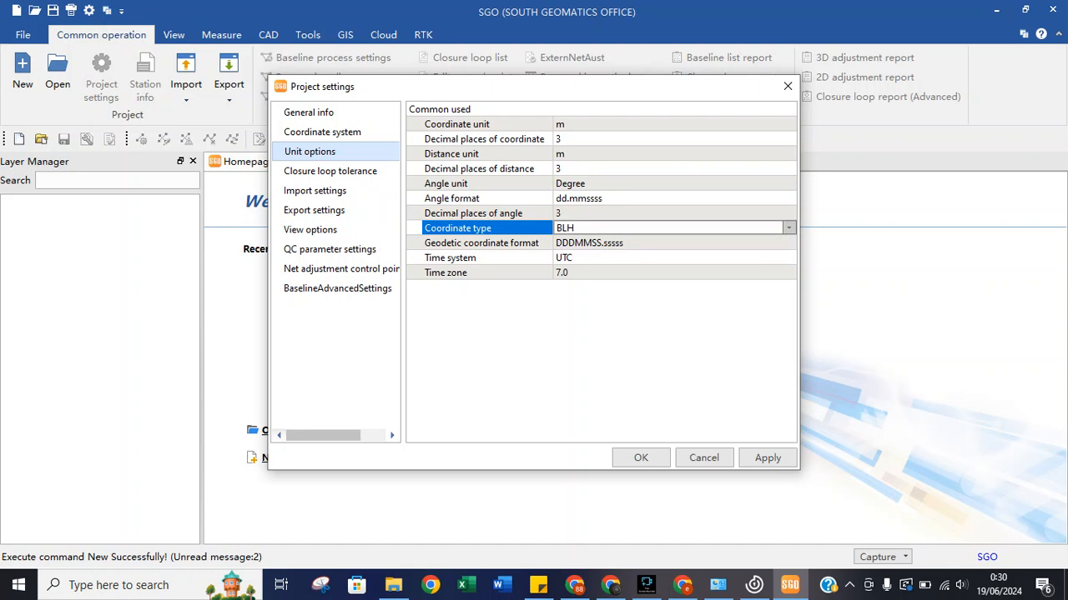
{"action": "left_click", "coordinate": [331, 171]}
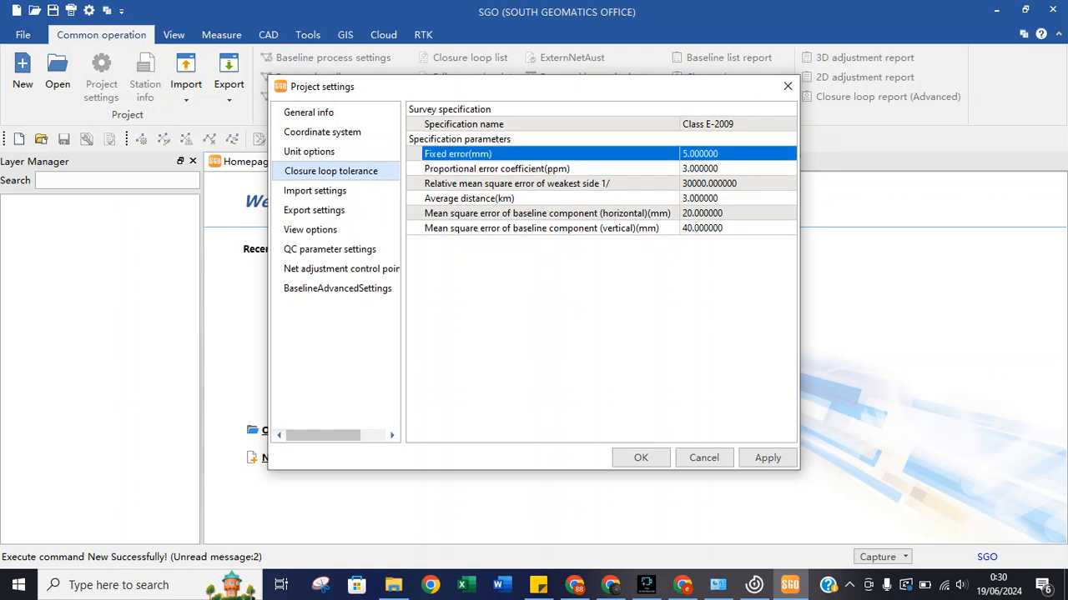
{"action": "left_click", "coordinate": [497, 168]}
{"action": "left_click", "coordinate": [497, 154]}
{"action": "left_click", "coordinate": [497, 168]}
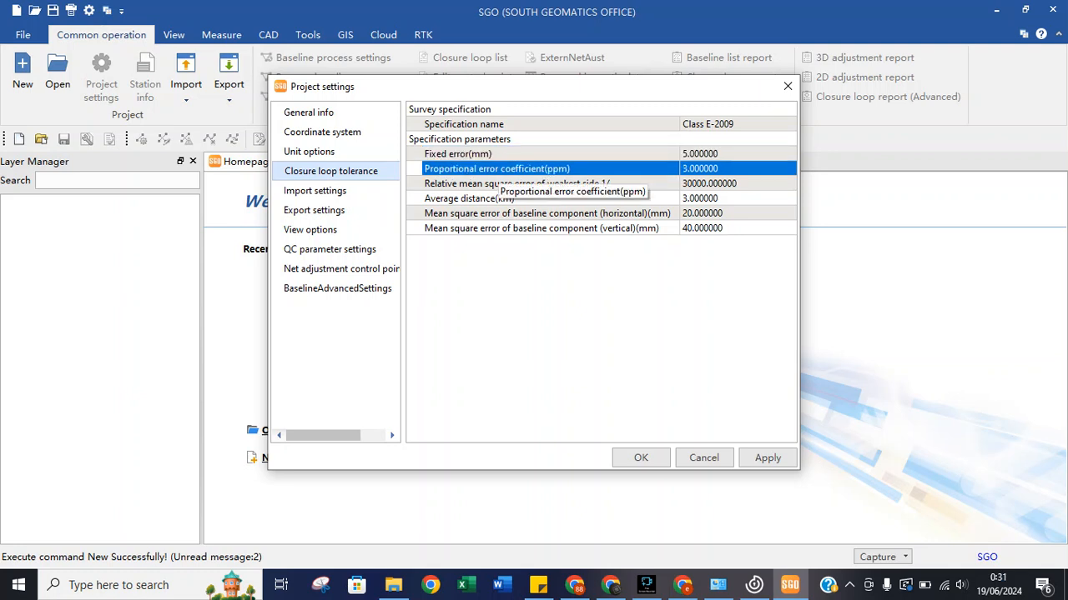
{"action": "left_click", "coordinate": [504, 184]}
{"action": "left_click", "coordinate": [569, 214]}
{"action": "left_click", "coordinate": [562, 228]}
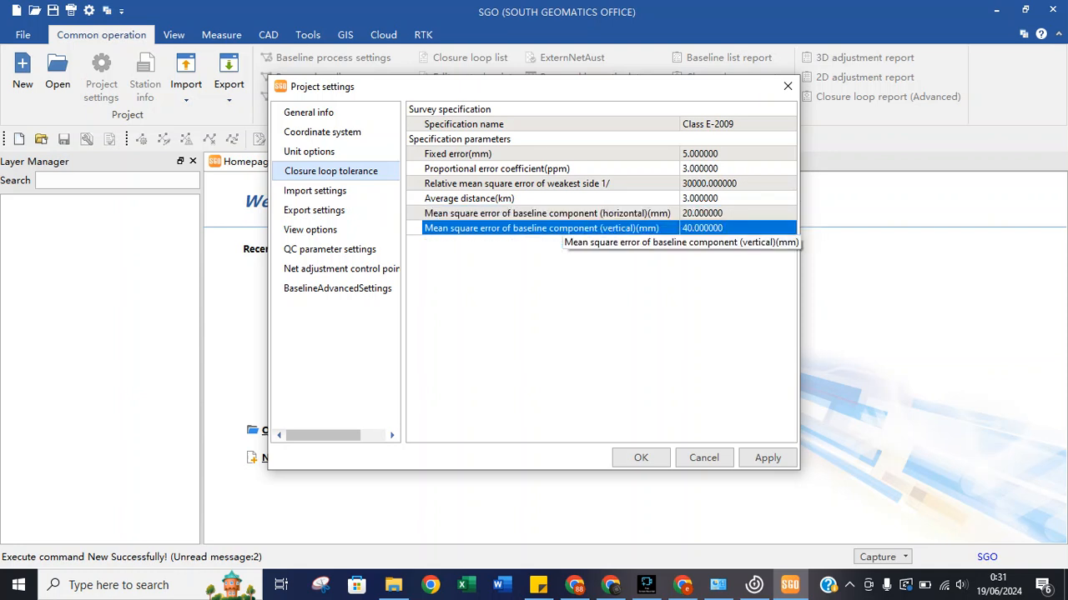
{"action": "key", "text": "Up"}
{"action": "key", "text": "Up"}
{"action": "key", "text": "Up"}
{"action": "key", "text": "Up"}
{"action": "key", "text": "Down"}
{"action": "key", "text": "Down"}
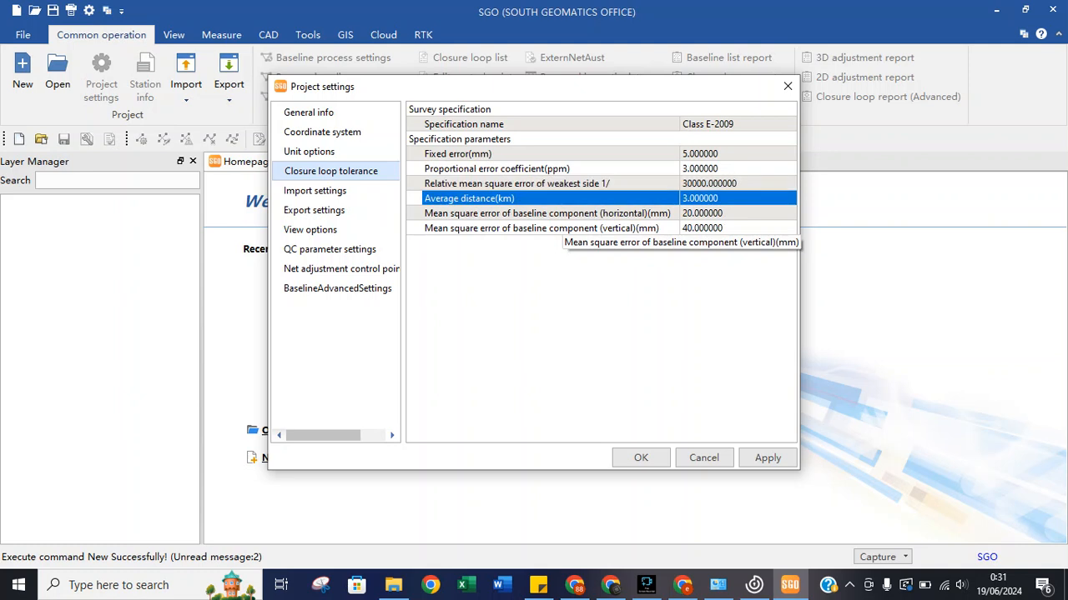
{"action": "key", "text": "Up"}
{"action": "key", "text": "Down"}
{"action": "key", "text": "Down"}
{"action": "key", "text": "Up"}
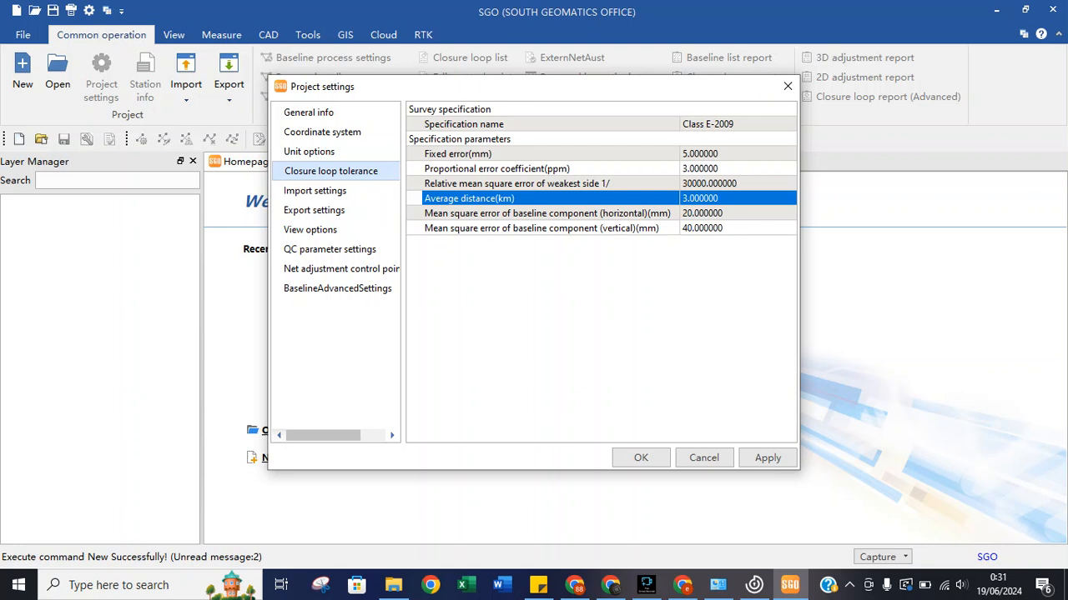
{"action": "key", "text": "Up"}
{"action": "key", "text": "Up"}
{"action": "key", "text": "Up"}
{"action": "key", "text": "Up"}
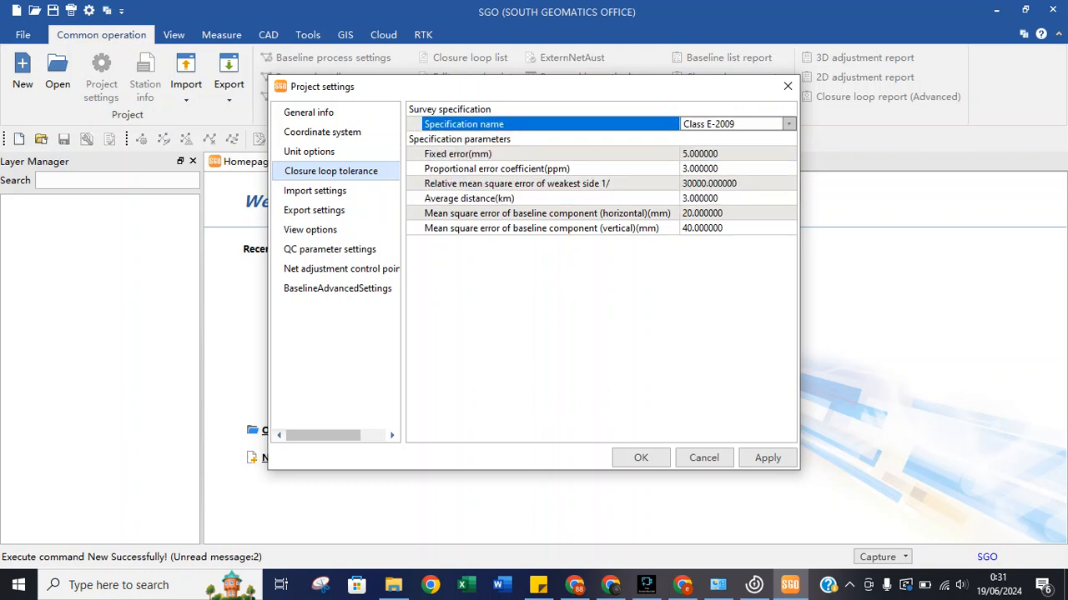
{"action": "left_click", "coordinate": [789, 124]}
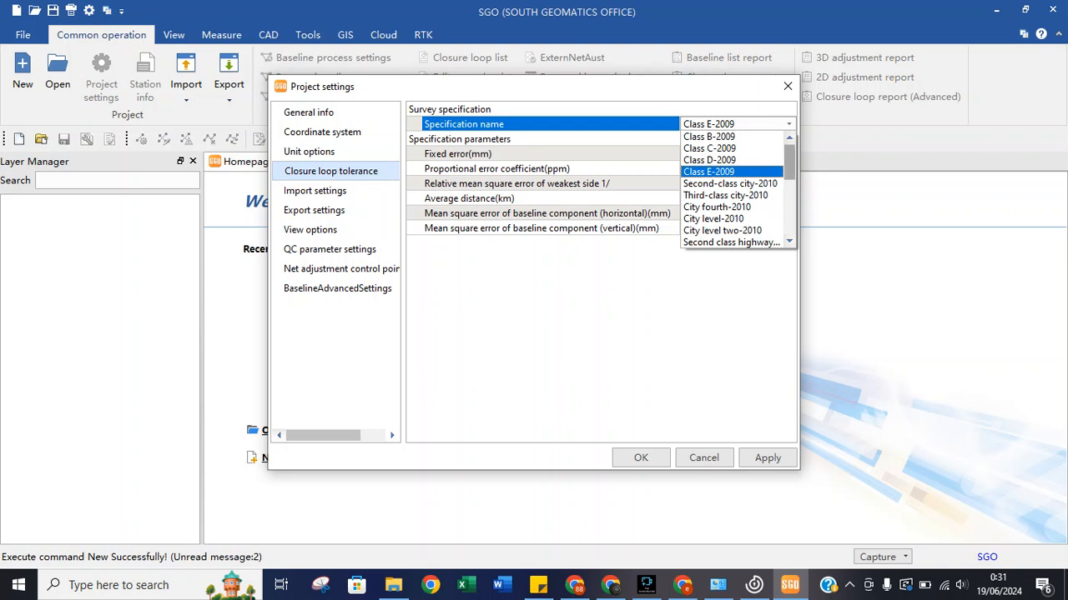
Switch the survey specification to User define, then restore Class E-2009.
{"action": "left_click_drag", "start_coordinate": [789, 162], "coordinate": [789, 217]}
{"action": "left_click", "coordinate": [706, 242]}
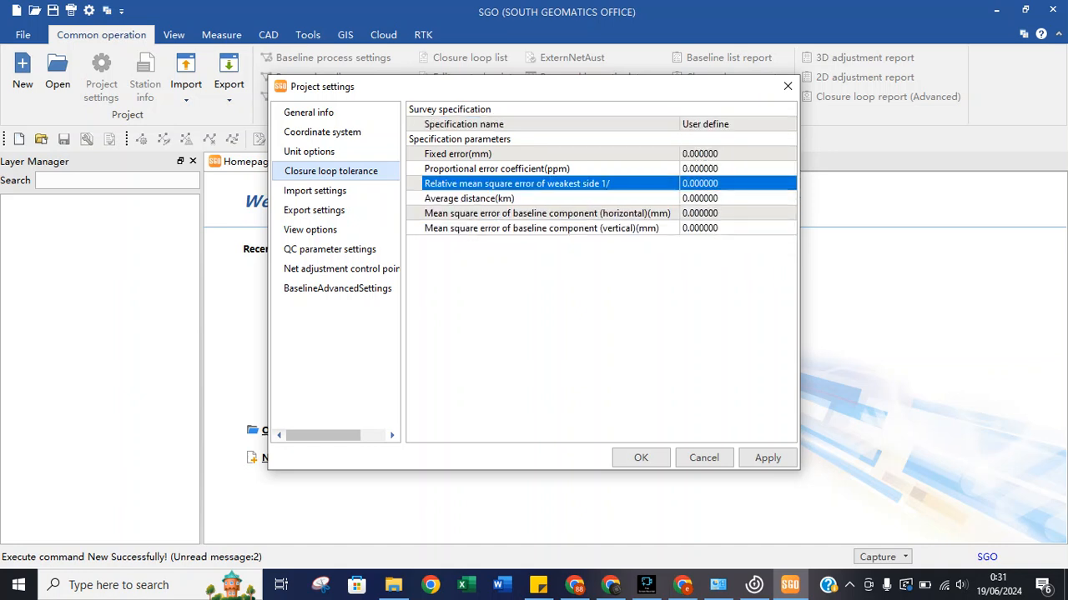
{"action": "left_click", "coordinate": [733, 124]}
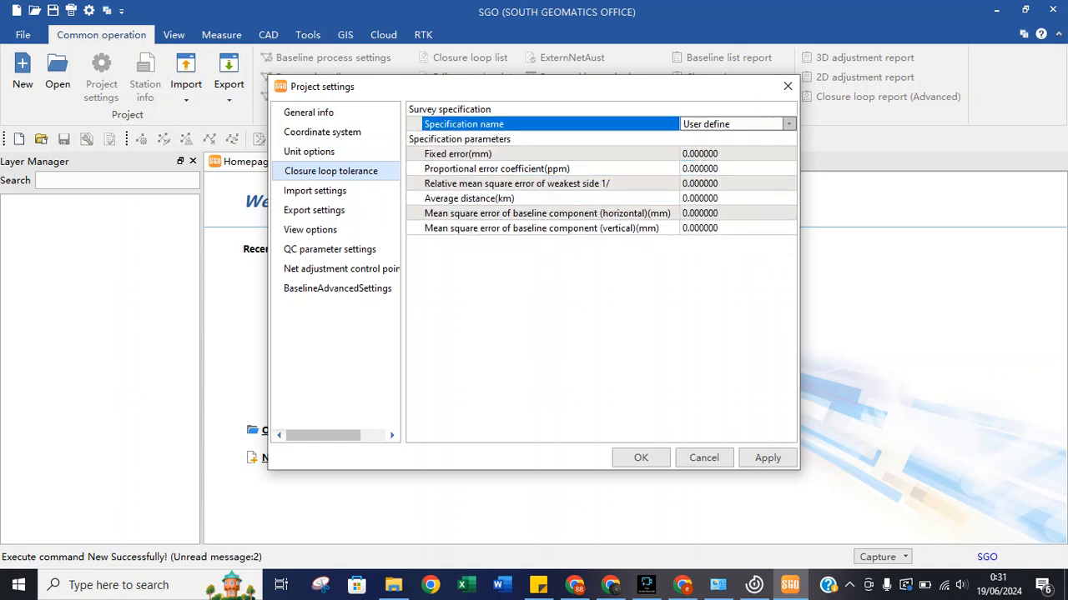
{"action": "left_click", "coordinate": [788, 124]}
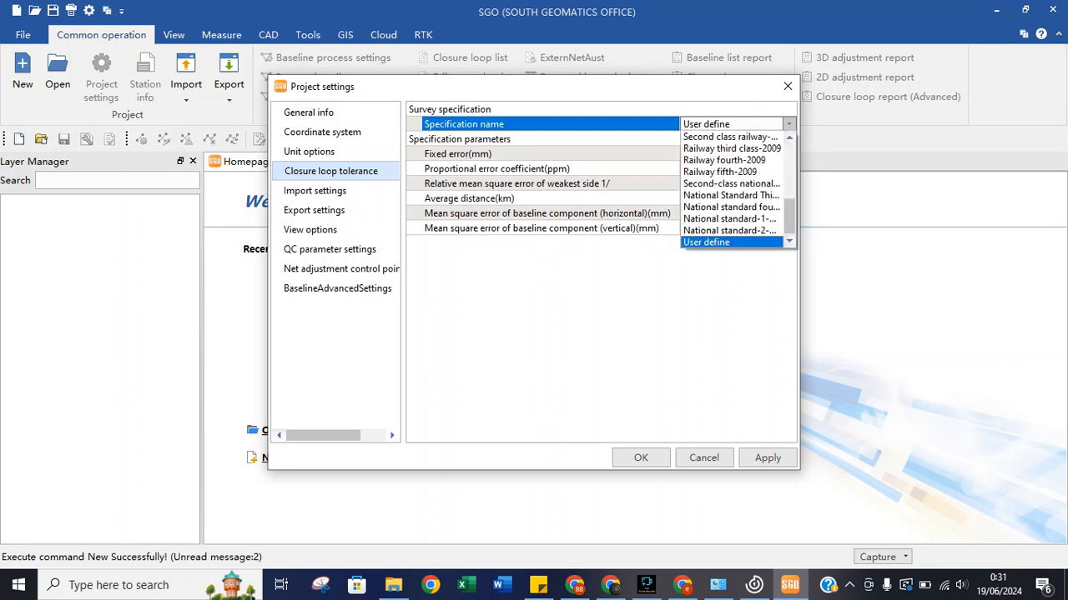
{"action": "left_click_drag", "start_coordinate": [789, 216], "coordinate": [789, 161]}
{"action": "left_click", "coordinate": [709, 172]}
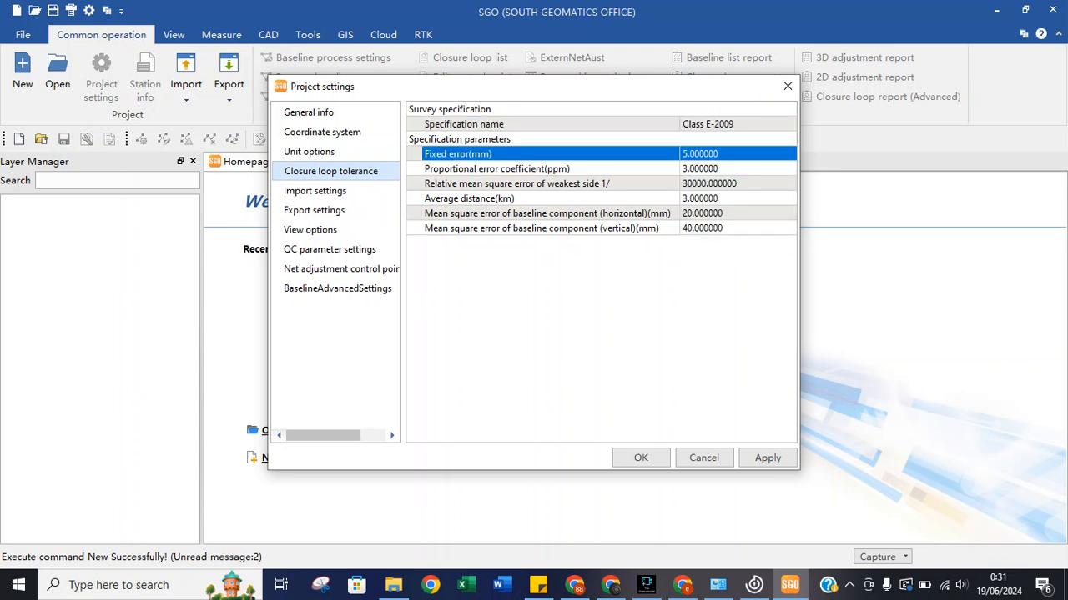
{"action": "left_click", "coordinate": [734, 124]}
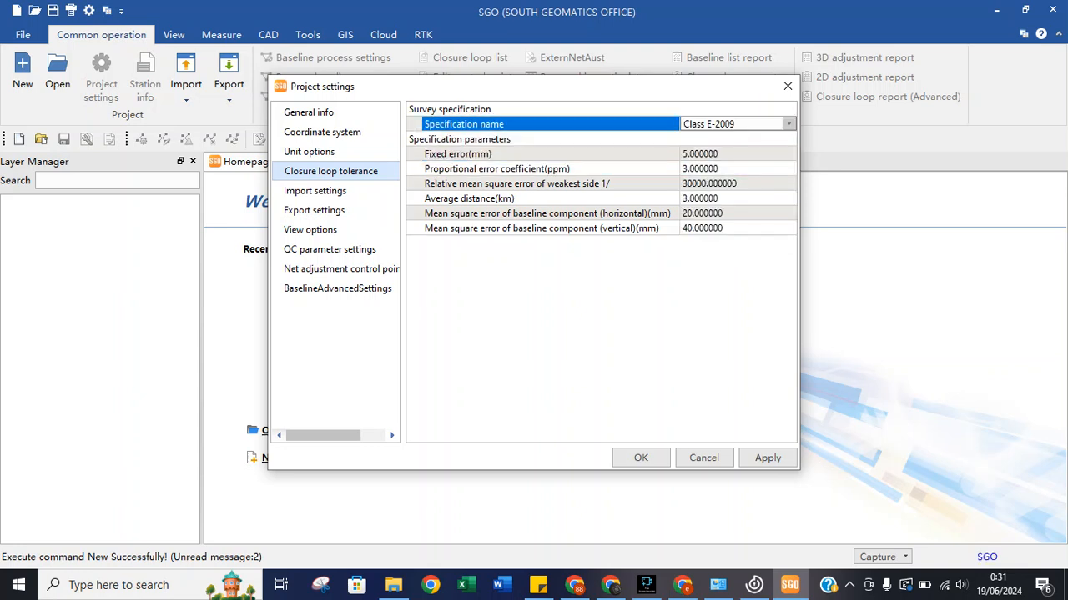
{"action": "left_click", "coordinate": [789, 124]}
{"action": "left_click", "coordinate": [709, 172]}
{"action": "left_click", "coordinate": [668, 139]}
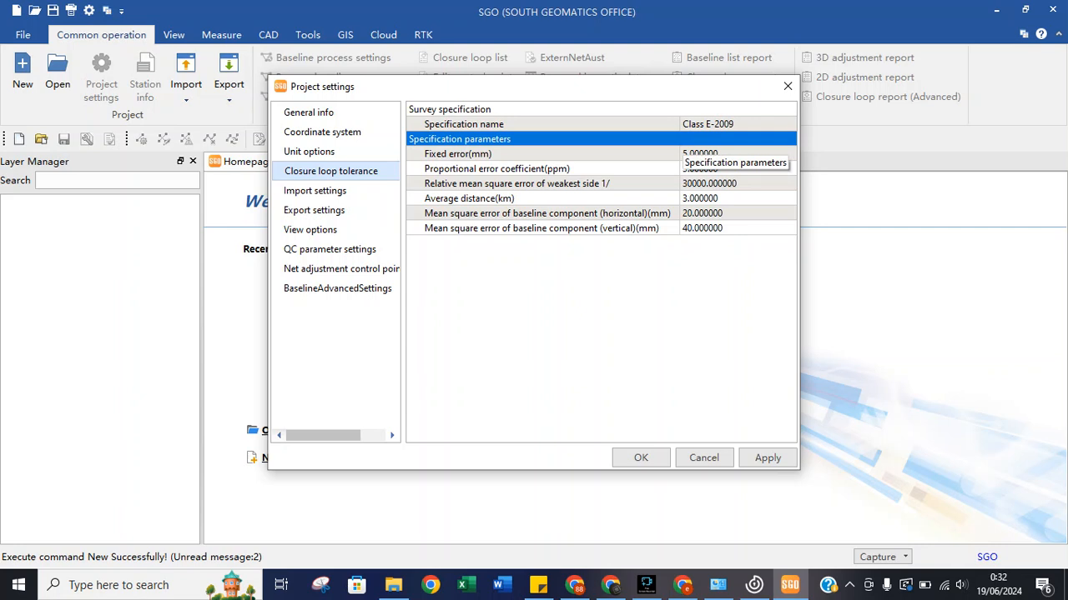
Step through the tolerance rows between average distance and horizontal error.
{"action": "key", "text": "Down"}
{"action": "key", "text": "Down"}
{"action": "key", "text": "Down"}
{"action": "key", "text": "Down"}
{"action": "key", "text": "Down"}
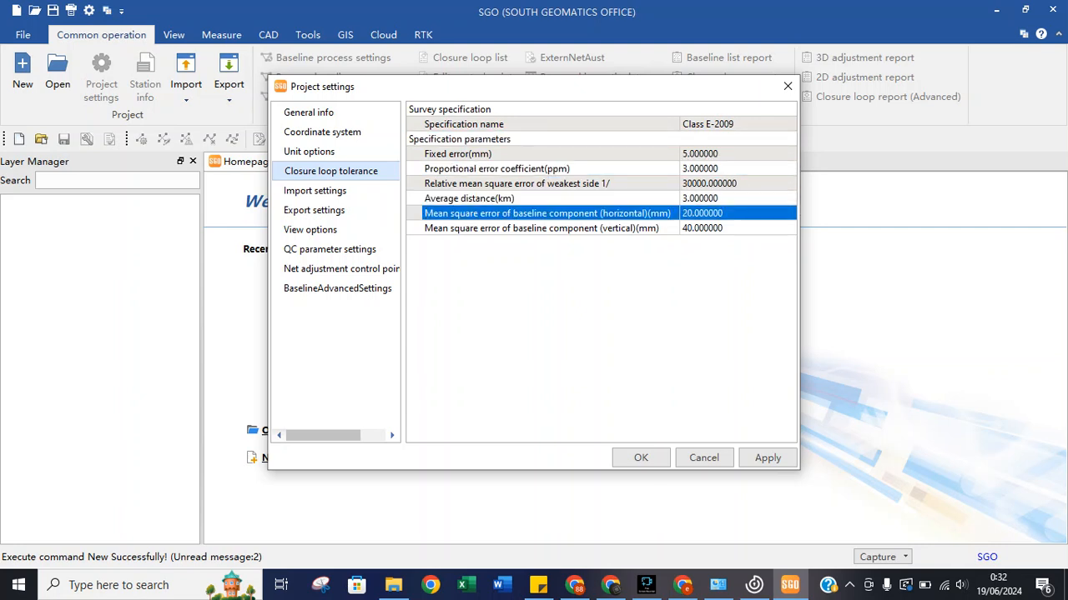
{"action": "key", "text": "Up"}
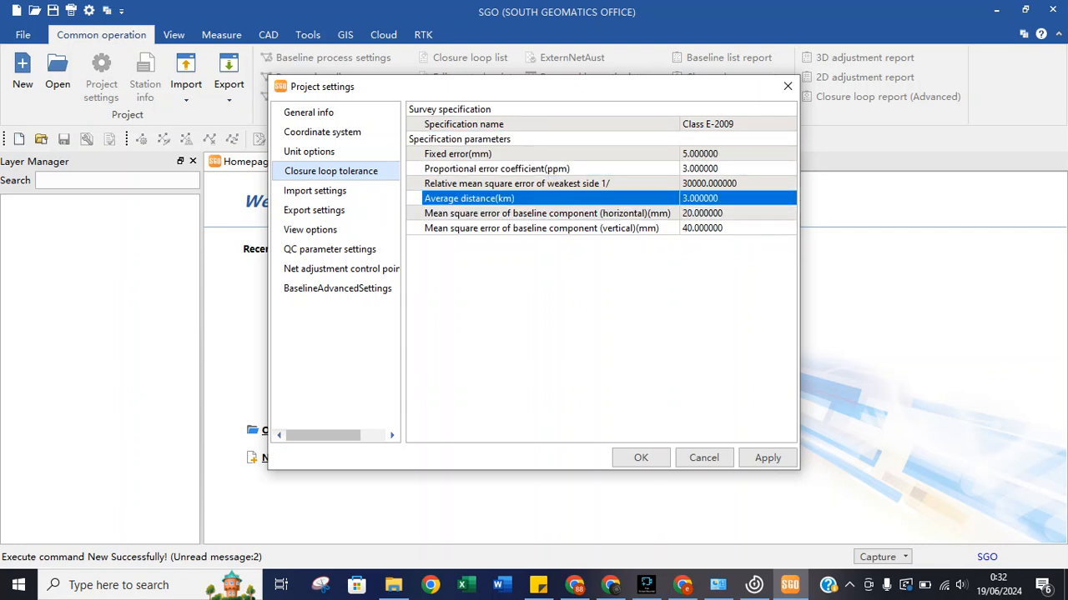
{"action": "key", "text": "Up"}
{"action": "key", "text": "Down"}
{"action": "key", "text": "Down"}
{"action": "key", "text": "Up"}
{"action": "key", "text": "Down"}
{"action": "key", "text": "Up"}
Reconfirm Class E-2009, review the average distance and horizontal baseline limit, then open Import settings.
{"action": "left_click", "coordinate": [734, 124]}
{"action": "left_click", "coordinate": [788, 124]}
{"action": "scroll", "coordinate": [731, 187], "scroll_direction": "down", "scroll_amount": 5}
{"action": "scroll", "coordinate": [730, 187], "scroll_direction": "down", "scroll_amount": 2}
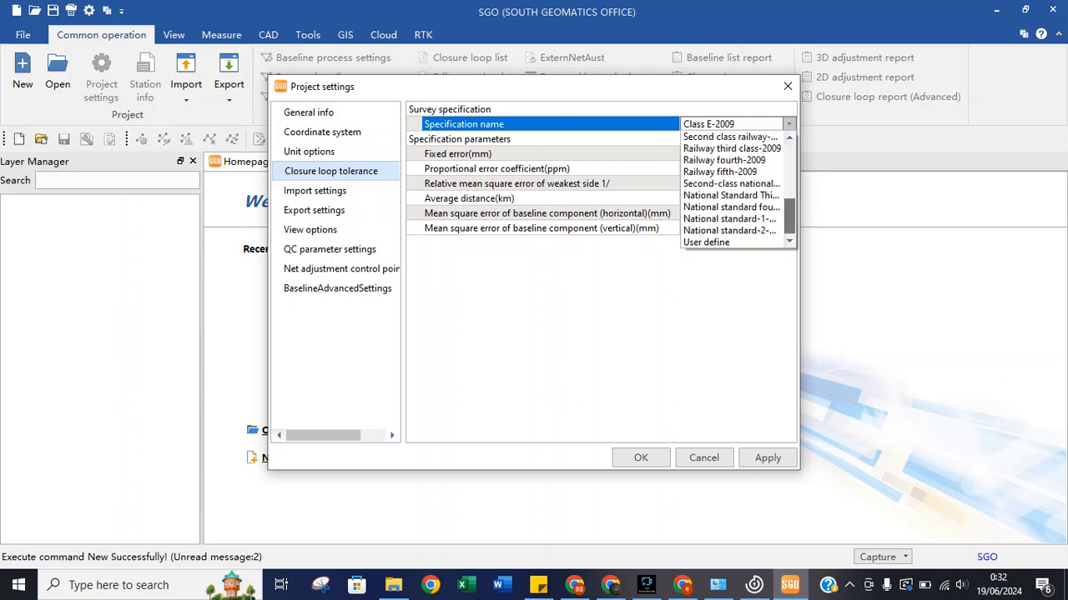
{"action": "scroll", "coordinate": [730, 160], "scroll_direction": "up", "scroll_amount": 7}
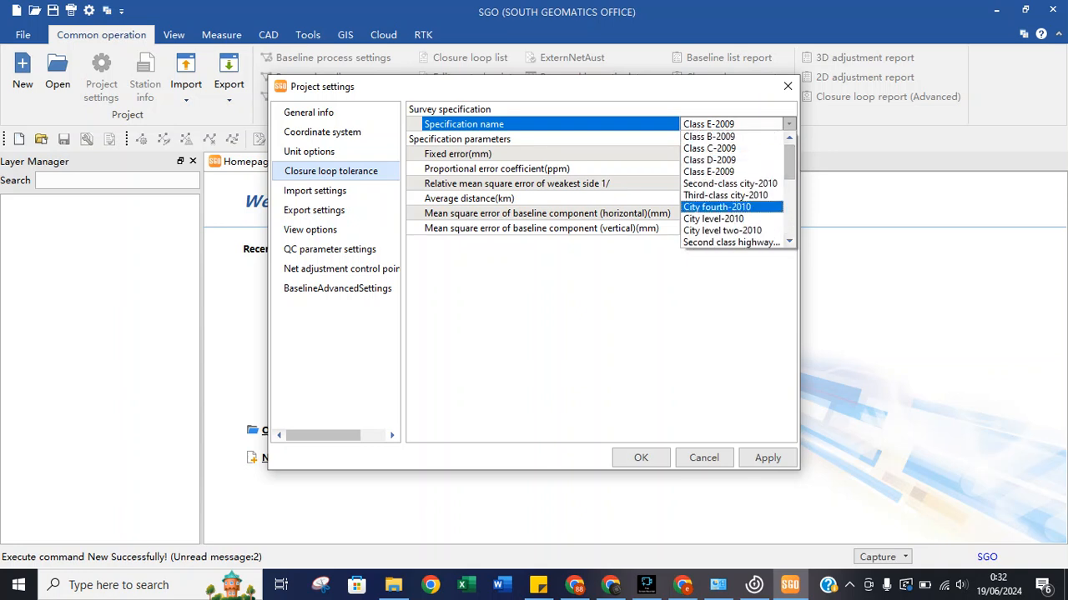
{"action": "left_click", "coordinate": [622, 214]}
{"action": "left_click", "coordinate": [621, 214]}
{"action": "left_click", "coordinate": [584, 198]}
{"action": "left_click", "coordinate": [583, 213]}
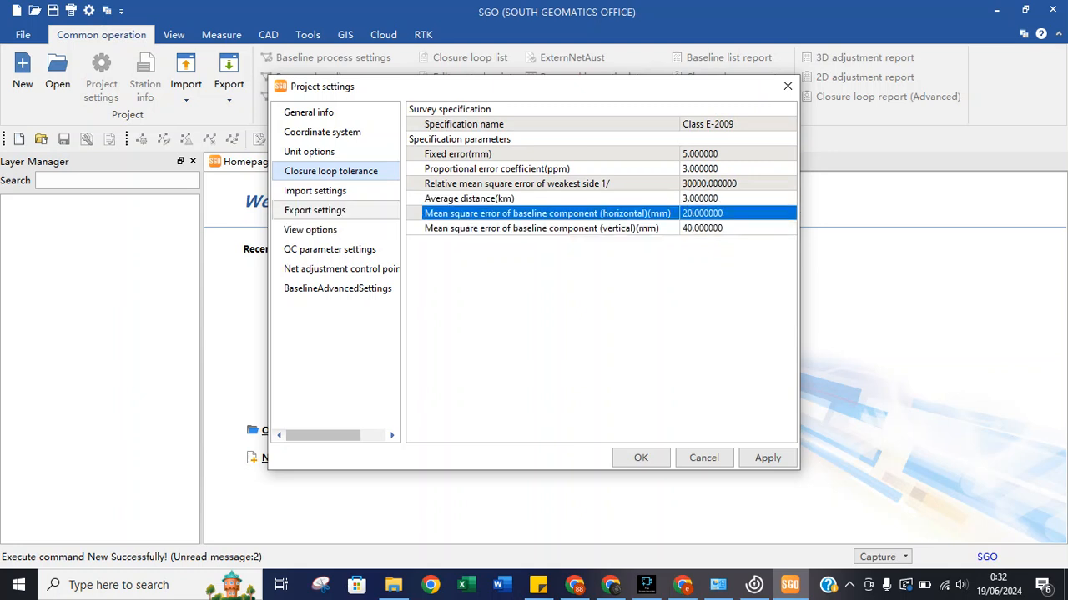
{"action": "left_click", "coordinate": [315, 191]}
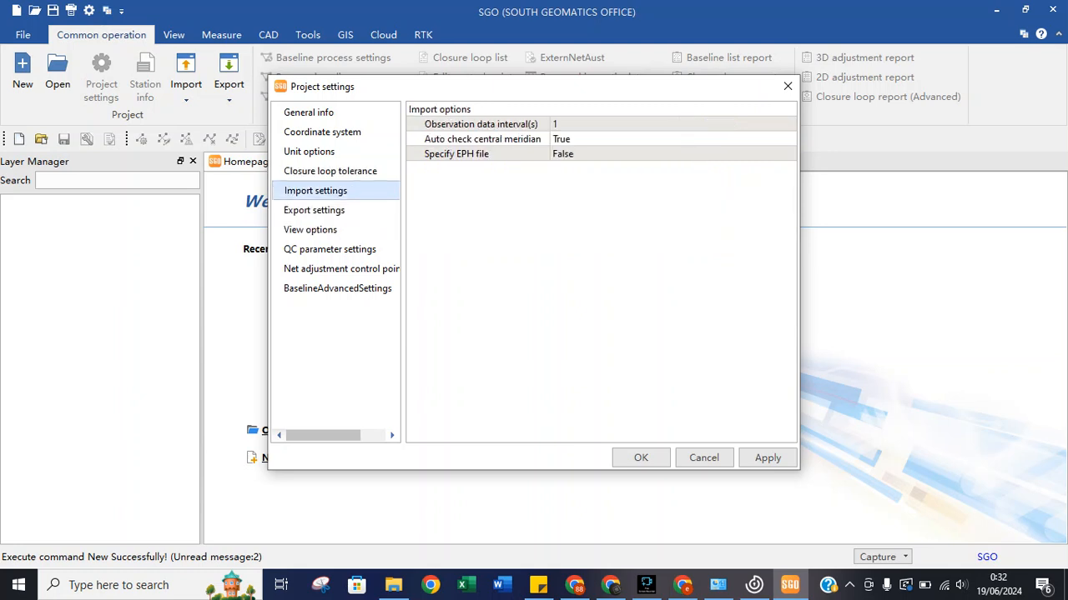
Keep the observation data interval at 1 and Auto check central meridian at True.
{"action": "left_click", "coordinate": [481, 154]}
{"action": "left_click", "coordinate": [481, 139]}
{"action": "left_click", "coordinate": [481, 124]}
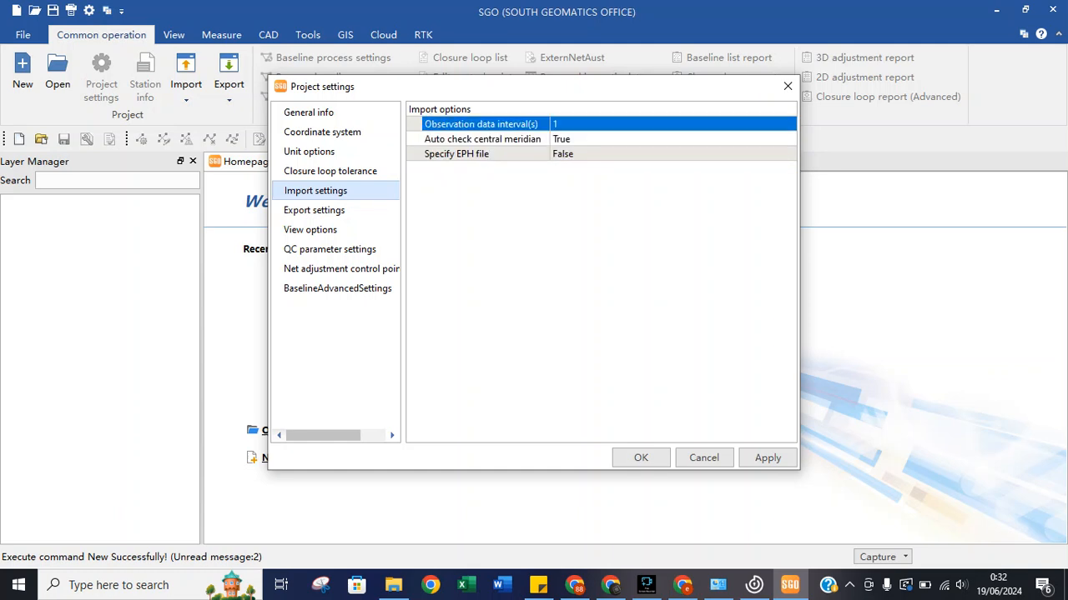
{"action": "left_click", "coordinate": [667, 124]}
{"action": "left_click", "coordinate": [788, 124]}
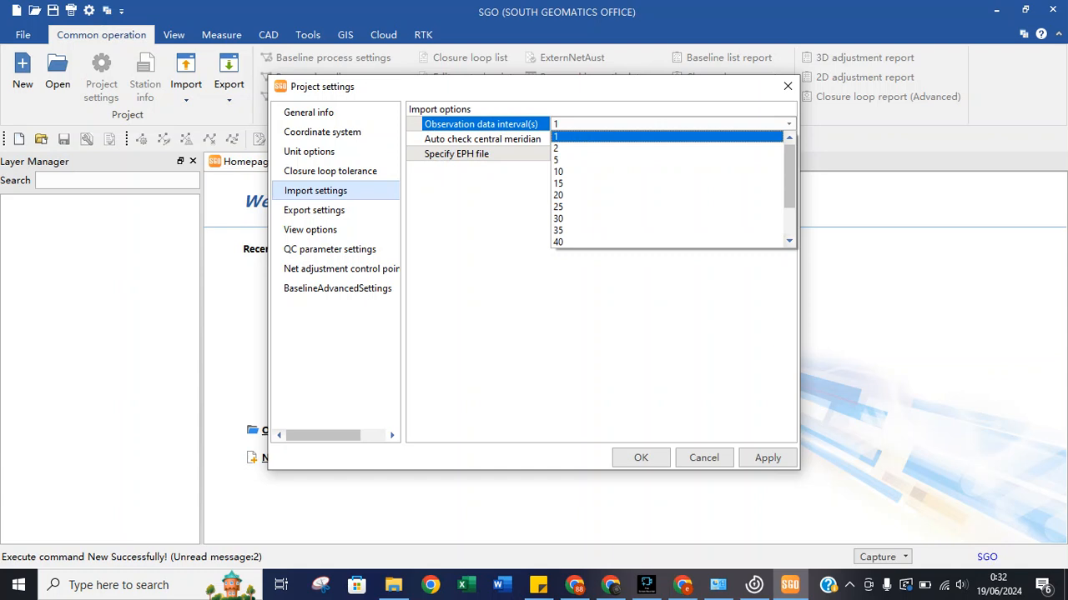
{"action": "left_click", "coordinate": [668, 137]}
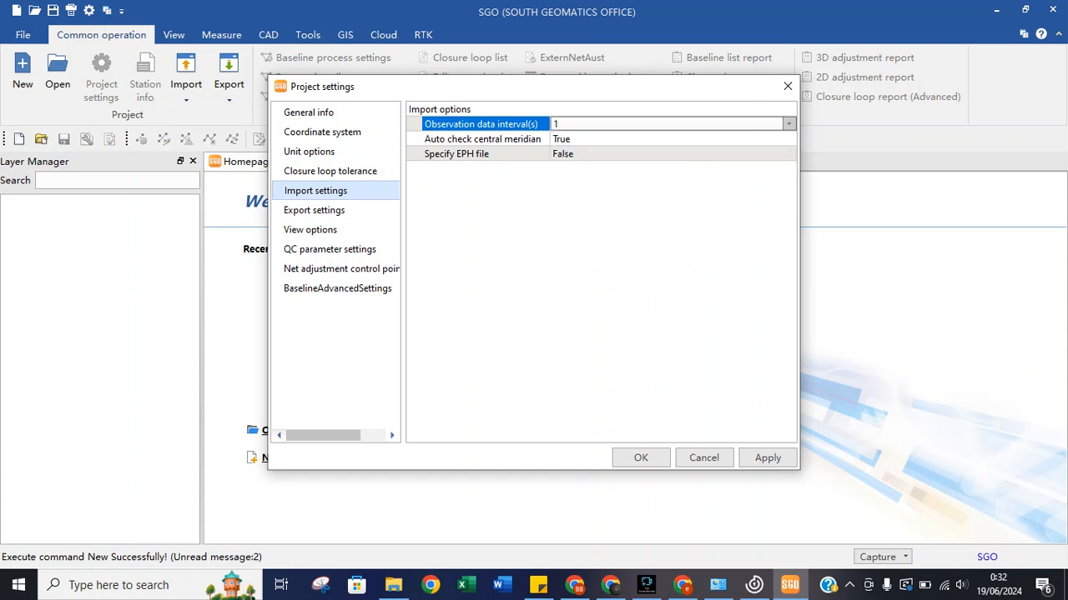
{"action": "left_click", "coordinate": [788, 139]}
{"action": "left_click", "coordinate": [788, 139]}
{"action": "left_click", "coordinate": [788, 139]}
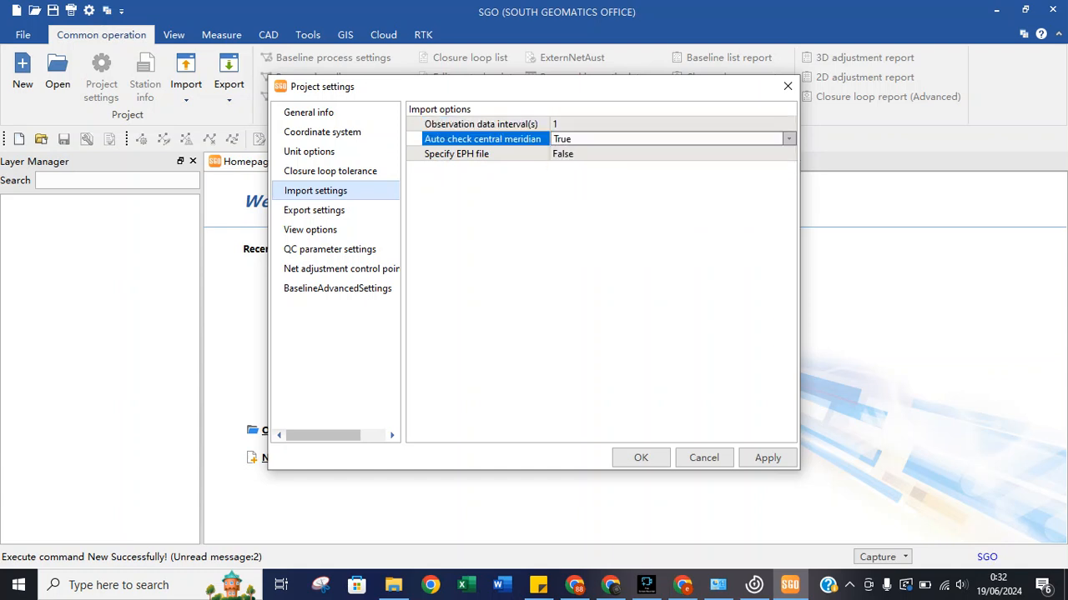
Set Specify EPH file to True and look over the export report settings.
{"action": "left_click", "coordinate": [788, 153]}
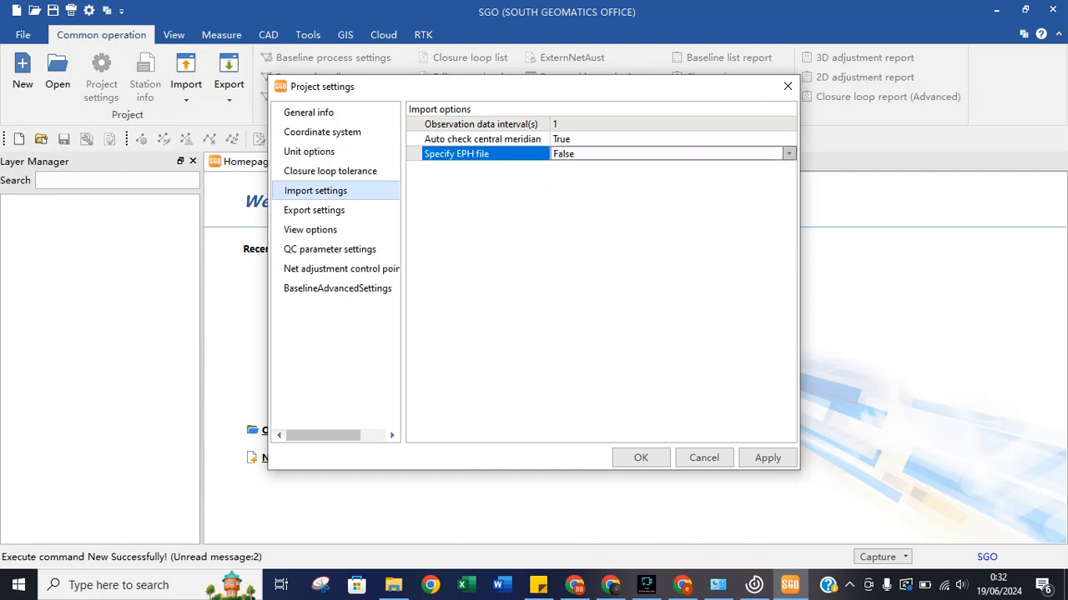
{"action": "left_click", "coordinate": [788, 154]}
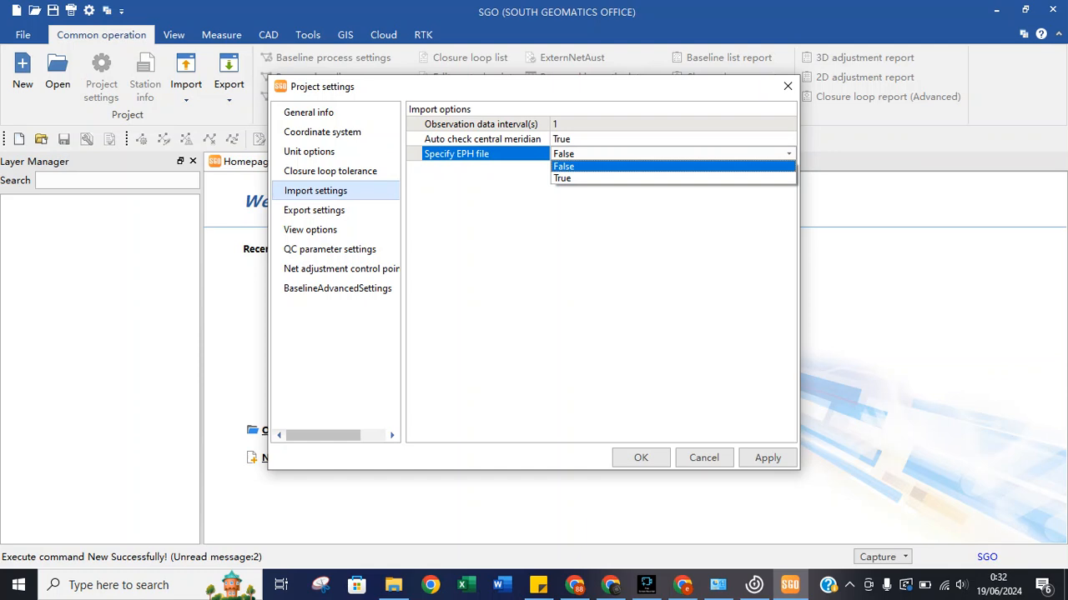
{"action": "left_click", "coordinate": [672, 179]}
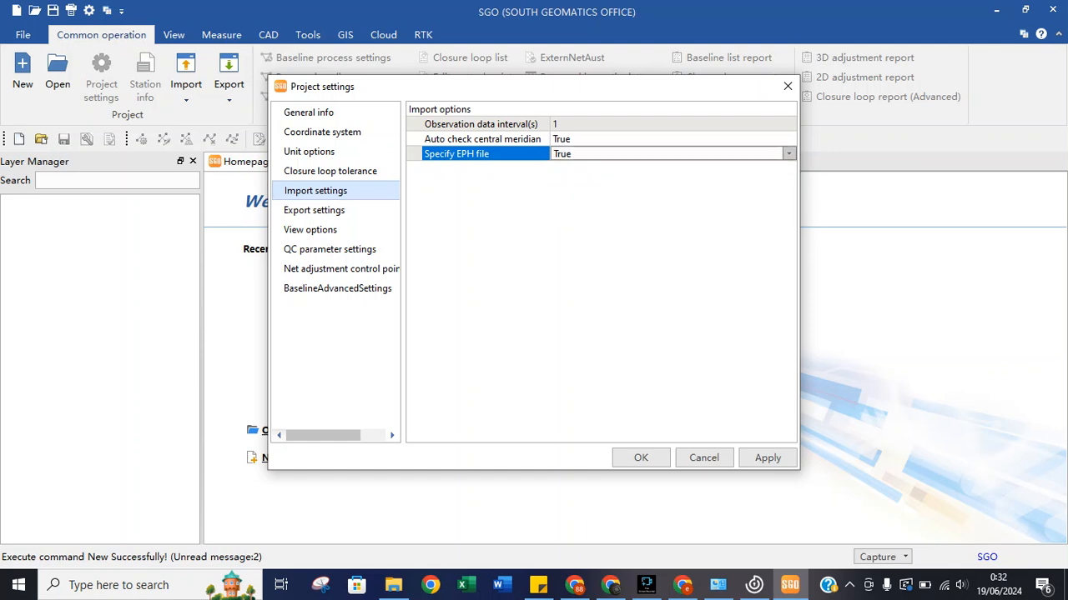
{"action": "left_click", "coordinate": [314, 210]}
{"action": "left_click_drag", "start_coordinate": [475, 199], "coordinate": [478, 169]}
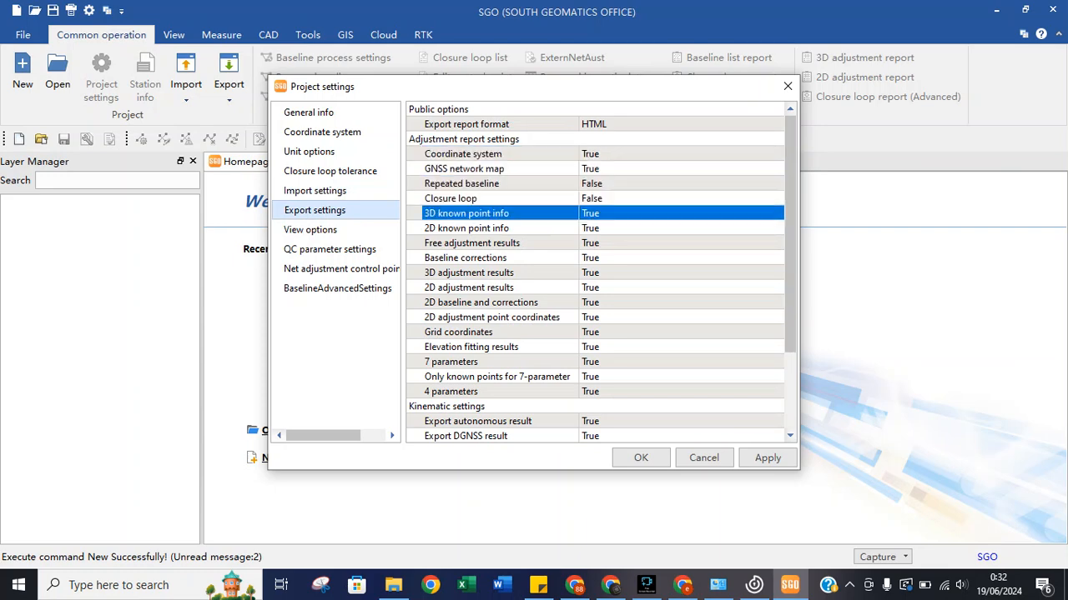
Set the kinematic export option Export all points to True, leaving Merge lines False.
{"action": "scroll", "coordinate": [595, 271], "scroll_direction": "down", "scroll_amount": 3}
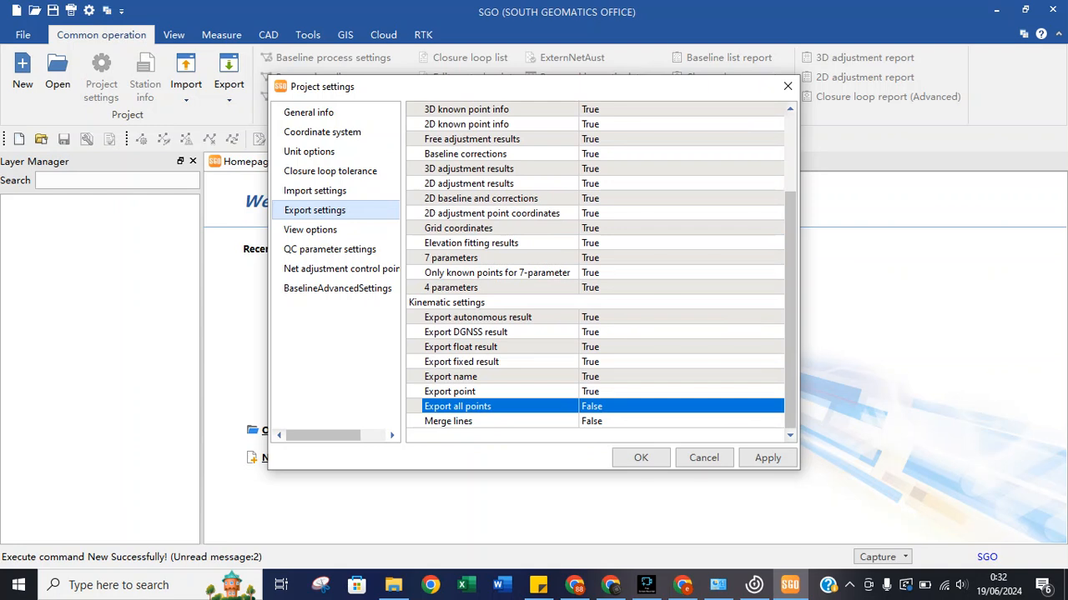
{"action": "left_click", "coordinate": [609, 406]}
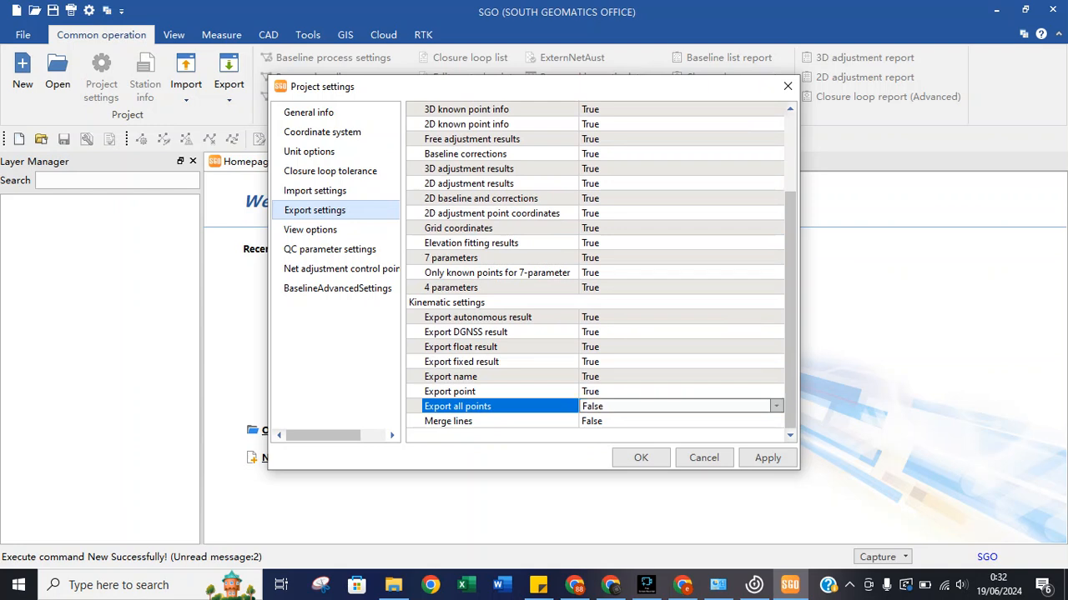
{"action": "left_click", "coordinate": [777, 406]}
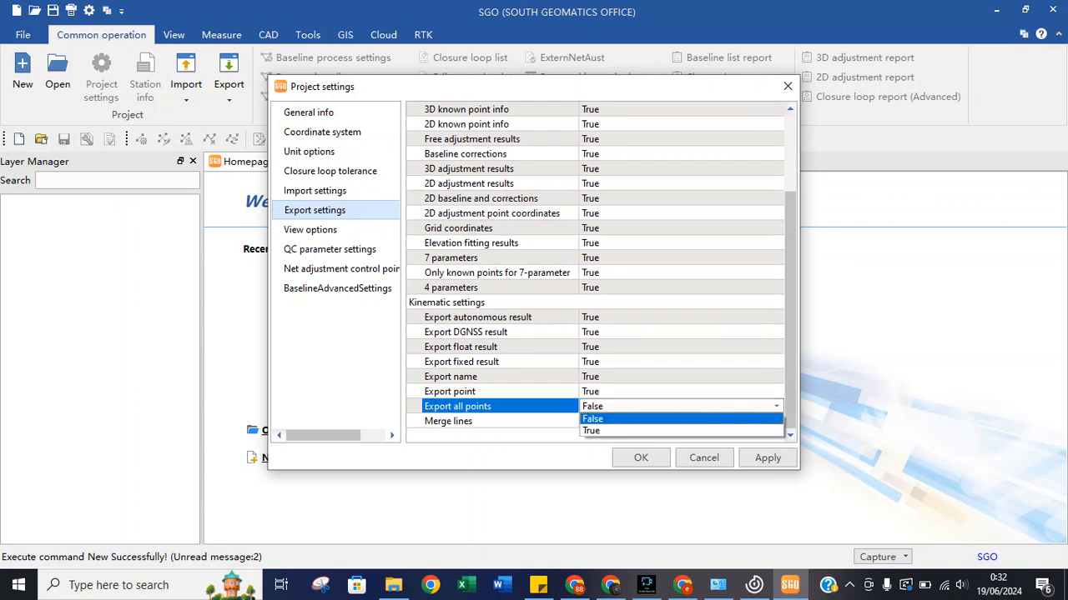
{"action": "left_click", "coordinate": [667, 430]}
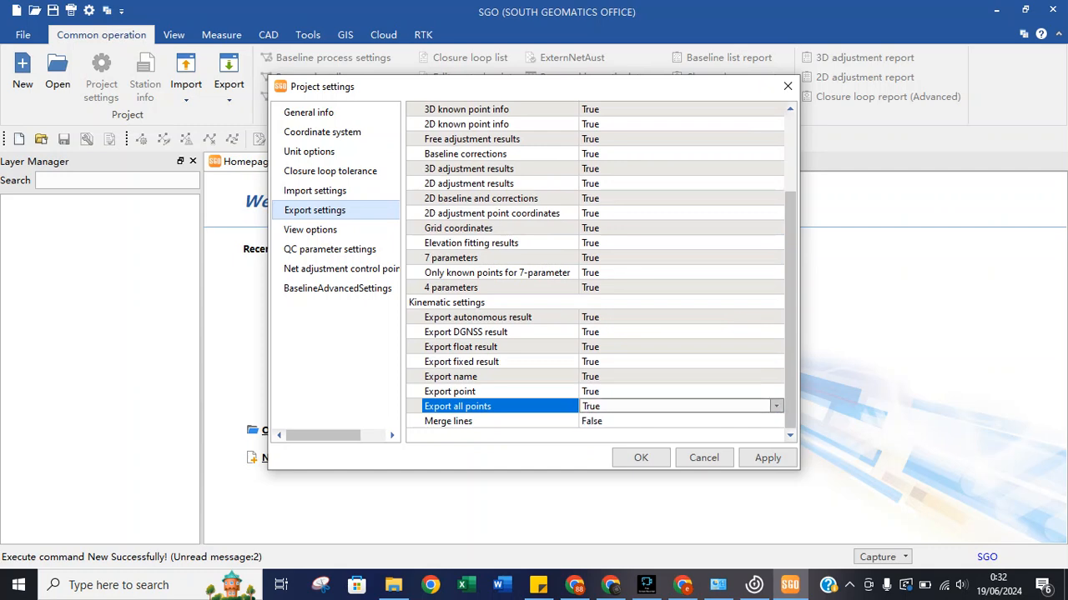
{"action": "scroll", "coordinate": [600, 272], "scroll_direction": "up", "scroll_amount": 3}
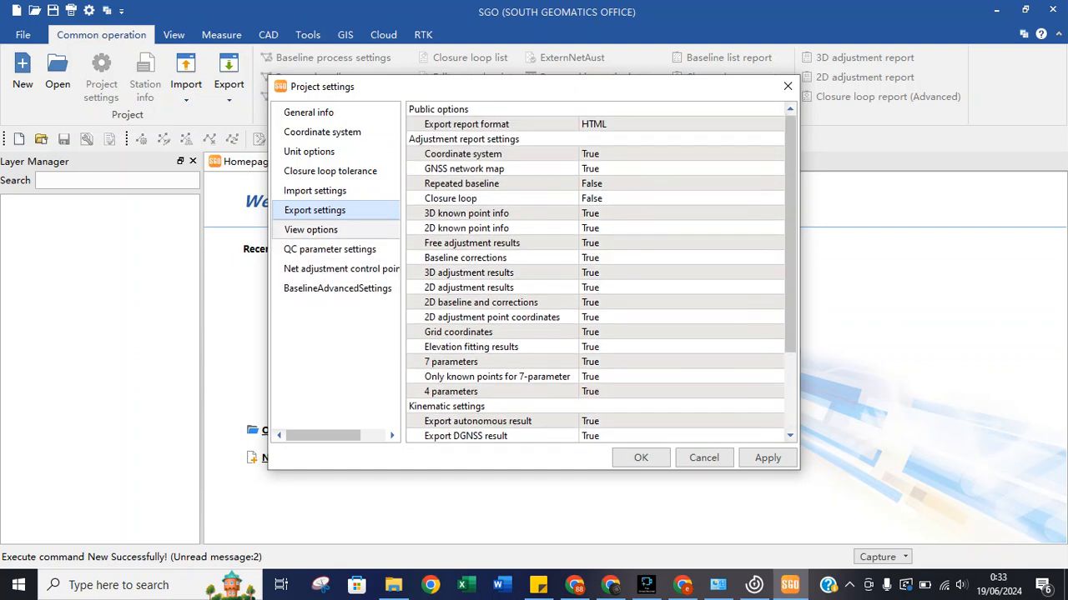
{"action": "left_click", "coordinate": [311, 230]}
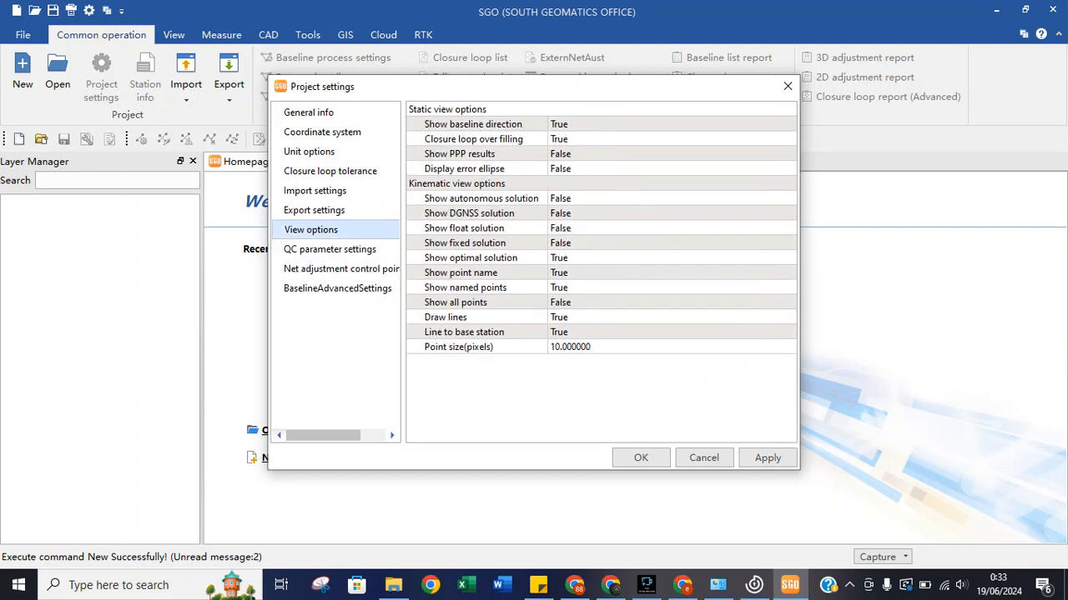
Review the static and kinematic view options, from Show PPP results to Draw lines, without changes.
{"action": "left_click", "coordinate": [465, 168]}
{"action": "left_click", "coordinate": [459, 155]}
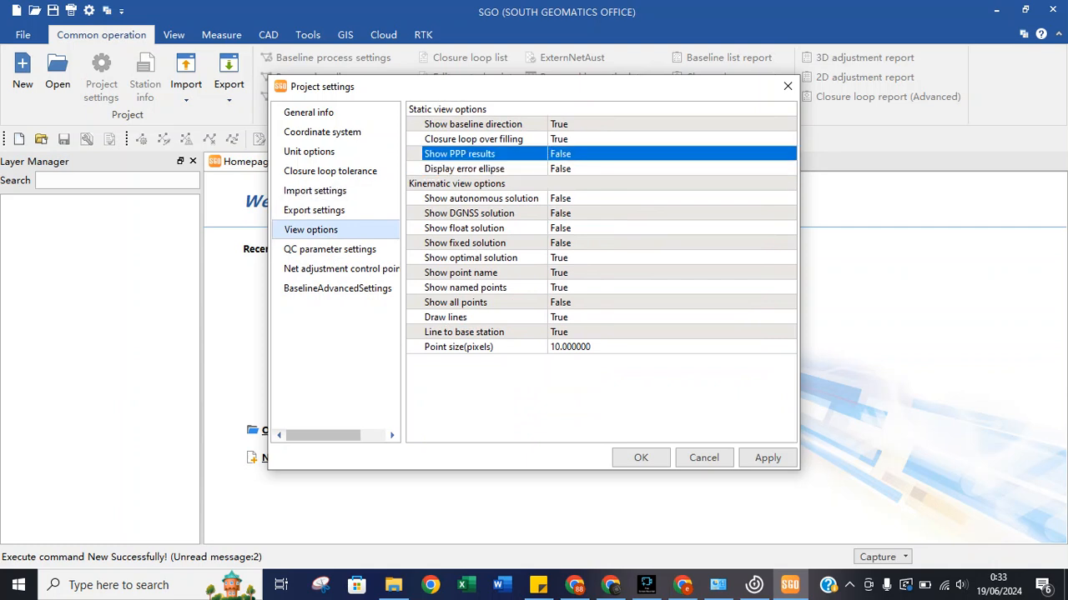
{"action": "left_click", "coordinate": [464, 168]}
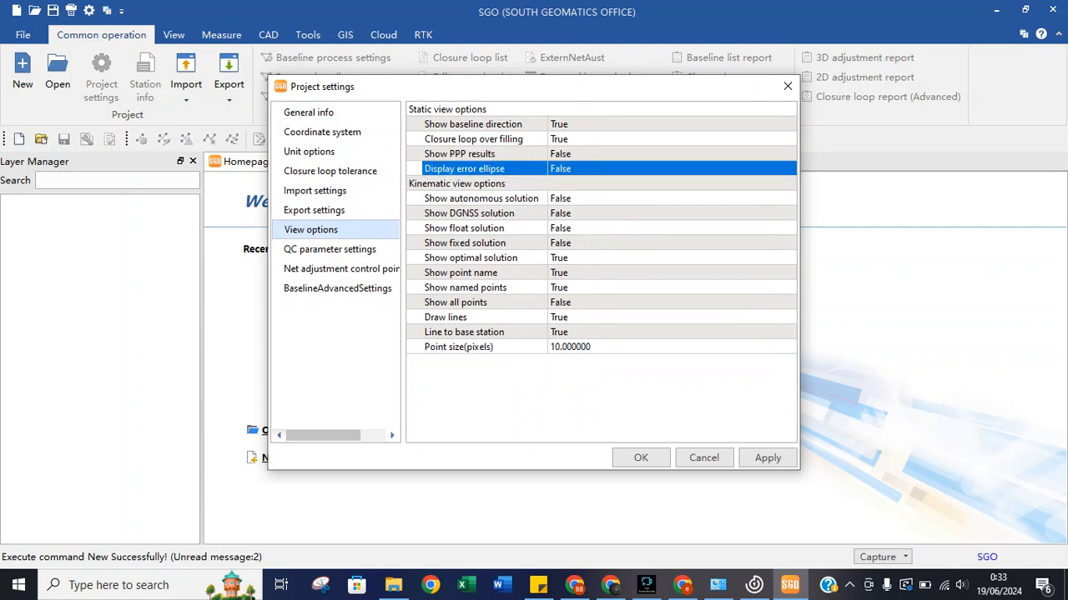
{"action": "left_click", "coordinate": [457, 184]}
{"action": "left_click", "coordinate": [482, 199]}
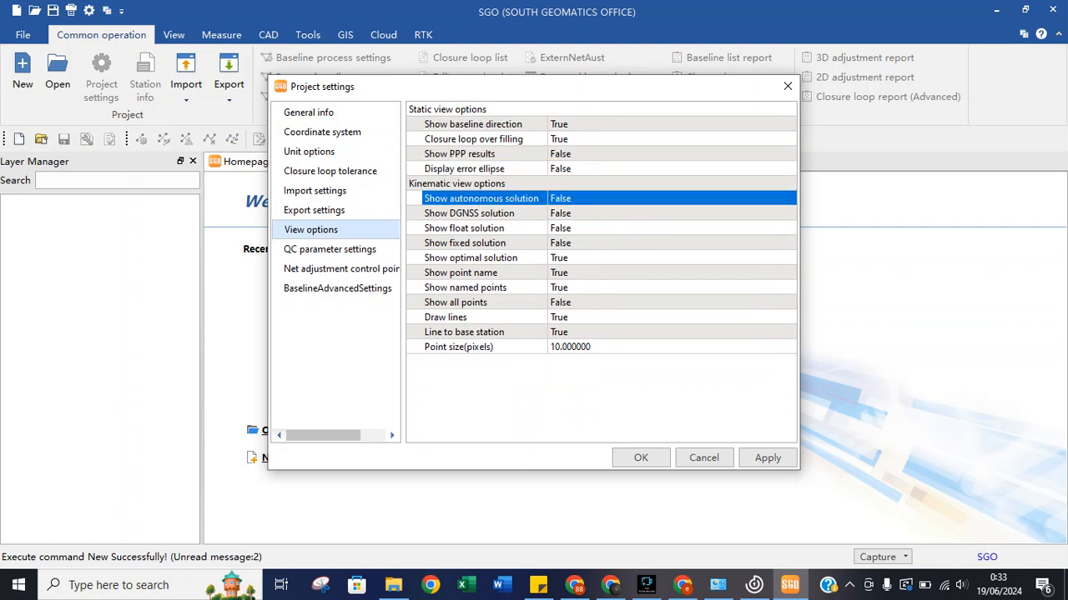
{"action": "left_click", "coordinate": [469, 214]}
{"action": "left_click", "coordinate": [464, 228]}
{"action": "left_click", "coordinate": [464, 244]}
{"action": "left_click", "coordinate": [461, 272]}
{"action": "left_click", "coordinate": [464, 288]}
{"action": "left_click", "coordinate": [455, 303]}
{"action": "left_click", "coordinate": [463, 332]}
{"action": "left_click", "coordinate": [458, 347]}
{"action": "left_click", "coordinate": [445, 317]}
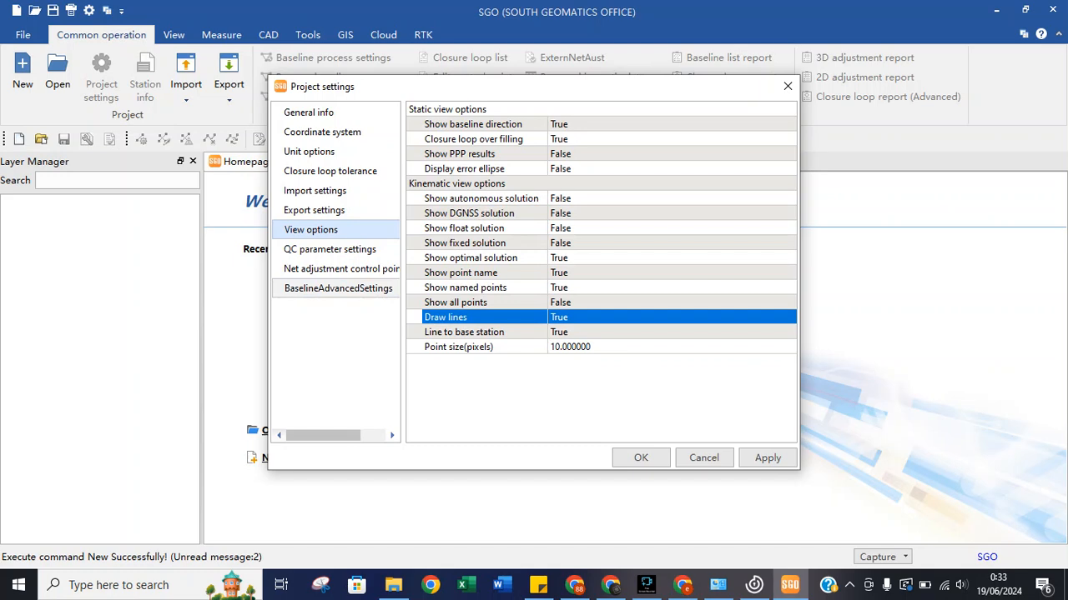
Check the QC parameter values for Elevation Mask and Epoch Interval.
{"action": "left_click", "coordinate": [330, 249]}
{"action": "left_click_drag", "start_coordinate": [464, 214], "coordinate": [458, 125]}
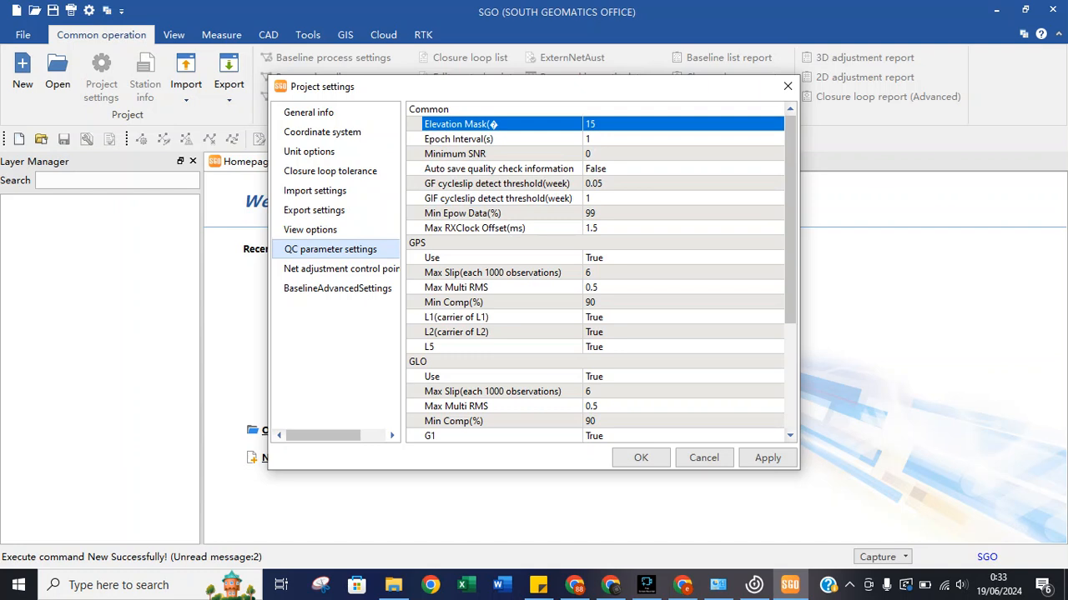
{"action": "left_click", "coordinate": [459, 139]}
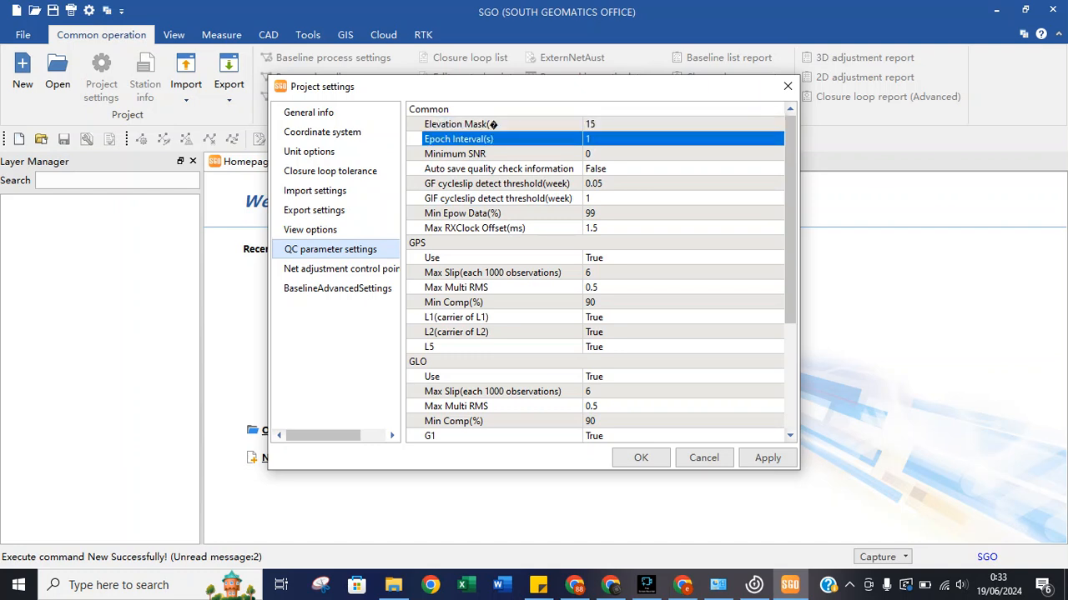
Review the common QC thresholds: Minimum SNR, auto save quality check and GF cycleslip threshold.
{"action": "left_click", "coordinate": [459, 154]}
{"action": "left_click", "coordinate": [460, 170]}
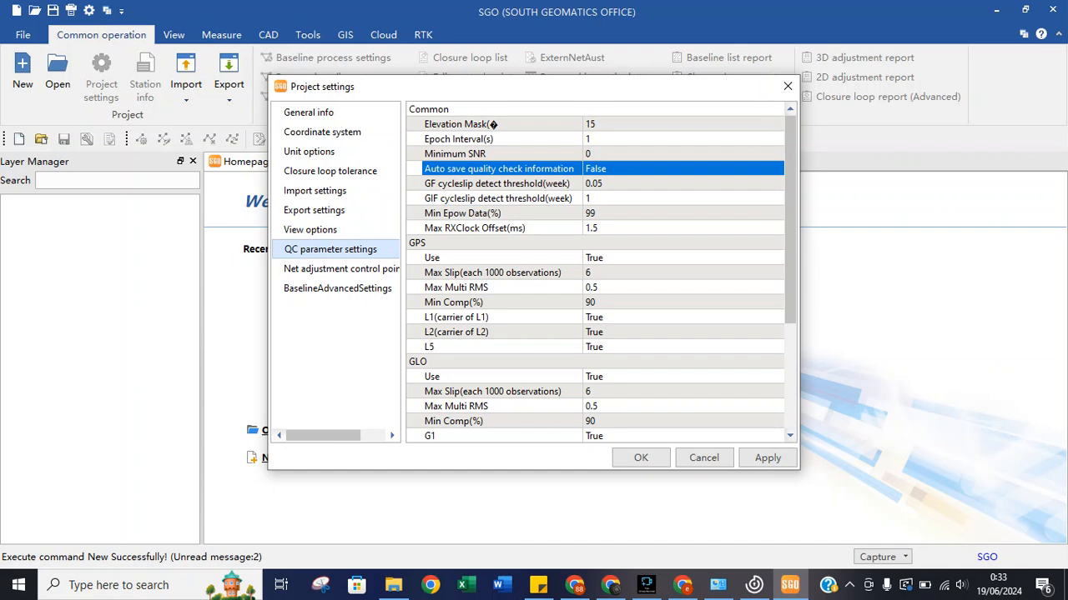
{"action": "left_click", "coordinate": [496, 184]}
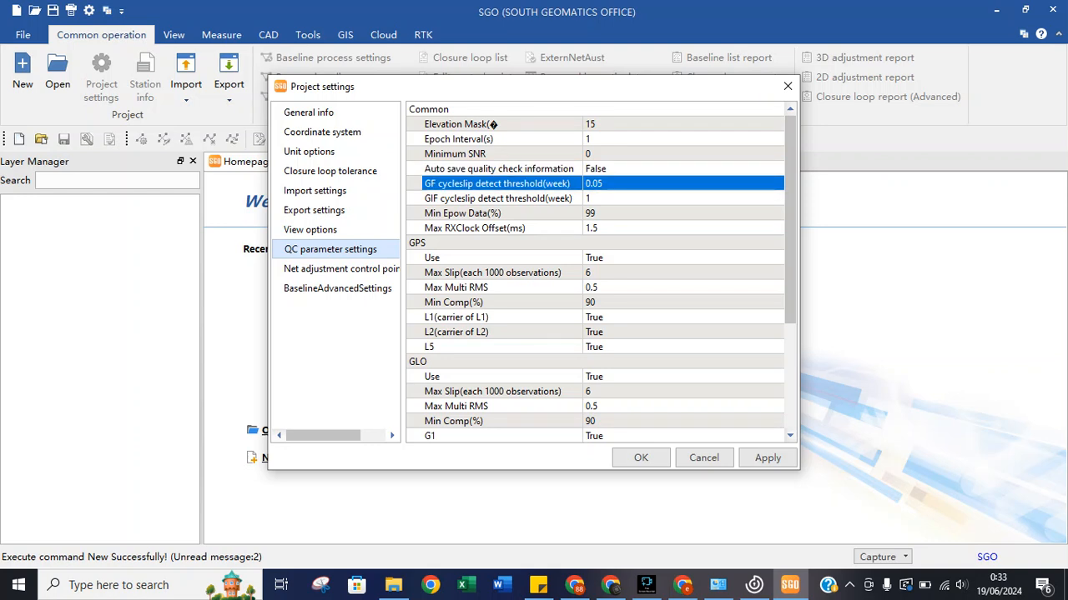
Step through the GPS QC settings: Use, Max Multi RMS, Min Comp(%) and L1/L2/L5 signals.
{"action": "key", "text": "Down"}
{"action": "key", "text": "Down"}
{"action": "key", "text": "Down"}
{"action": "key", "text": "Down"}
{"action": "key", "text": "Down"}
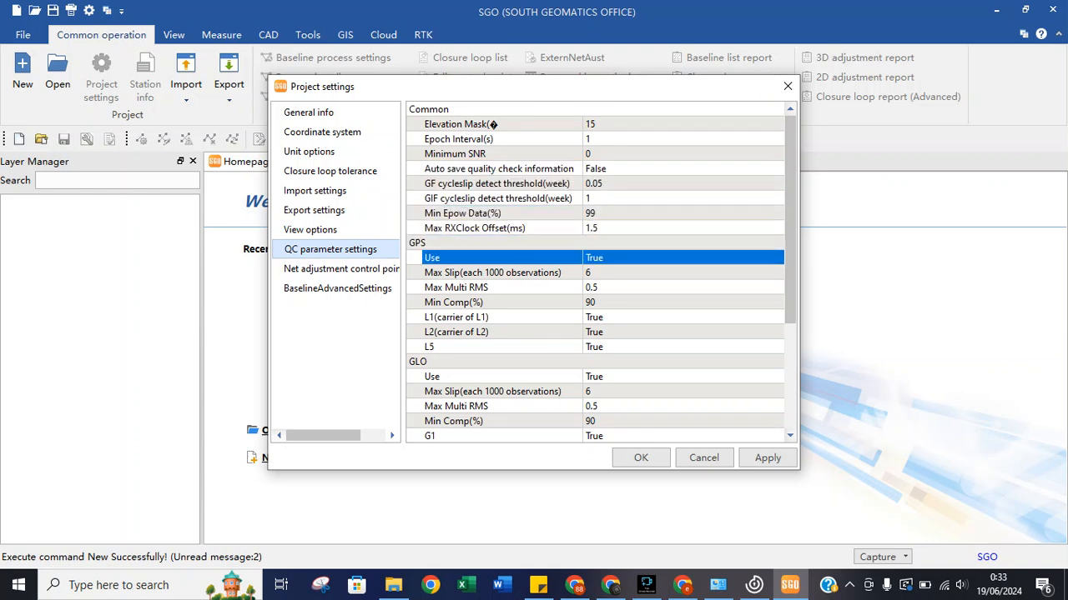
{"action": "key", "text": "Down"}
{"action": "key", "text": "Down"}
{"action": "key", "text": "Down"}
{"action": "key", "text": "Up"}
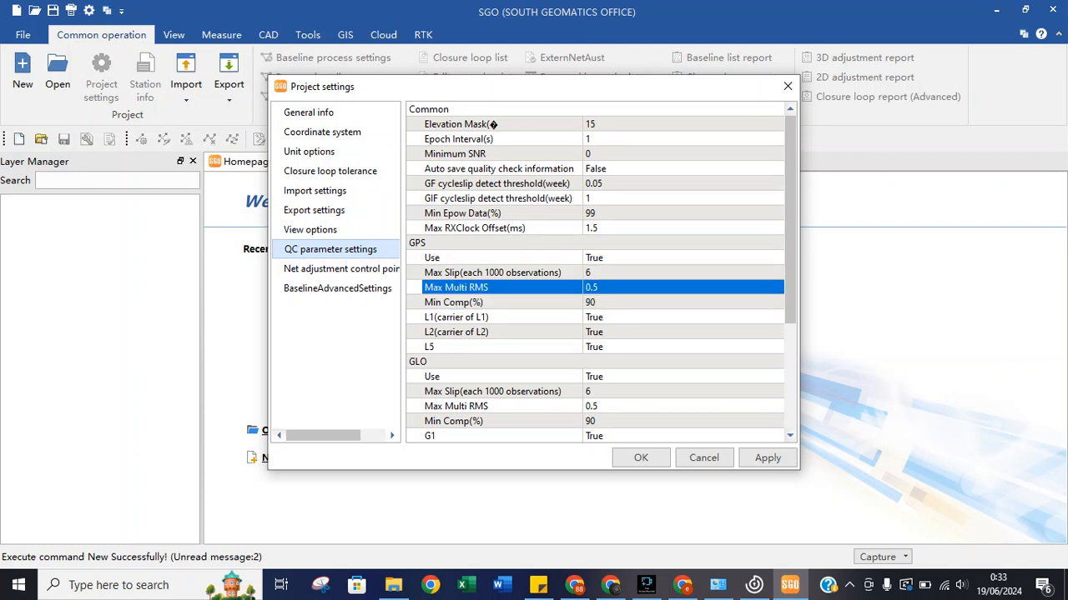
{"action": "key", "text": "Down"}
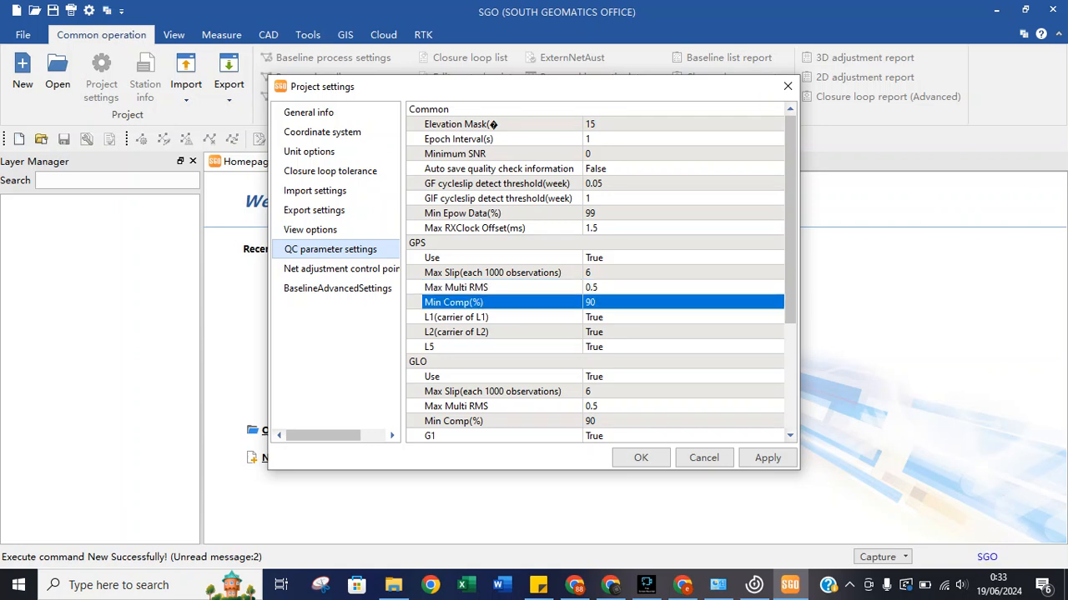
{"action": "key", "text": "Down"}
{"action": "key", "text": "Down"}
{"action": "key", "text": "Down"}
{"action": "key", "text": "Up"}
{"action": "key", "text": "Up"}
{"action": "key", "text": "Down"}
{"action": "key", "text": "Down"}
{"action": "key", "text": "Down"}
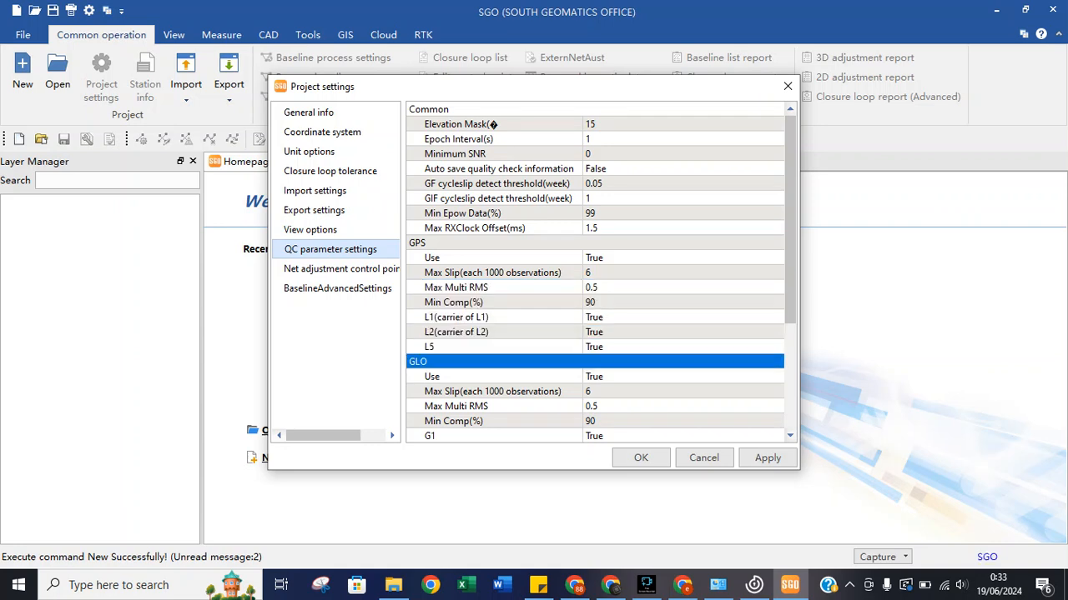
{"action": "key", "text": "Down"}
{"action": "key", "text": "Down"}
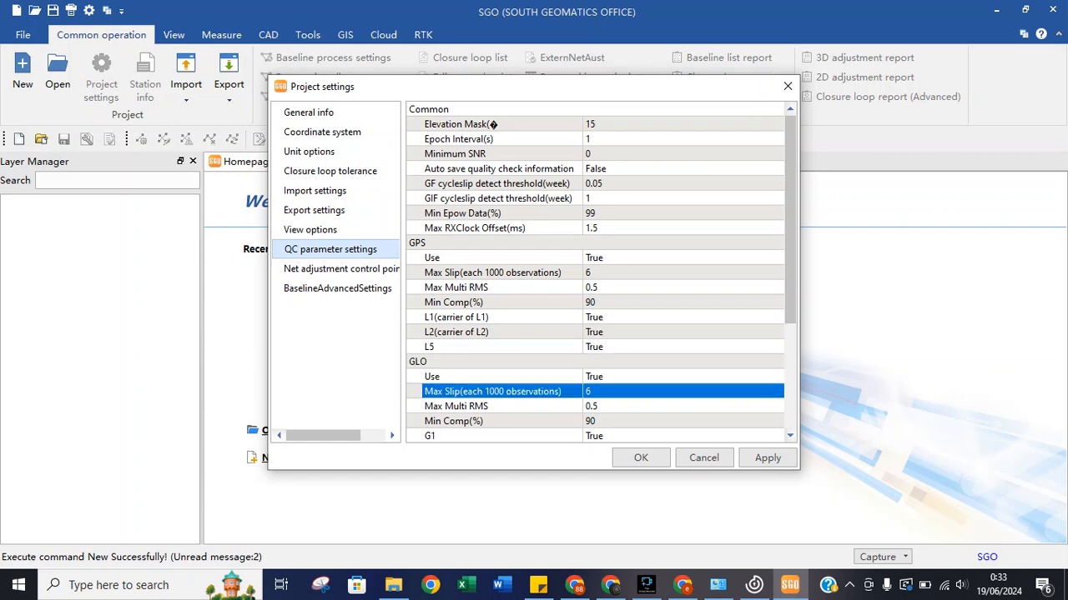
Look over the GLO and BD quality-check settings, then go to net adjustment control point.
{"action": "left_click", "coordinate": [492, 406]}
{"action": "left_click", "coordinate": [492, 421]}
{"action": "left_click", "coordinate": [492, 435]}
{"action": "left_click", "coordinate": [492, 435]}
{"action": "left_click", "coordinate": [492, 302]}
{"action": "left_click", "coordinate": [492, 332]}
{"action": "left_click", "coordinate": [492, 391]}
{"action": "left_click", "coordinate": [493, 406]}
{"action": "left_click", "coordinate": [493, 421]}
{"action": "scroll", "coordinate": [492, 421], "scroll_direction": "down", "scroll_amount": 3}
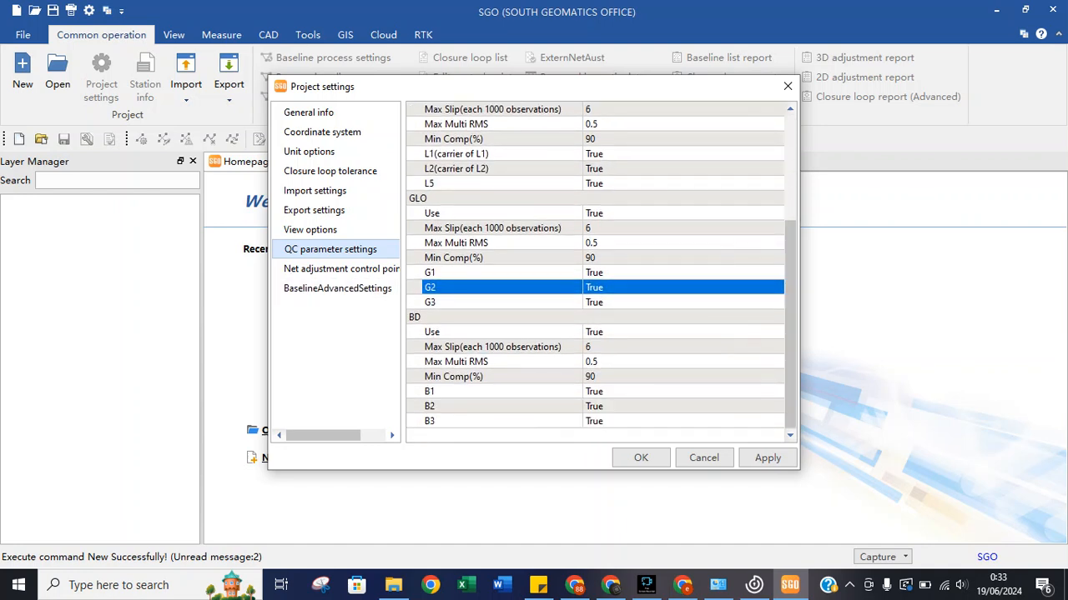
{"action": "left_click_drag", "start_coordinate": [501, 287], "coordinate": [501, 199]}
{"action": "scroll", "coordinate": [594, 271], "scroll_direction": "up", "scroll_amount": 2}
{"action": "left_click", "coordinate": [454, 168]}
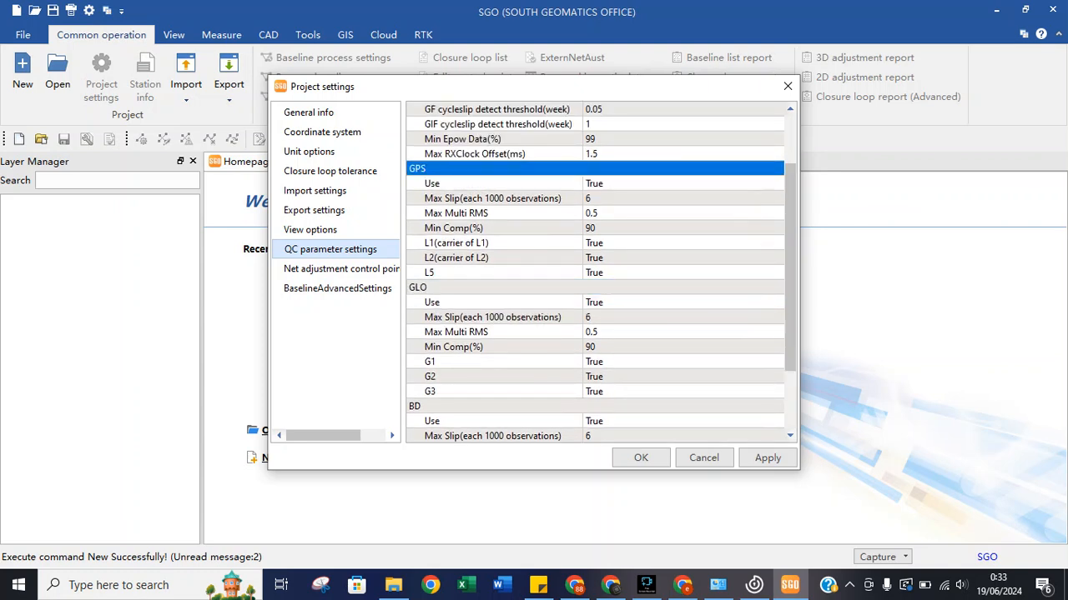
{"action": "scroll", "coordinate": [454, 169], "scroll_direction": "up", "scroll_amount": 1}
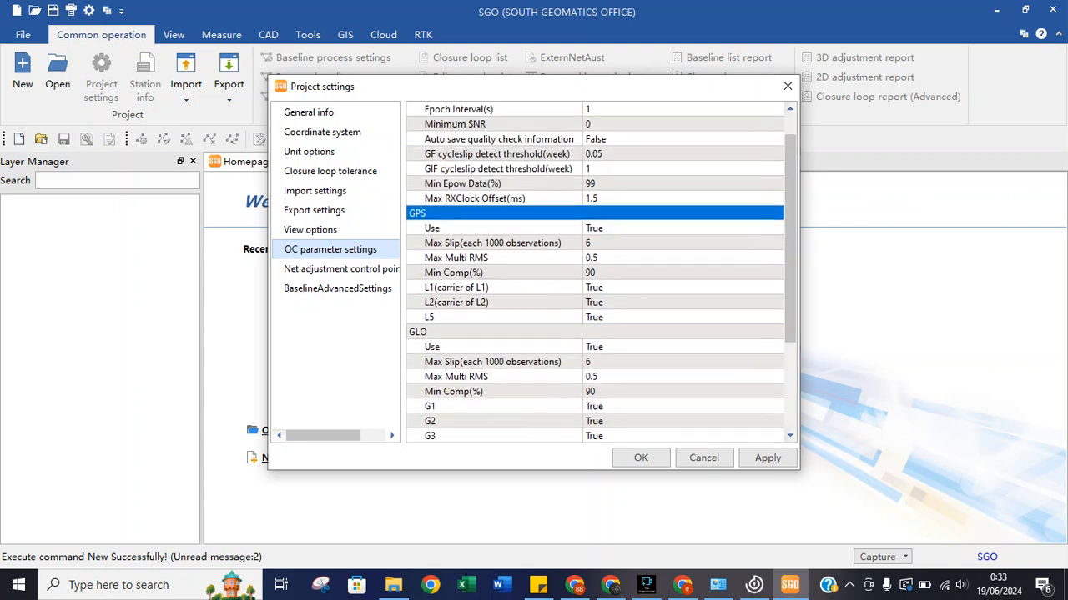
{"action": "scroll", "coordinate": [455, 168], "scroll_direction": "up", "scroll_amount": 1}
{"action": "left_click_drag", "start_coordinate": [454, 109], "coordinate": [454, 168]}
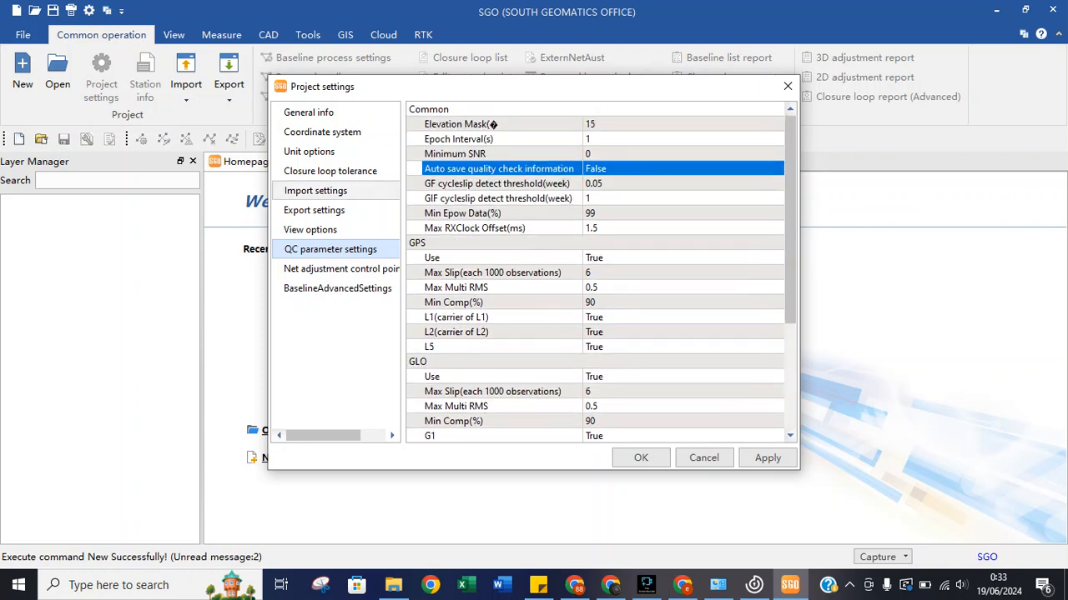
{"action": "left_click", "coordinate": [341, 269]}
Check the control point fitting minimums: 4 for plane and 10 for surface elevation.
{"action": "left_click", "coordinate": [554, 139]}
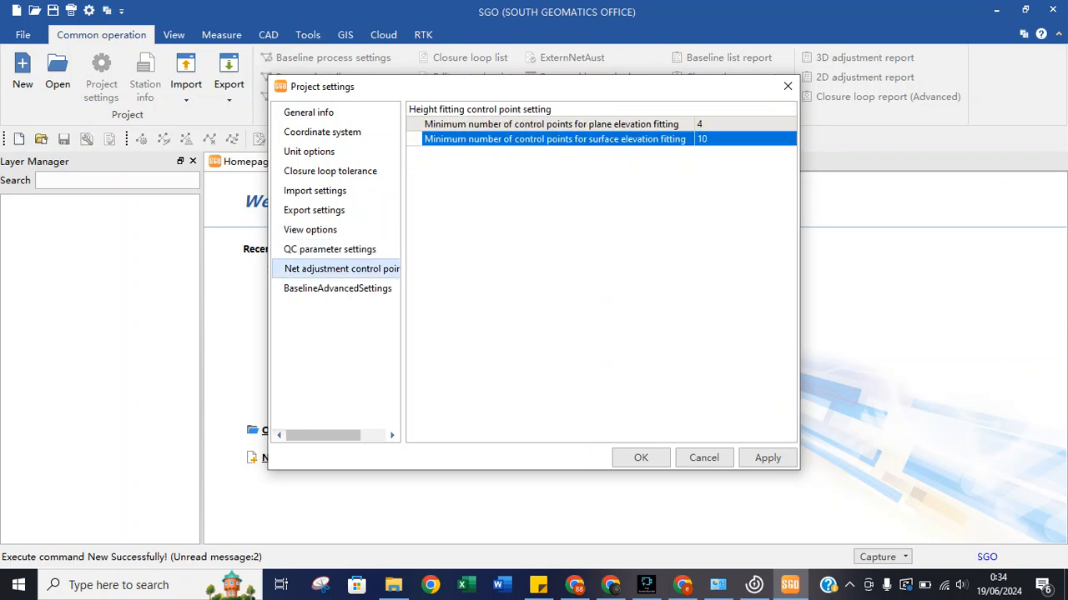
{"action": "left_click", "coordinate": [551, 124]}
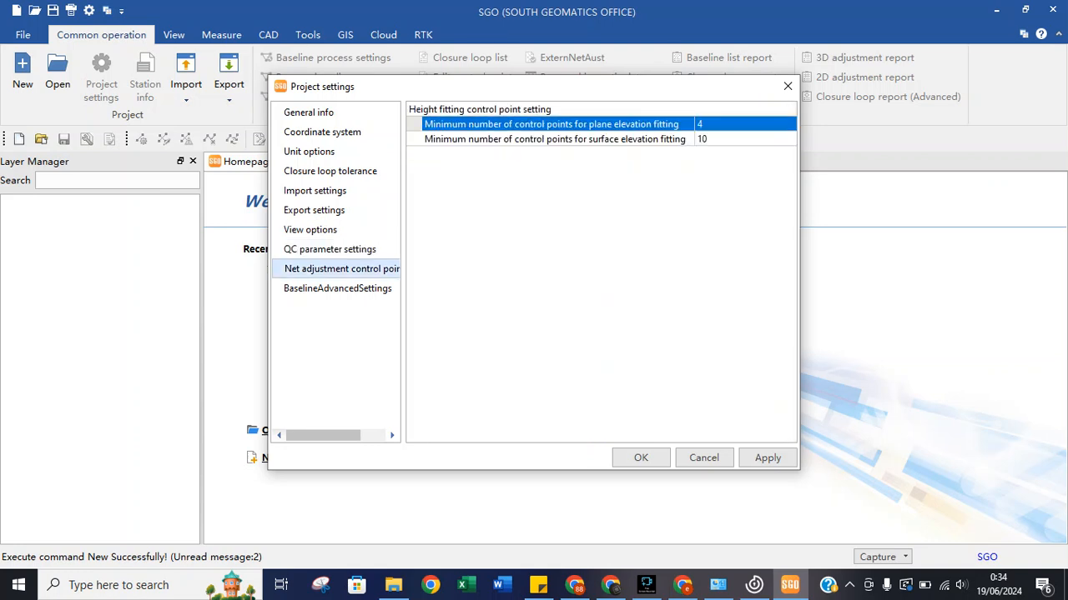
{"action": "left_click", "coordinate": [724, 124]}
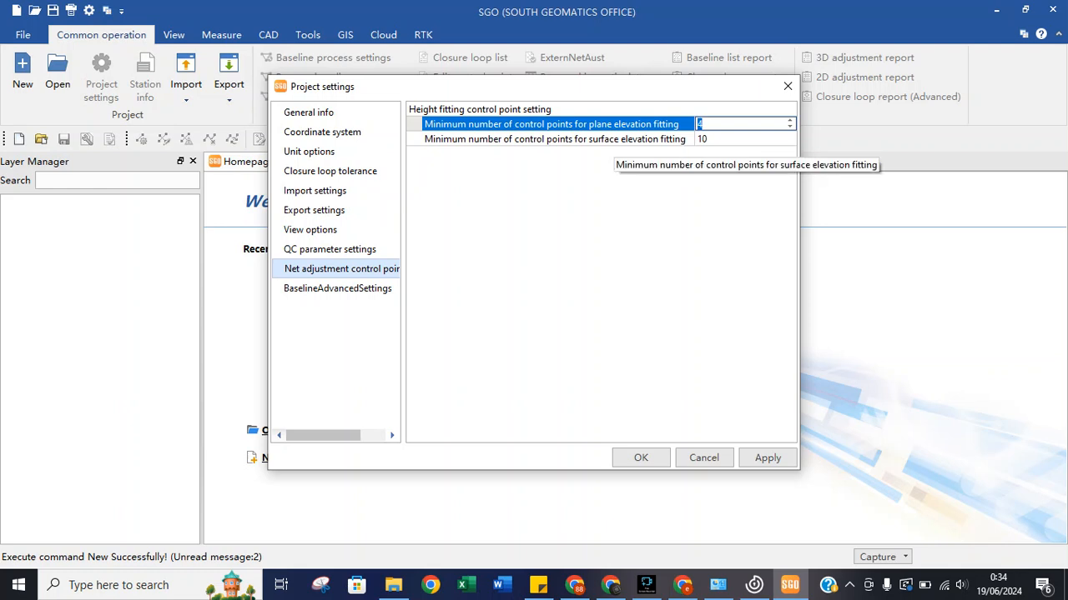
Review the baseline advanced settings and accept the project settings with OK.
{"action": "left_click", "coordinate": [338, 288]}
{"action": "left_click", "coordinate": [487, 154]}
{"action": "left_click", "coordinate": [487, 140]}
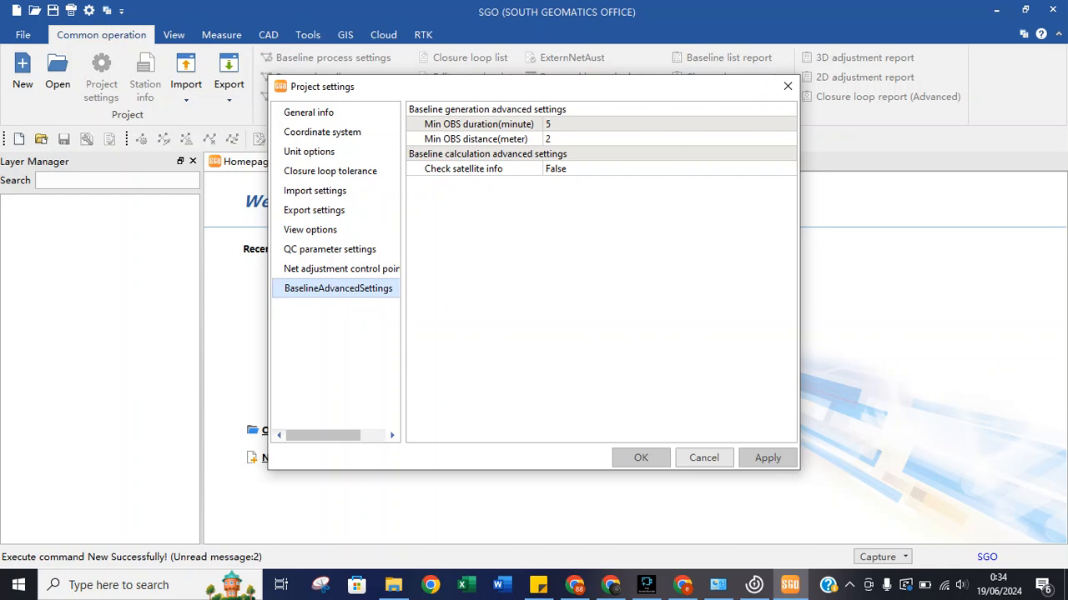
{"action": "left_click", "coordinate": [641, 458]}
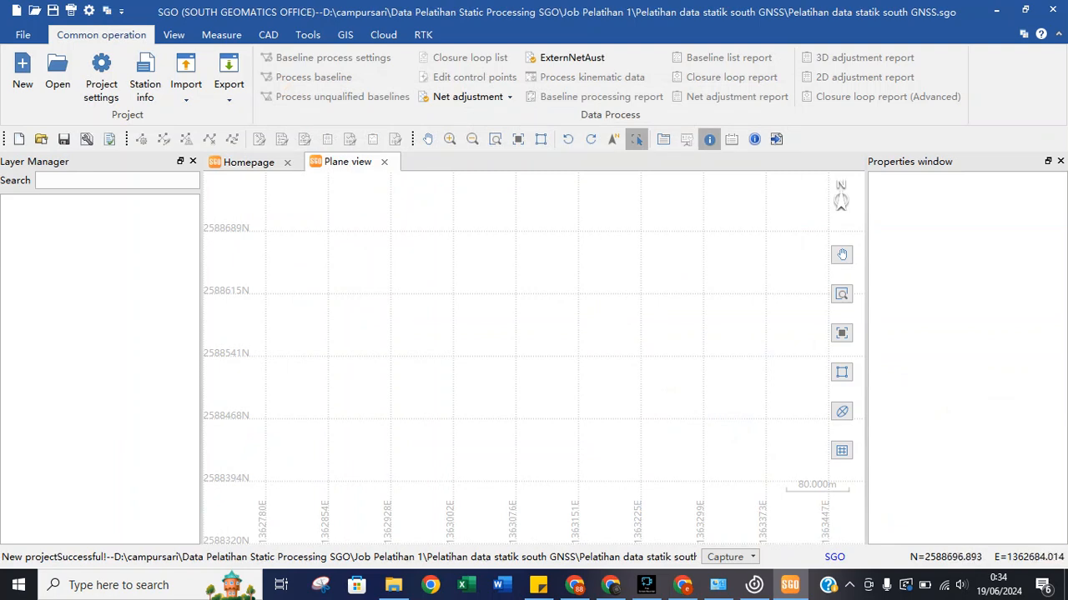
Try importing a DXF basemap, then cancel because the project folder has none.
{"action": "left_click", "coordinate": [186, 83]}
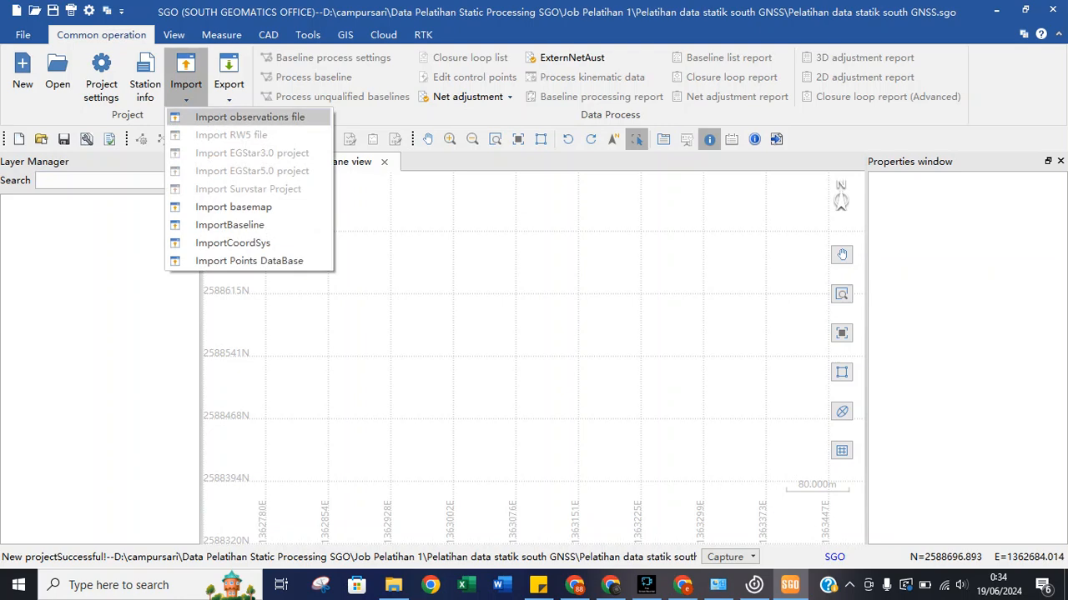
{"action": "left_click", "coordinate": [234, 207]}
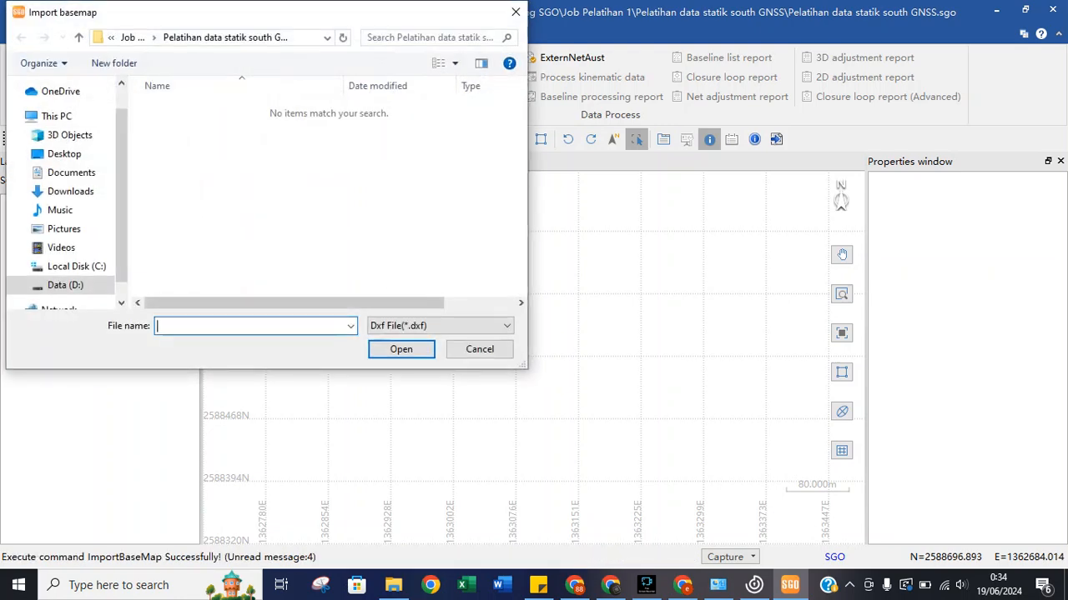
{"action": "left_click", "coordinate": [434, 325]}
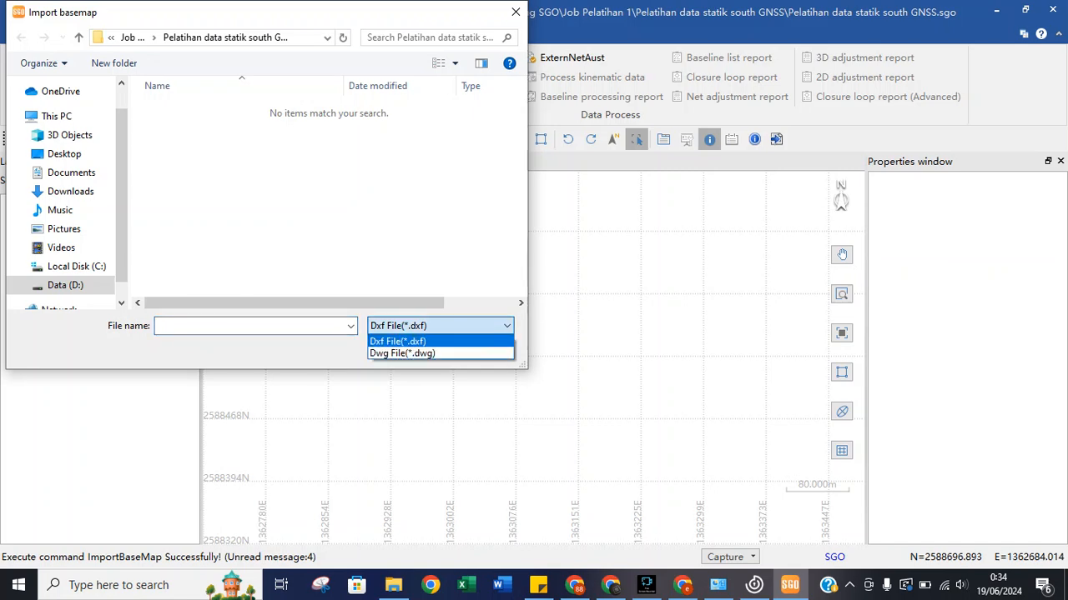
{"action": "left_click", "coordinate": [405, 341]}
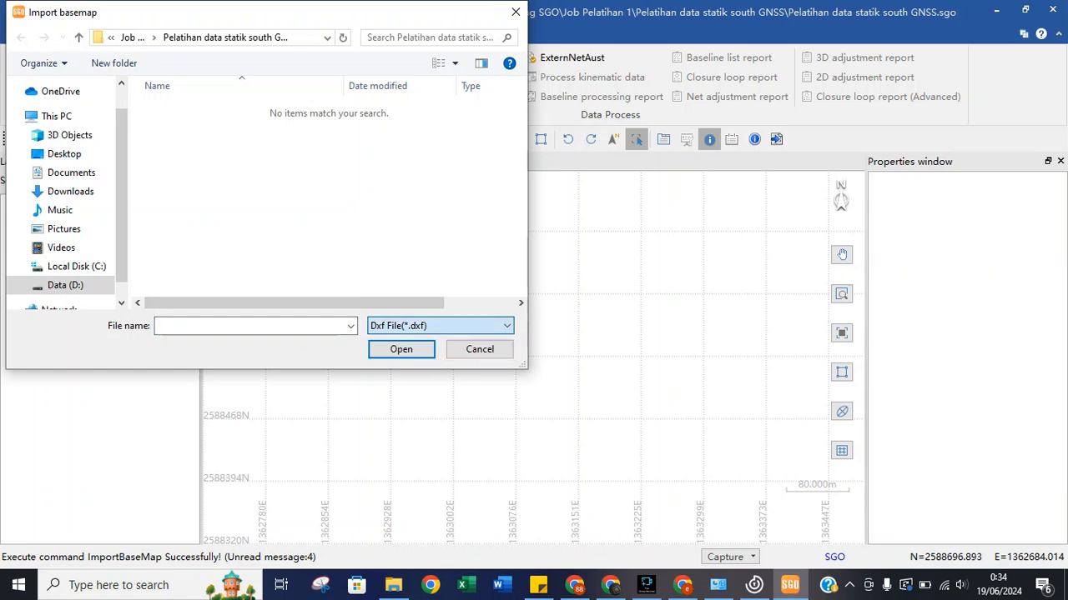
{"action": "left_click", "coordinate": [480, 348]}
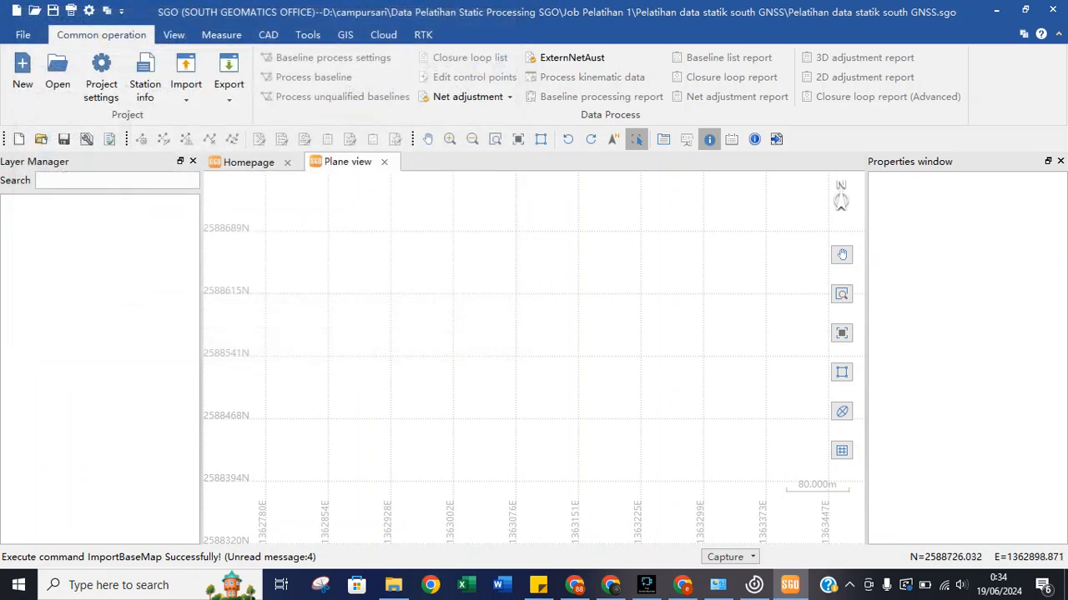
{"action": "left_click", "coordinate": [185, 83]}
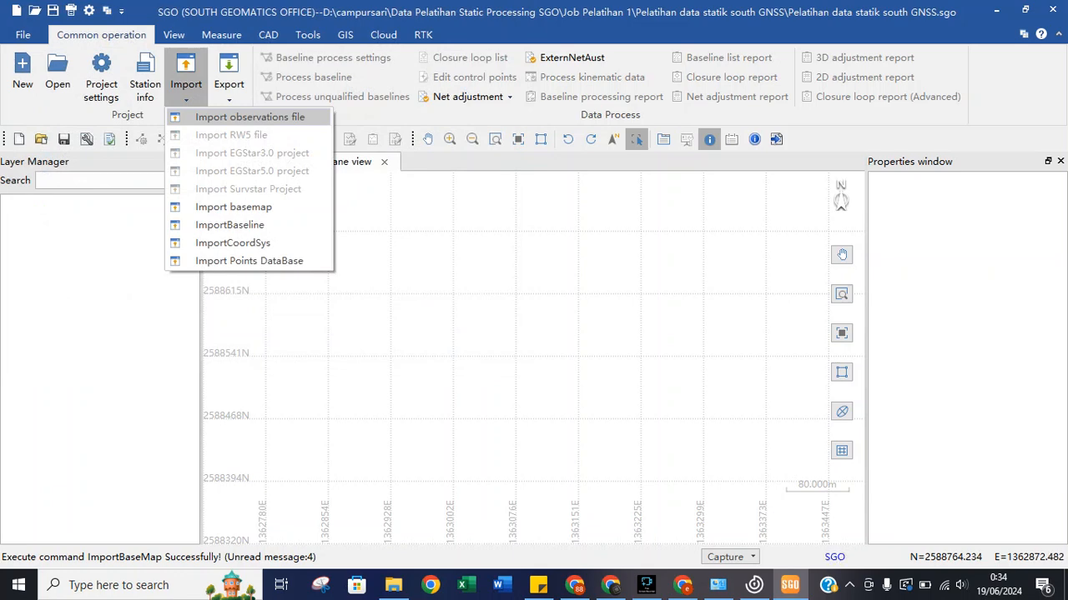
Import all five observation files from the Data Pelatihan Static Processing SGO folder.
{"action": "left_click", "coordinate": [249, 117]}
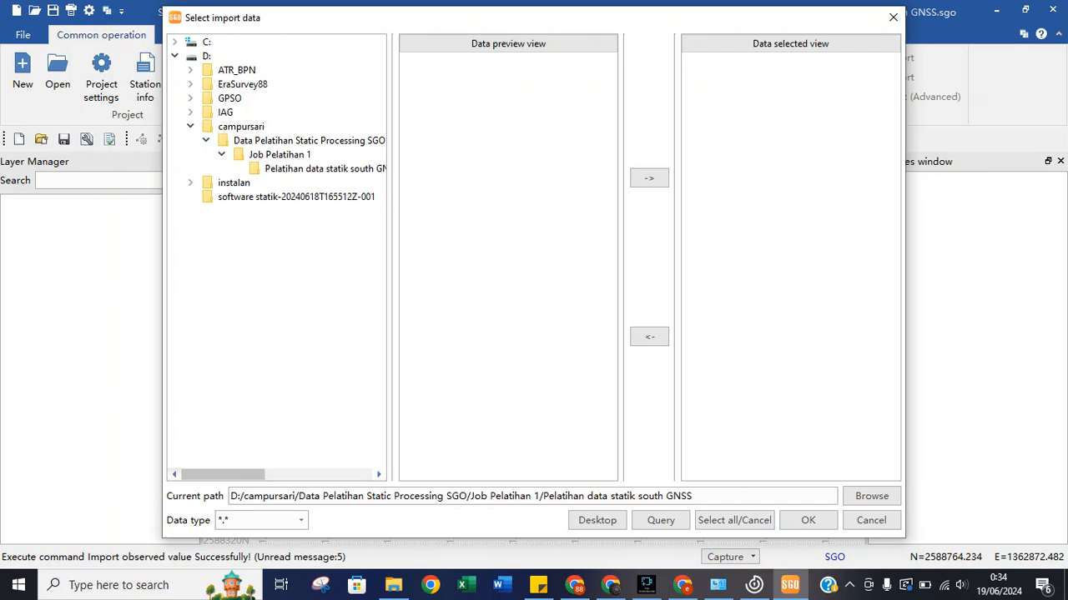
{"action": "left_click", "coordinate": [206, 140]}
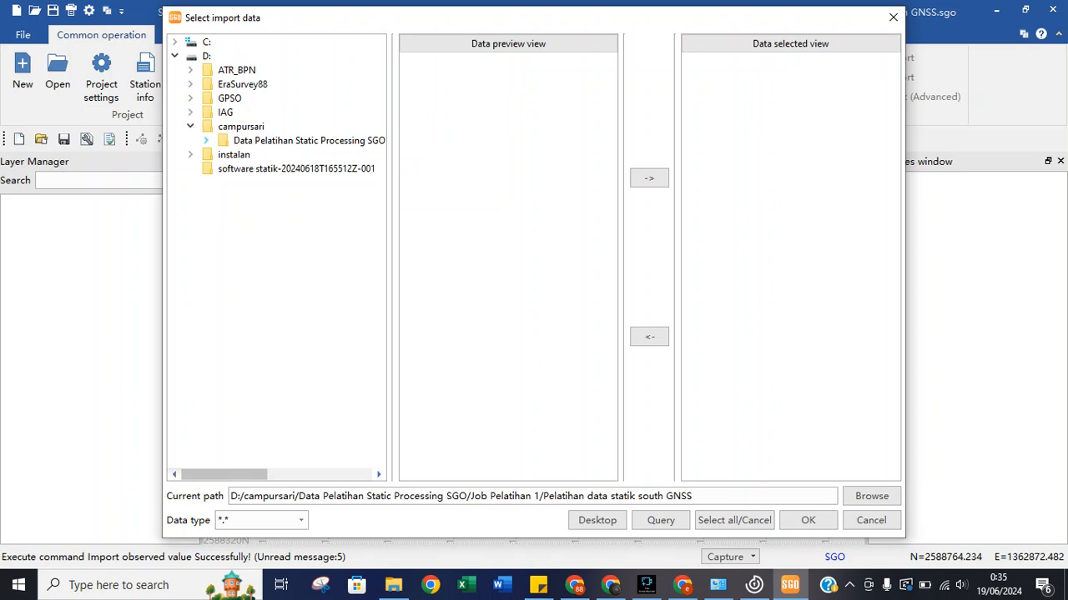
{"action": "left_click", "coordinate": [282, 141]}
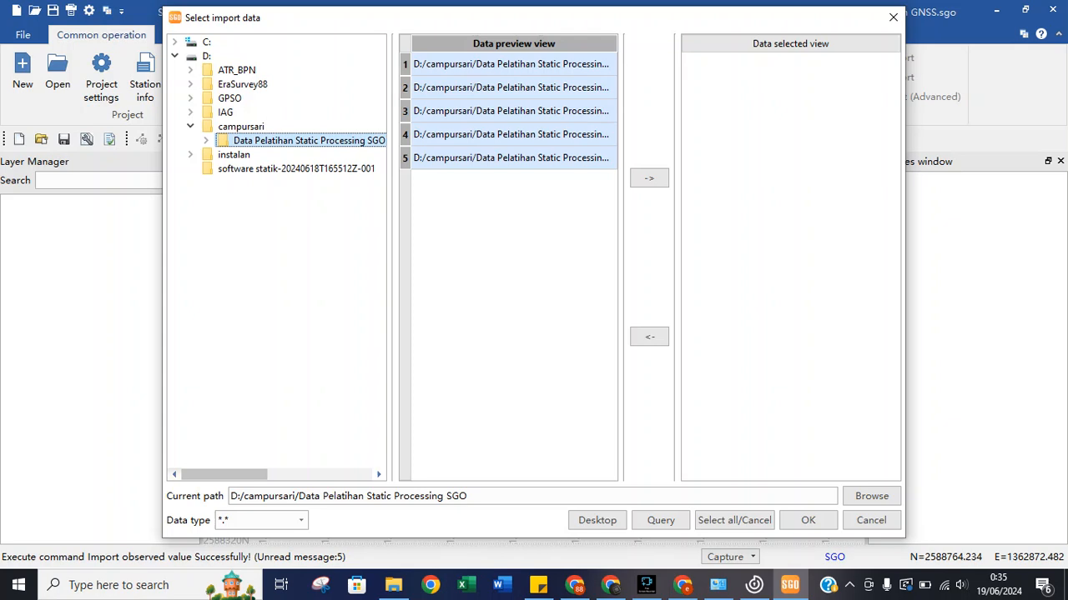
{"action": "left_click", "coordinate": [649, 177]}
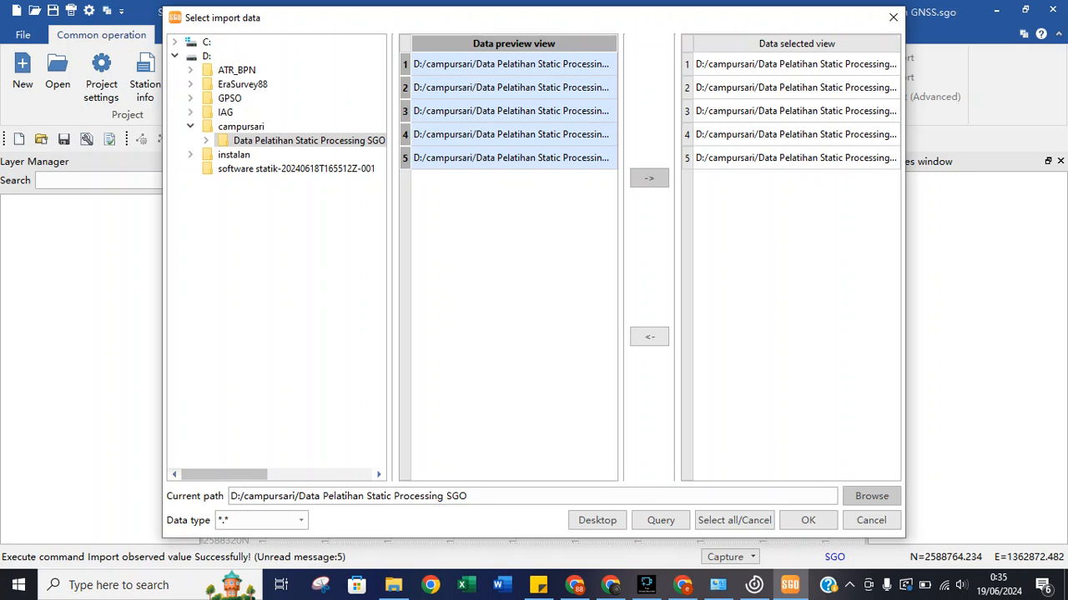
{"action": "left_click", "coordinate": [808, 519]}
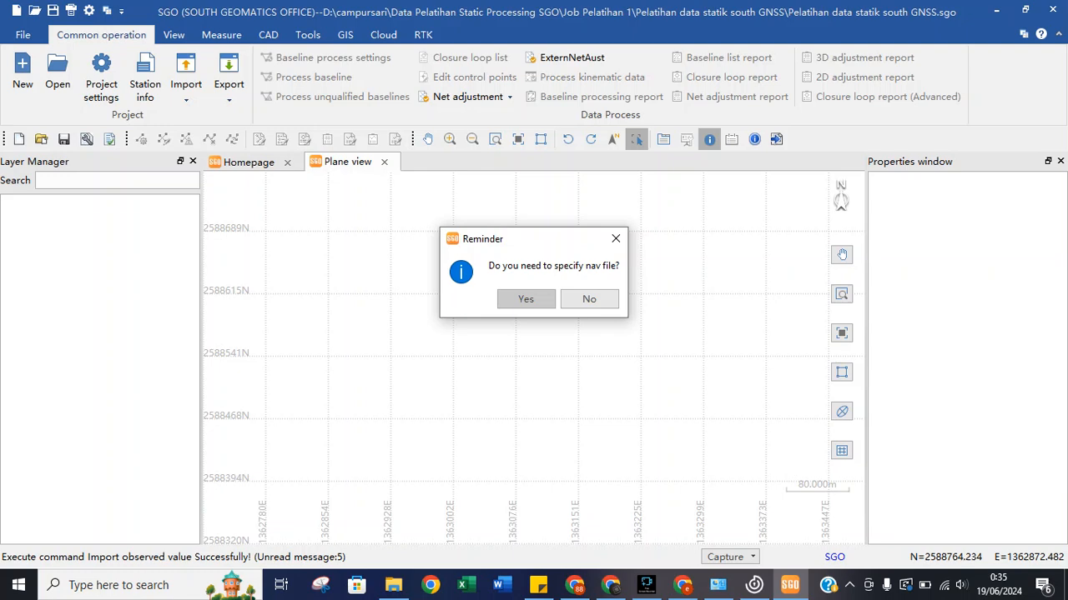
Agree to specify a nav file and browse into the Job Pelatihan 1 folder.
{"action": "key", "text": "Return"}
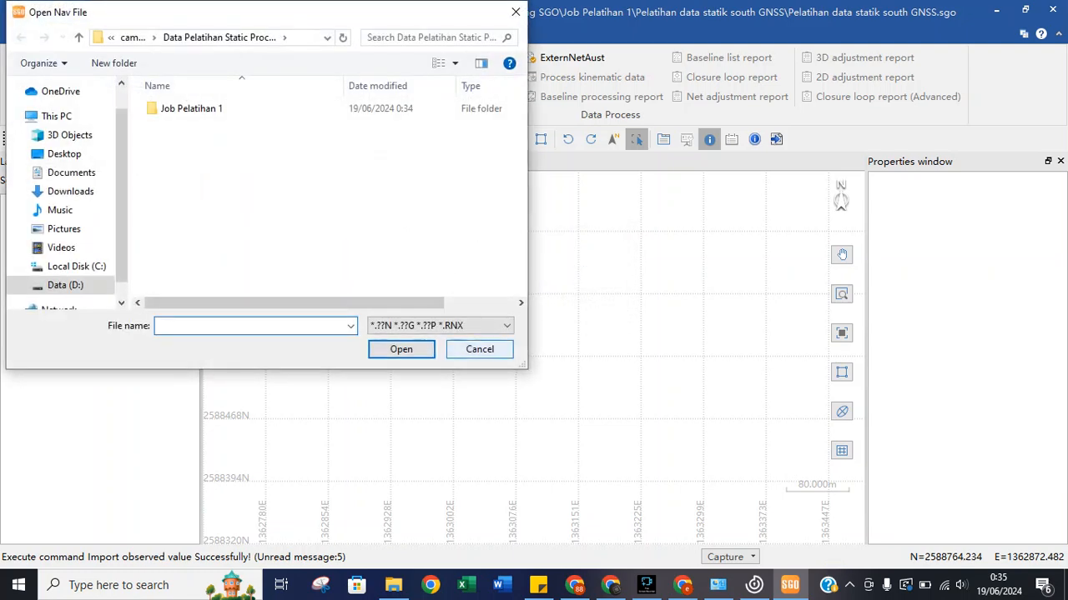
{"action": "left_click", "coordinate": [440, 325]}
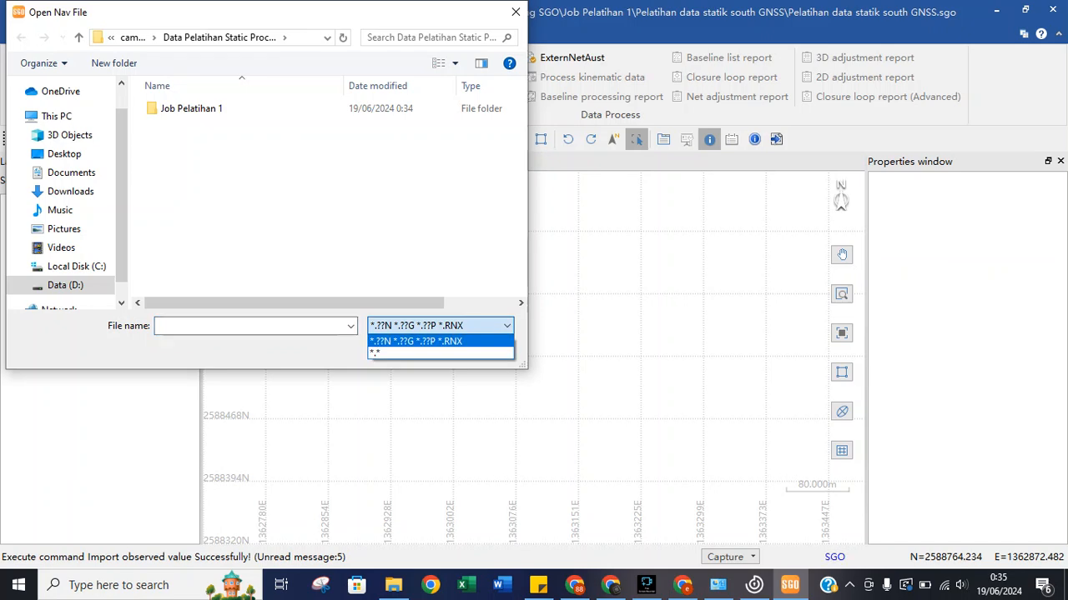
{"action": "left_click", "coordinate": [467, 326]}
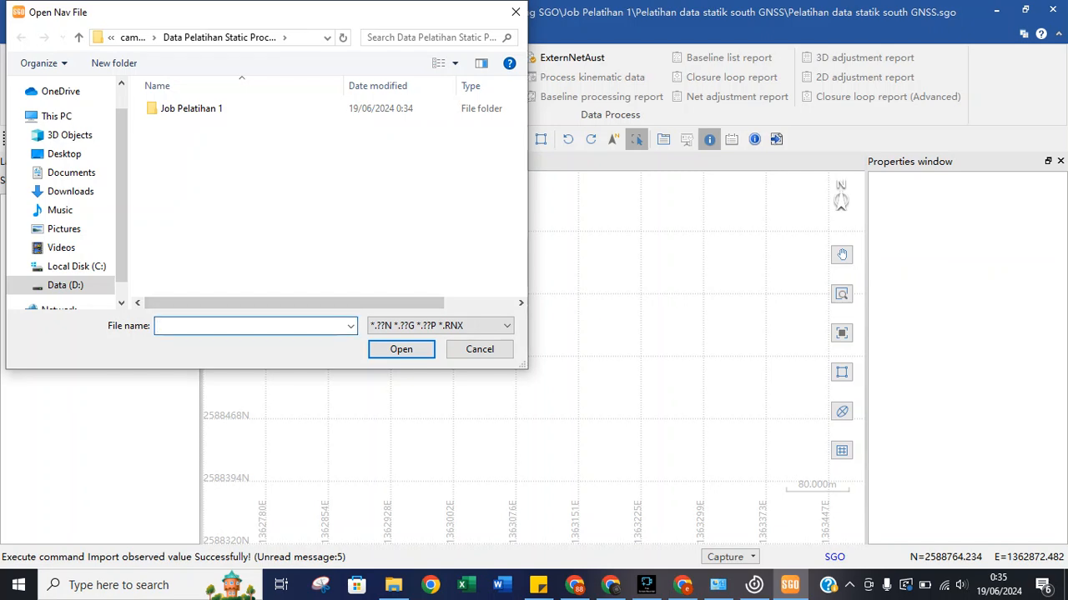
{"action": "double_click", "coordinate": [192, 108]}
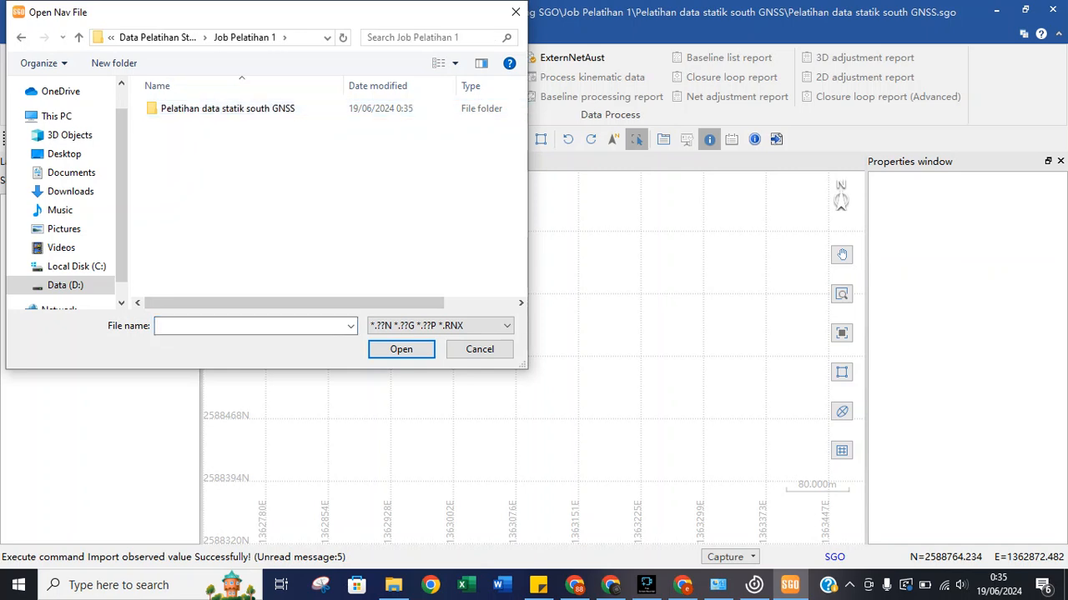
Create a new folder 'File Nav from SGO' in Job Pelatihan 1 and enter it.
{"action": "right_click", "coordinate": [206, 160]}
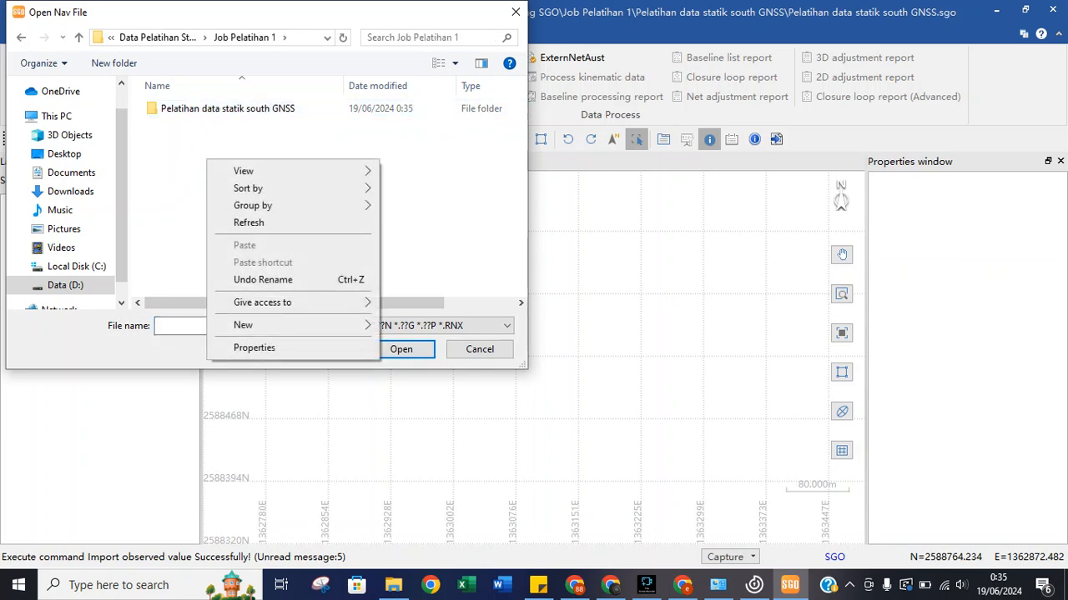
{"action": "left_click", "coordinate": [113, 62]}
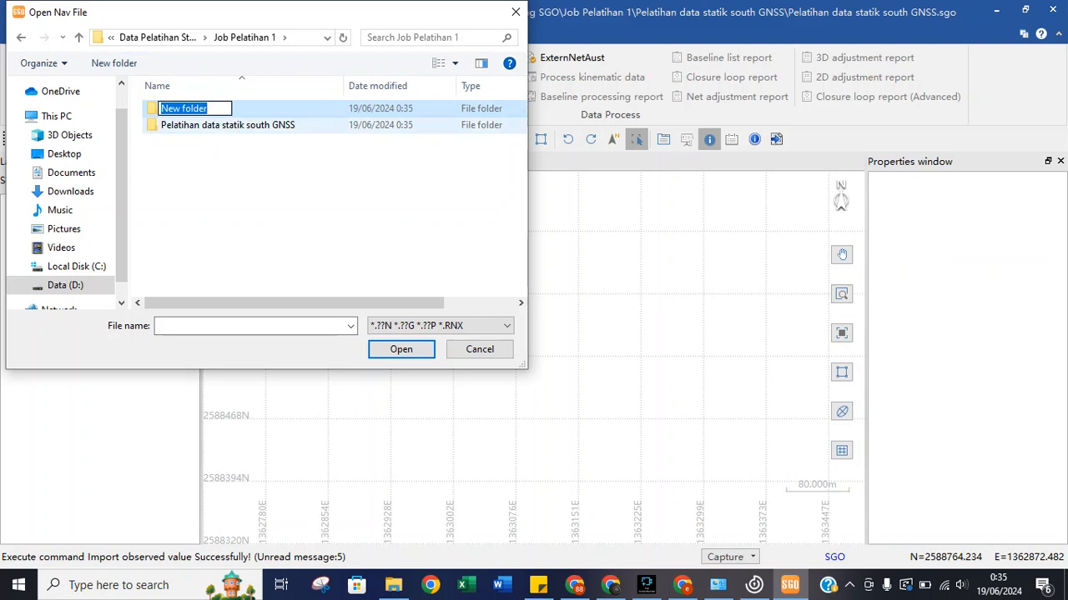
{"action": "type", "text": "Fil"}
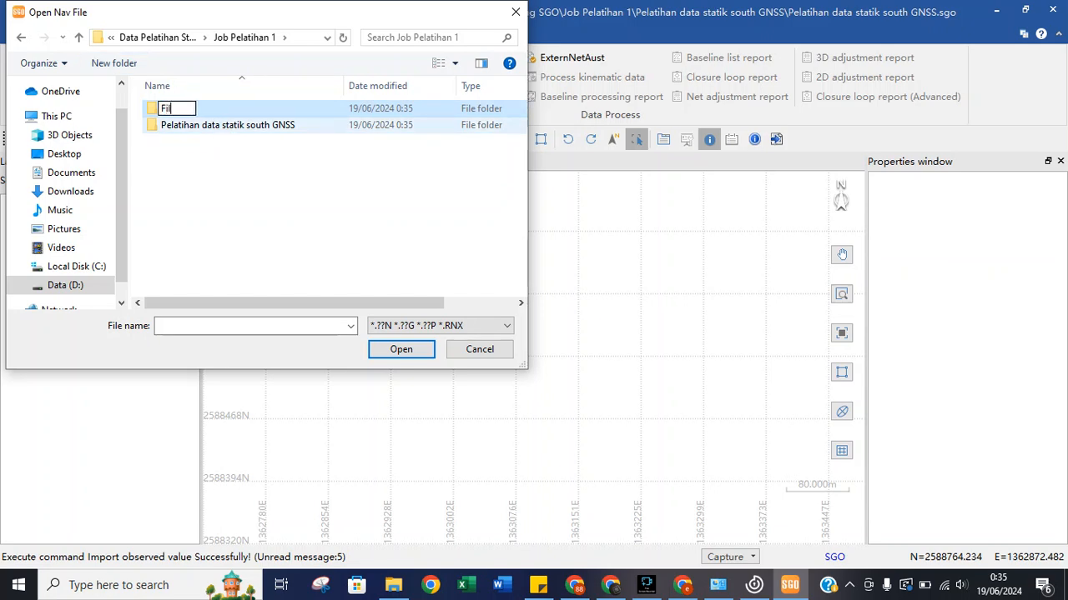
{"action": "type", "text": "e NAv"}
{"action": "key", "text": "BackSpace"}
{"action": "key", "text": "BackSpace"}
{"action": "type", "text": "av"}
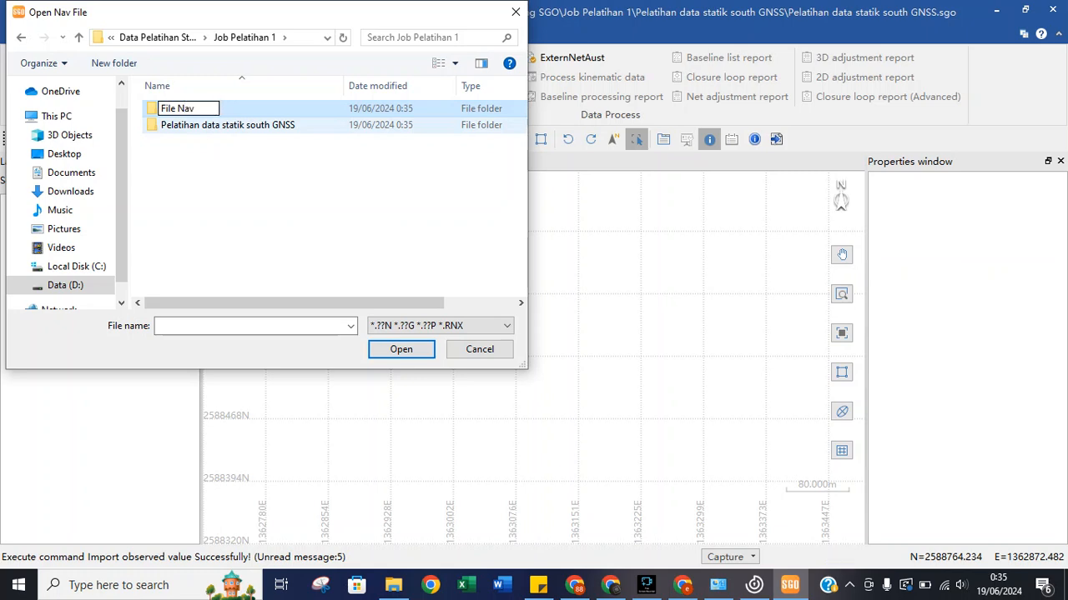
{"action": "type", "text": " fro"}
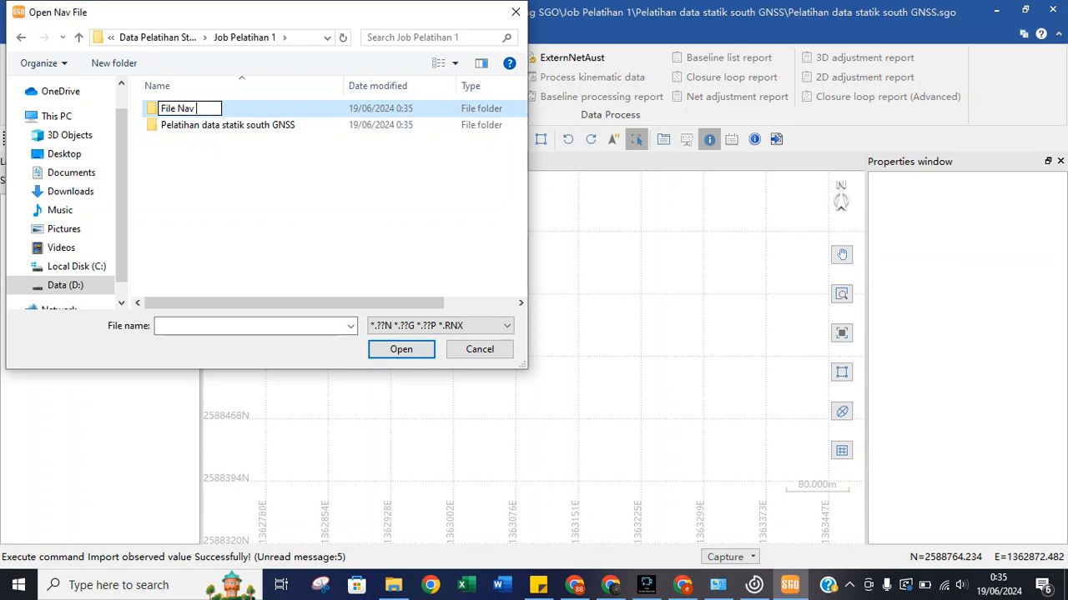
{"action": "type", "text": "m SGO"}
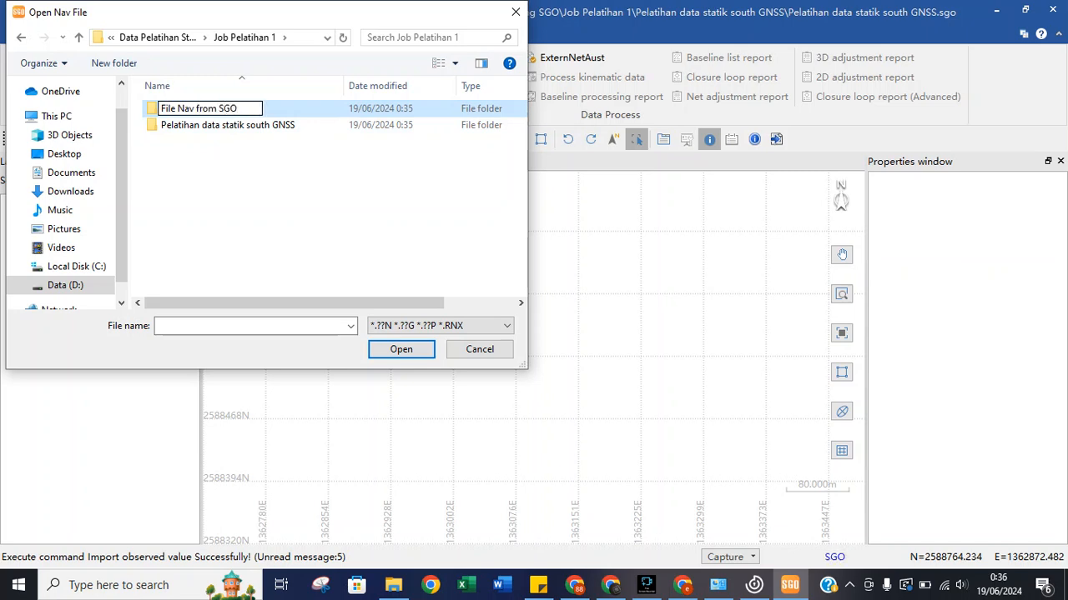
{"action": "key", "text": "Return"}
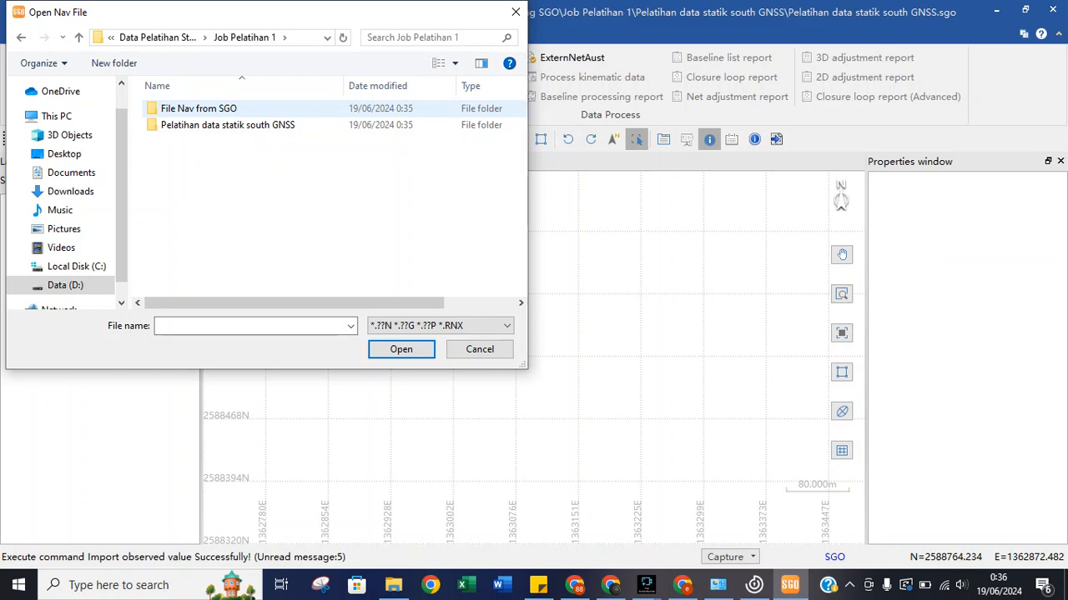
{"action": "key", "text": "Return"}
Try opening a nav file named 'File Nav From SGO' and dismiss the file-not-found warning.
{"action": "left_click", "coordinate": [242, 326]}
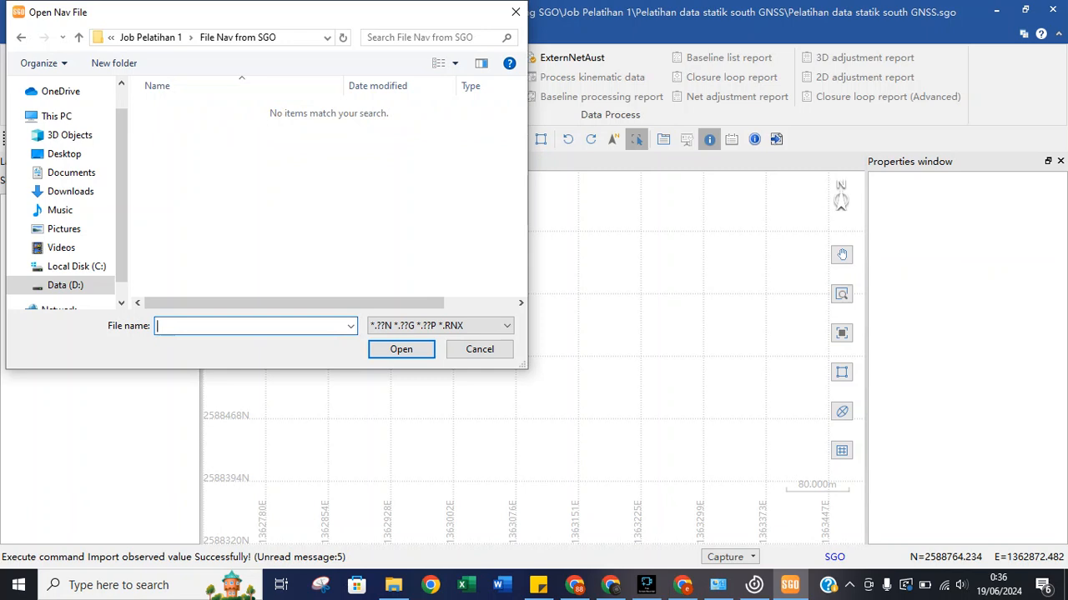
{"action": "type", "text": "File Nav From SGO"}
{"action": "left_click", "coordinate": [440, 326]}
{"action": "left_click", "coordinate": [441, 326]}
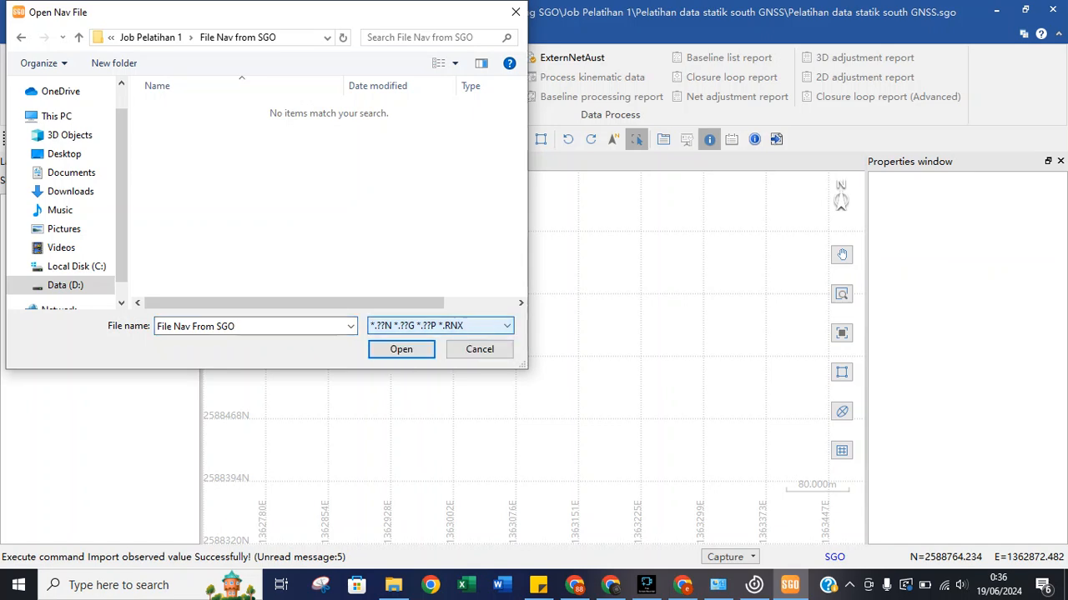
{"action": "key", "text": "Return"}
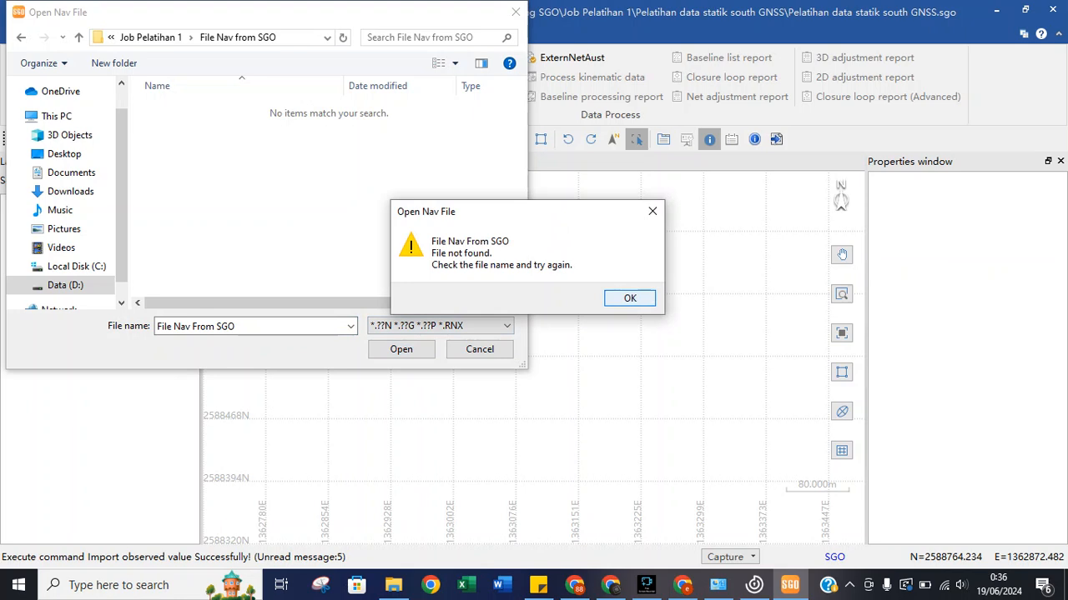
{"action": "left_click", "coordinate": [630, 297]}
Trim the file name, check previous names and file types, then cancel loading a nav file.
{"action": "left_click_drag", "start_coordinate": [249, 326], "coordinate": [191, 326]}
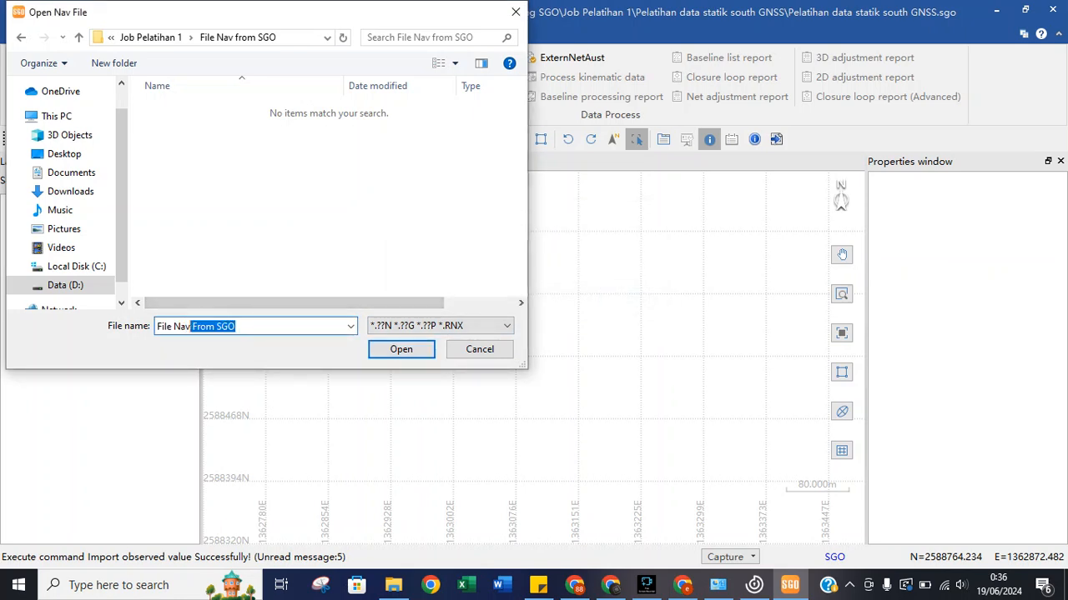
{"action": "key", "text": "BackSpace"}
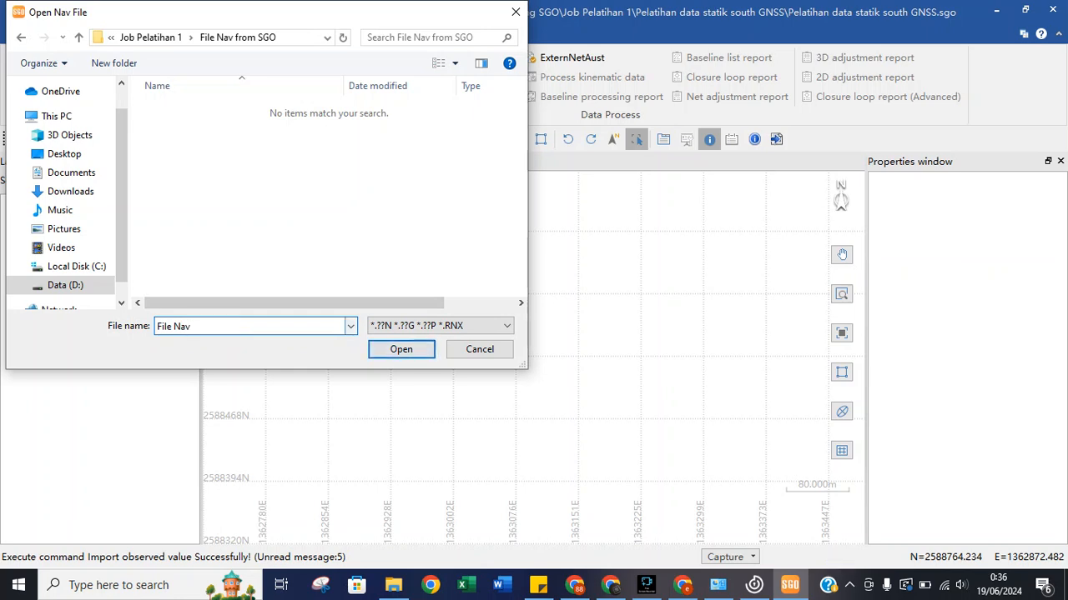
{"action": "left_click", "coordinate": [350, 326]}
{"action": "left_click", "coordinate": [351, 326]}
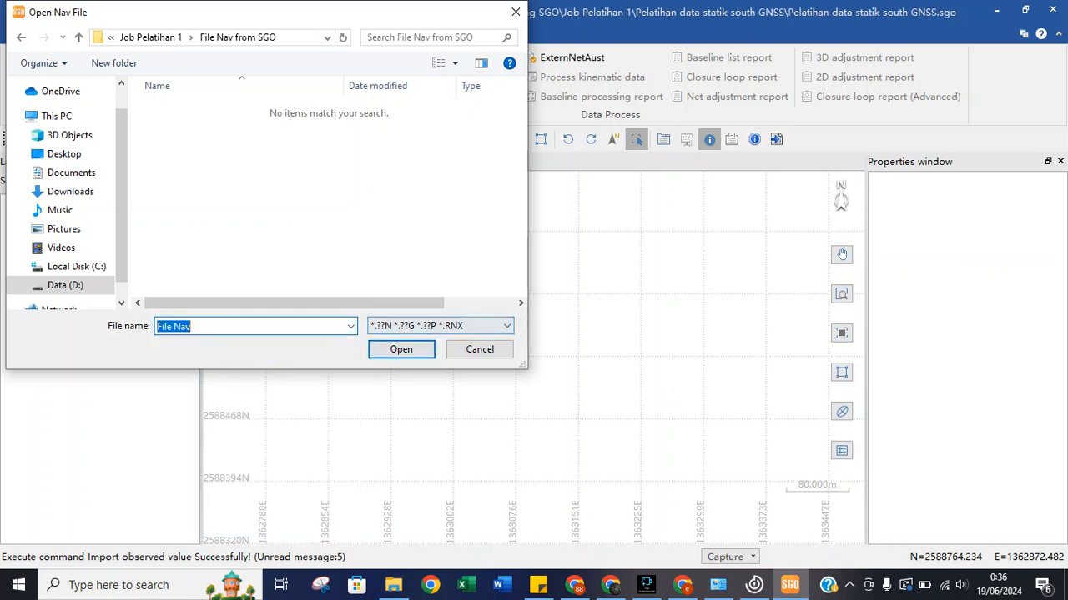
{"action": "left_click", "coordinate": [506, 326]}
{"action": "left_click", "coordinate": [506, 326]}
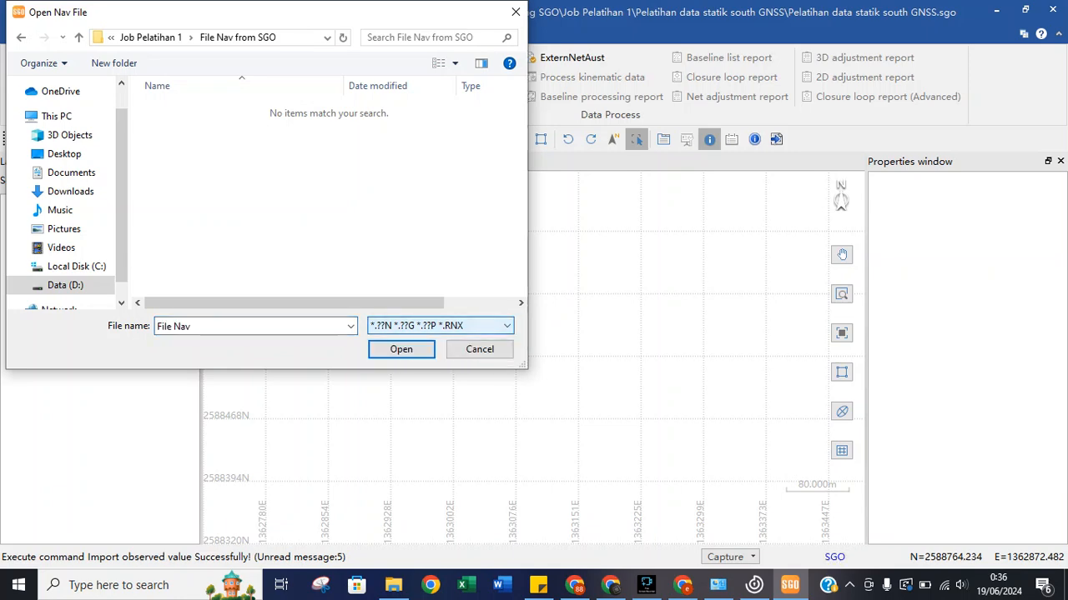
{"action": "left_click", "coordinate": [479, 350]}
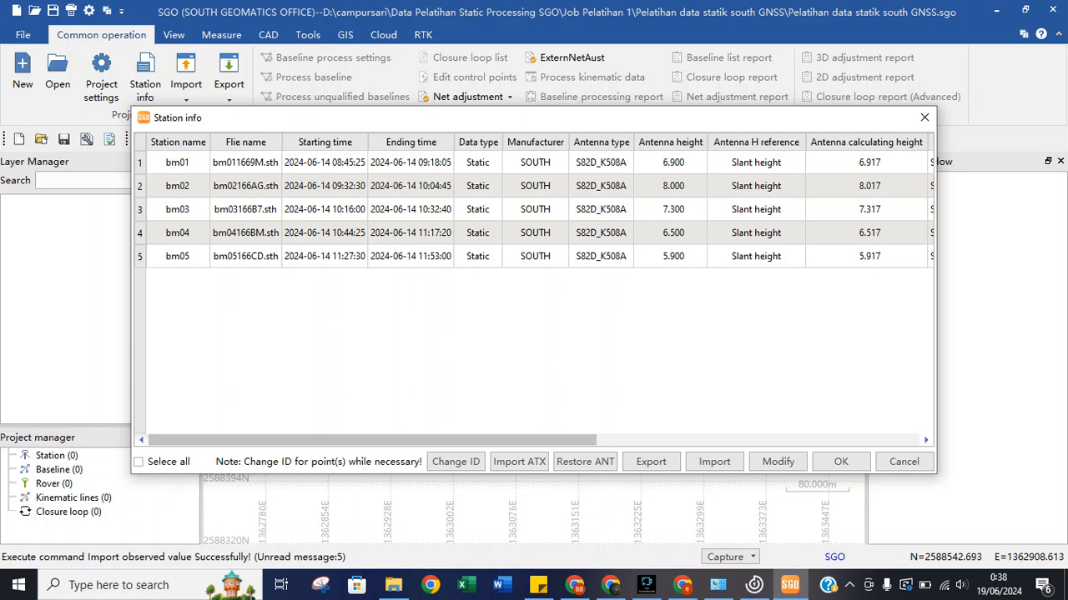
Try Modify in Station info and dismiss the 'select the station first' warning.
{"action": "left_click", "coordinate": [777, 461]}
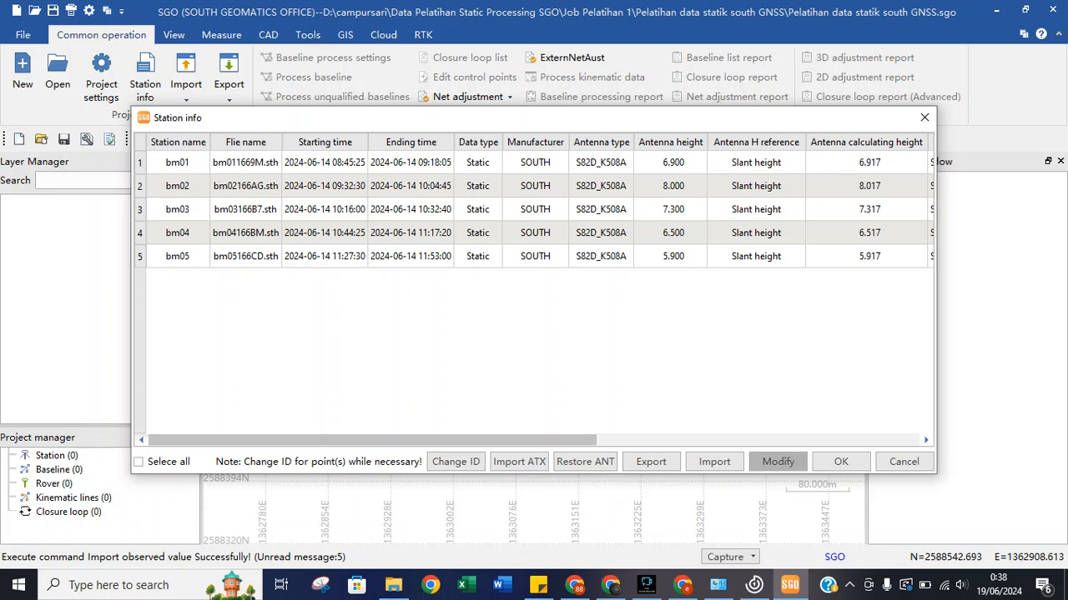
{"action": "key", "text": "Return"}
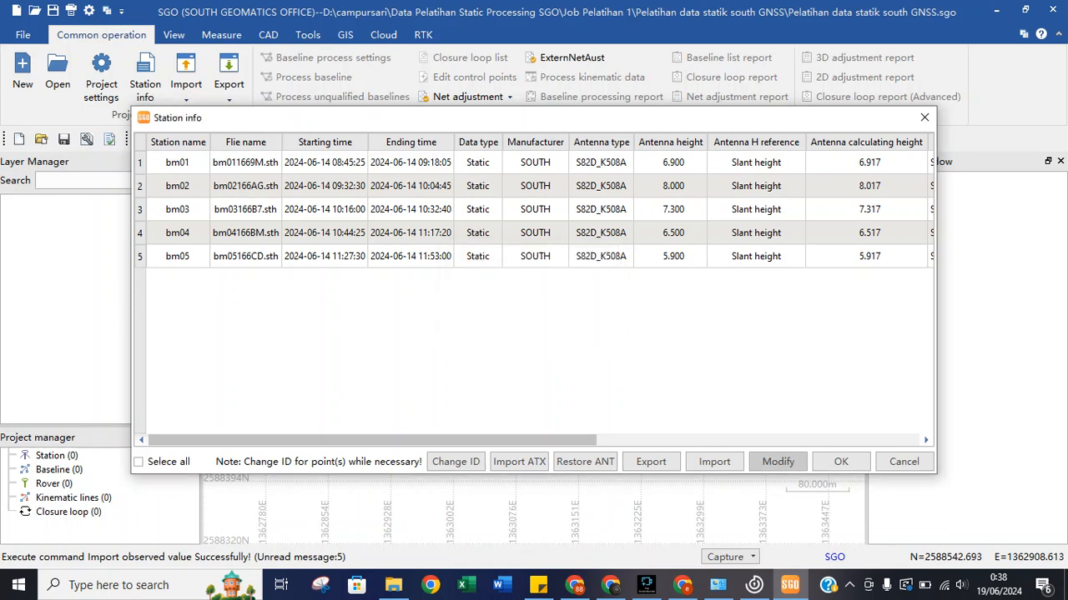
Select station bm01 and enter 1.69 as its antenna height.
{"action": "left_click", "coordinate": [178, 163]}
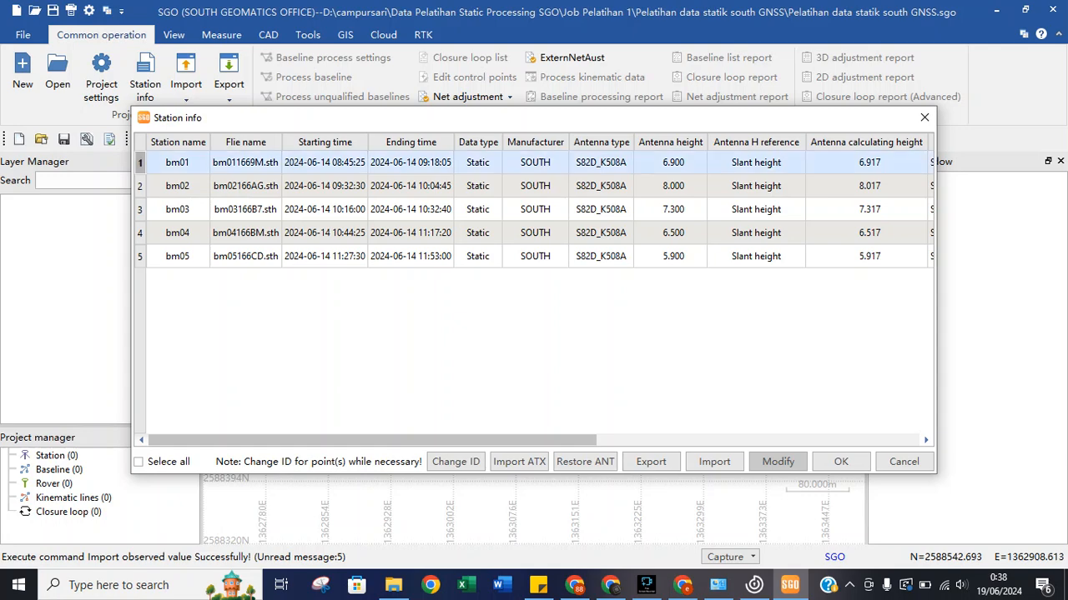
{"action": "left_click", "coordinate": [777, 461]}
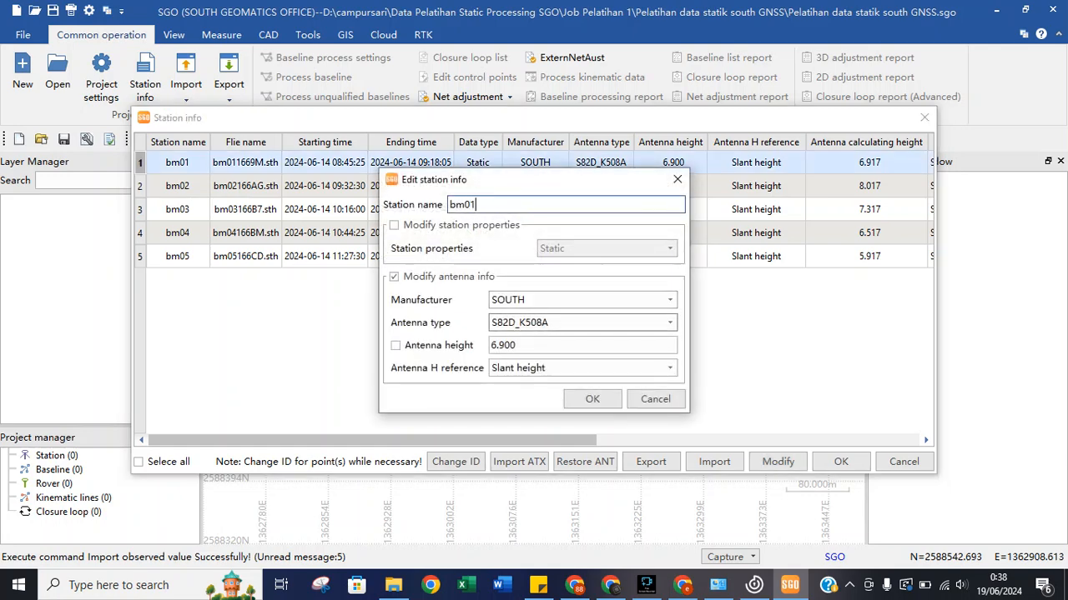
{"action": "left_click", "coordinate": [576, 345]}
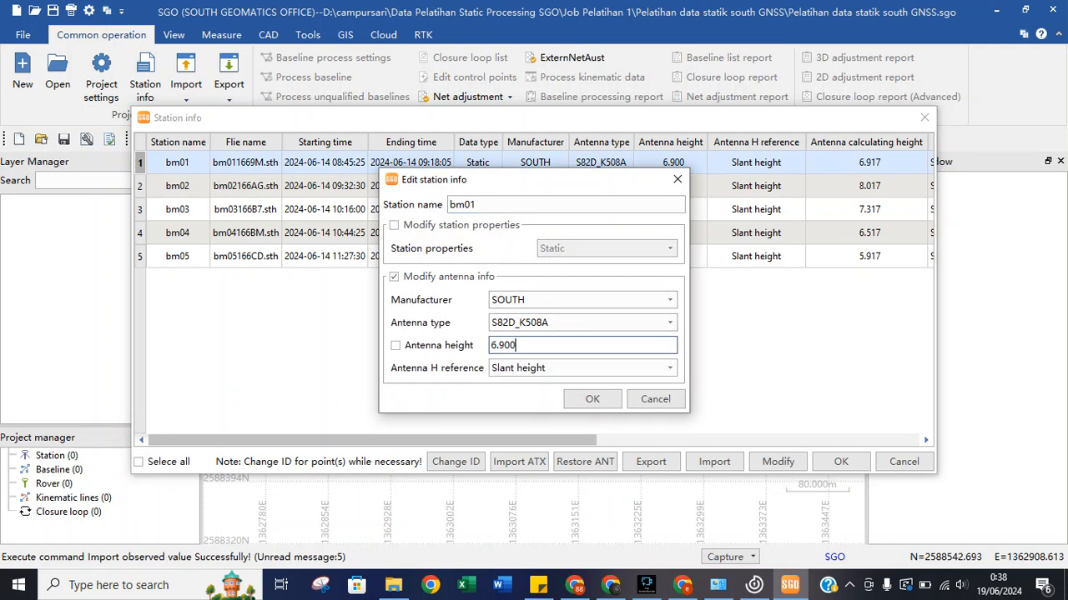
{"action": "type", "text": "1"}
{"action": "key", "text": "Right"}
{"action": "key", "text": "Delete"}
{"action": "key", "text": "Left"}
{"action": "type", "text": "."}
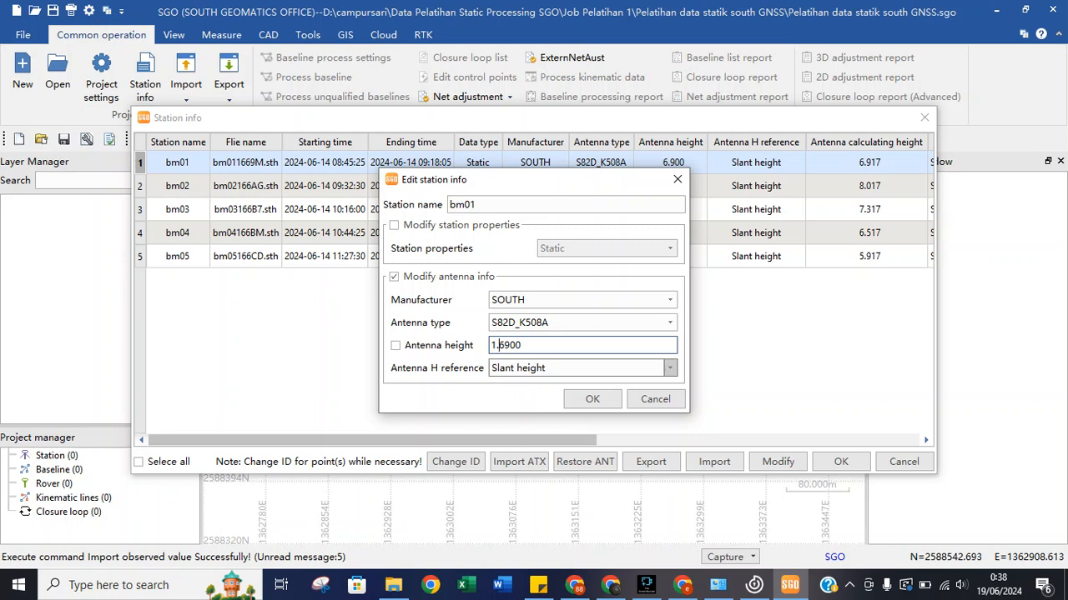
Keep slant height as reference, enable the new height and apply 1.690 to bm01.
{"action": "left_click", "coordinate": [669, 368]}
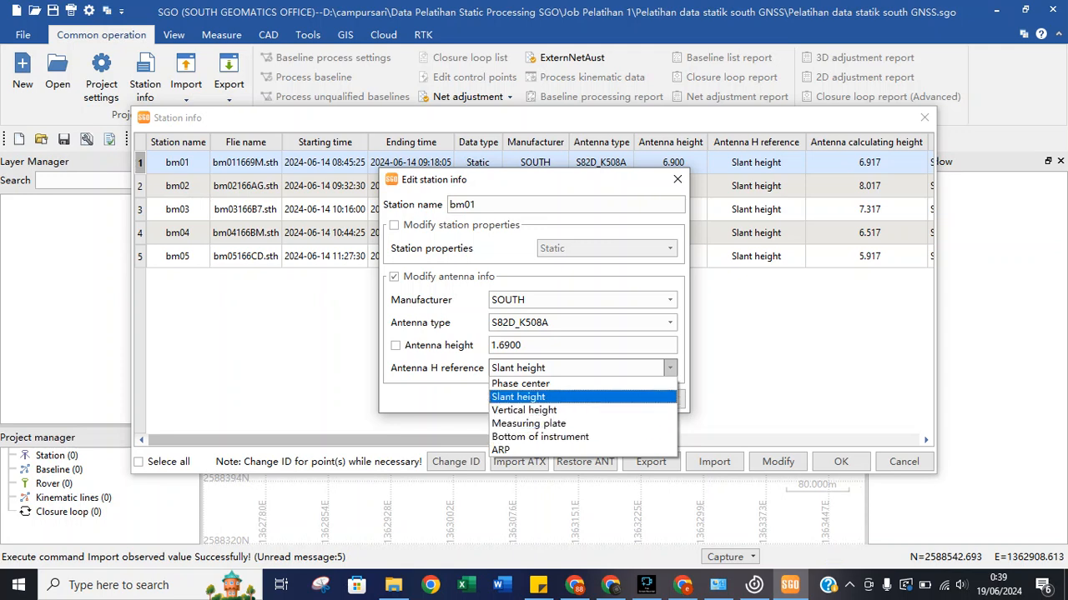
{"action": "left_click", "coordinate": [518, 397]}
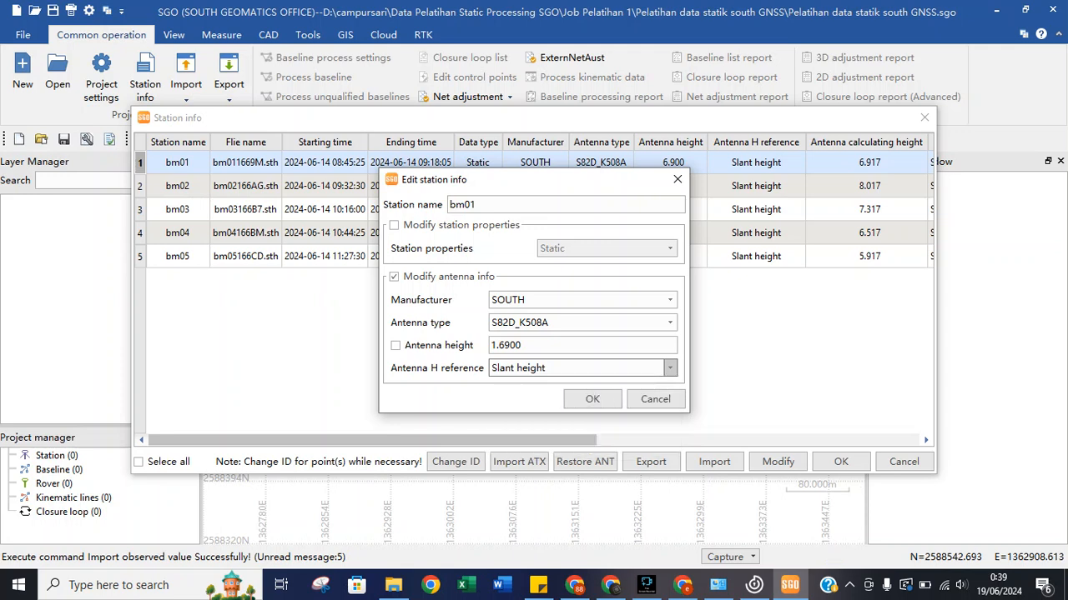
{"action": "left_click", "coordinate": [396, 345]}
{"action": "left_click", "coordinate": [550, 346]}
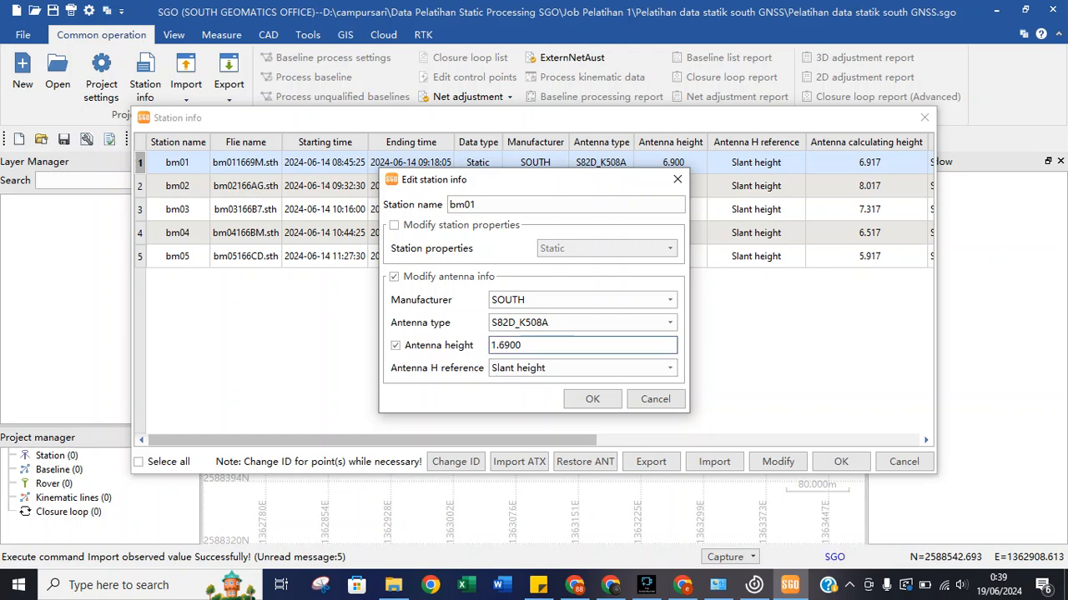
{"action": "left_click", "coordinate": [592, 399]}
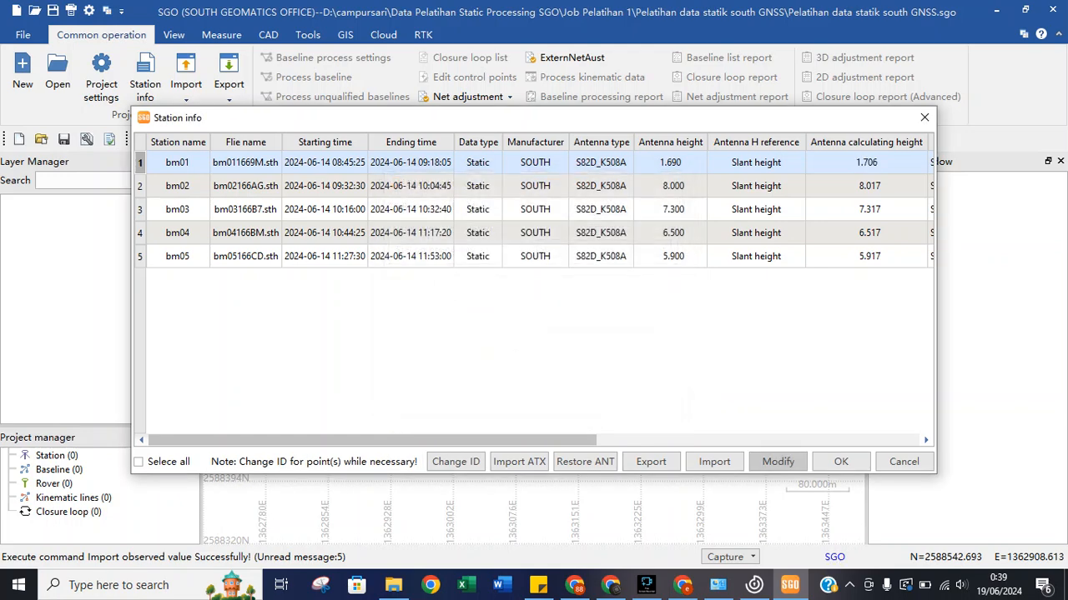
{"action": "left_click", "coordinate": [600, 186]}
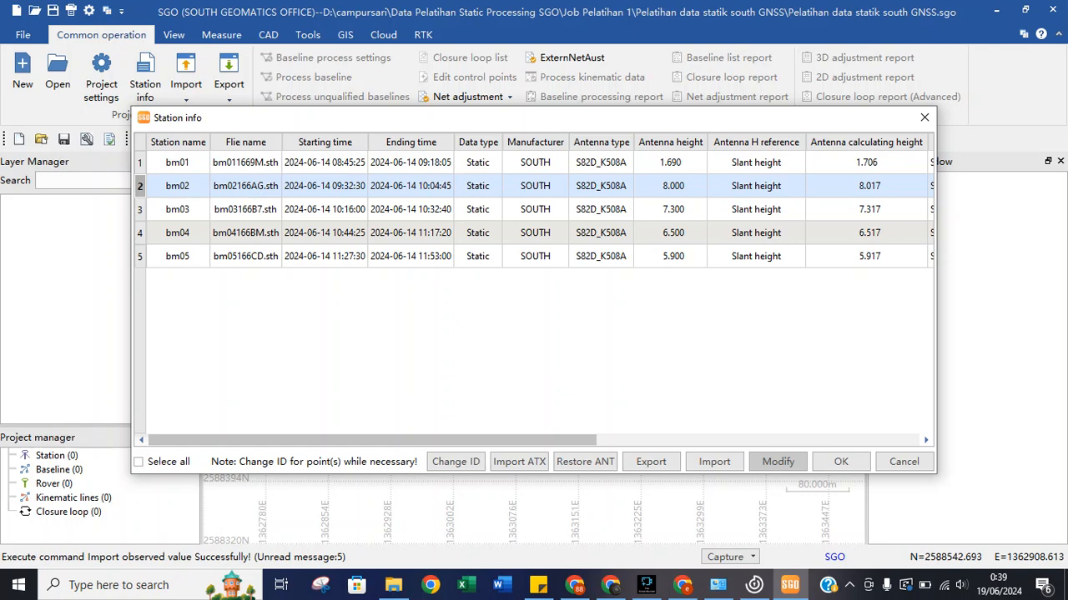
Set station bm02's antenna height to 1.800, with the antenna-height checkbox ticked.
{"action": "left_click", "coordinate": [777, 461]}
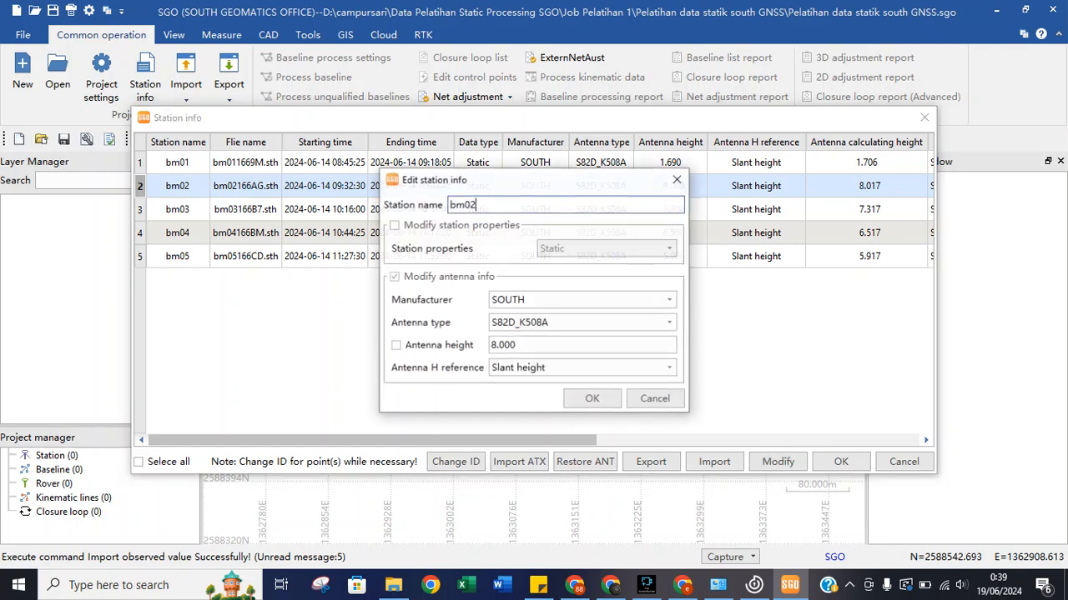
{"action": "left_click", "coordinate": [491, 345]}
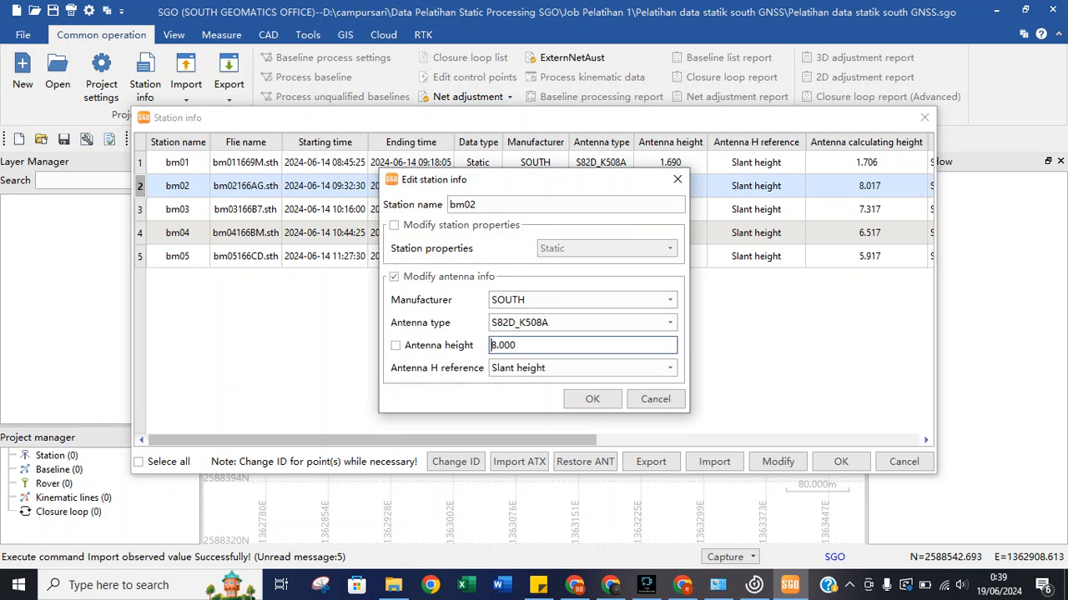
{"action": "type", "text": "1."}
{"action": "left_click", "coordinate": [506, 345]}
{"action": "key", "text": "BackSpace"}
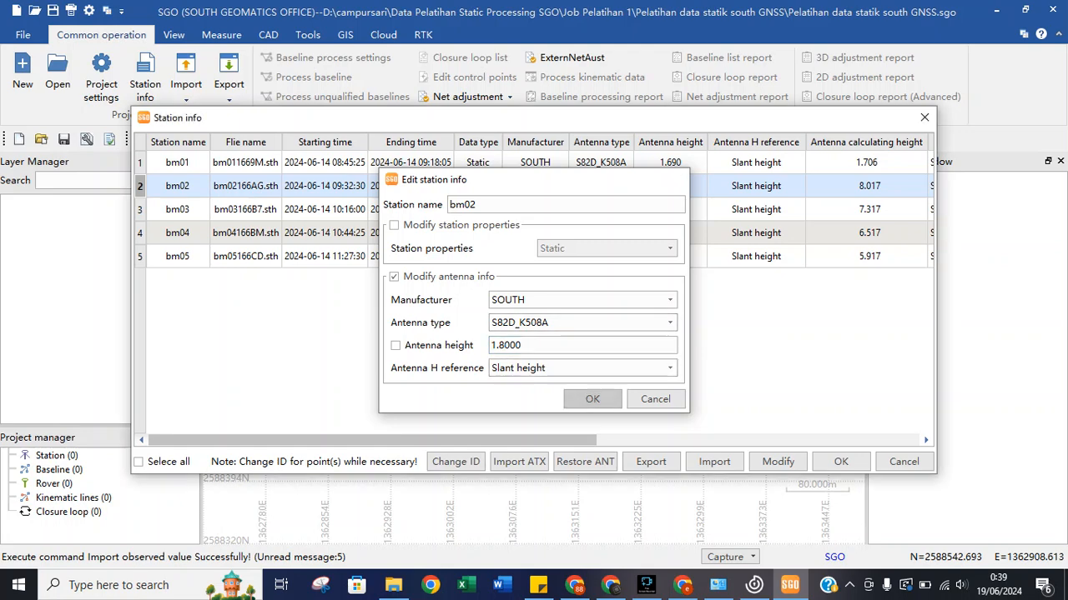
{"action": "left_click", "coordinate": [593, 399]}
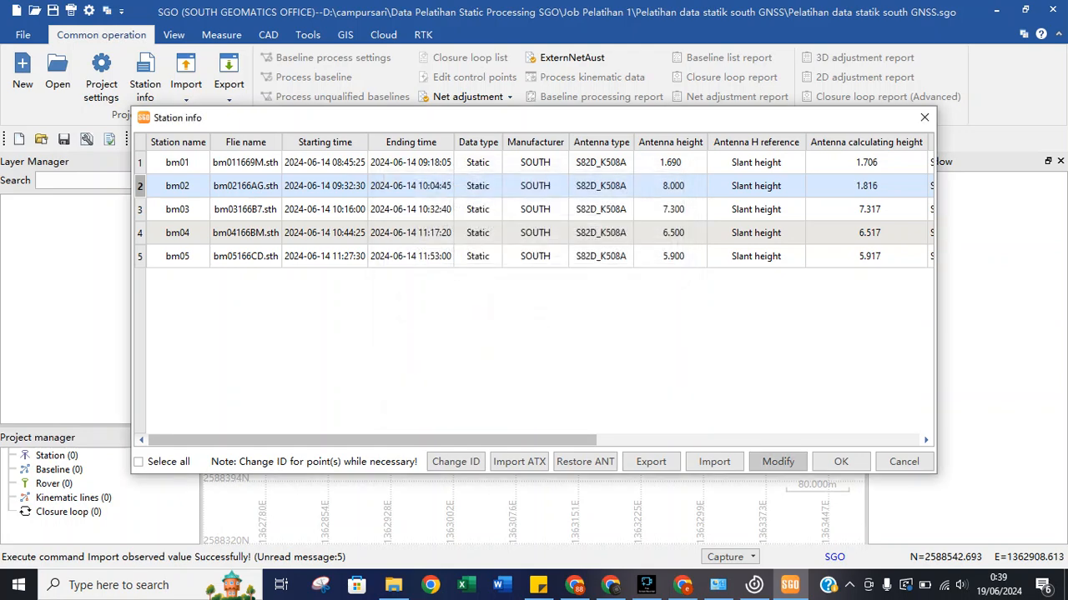
{"action": "left_click", "coordinate": [778, 461]}
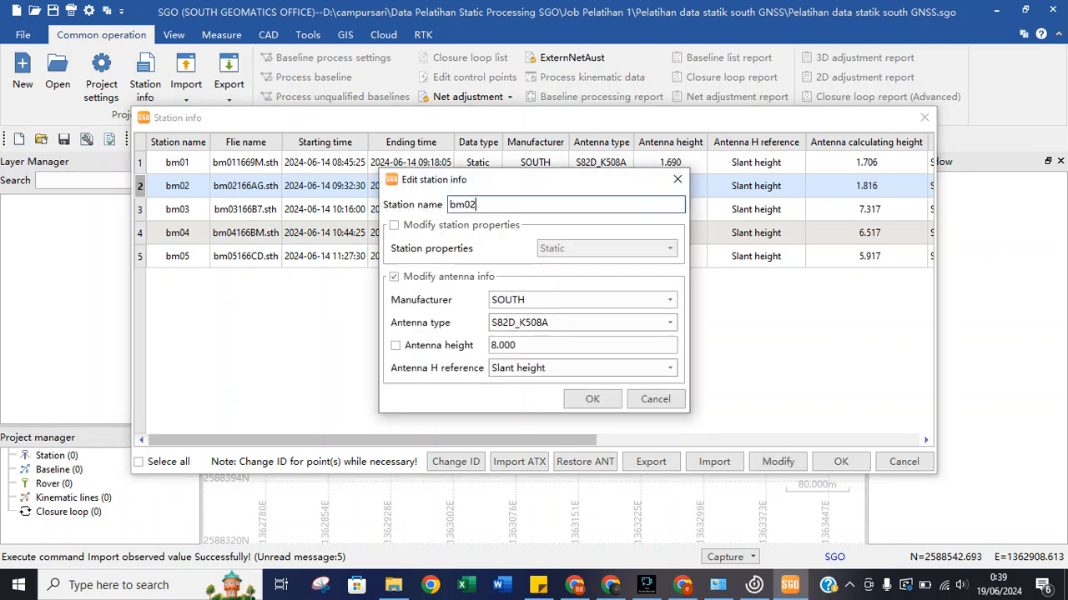
{"action": "left_click", "coordinate": [499, 345]}
{"action": "key", "text": "BackSpace"}
{"action": "key", "text": "BackSpace"}
{"action": "type", "text": "1"}
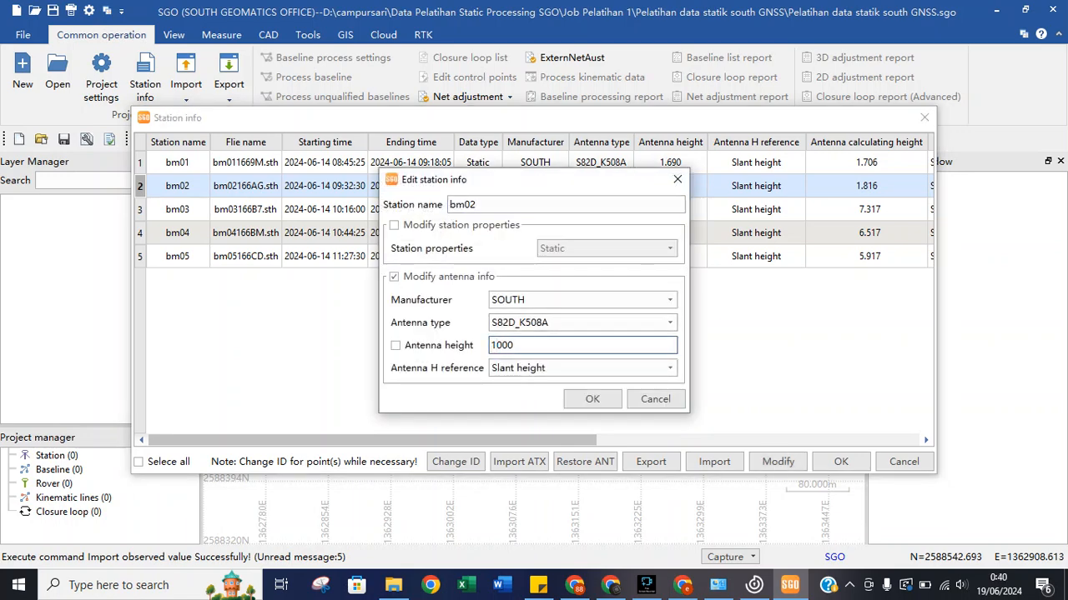
{"action": "type", "text": ".8"}
{"action": "left_click", "coordinate": [395, 346]}
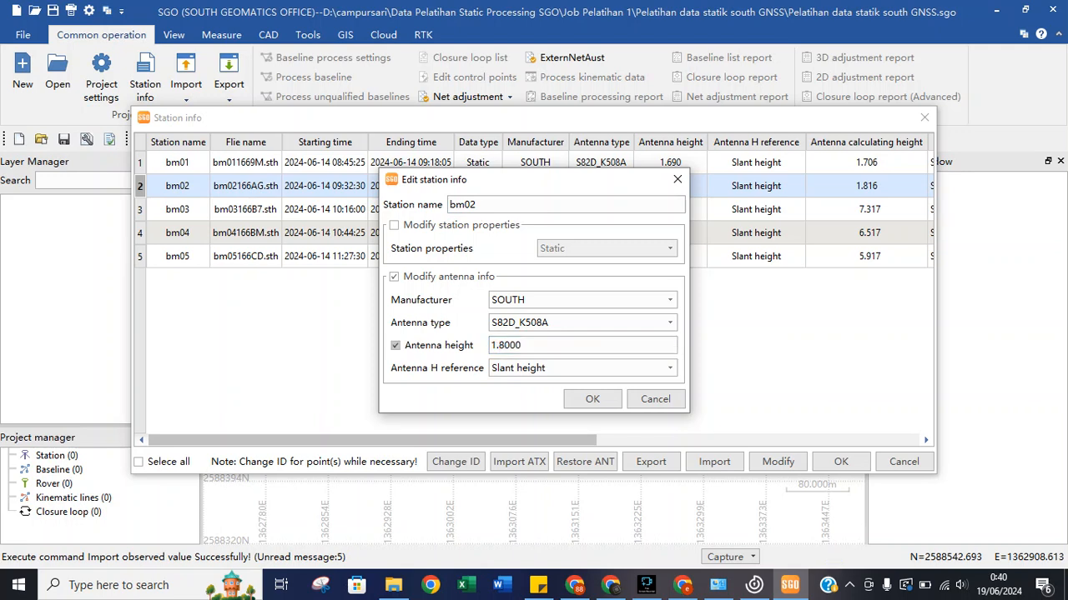
{"action": "left_click", "coordinate": [593, 399]}
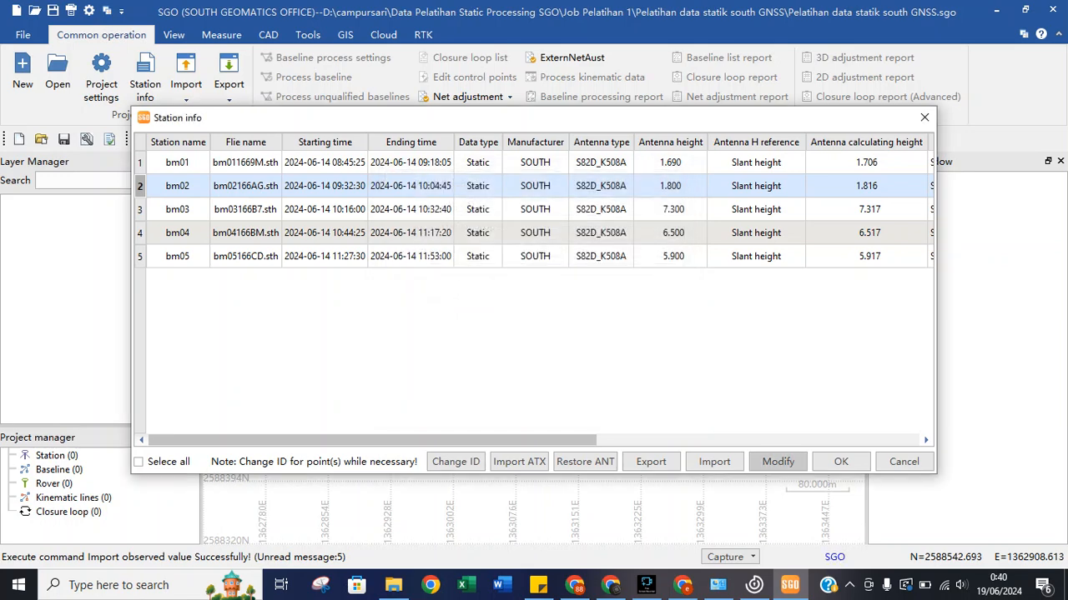
Select station bm03 and replace its 7.300 antenna height with 1.570.
{"action": "left_click", "coordinate": [601, 209]}
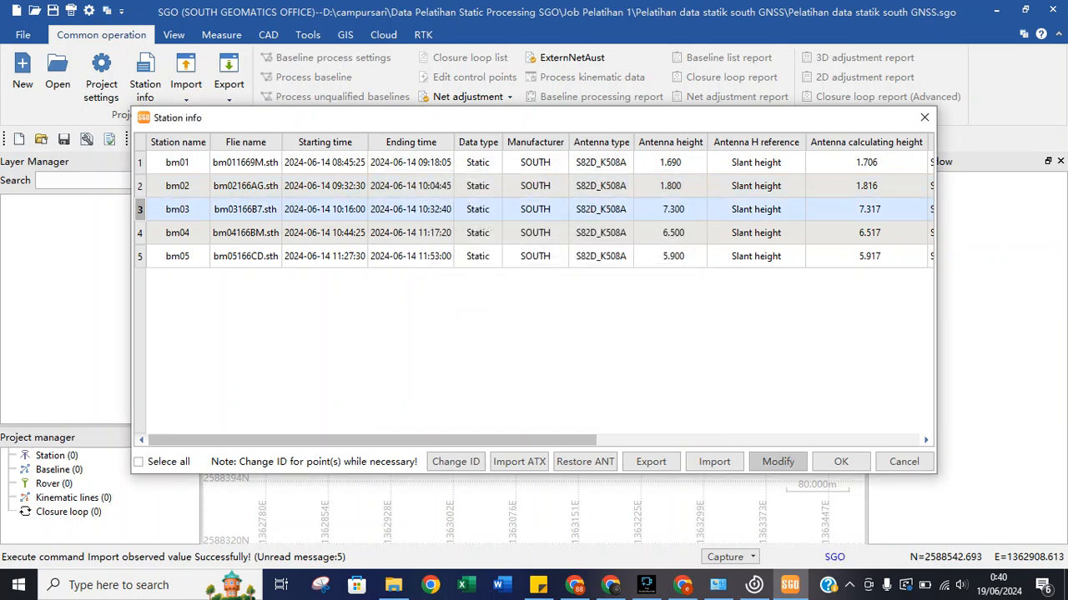
{"action": "left_click", "coordinate": [778, 461]}
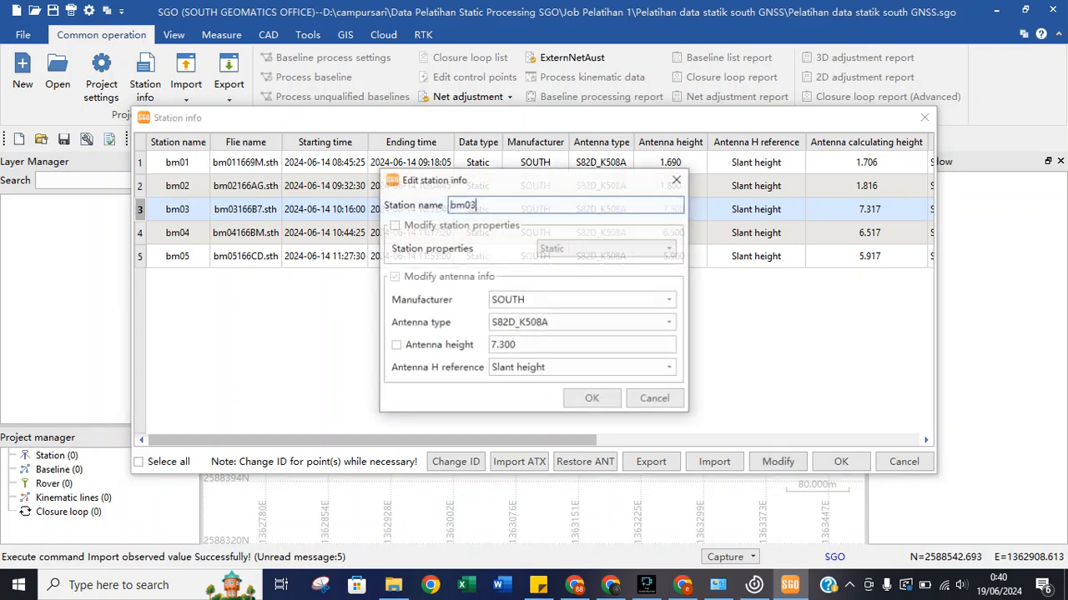
{"action": "double_click", "coordinate": [516, 346]}
{"action": "type", "text": "1.57"}
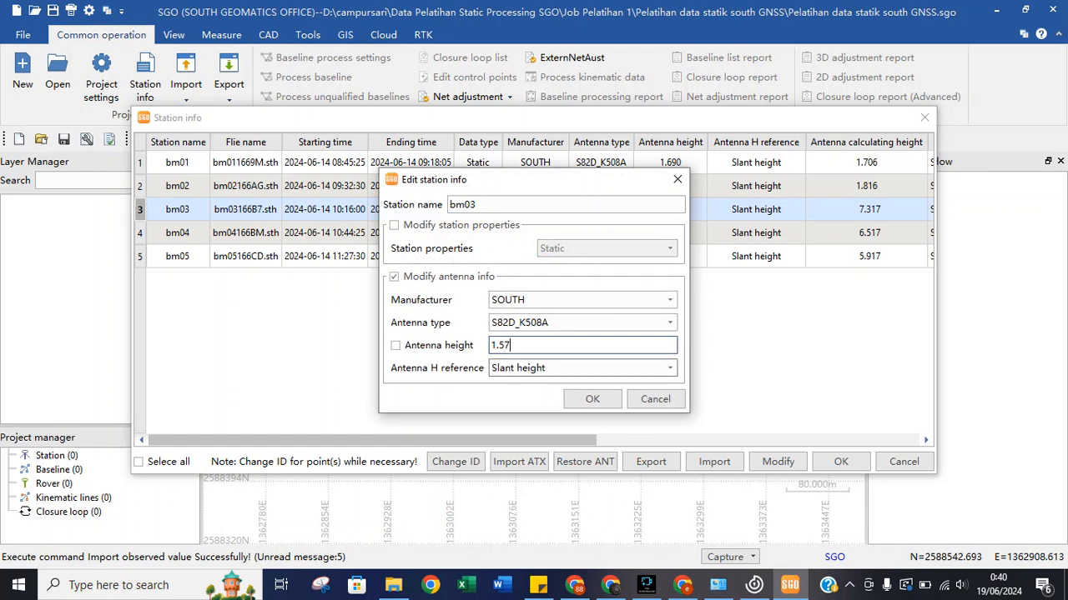
{"action": "left_click", "coordinate": [395, 345]}
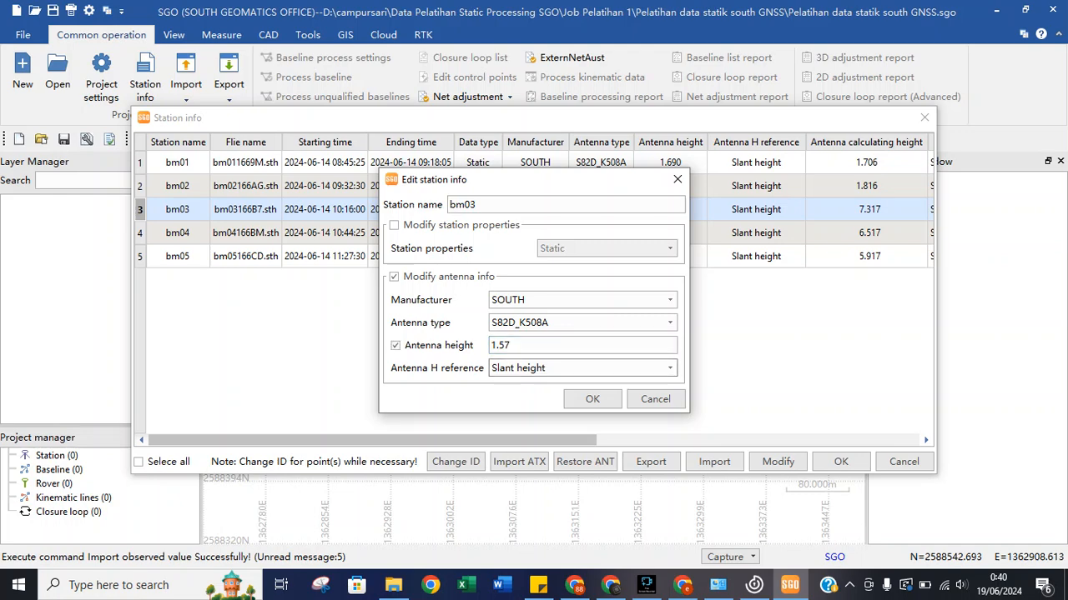
{"action": "left_click", "coordinate": [593, 399]}
{"action": "left_click", "coordinate": [600, 233]}
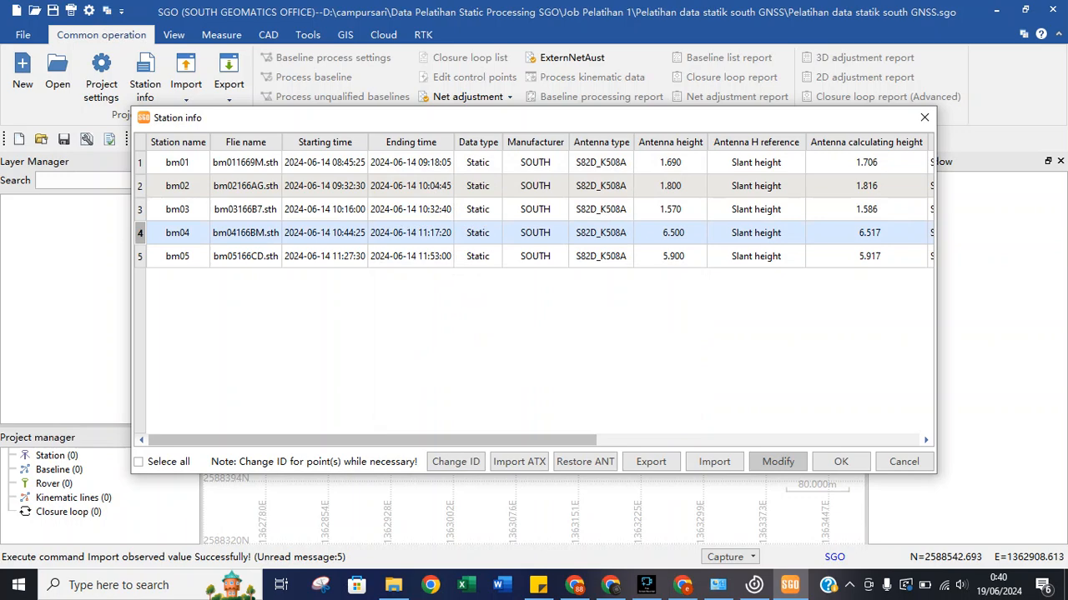
Change station bm04's antenna height from 6.500 to 1.690.
{"action": "left_click", "coordinate": [777, 461]}
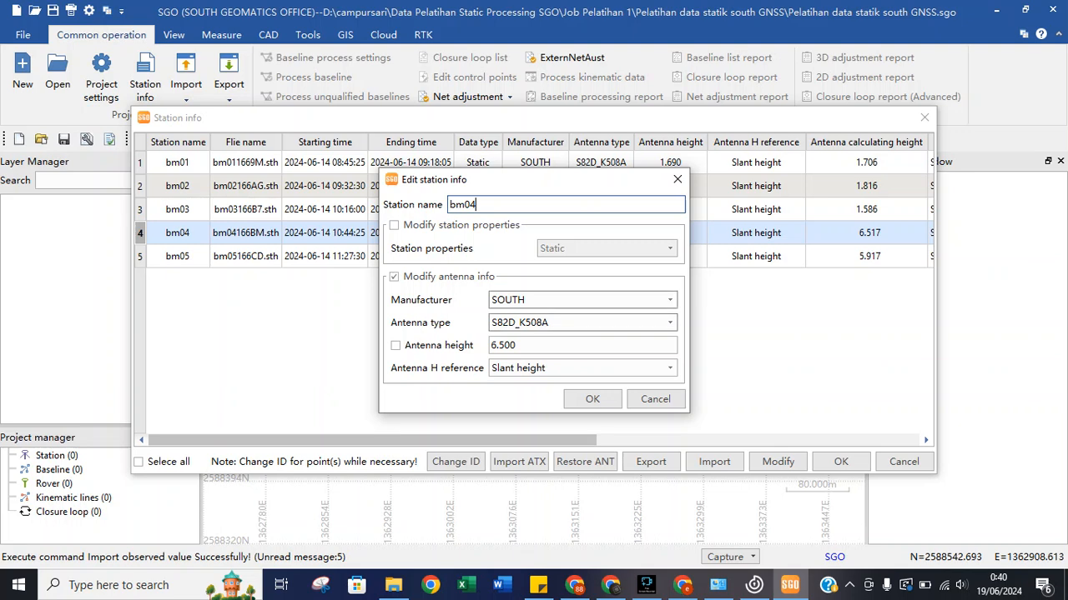
{"action": "left_click", "coordinate": [567, 346]}
{"action": "left_click_drag", "start_coordinate": [568, 345], "coordinate": [455, 346]}
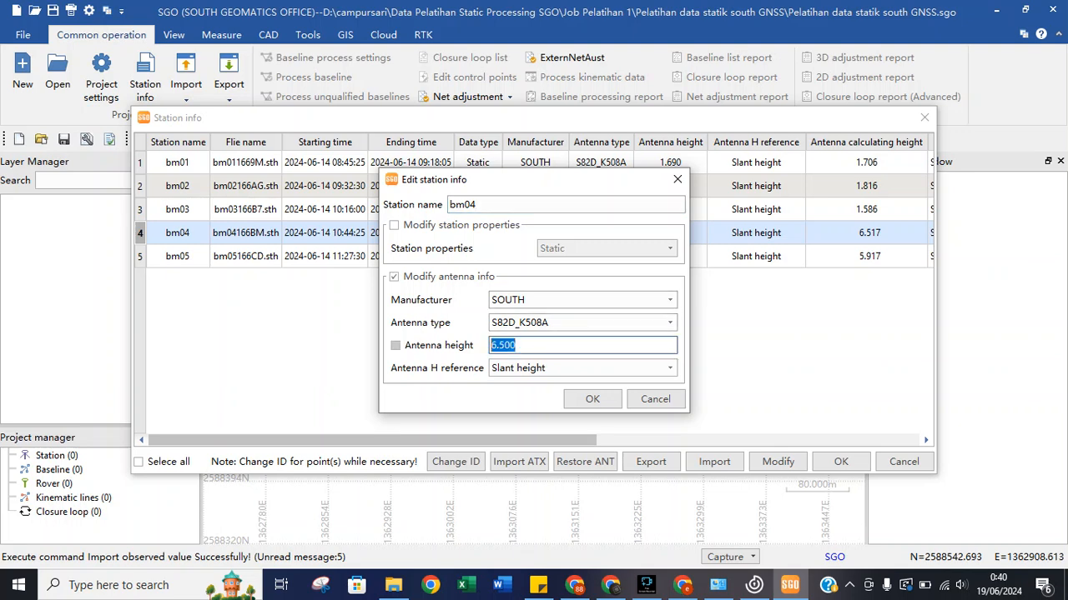
{"action": "type", "text": "1.69"}
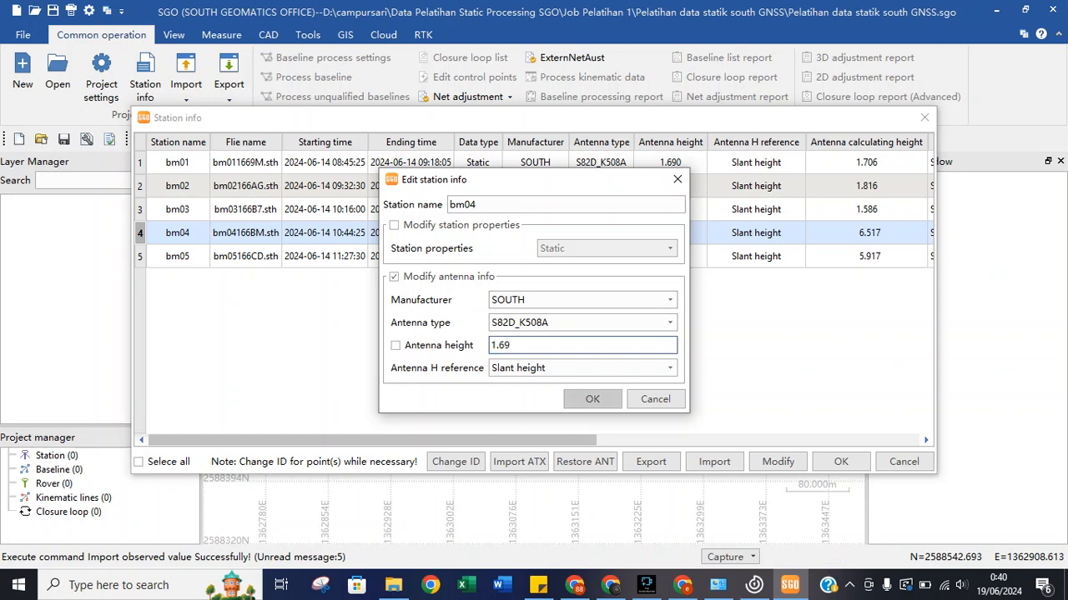
{"action": "left_click", "coordinate": [592, 399]}
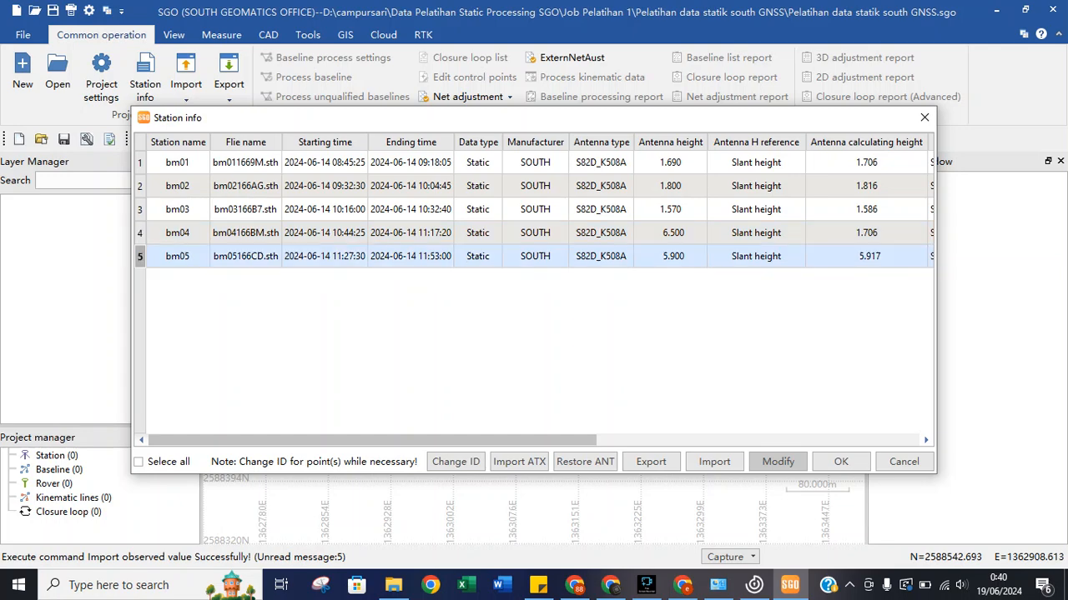
Change station bm05's antenna height from 5.900 to 1.700.
{"action": "left_click", "coordinate": [777, 461]}
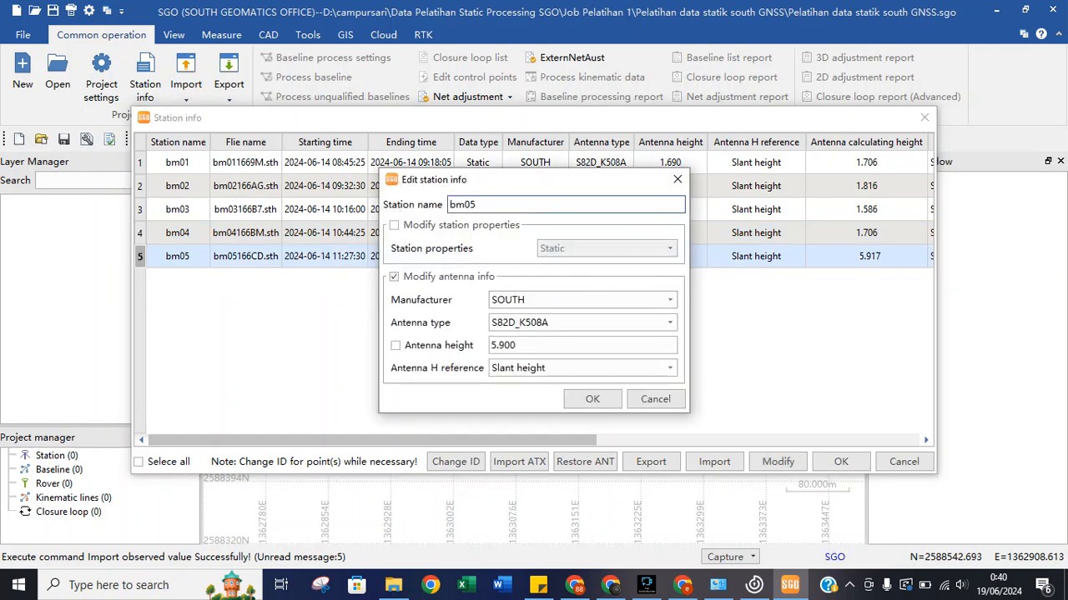
{"action": "left_click_drag", "start_coordinate": [530, 345], "coordinate": [454, 346]}
{"action": "type", "text": "1"}
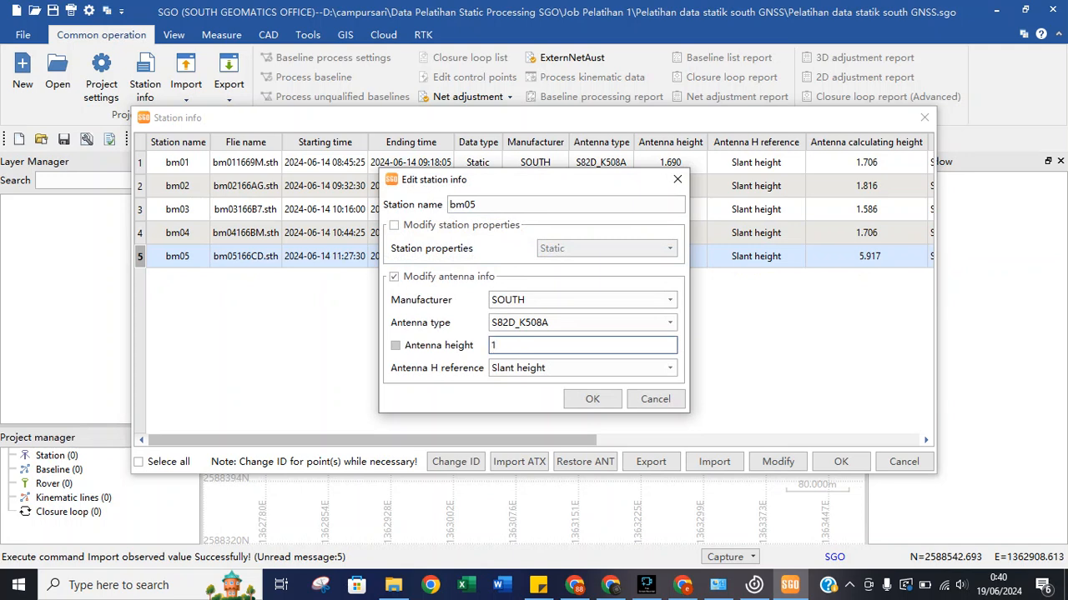
{"action": "type", "text": ".70"}
{"action": "key", "text": "Tab"}
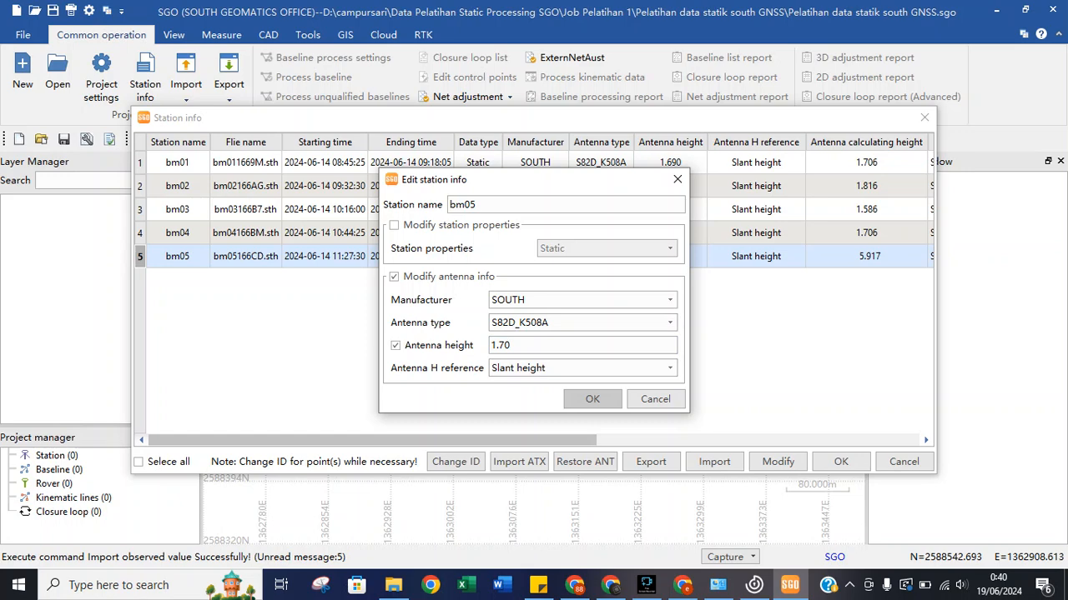
{"action": "left_click", "coordinate": [592, 399]}
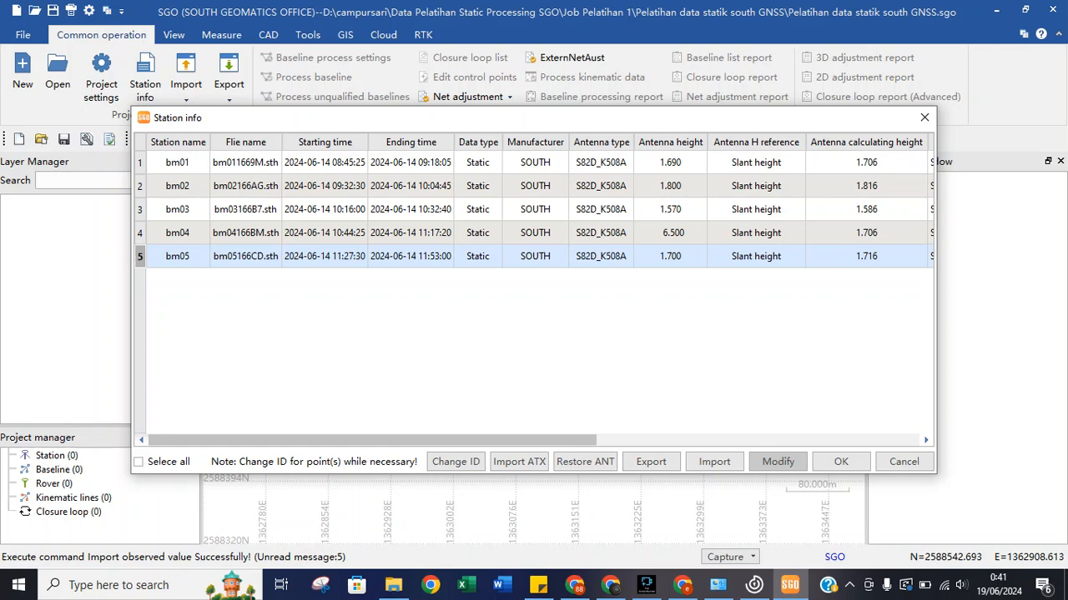
Accept the edited station information, then view the TM3 zone map in Chrome.
{"action": "left_click_drag", "start_coordinate": [500, 440], "coordinate": [653, 440]}
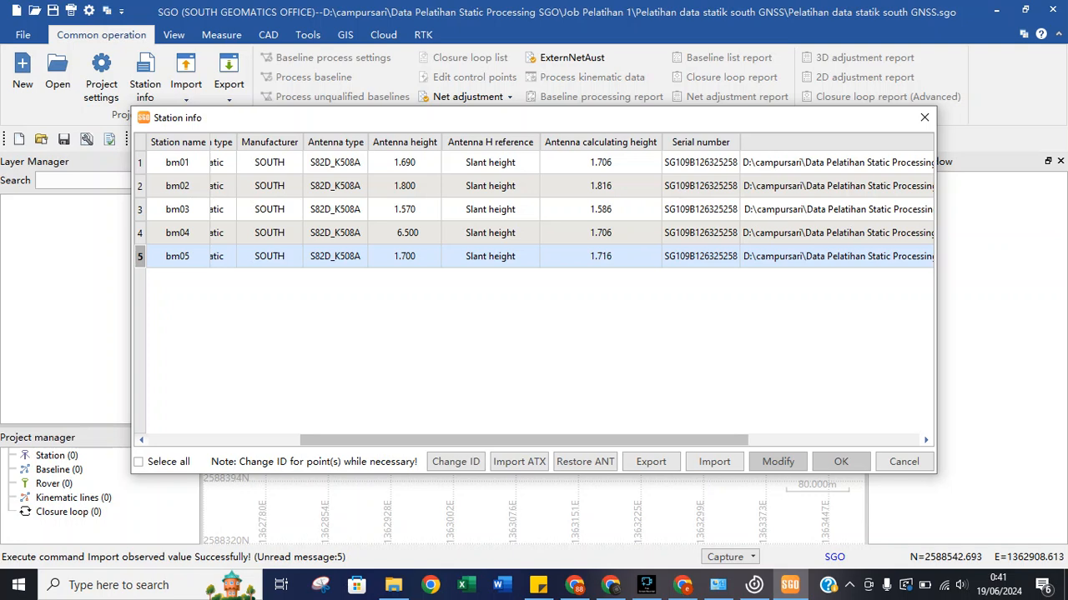
{"action": "left_click", "coordinate": [841, 461]}
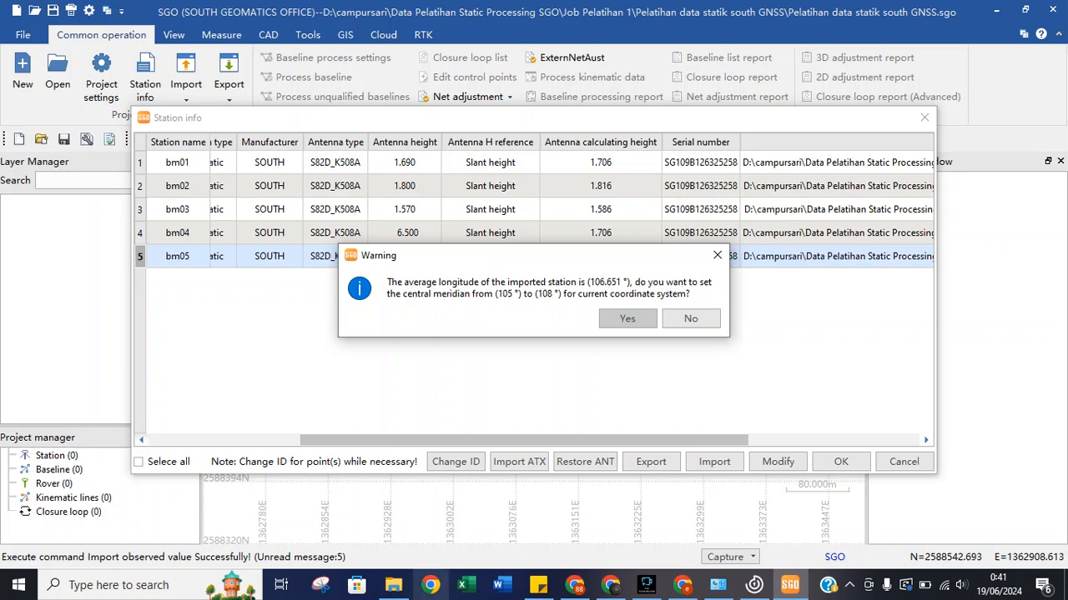
{"action": "left_click", "coordinate": [575, 585]}
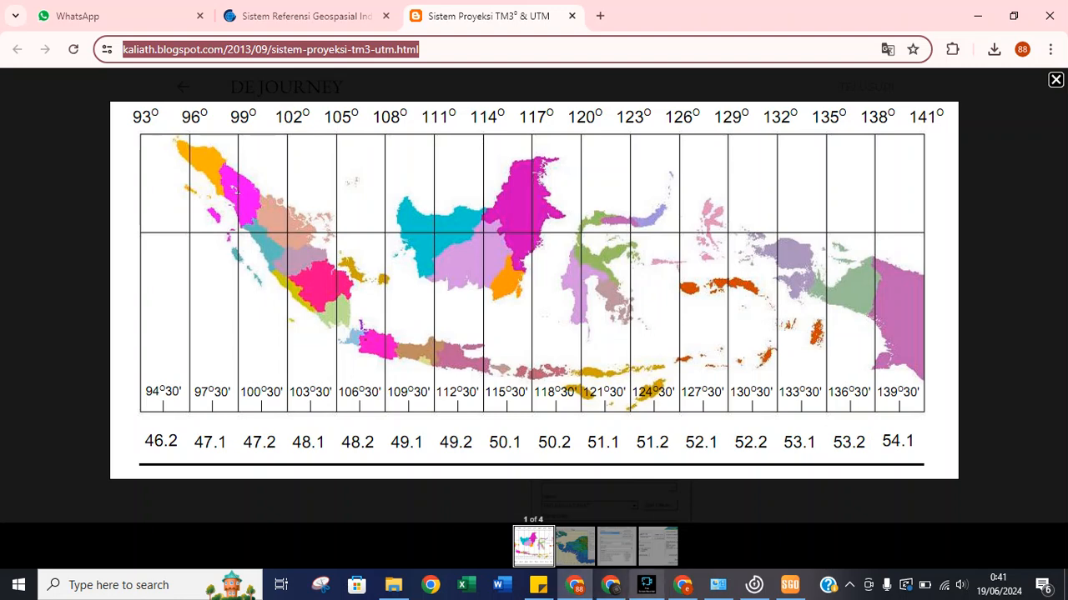
Return to SGO, where the 105° to 108° central-meridian warning is pending.
{"action": "left_click", "coordinate": [790, 585]}
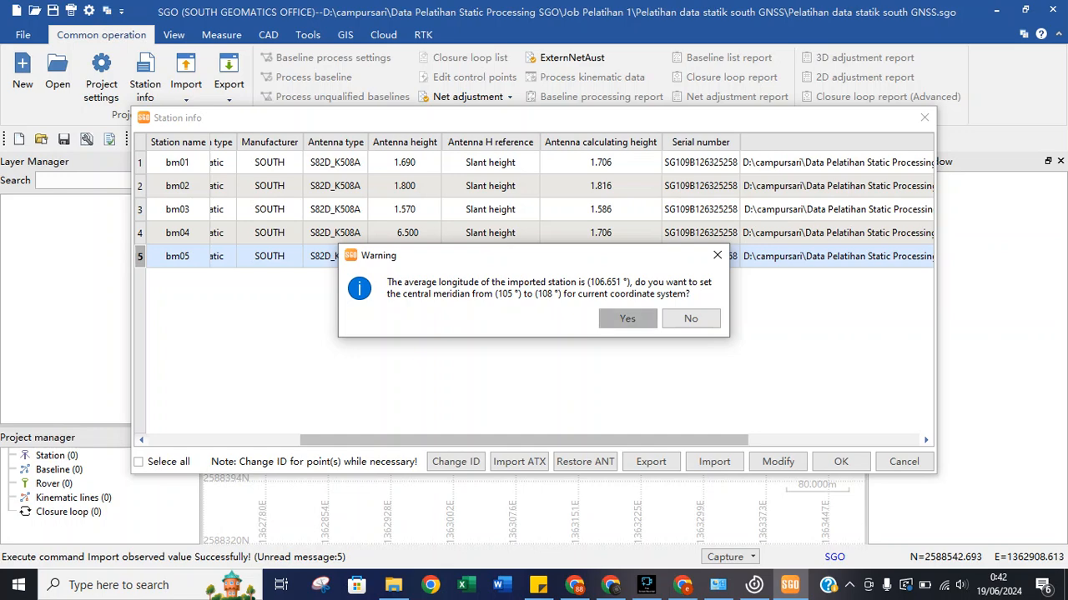
Accept moving the central meridian to 108° and check coordinates of bm01, bm02, bm03.
{"action": "left_click", "coordinate": [627, 319]}
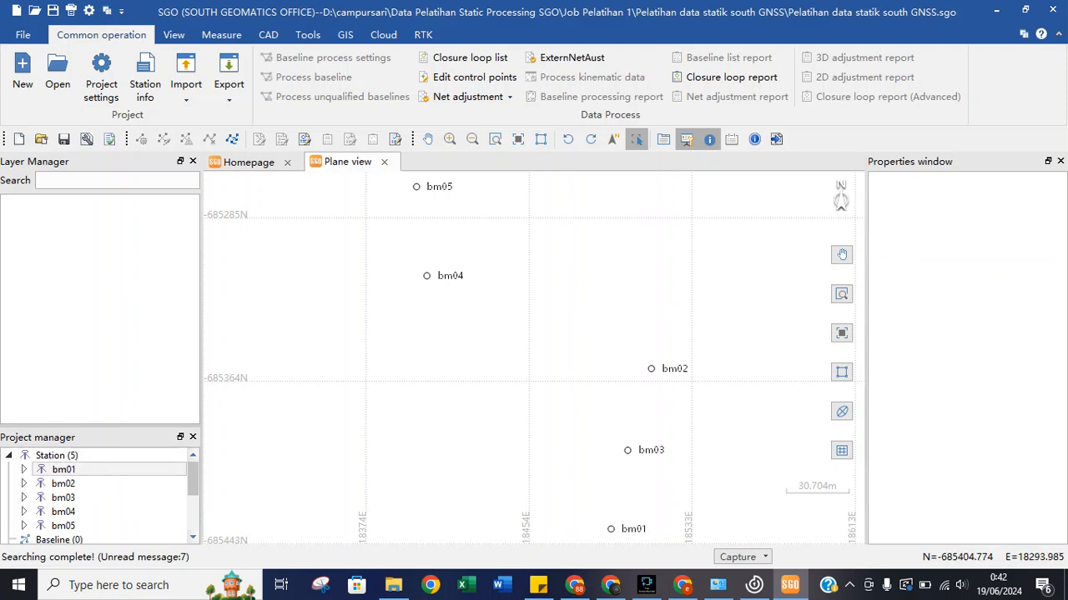
{"action": "left_click", "coordinate": [64, 470]}
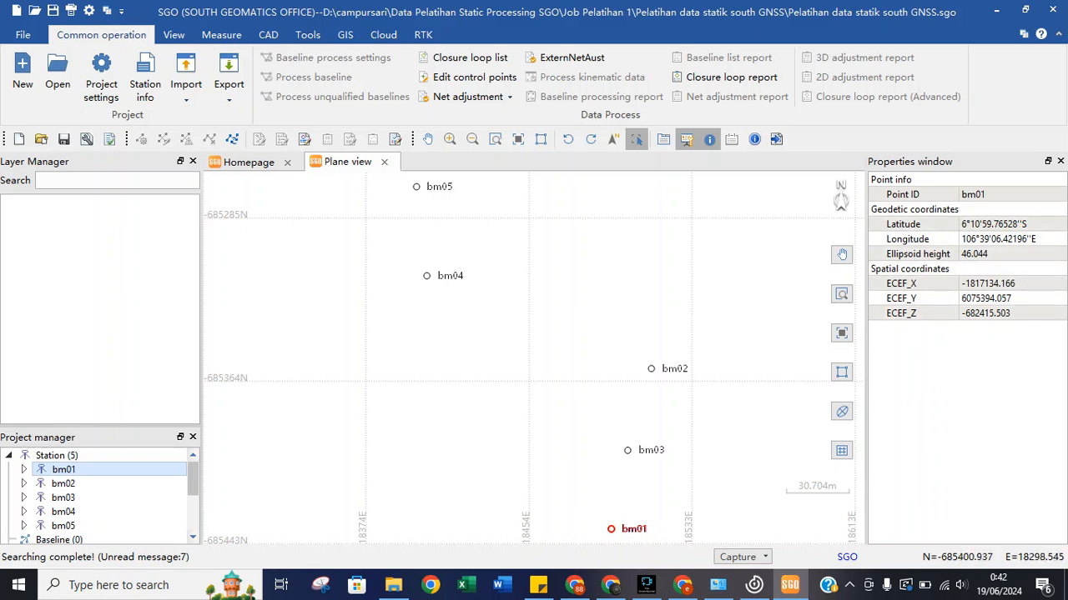
{"action": "left_click", "coordinate": [64, 484]}
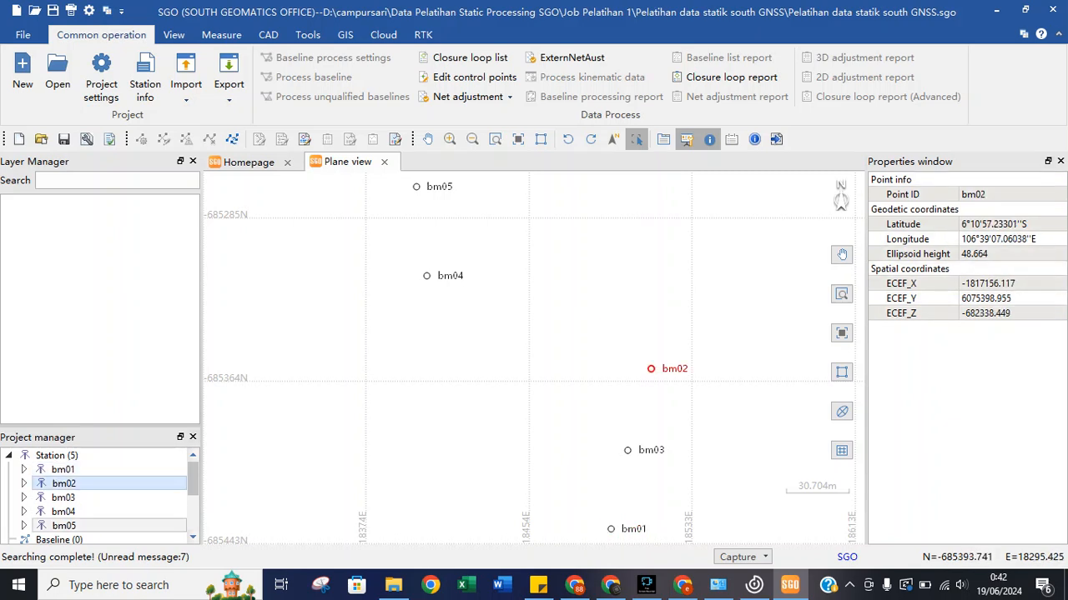
{"action": "left_click", "coordinate": [64, 498]}
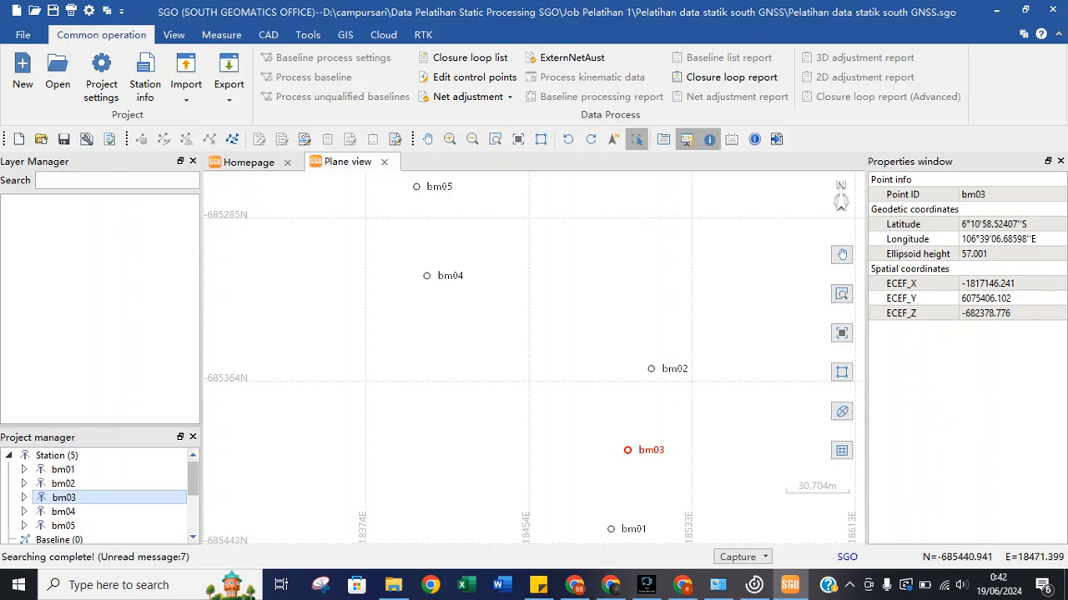
Bring Chrome forward on the SRGI portal tab and go to its login page.
{"action": "left_click", "coordinate": [575, 584]}
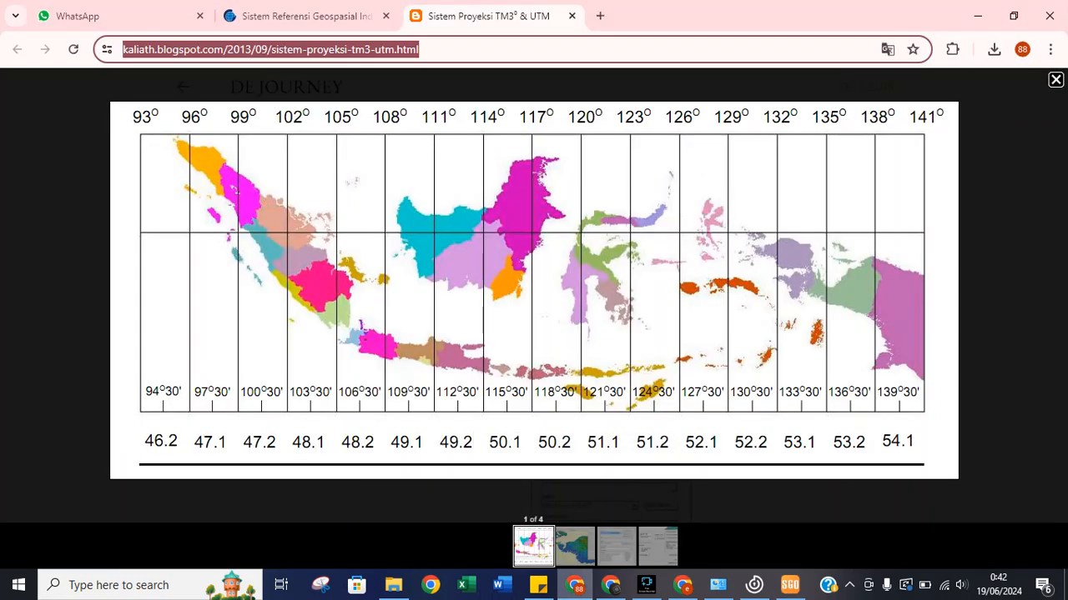
{"action": "left_click", "coordinate": [306, 16]}
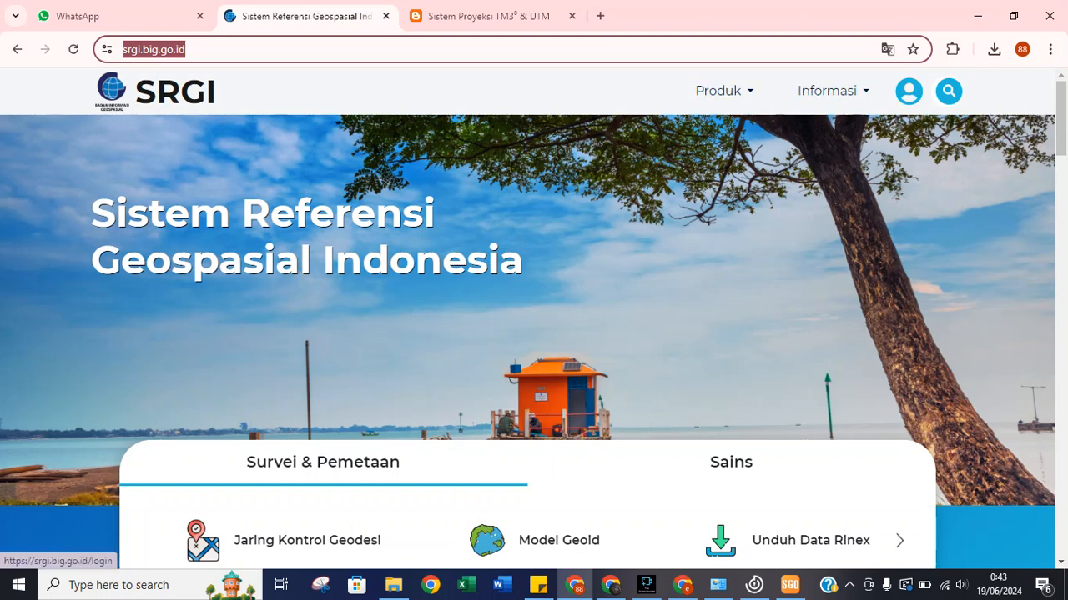
{"action": "left_click", "coordinate": [908, 91]}
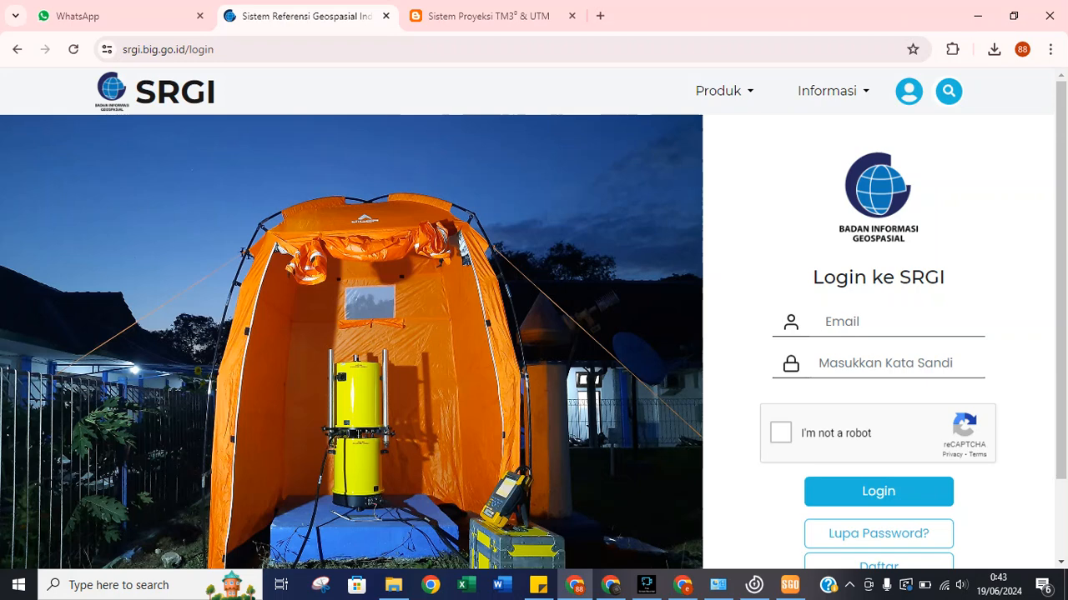
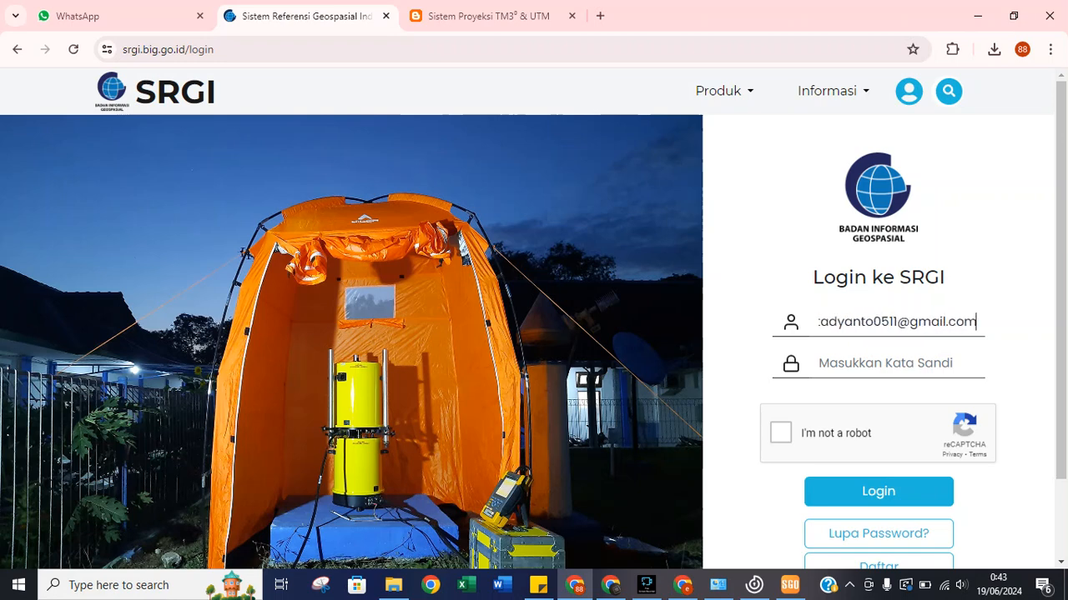
Log in with the account e-mail and password, pass reCAPTCHA, and save the password in Chrome.
{"action": "key", "text": "Tab"}
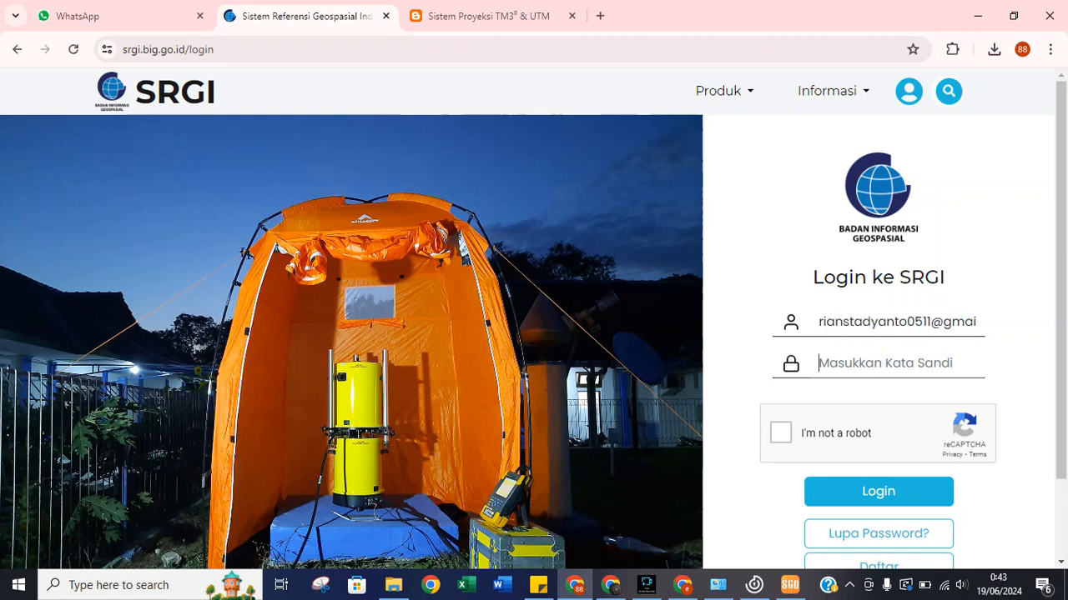
{"action": "type", "text": "******"}
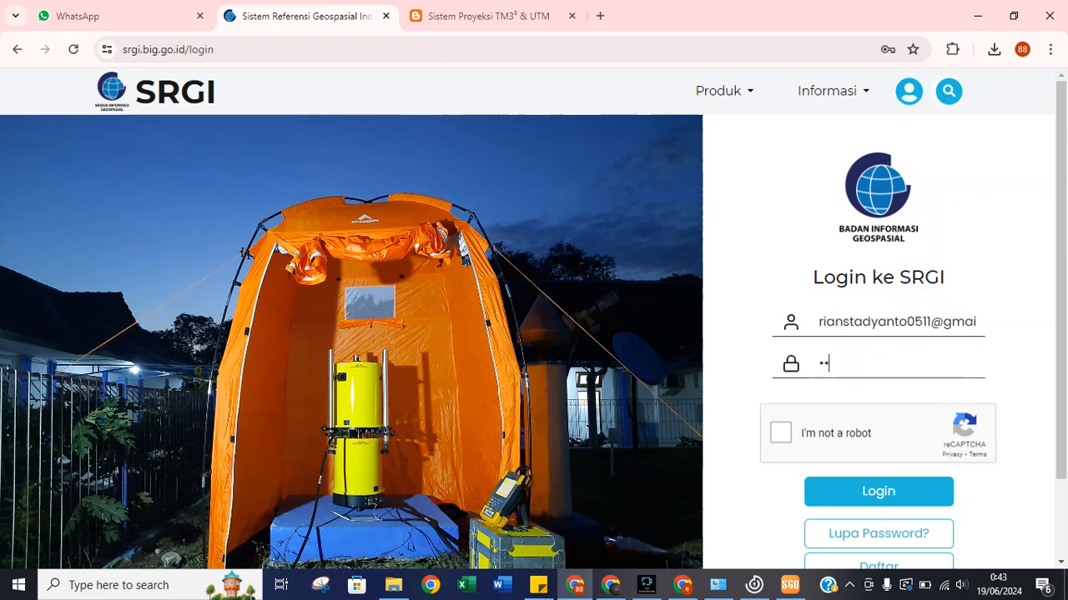
{"action": "type", "text": "******"}
{"action": "left_click", "coordinate": [780, 433]}
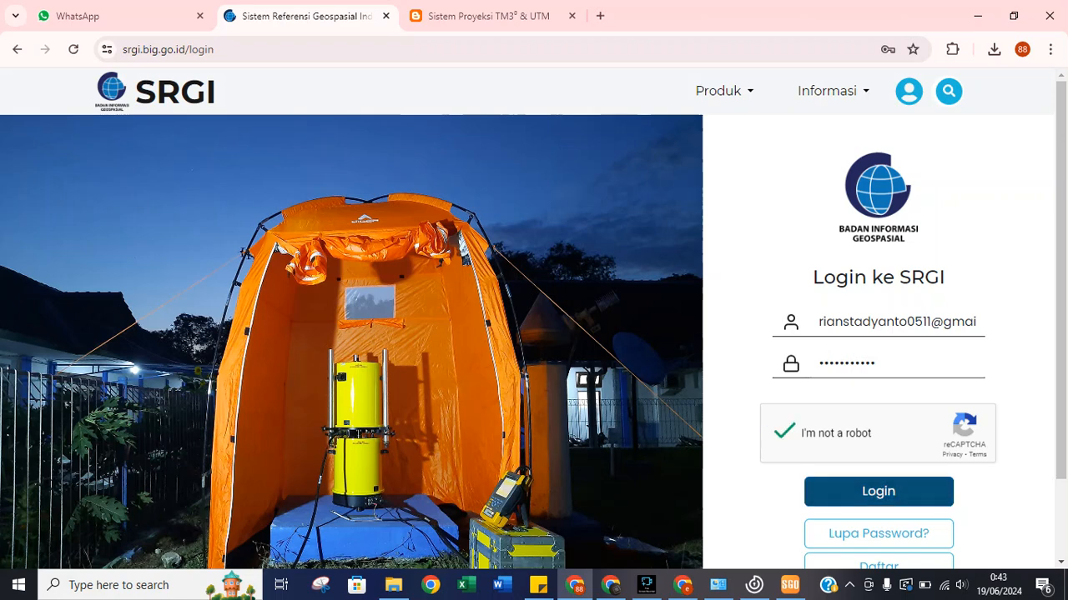
{"action": "left_click", "coordinate": [878, 491]}
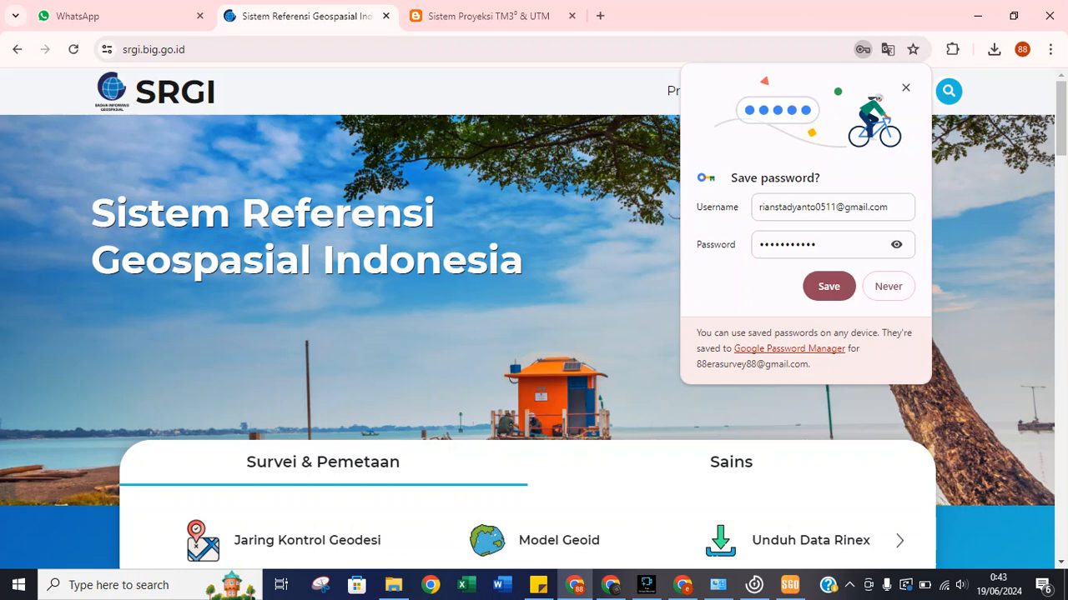
{"action": "left_click", "coordinate": [828, 286]}
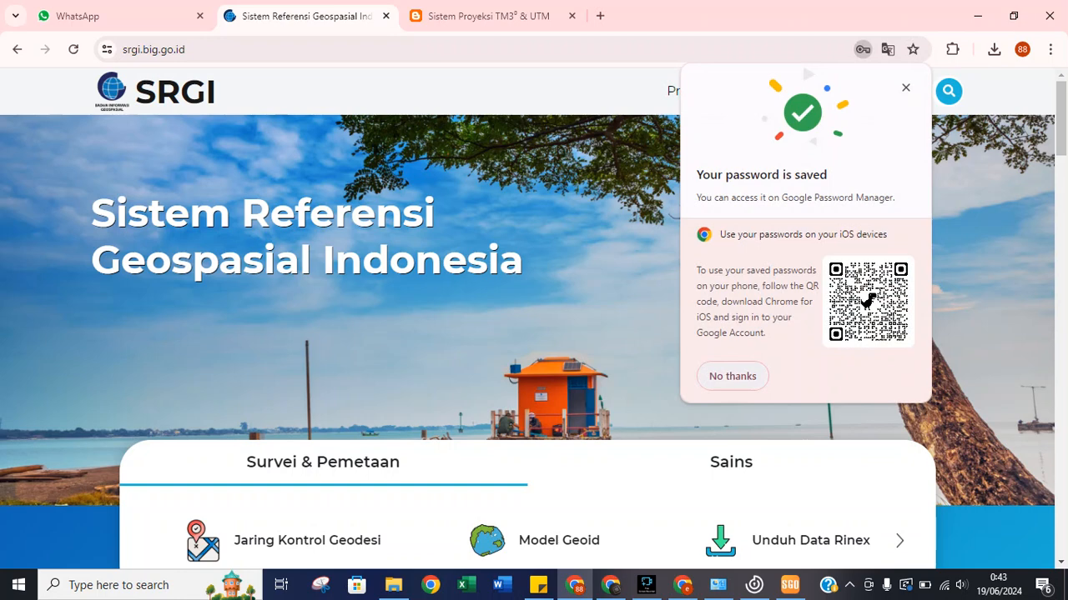
{"action": "left_click", "coordinate": [690, 91]}
Open the Jaring Kontrol Geodesi map, show Stasiun CORS, and open Penentuan Layanan Ina-CORS.
{"action": "mouse_move", "coordinate": [724, 136]}
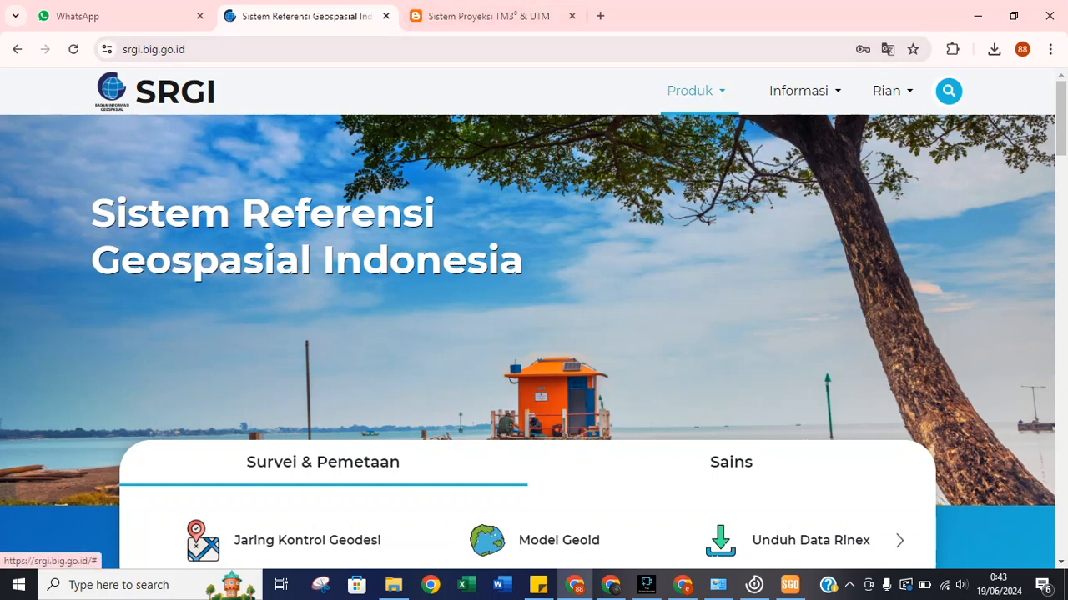
{"action": "mouse_move", "coordinate": [696, 91]}
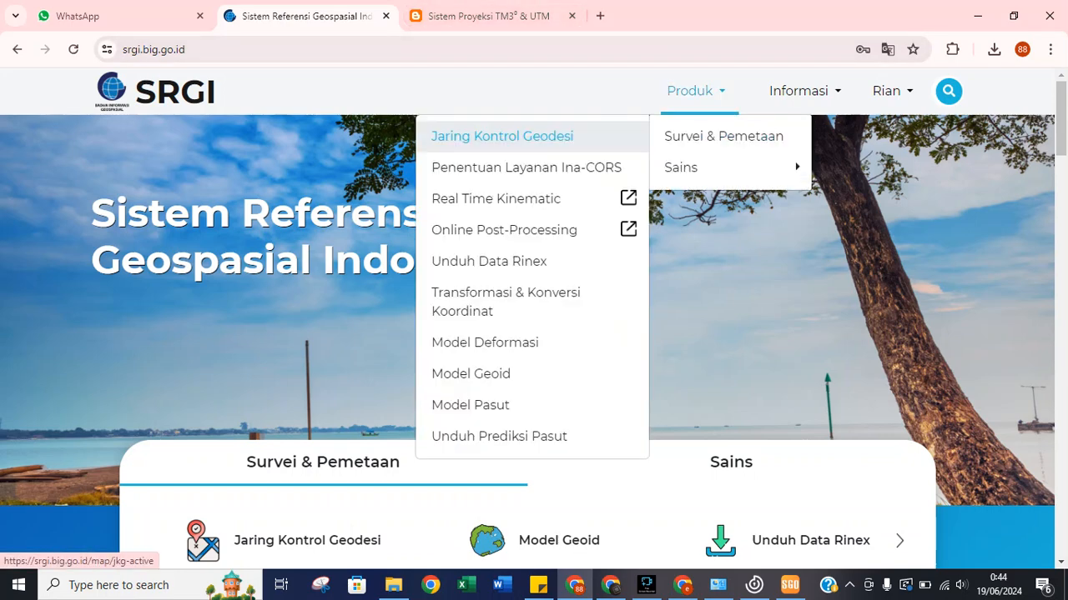
{"action": "left_click", "coordinate": [502, 136]}
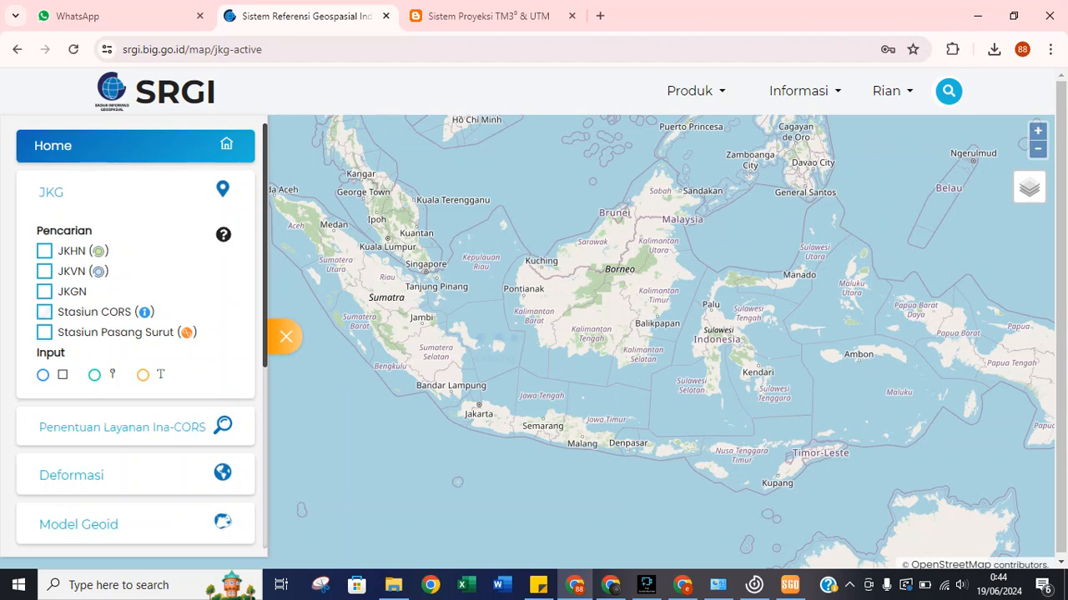
{"action": "left_click", "coordinate": [44, 312]}
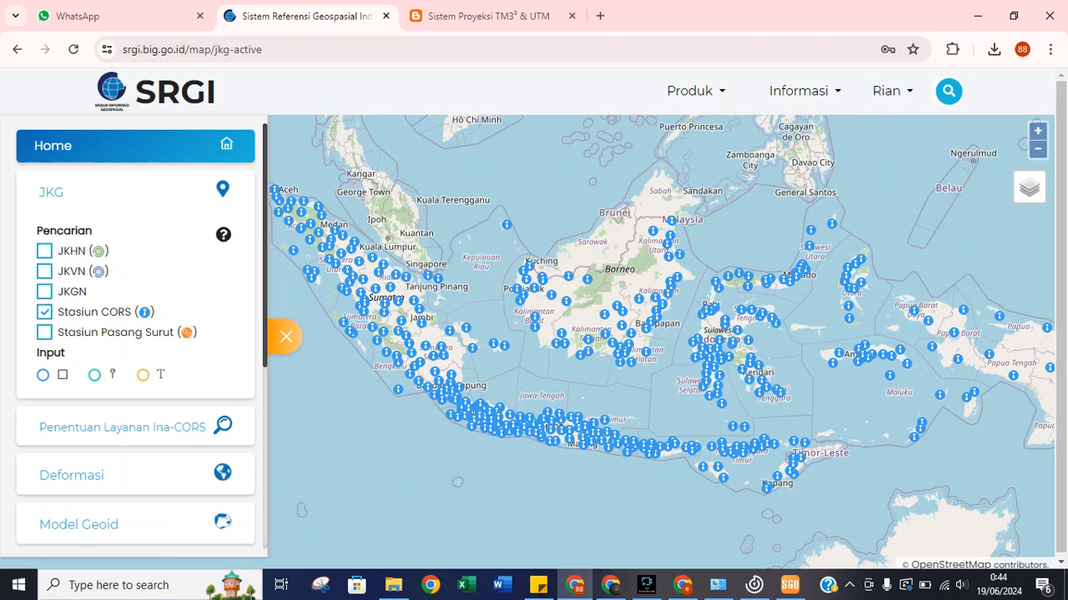
{"action": "left_click", "coordinate": [123, 427]}
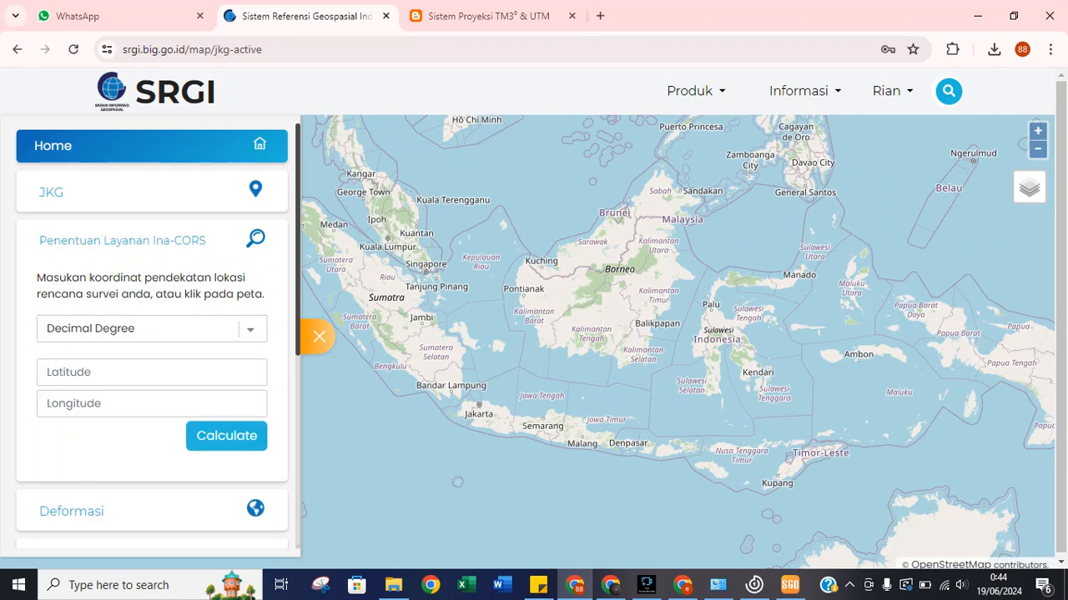
{"action": "left_click", "coordinate": [948, 91]}
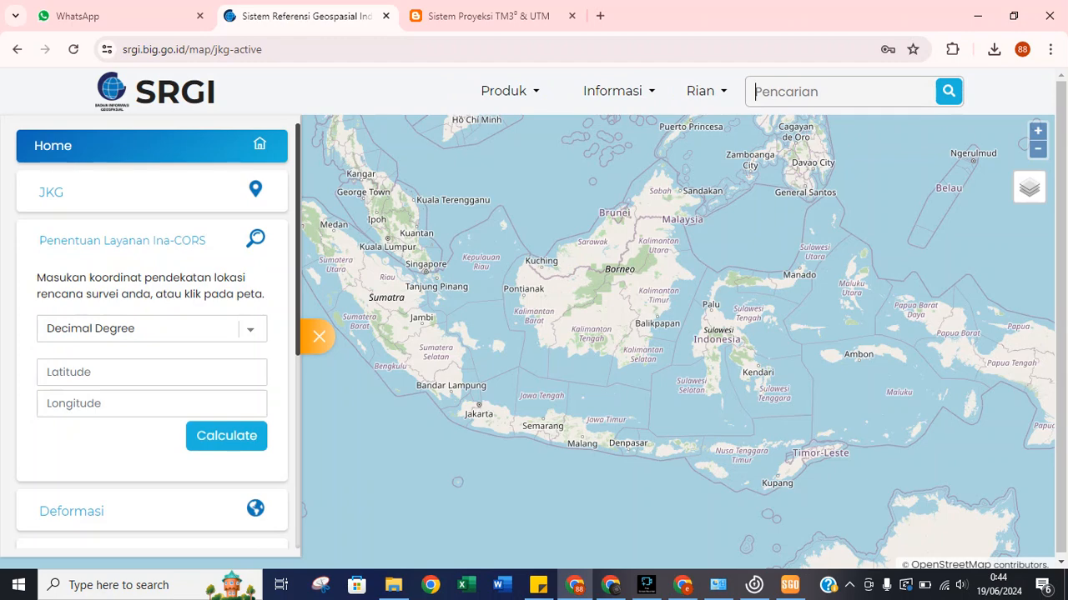
{"action": "type", "text": "to"}
{"action": "type", "text": "nggera"}
{"action": "type", "text": "ng"}
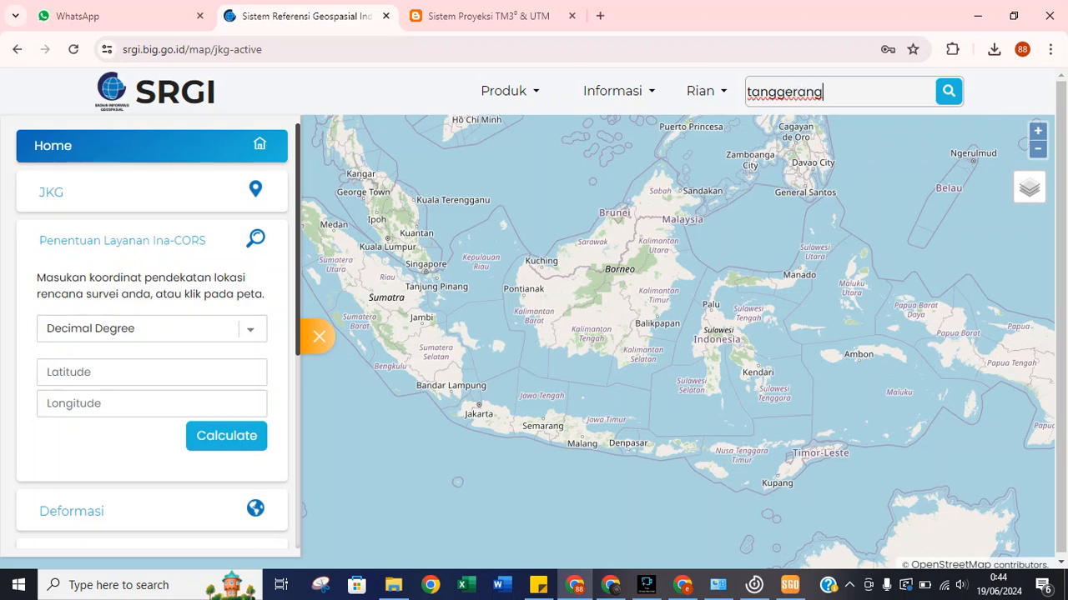
{"action": "key", "text": "Return"}
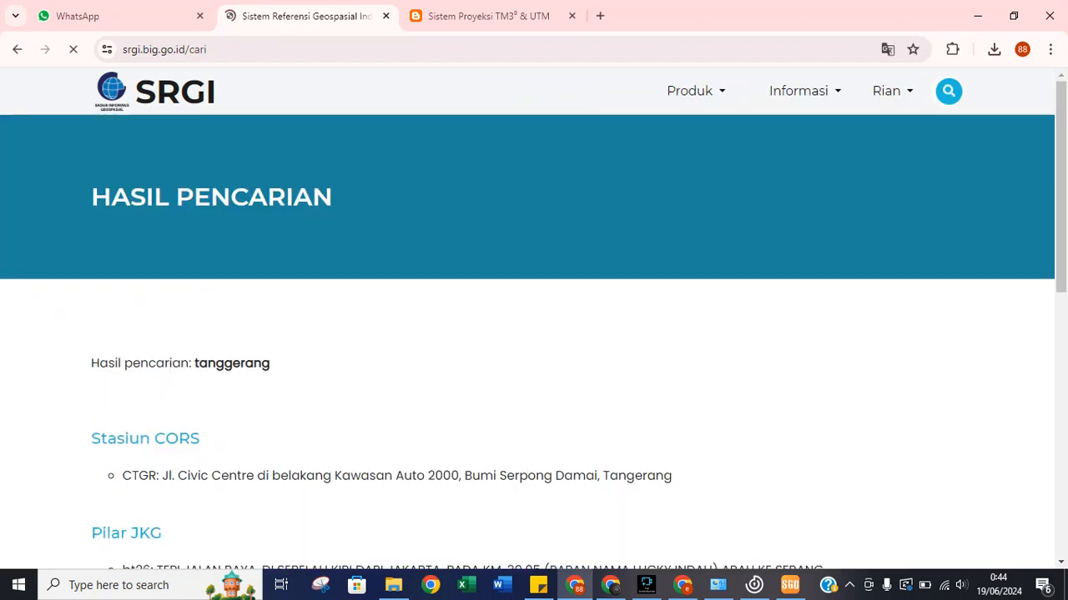
{"action": "scroll", "coordinate": [533, 319], "scroll_direction": "down", "scroll_amount": 1}
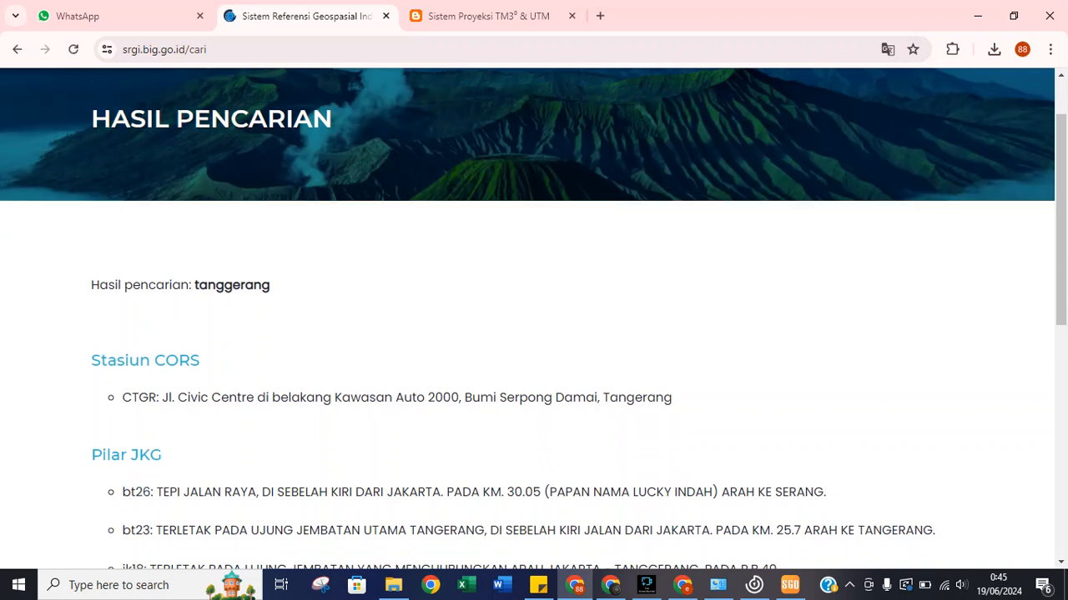
{"action": "scroll", "coordinate": [534, 318], "scroll_direction": "down", "scroll_amount": 2}
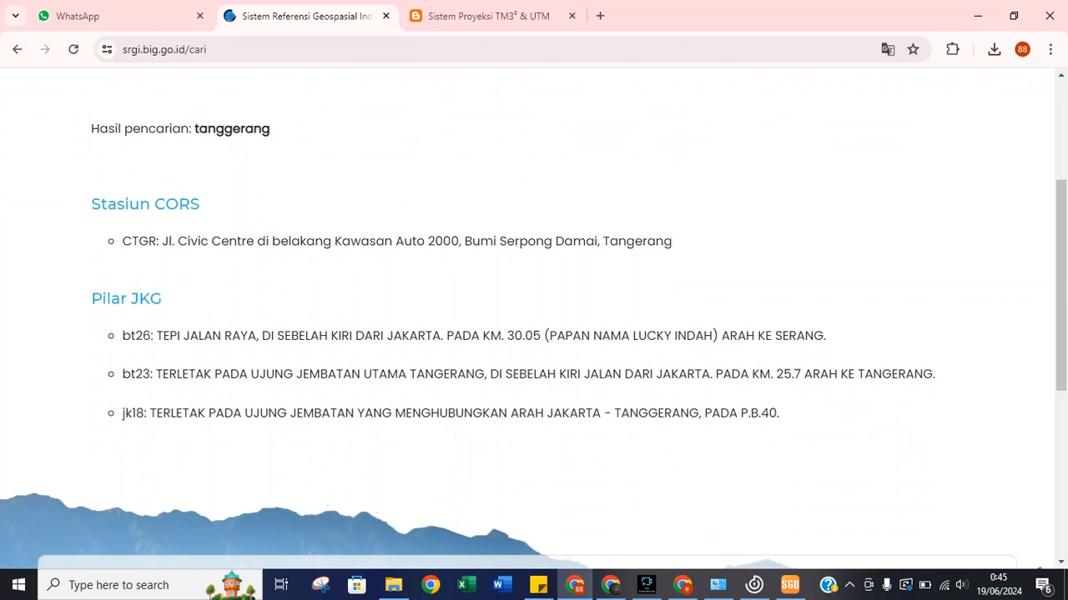
{"action": "scroll", "coordinate": [534, 318], "scroll_direction": "down", "scroll_amount": 4}
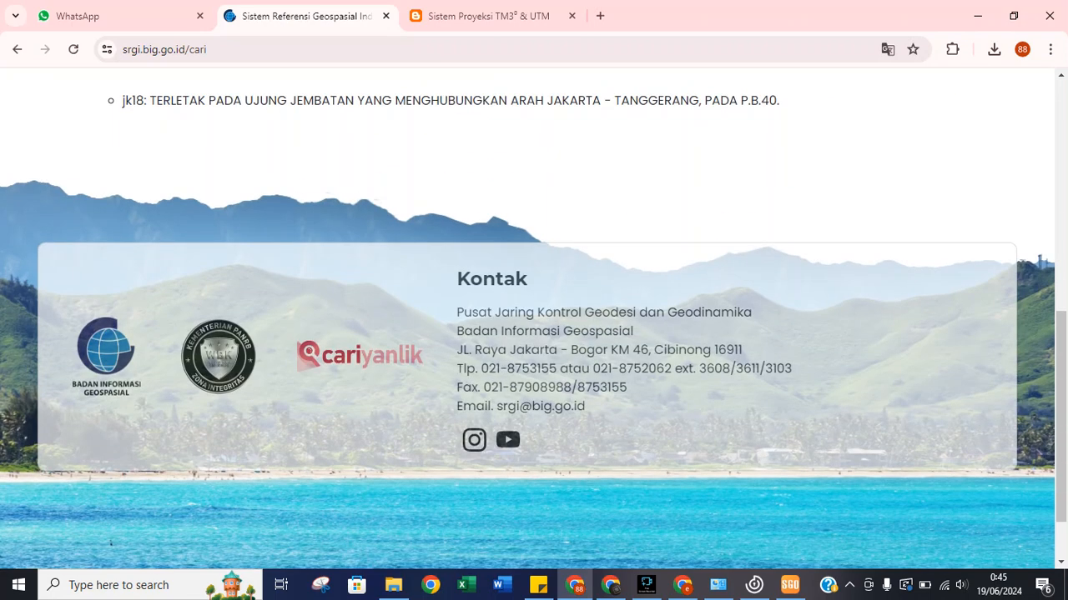
{"action": "scroll", "coordinate": [534, 318], "scroll_direction": "up", "scroll_amount": 7}
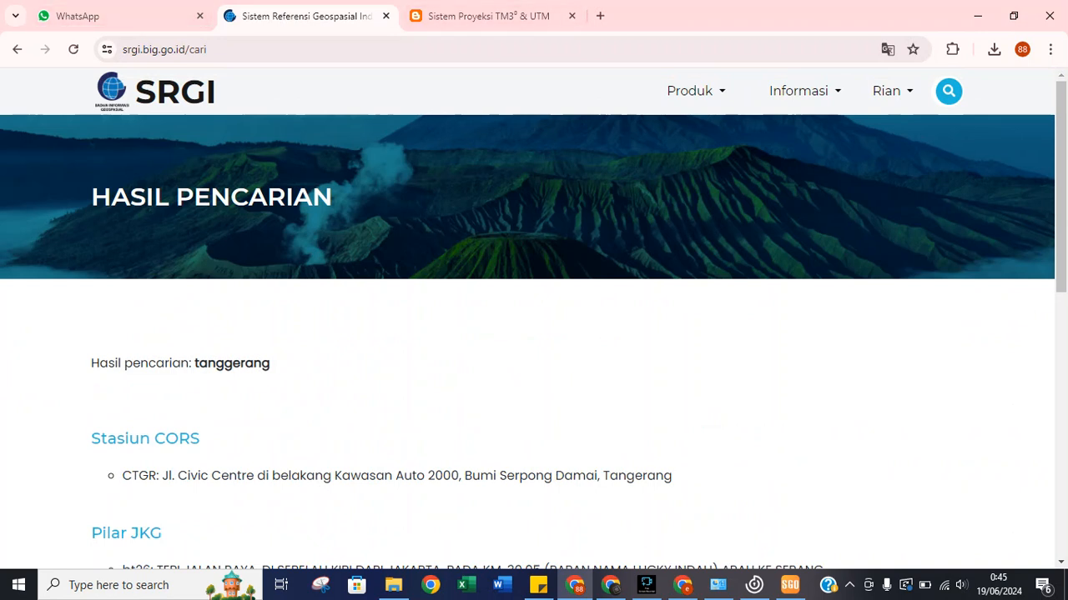
Return to the map with CORS stations shown and zoom in on West Java.
{"action": "left_click", "coordinate": [17, 49]}
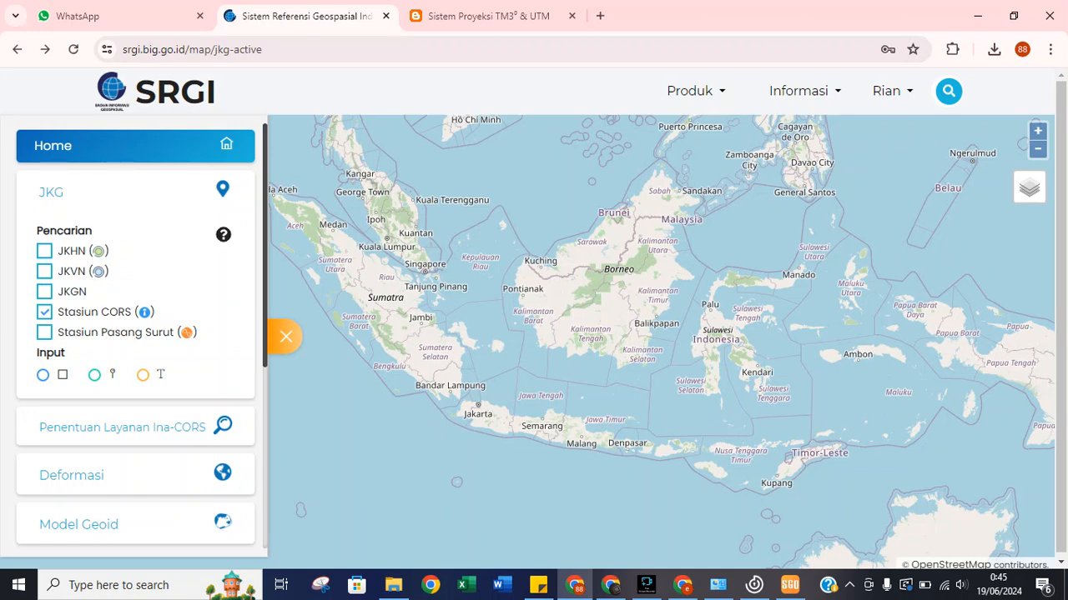
{"action": "left_click", "coordinate": [44, 312]}
{"action": "left_click", "coordinate": [44, 312]}
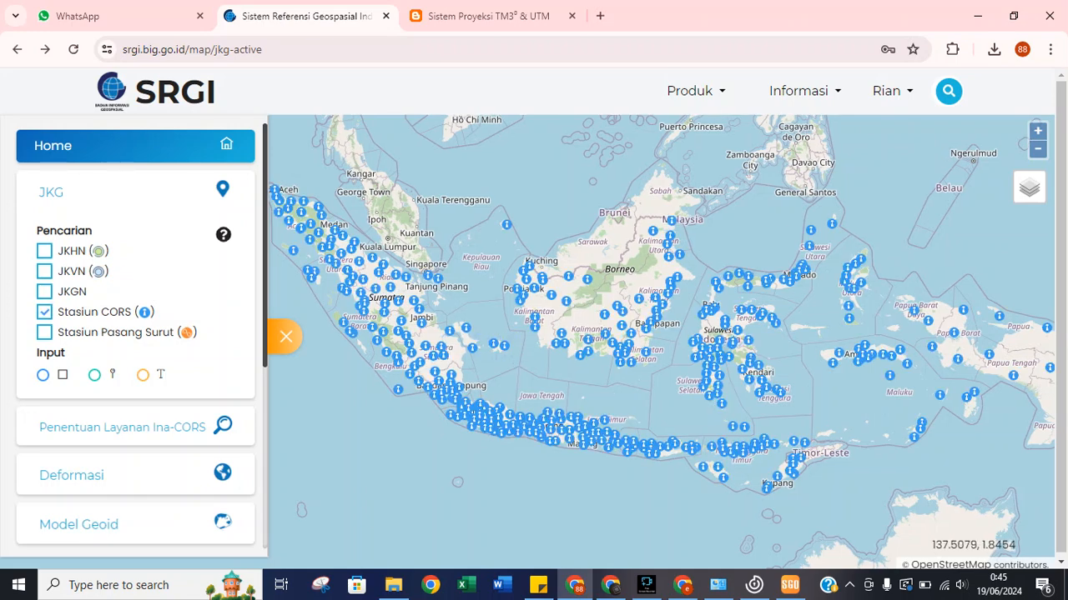
{"action": "left_click", "coordinate": [1037, 131]}
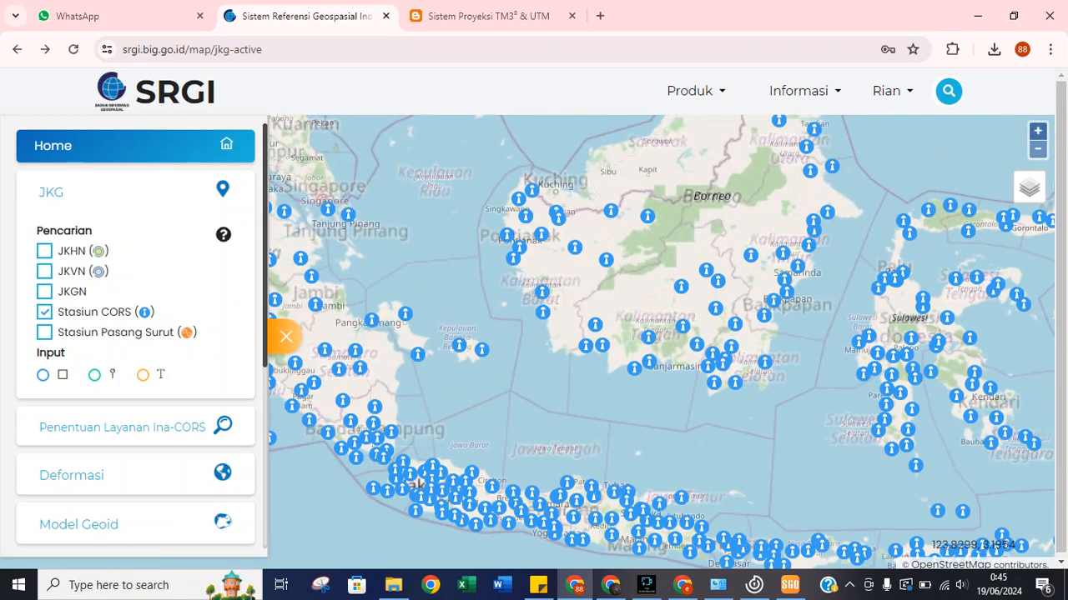
{"action": "left_click", "coordinate": [1038, 131]}
{"action": "left_click_drag", "start_coordinate": [564, 455], "coordinate": [734, 204]}
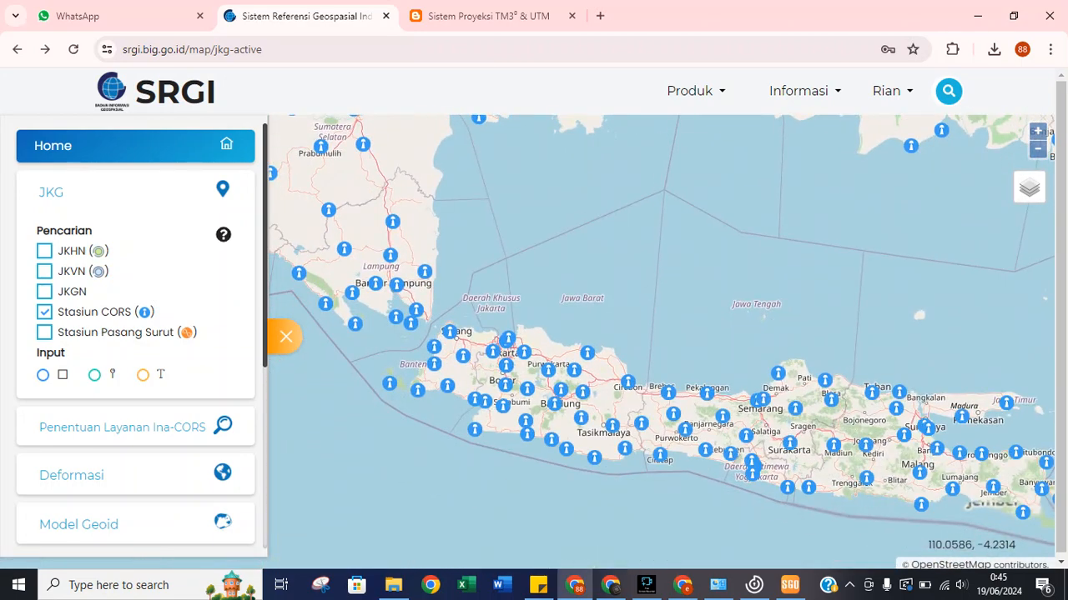
{"action": "left_click", "coordinate": [1038, 131]}
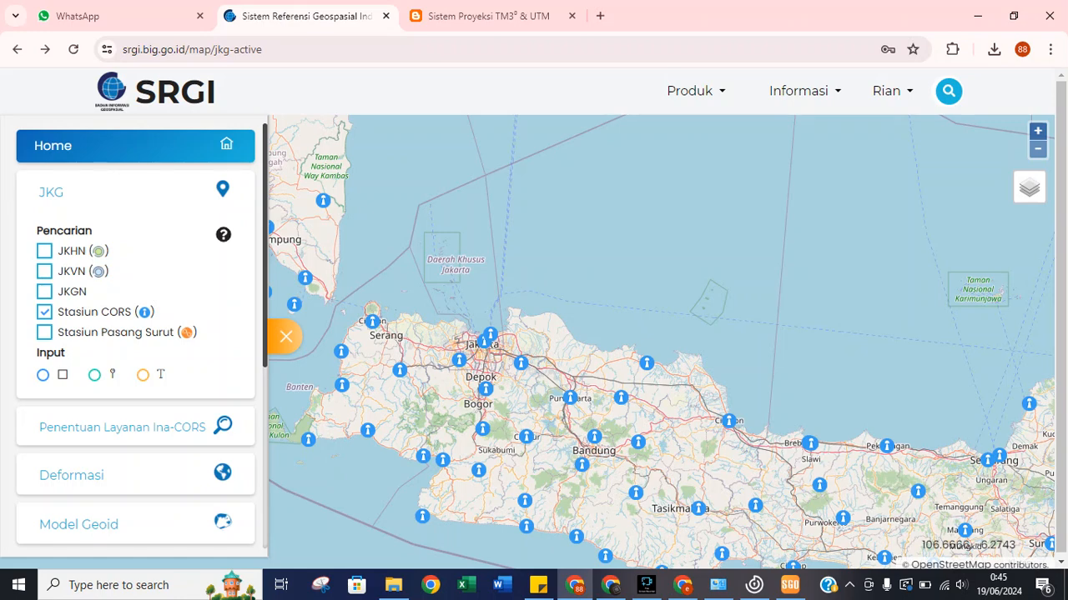
Locate station CTGR at Serpong near Tangerang and open its detail page.
{"action": "left_click", "coordinate": [459, 361]}
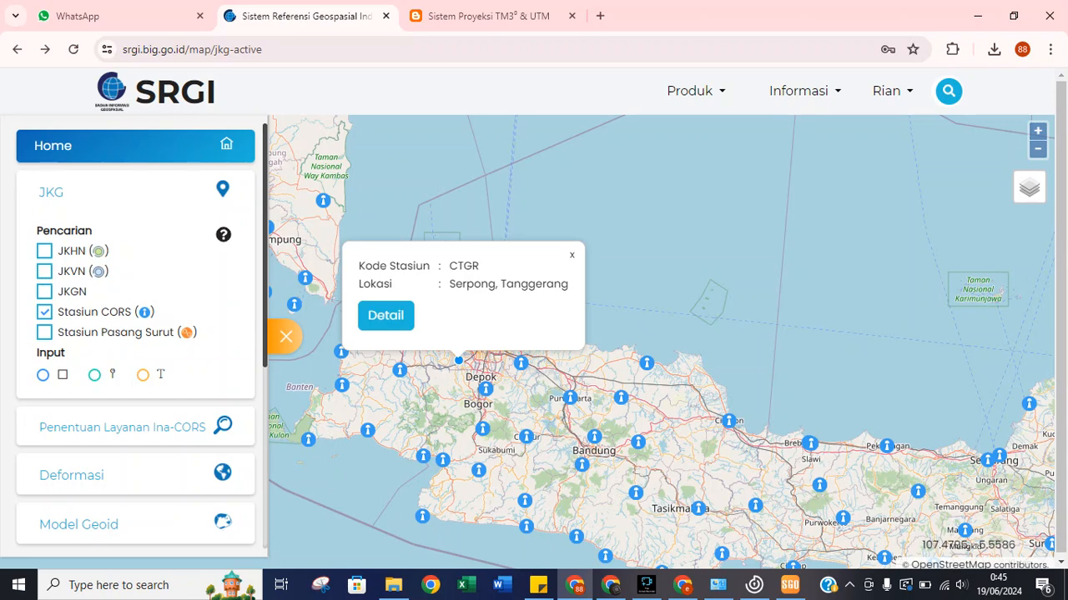
{"action": "left_click", "coordinate": [571, 255]}
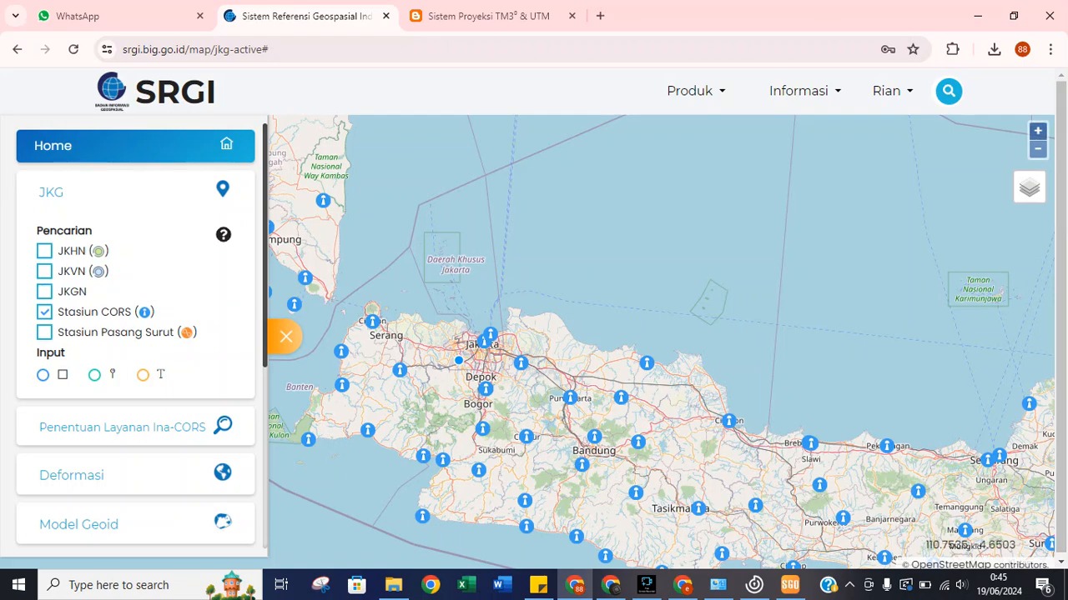
{"action": "left_click", "coordinate": [1038, 131]}
{"action": "left_click_drag", "start_coordinate": [424, 406], "coordinate": [580, 348]}
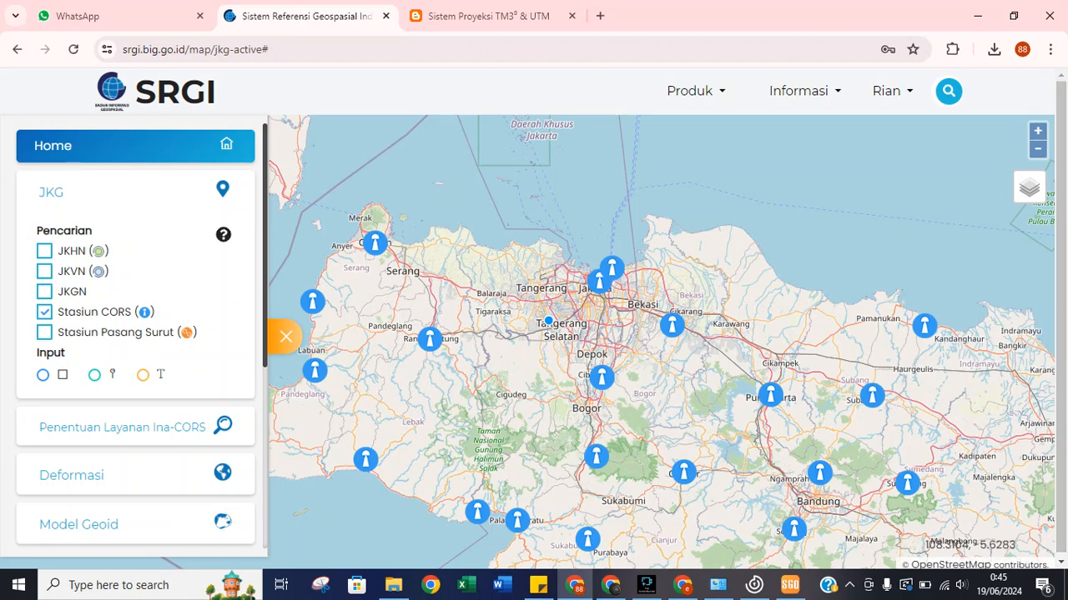
{"action": "scroll", "coordinate": [525, 341], "scroll_direction": "up", "scroll_amount": 1}
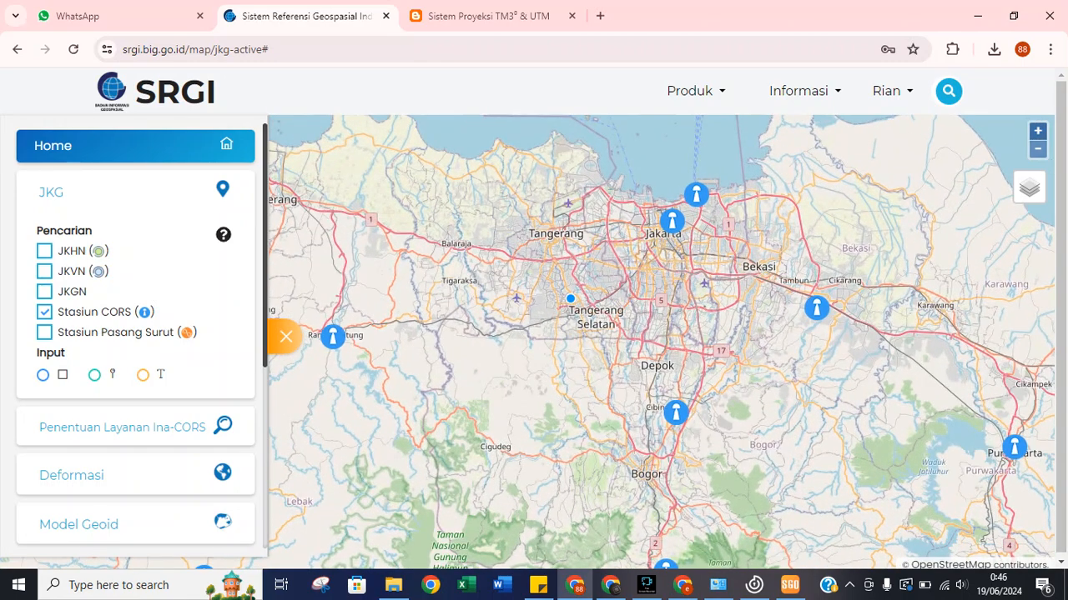
{"action": "left_click", "coordinate": [676, 412]}
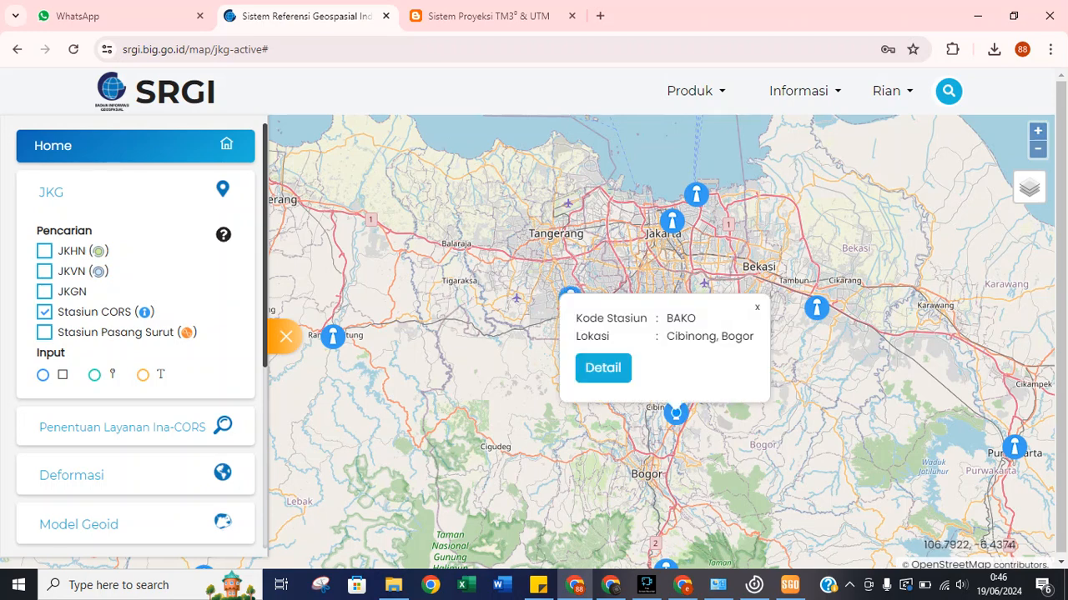
{"action": "left_click", "coordinate": [570, 297]}
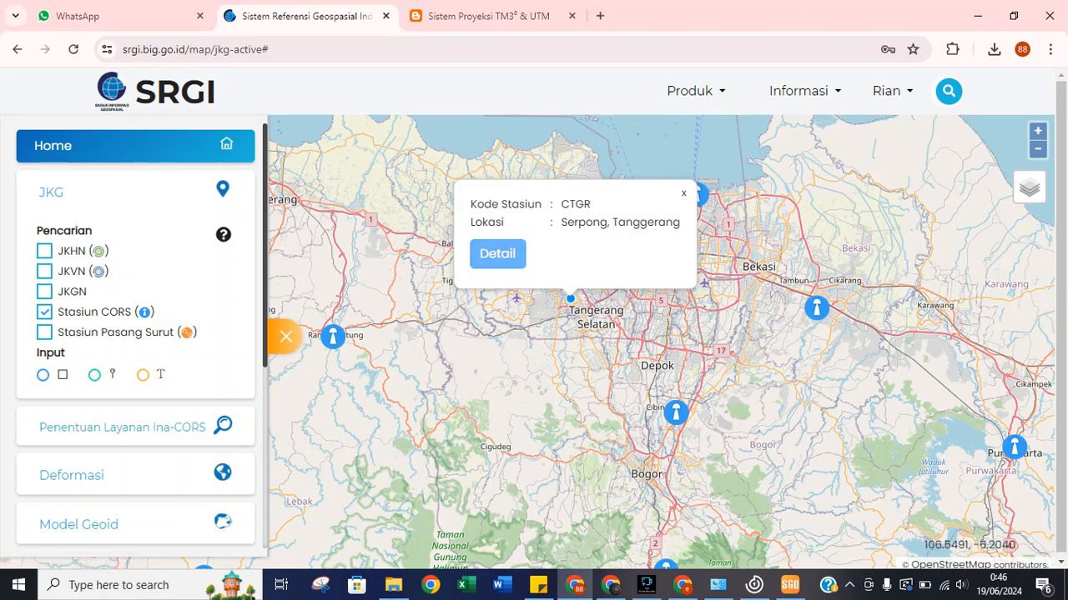
{"action": "left_click", "coordinate": [497, 254]}
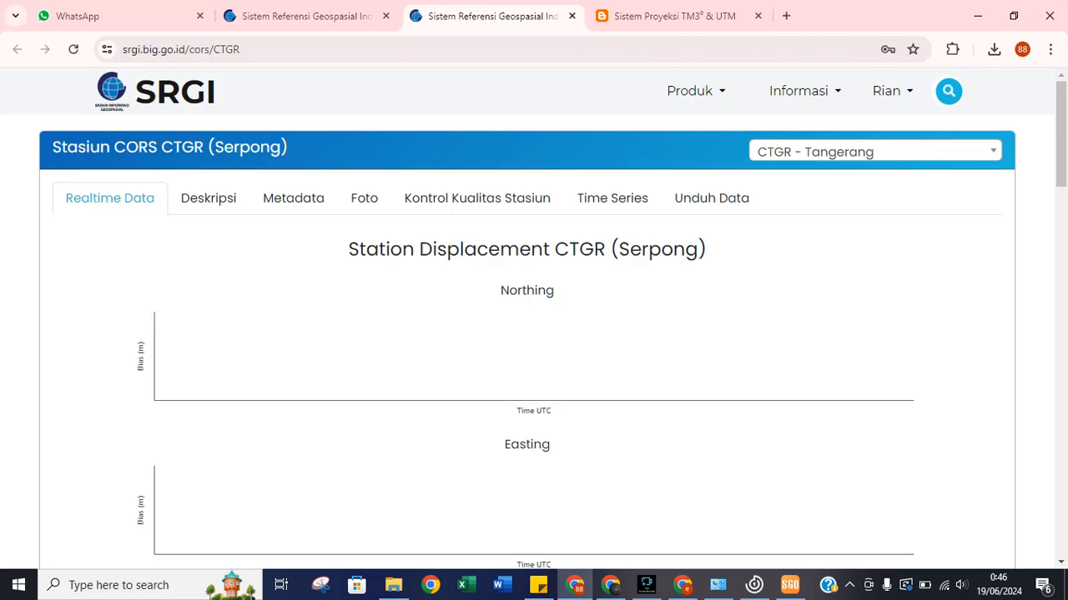
Review CTGR's displacement, wet delay and satellite-count charts, then show its Deskripsi tab.
{"action": "scroll", "coordinate": [533, 317], "scroll_direction": "down", "scroll_amount": 2}
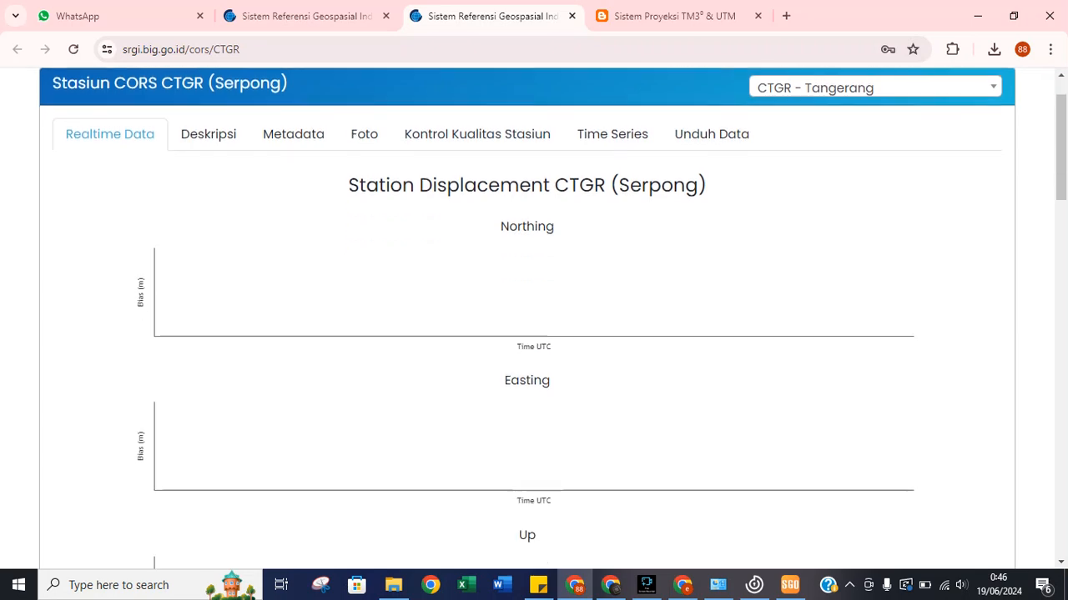
{"action": "scroll", "coordinate": [534, 317], "scroll_direction": "up", "scroll_amount": 2}
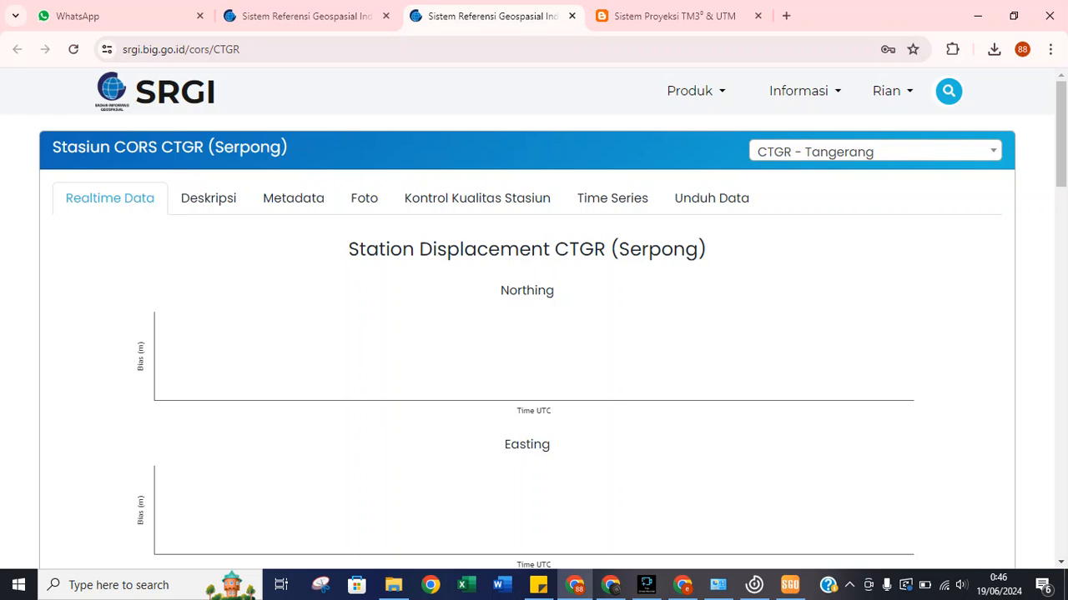
{"action": "scroll", "coordinate": [534, 317], "scroll_direction": "down", "scroll_amount": 2}
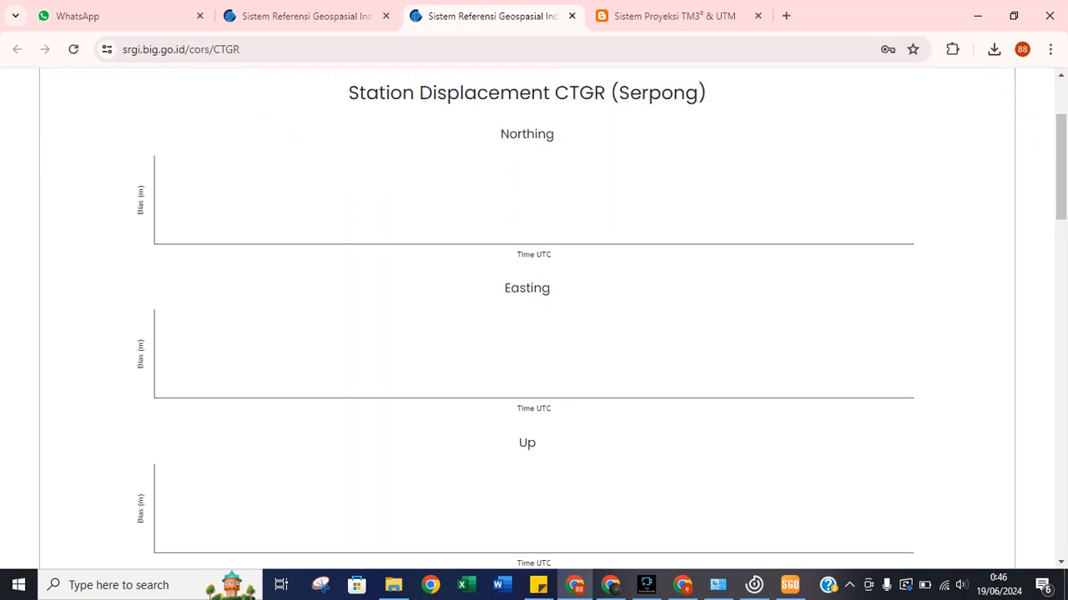
{"action": "scroll", "coordinate": [533, 317], "scroll_direction": "down", "scroll_amount": 2}
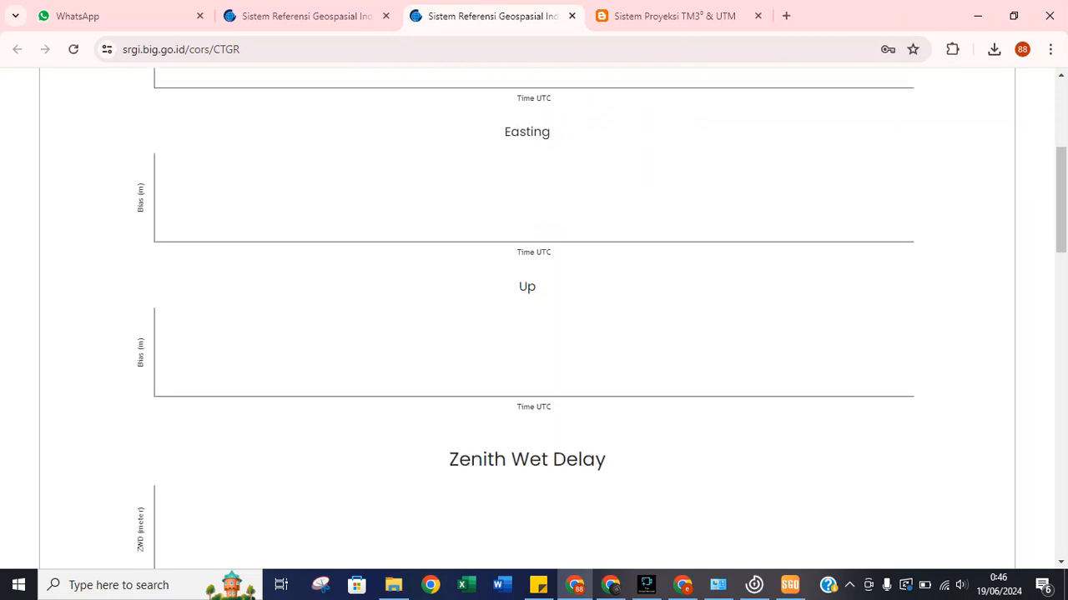
{"action": "scroll", "coordinate": [533, 317], "scroll_direction": "down", "scroll_amount": 5}
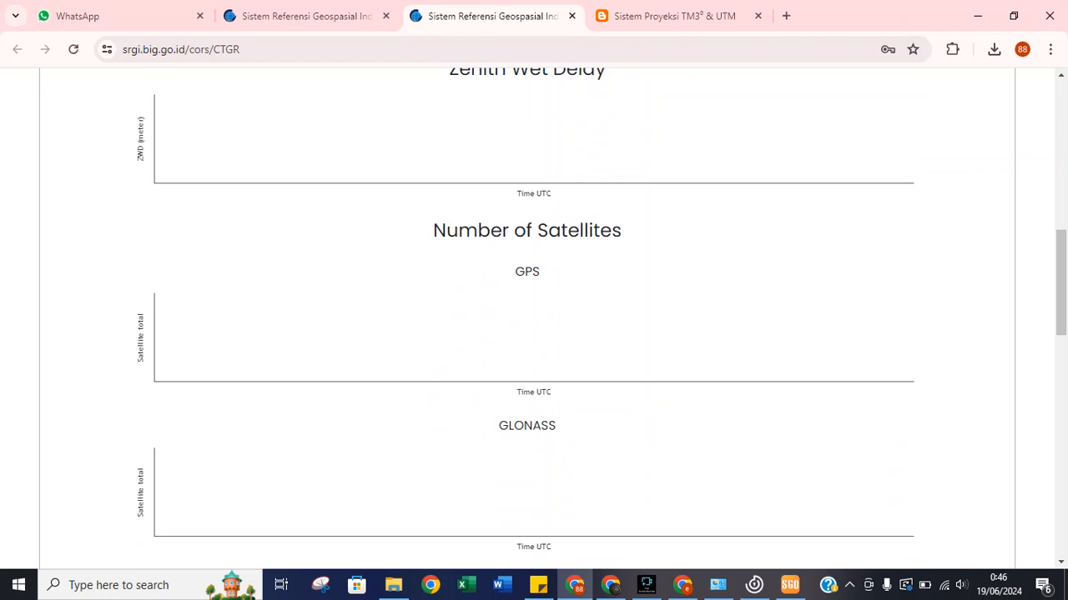
{"action": "scroll", "coordinate": [534, 317], "scroll_direction": "down", "scroll_amount": 2}
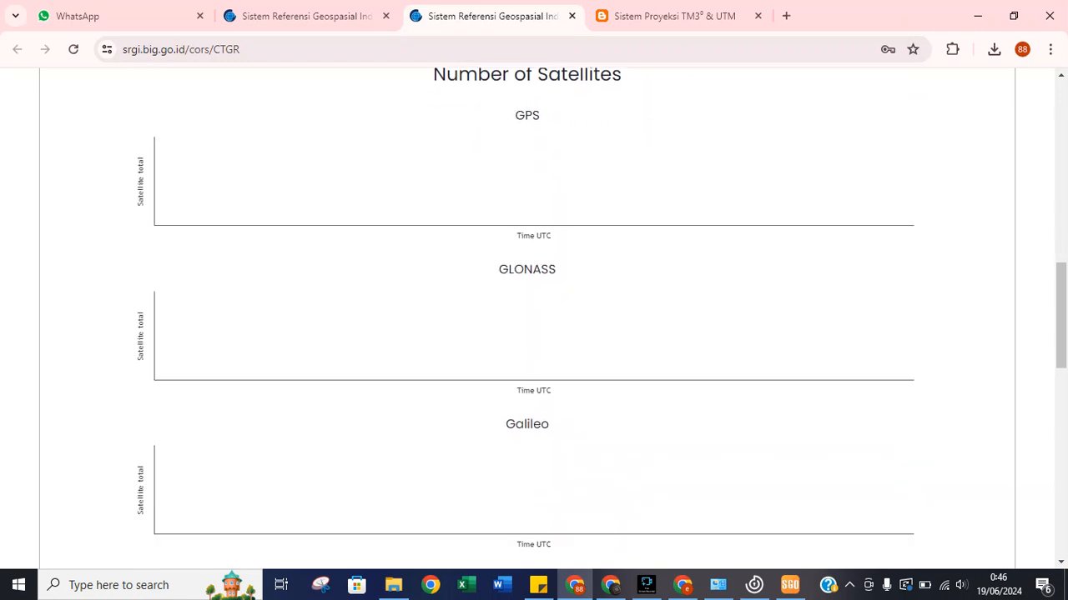
{"action": "scroll", "coordinate": [534, 317], "scroll_direction": "down", "scroll_amount": 3}
{"action": "scroll", "coordinate": [534, 317], "scroll_direction": "up", "scroll_amount": 4}
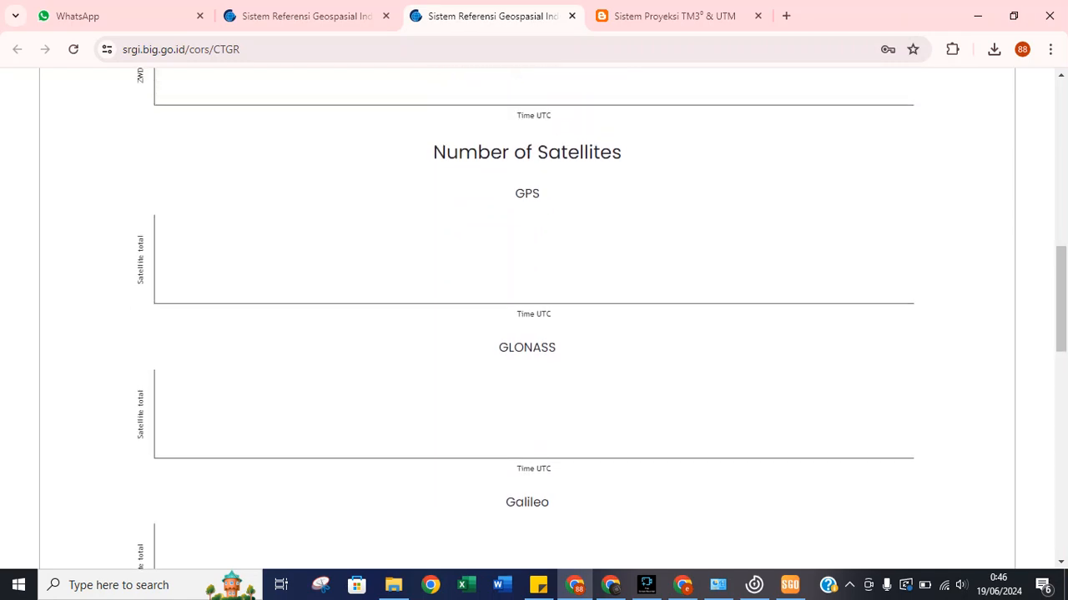
{"action": "scroll", "coordinate": [534, 317], "scroll_direction": "down", "scroll_amount": 2}
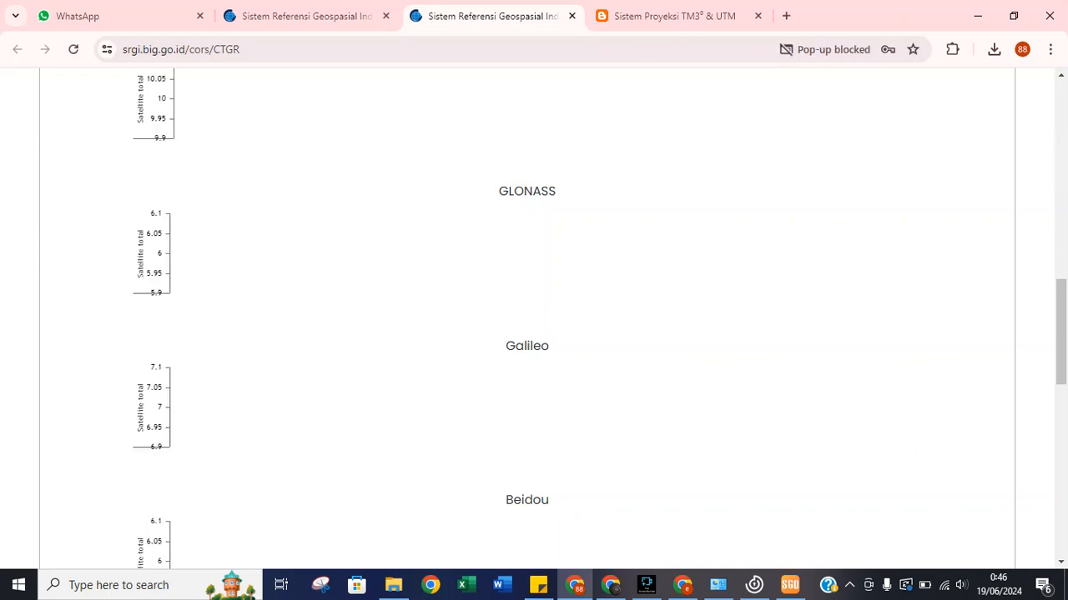
{"action": "scroll", "coordinate": [534, 317], "scroll_direction": "down", "scroll_amount": 2}
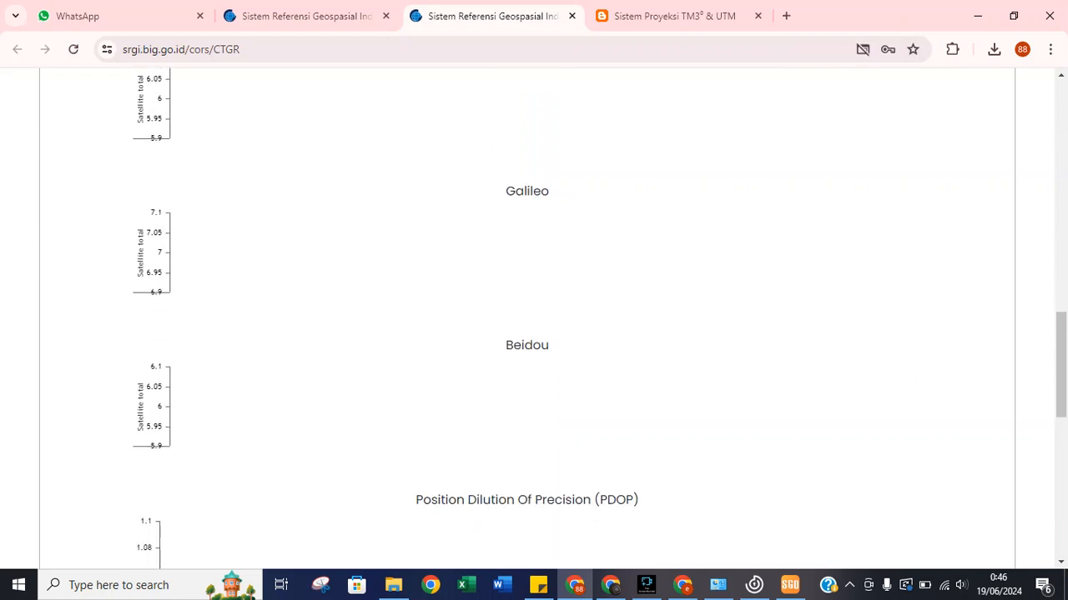
{"action": "scroll", "coordinate": [533, 317], "scroll_direction": "down", "scroll_amount": 1}
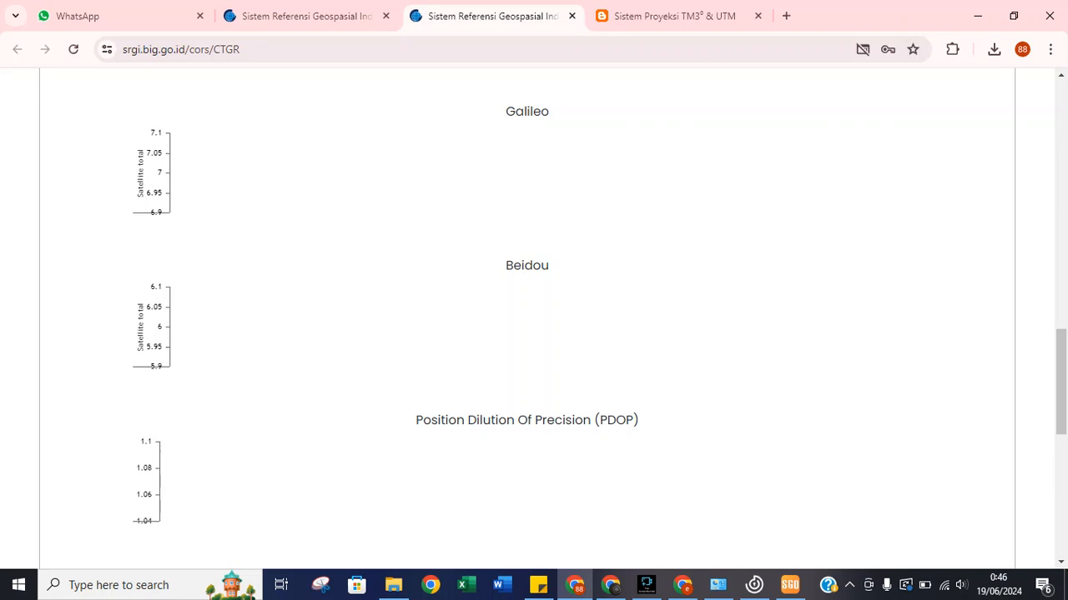
{"action": "scroll", "coordinate": [534, 317], "scroll_direction": "down", "scroll_amount": 2}
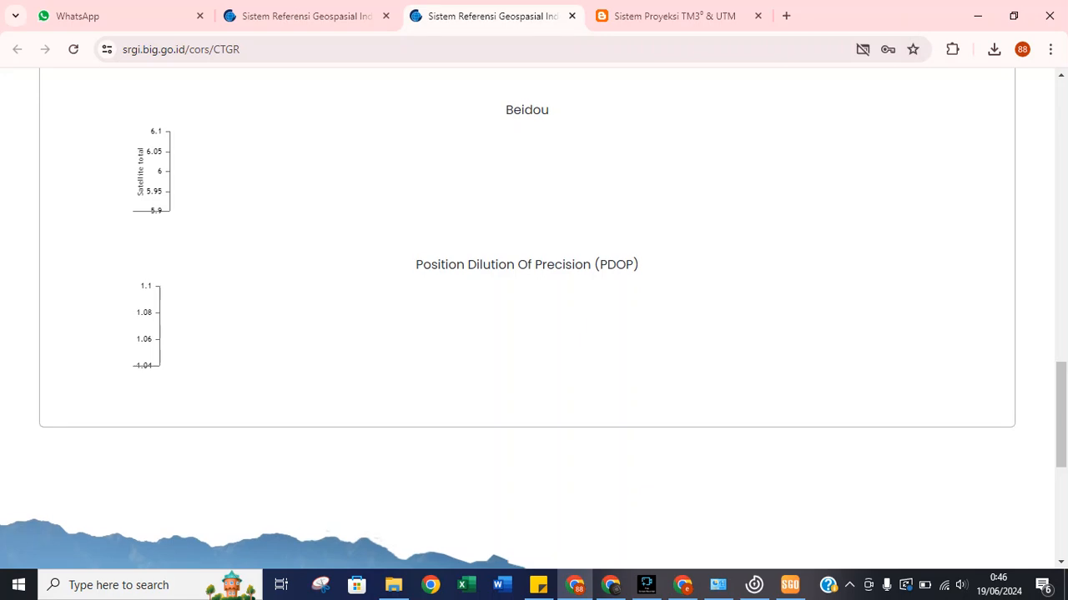
{"action": "scroll", "coordinate": [534, 317], "scroll_direction": "up", "scroll_amount": 10}
{"action": "scroll", "coordinate": [600, 442], "scroll_direction": "up", "scroll_amount": 1}
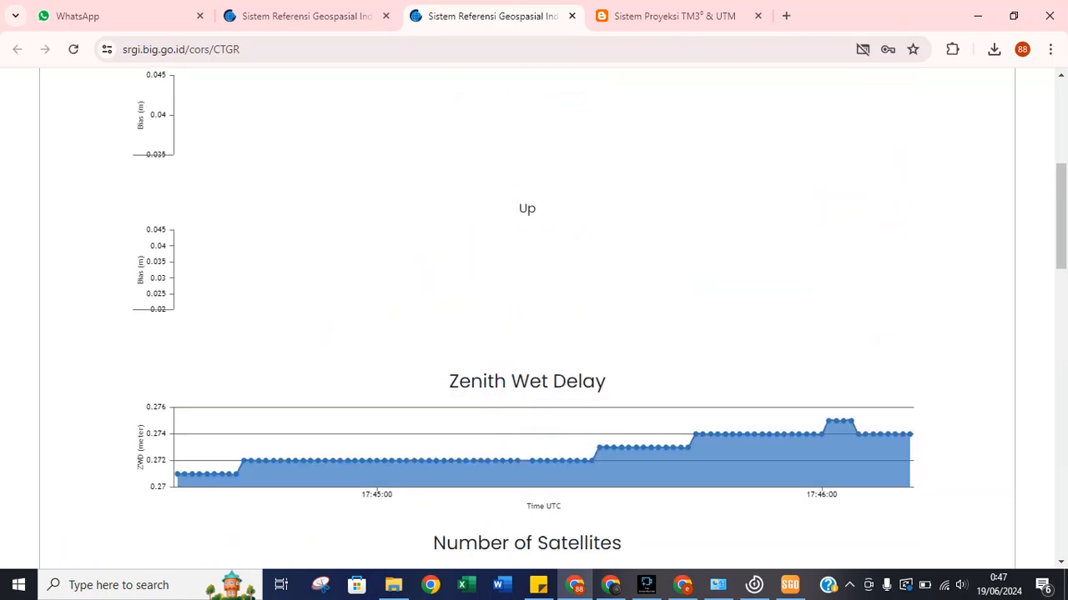
{"action": "scroll", "coordinate": [534, 317], "scroll_direction": "up", "scroll_amount": 5}
{"action": "left_click", "coordinate": [208, 198]}
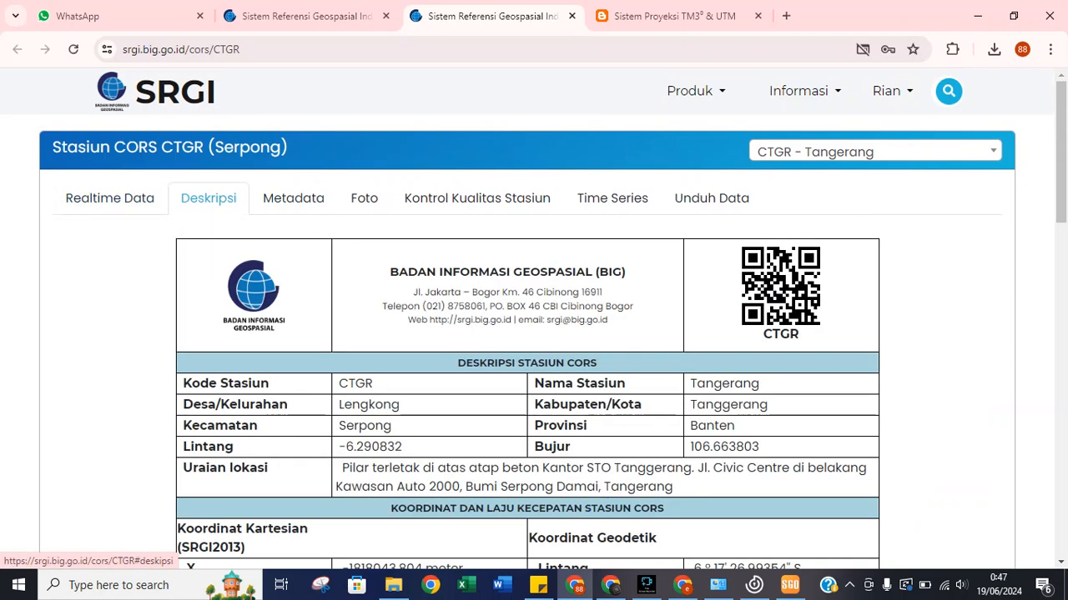
Download the CTGR Deskripsi page as CORS_CTGR.pdf (476 KB), then switch to the Metadata tab.
{"action": "scroll", "coordinate": [208, 197], "scroll_direction": "down", "scroll_amount": 1}
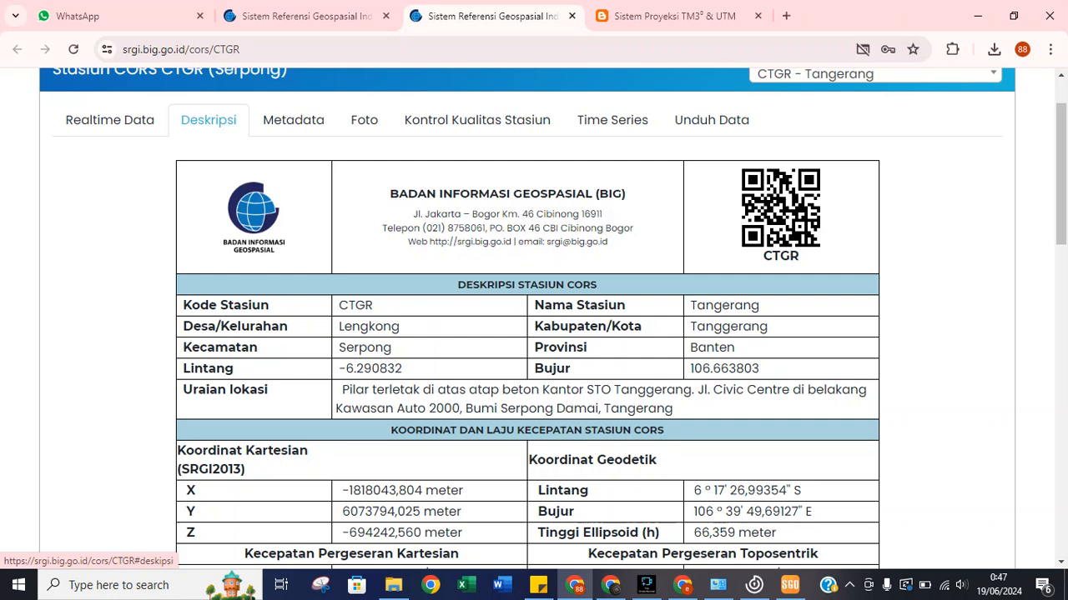
{"action": "scroll", "coordinate": [208, 198], "scroll_direction": "down", "scroll_amount": 1}
{"action": "scroll", "coordinate": [534, 317], "scroll_direction": "down", "scroll_amount": 1}
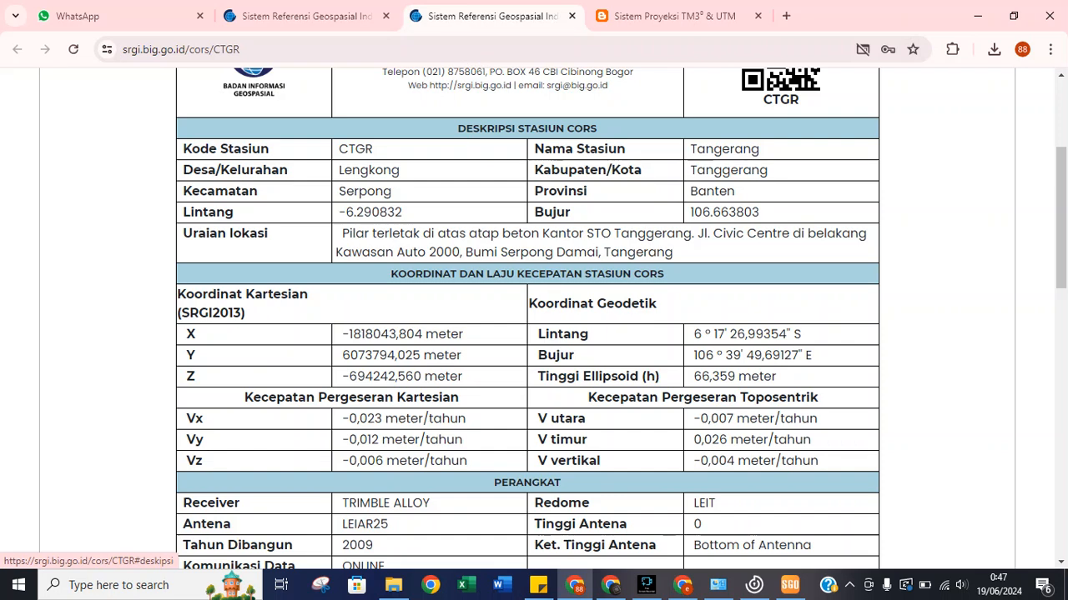
{"action": "scroll", "coordinate": [534, 317], "scroll_direction": "down", "scroll_amount": 3}
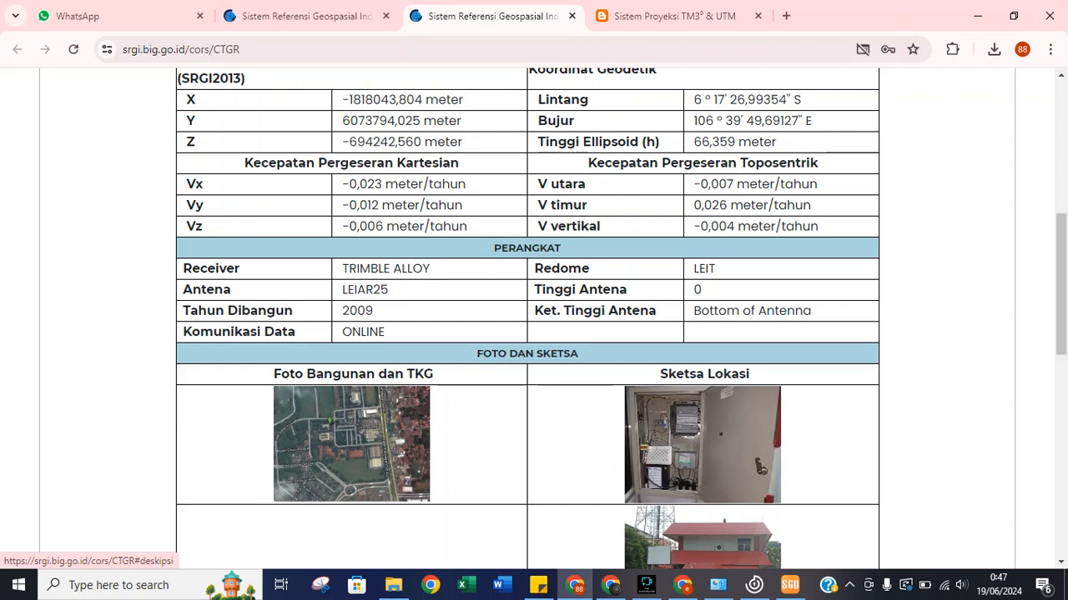
{"action": "scroll", "coordinate": [533, 317], "scroll_direction": "up", "scroll_amount": 1}
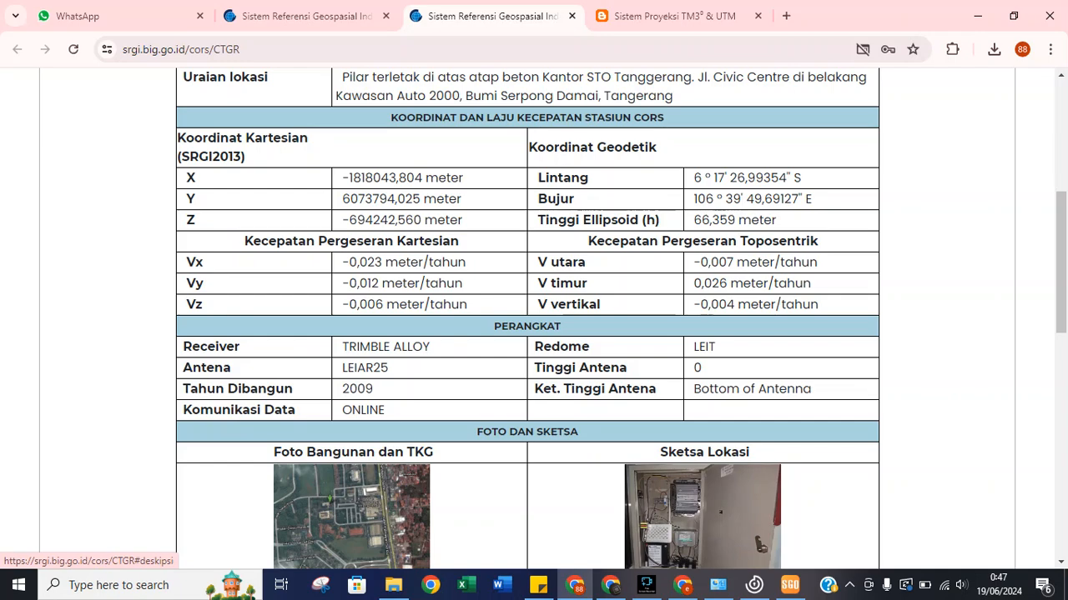
{"action": "scroll", "coordinate": [534, 317], "scroll_direction": "up", "scroll_amount": 1}
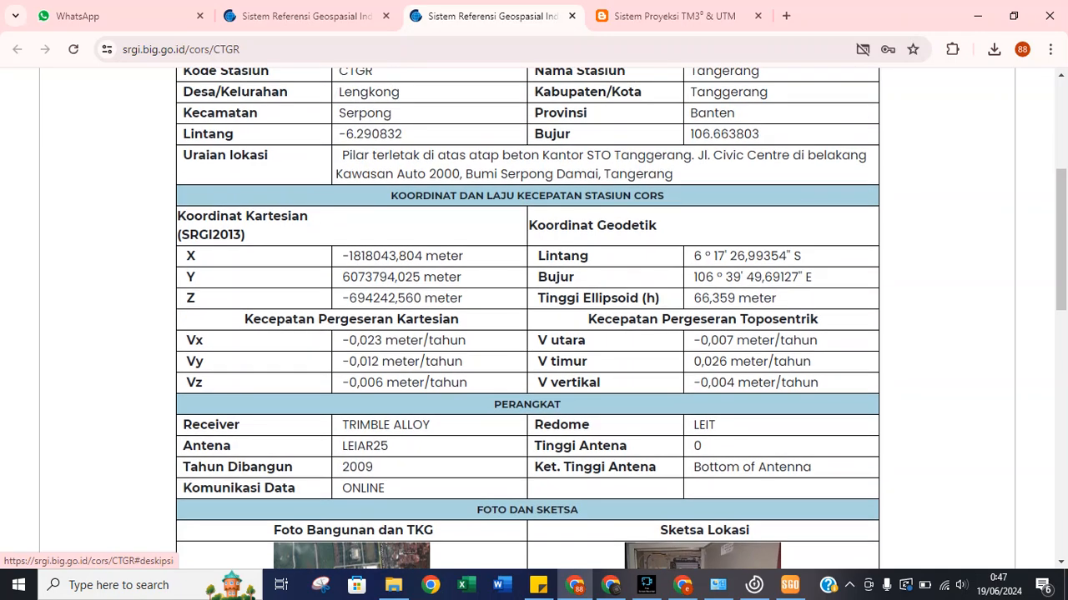
{"action": "scroll", "coordinate": [533, 317], "scroll_direction": "down", "scroll_amount": 6}
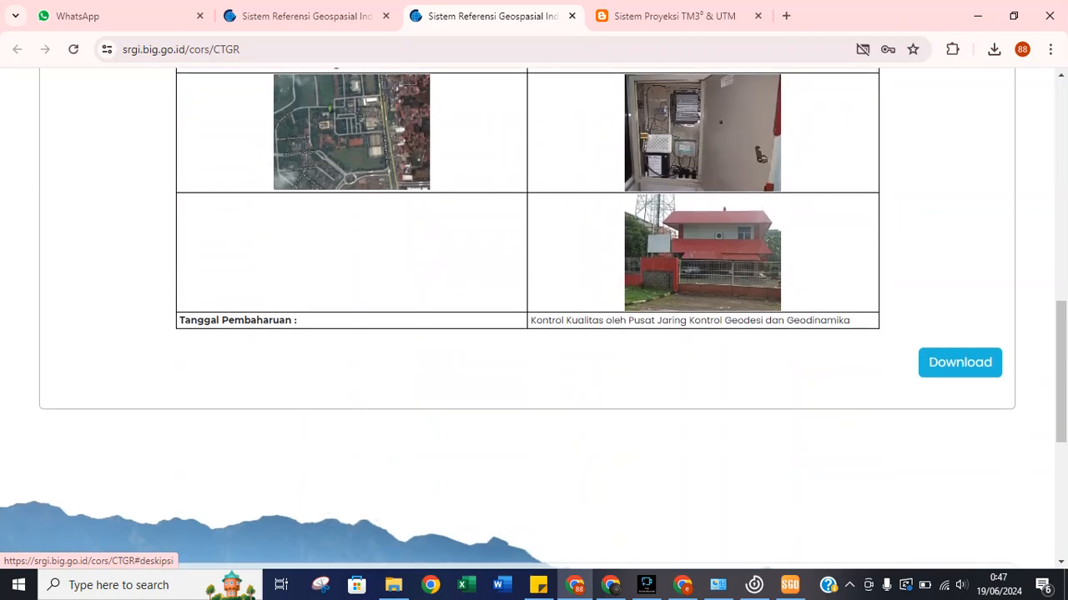
{"action": "scroll", "coordinate": [534, 317], "scroll_direction": "up", "scroll_amount": 5}
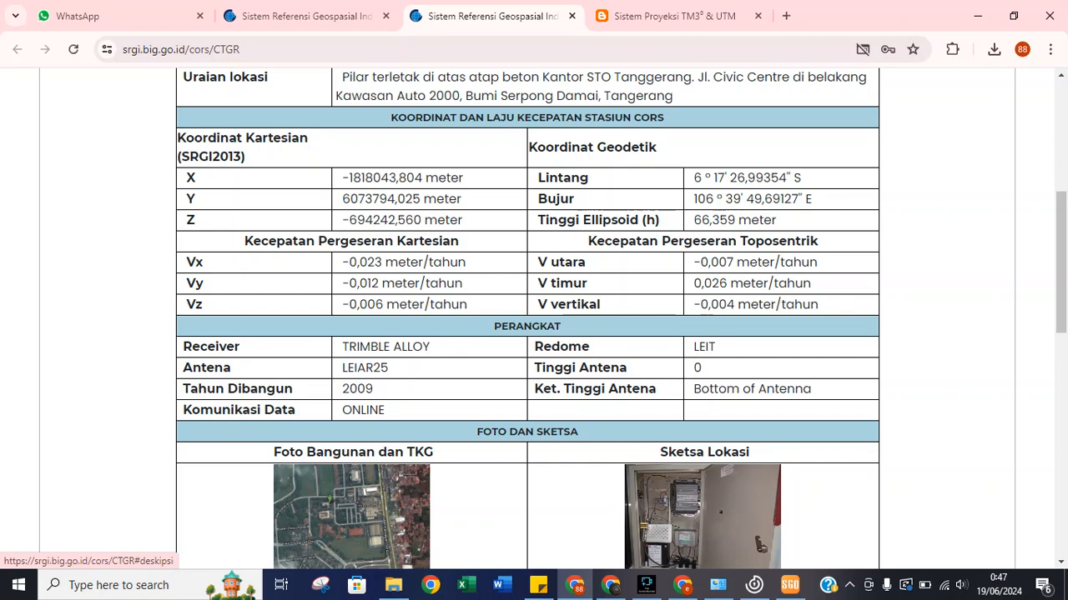
{"action": "scroll", "coordinate": [527, 317], "scroll_direction": "down", "scroll_amount": 1}
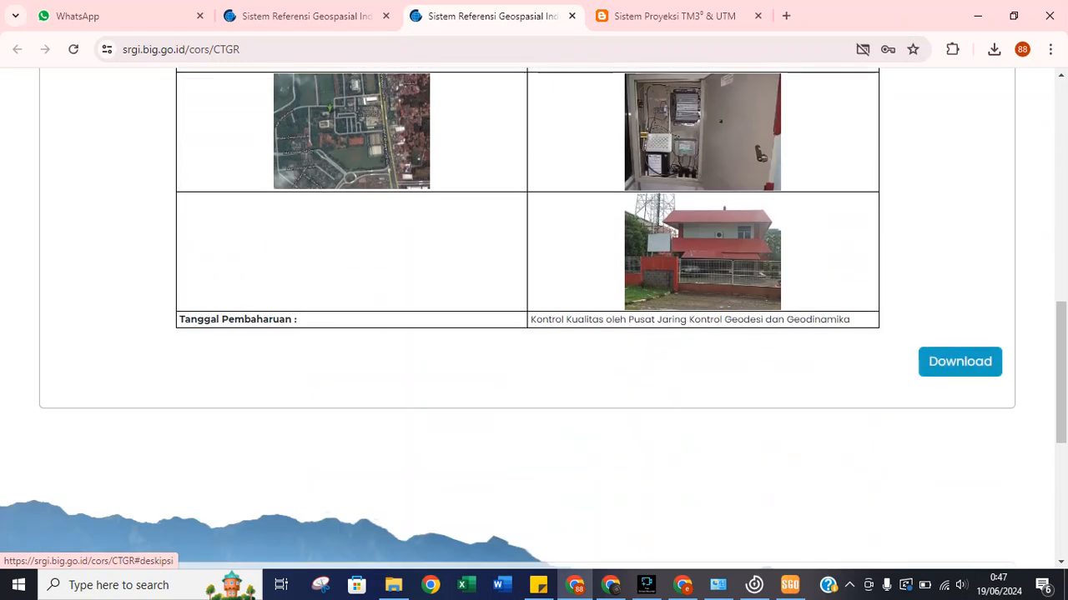
{"action": "left_click", "coordinate": [959, 361]}
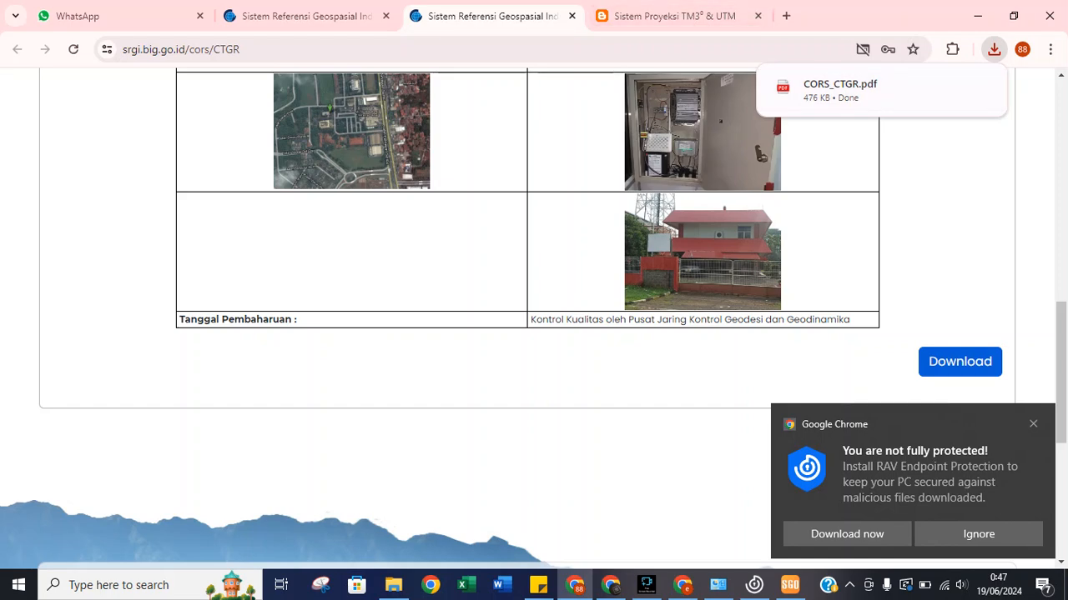
{"action": "scroll", "coordinate": [534, 317], "scroll_direction": "up", "scroll_amount": 10}
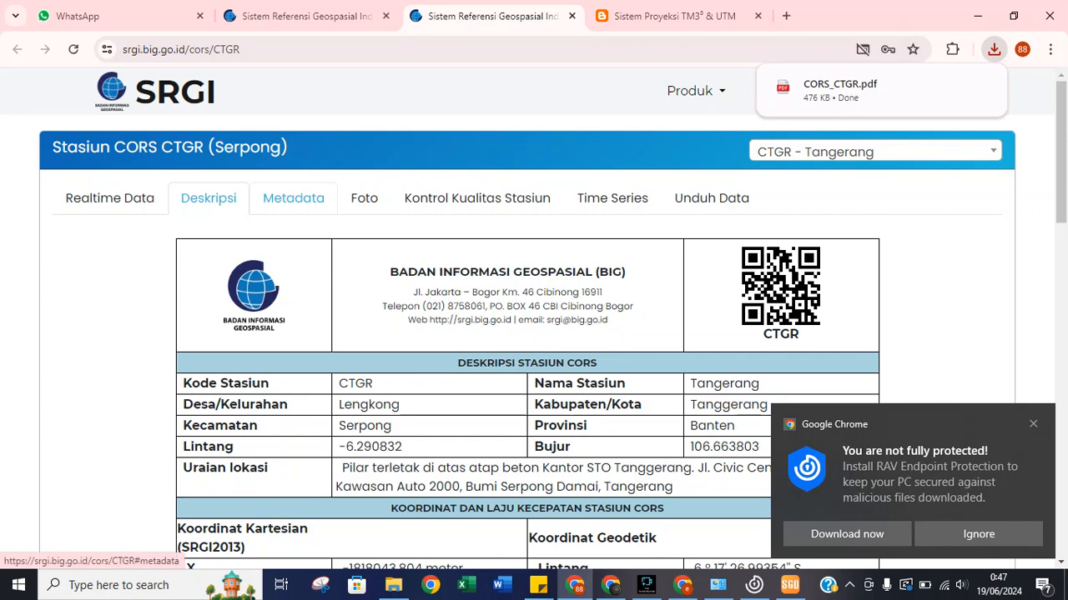
{"action": "left_click", "coordinate": [292, 198]}
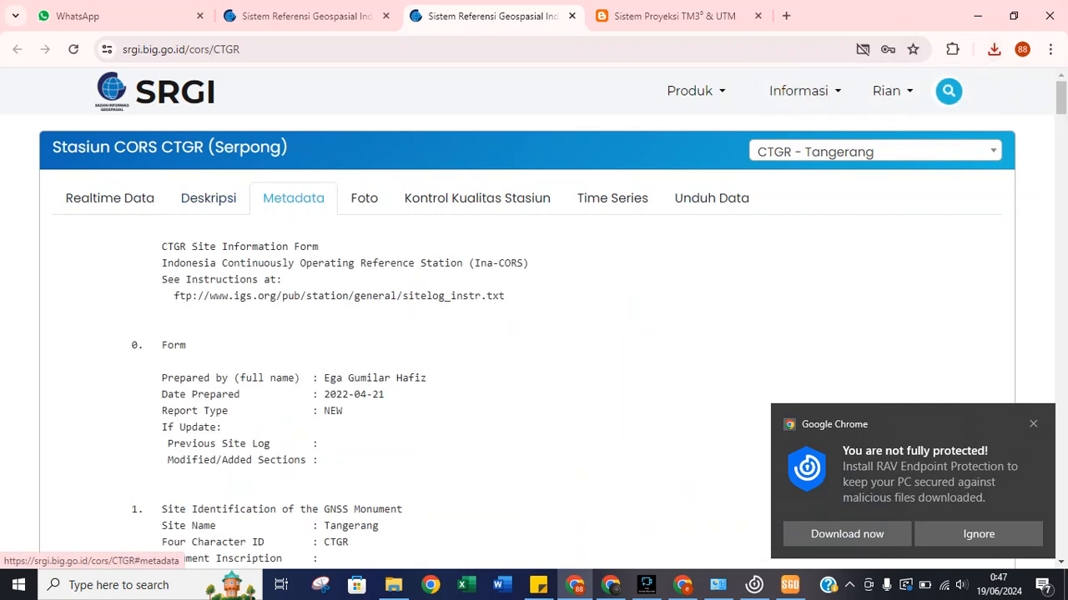
Select the CTGR site log from 'CTGR Site Information Form' to the end and copy it.
{"action": "scroll", "coordinate": [534, 333], "scroll_direction": "down", "scroll_amount": 1}
{"action": "scroll", "coordinate": [534, 334], "scroll_direction": "down", "scroll_amount": 1}
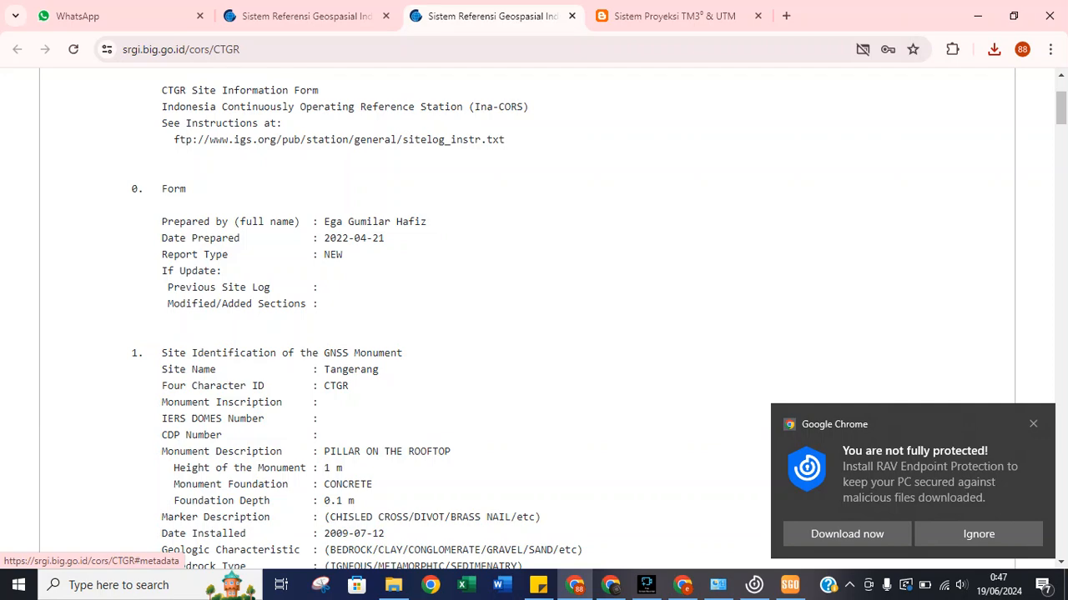
{"action": "scroll", "coordinate": [534, 334], "scroll_direction": "up", "scroll_amount": 2}
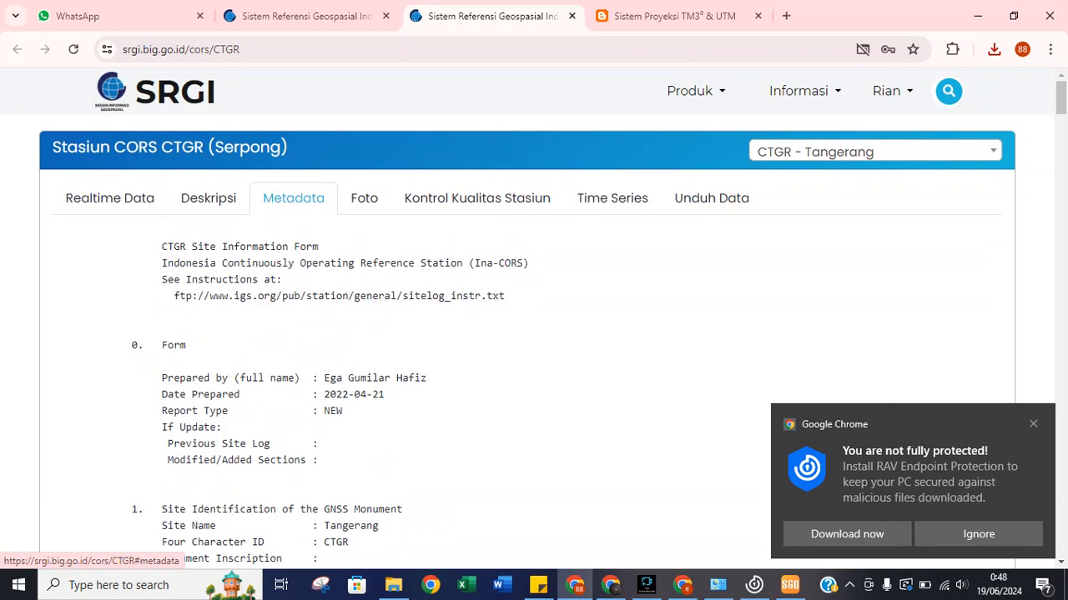
{"action": "left_click_drag", "start_coordinate": [157, 246], "coordinate": [457, 447]}
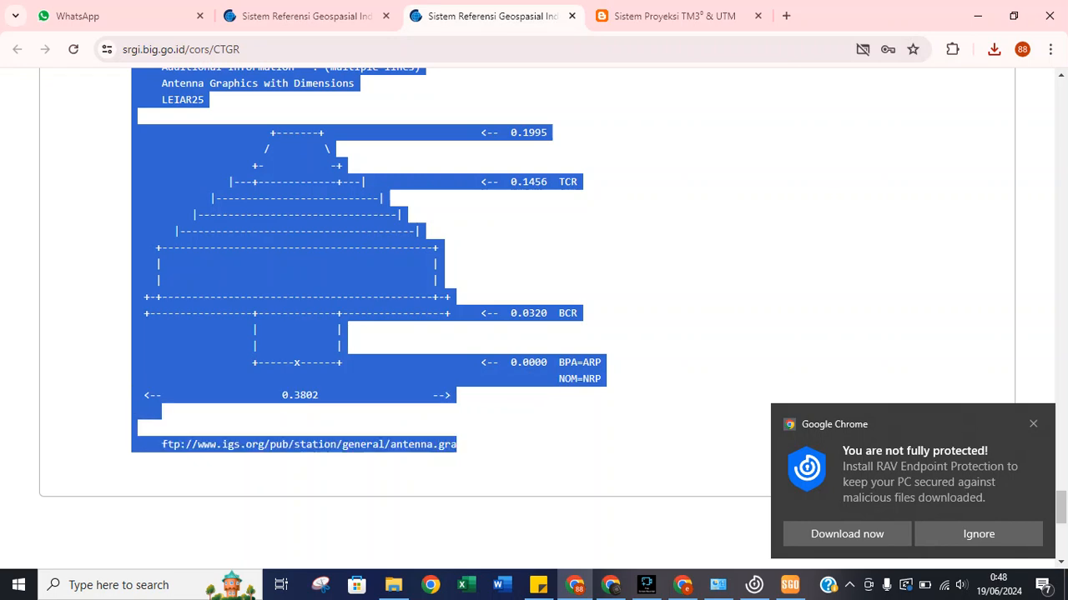
{"action": "right_click", "coordinate": [284, 264]}
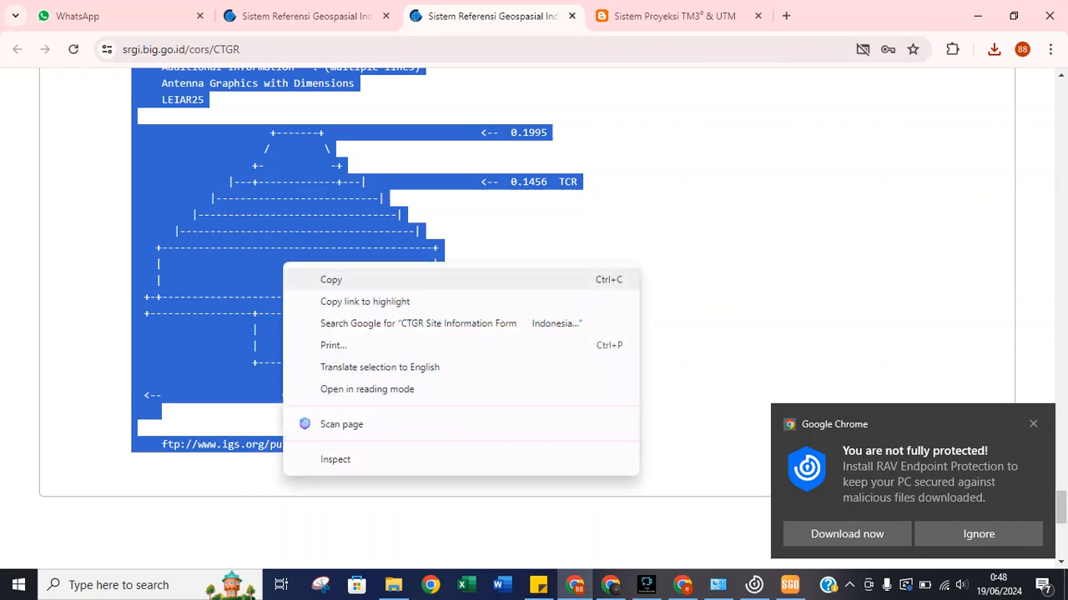
{"action": "left_click", "coordinate": [332, 280]}
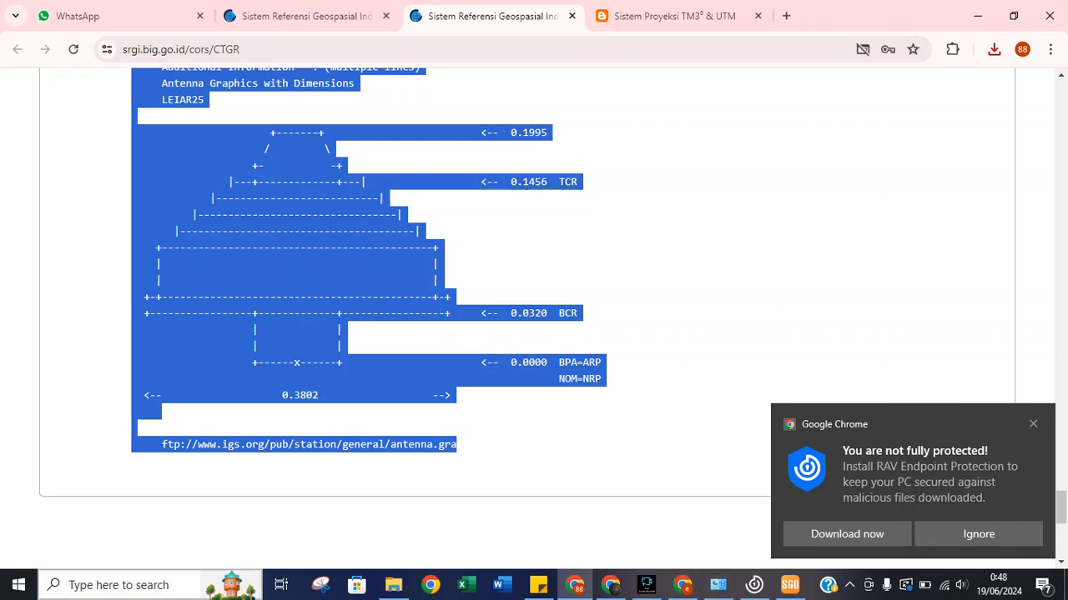
{"action": "left_click", "coordinate": [68, 585]}
Paste the copied CTGR site log into a new untitled Notepad document and return to Chrome.
{"action": "type", "text": "not"}
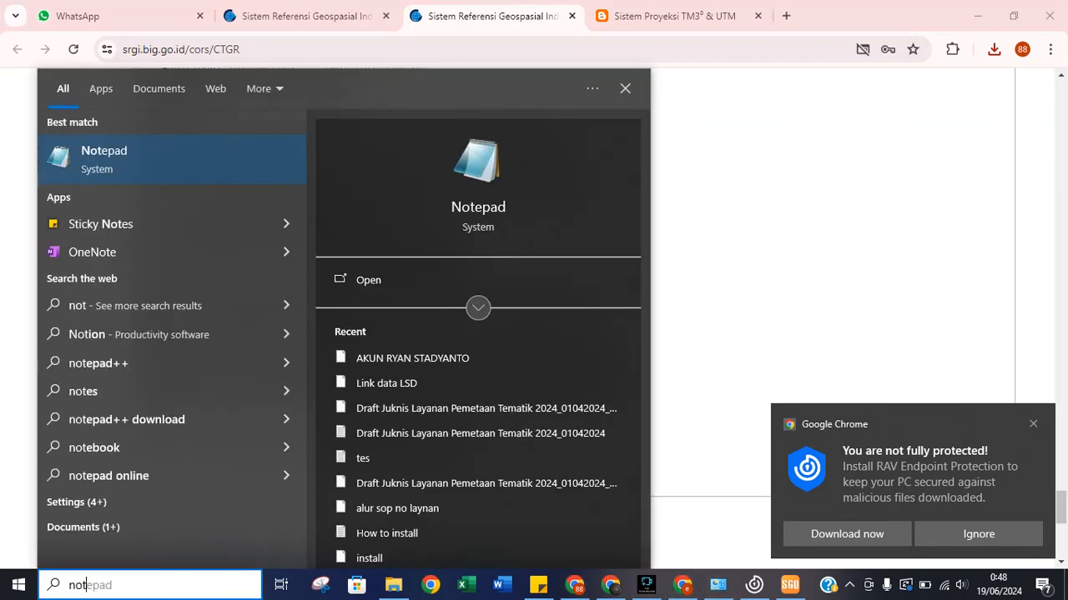
{"action": "key", "text": "Return"}
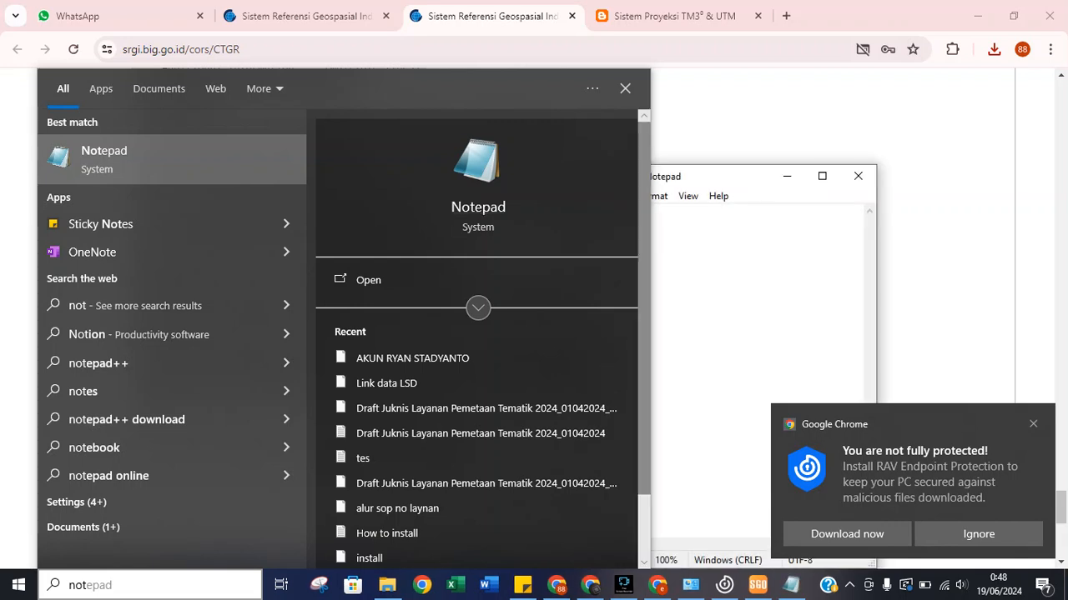
{"action": "key", "text": "ctrl+v"}
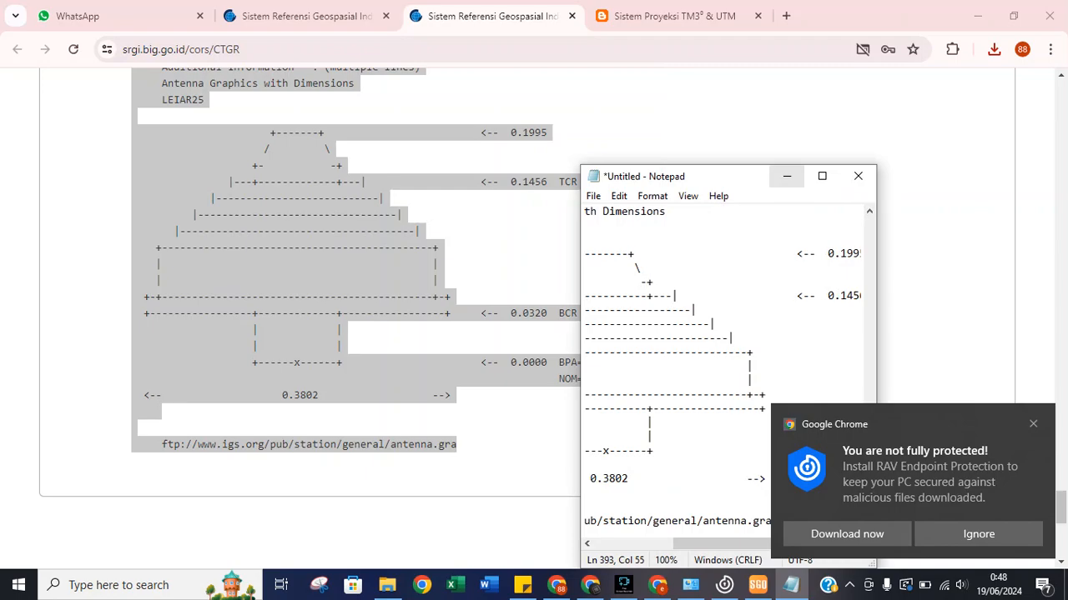
{"action": "left_click", "coordinate": [786, 176]}
{"action": "scroll", "coordinate": [501, 317], "scroll_direction": "up", "scroll_amount": 10}
{"action": "scroll", "coordinate": [500, 317], "scroll_direction": "up", "scroll_amount": 20}
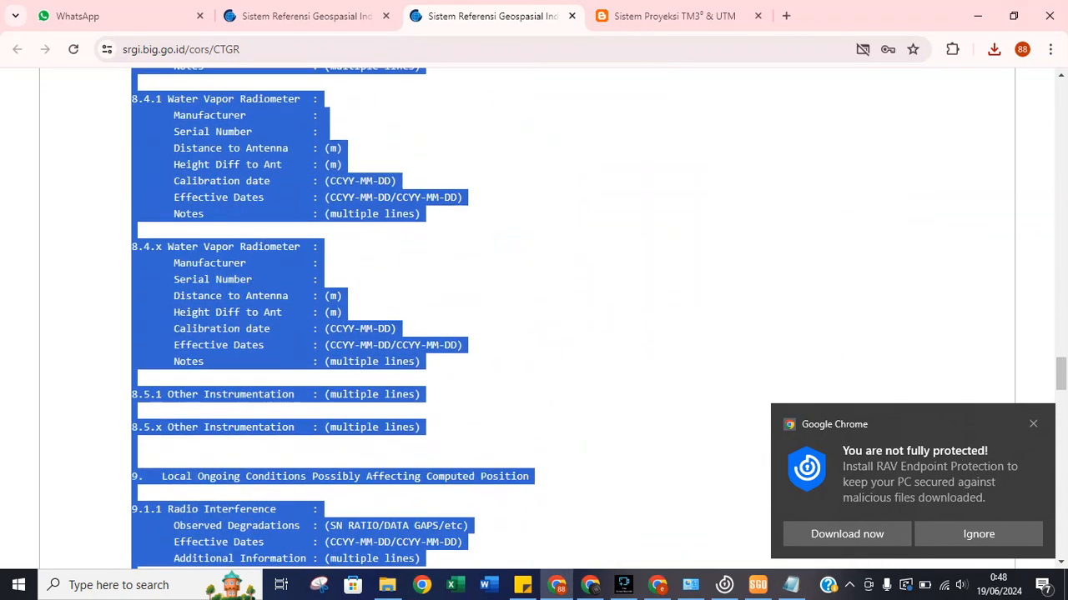
{"action": "scroll", "coordinate": [500, 317], "scroll_direction": "up", "scroll_amount": 10}
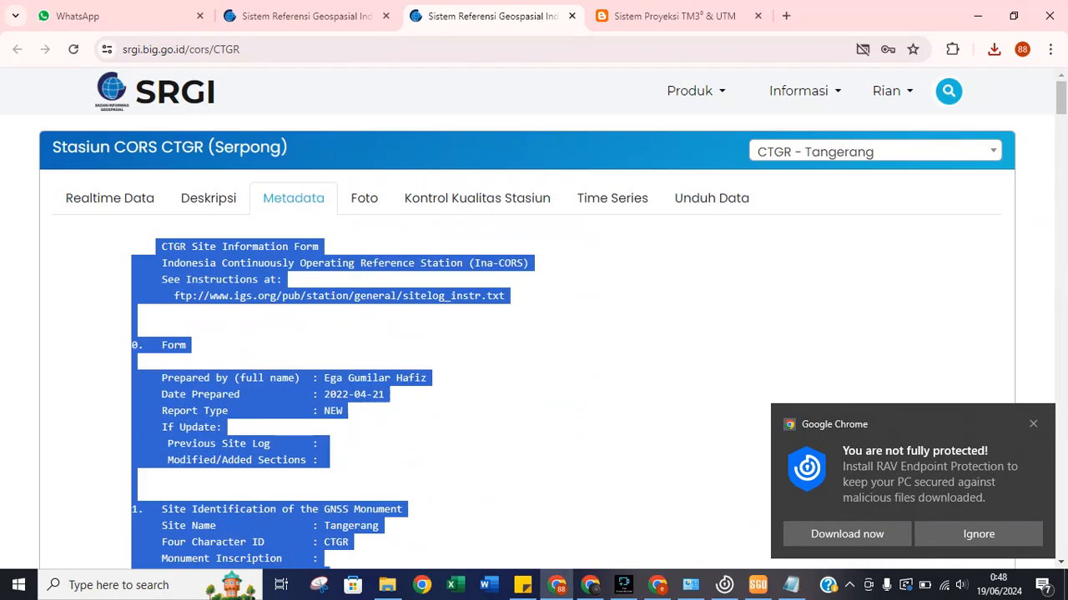
Check the Kontrol Kualitas Stasiun Sky-Plot and Phase Residual plots (no data), then view Time Series.
{"action": "left_click", "coordinate": [542, 333]}
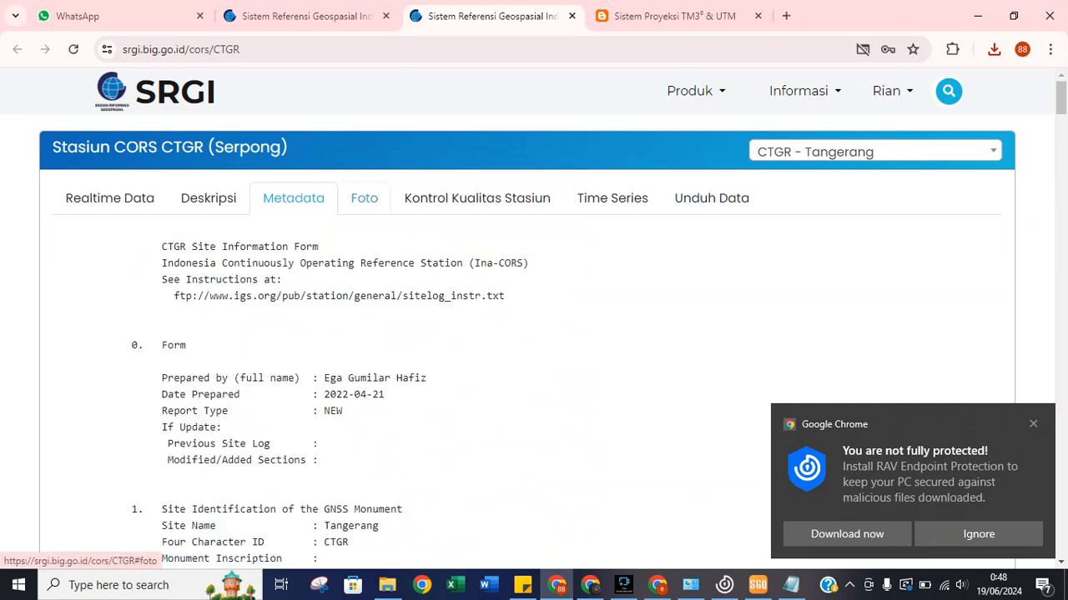
{"action": "left_click", "coordinate": [477, 198]}
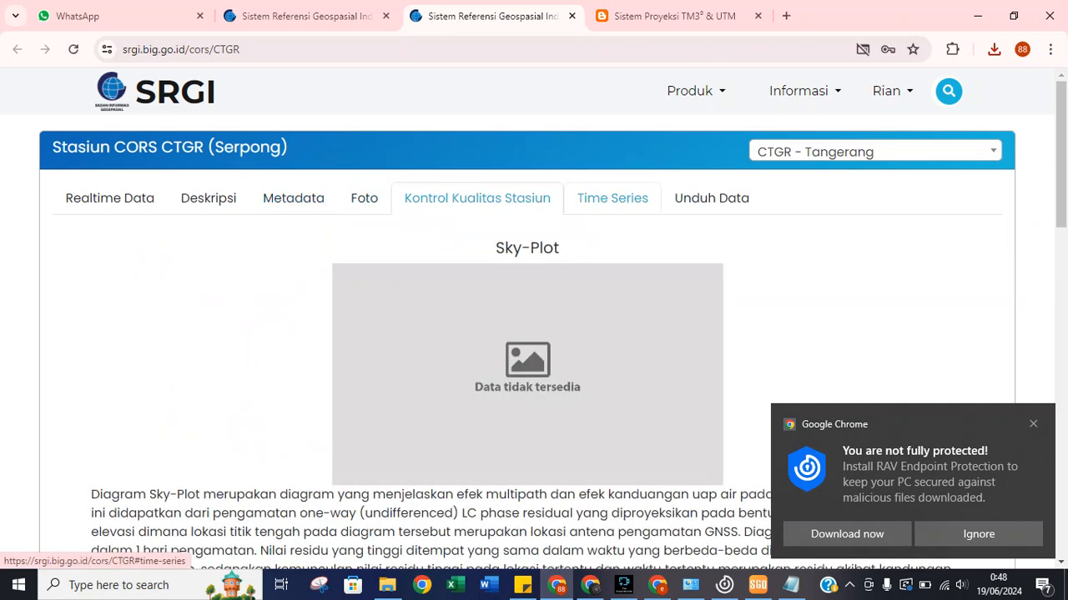
{"action": "scroll", "coordinate": [534, 334], "scroll_direction": "down", "scroll_amount": 1}
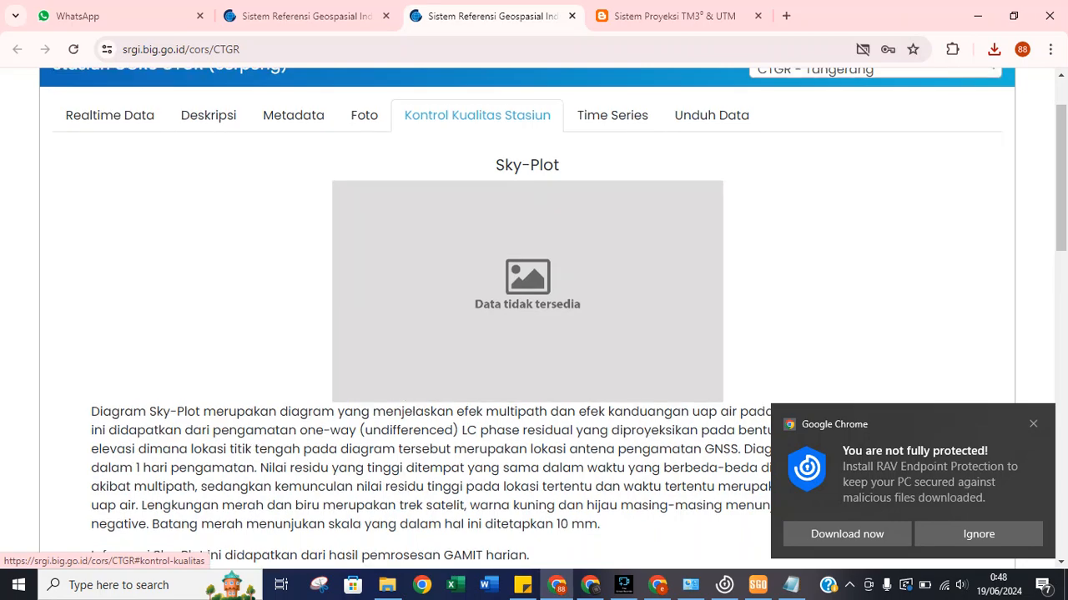
{"action": "scroll", "coordinate": [534, 334], "scroll_direction": "down", "scroll_amount": 1}
{"action": "scroll", "coordinate": [534, 333], "scroll_direction": "down", "scroll_amount": 5}
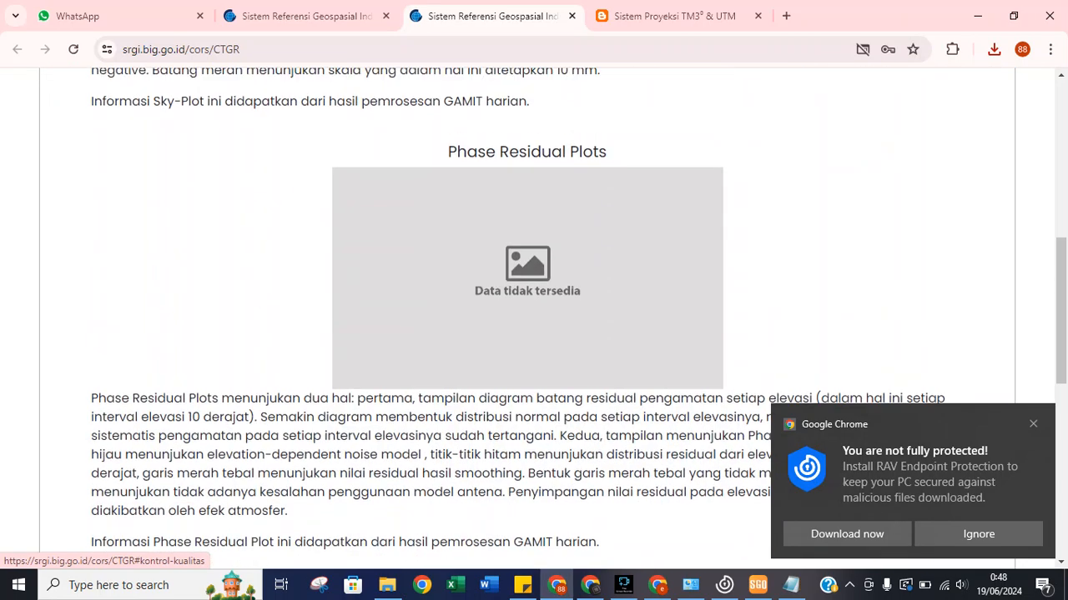
{"action": "scroll", "coordinate": [534, 334], "scroll_direction": "up", "scroll_amount": 1}
{"action": "scroll", "coordinate": [534, 334], "scroll_direction": "down", "scroll_amount": 1}
{"action": "scroll", "coordinate": [533, 333], "scroll_direction": "down", "scroll_amount": 8}
{"action": "scroll", "coordinate": [534, 334], "scroll_direction": "up", "scroll_amount": 9}
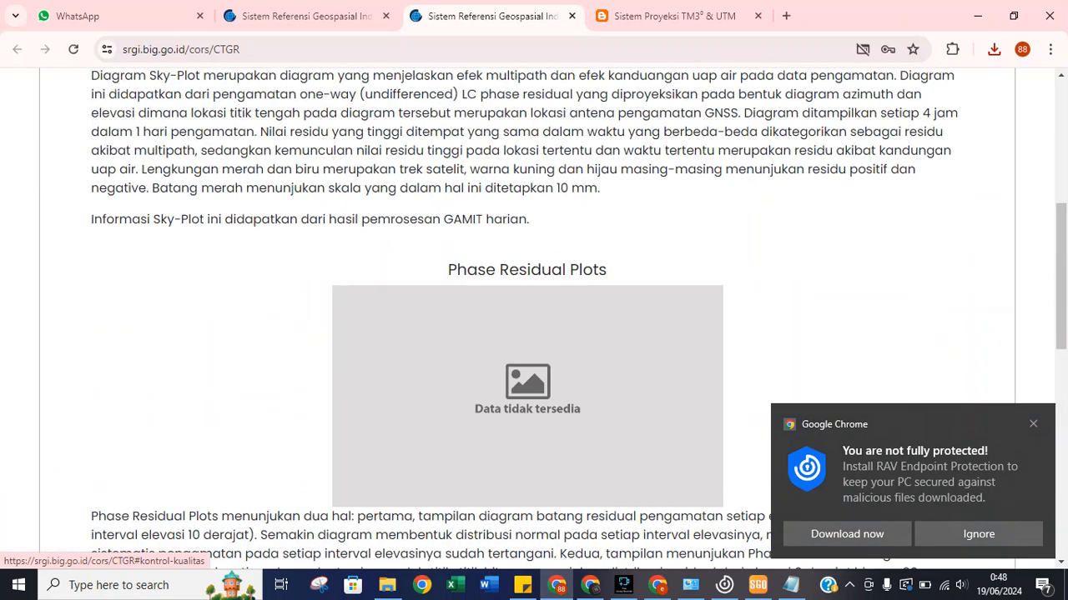
{"action": "scroll", "coordinate": [613, 200], "scroll_direction": "up", "scroll_amount": 5}
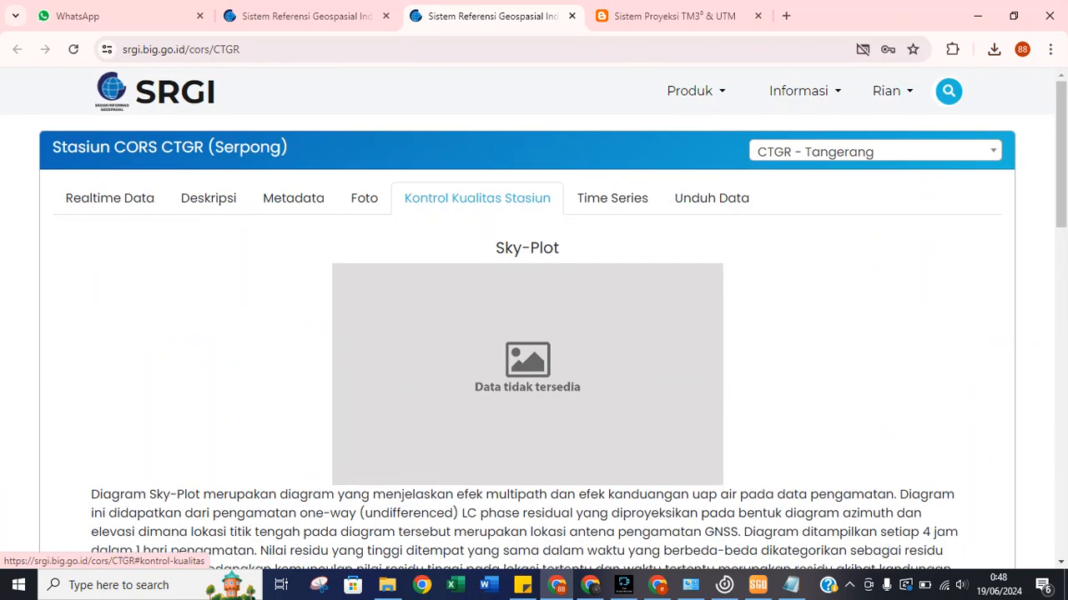
{"action": "left_click", "coordinate": [612, 198]}
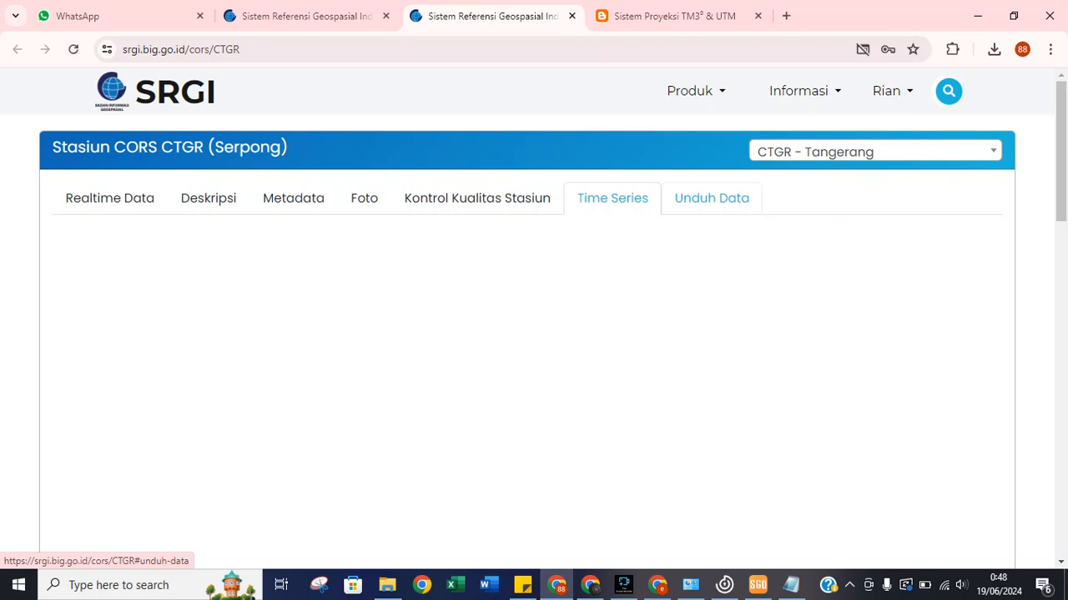
Show the Unduh Data page with CTGR's RINEX day-of-year grid for 2023 and 2024.
{"action": "left_click", "coordinate": [712, 198]}
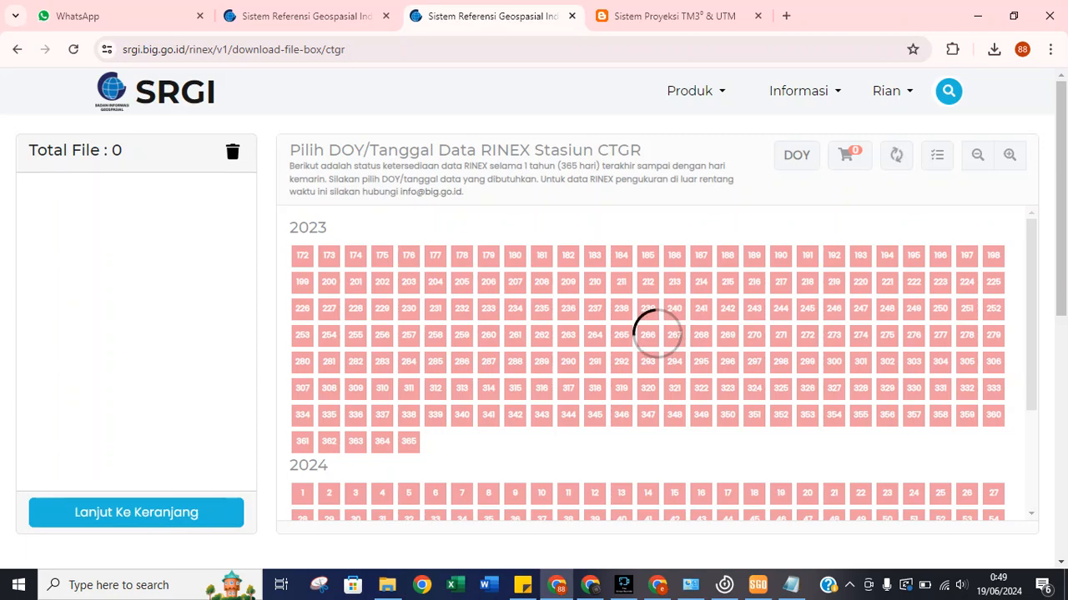
{"action": "scroll", "coordinate": [534, 334], "scroll_direction": "down", "scroll_amount": 6}
{"action": "scroll", "coordinate": [534, 334], "scroll_direction": "up", "scroll_amount": 6}
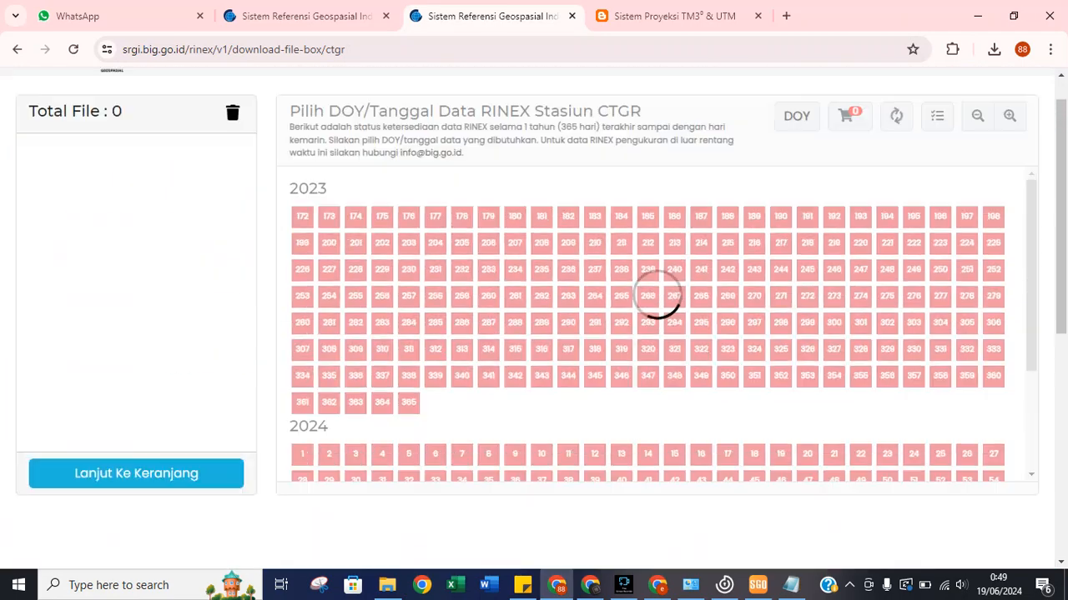
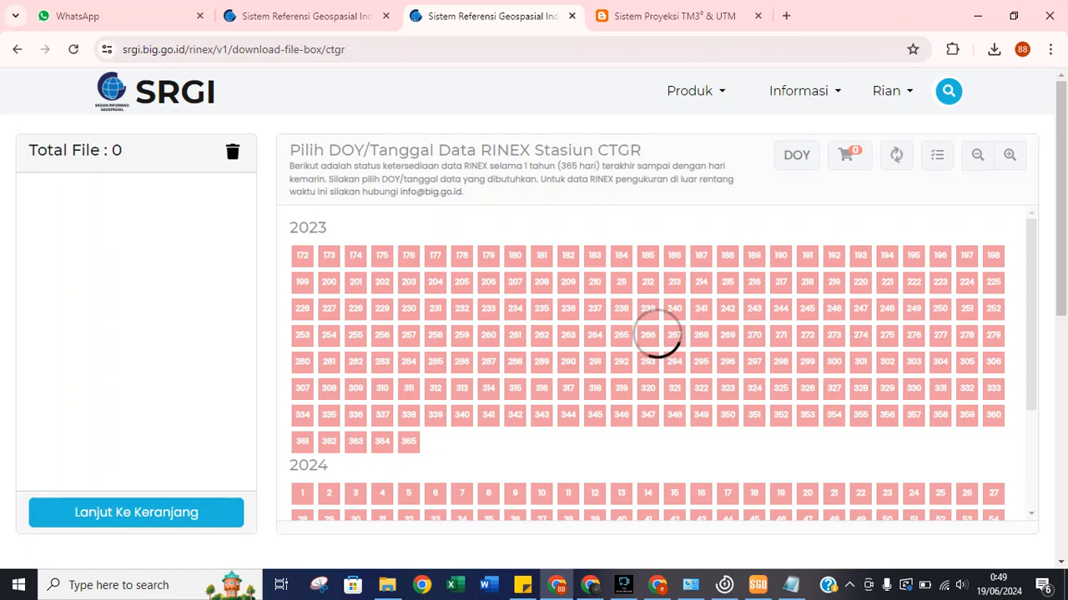
Bring the untitled Notepad notes window to the front over the CTGR RINEX download page.
{"action": "scroll", "coordinate": [534, 334], "scroll_direction": "down", "scroll_amount": 3}
{"action": "scroll", "coordinate": [534, 334], "scroll_direction": "up", "scroll_amount": 3}
{"action": "scroll", "coordinate": [534, 334], "scroll_direction": "down", "scroll_amount": 3}
{"action": "scroll", "coordinate": [534, 334], "scroll_direction": "up", "scroll_amount": 3}
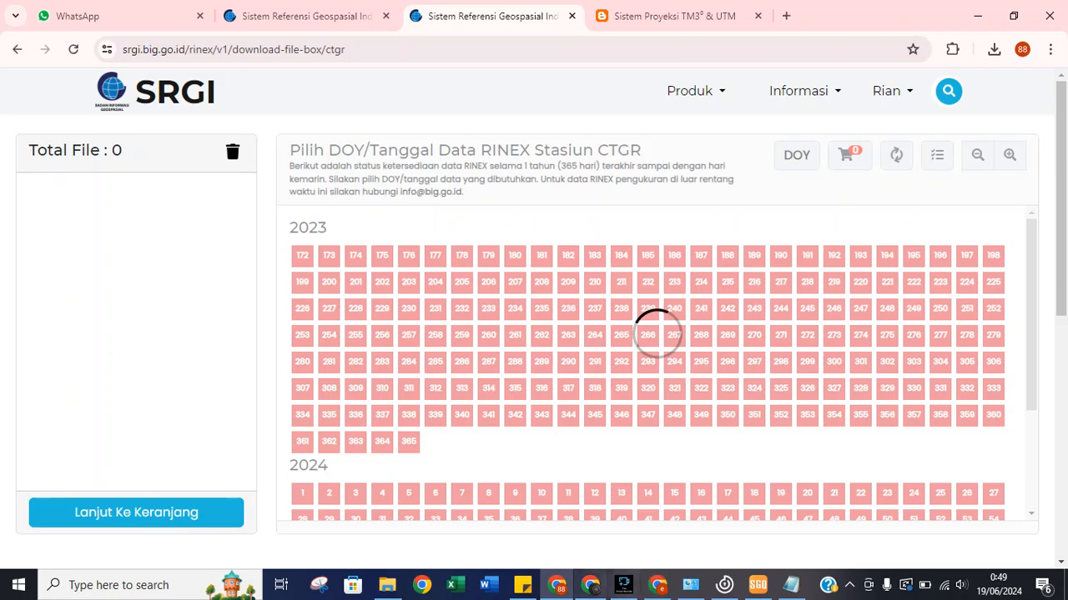
{"action": "mouse_move", "coordinate": [791, 585]}
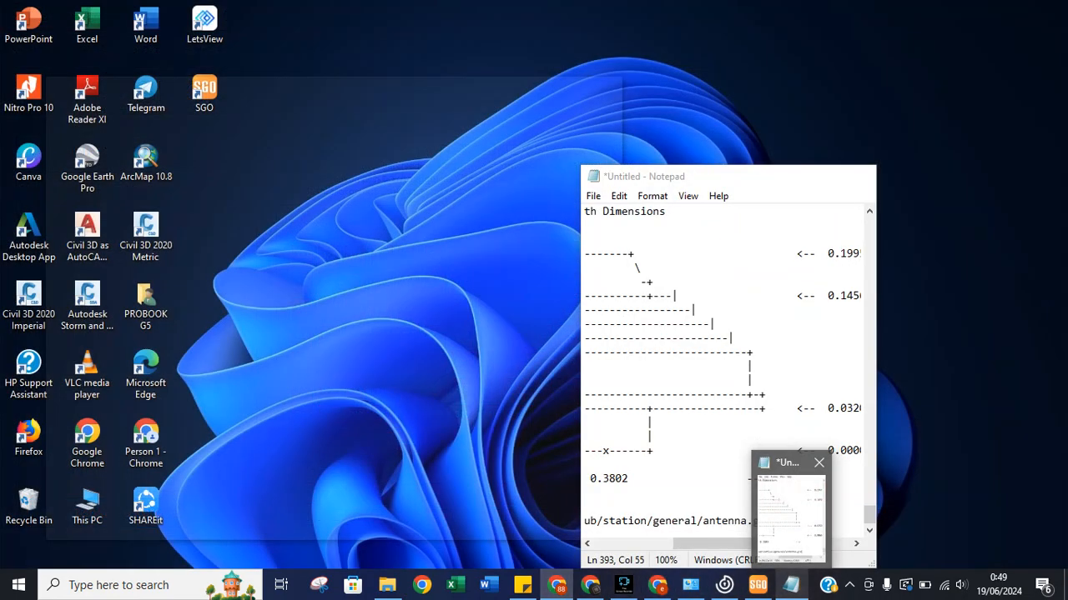
{"action": "left_click", "coordinate": [791, 508]}
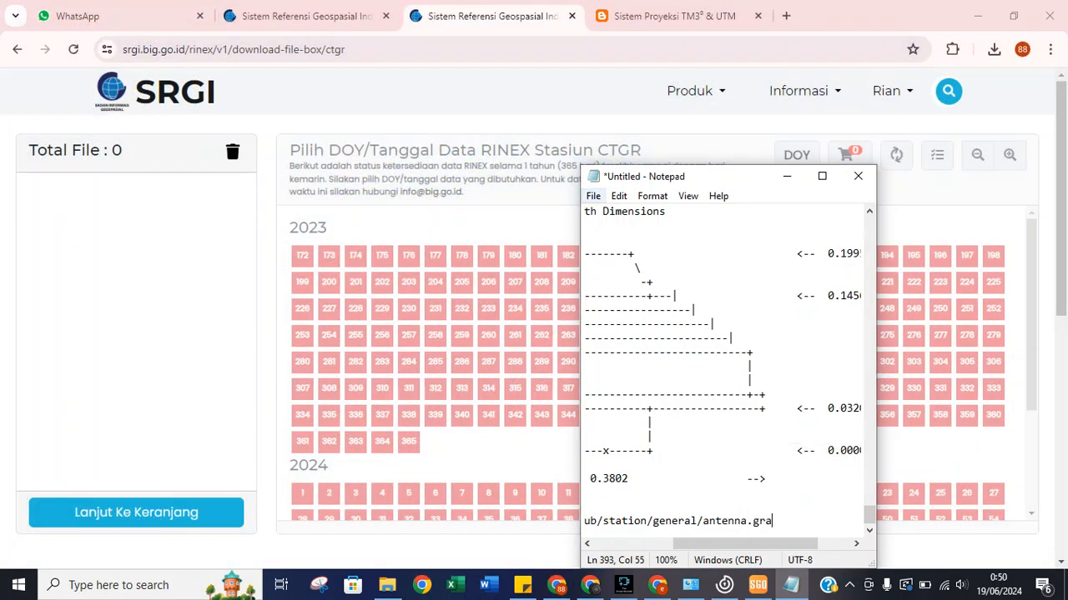
Save the notes as 'Informasi Data Pengamatan CORS BIG' in D:\campursari\Data Pelatihan Static Processing SGO, then minimize Notepad.
{"action": "left_click", "coordinate": [593, 196]}
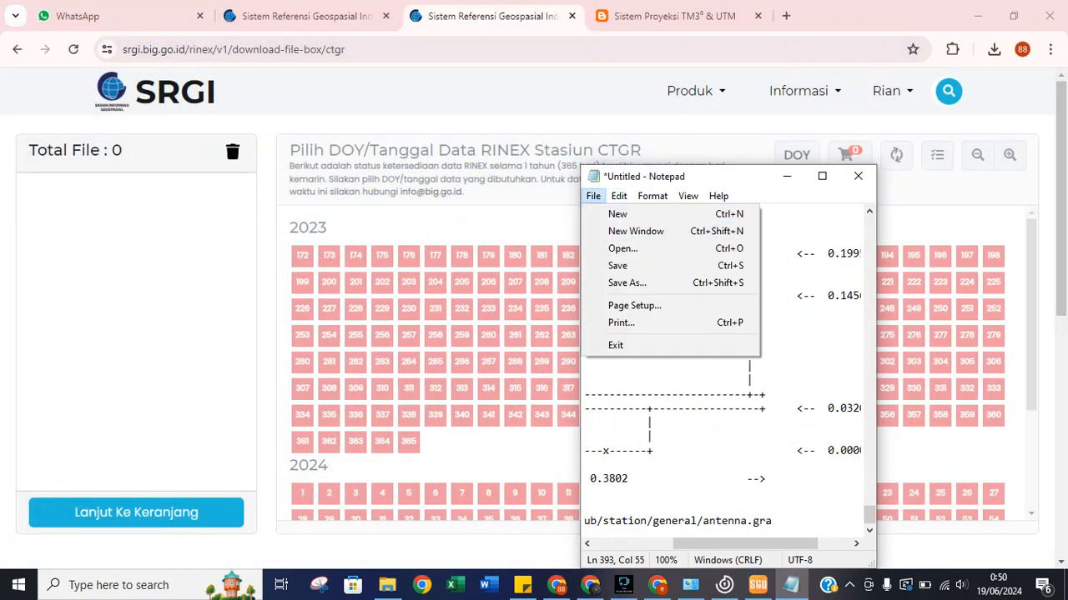
{"action": "left_click", "coordinate": [634, 282]}
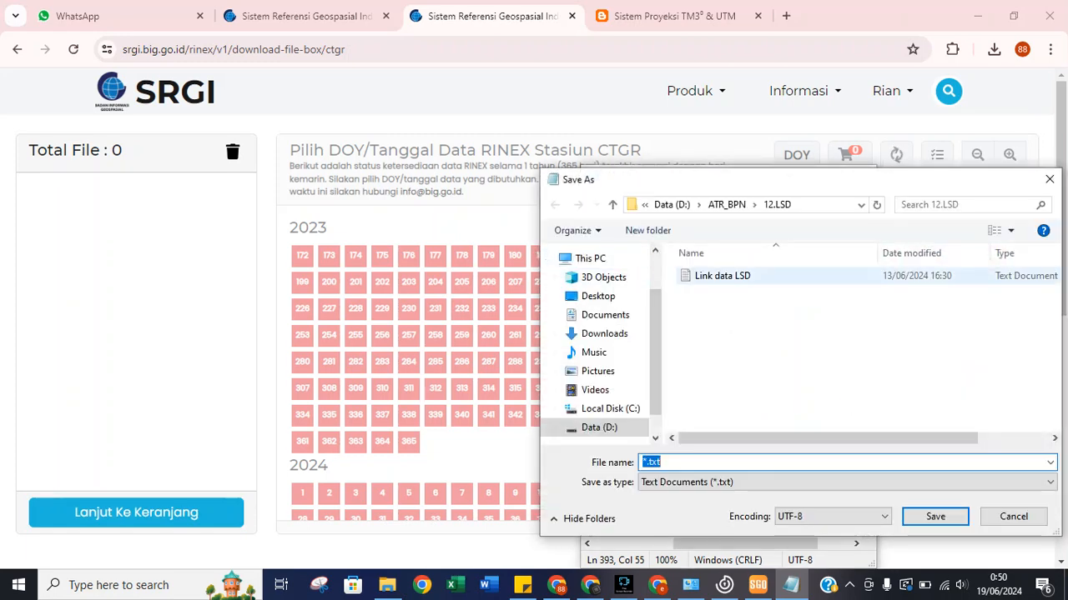
{"action": "left_click", "coordinate": [599, 427]}
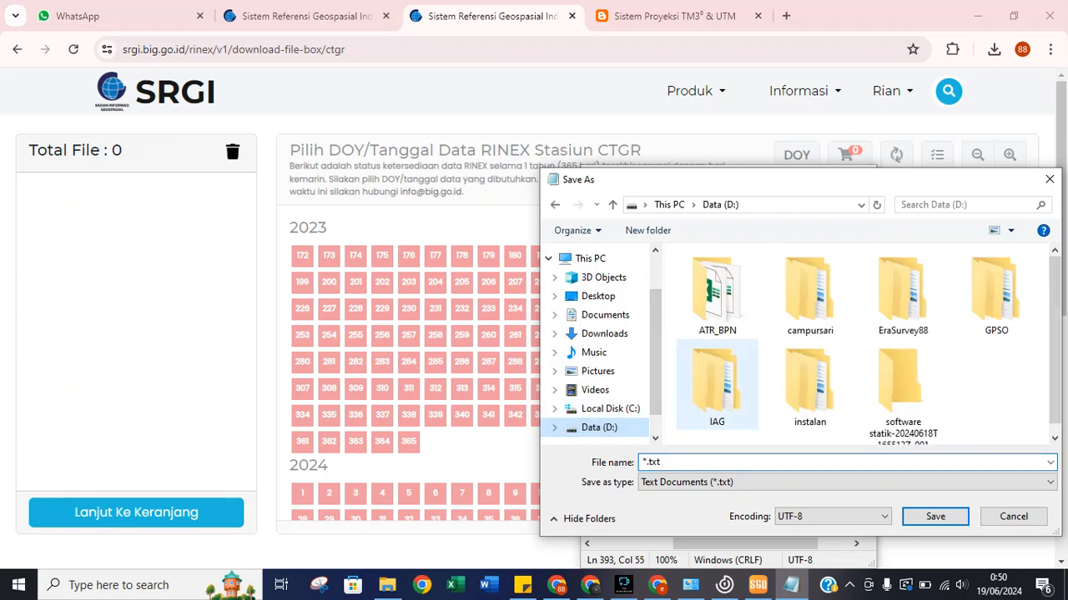
{"action": "double_click", "coordinate": [809, 288]}
{"action": "double_click", "coordinate": [717, 304]}
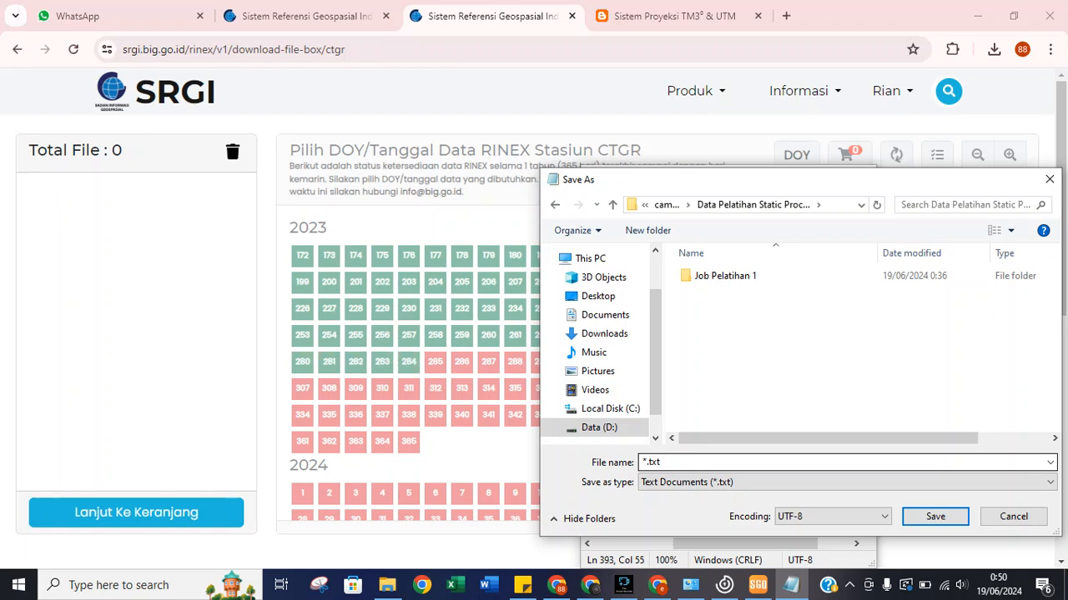
{"action": "left_click", "coordinate": [667, 463]}
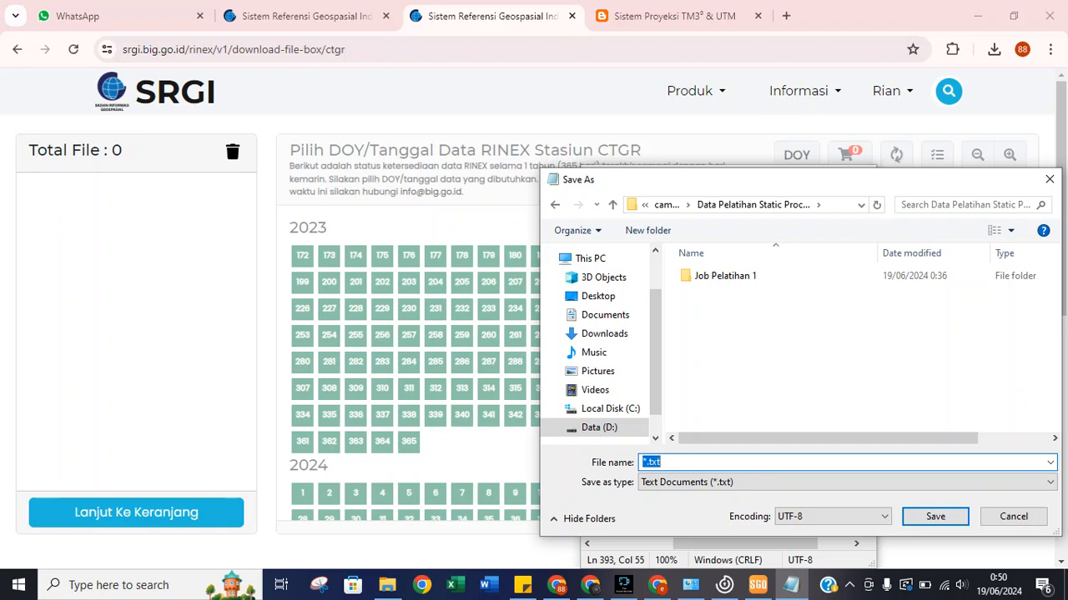
{"action": "type", "text": "Data"}
{"action": "key", "text": "BackSpace"}
{"action": "key", "text": "BackSpace"}
{"action": "key", "text": "BackSpace"}
{"action": "key", "text": "BackSpace"}
{"action": "type", "text": "Informasi Data"}
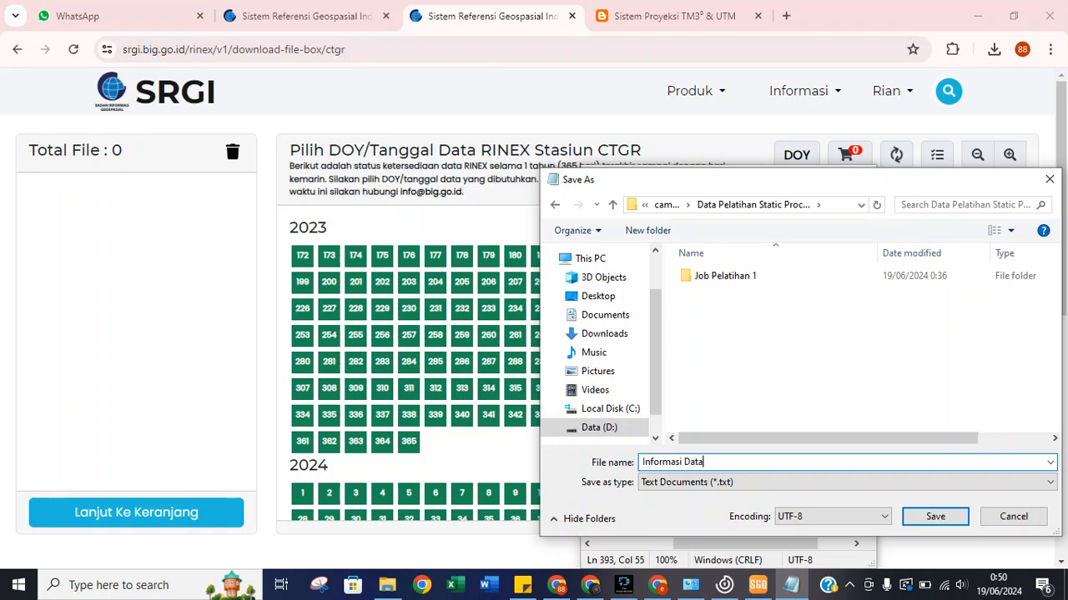
{"action": "type", "text": " Pengamatan CORS BIG"}
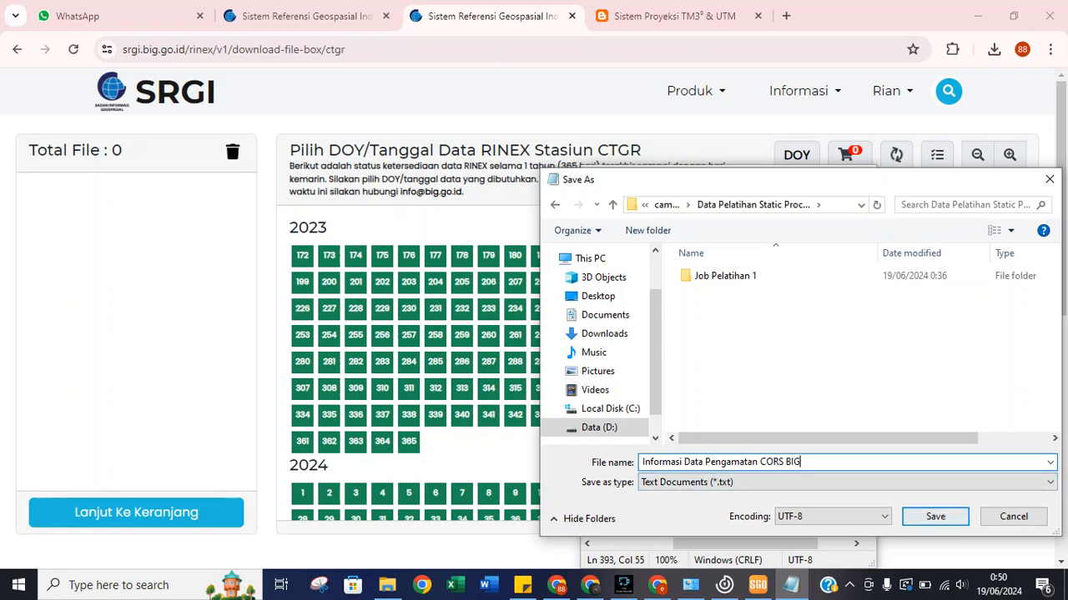
{"action": "key", "text": "Return"}
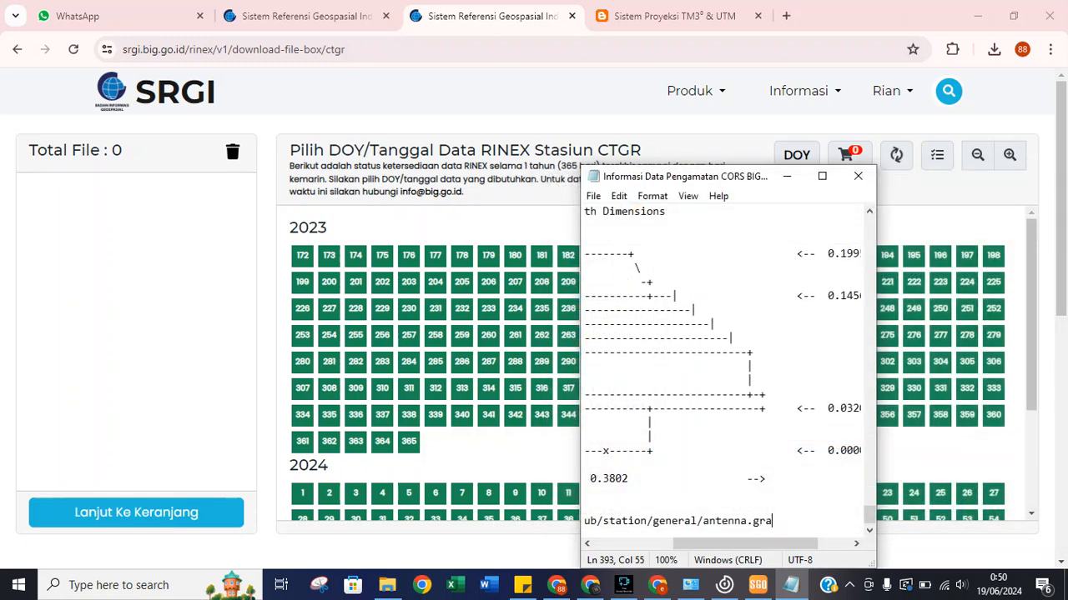
{"action": "left_click", "coordinate": [786, 176]}
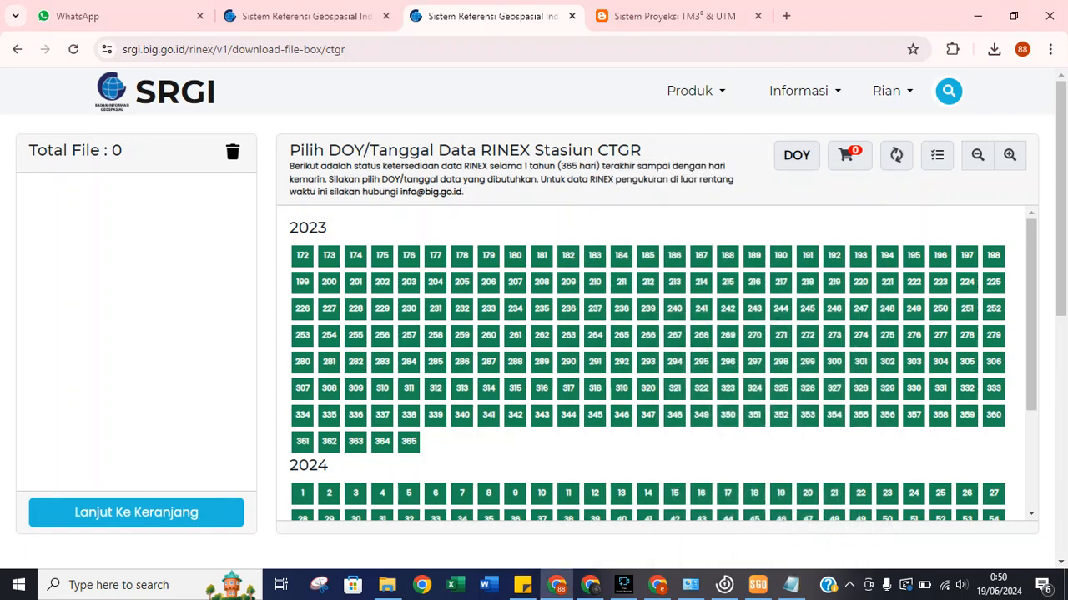
Show calendar dates, add CTGR's 14 June 2024 (day 166) RINEX file to the cart, and open the cart.
{"action": "left_click", "coordinate": [796, 155]}
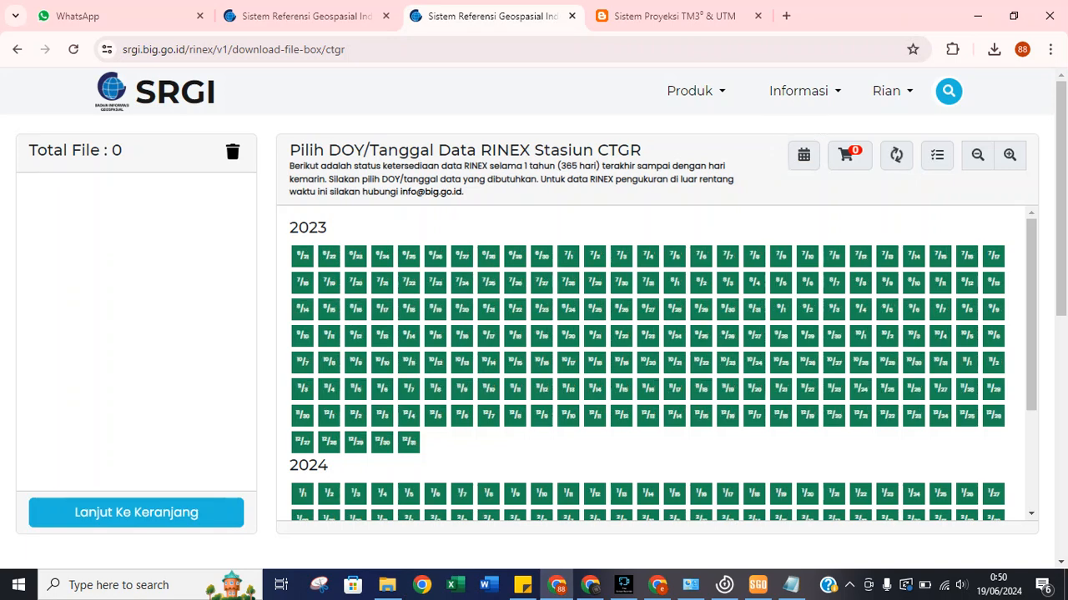
{"action": "scroll", "coordinate": [651, 359], "scroll_direction": "down", "scroll_amount": 2}
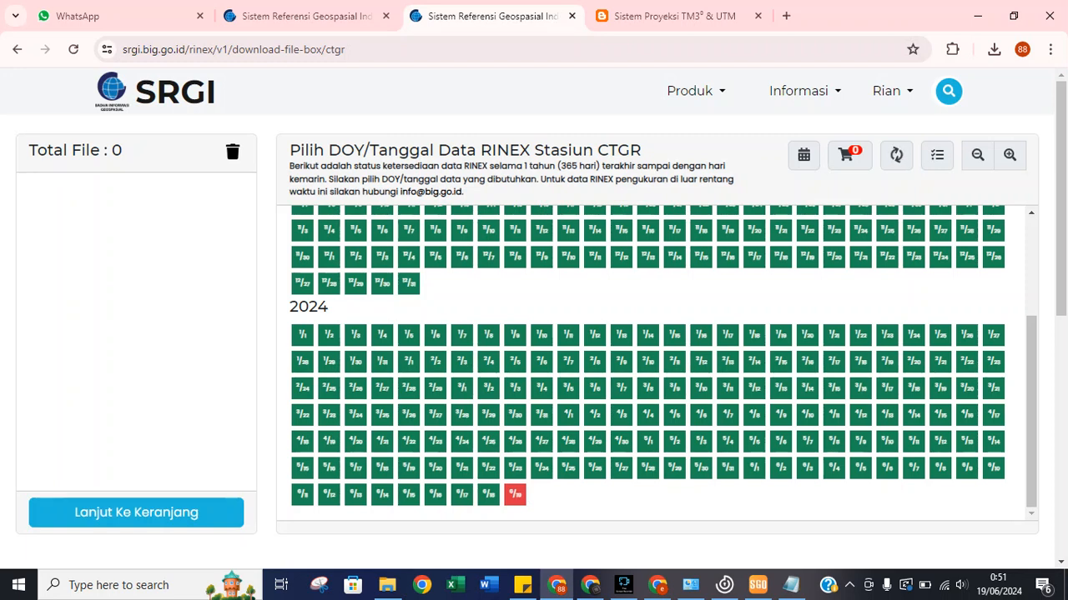
{"action": "left_click", "coordinate": [382, 496]}
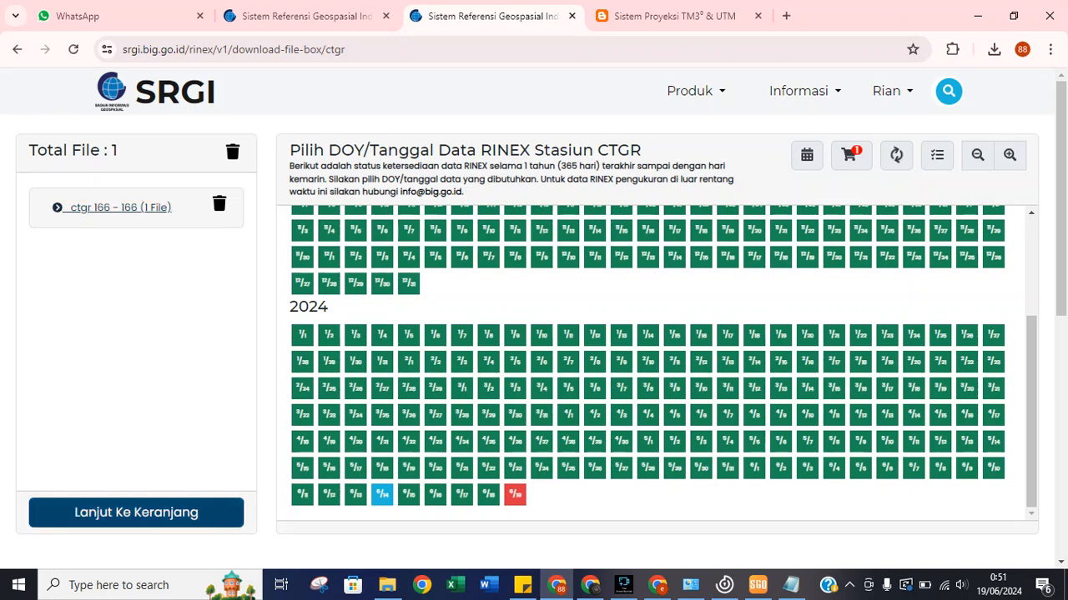
{"action": "left_click", "coordinate": [136, 512]}
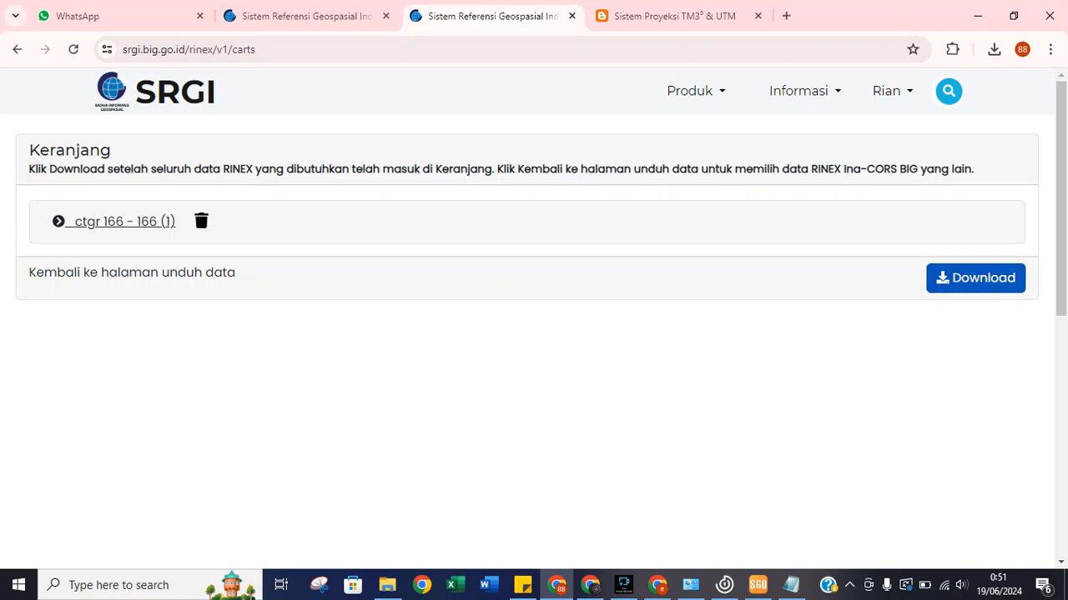
Download the cart with purpose 'Pelatihan' and terms accepted, then show BIG_CORS_RINEX_20240619_091.zip in Downloads.
{"action": "left_click", "coordinate": [975, 277]}
{"action": "left_click", "coordinate": [527, 243]}
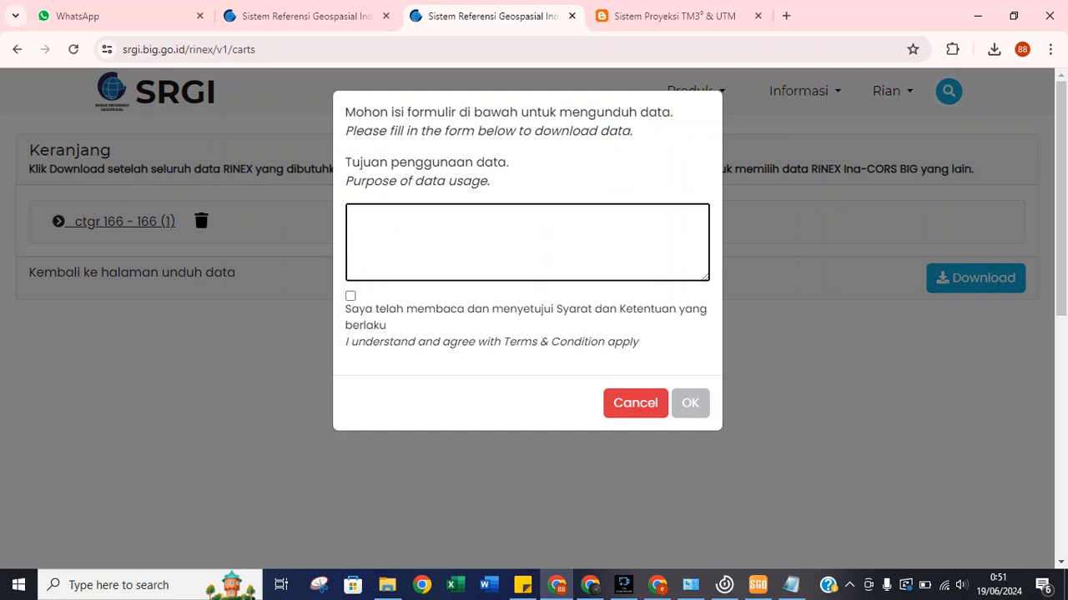
{"action": "type", "text": "Pelatihan"}
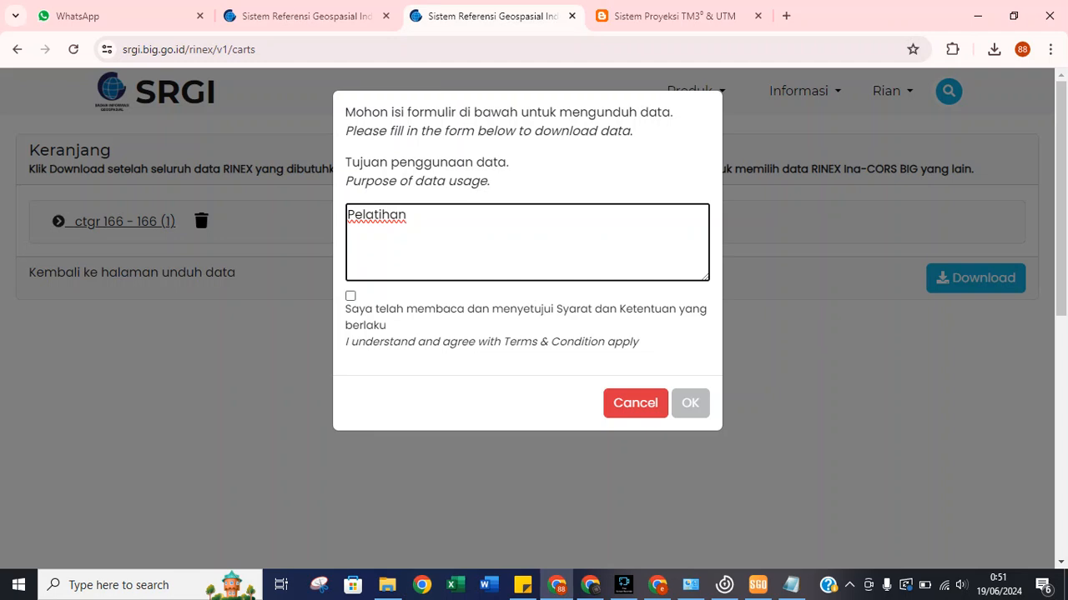
{"action": "left_click", "coordinate": [350, 296]}
{"action": "left_click", "coordinate": [690, 403]}
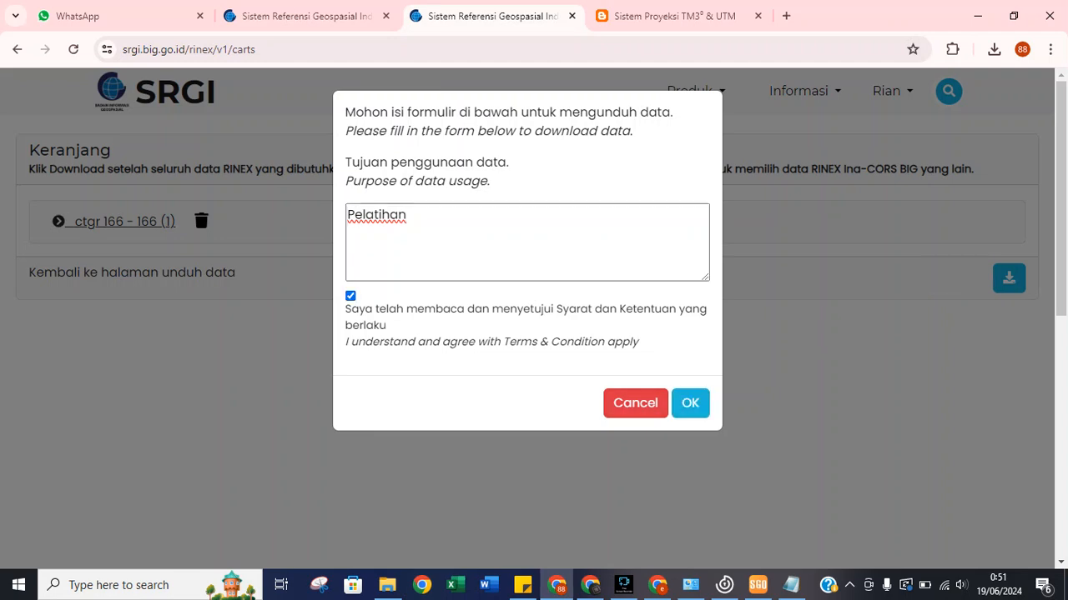
{"action": "left_click", "coordinate": [1000, 271]}
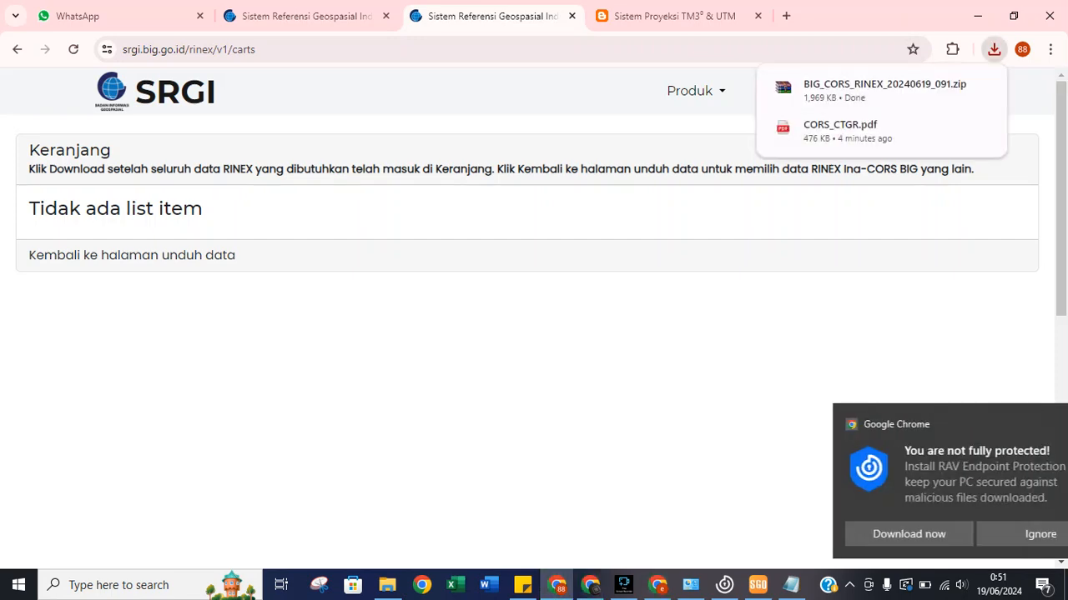
{"action": "left_click", "coordinate": [952, 86]}
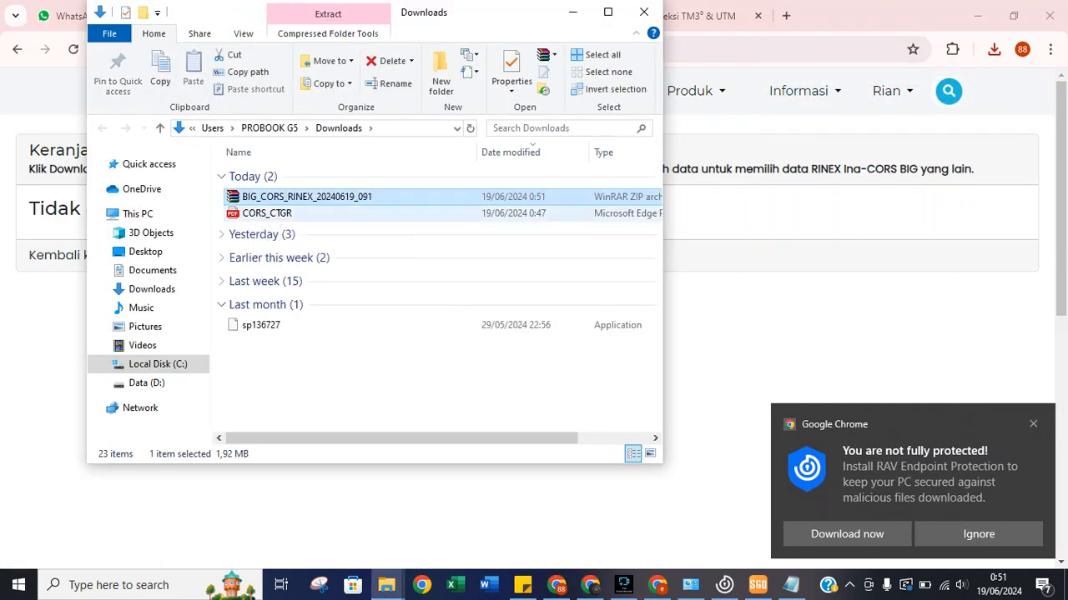
Move the RINEX ZIP and CORS_CTGR PDF into the Data Pelatihan Static Processing SGO folder.
{"action": "left_click", "coordinate": [274, 212], "text": "ctrl"}
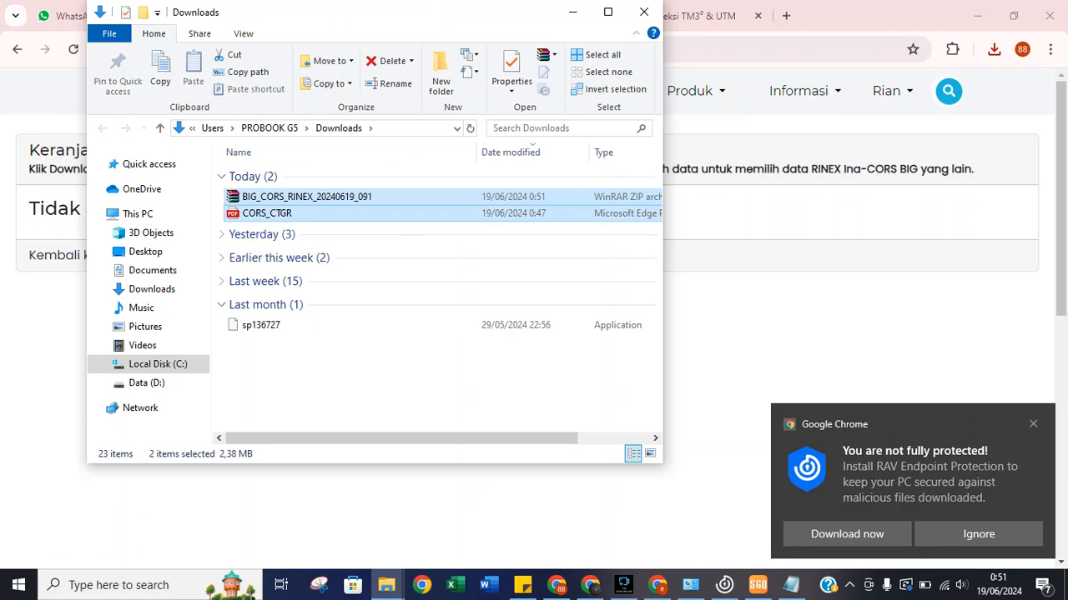
{"action": "right_click", "coordinate": [273, 213]}
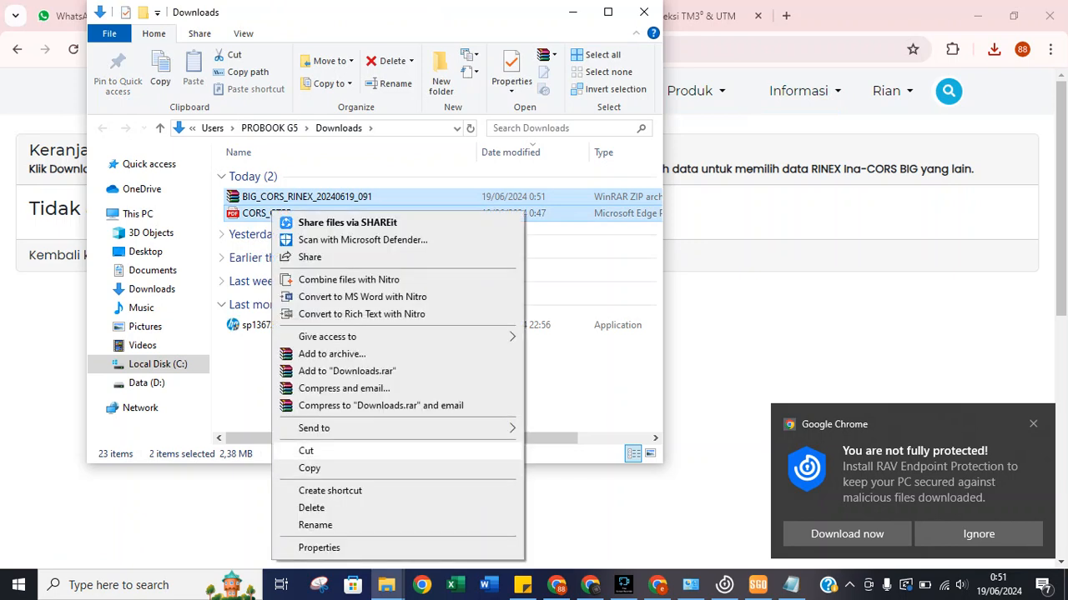
{"action": "left_click", "coordinate": [306, 451]}
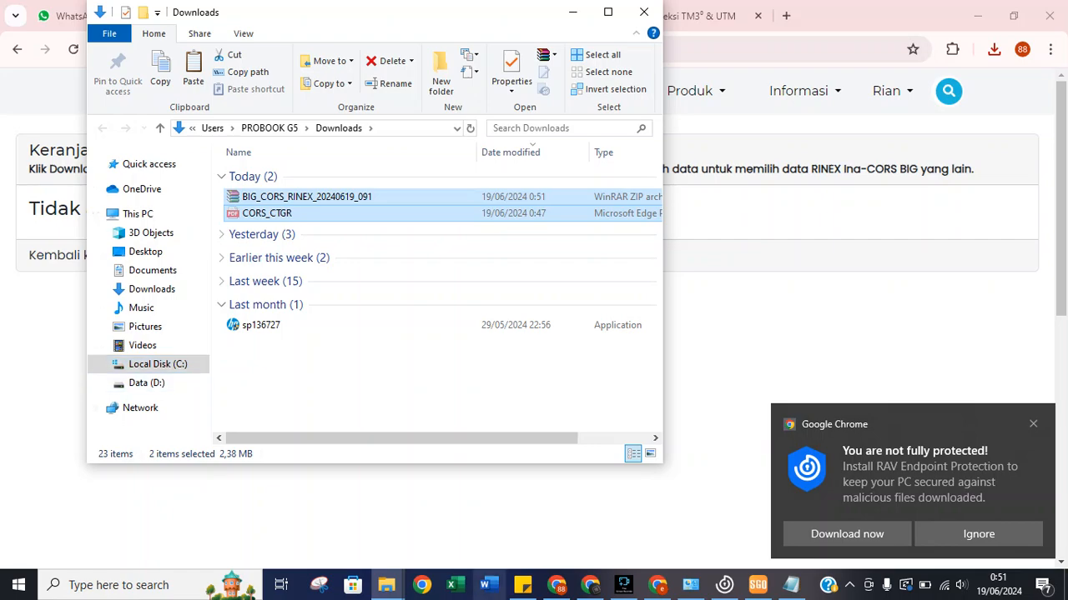
{"action": "mouse_move", "coordinate": [522, 585]}
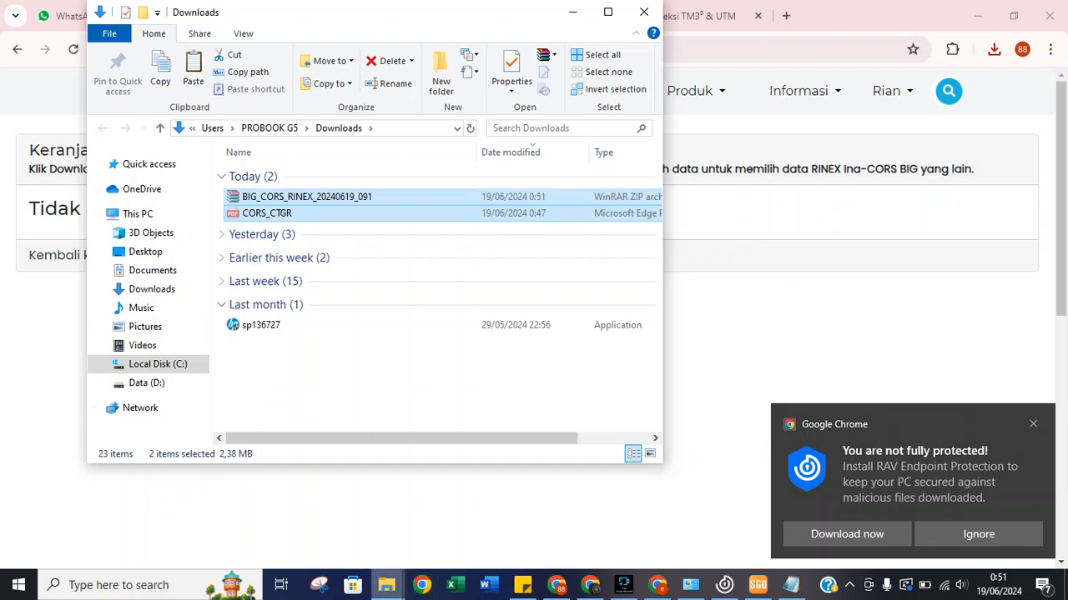
{"action": "mouse_move", "coordinate": [387, 585]}
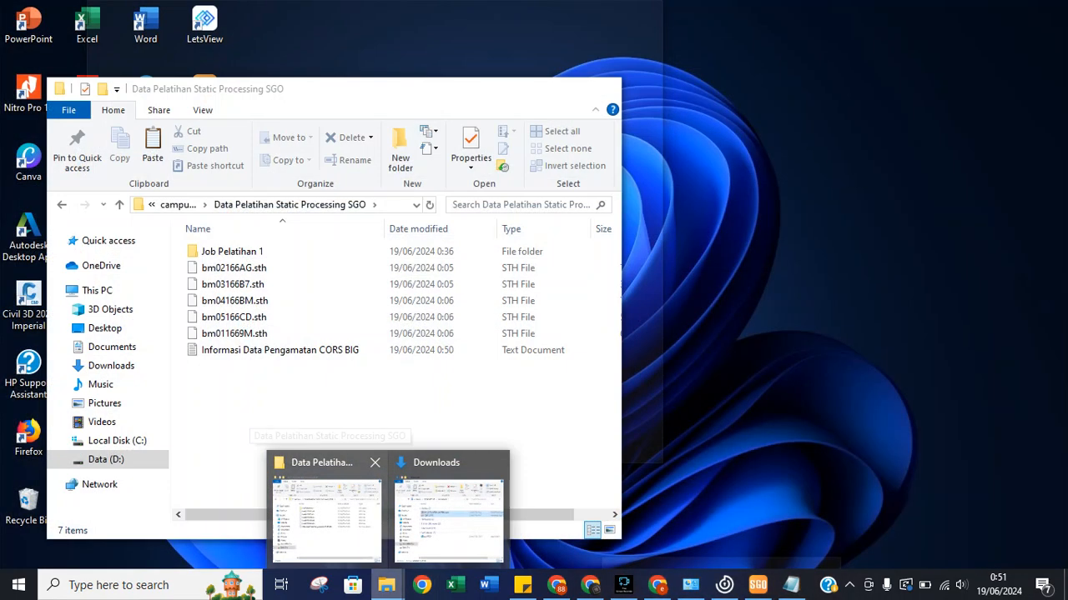
{"action": "left_click", "coordinate": [327, 513]}
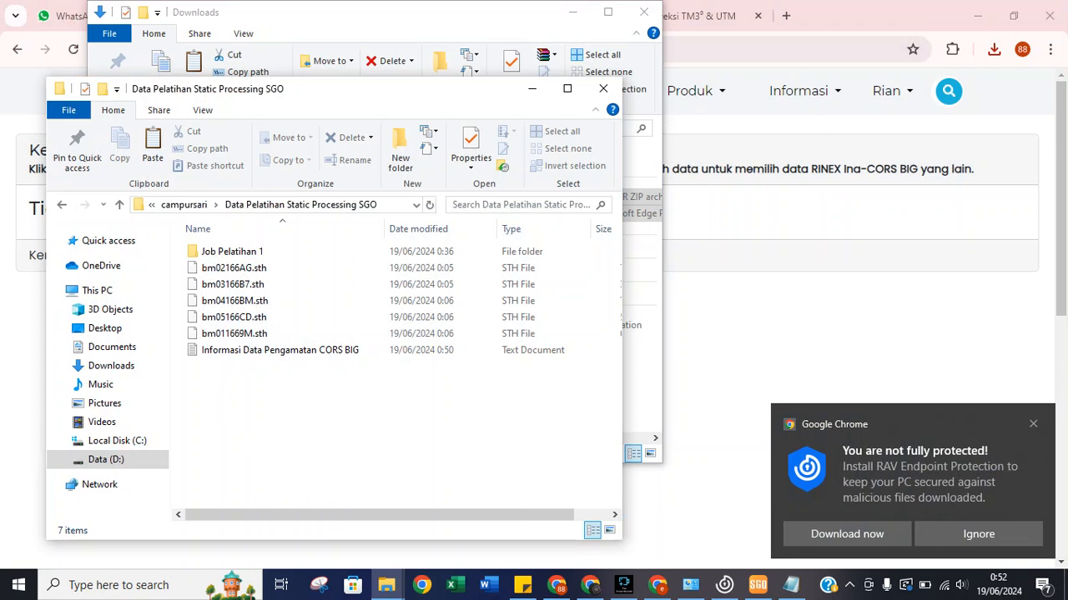
{"action": "key", "text": "ctrl+v"}
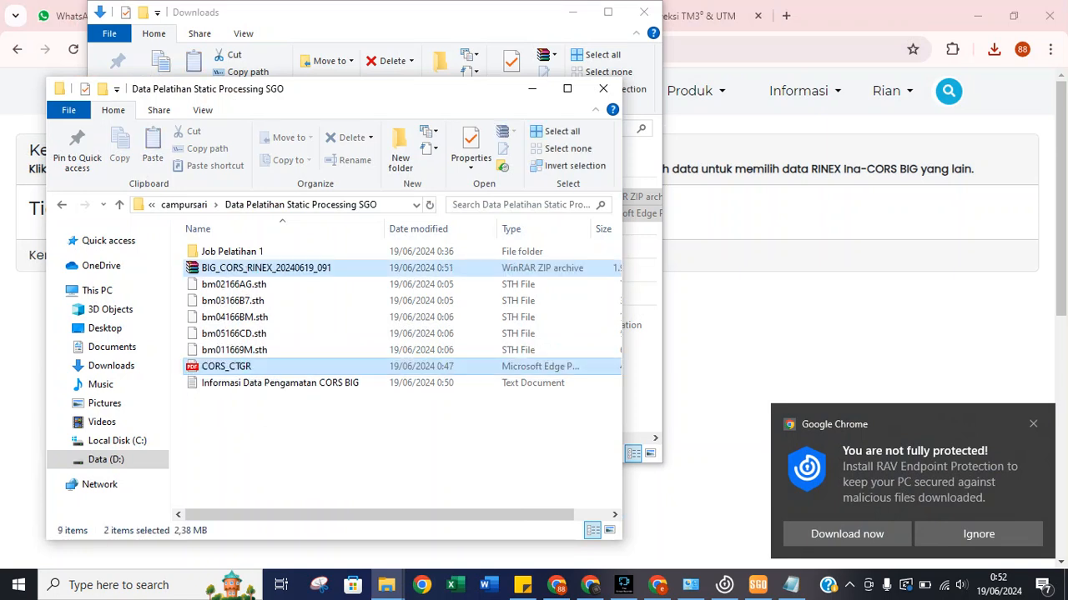
Extract BIG_CORS_RINEX_20240619_091.zip into the current folder with WinRAR.
{"action": "right_click", "coordinate": [306, 366]}
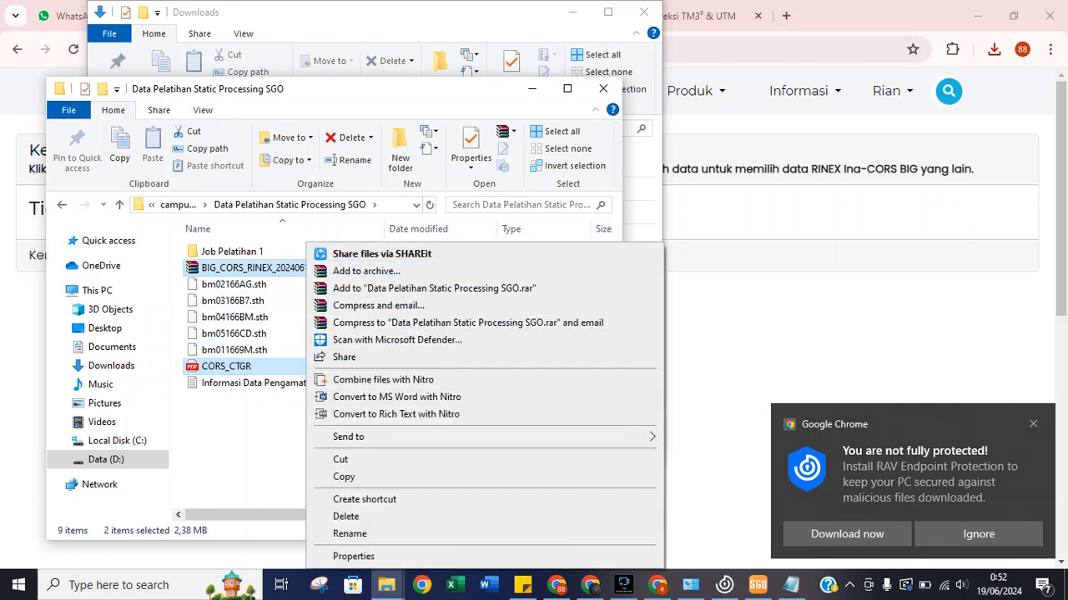
{"action": "left_click", "coordinate": [259, 425]}
{"action": "right_click", "coordinate": [243, 268]}
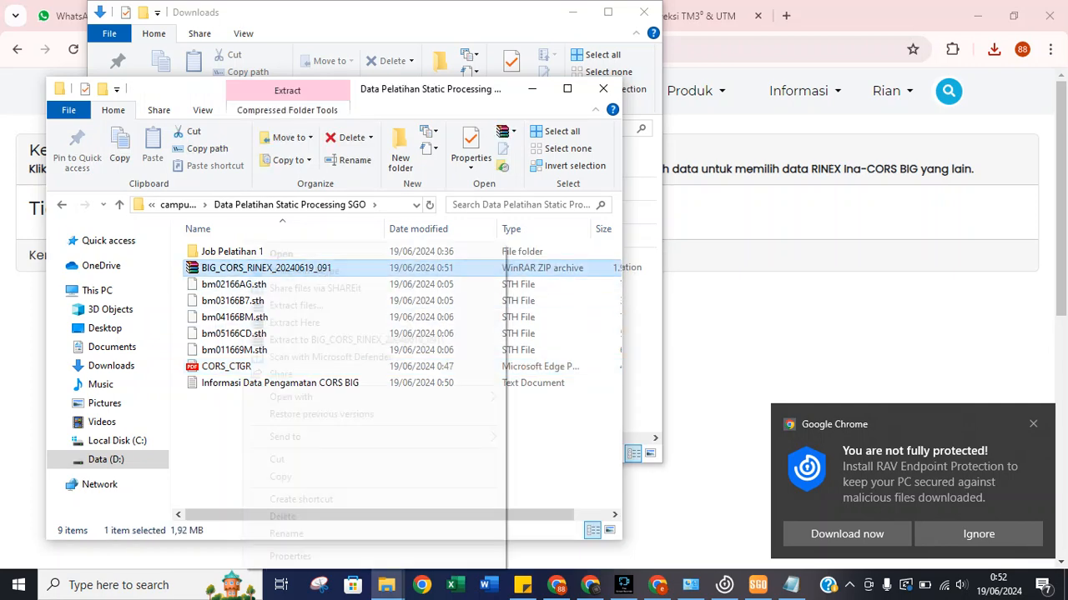
{"action": "left_click", "coordinate": [300, 306]}
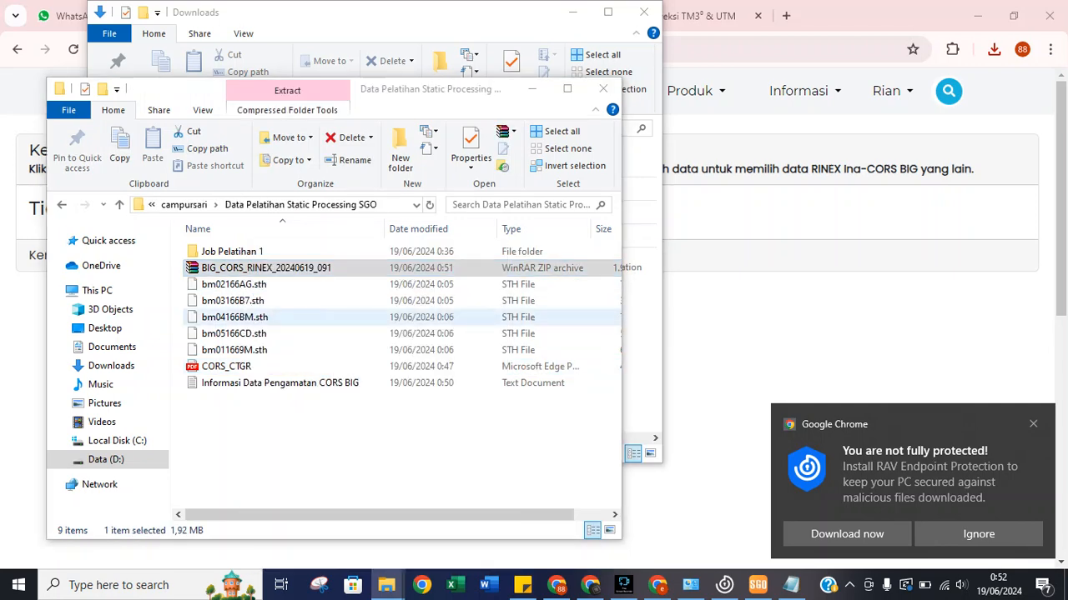
{"action": "left_click", "coordinate": [579, 453]}
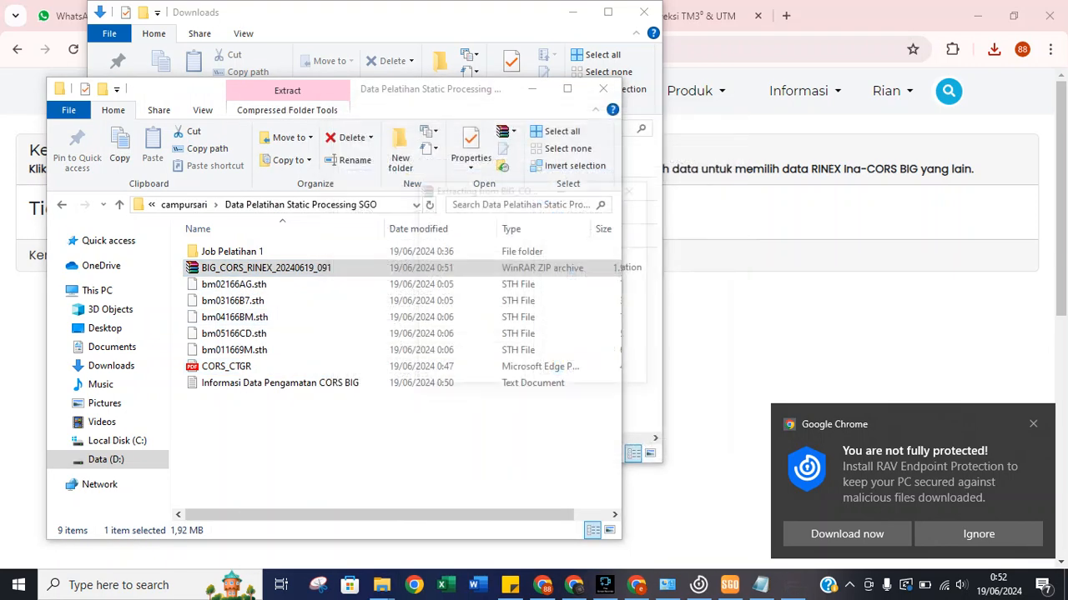
Delete the ZIP and copy ctgr1660.24n from the nav folder into the rinex folder beside ctgr1660.24o.
{"action": "right_click", "coordinate": [273, 285]}
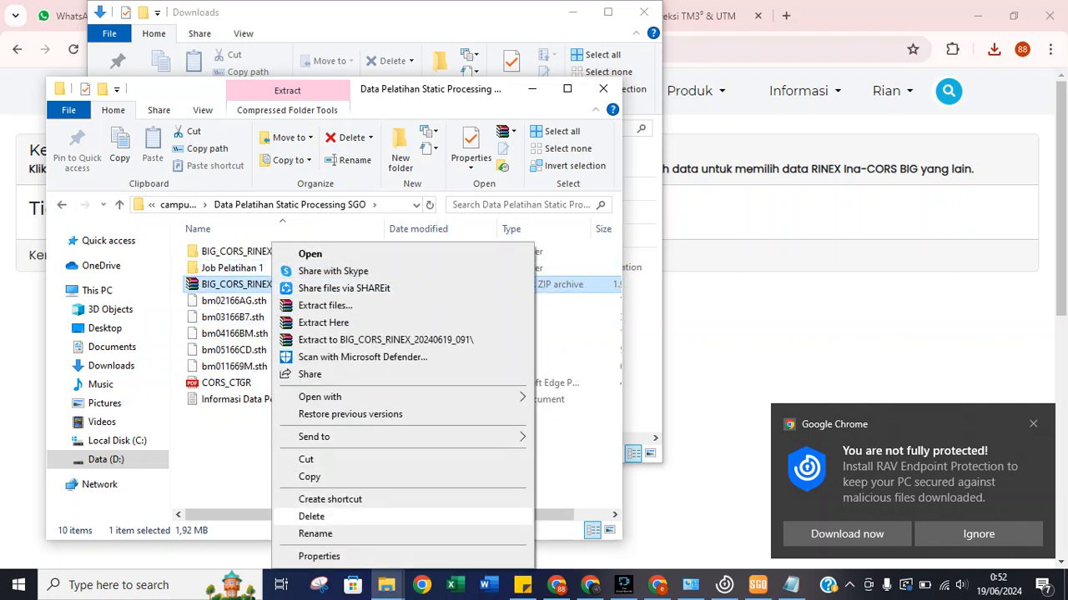
{"action": "left_click", "coordinate": [317, 516]}
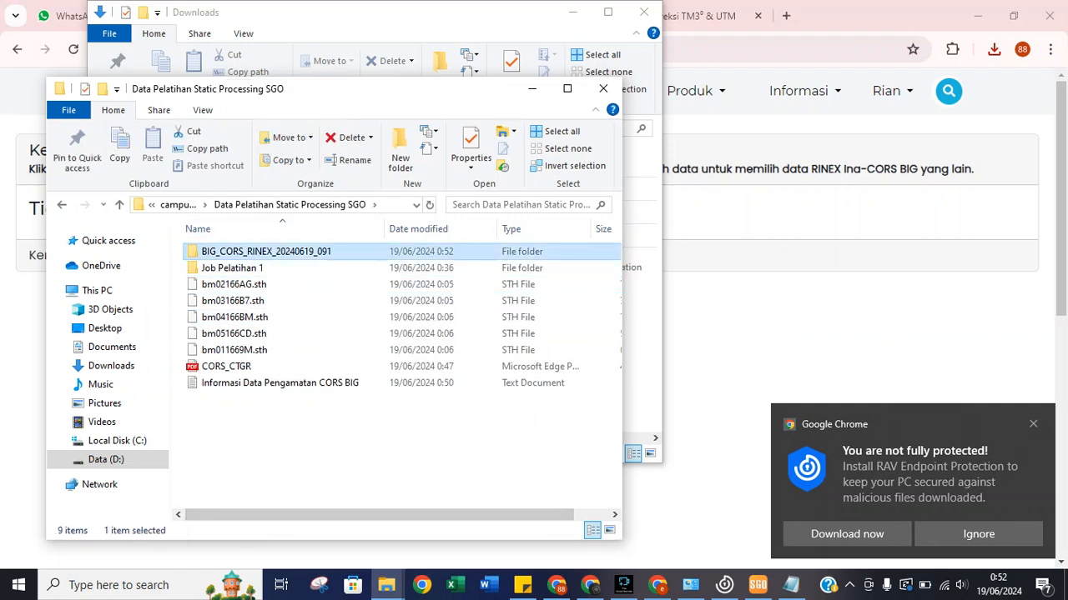
{"action": "key", "text": "Return"}
{"action": "key", "text": "Down"}
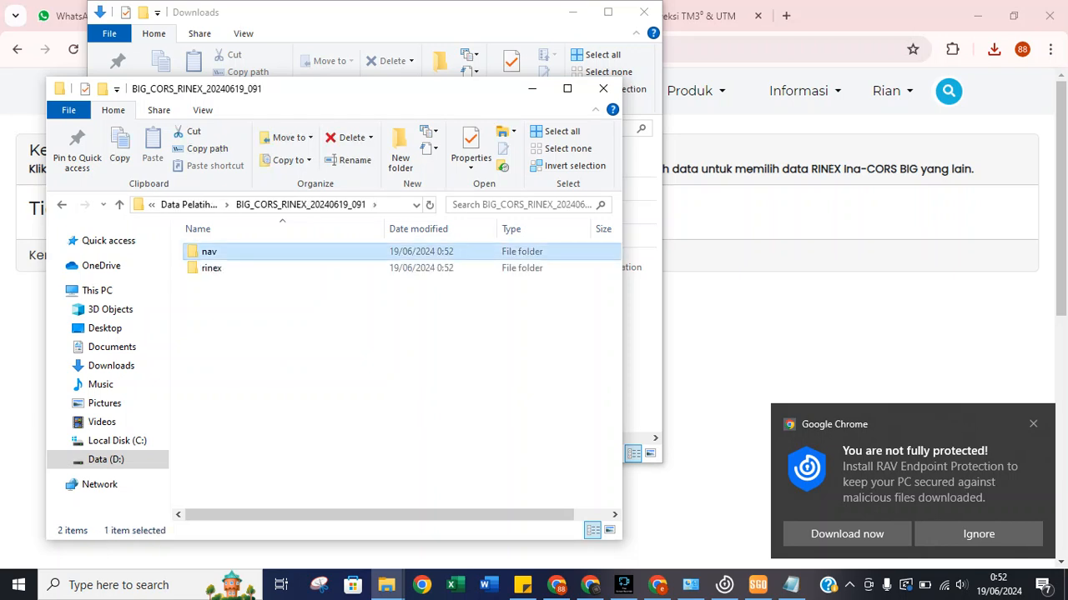
{"action": "key", "text": "Return"}
{"action": "key", "text": "Down"}
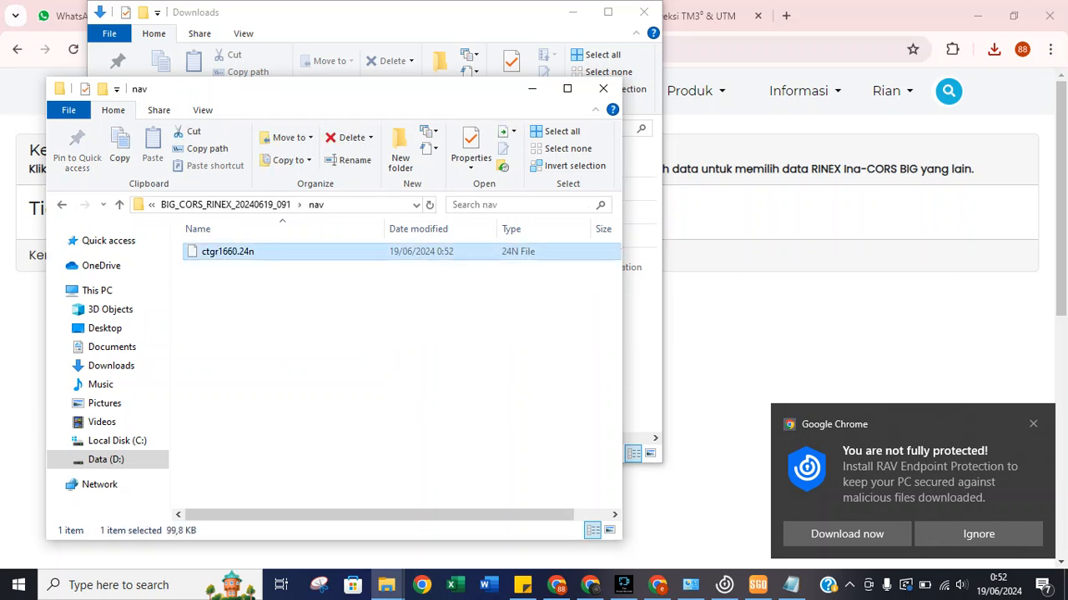
{"action": "key", "text": "ctrl+c"}
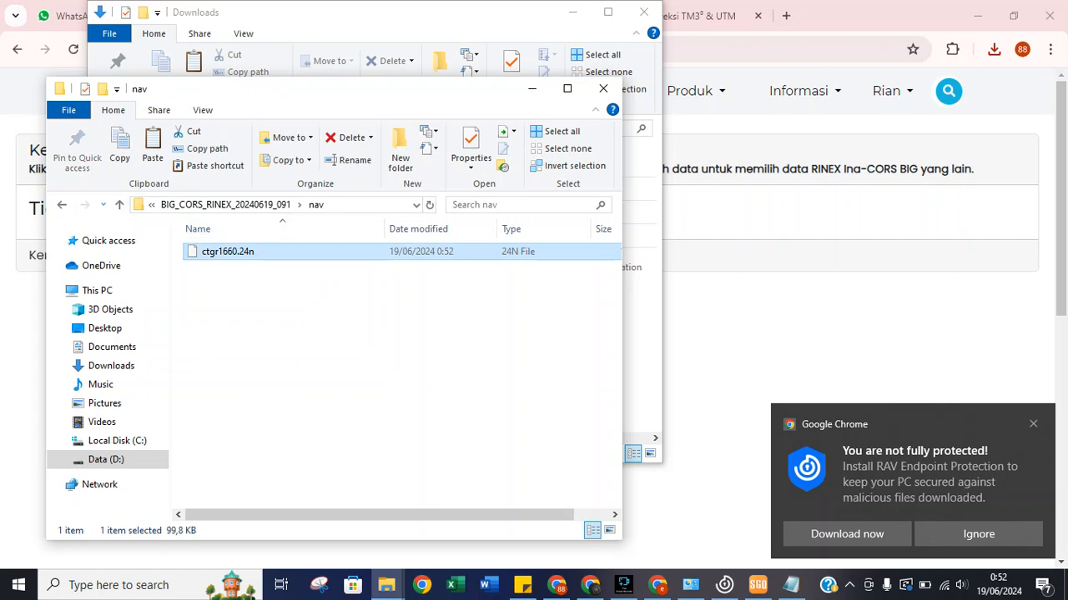
{"action": "key", "text": "BackSpace"}
{"action": "key", "text": "Down"}
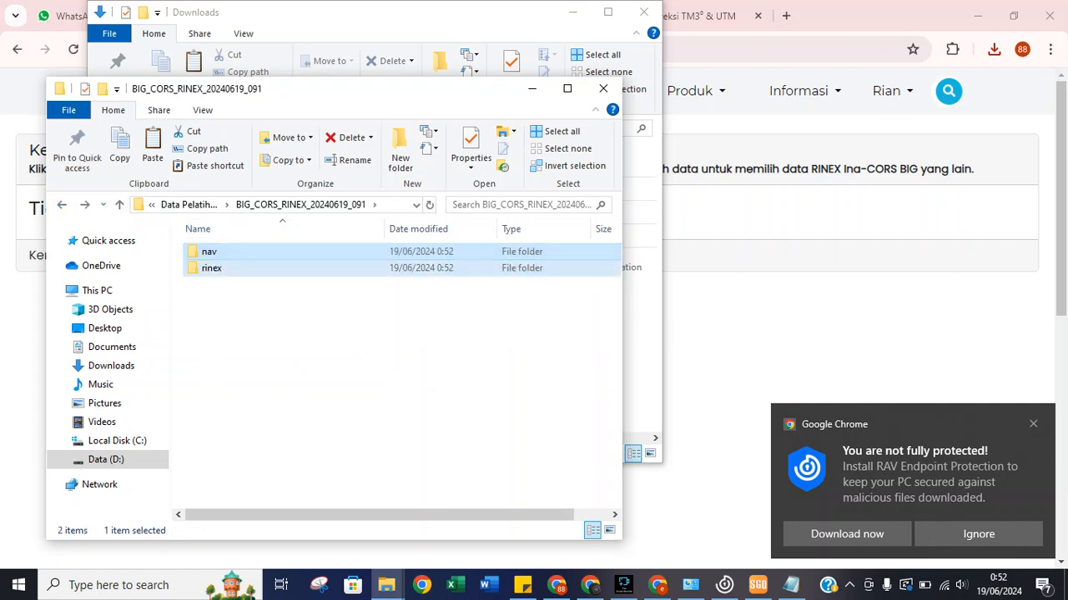
{"action": "key", "text": "Return"}
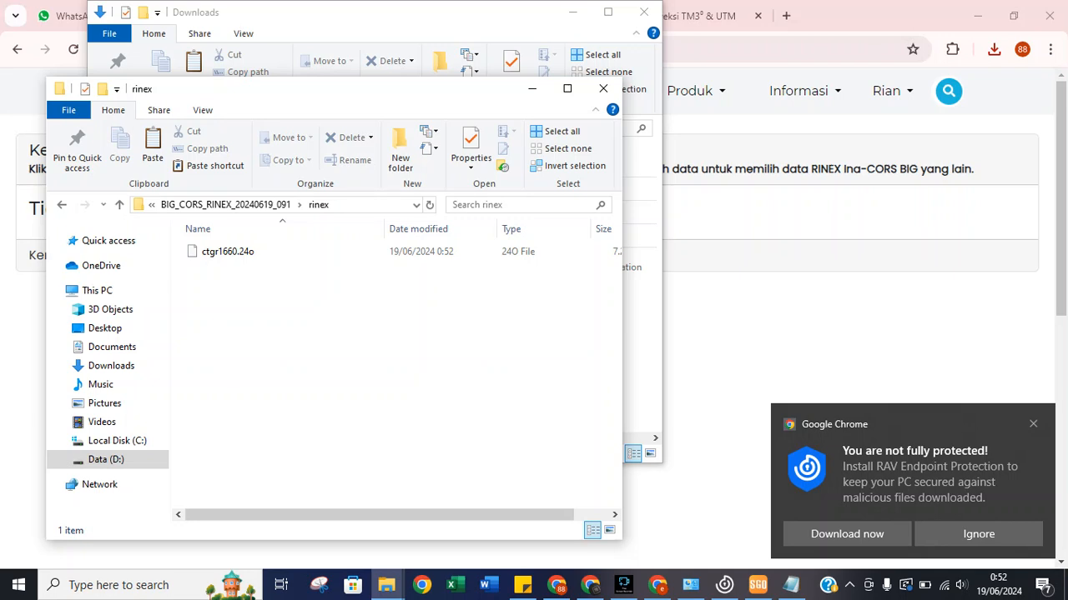
{"action": "key", "text": "ctrl+v"}
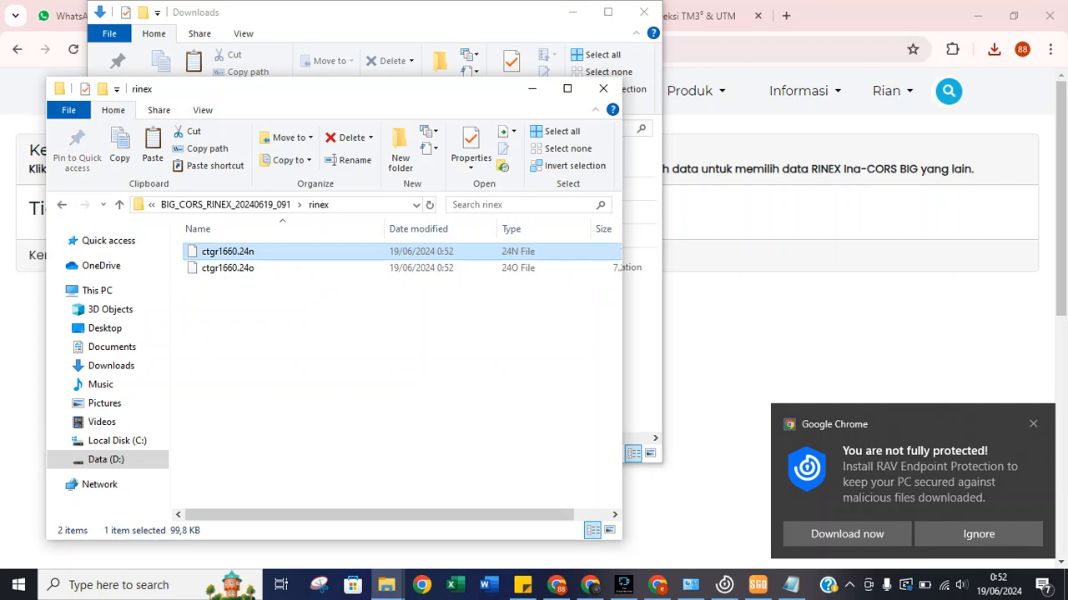
Open the CORS_CTGR station PDF from the training data folder and minimize the file window.
{"action": "key", "text": "BackSpace"}
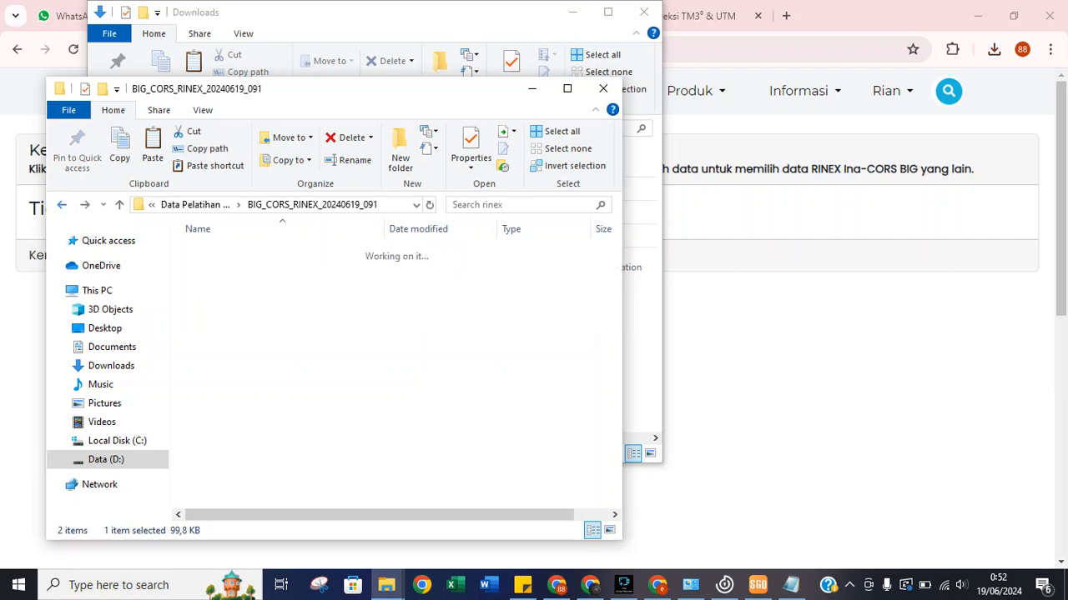
{"action": "key", "text": "BackSpace"}
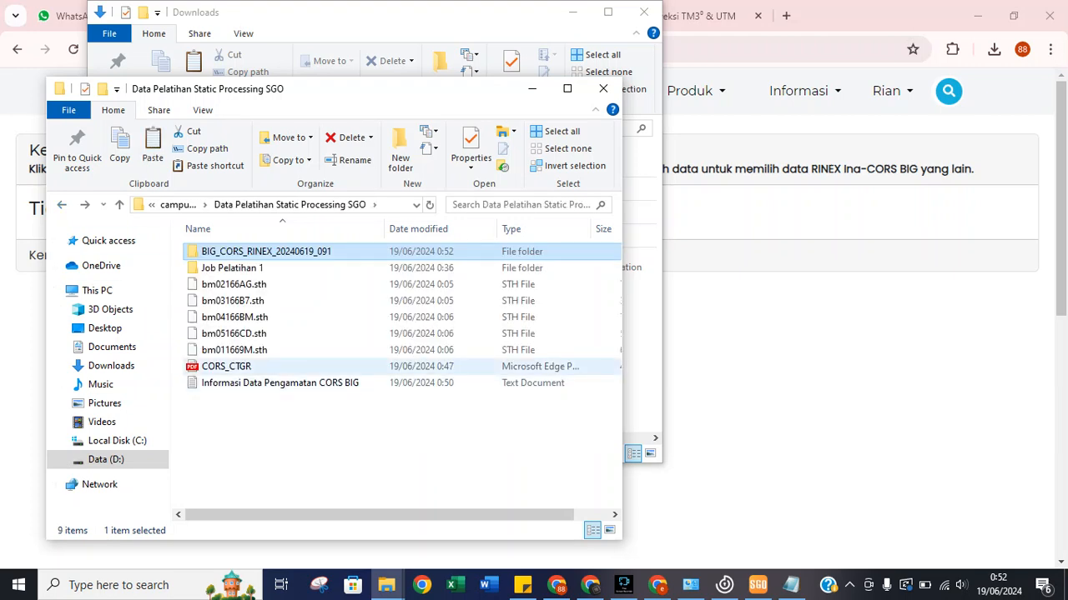
{"action": "double_click", "coordinate": [226, 366]}
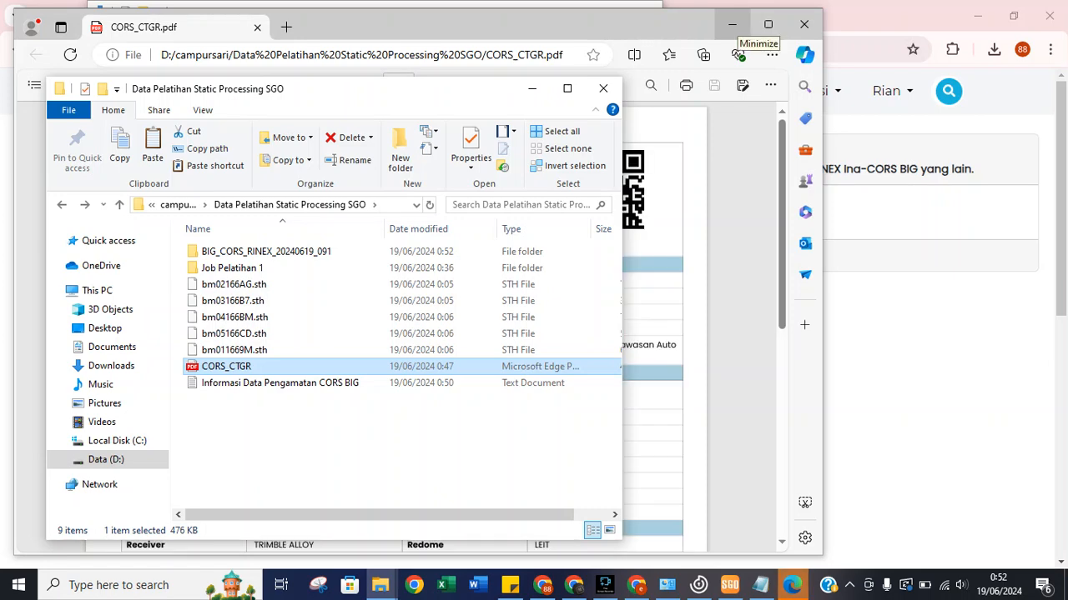
{"action": "left_click", "coordinate": [532, 87]}
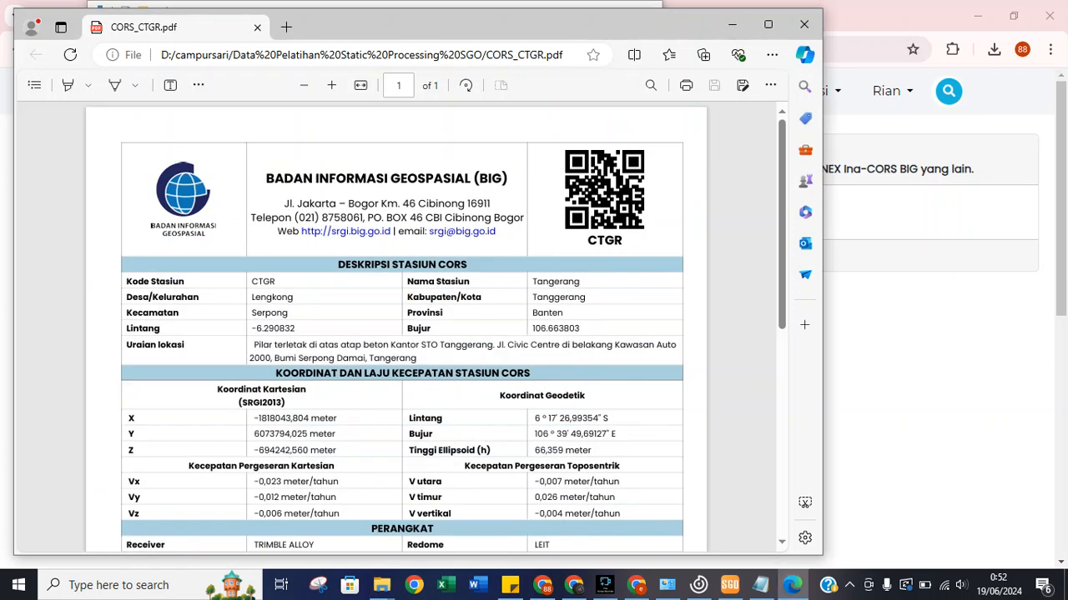
Scroll the CTGR PDF to its SRGI2013 Cartesian coordinates, then minimize Edge and Downloads to reach SGO.
{"action": "scroll", "coordinate": [402, 325], "scroll_direction": "down", "scroll_amount": 3}
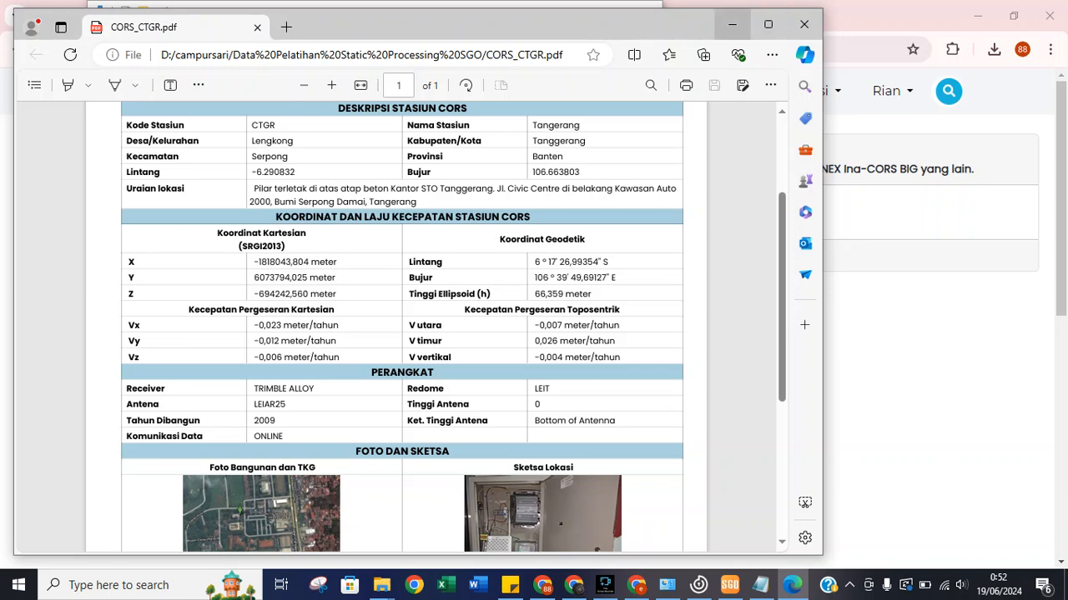
{"action": "left_click", "coordinate": [732, 24]}
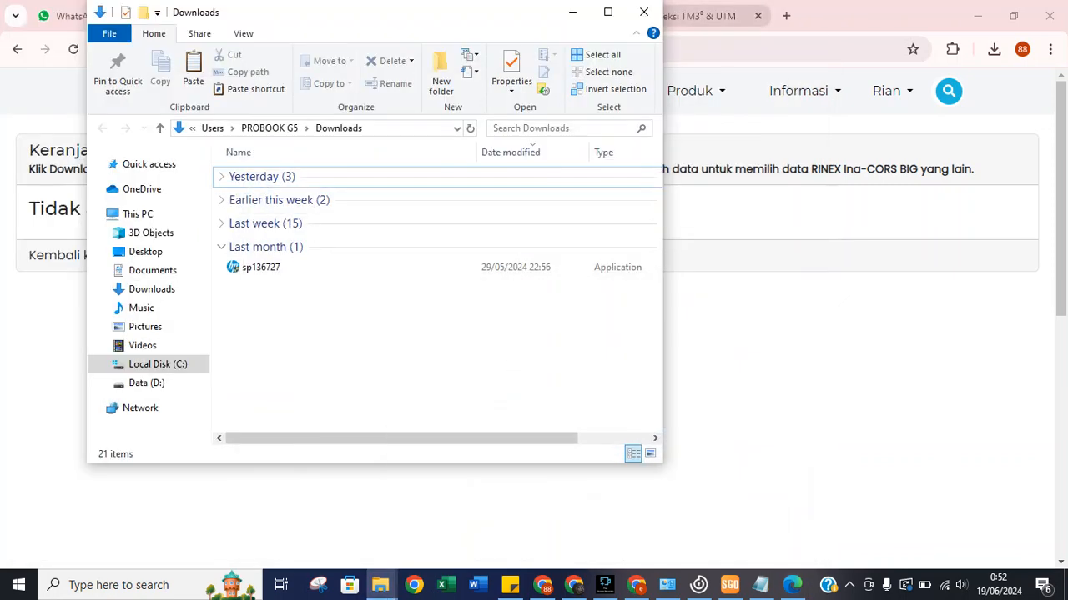
{"action": "left_click", "coordinate": [572, 12]}
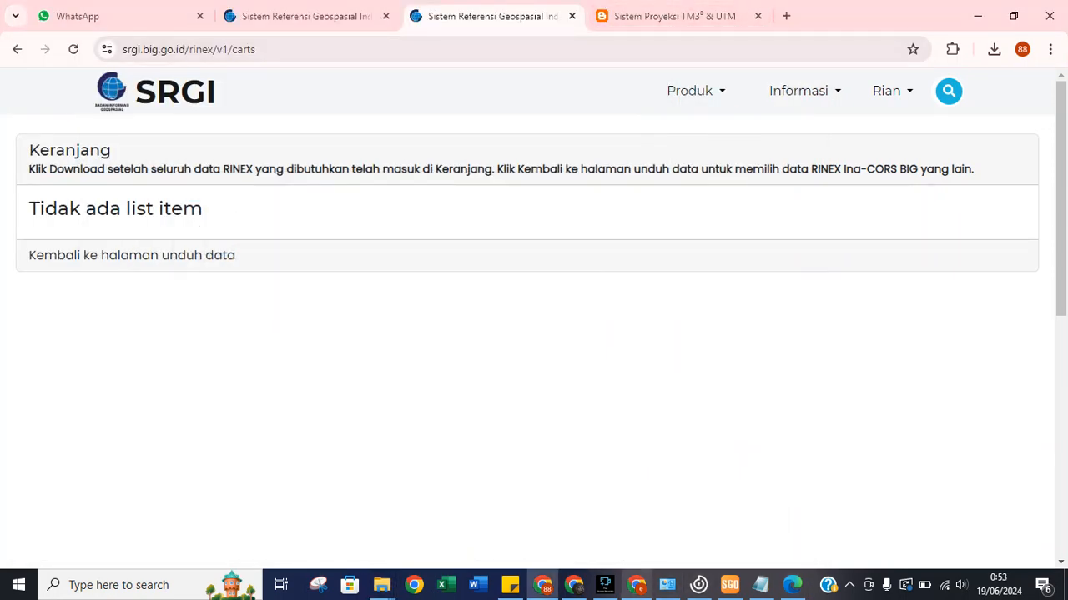
{"action": "left_click", "coordinate": [760, 586]}
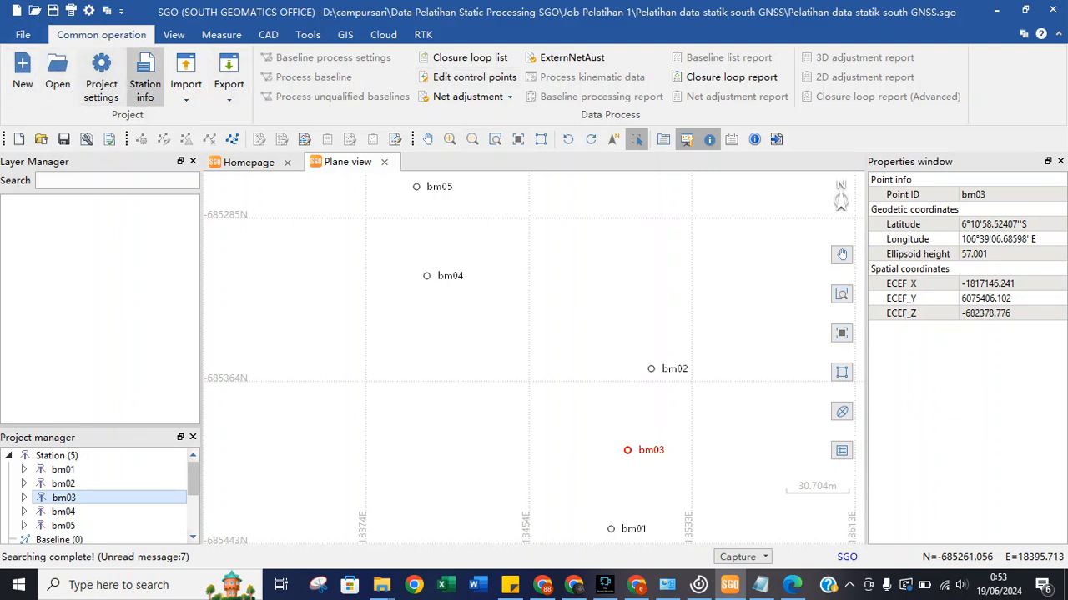
Start an observations-file import and add ctgr1660.24o from the rinex folder to the selected data list.
{"action": "left_click", "coordinate": [186, 83]}
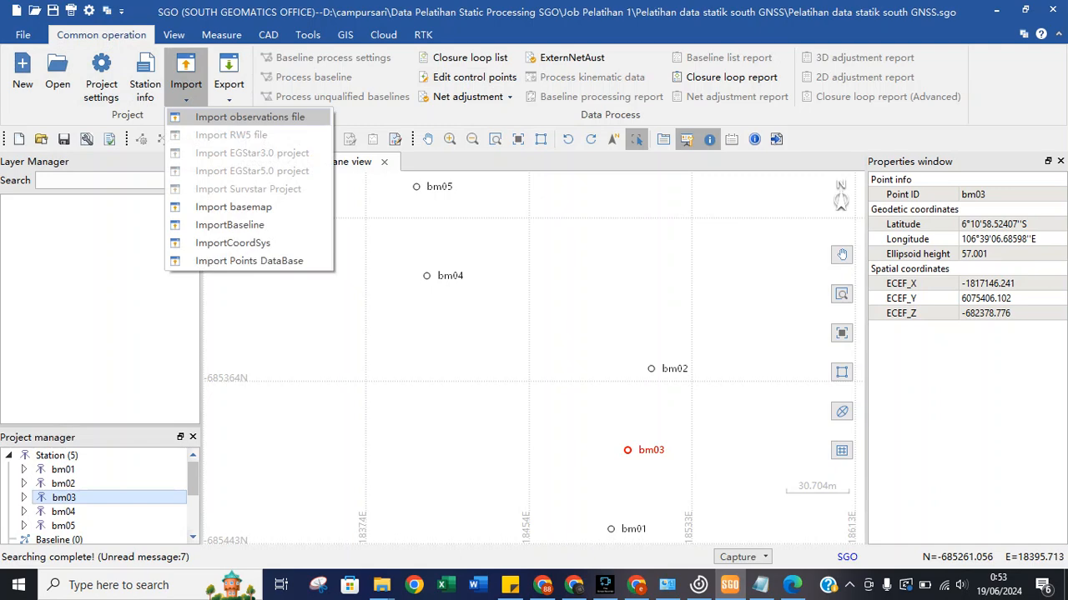
{"action": "left_click", "coordinate": [250, 116]}
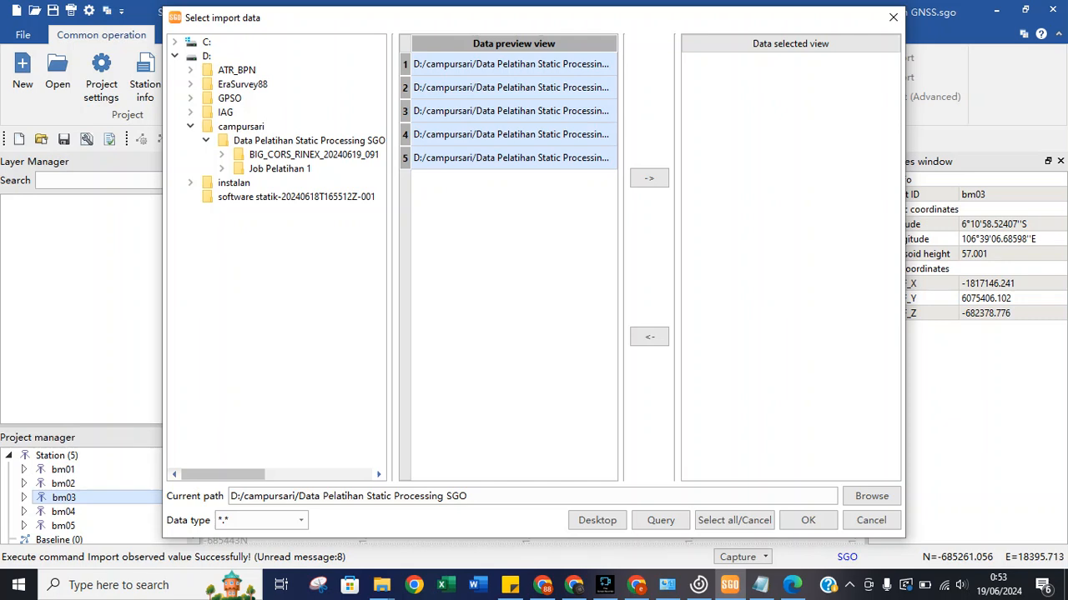
{"action": "left_click", "coordinate": [314, 155]}
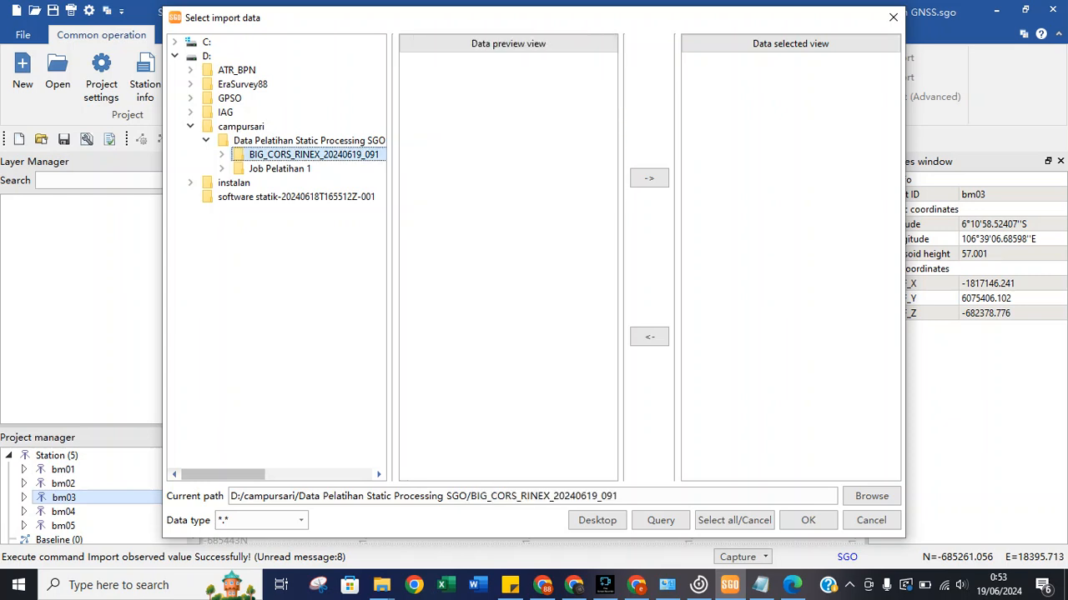
{"action": "left_click", "coordinate": [221, 154]}
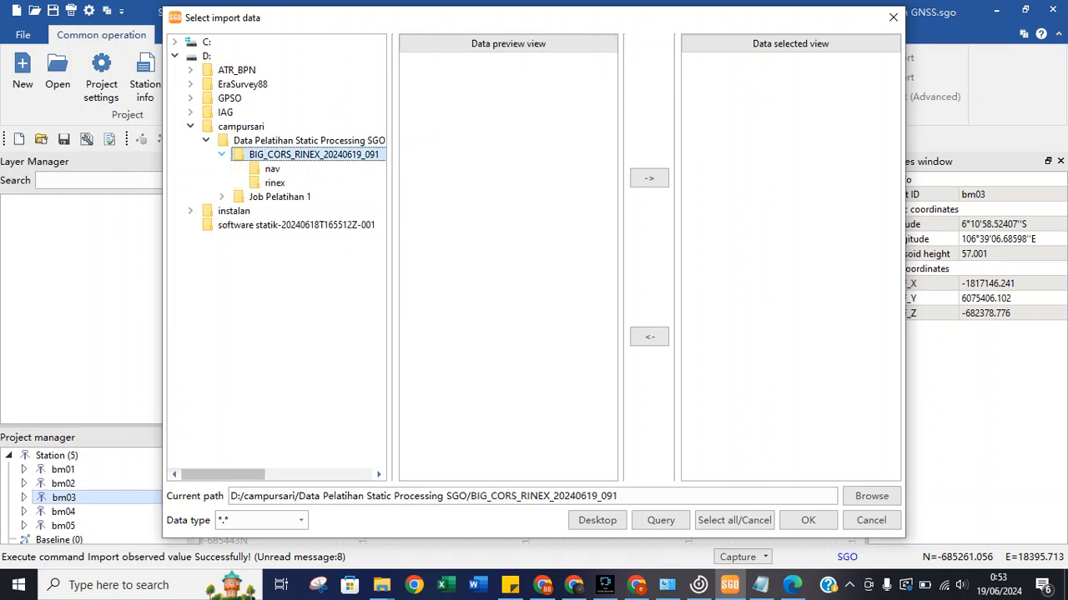
{"action": "left_click", "coordinate": [274, 183]}
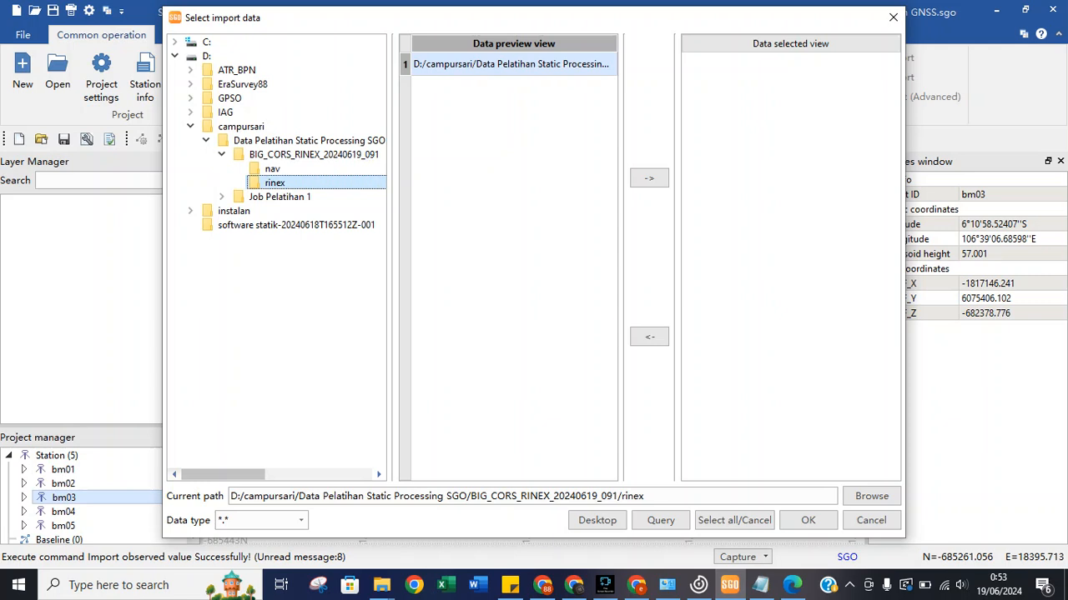
{"action": "left_click", "coordinate": [512, 64]}
{"action": "left_click", "coordinate": [512, 65]}
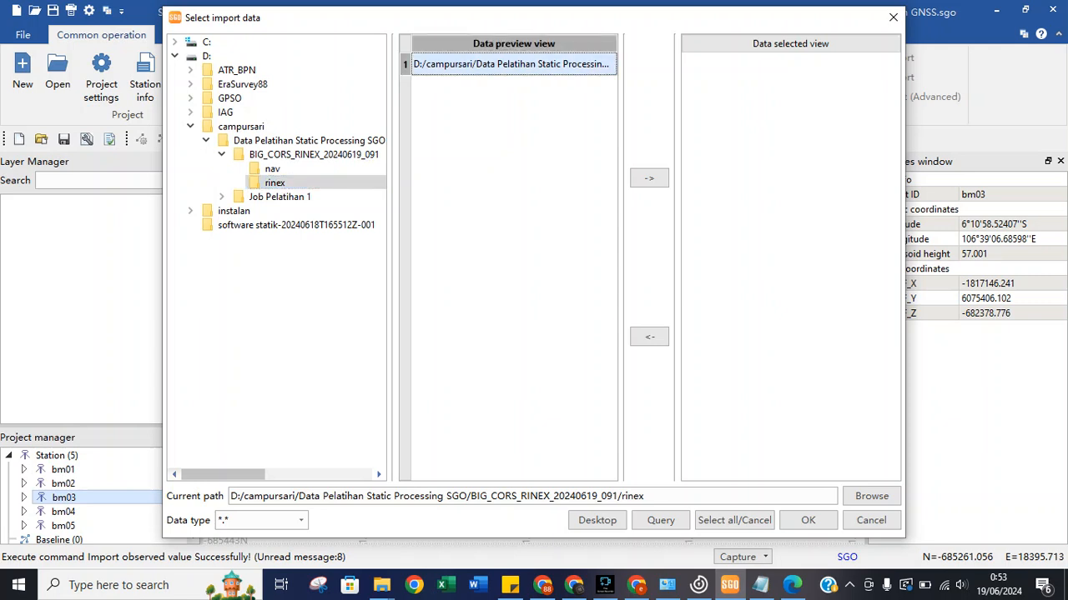
{"action": "left_click", "coordinate": [649, 178]}
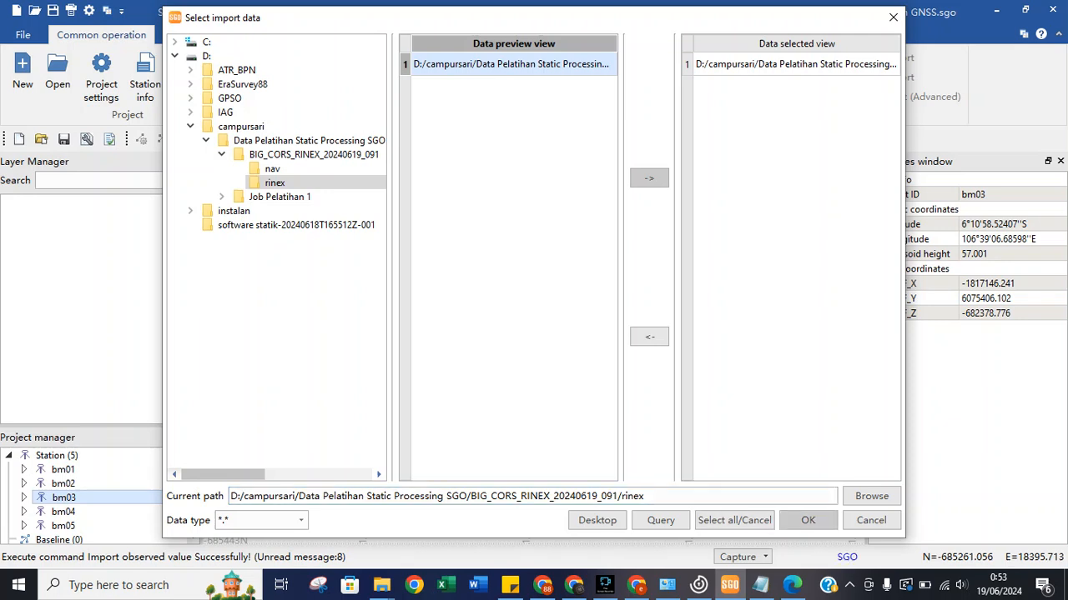
Confirm the import with the all-files filter, answering the nav-file reminder so station ctgr is added.
{"action": "left_click", "coordinate": [300, 521]}
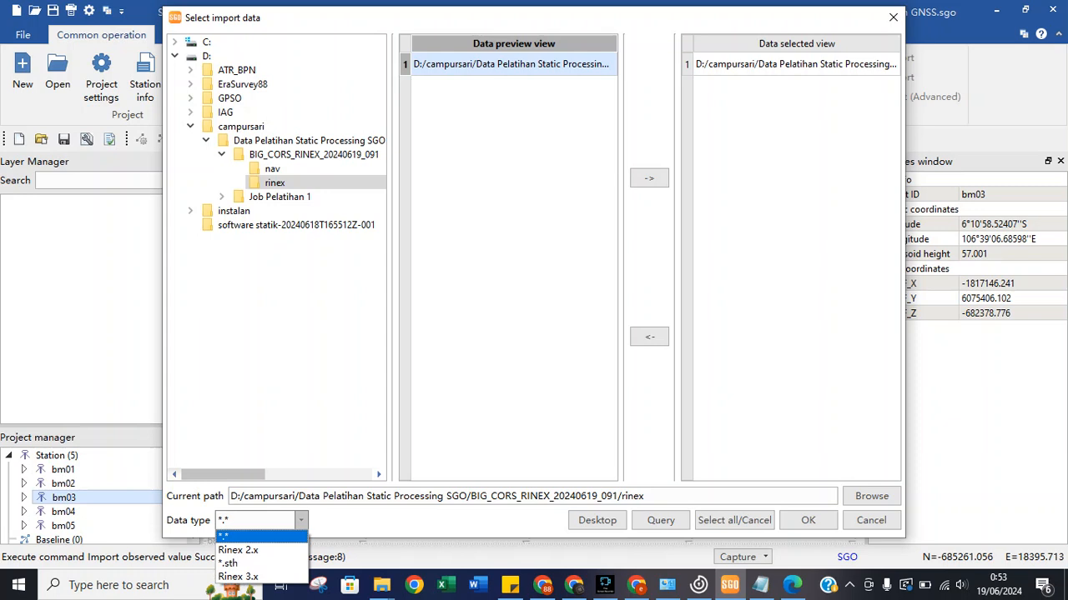
{"action": "left_click", "coordinate": [237, 550]}
{"action": "left_click", "coordinate": [300, 520]}
{"action": "left_click", "coordinate": [229, 536]}
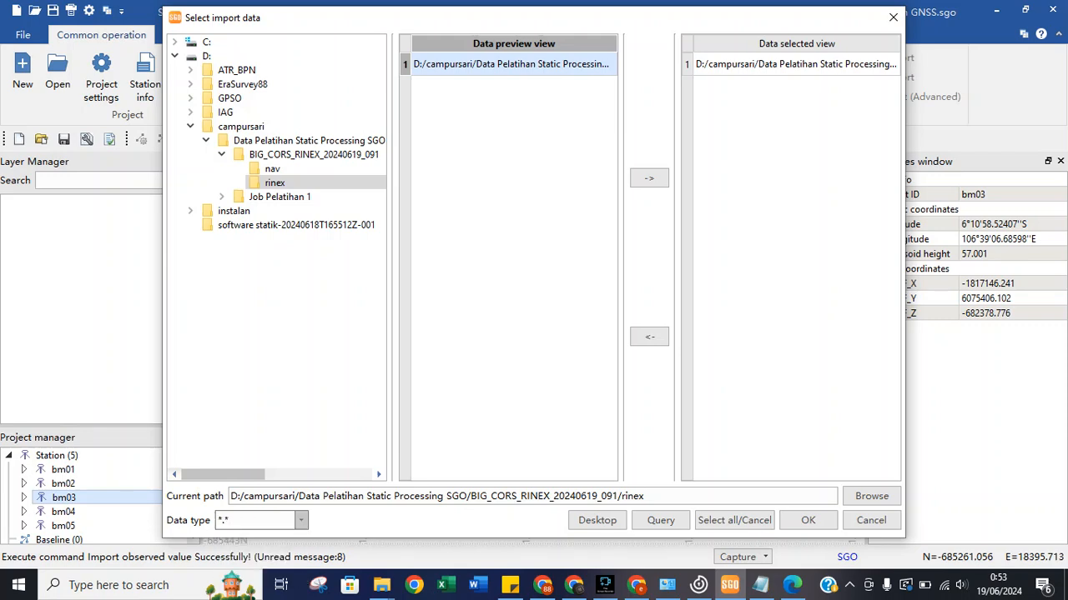
{"action": "left_click", "coordinate": [807, 519]}
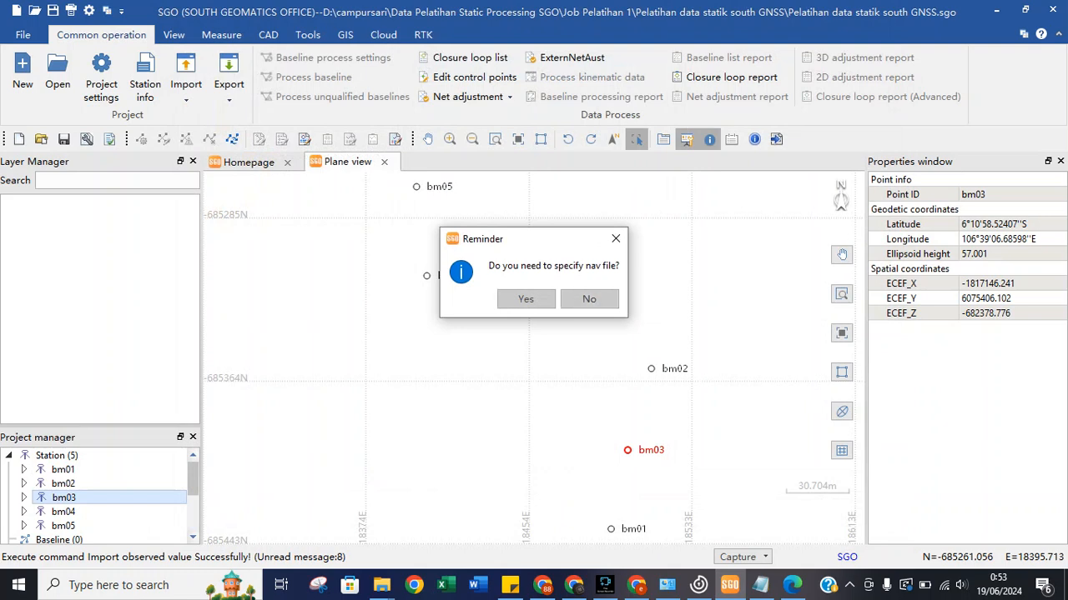
{"action": "left_click", "coordinate": [589, 299]}
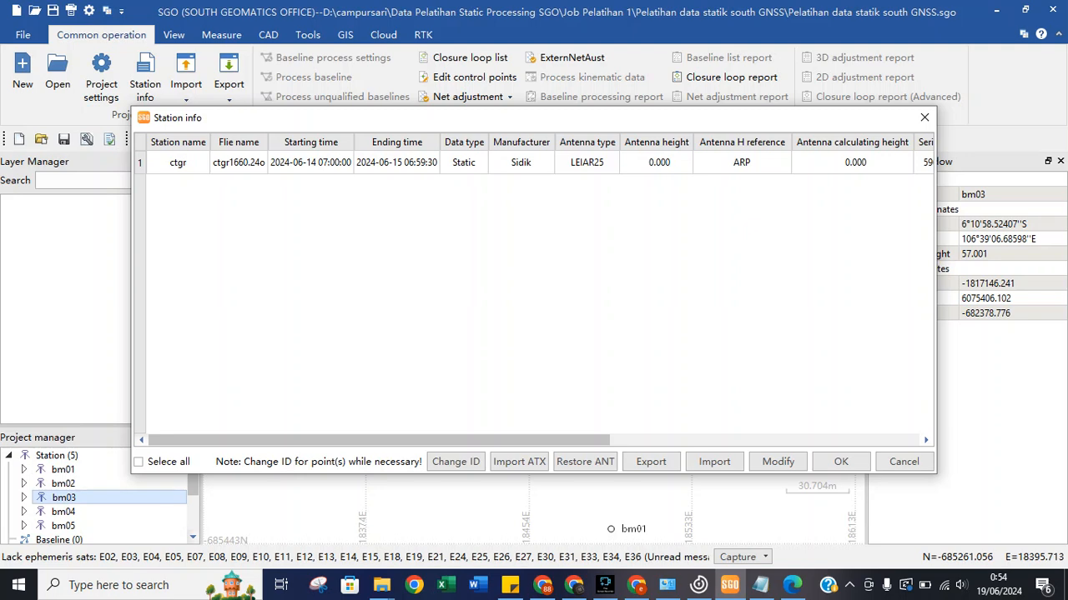
Set ctgr's antenna height to 1.000 referenced to ARP and apply the Station info changes.
{"action": "left_click", "coordinate": [139, 462]}
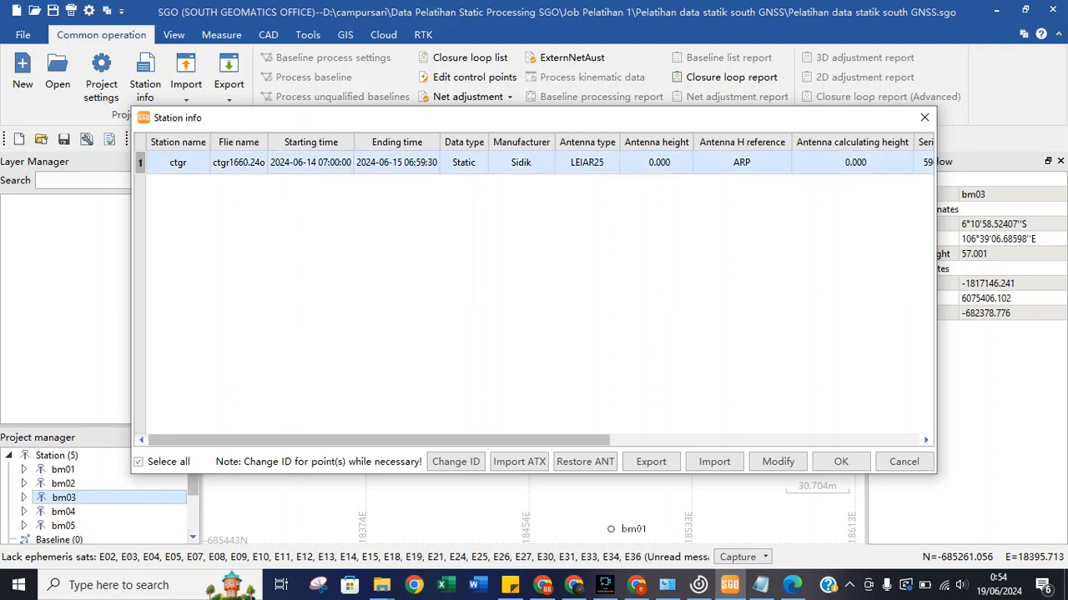
{"action": "left_click", "coordinate": [777, 462]}
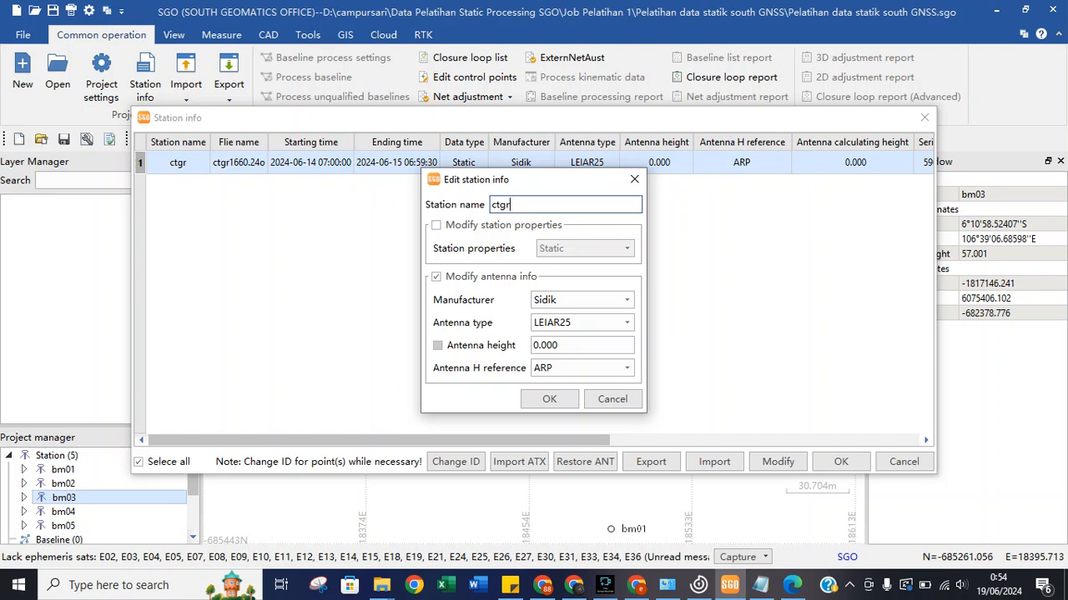
{"action": "left_click", "coordinate": [437, 346]}
{"action": "left_click_drag", "start_coordinate": [541, 344], "coordinate": [533, 344]}
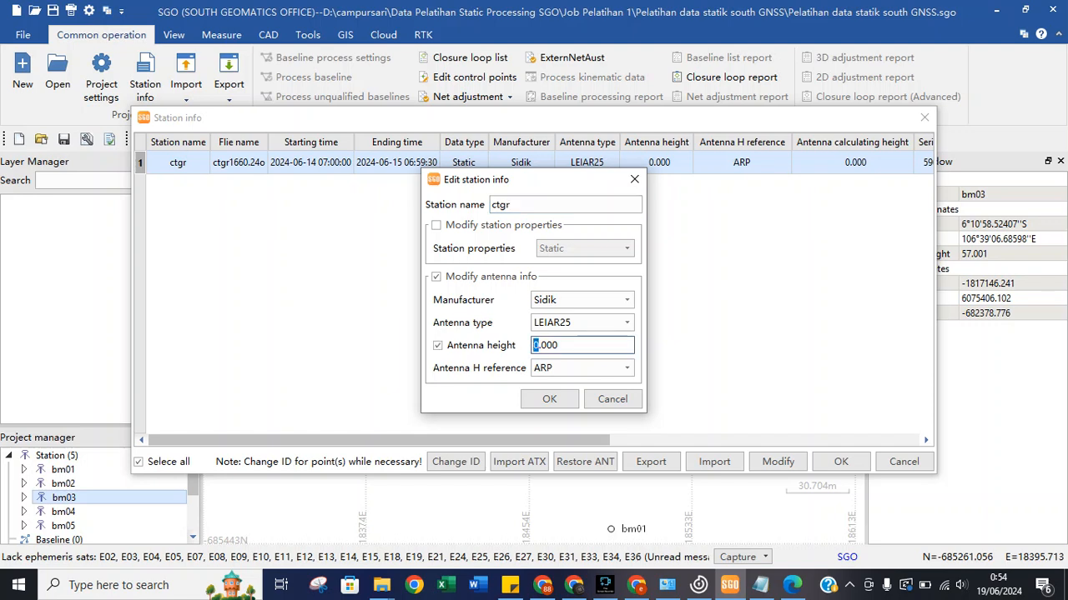
{"action": "type", "text": "1"}
{"action": "left_click", "coordinate": [627, 368]}
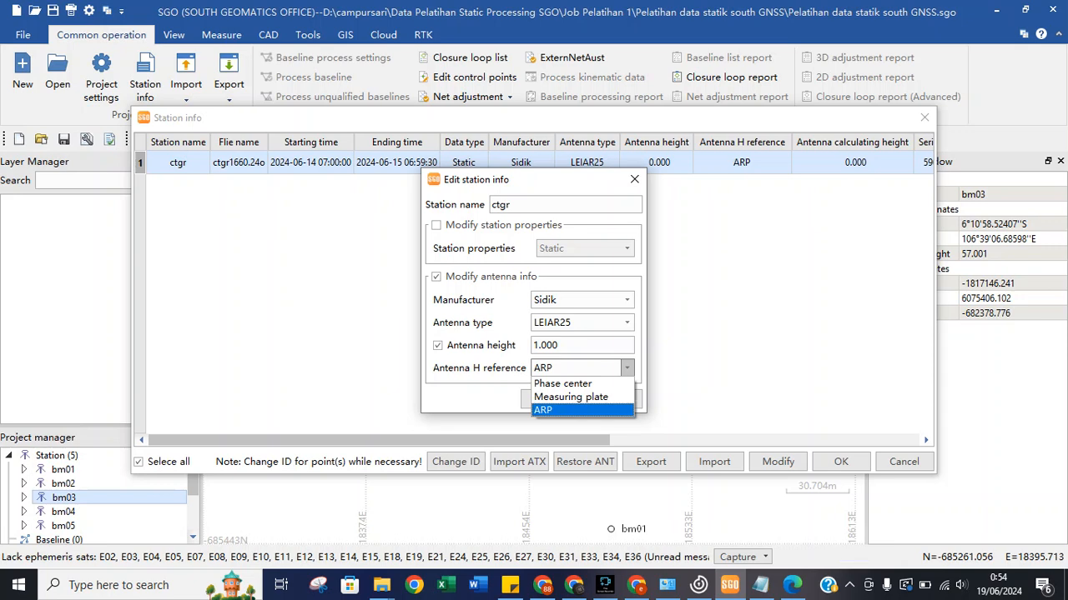
{"action": "left_click", "coordinate": [560, 411]}
{"action": "left_click", "coordinate": [582, 368]}
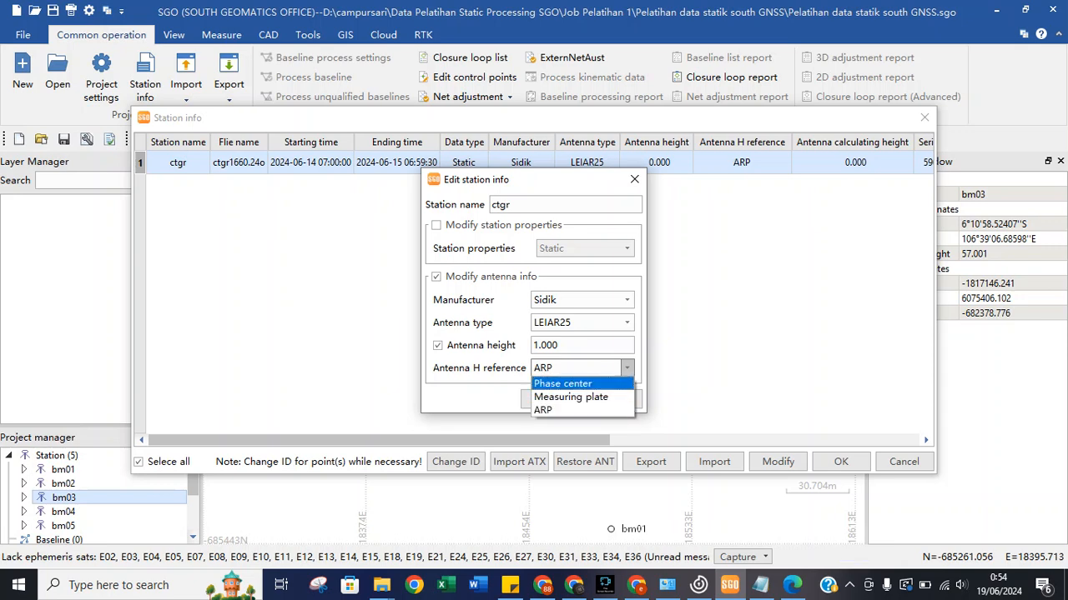
{"action": "key", "text": "Down"}
{"action": "key", "text": "Down"}
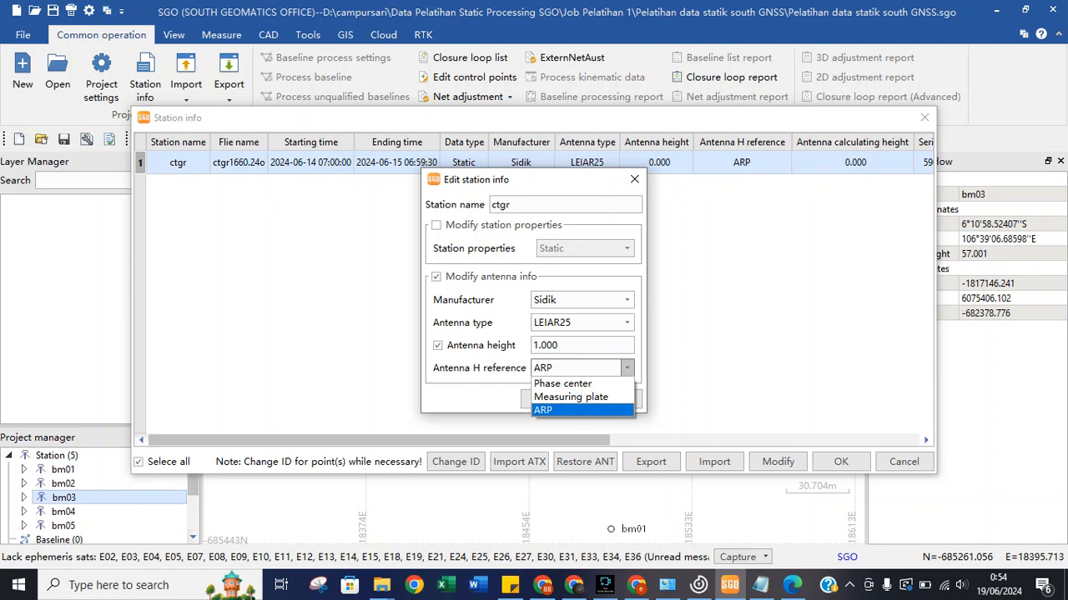
{"action": "key", "text": "Return"}
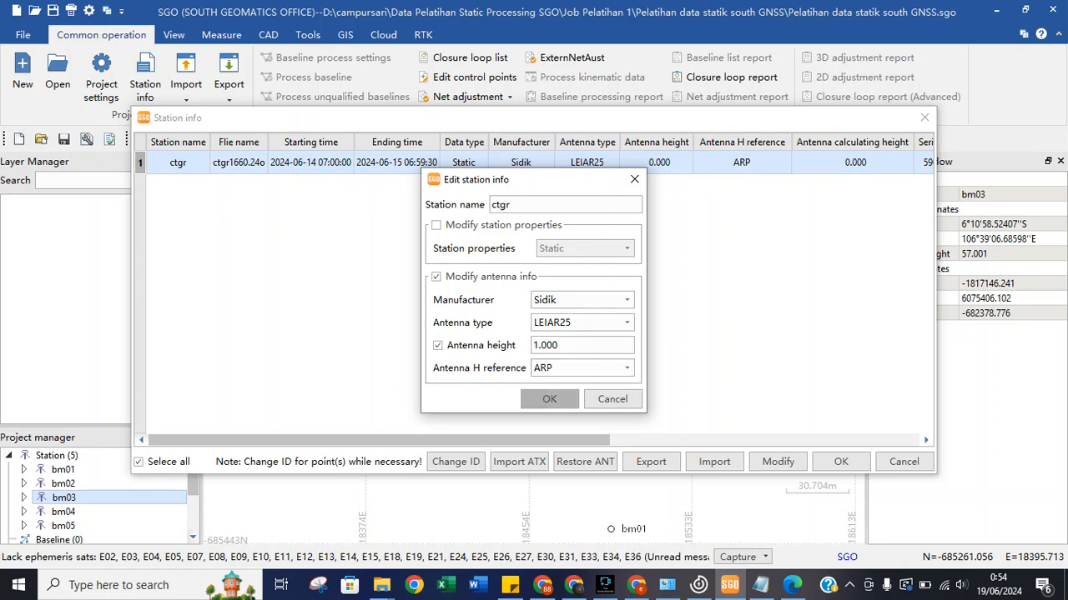
{"action": "left_click", "coordinate": [549, 399]}
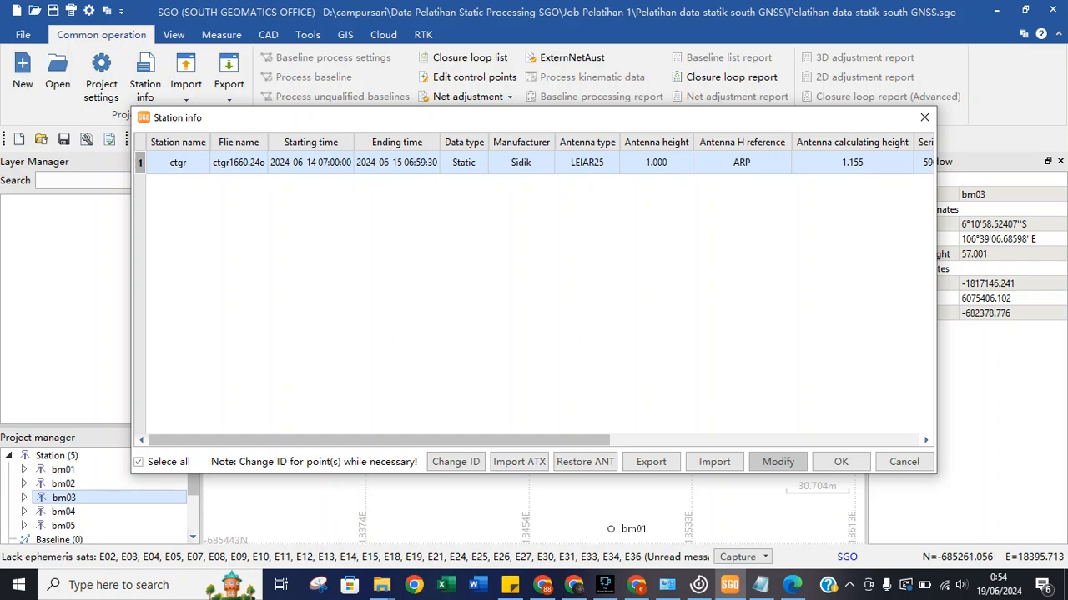
{"action": "left_click", "coordinate": [840, 462]}
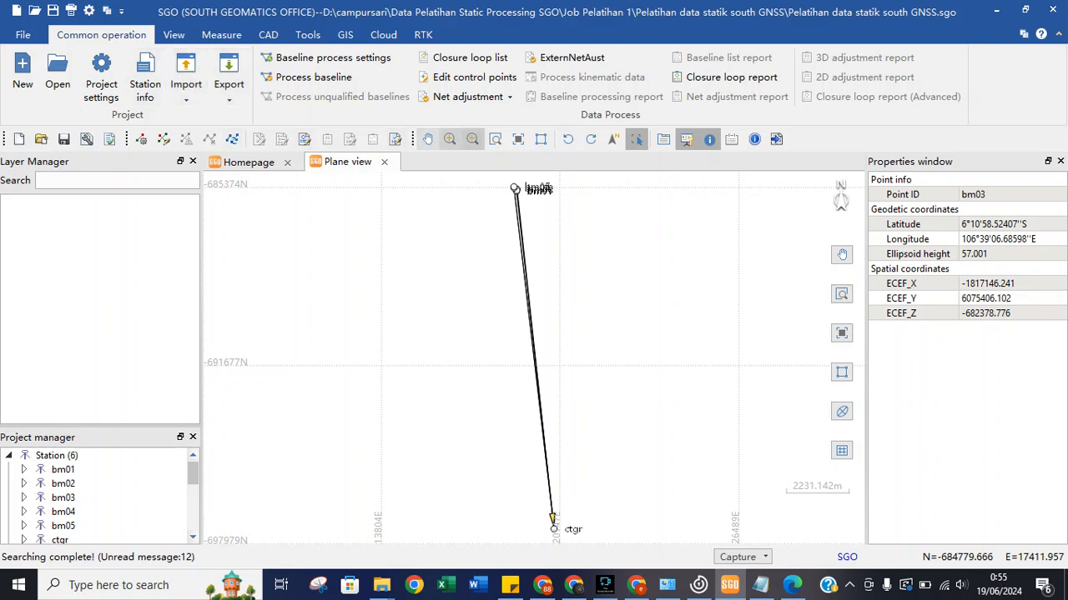
Zoom onto stations bm01–bm05 and change the baseline Mask angle from 15 to 10.
{"action": "left_click", "coordinate": [494, 138]}
{"action": "left_click_drag", "start_coordinate": [503, 181], "coordinate": [543, 212]}
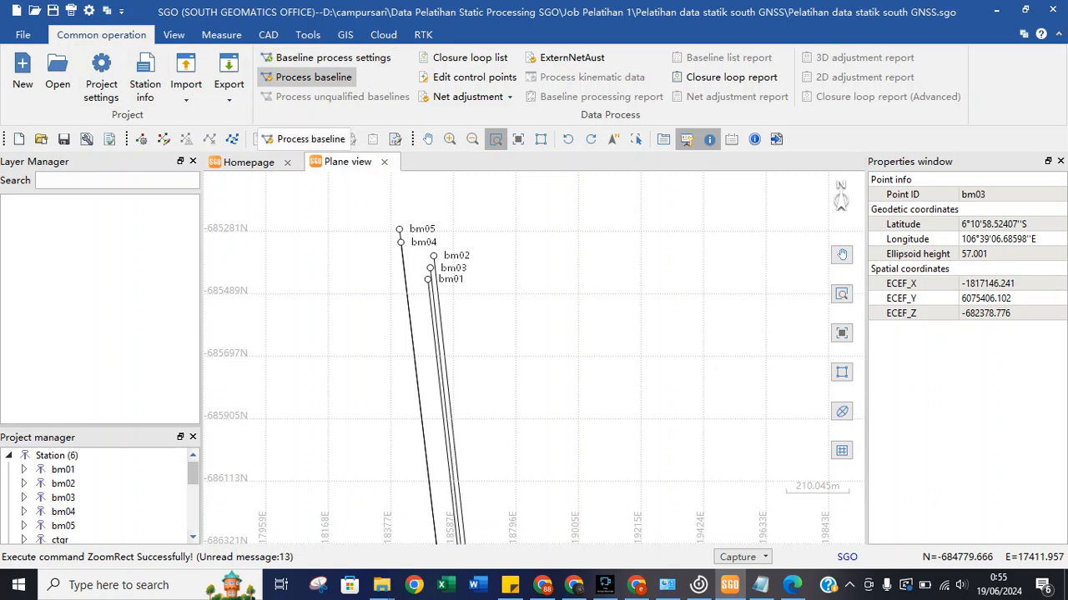
{"action": "left_click", "coordinate": [325, 57]}
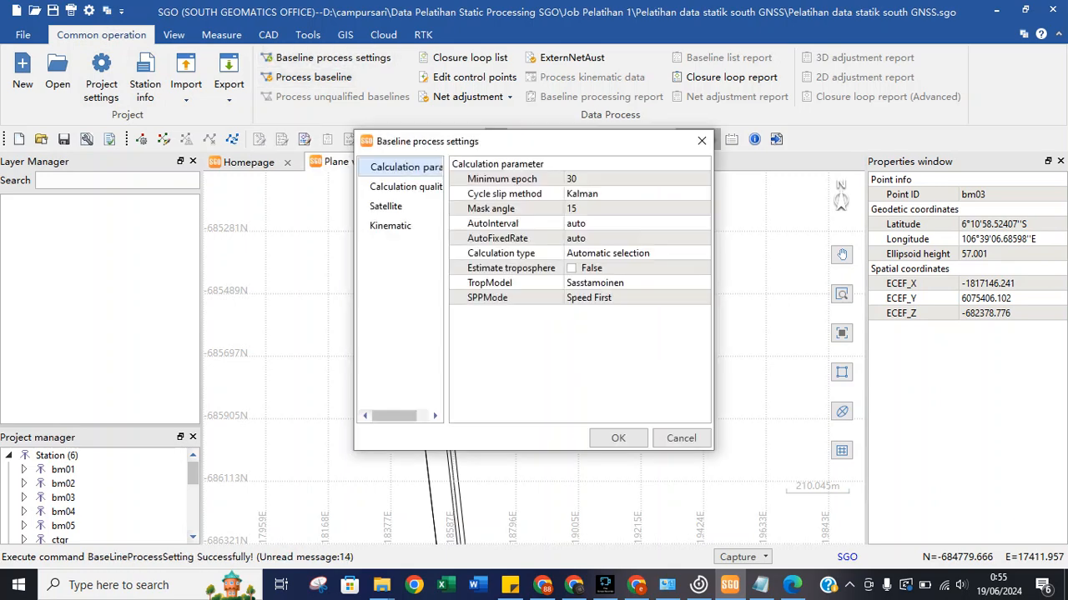
{"action": "left_click", "coordinate": [504, 194]}
{"action": "left_click", "coordinate": [501, 224]}
{"action": "left_click", "coordinate": [500, 209]}
{"action": "left_click", "coordinate": [621, 209]}
{"action": "left_click", "coordinate": [702, 209]}
{"action": "left_click", "coordinate": [622, 244]}
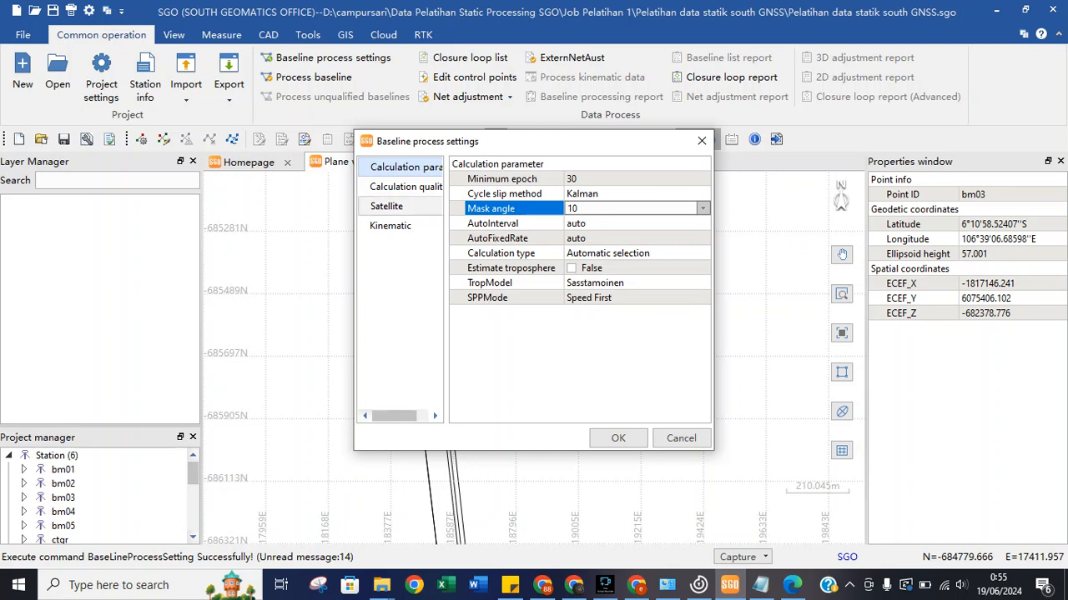
Review the quality, satellite and kinematic settings, save, and list the five bm-to-ctgr baselines.
{"action": "left_click", "coordinate": [405, 186]}
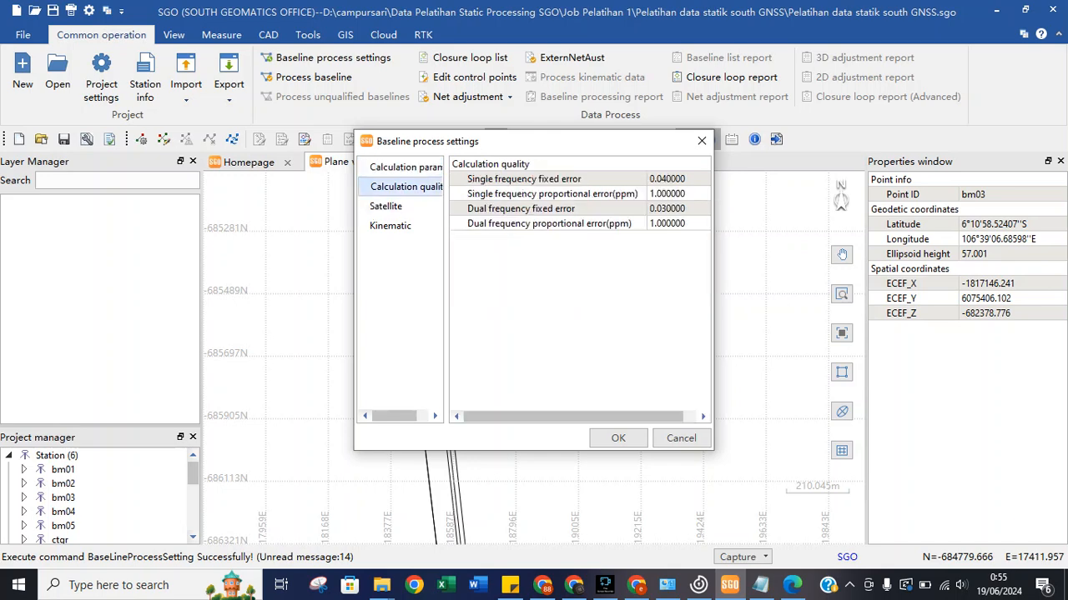
{"action": "left_click", "coordinate": [387, 206]}
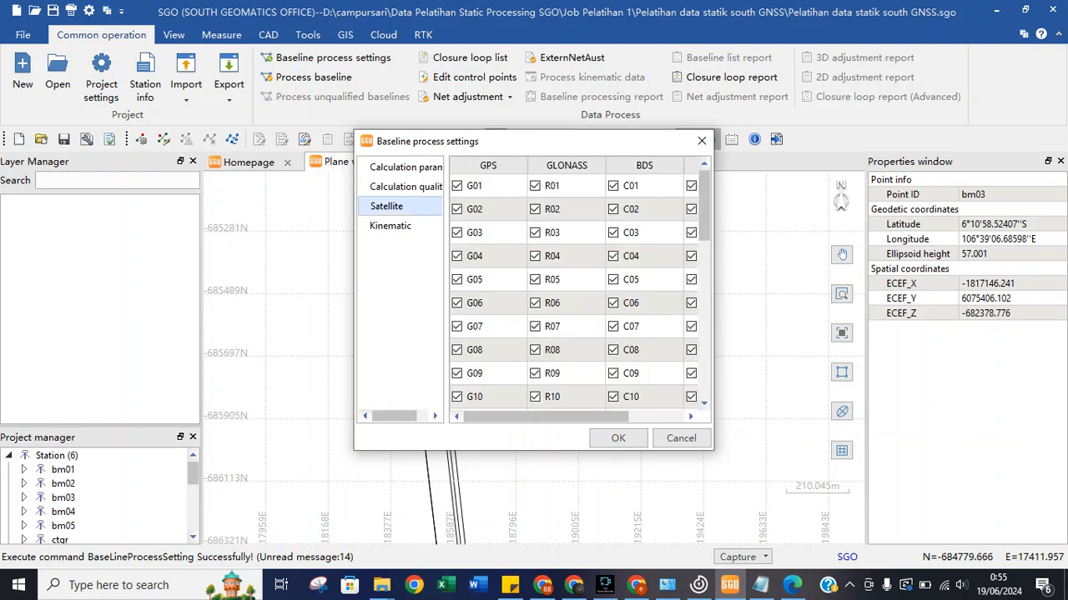
{"action": "left_click", "coordinate": [391, 226]}
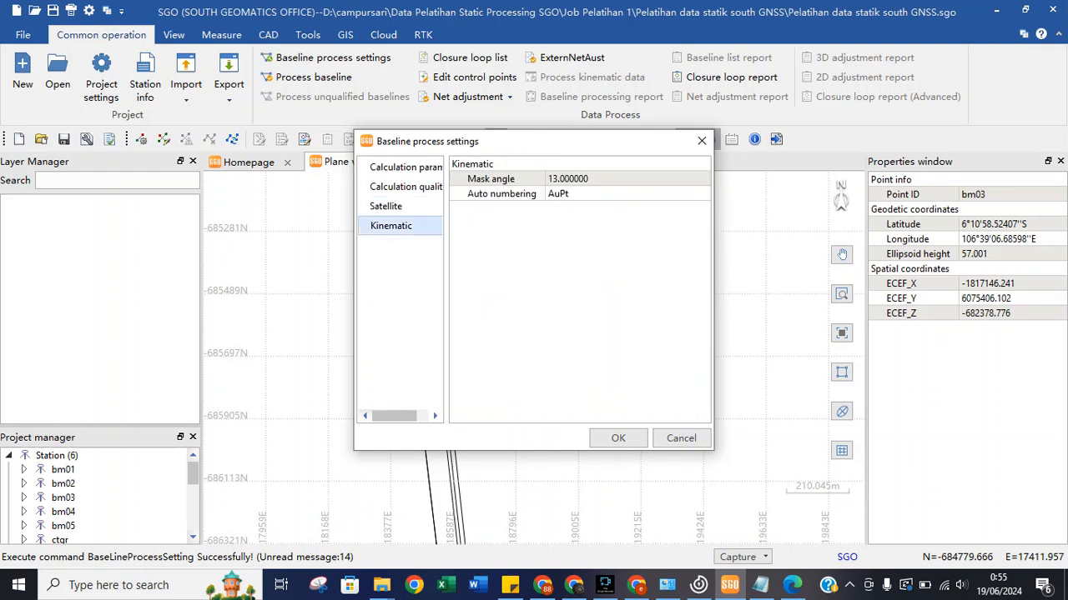
{"action": "left_click", "coordinate": [618, 438]}
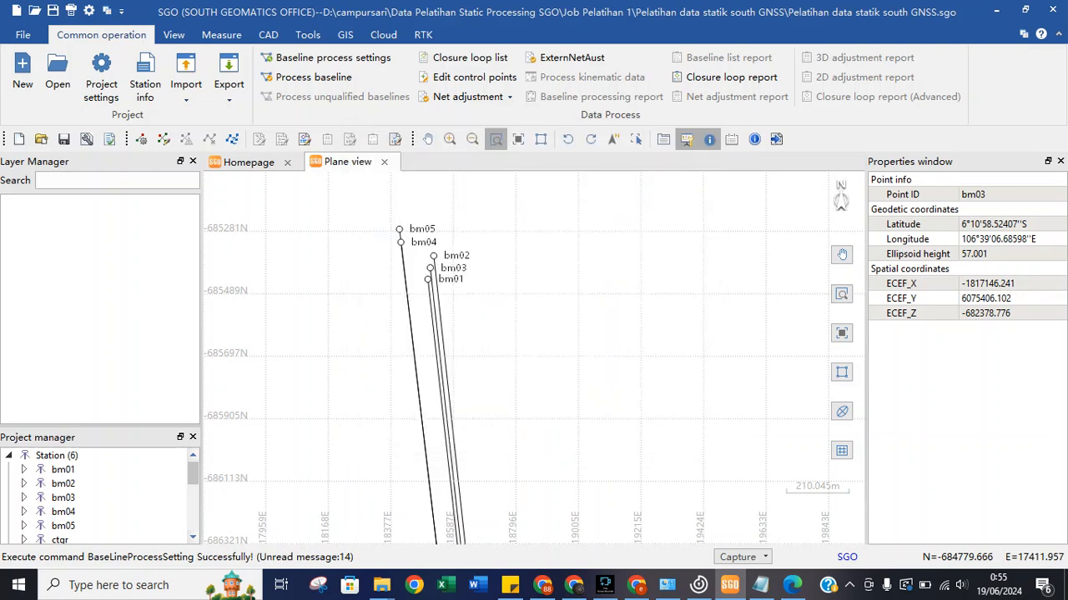
{"action": "left_click", "coordinate": [313, 77]}
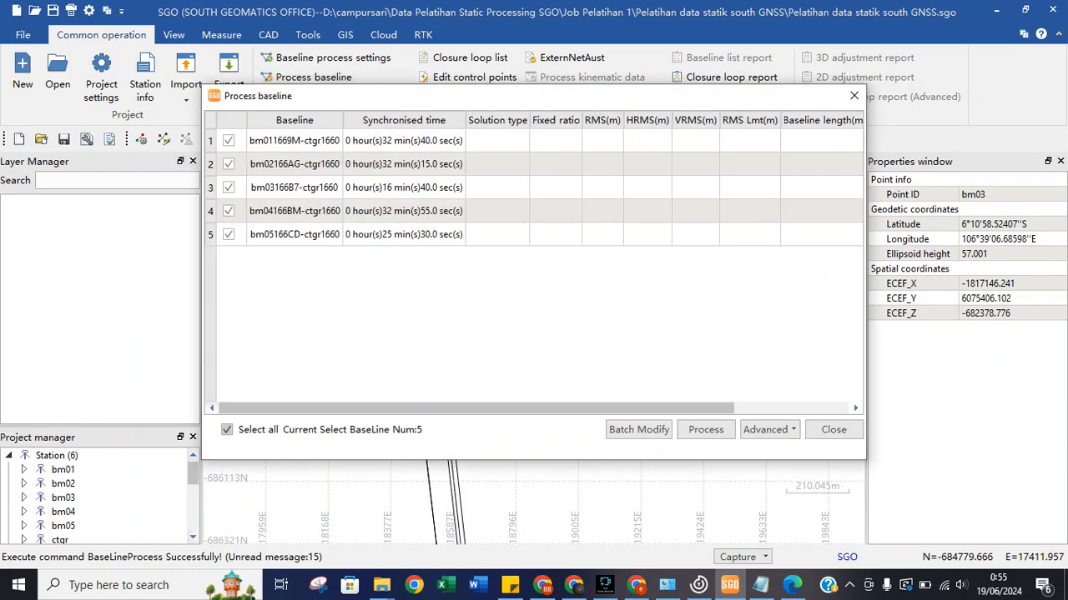
Process all five baselines to ctgr and close the results once each reports Fixed.
{"action": "left_click", "coordinate": [706, 430]}
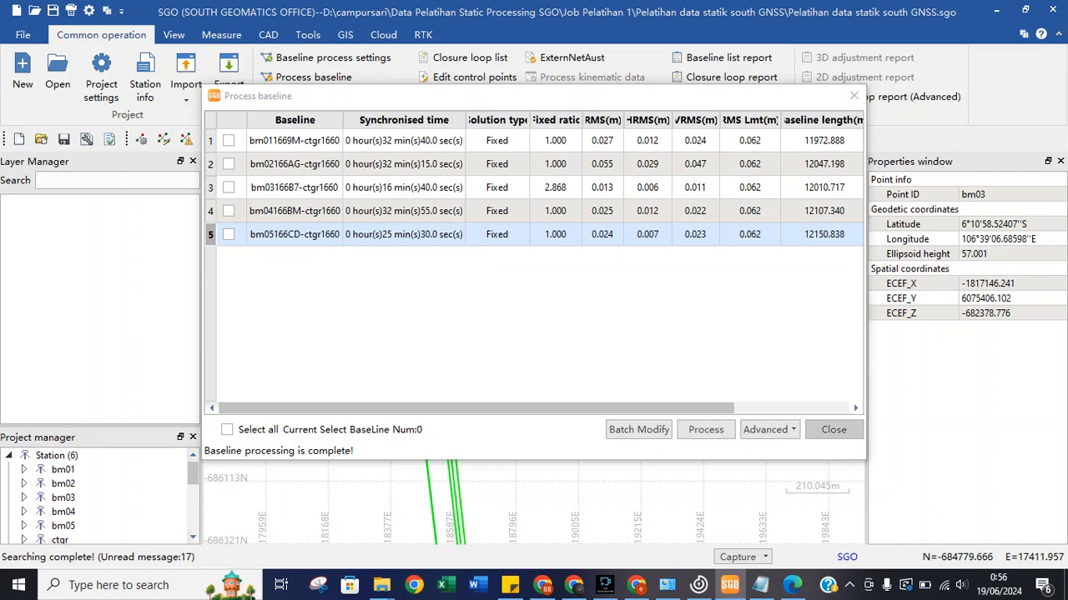
{"action": "left_click", "coordinate": [833, 430]}
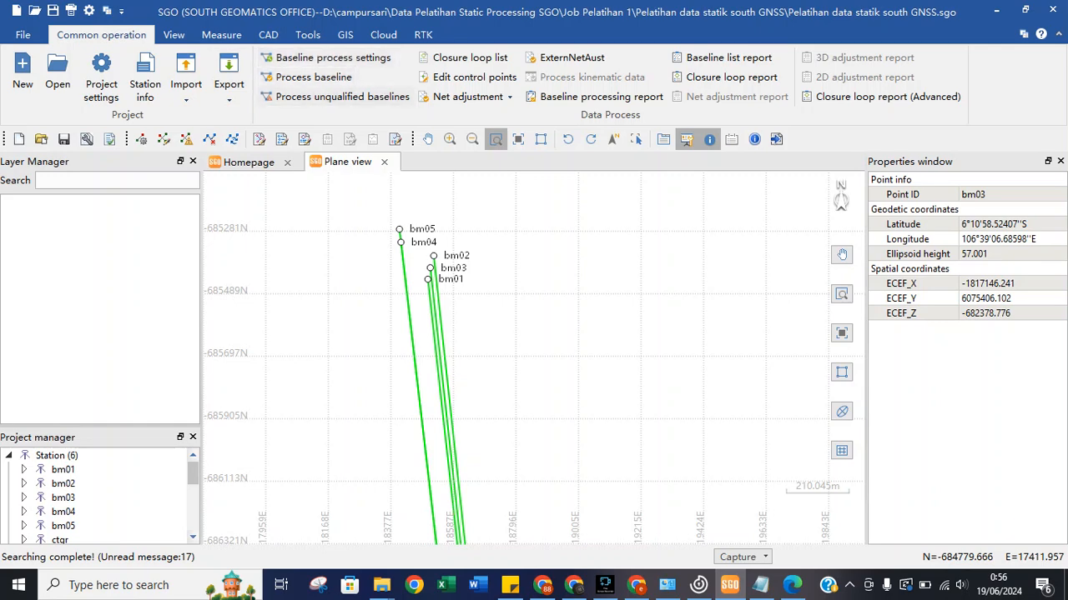
Bring up the properties of the bm04166BM-ctgr1660 baseline on the map.
{"action": "left_click", "coordinate": [313, 76]}
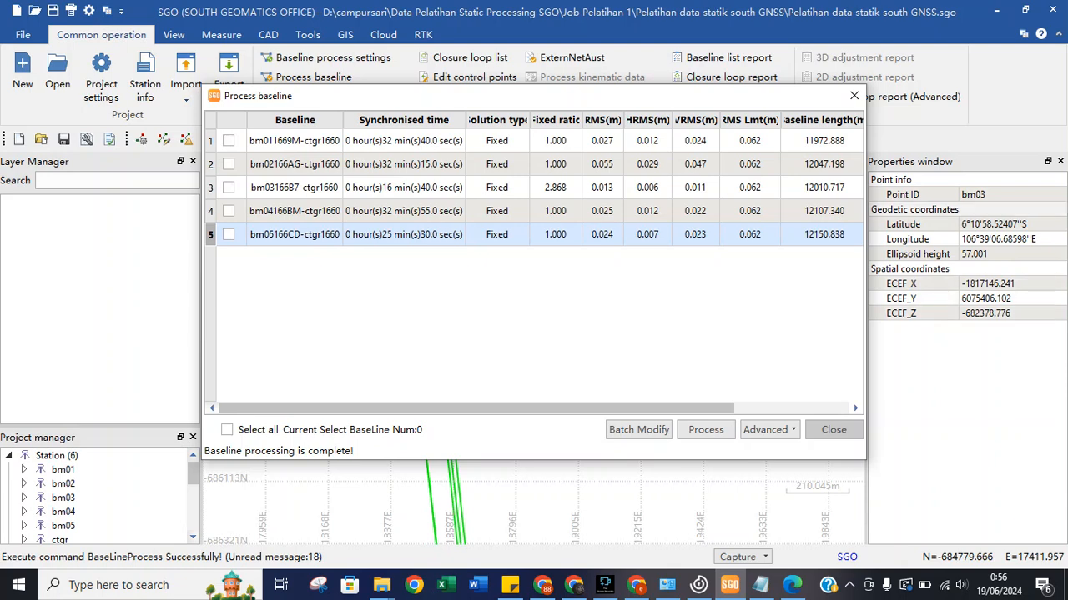
{"action": "left_click", "coordinate": [853, 96]}
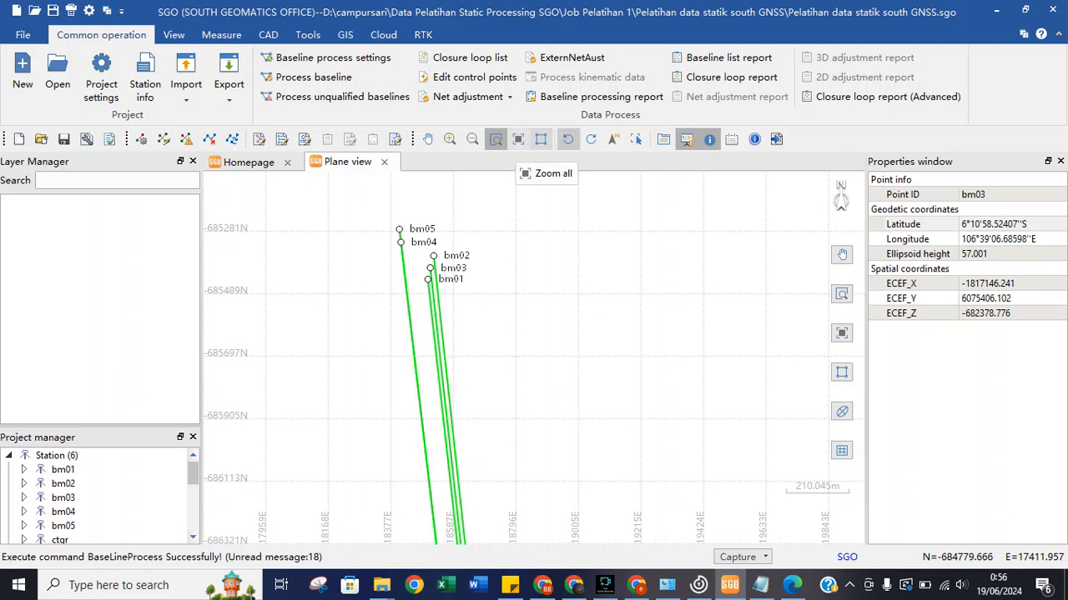
{"action": "left_click", "coordinate": [635, 140]}
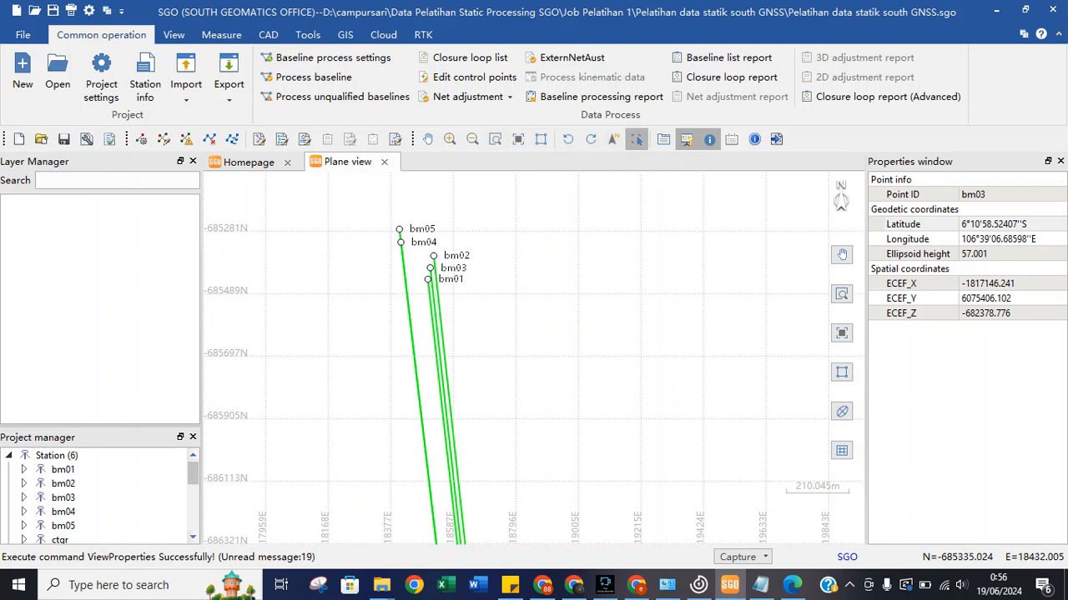
{"action": "left_click", "coordinate": [400, 239]}
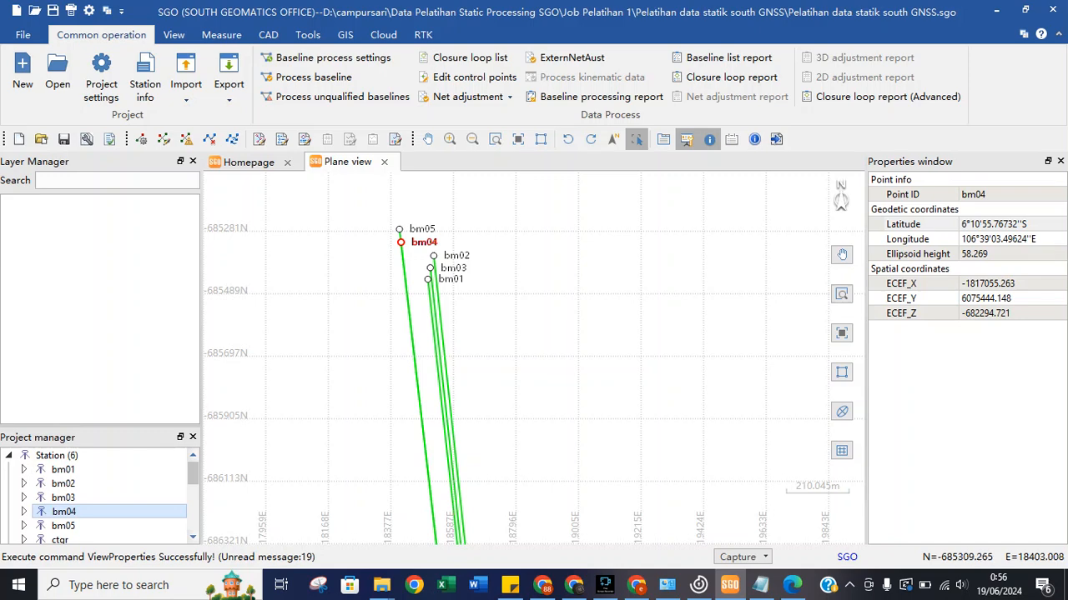
{"action": "left_click", "coordinate": [401, 251]}
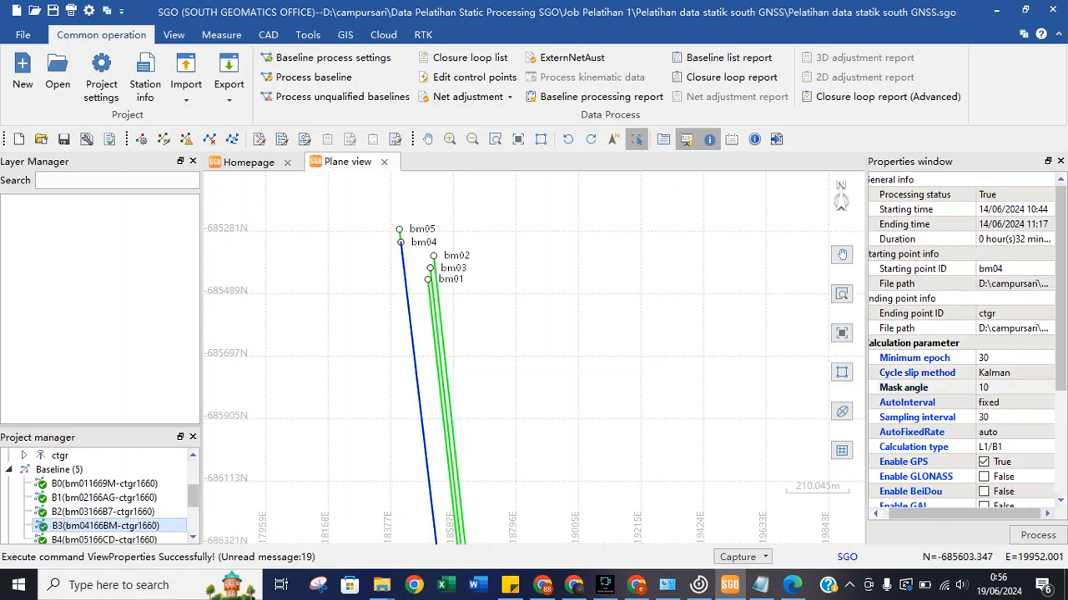
Keep the baseline's mask angle at 10 and set its sampling interval to 1.
{"action": "left_click", "coordinate": [1007, 387]}
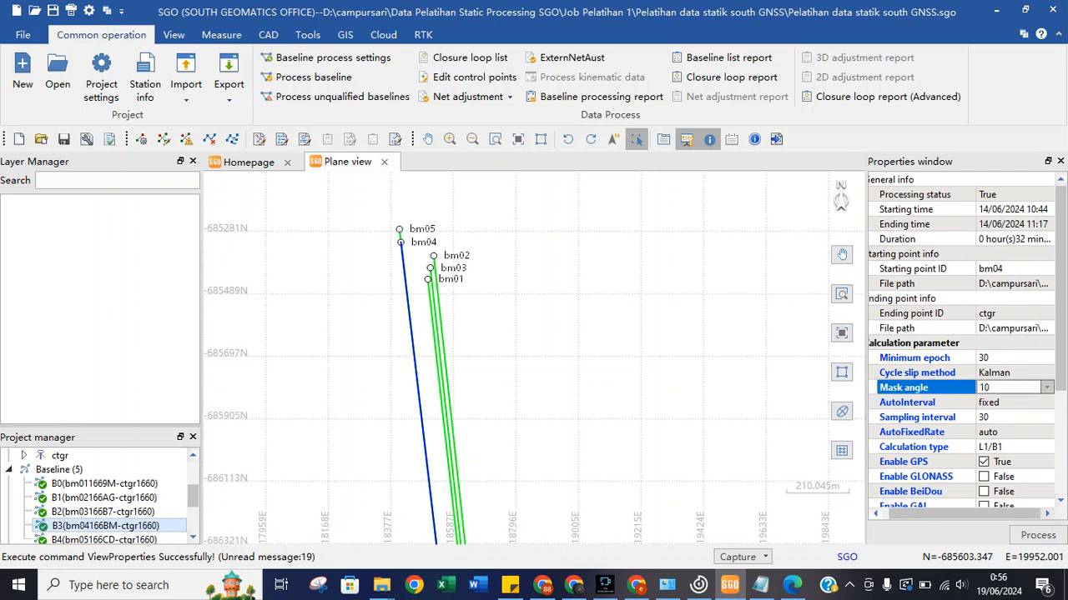
{"action": "left_click", "coordinate": [1047, 388]}
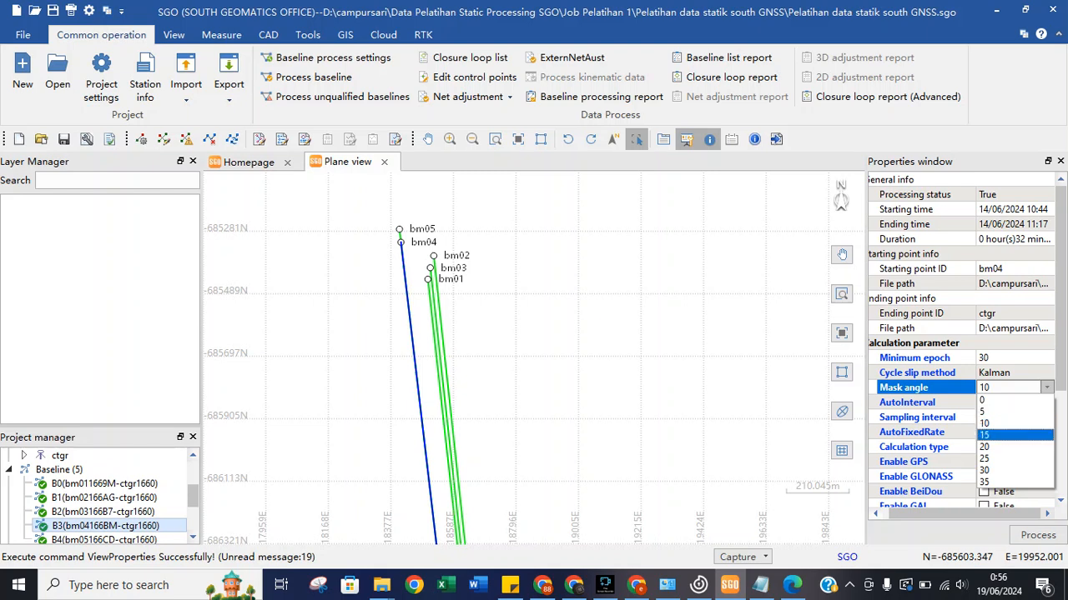
{"action": "left_click", "coordinate": [1007, 424]}
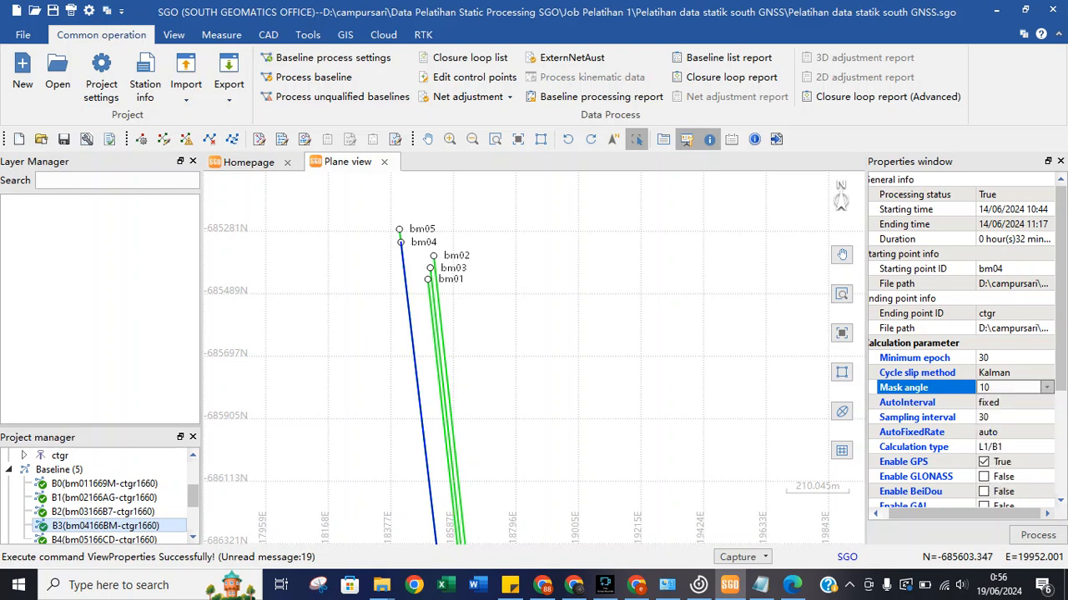
{"action": "left_click", "coordinate": [1047, 388]}
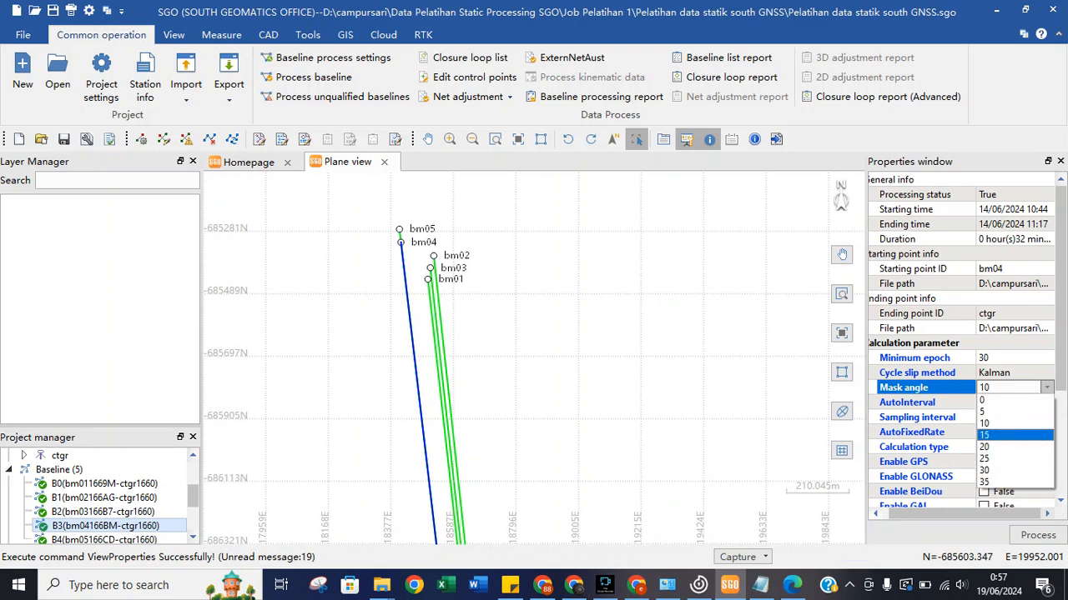
{"action": "left_click", "coordinate": [1006, 423]}
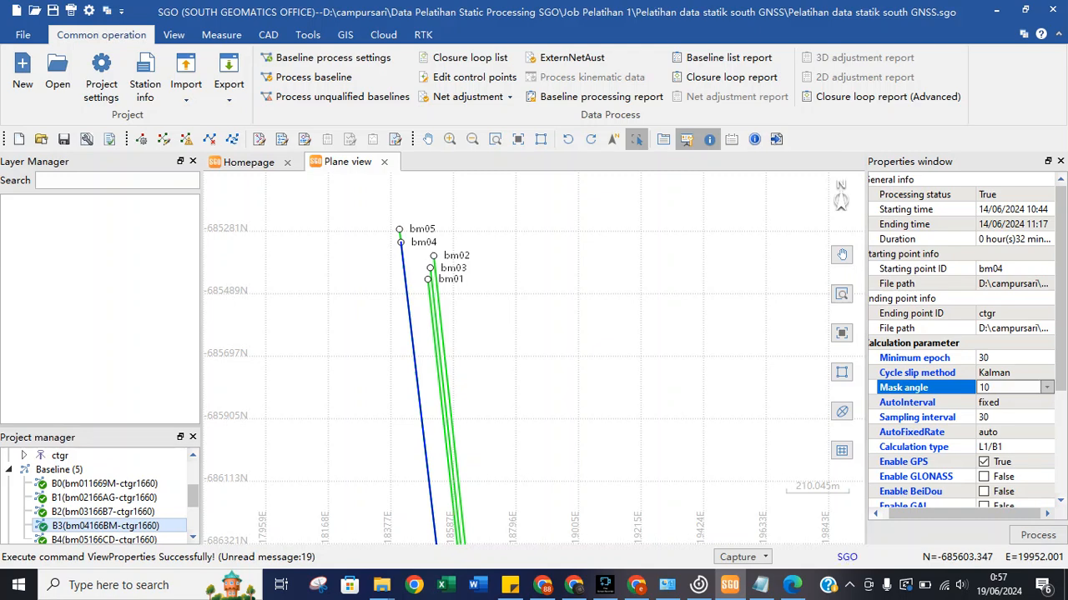
{"action": "left_click", "coordinate": [1005, 417]}
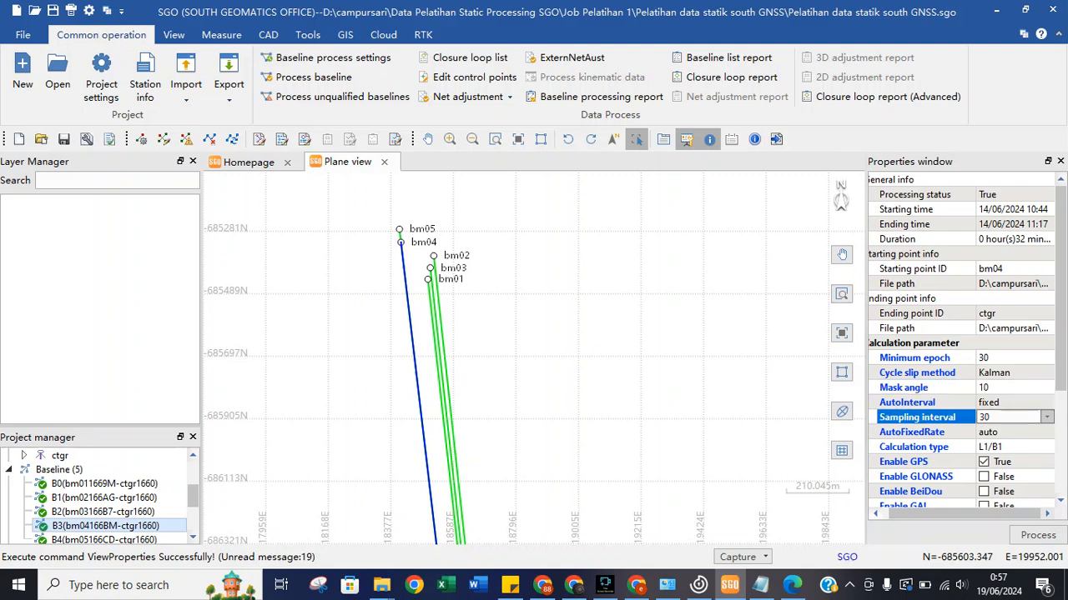
{"action": "left_click", "coordinate": [1046, 417]}
{"action": "left_click", "coordinate": [1014, 445]}
Toggle the baseline's GLONASS, BeiDou, Galileo and troposphere estimation options.
{"action": "scroll", "coordinate": [959, 341], "scroll_direction": "down", "scroll_amount": 1}
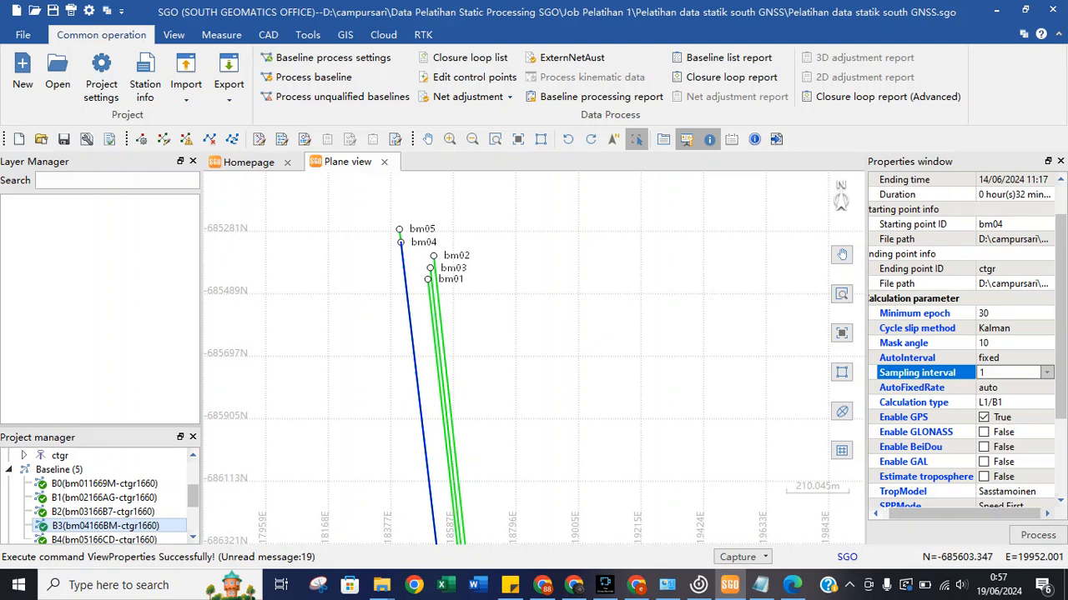
{"action": "left_click", "coordinate": [984, 432]}
{"action": "left_click", "coordinate": [984, 432]}
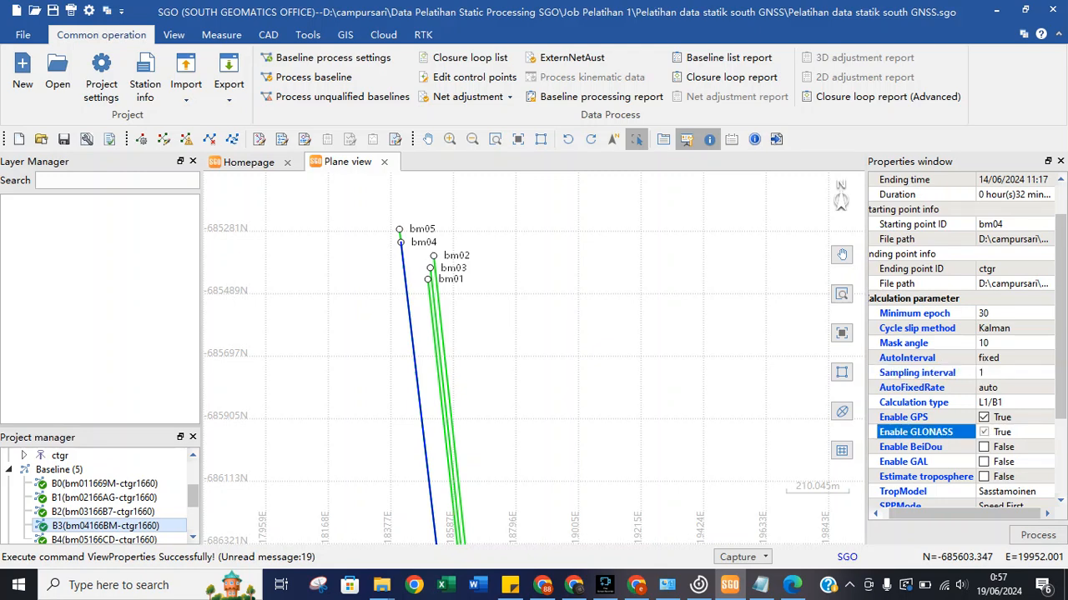
{"action": "double_click", "coordinate": [985, 447]}
{"action": "double_click", "coordinate": [984, 462]}
{"action": "double_click", "coordinate": [985, 477]}
{"action": "left_click", "coordinate": [924, 432]}
{"action": "scroll", "coordinate": [985, 432], "scroll_direction": "down", "scroll_amount": 3}
{"action": "left_click_drag", "start_coordinate": [984, 462], "coordinate": [984, 373]}
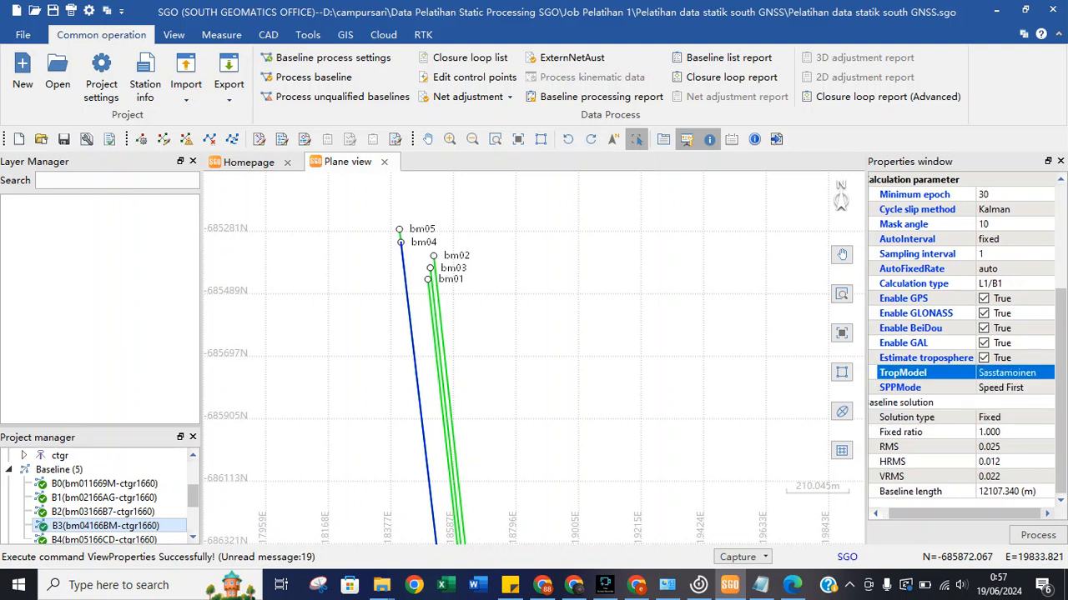
Switch off troposphere estimation, Galileo, BeiDou and GLONASS, leaving only GPS enabled.
{"action": "left_click", "coordinate": [984, 358]}
{"action": "left_click", "coordinate": [984, 358]}
{"action": "double_click", "coordinate": [984, 343]}
{"action": "left_click", "coordinate": [984, 328]}
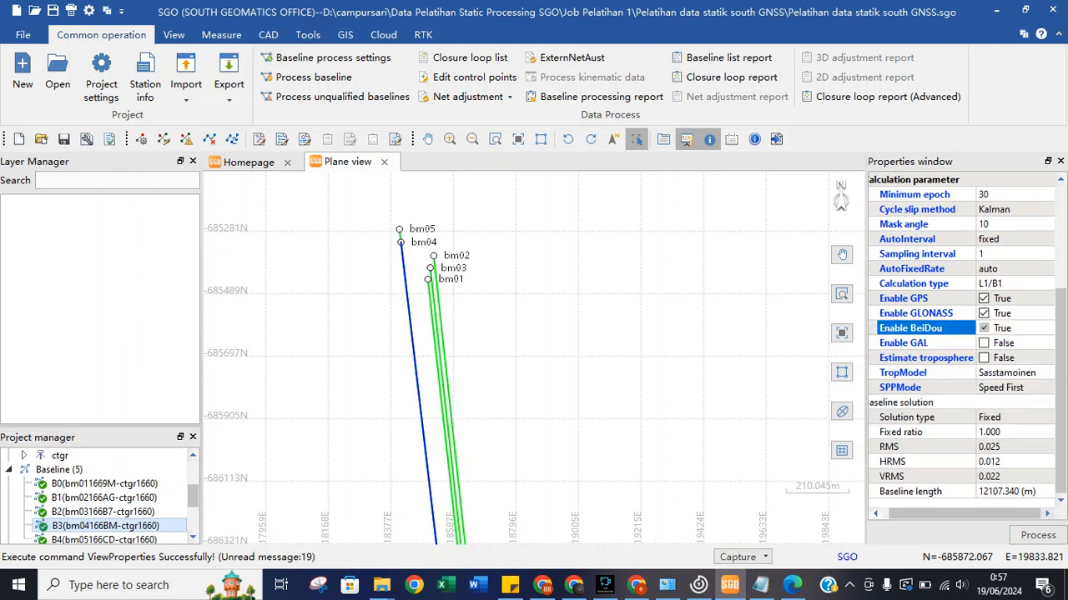
{"action": "left_click", "coordinate": [984, 328]}
{"action": "left_click", "coordinate": [985, 314]}
{"action": "left_click", "coordinate": [984, 313]}
{"action": "left_click", "coordinate": [986, 298]}
{"action": "left_click", "coordinate": [987, 328]}
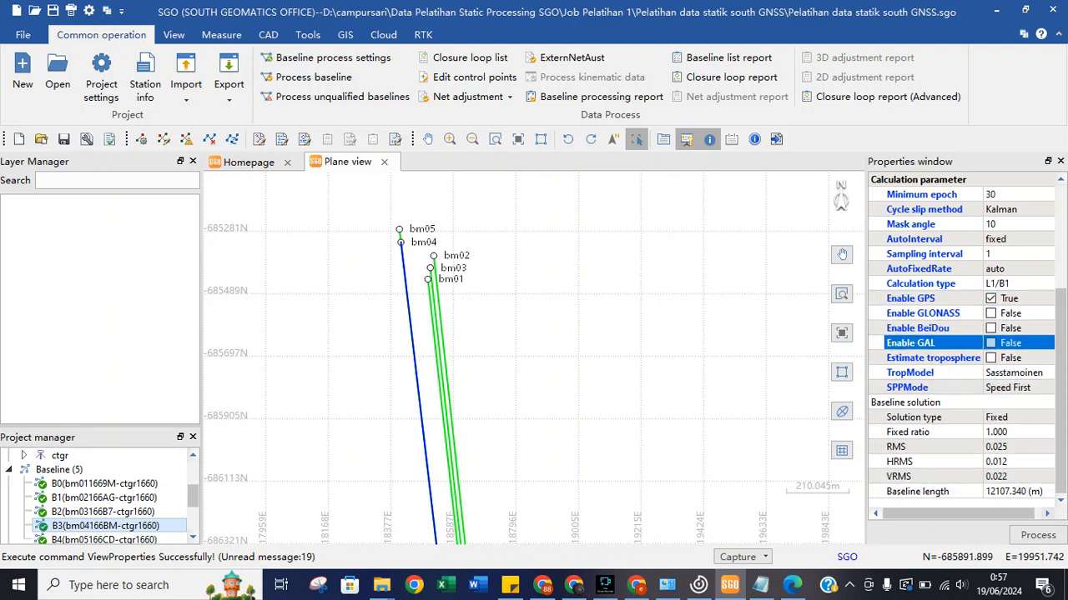
{"action": "left_click", "coordinate": [989, 314]}
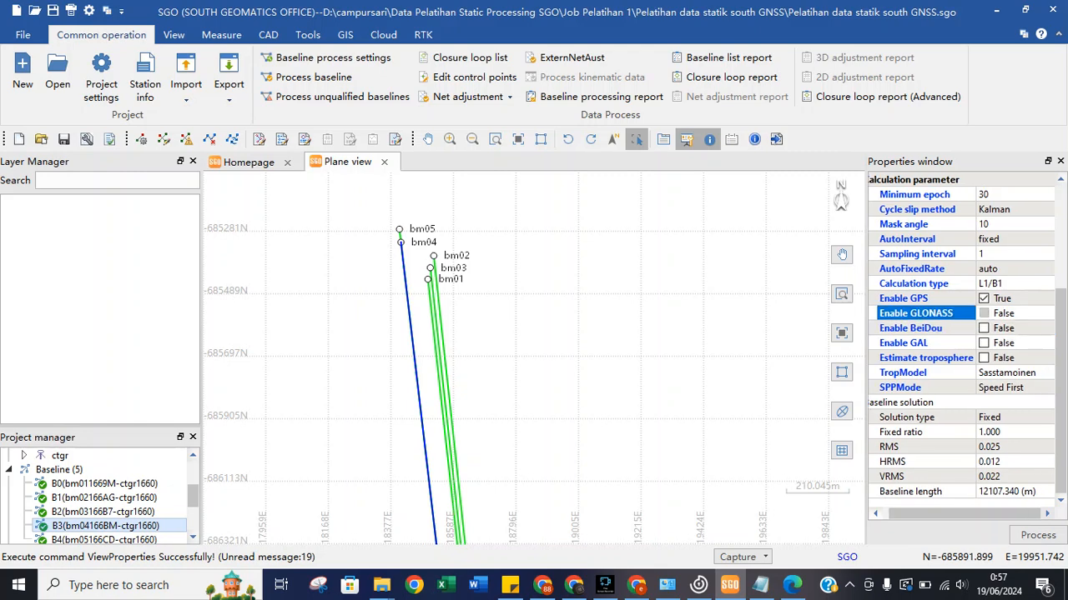
{"action": "left_click", "coordinate": [985, 298]}
{"action": "left_click", "coordinate": [433, 266]}
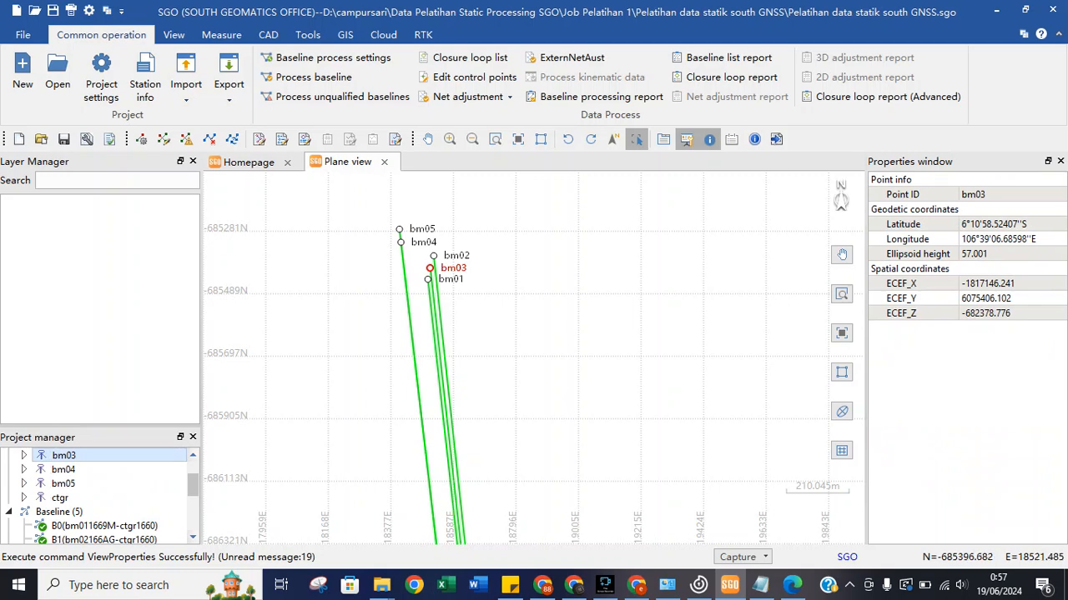
Select the bm02166AG-ctgr1660 baseline and set its sampling interval to 1.
{"action": "left_click", "coordinate": [432, 255]}
{"action": "left_click", "coordinate": [434, 278]}
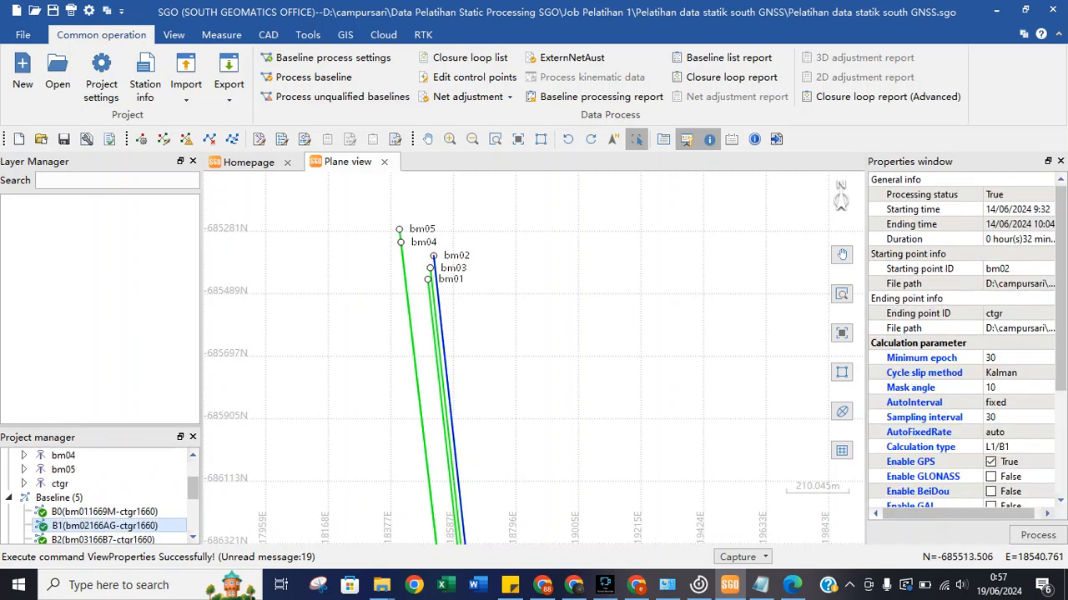
{"action": "left_click", "coordinate": [1013, 417]}
{"action": "left_click", "coordinate": [1046, 417]}
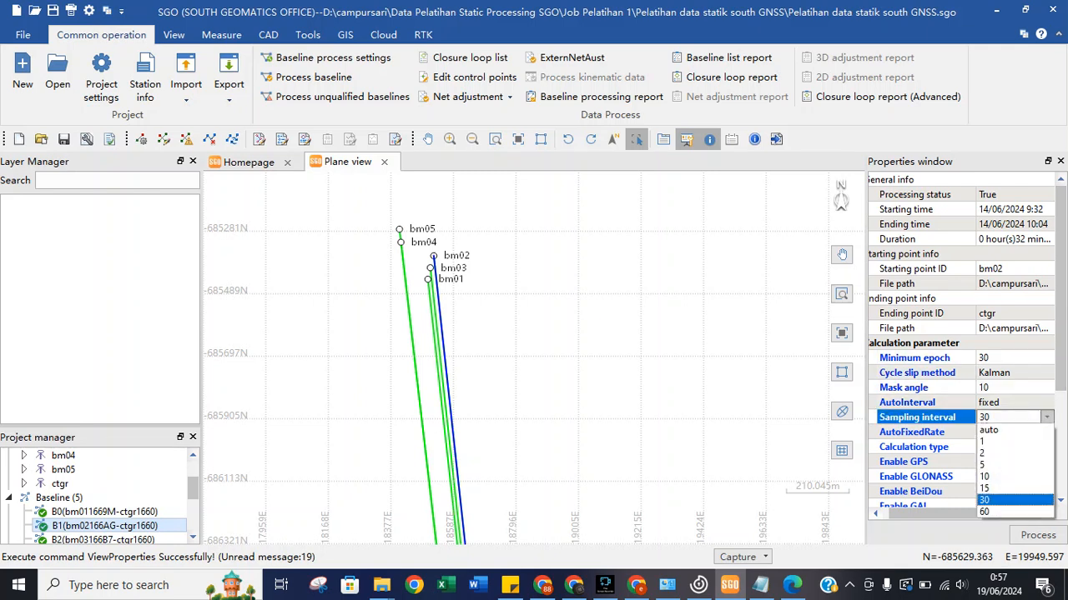
{"action": "left_click", "coordinate": [1001, 442]}
Enable GLONASS, BeiDou, Galileo and troposphere estimation for this baseline.
{"action": "left_click", "coordinate": [916, 477]}
{"action": "scroll", "coordinate": [916, 467], "scroll_direction": "down", "scroll_amount": 1}
{"action": "left_click", "coordinate": [911, 448]}
{"action": "left_click", "coordinate": [910, 462]}
{"action": "left_click", "coordinate": [911, 448]}
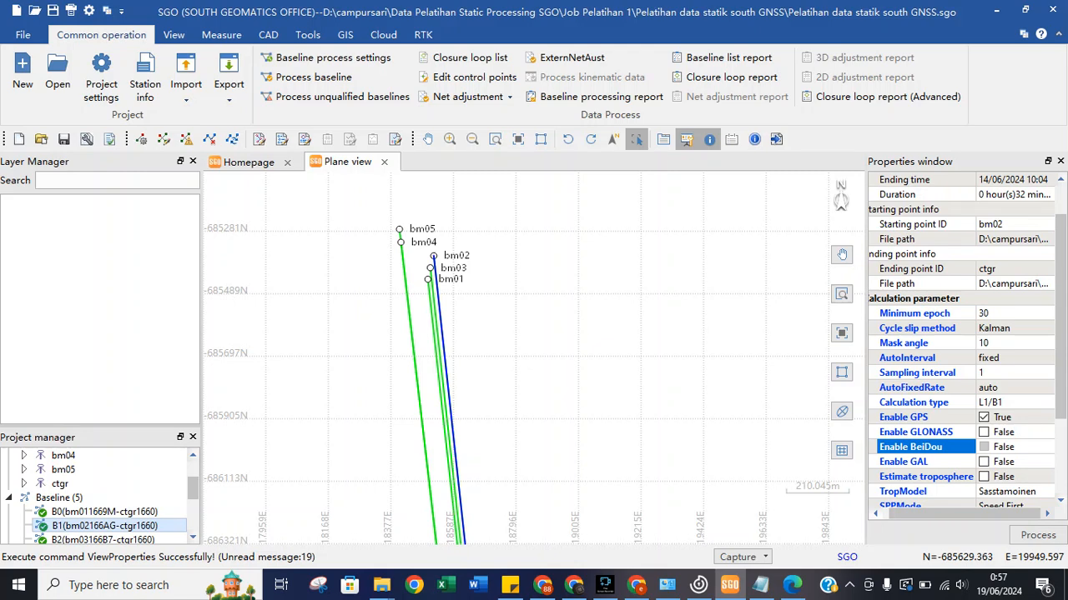
{"action": "left_click", "coordinate": [915, 432]}
{"action": "left_click", "coordinate": [911, 447]}
{"action": "left_click", "coordinate": [916, 432]}
{"action": "left_click", "coordinate": [983, 447]}
{"action": "left_click", "coordinate": [983, 462]}
{"action": "left_click", "coordinate": [984, 477]}
{"action": "left_click", "coordinate": [984, 447]}
Set the calculation type to Automatic selection and bring up baseline processing.
{"action": "scroll", "coordinate": [916, 447], "scroll_direction": "down", "scroll_amount": 3}
{"action": "left_click_drag", "start_coordinate": [916, 435], "coordinate": [916, 283]}
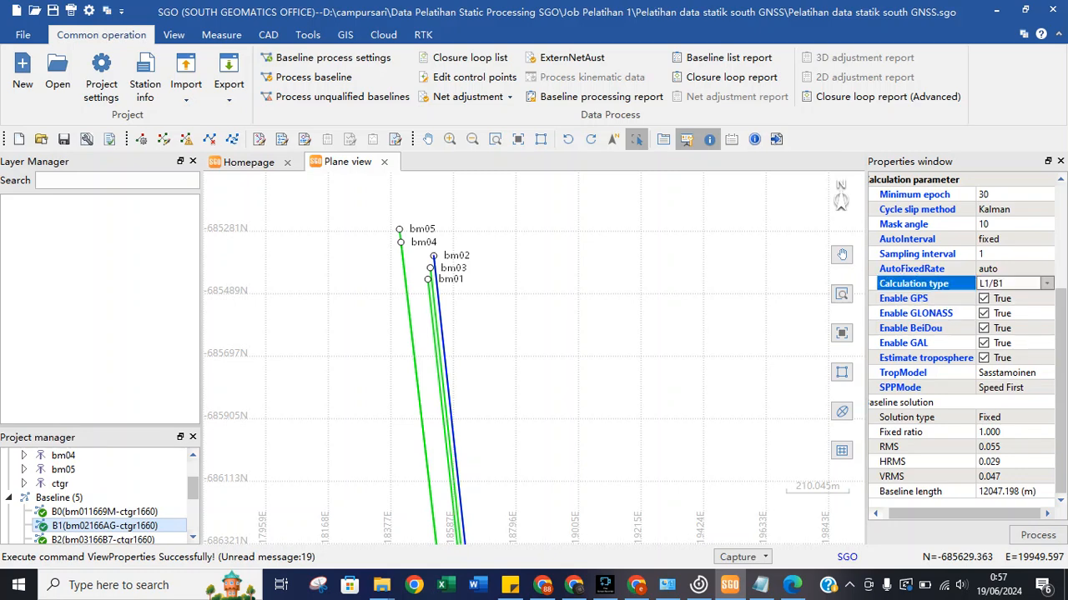
{"action": "left_click", "coordinate": [1047, 283]}
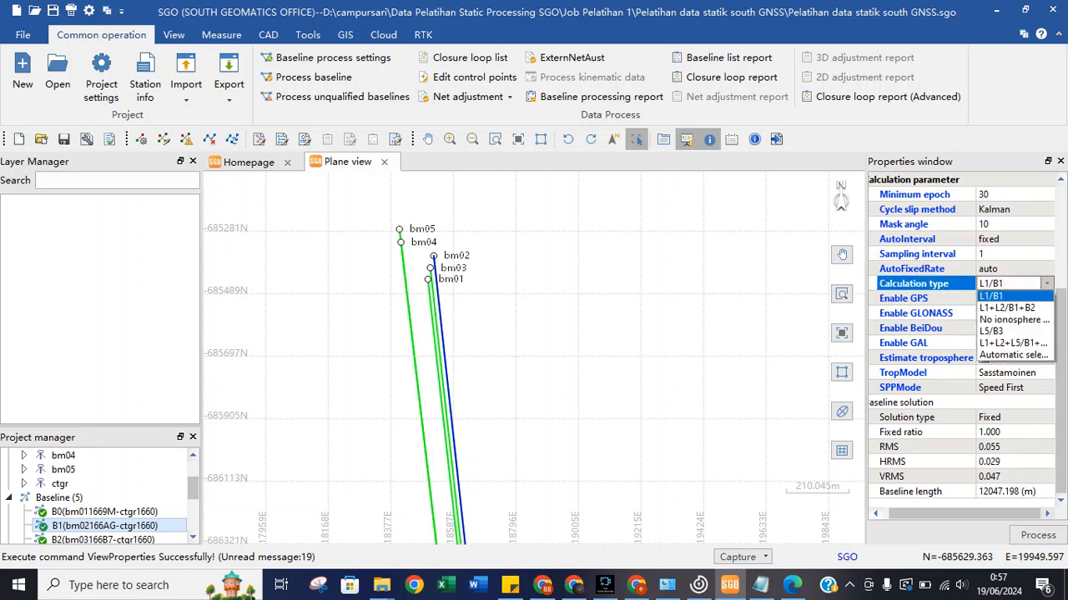
{"action": "left_click", "coordinate": [1013, 356]}
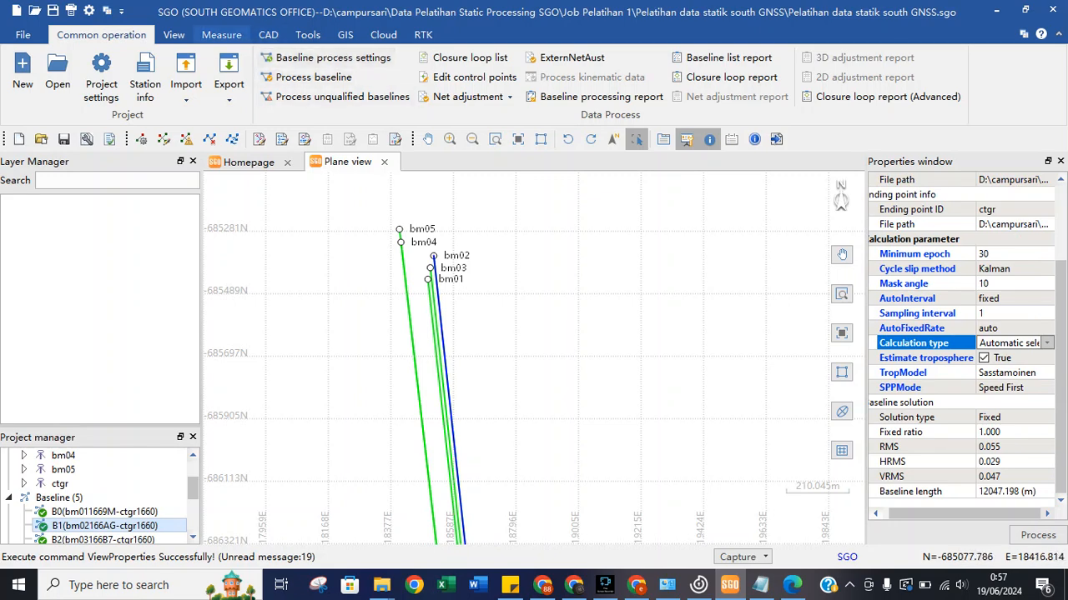
{"action": "left_click", "coordinate": [309, 77]}
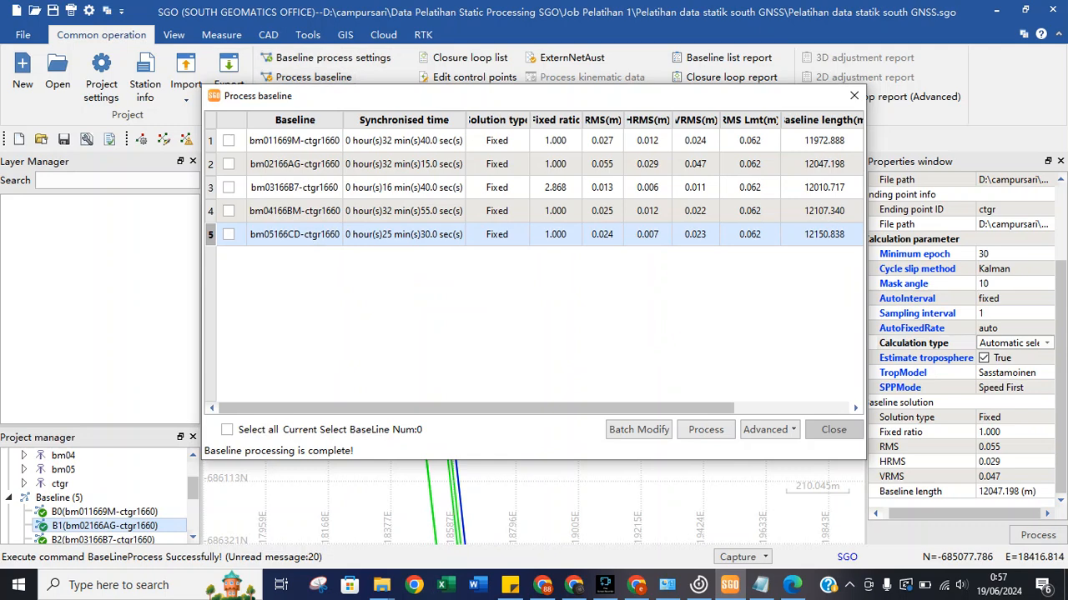
Reprocess the bm02166AG-ctgr1660 baseline alone and review its calculation parameters.
{"action": "left_click", "coordinate": [228, 164]}
{"action": "left_click", "coordinate": [706, 430]}
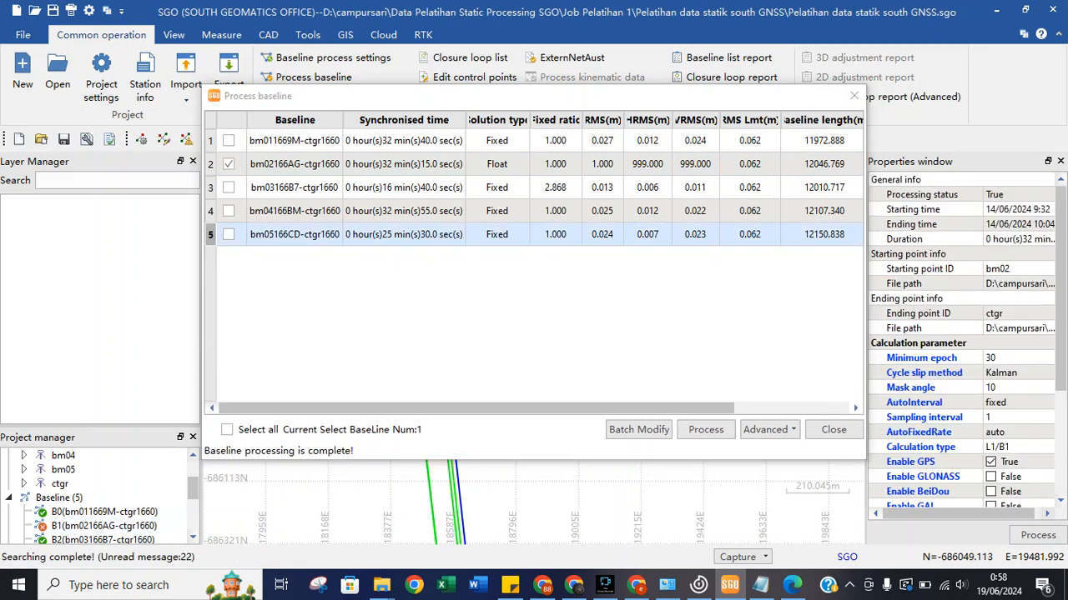
{"action": "left_click", "coordinate": [924, 373]}
{"action": "left_click", "coordinate": [918, 344]}
{"action": "left_click", "coordinate": [922, 358]}
{"action": "left_click", "coordinate": [1001, 388]}
{"action": "left_click", "coordinate": [917, 373]}
{"action": "left_click", "coordinate": [917, 403]}
{"action": "left_click", "coordinate": [917, 432]}
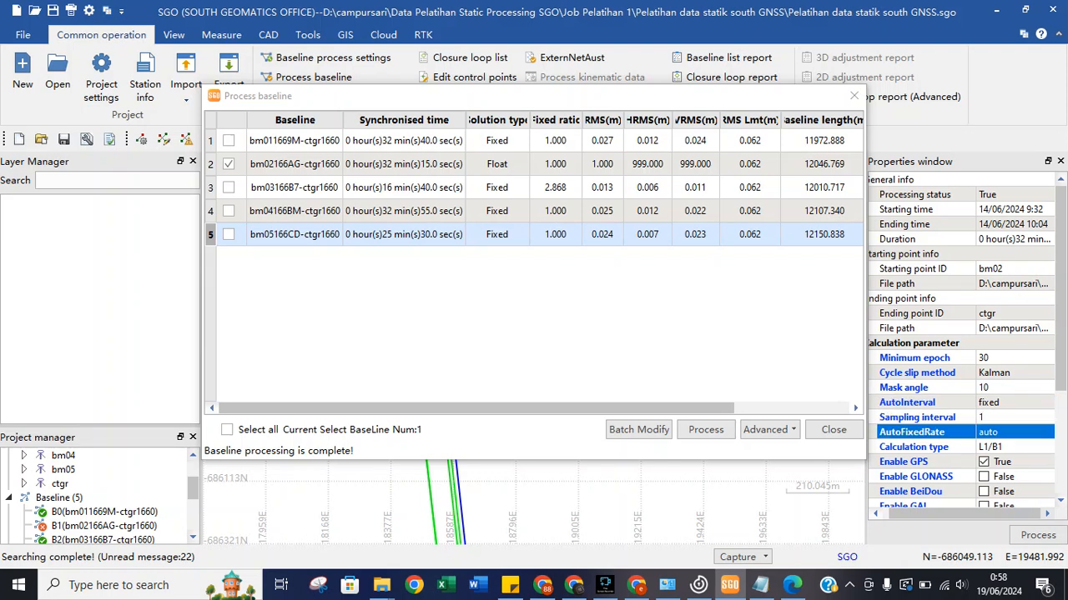
Set its sampling interval back to 30, reprocess it, then open Baseline process settings.
{"action": "left_click", "coordinate": [1005, 417]}
{"action": "left_click", "coordinate": [1047, 417]}
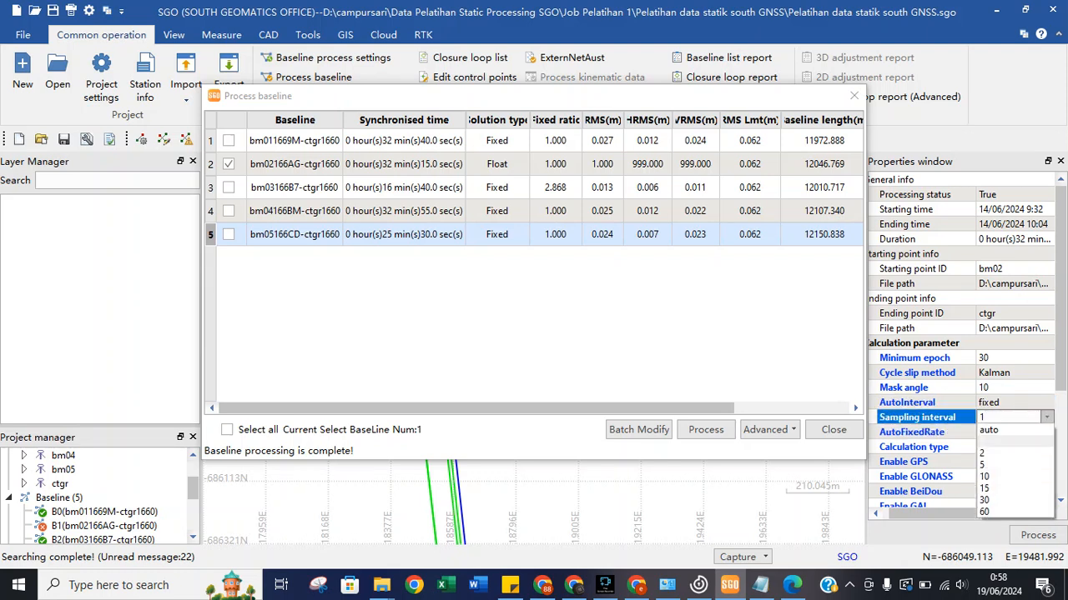
{"action": "left_click", "coordinate": [1013, 501]}
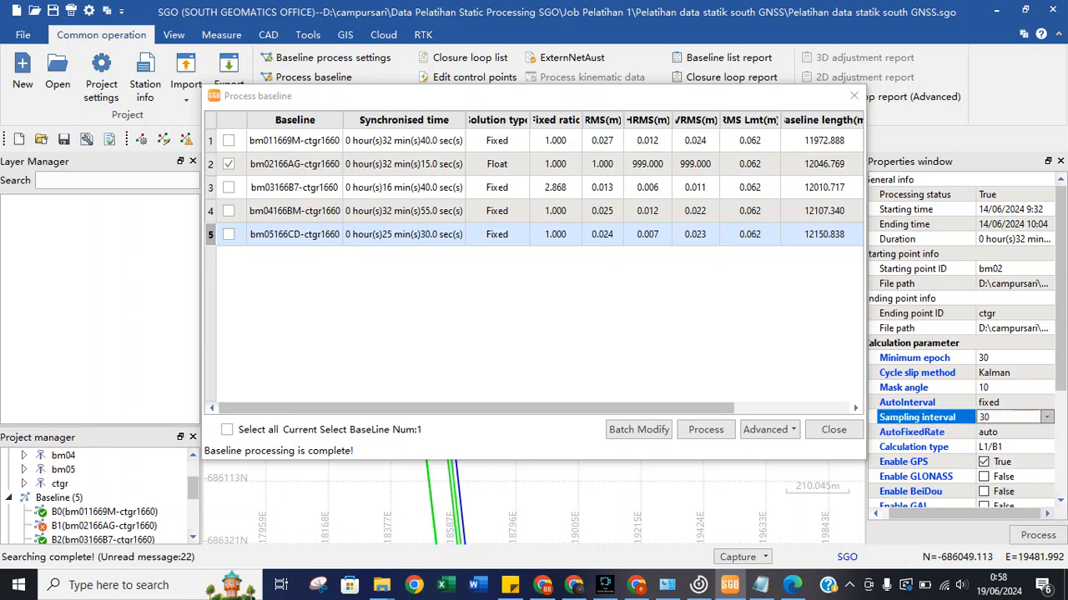
{"action": "left_click", "coordinate": [705, 429]}
{"action": "scroll", "coordinate": [966, 340], "scroll_direction": "down", "scroll_amount": 1}
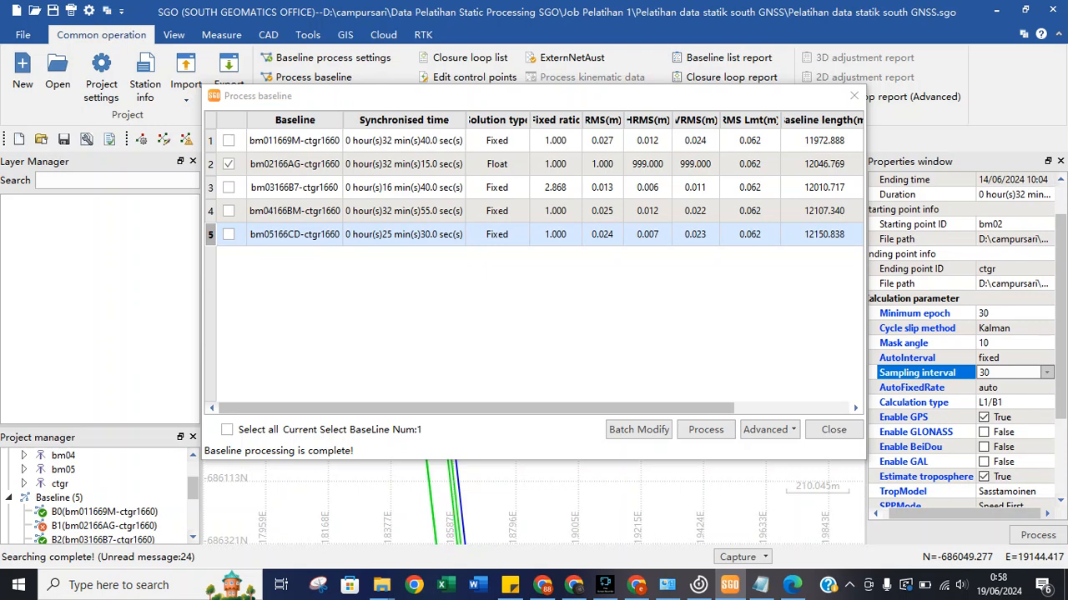
{"action": "scroll", "coordinate": [963, 342], "scroll_direction": "down", "scroll_amount": 1}
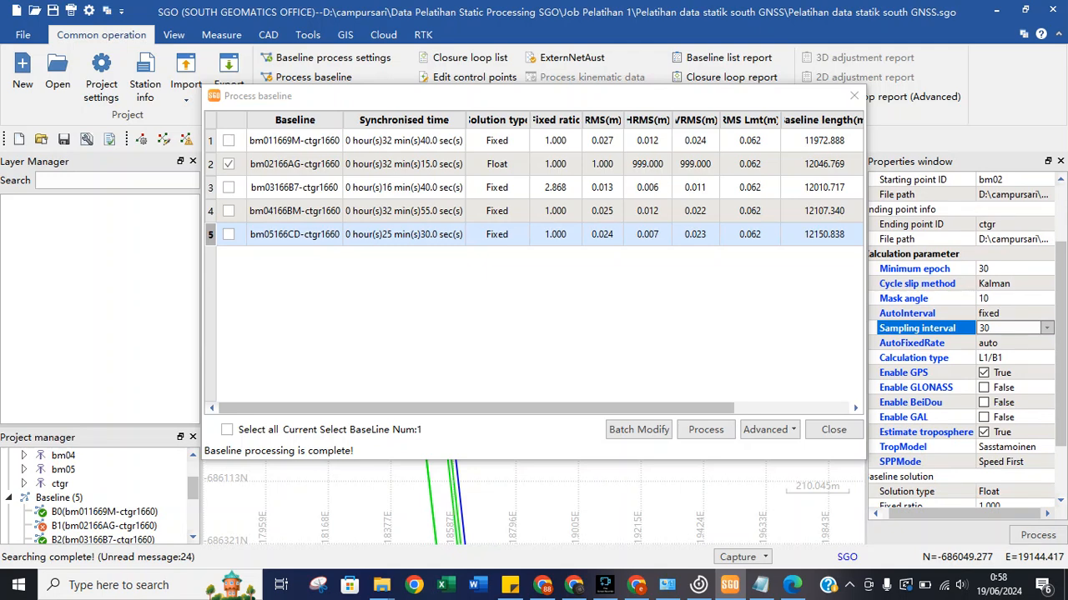
{"action": "scroll", "coordinate": [966, 341], "scroll_direction": "down", "scroll_amount": 1}
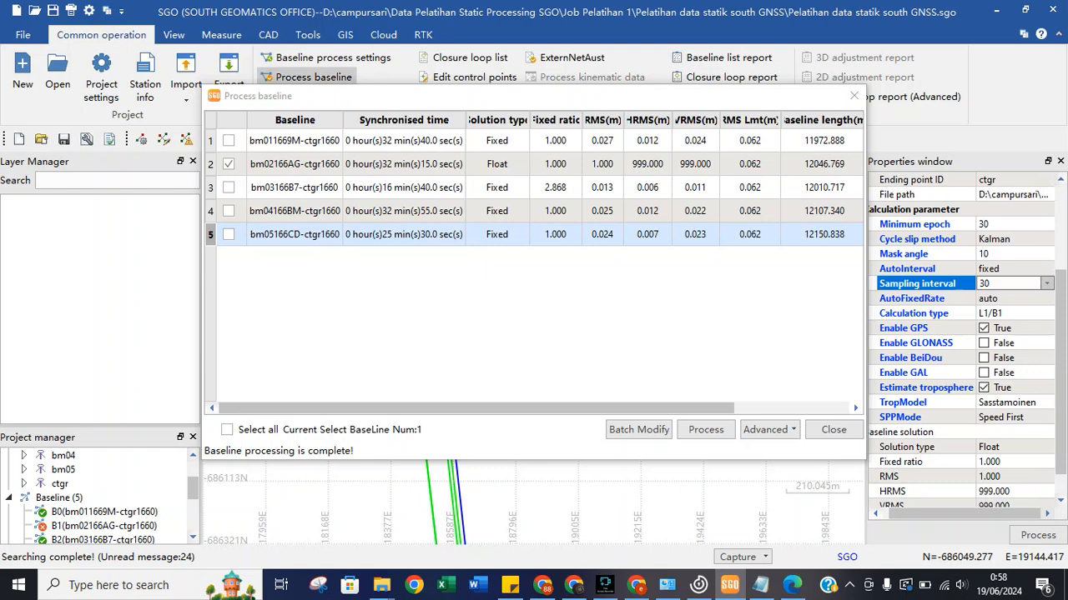
{"action": "left_click", "coordinate": [706, 430]}
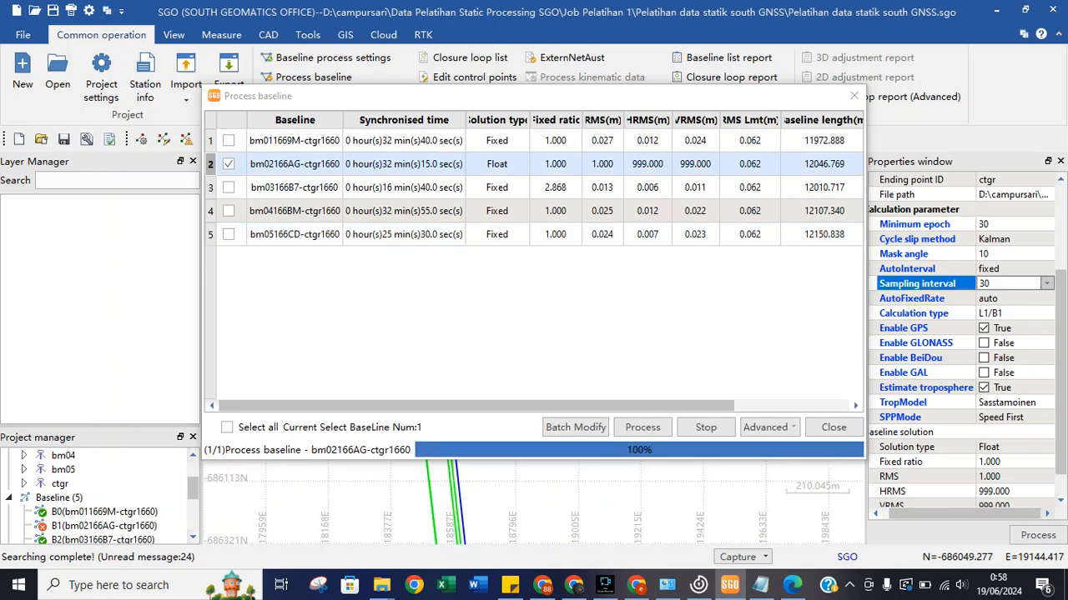
{"action": "left_click", "coordinate": [327, 57]}
{"action": "left_click", "coordinate": [572, 250]}
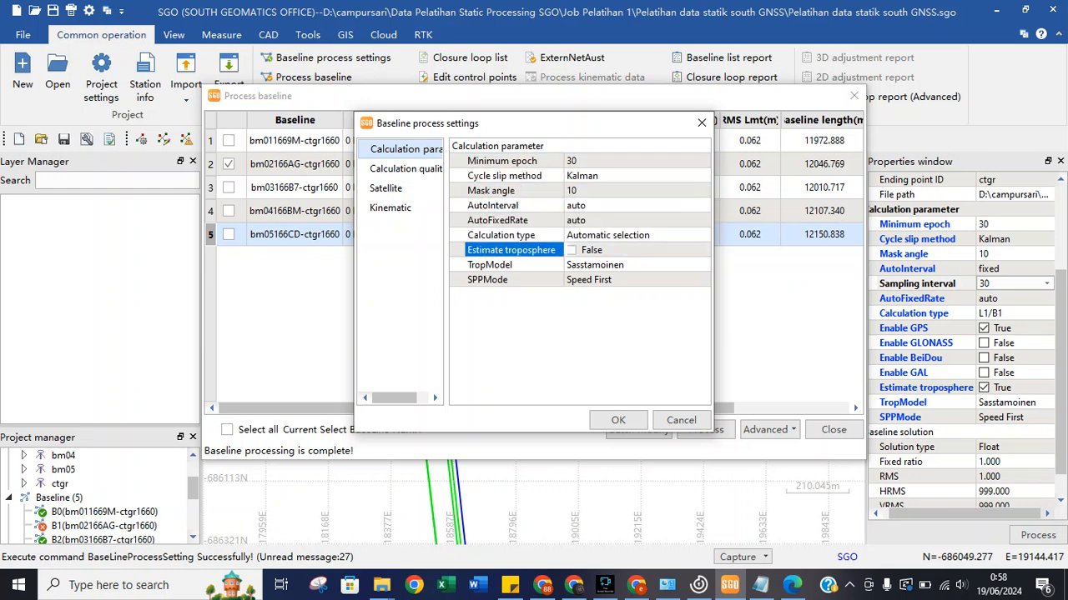
Apply the baseline settings, reprocess all five baselines to Fixed solutions, and close the results.
{"action": "left_click", "coordinate": [618, 419]}
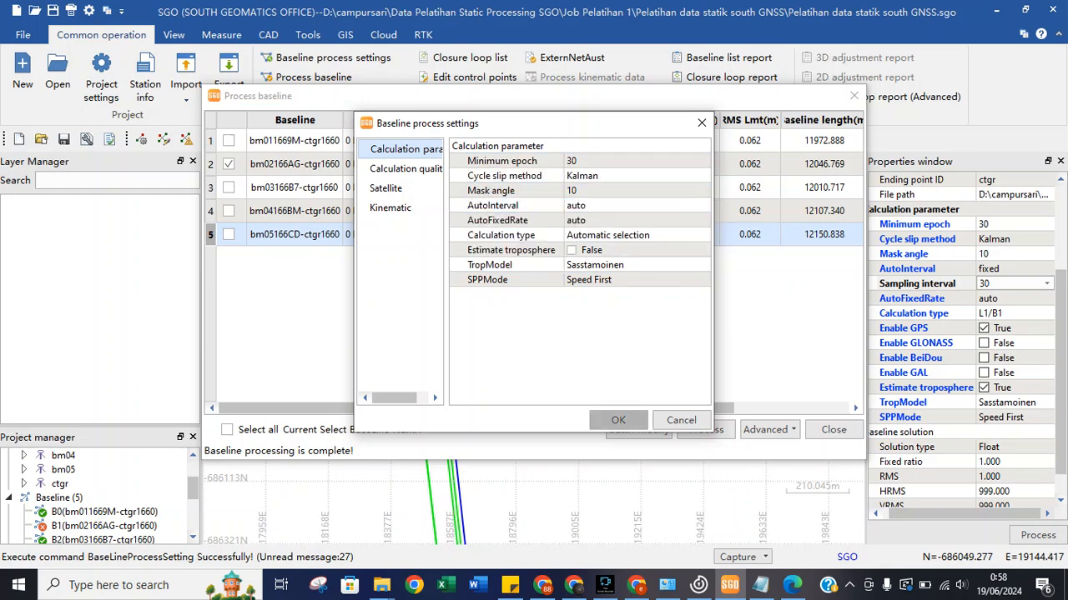
{"action": "left_click", "coordinate": [227, 431]}
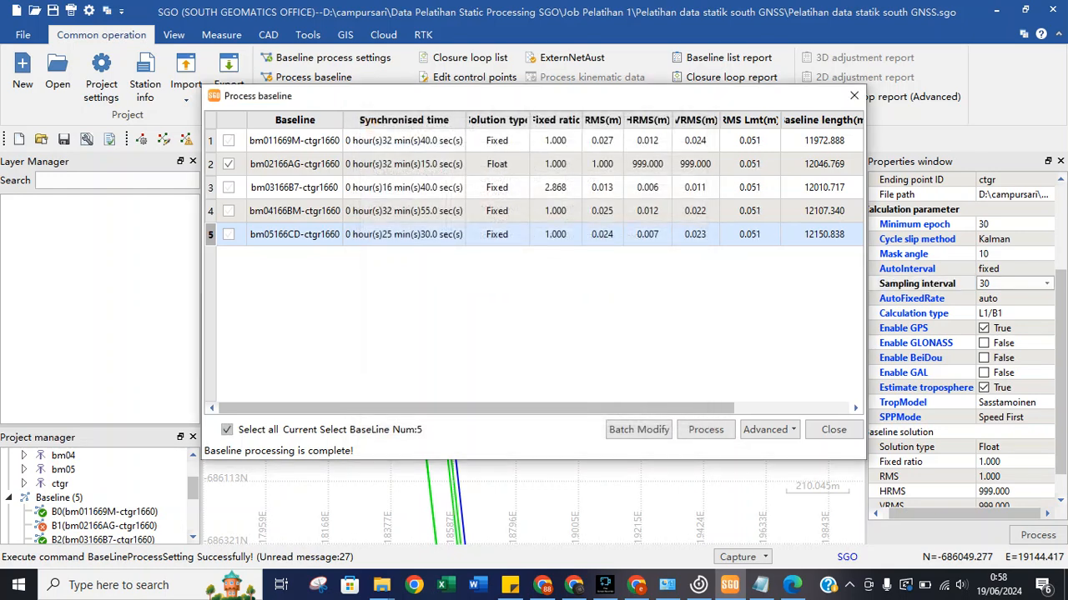
{"action": "left_click", "coordinate": [705, 429]}
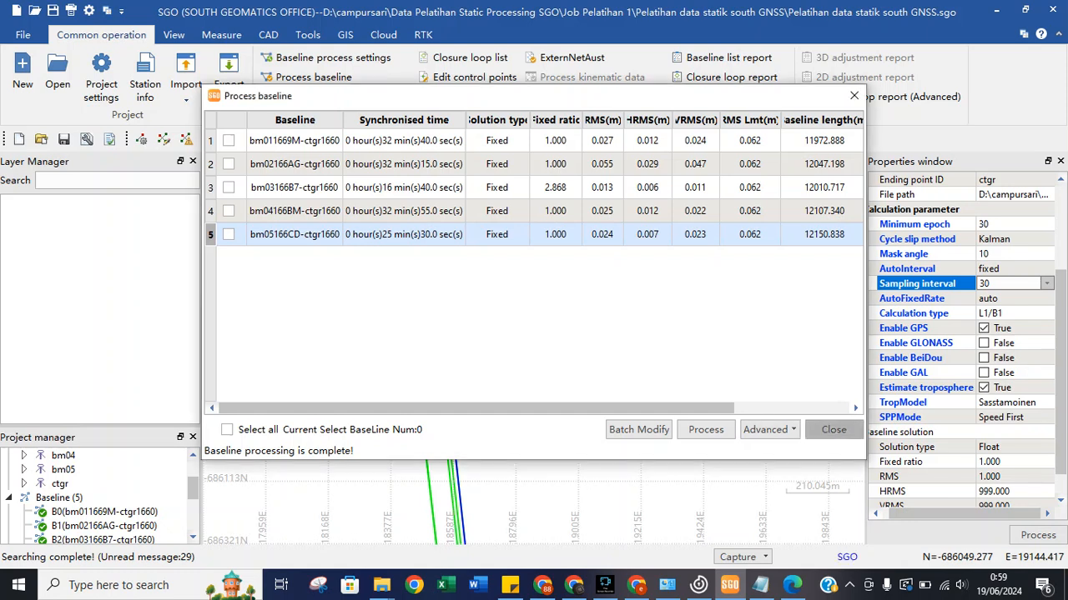
{"action": "left_click", "coordinate": [833, 430]}
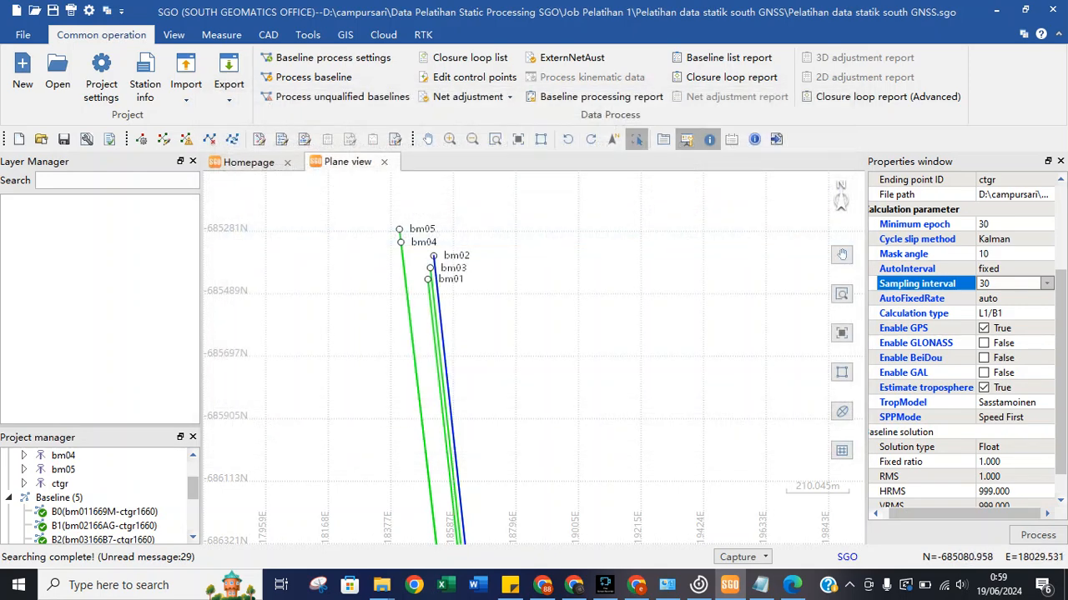
Pan the plane view south along the baselines to ctgr and enlarge the Project manager.
{"action": "scroll", "coordinate": [420, 306], "scroll_direction": "down", "scroll_amount": 5}
{"action": "scroll", "coordinate": [421, 306], "scroll_direction": "up", "scroll_amount": 4}
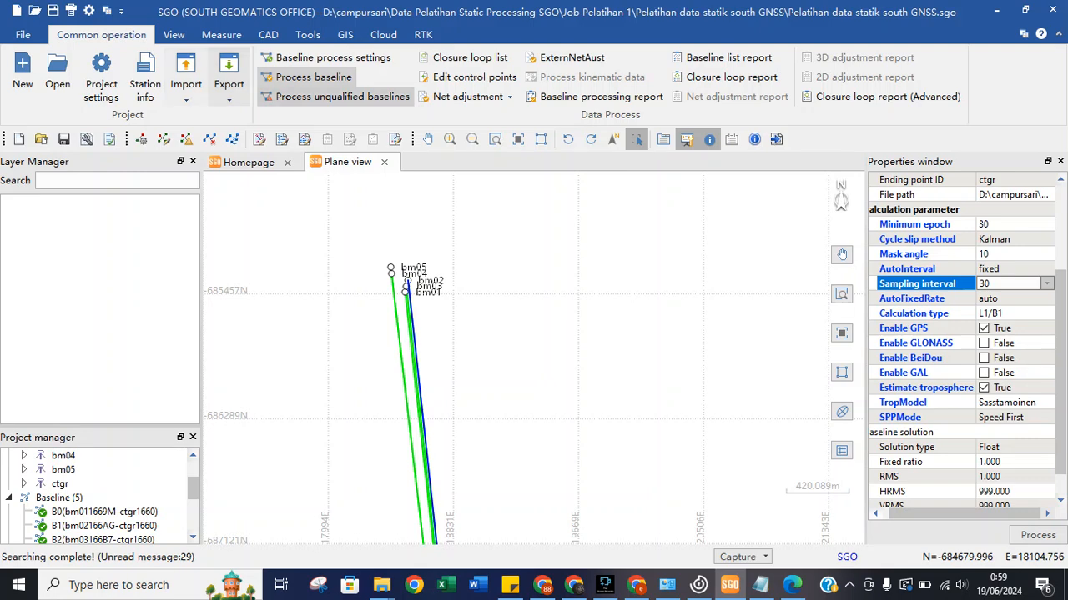
{"action": "left_click", "coordinate": [427, 139]}
{"action": "left_click_drag", "start_coordinate": [441, 349], "coordinate": [419, 175]}
{"action": "left_click_drag", "start_coordinate": [417, 421], "coordinate": [383, 227]}
{"action": "left_click_drag", "start_coordinate": [470, 428], "coordinate": [420, 235]}
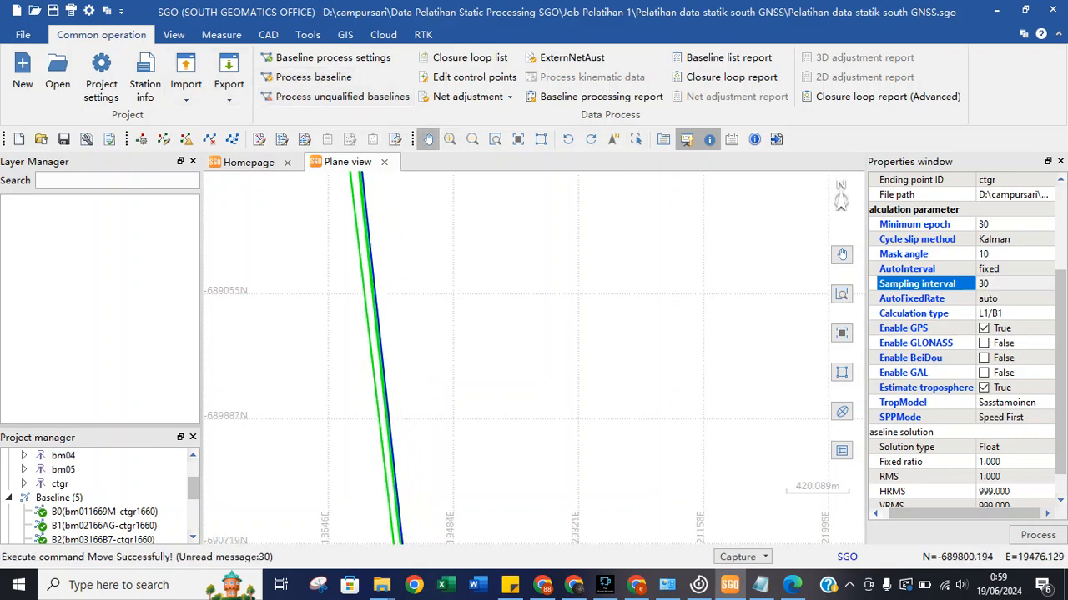
{"action": "left_click_drag", "start_coordinate": [448, 454], "coordinate": [416, 248]}
{"action": "left_click_drag", "start_coordinate": [410, 358], "coordinate": [413, 175]}
{"action": "left_click_drag", "start_coordinate": [433, 421], "coordinate": [421, 263]}
{"action": "left_click_drag", "start_coordinate": [433, 396], "coordinate": [421, 250]}
{"action": "left_click_drag", "start_coordinate": [430, 442], "coordinate": [418, 310]}
{"action": "left_click_drag", "start_coordinate": [441, 492], "coordinate": [424, 364]}
{"action": "left_click_drag", "start_coordinate": [425, 517], "coordinate": [405, 362]}
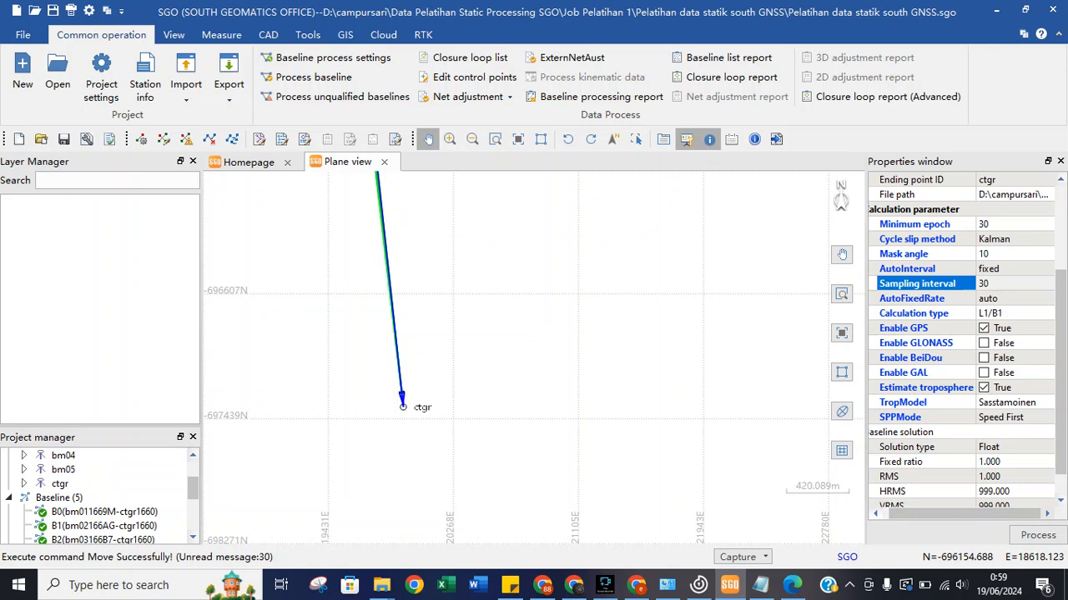
{"action": "left_click_drag", "start_coordinate": [102, 427], "coordinate": [102, 351]}
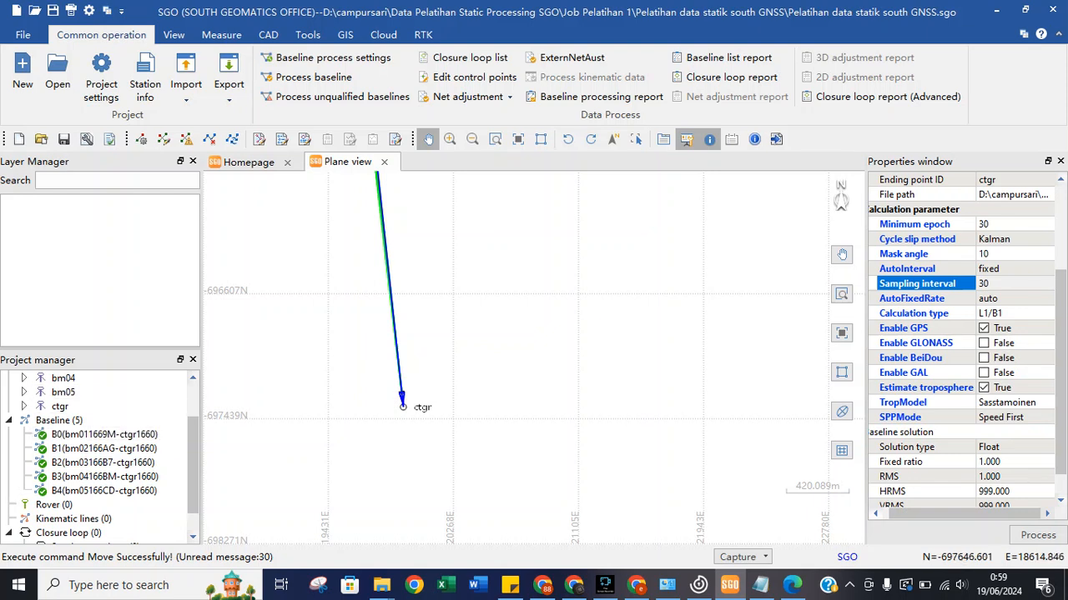
{"action": "left_click_drag", "start_coordinate": [193, 465], "coordinate": [192, 431]}
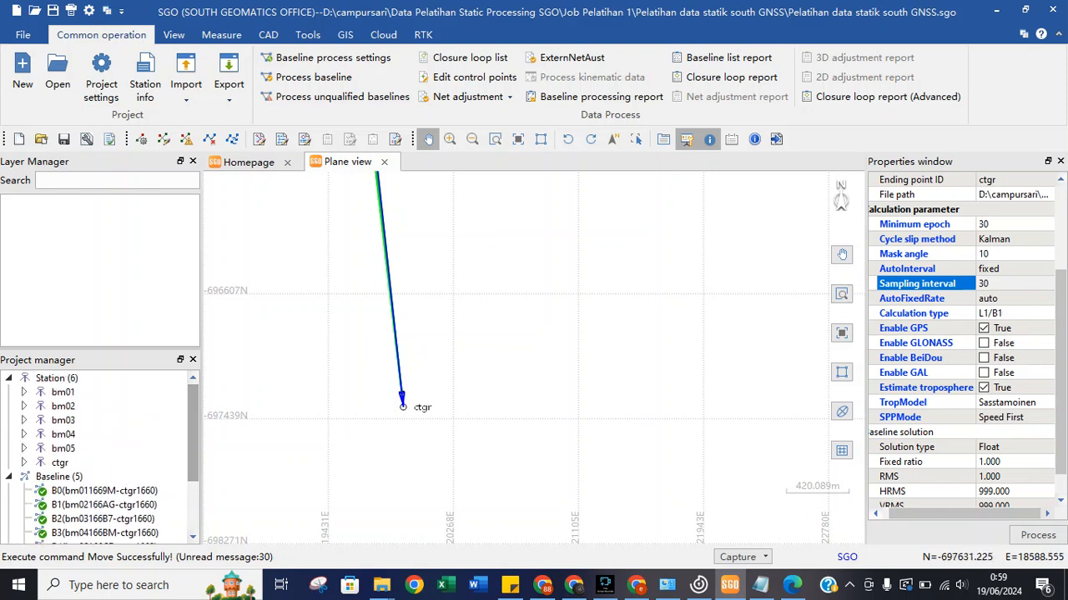
Expand station ctgr in Project manager and make it a control point.
{"action": "left_click", "coordinate": [24, 463]}
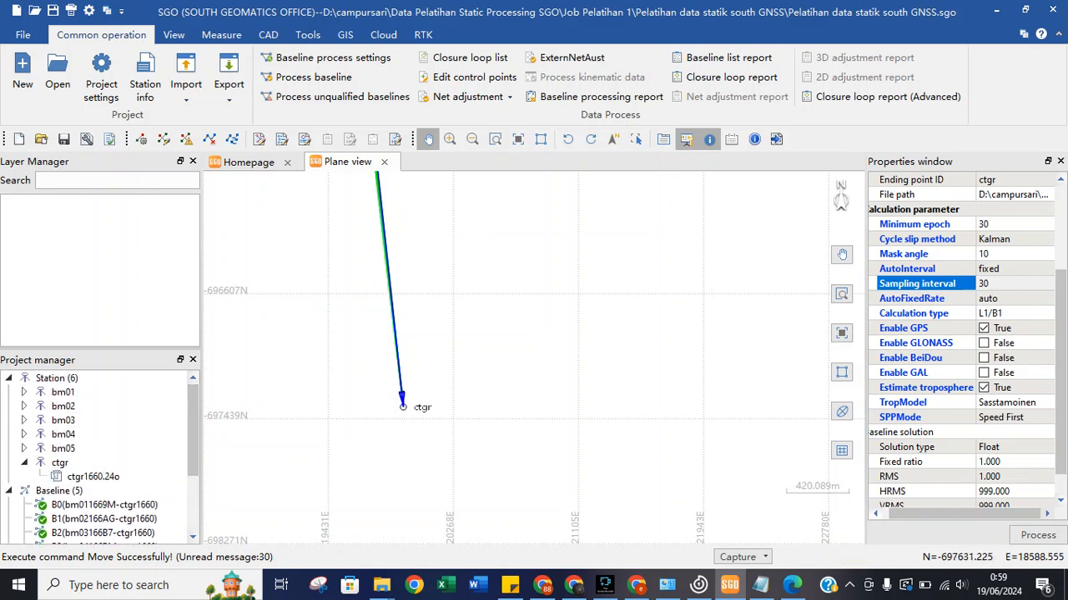
{"action": "right_click", "coordinate": [68, 477]}
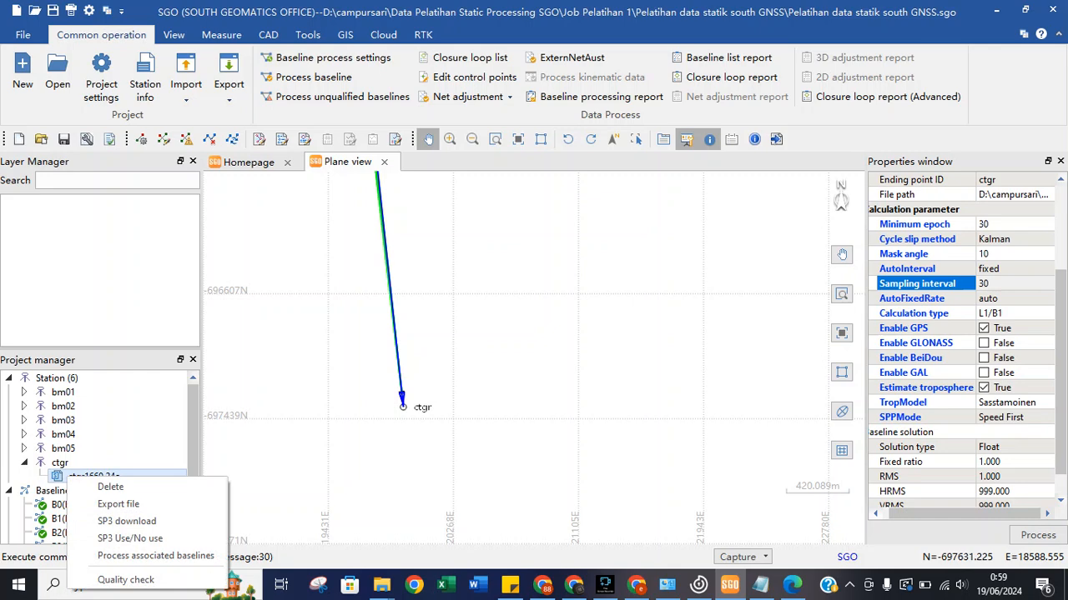
{"action": "right_click", "coordinate": [62, 464]}
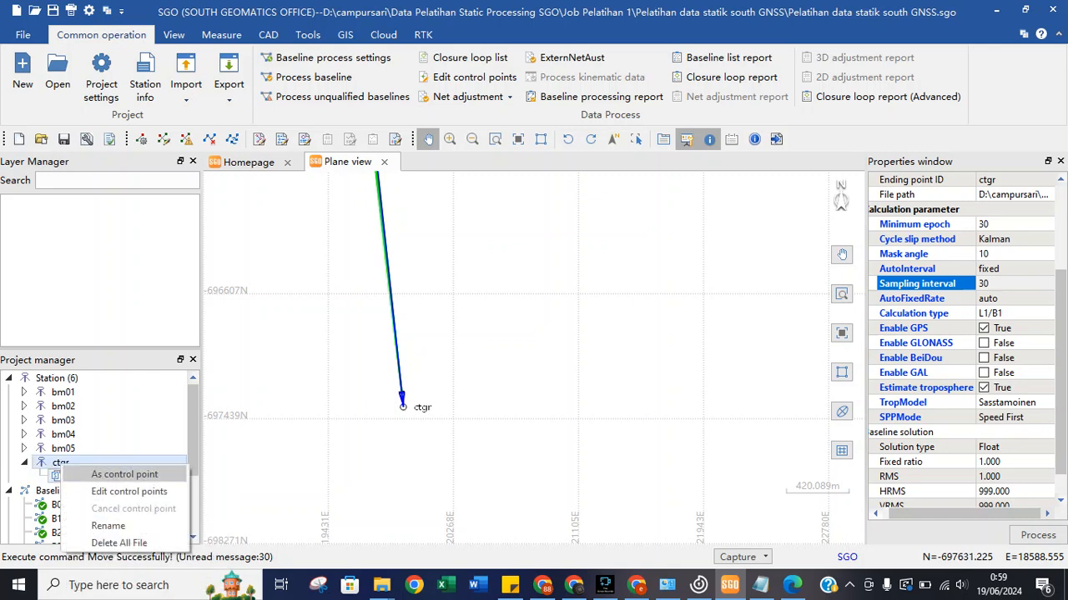
{"action": "left_click", "coordinate": [124, 474]}
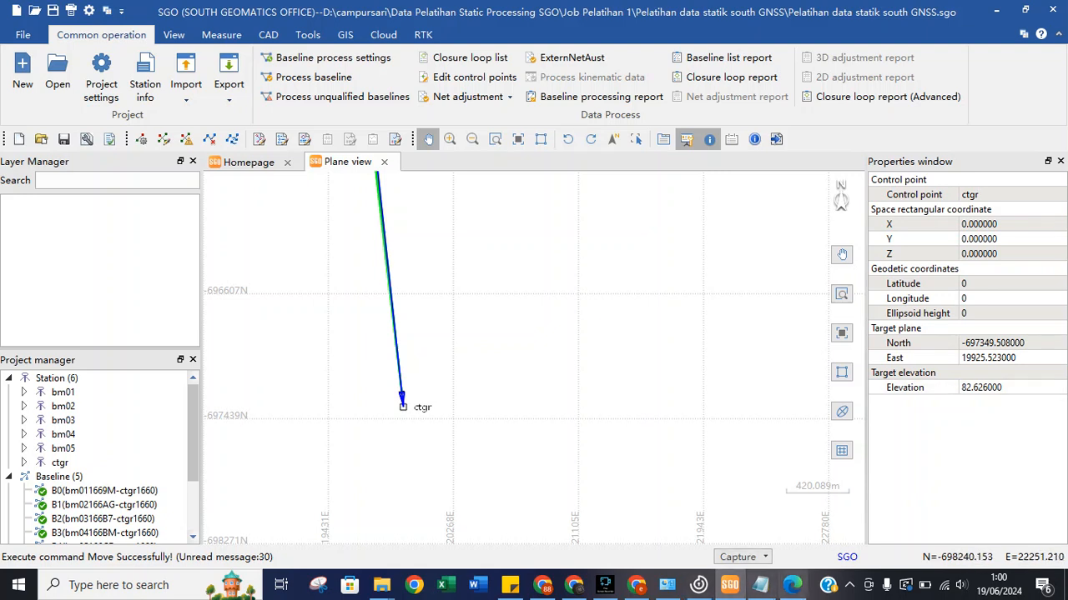
Switch from SGO to the SRGI portal's cart page in Chrome.
{"action": "mouse_move", "coordinate": [637, 585]}
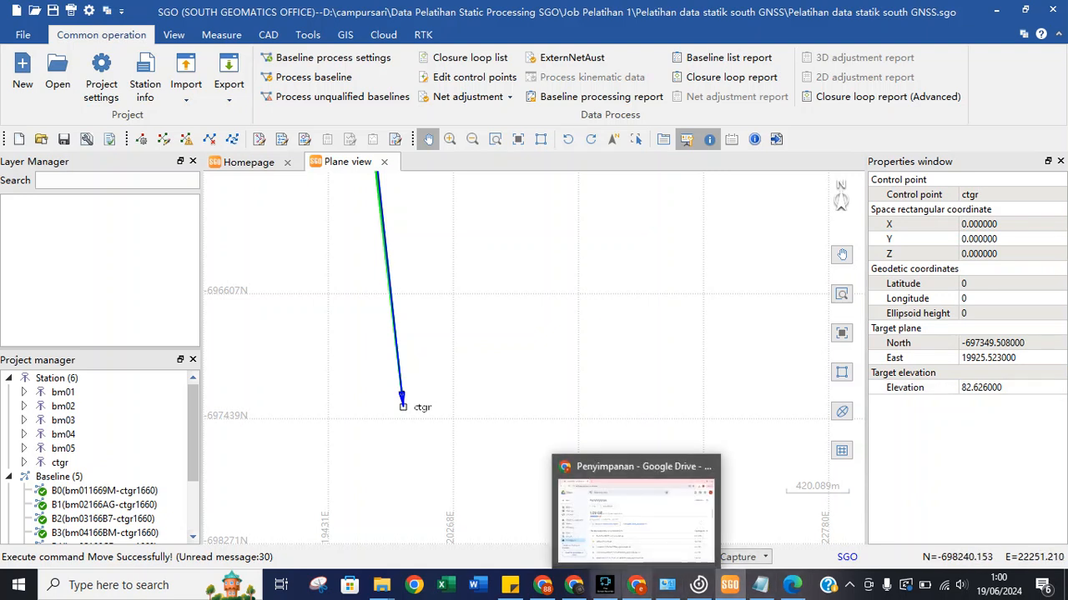
{"action": "mouse_move", "coordinate": [510, 585]}
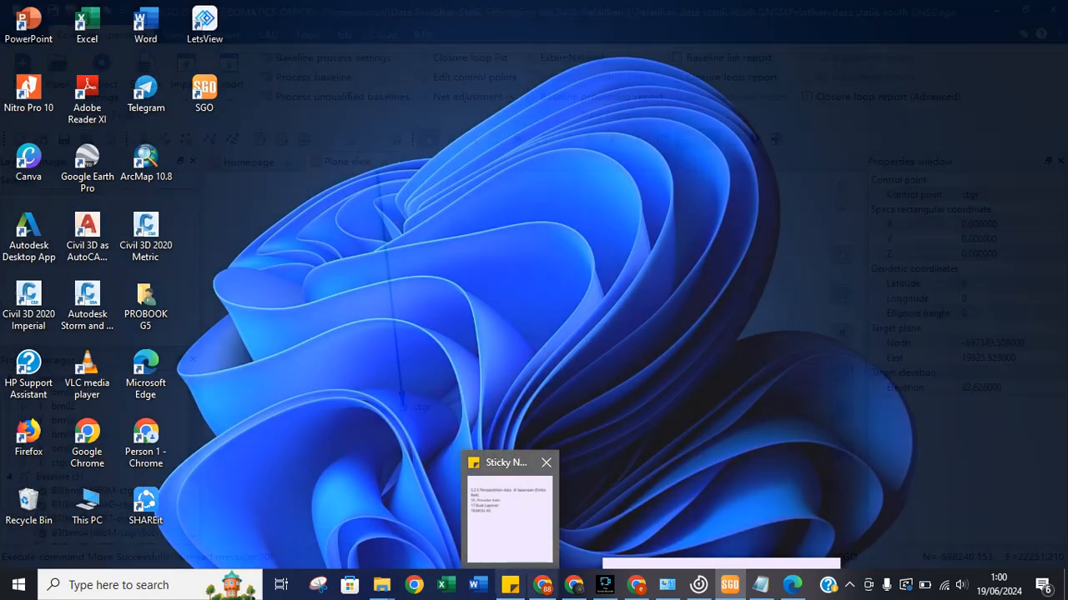
{"action": "mouse_move", "coordinate": [543, 584]}
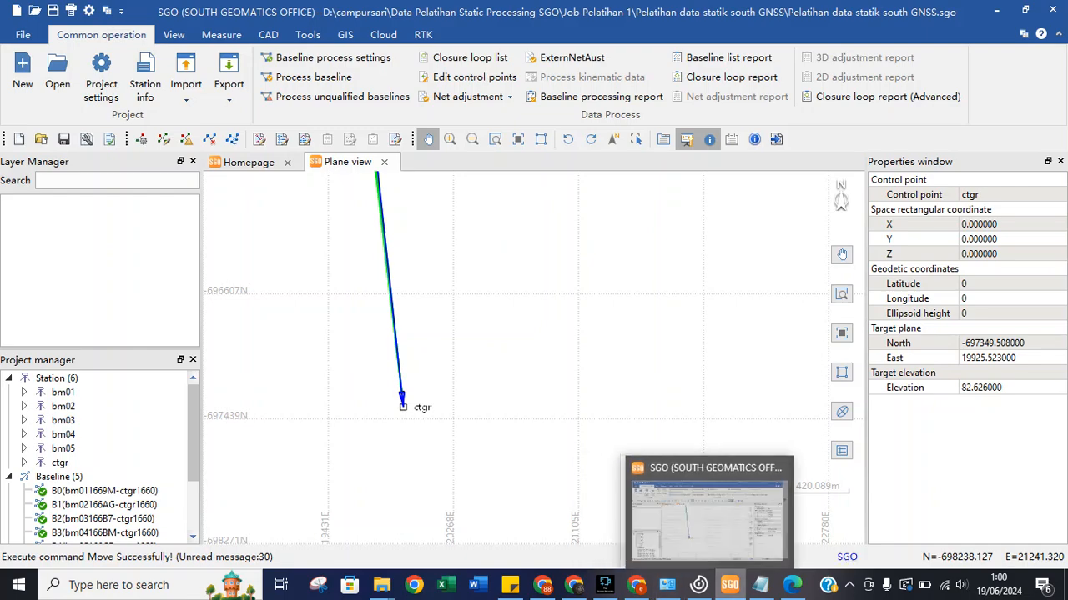
{"action": "mouse_move", "coordinate": [760, 584]}
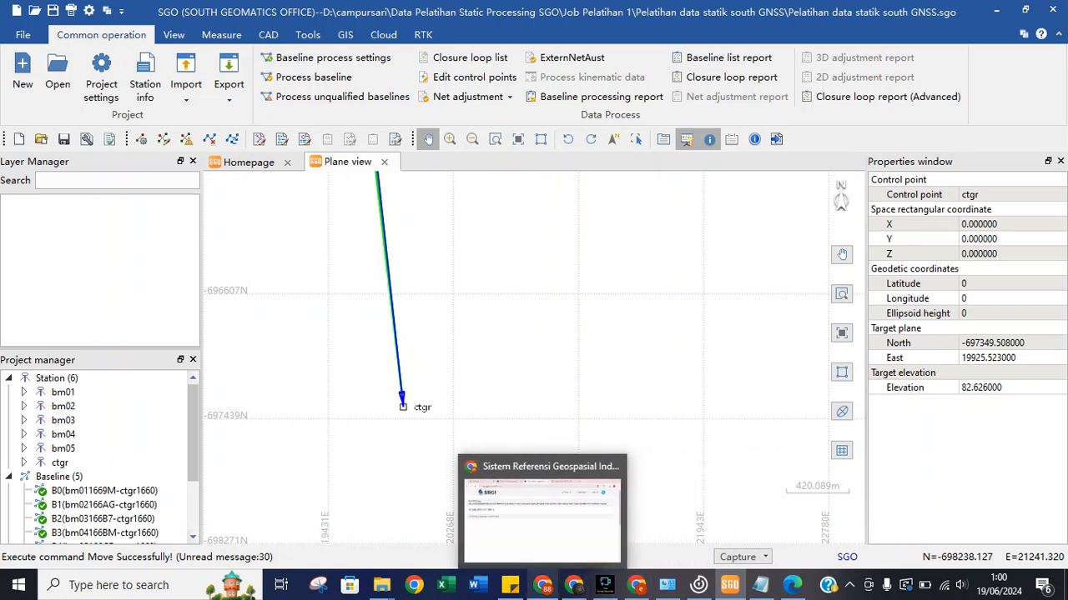
{"action": "left_click", "coordinate": [542, 513]}
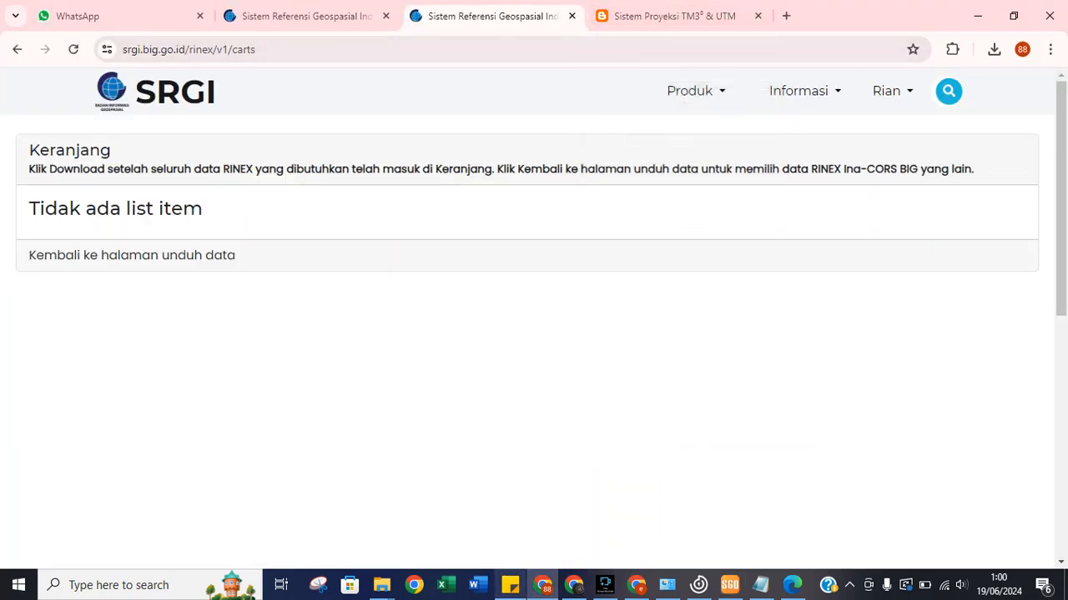
Bring the Downloads folder window to the front from the taskbar.
{"action": "mouse_move", "coordinate": [380, 585]}
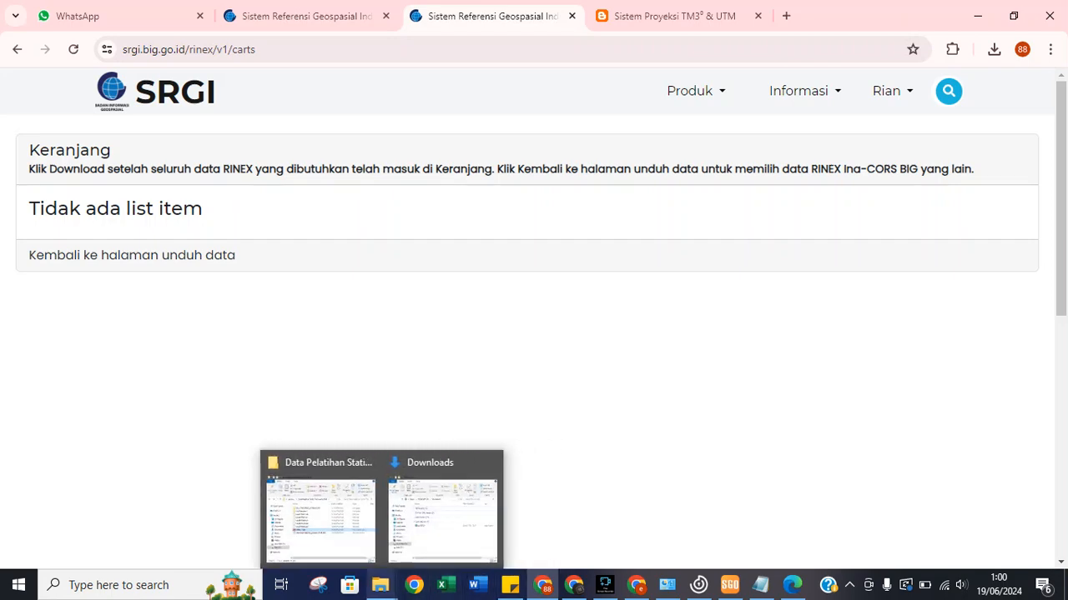
{"action": "left_click", "coordinate": [442, 509]}
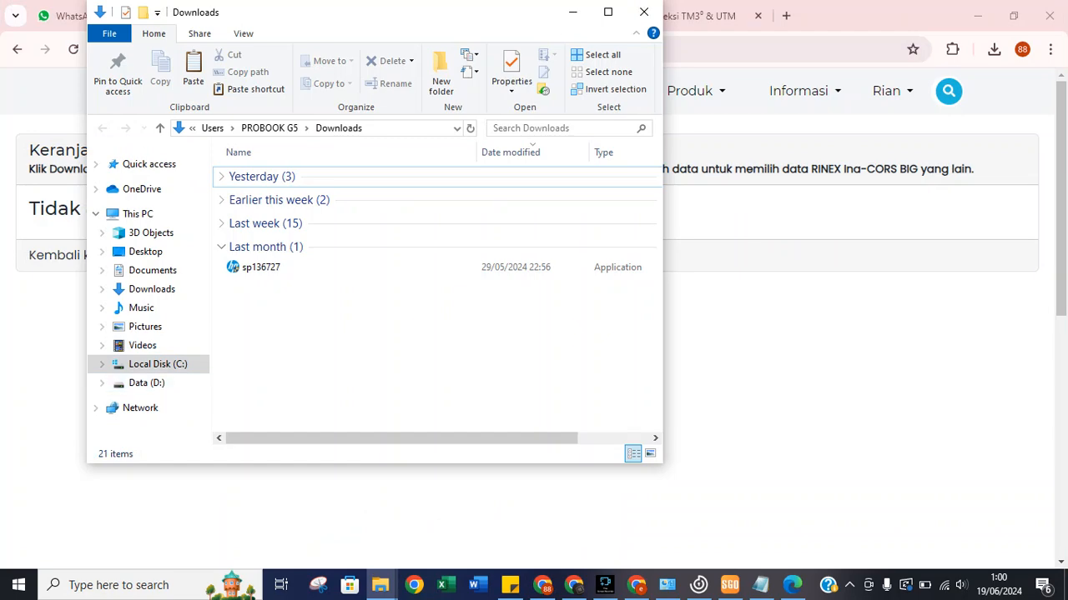
Minimize Chrome and the Downloads window, and snap SGO to the right half of the screen.
{"action": "left_click", "coordinate": [801, 333]}
{"action": "left_click", "coordinate": [985, 15]}
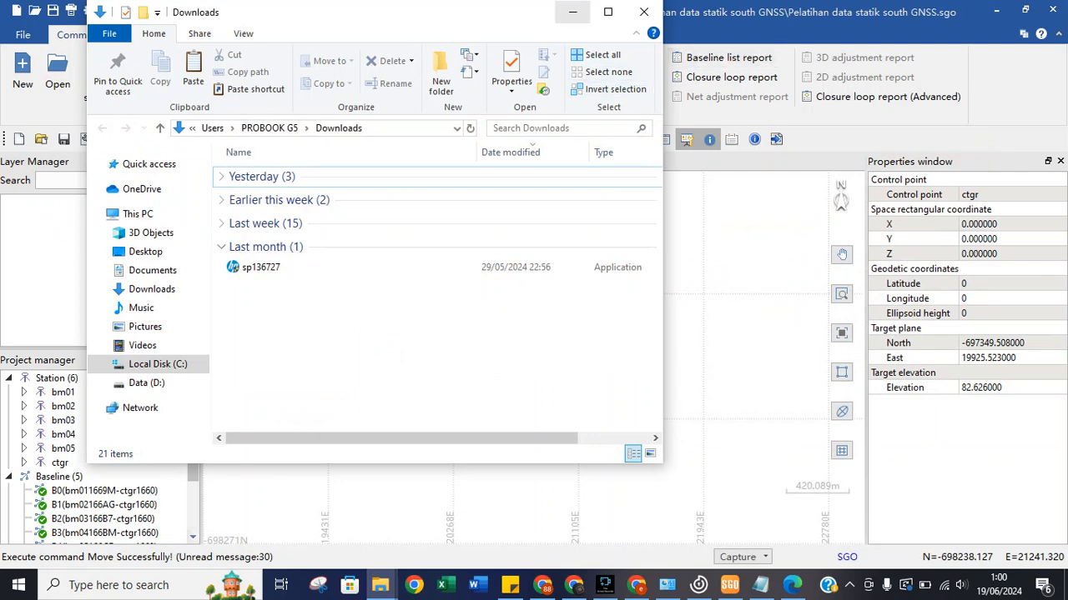
{"action": "left_click", "coordinate": [572, 12]}
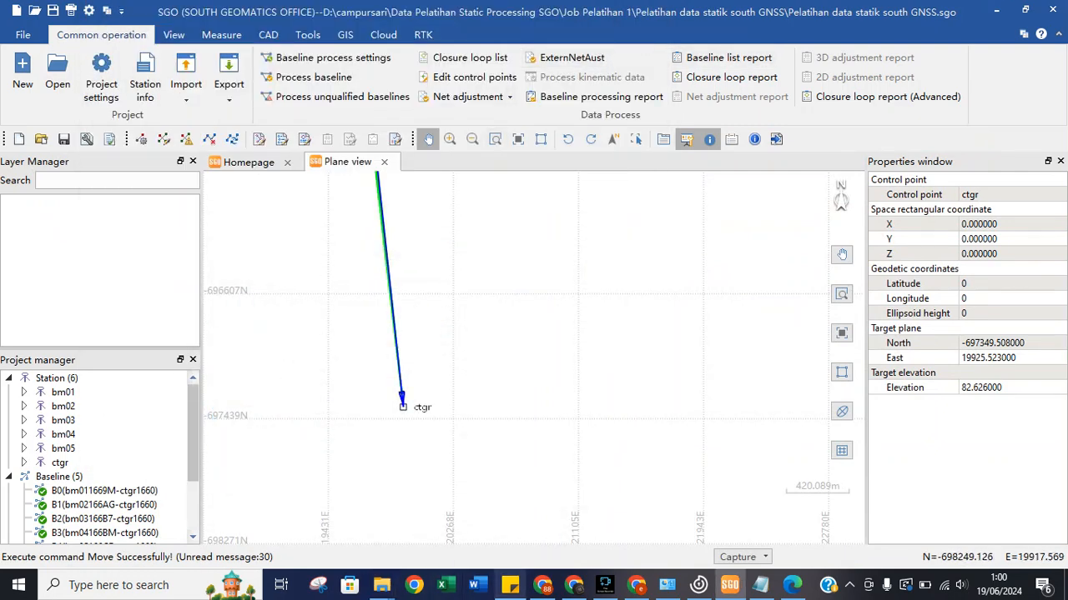
{"action": "key", "text": "super+Right"}
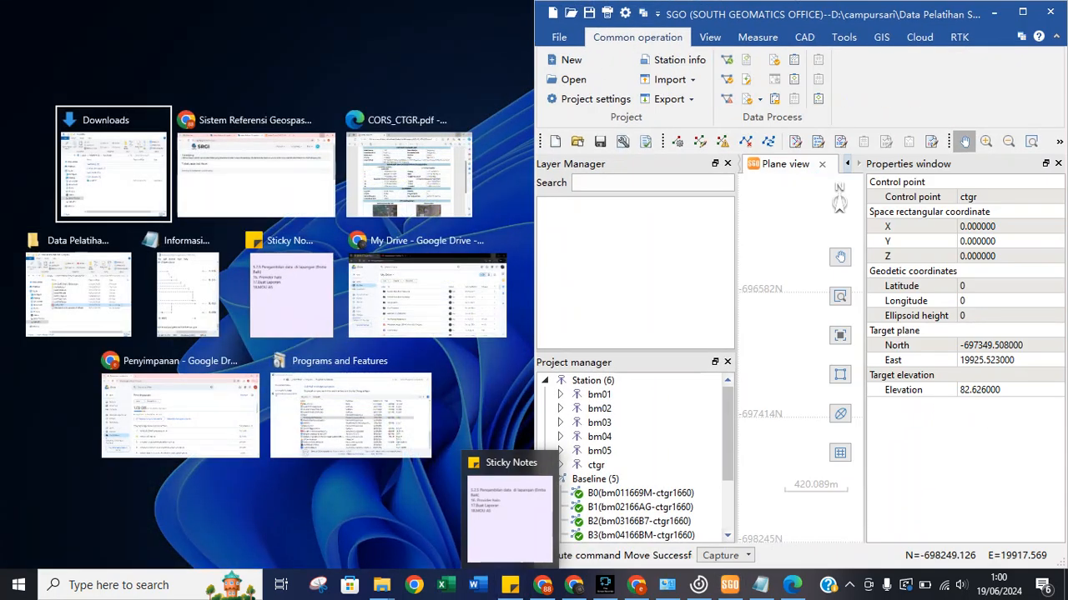
Snap CORS_CTGR.pdf beside SGO and copy its SRGI2013 X coordinate -1818043,804.
{"action": "left_click", "coordinate": [408, 176]}
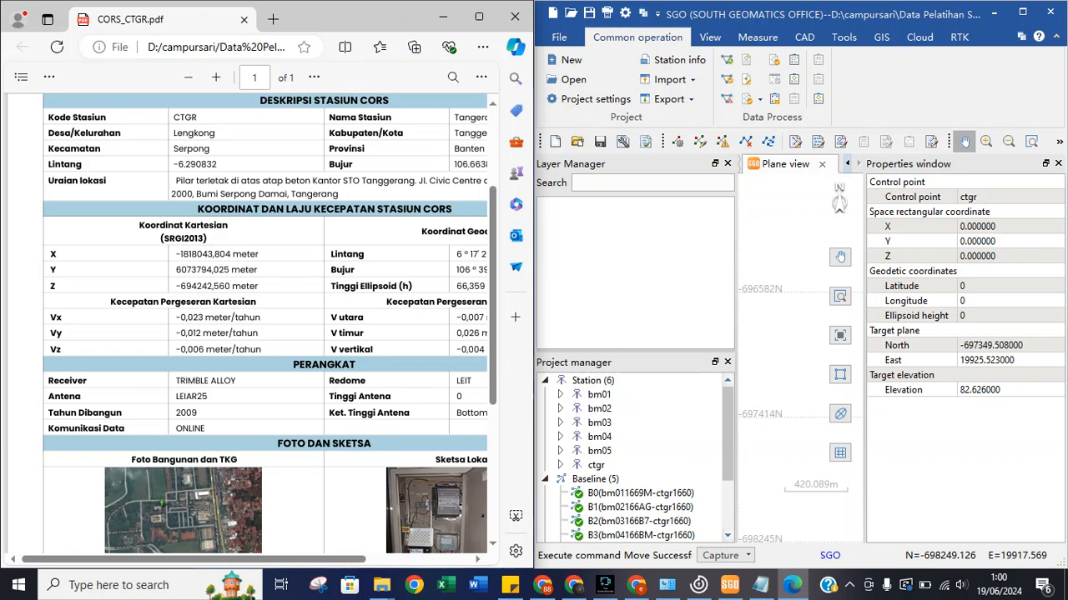
{"action": "left_click_drag", "start_coordinate": [242, 560], "coordinate": [321, 559]}
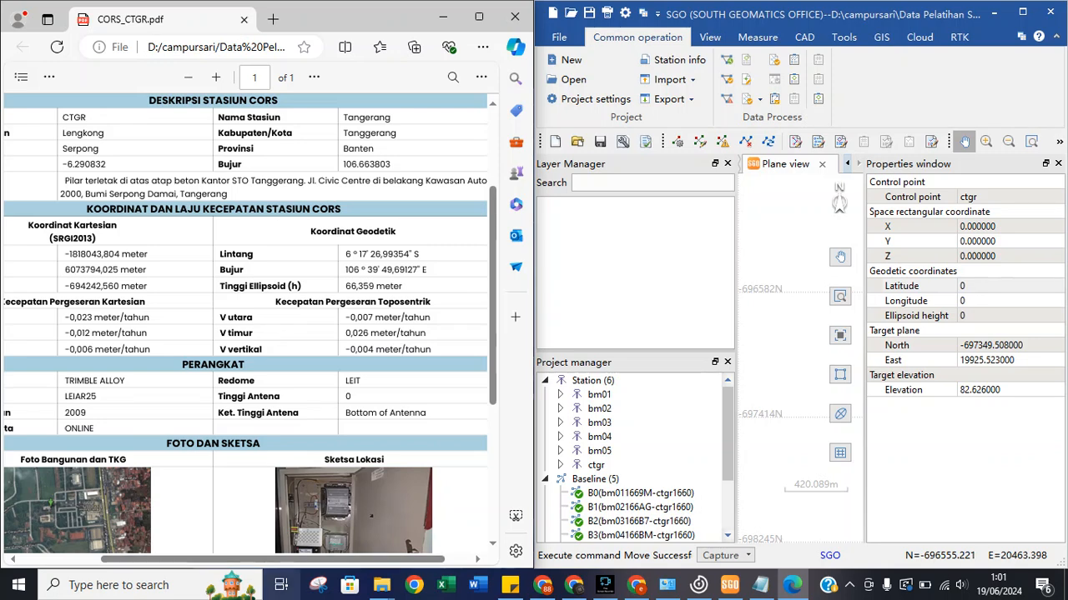
{"action": "scroll", "coordinate": [246, 325], "scroll_direction": "left", "scroll_amount": 3}
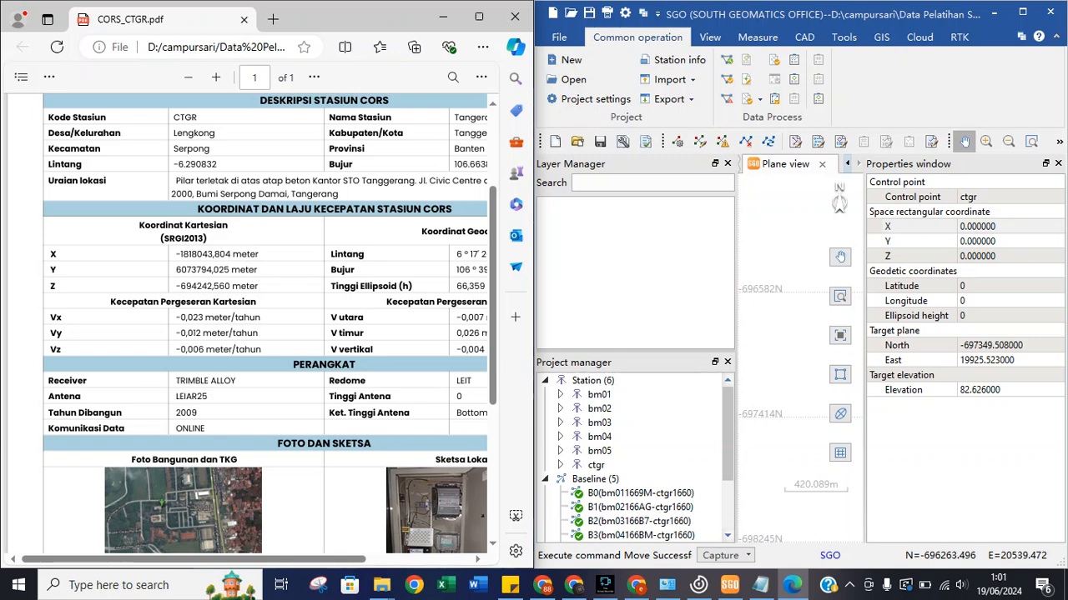
{"action": "left_click_drag", "start_coordinate": [174, 254], "coordinate": [231, 255]}
{"action": "right_click", "coordinate": [227, 257]}
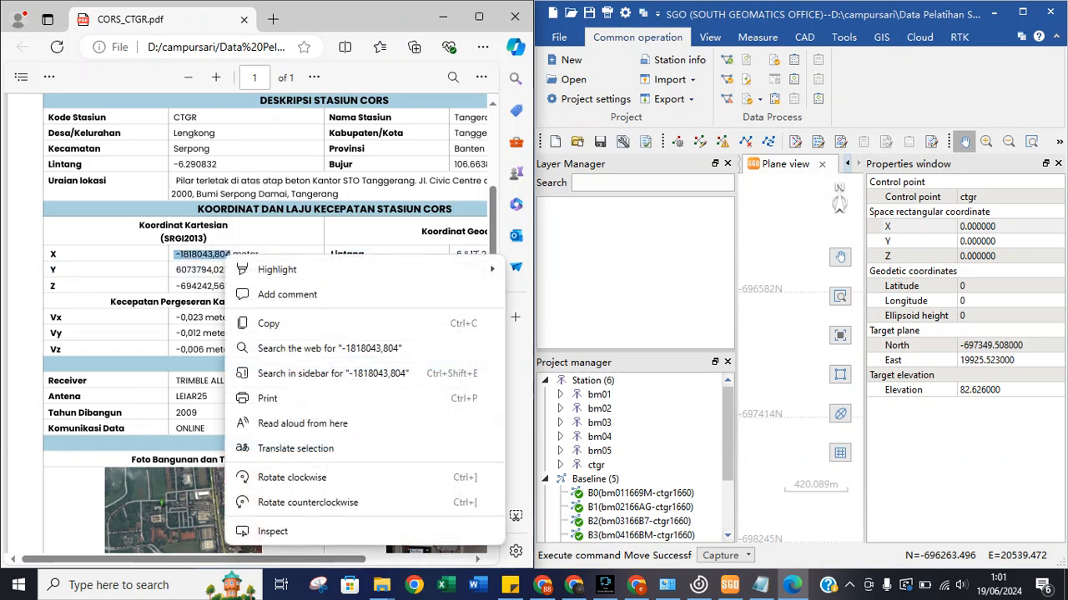
{"action": "left_click", "coordinate": [268, 324]}
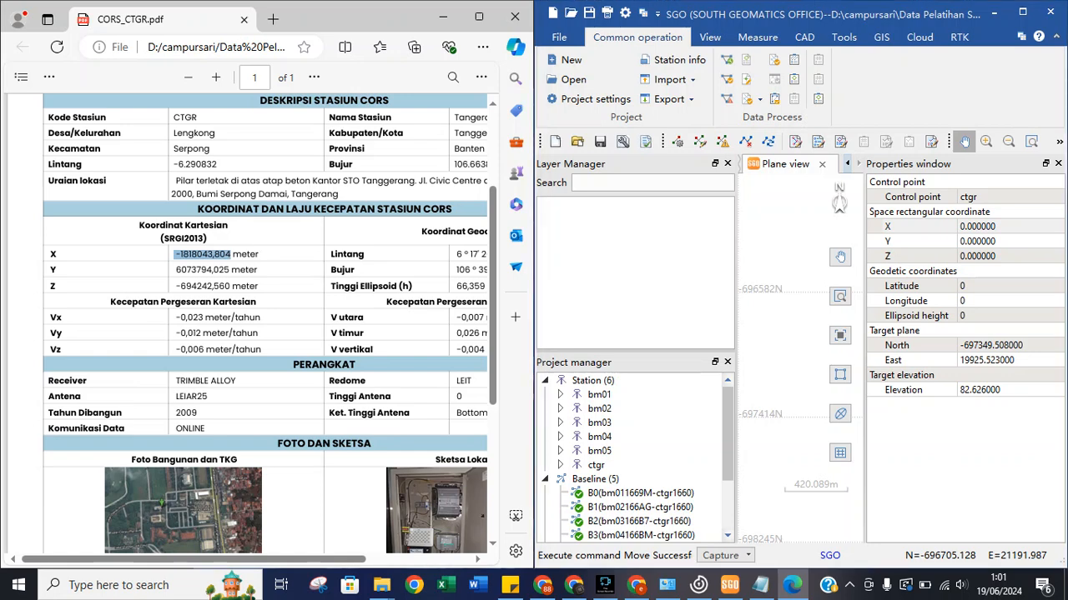
Check ctgr's X coordinate property in SGO and bring up the ctgr station's options.
{"action": "left_click", "coordinate": [988, 227]}
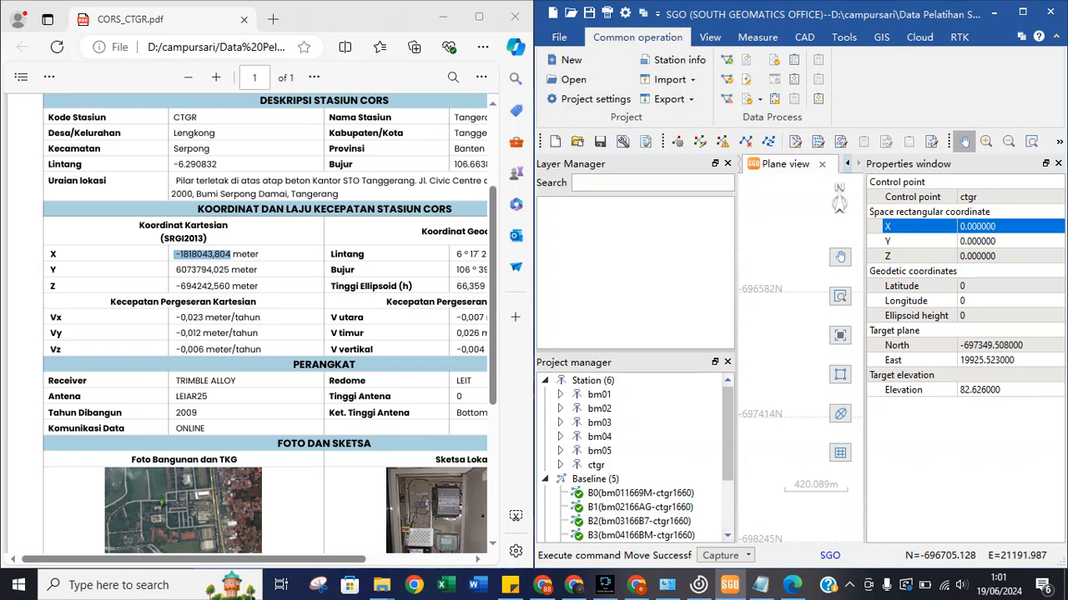
{"action": "left_click", "coordinate": [253, 197]}
{"action": "left_click", "coordinate": [990, 227]}
{"action": "key", "text": "Down"}
{"action": "key", "text": "Down"}
{"action": "key", "text": "Down"}
{"action": "key", "text": "Down"}
{"action": "key", "text": "Down"}
{"action": "key", "text": "Up"}
{"action": "key", "text": "Up"}
{"action": "key", "text": "Up"}
{"action": "key", "text": "Up"}
{"action": "key", "text": "Up"}
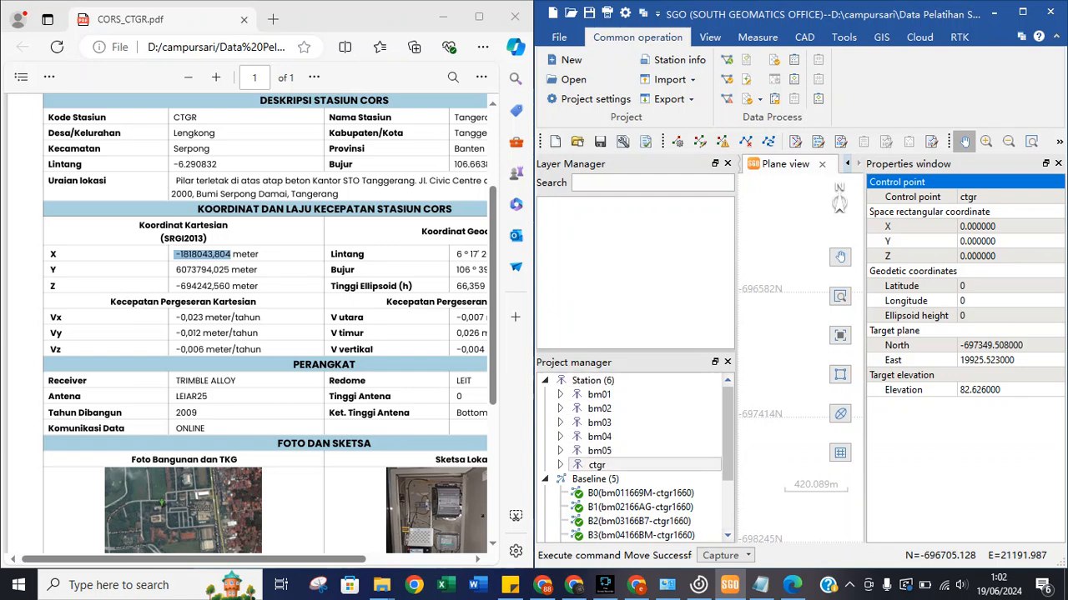
{"action": "right_click", "coordinate": [587, 467]}
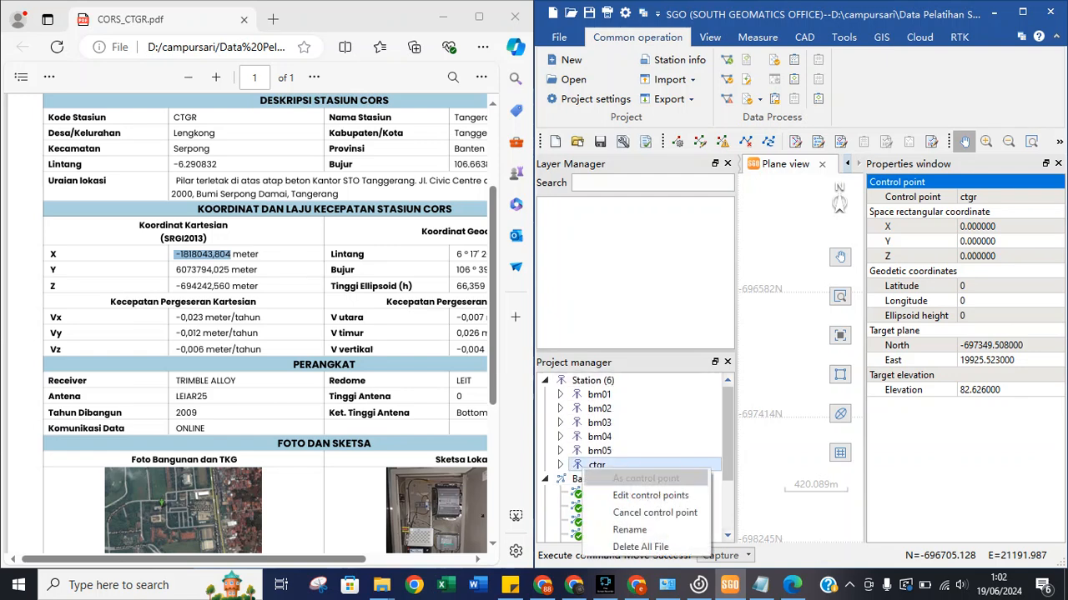
Open the Edit control point table and set ctgr to use WGS84 XYZ coordinates.
{"action": "left_click", "coordinate": [650, 496]}
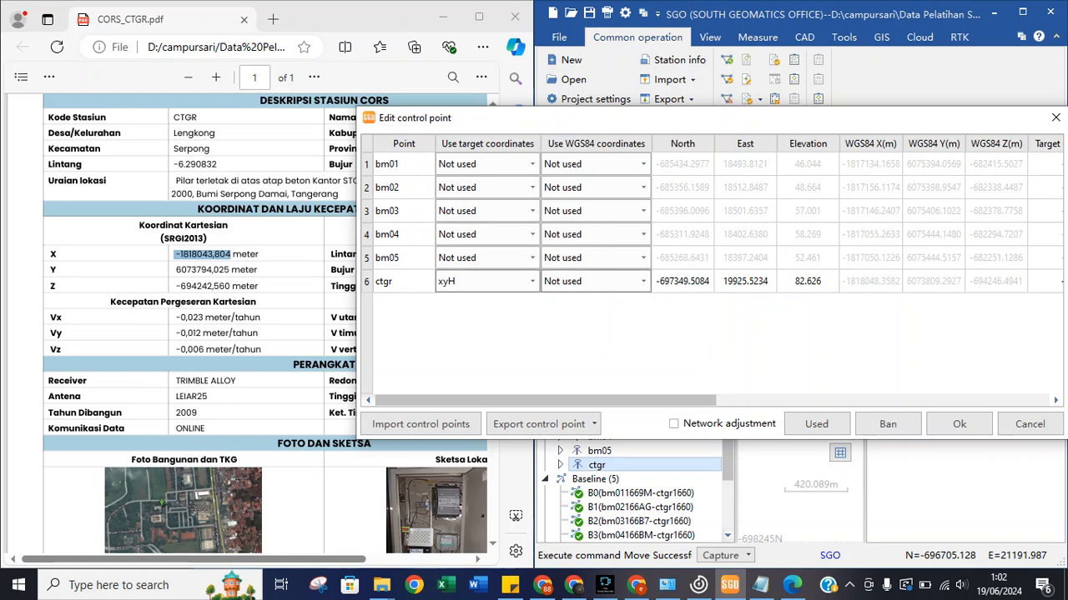
{"action": "left_click", "coordinate": [644, 281]}
{"action": "left_click", "coordinate": [596, 310]}
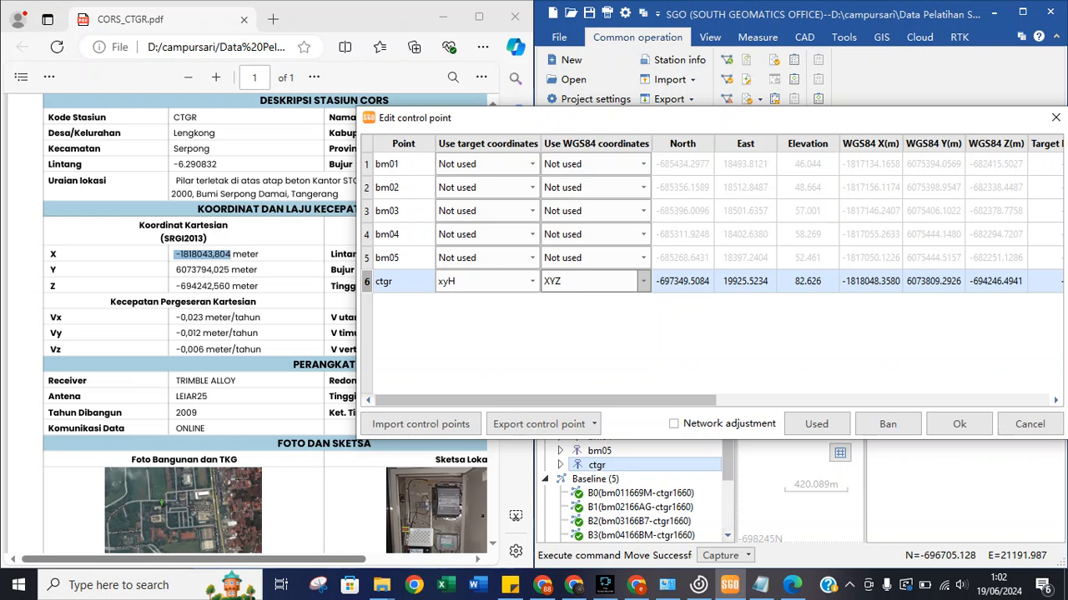
Copy X -1818043,804 from the PDF into ctgr's WGS84 X(m) cell.
{"action": "left_click", "coordinate": [231, 255]}
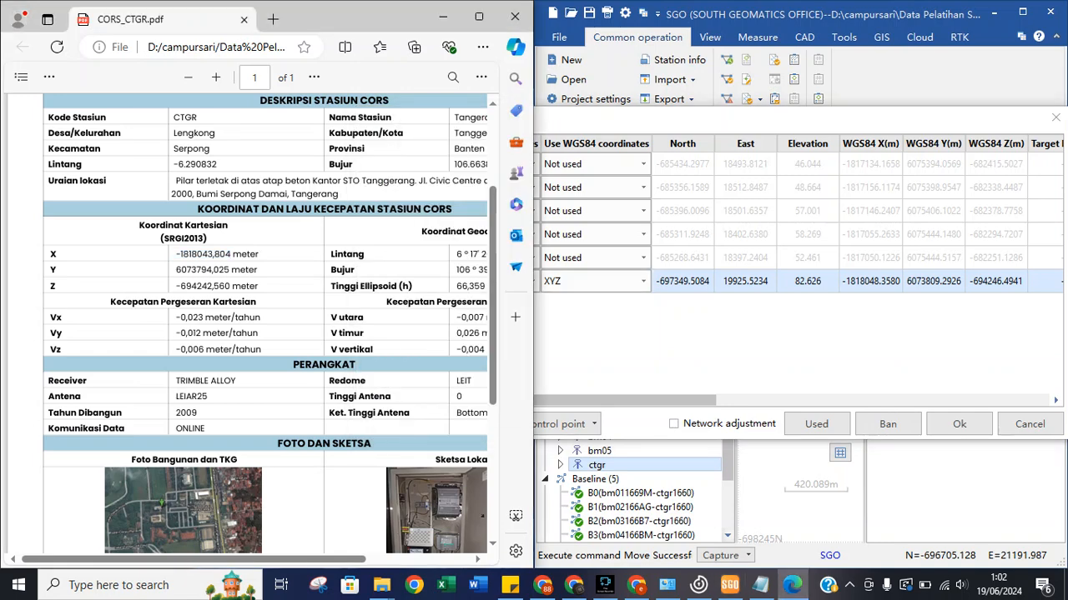
{"action": "left_click_drag", "start_coordinate": [234, 254], "coordinate": [180, 254]}
{"action": "right_click", "coordinate": [178, 255]}
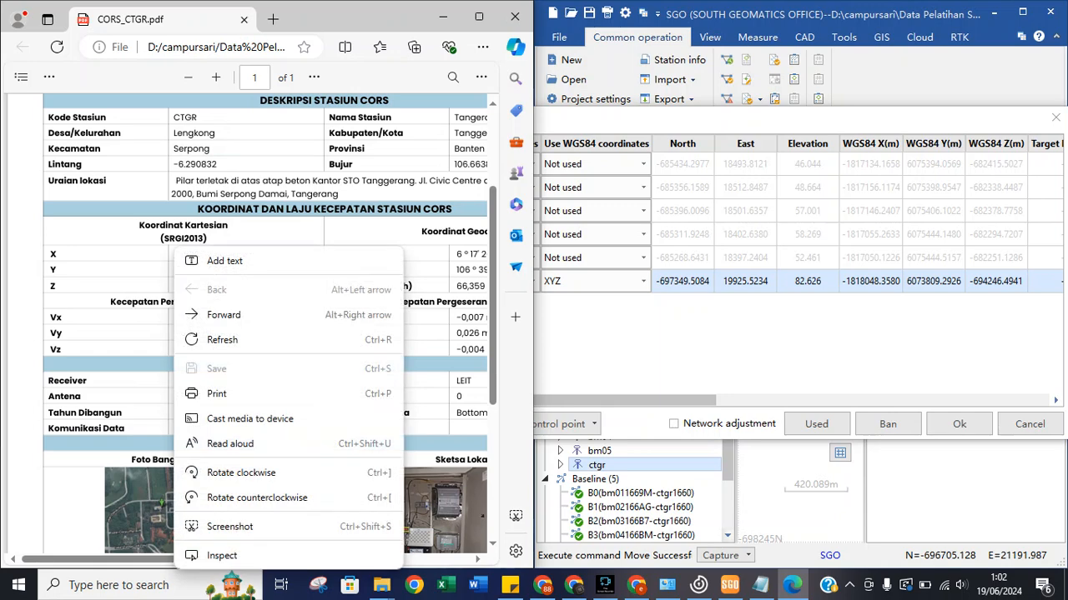
{"action": "key", "text": "Escape"}
{"action": "left_click_drag", "start_coordinate": [174, 254], "coordinate": [233, 254]}
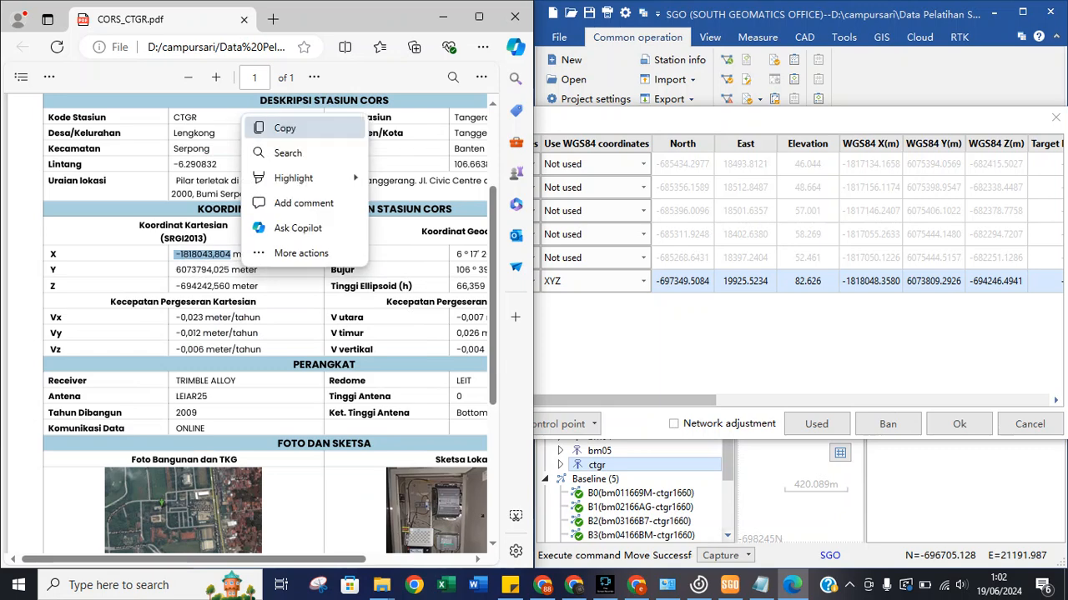
{"action": "left_click", "coordinate": [259, 127]}
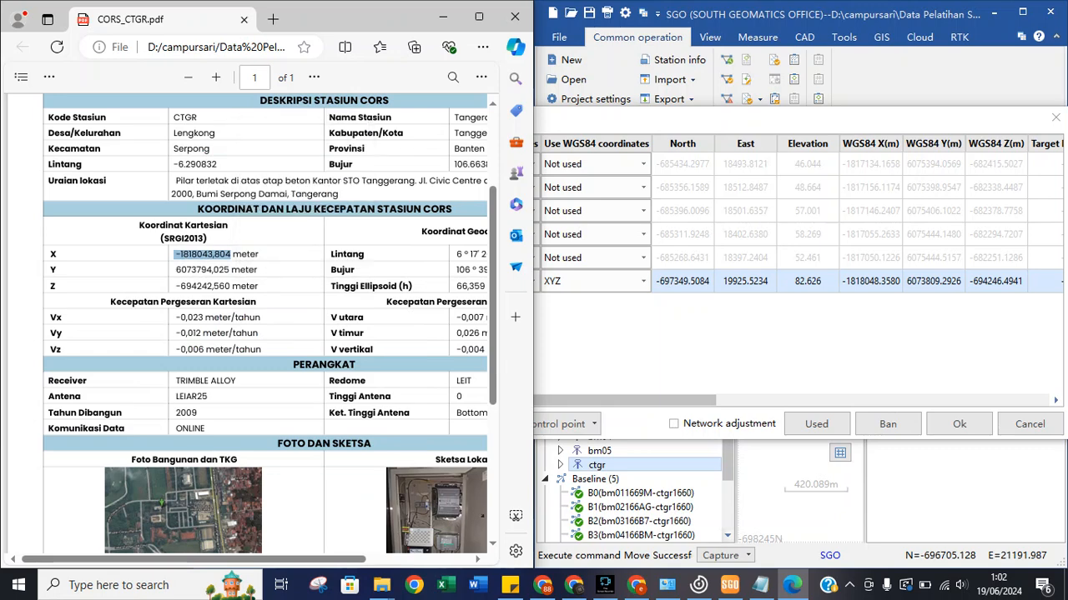
{"action": "double_click", "coordinate": [870, 282]}
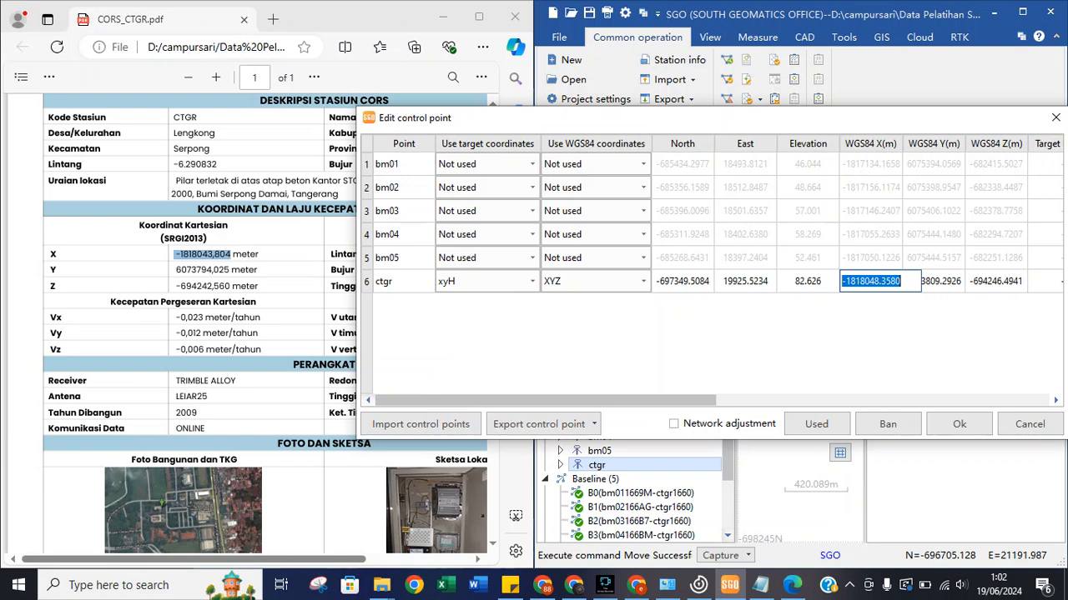
{"action": "key", "text": "ctrl+v"}
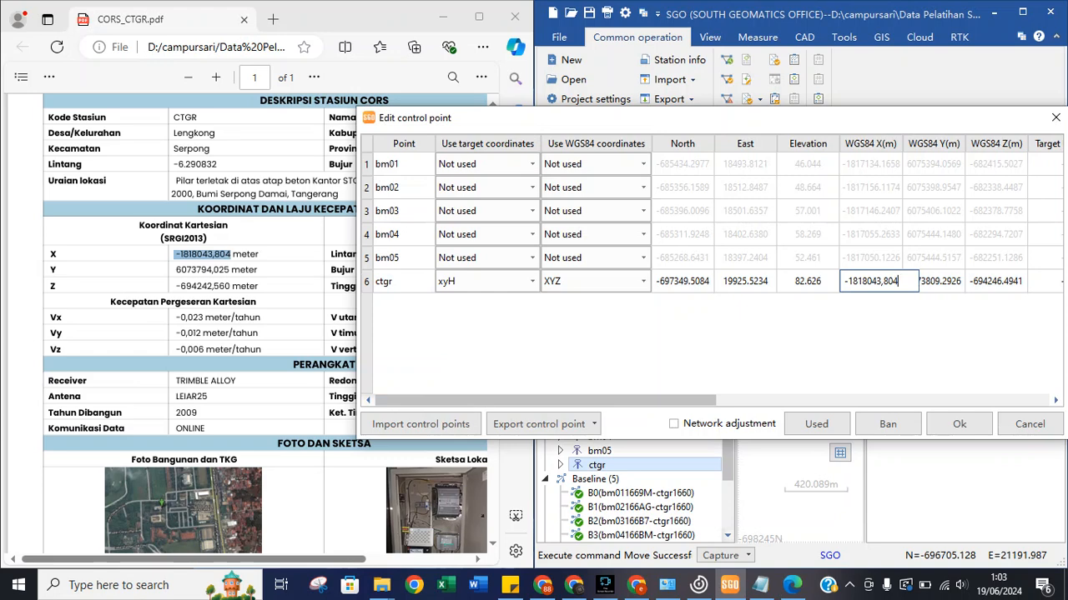
Copy Y 6073794,025 and Z -694242,560 from the PDF into ctgr's WGS84 Y and Z cells.
{"action": "left_click_drag", "start_coordinate": [229, 270], "coordinate": [175, 270]}
{"action": "left_click", "coordinate": [201, 147]}
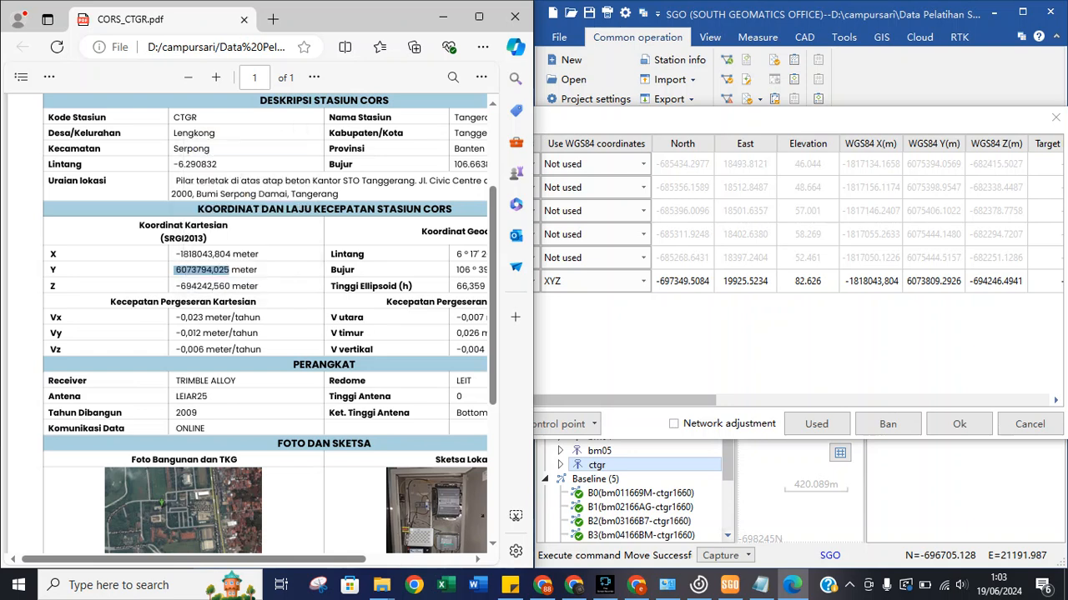
{"action": "key", "text": "alt+Tab"}
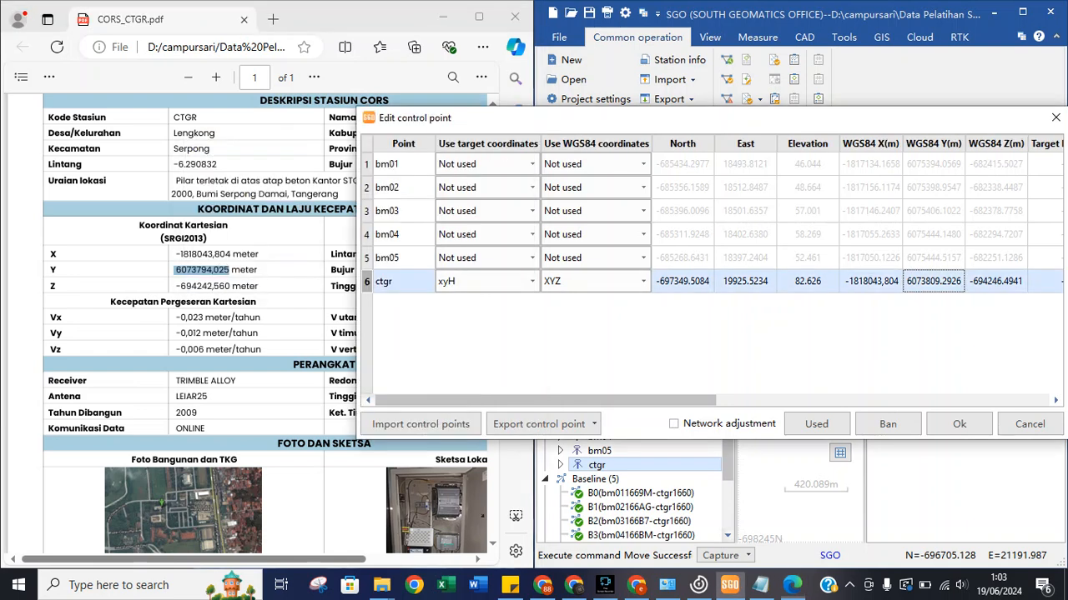
{"action": "double_click", "coordinate": [934, 281]}
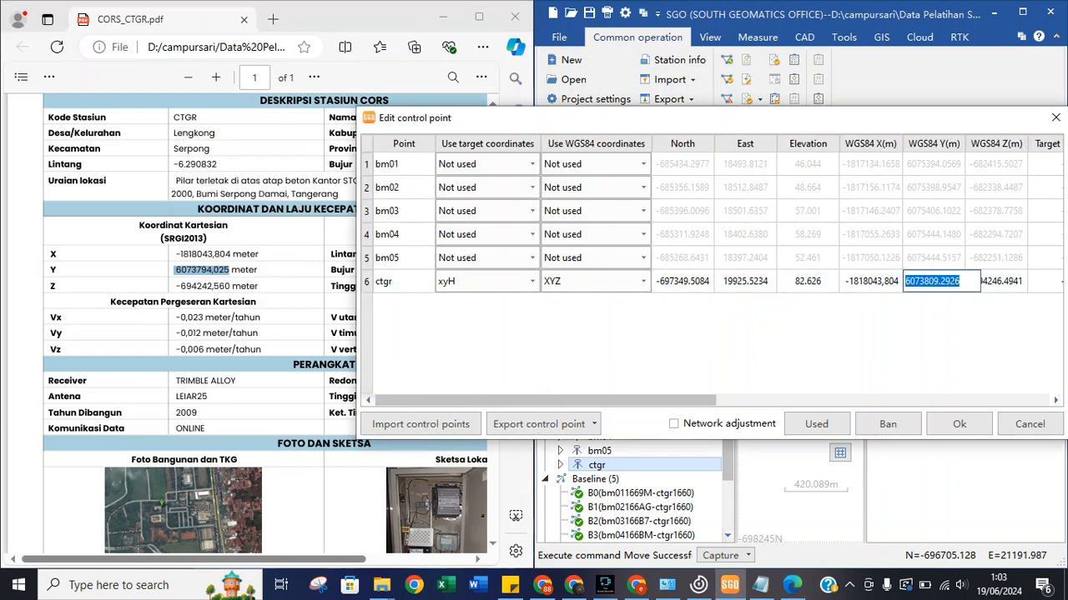
{"action": "key", "text": "ctrl+v"}
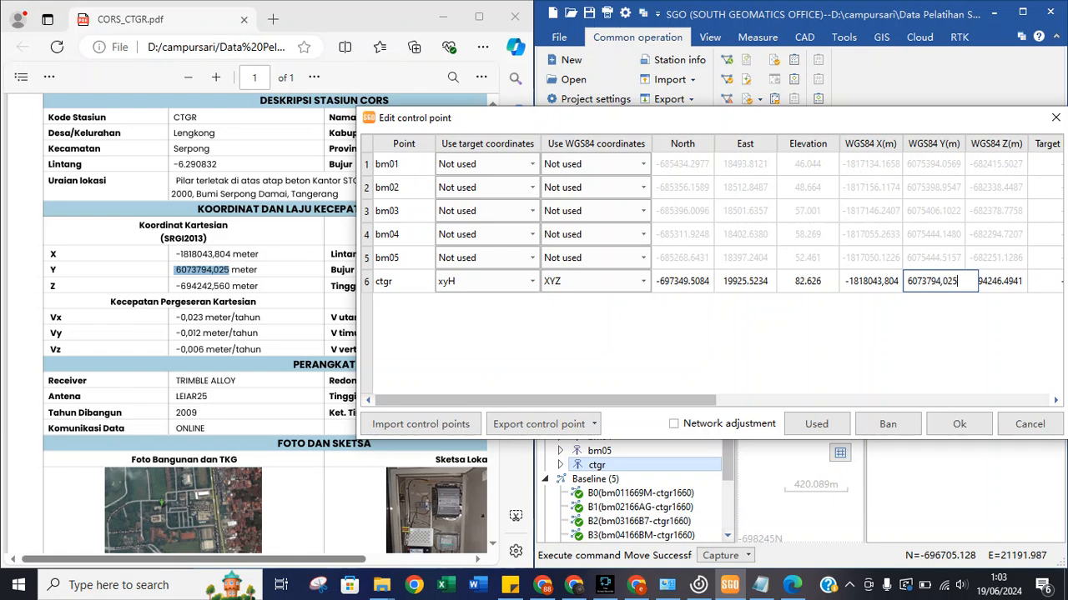
{"action": "key", "text": "alt+Tab"}
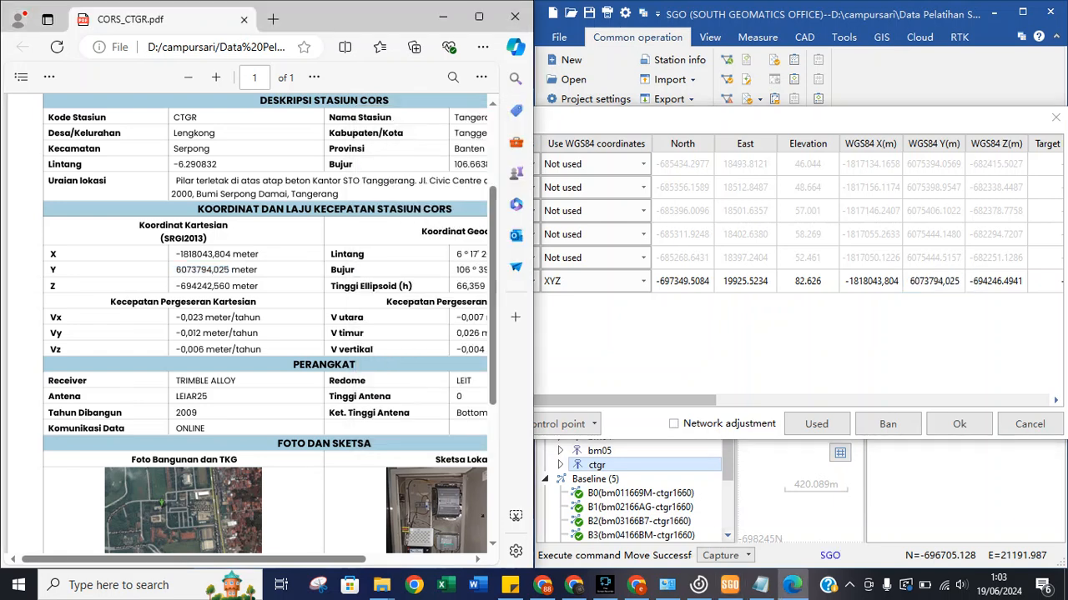
{"action": "left_click_drag", "start_coordinate": [233, 286], "coordinate": [170, 286]}
{"action": "right_click", "coordinate": [171, 286]}
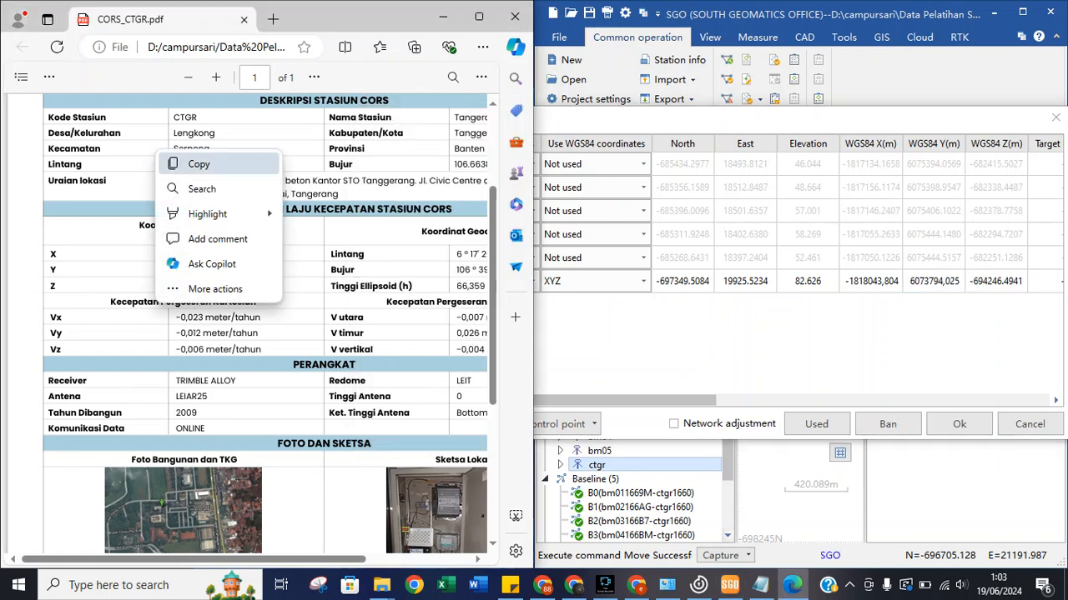
{"action": "left_click", "coordinate": [198, 164]}
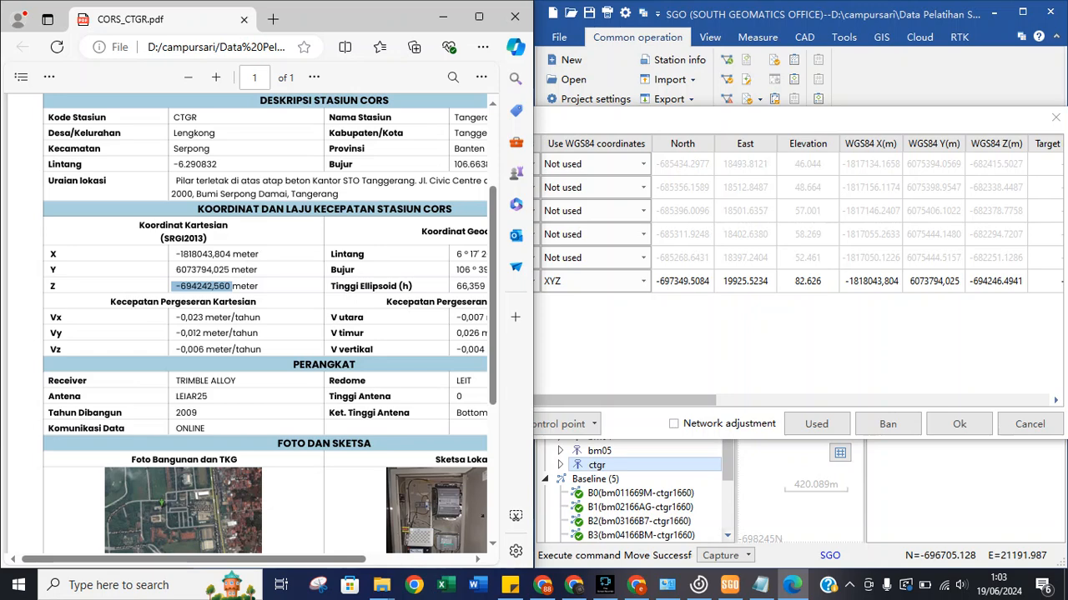
{"action": "double_click", "coordinate": [995, 282]}
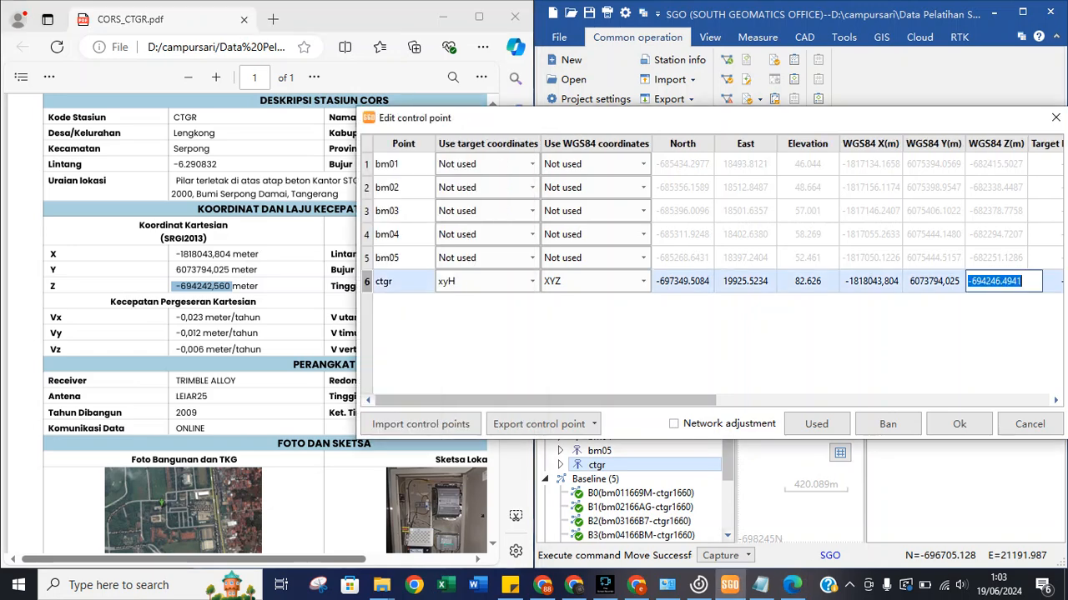
{"action": "key", "text": "ctrl+v"}
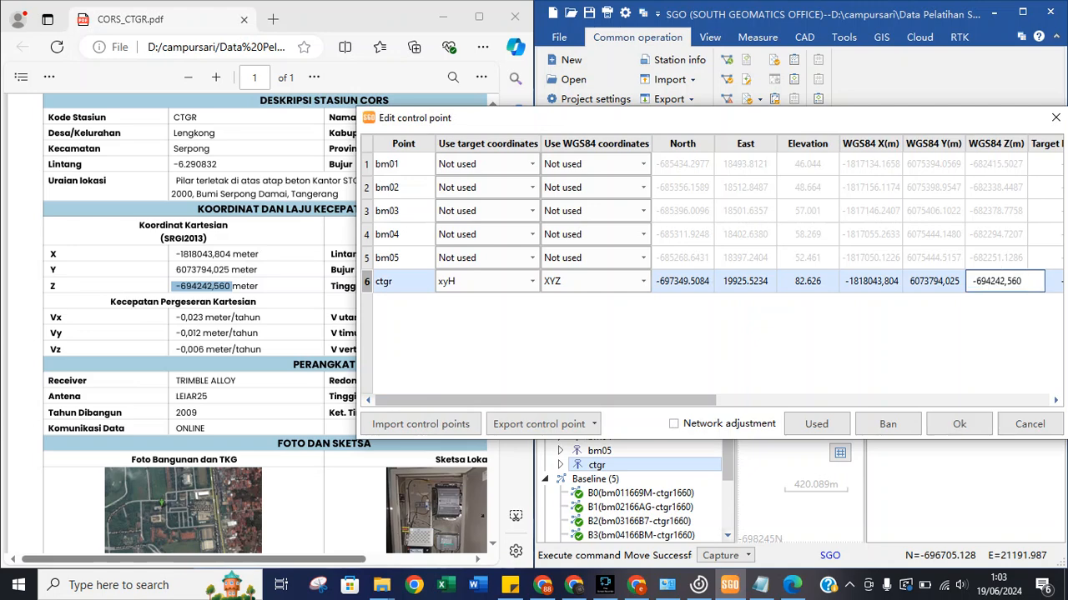
Set ctgr's target coordinates to Not used and confirm the control point settings with Ok.
{"action": "left_click", "coordinate": [531, 282]}
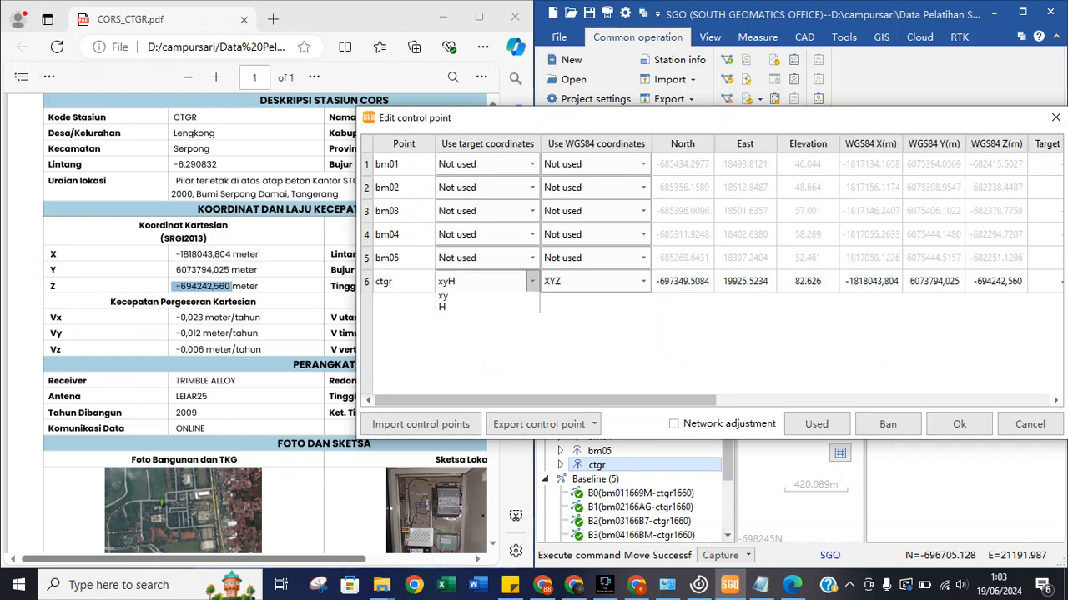
{"action": "key", "text": "Up"}
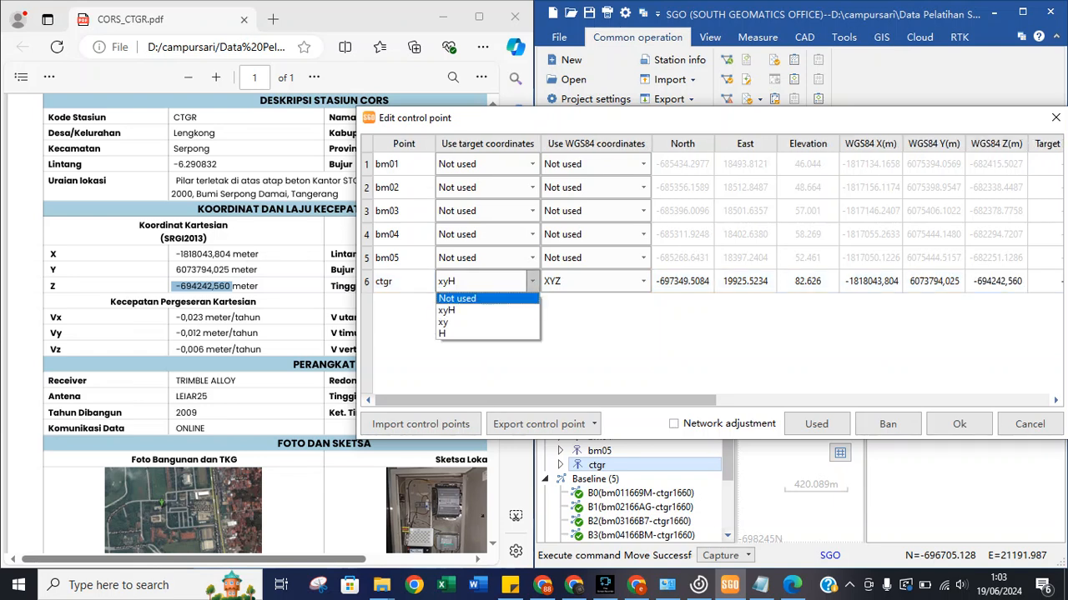
{"action": "key", "text": "Return"}
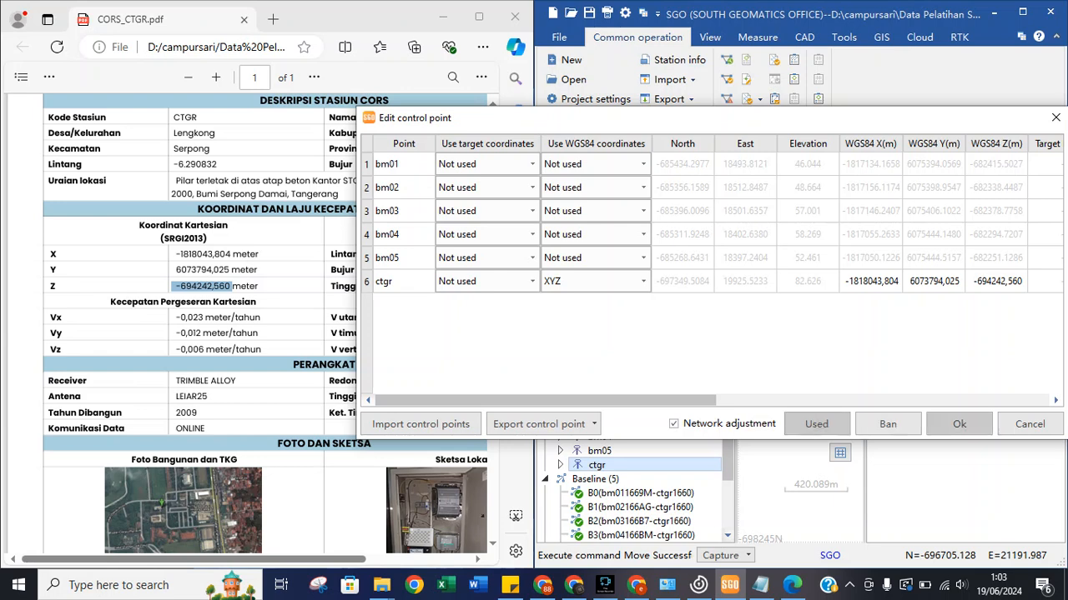
{"action": "left_click", "coordinate": [959, 424]}
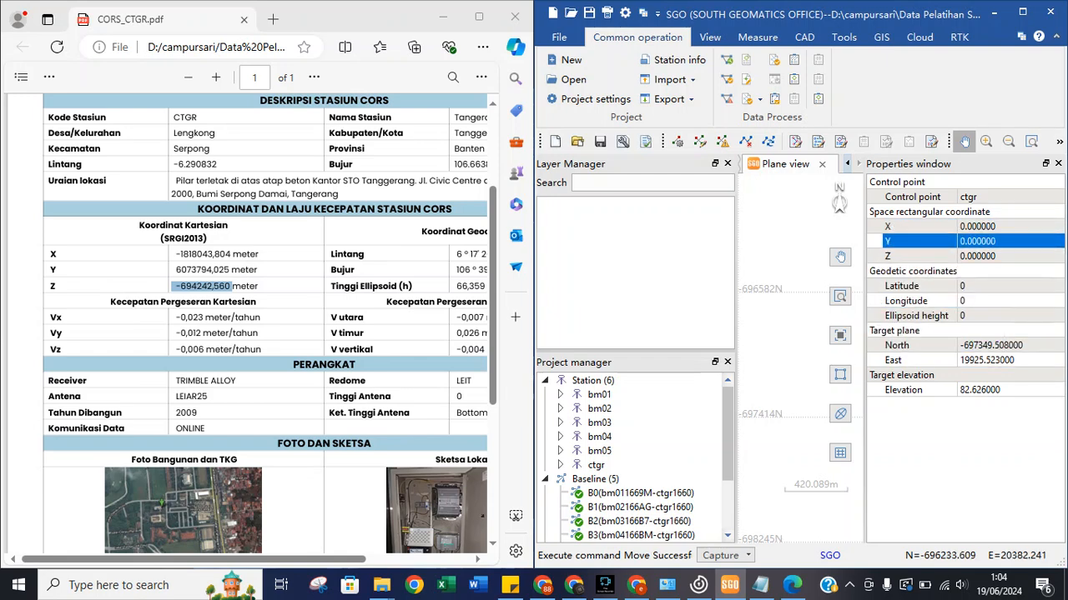
Widen SGO over the PDF and expand ctgr to inspect its rectangular and geodetic coordinates.
{"action": "left_click_drag", "start_coordinate": [534, 302], "coordinate": [485, 302]}
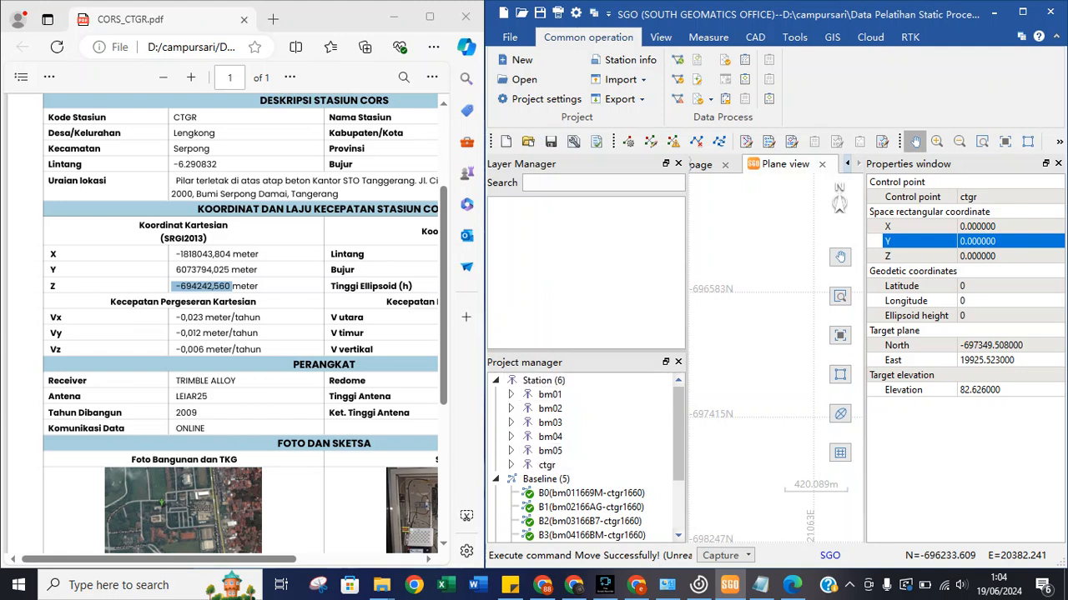
{"action": "left_click", "coordinate": [511, 465]}
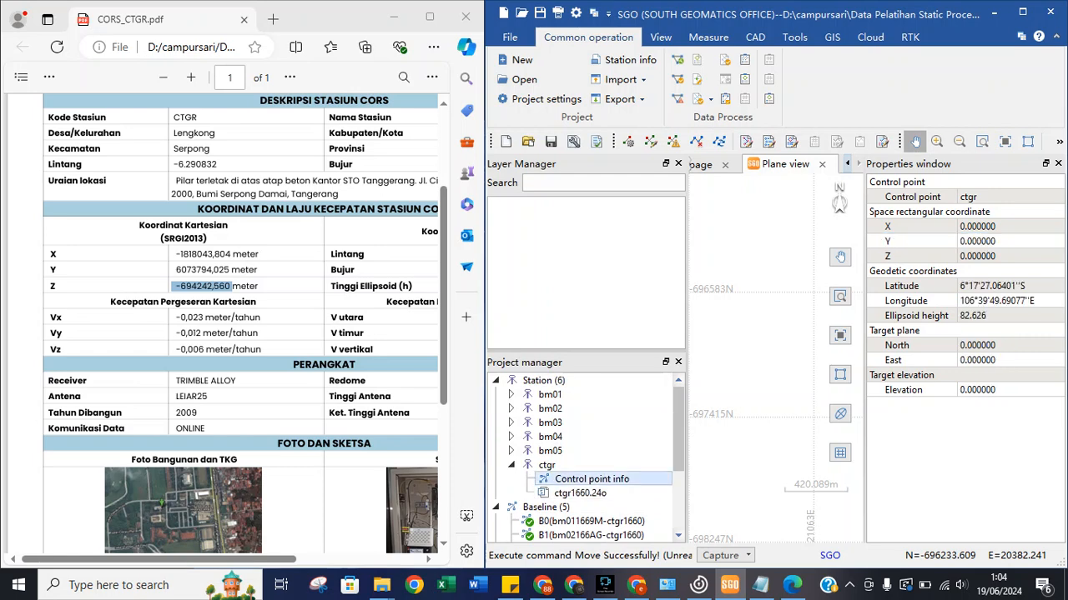
{"action": "left_click", "coordinate": [938, 361]}
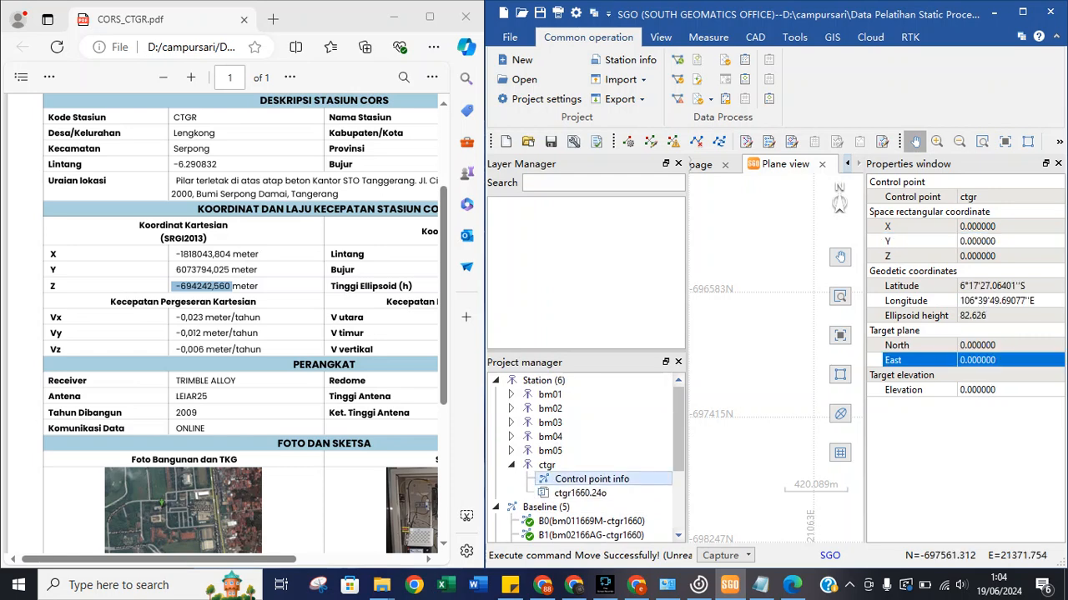
{"action": "left_click", "coordinate": [984, 213]}
{"action": "left_click", "coordinate": [984, 226]}
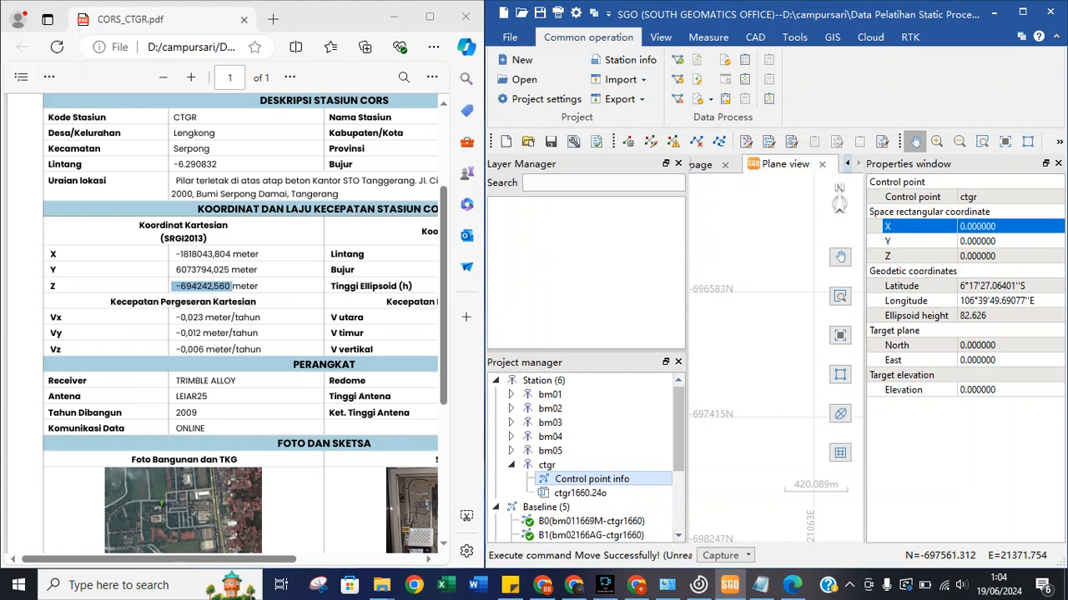
{"action": "left_click", "coordinate": [934, 271]}
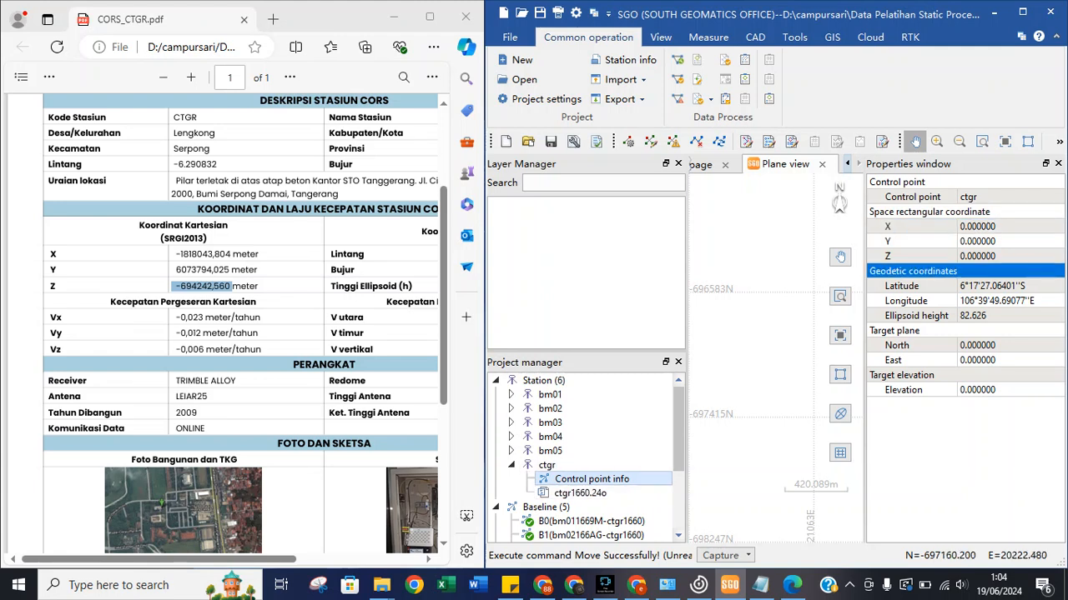
Review ctgr's rectangular X/Y, longitude, ellipsoid height and target East values.
{"action": "left_click", "coordinate": [965, 455]}
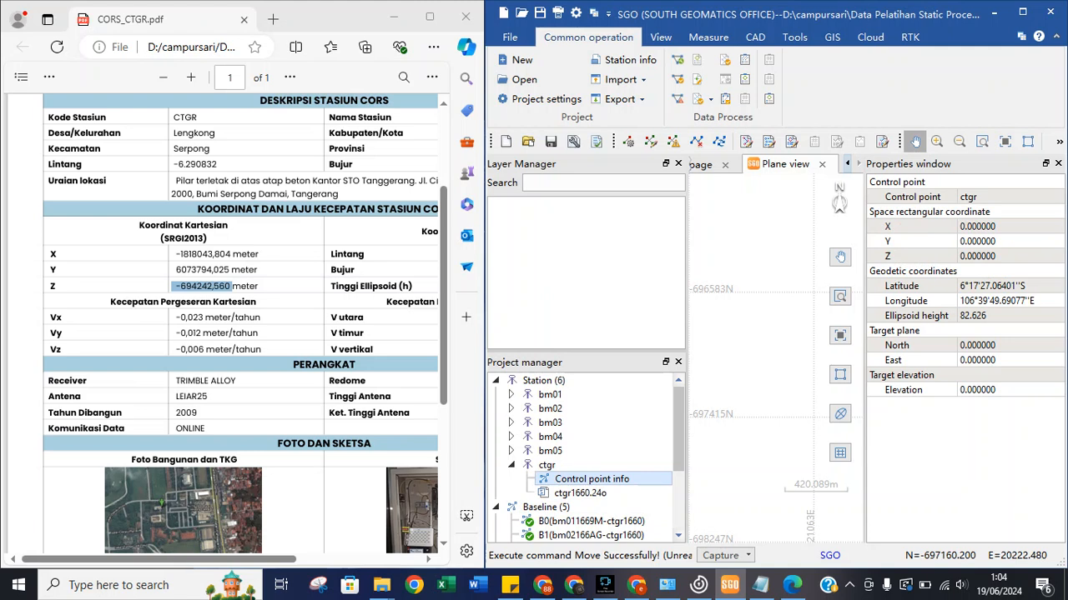
{"action": "left_click", "coordinate": [1005, 227]}
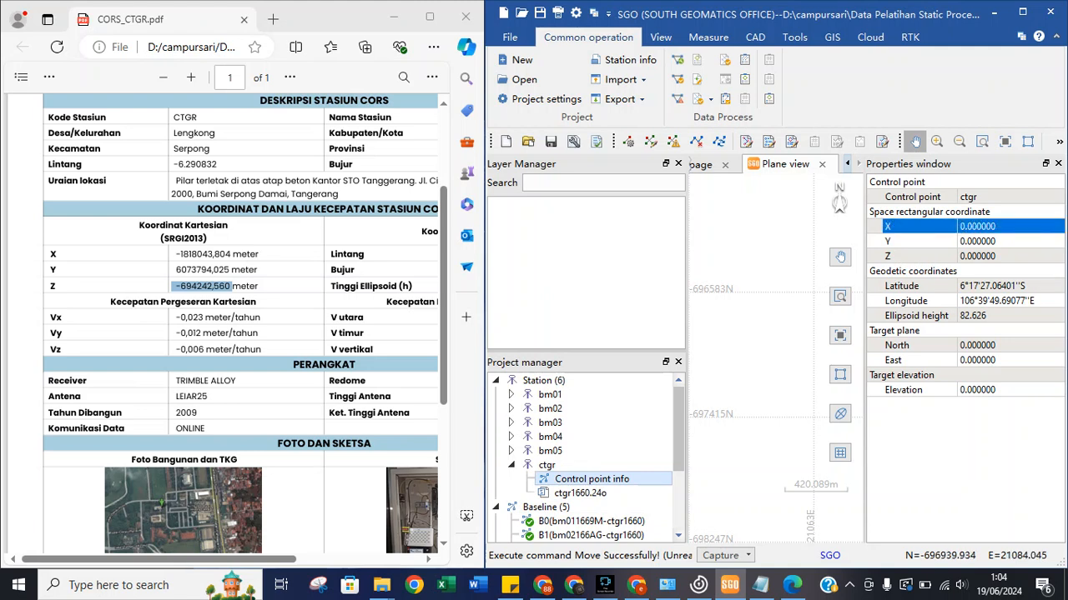
{"action": "left_click", "coordinate": [1005, 241]}
{"action": "left_click", "coordinate": [992, 271]}
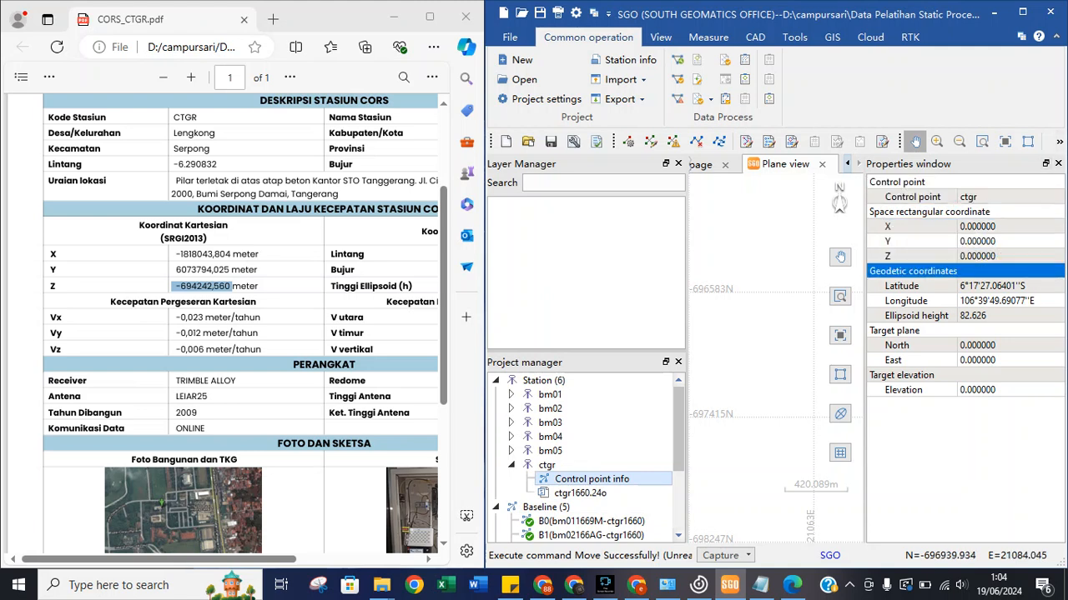
{"action": "left_click", "coordinate": [992, 301]}
{"action": "left_click", "coordinate": [993, 316]}
{"action": "left_click", "coordinate": [988, 360]}
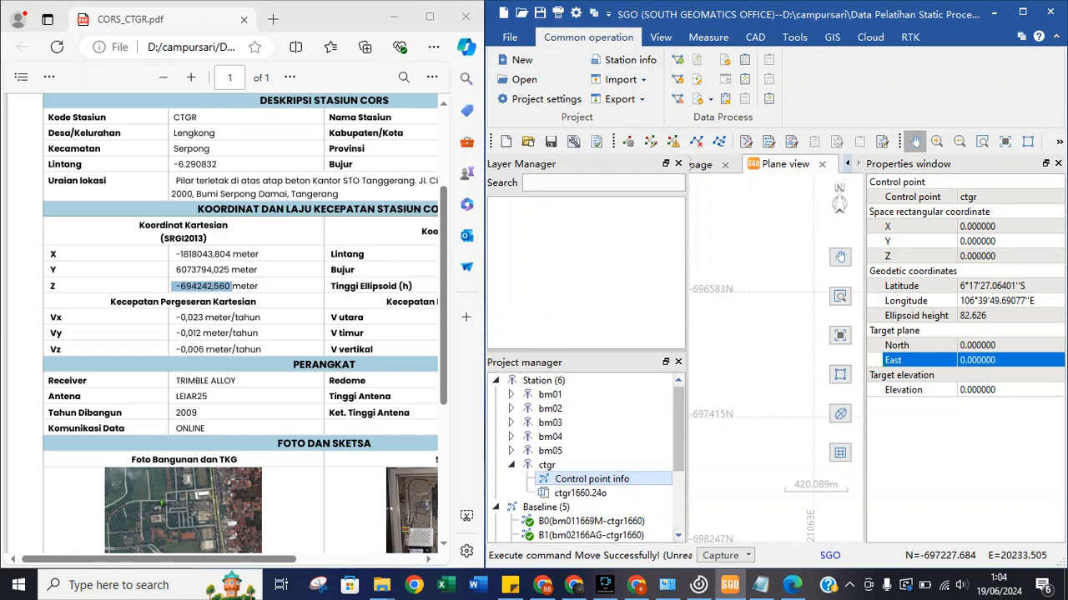
Inspect observation file ctgr1660.24o's ECEF X and Y values.
{"action": "left_click", "coordinate": [581, 493]}
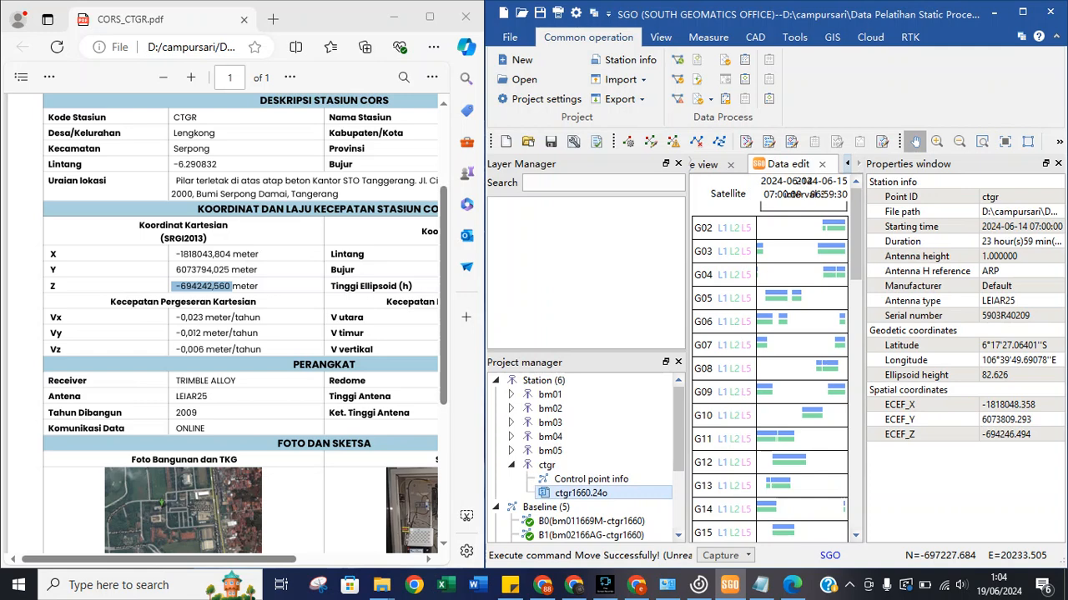
{"action": "left_click", "coordinate": [1005, 420]}
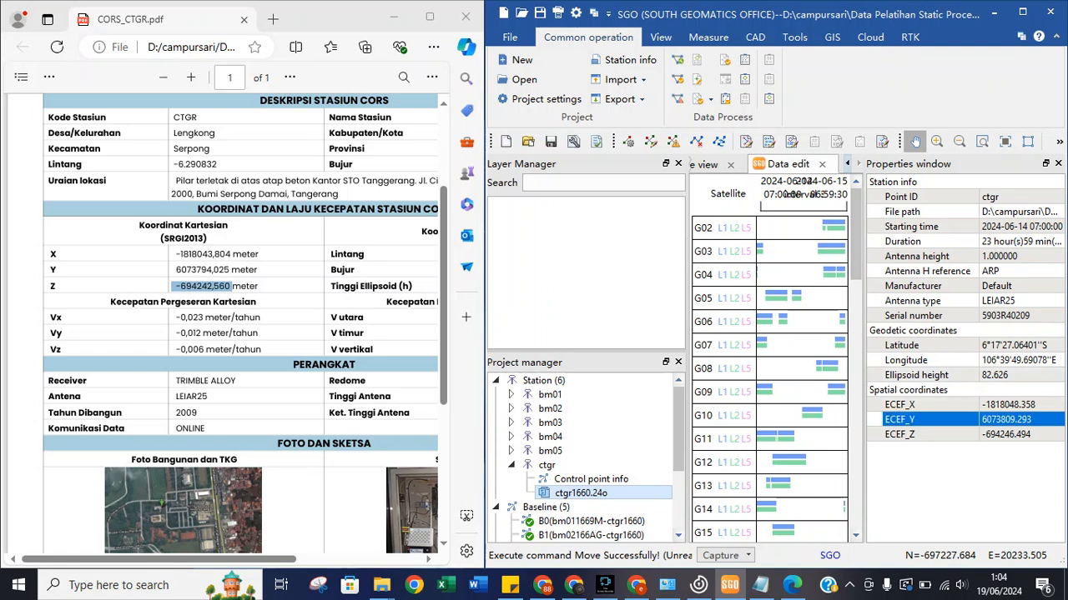
{"action": "left_click", "coordinate": [1006, 405]}
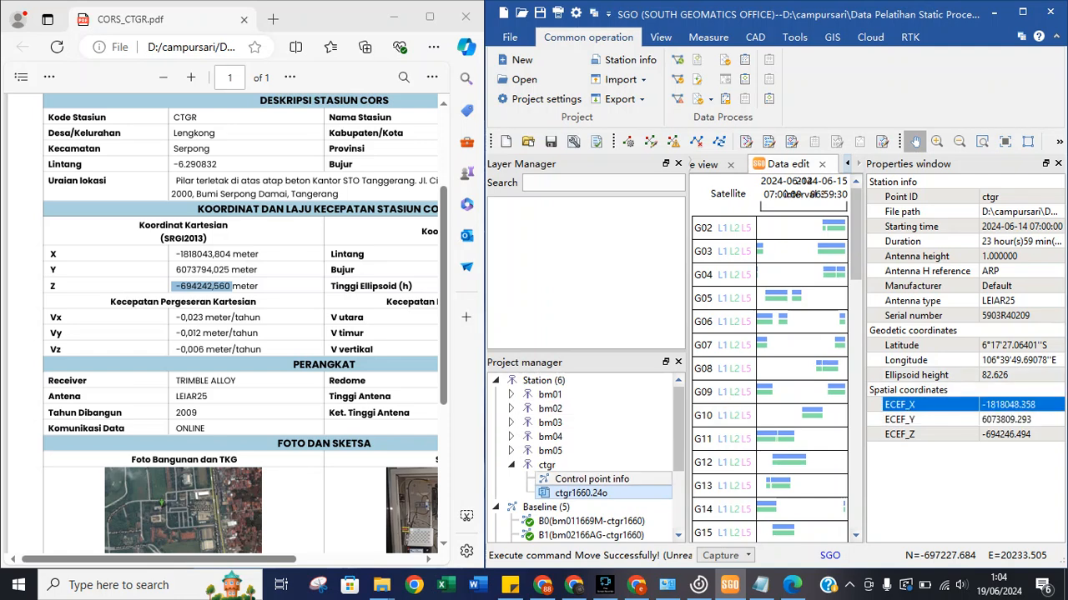
{"action": "right_click", "coordinate": [571, 381]}
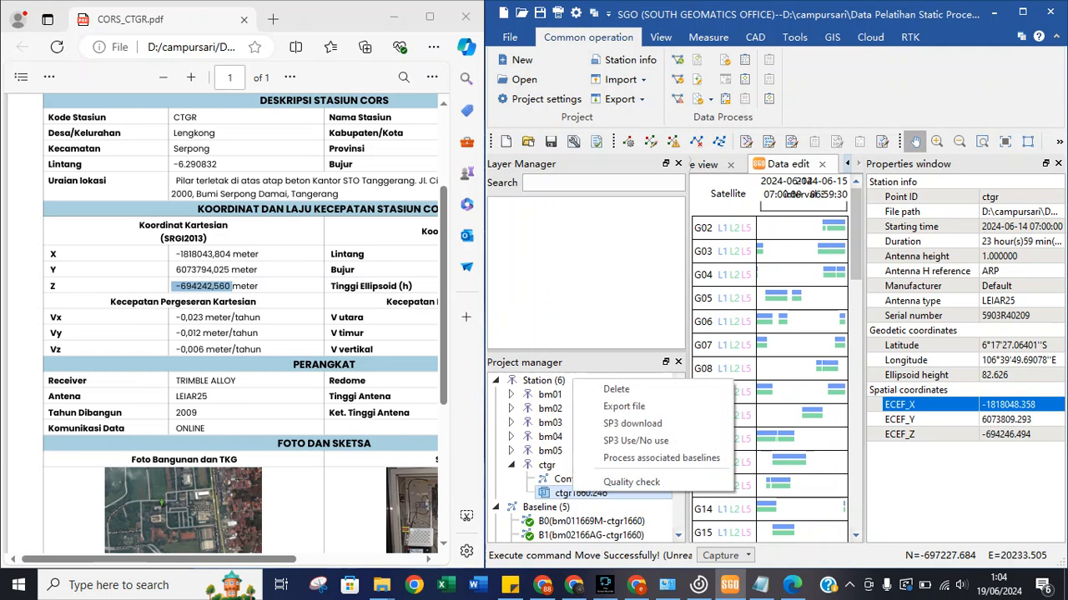
{"action": "left_click", "coordinate": [561, 479]}
Reopen the Edit control points table from the ctgr station's options.
{"action": "left_click", "coordinate": [567, 478]}
{"action": "left_click", "coordinate": [548, 466]}
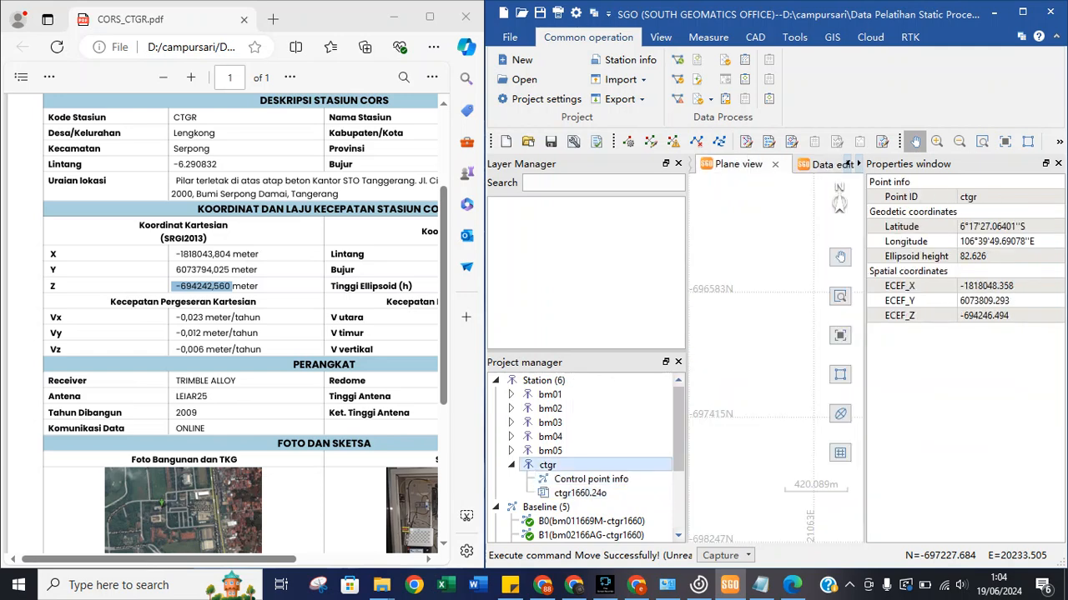
{"action": "right_click", "coordinate": [548, 465]}
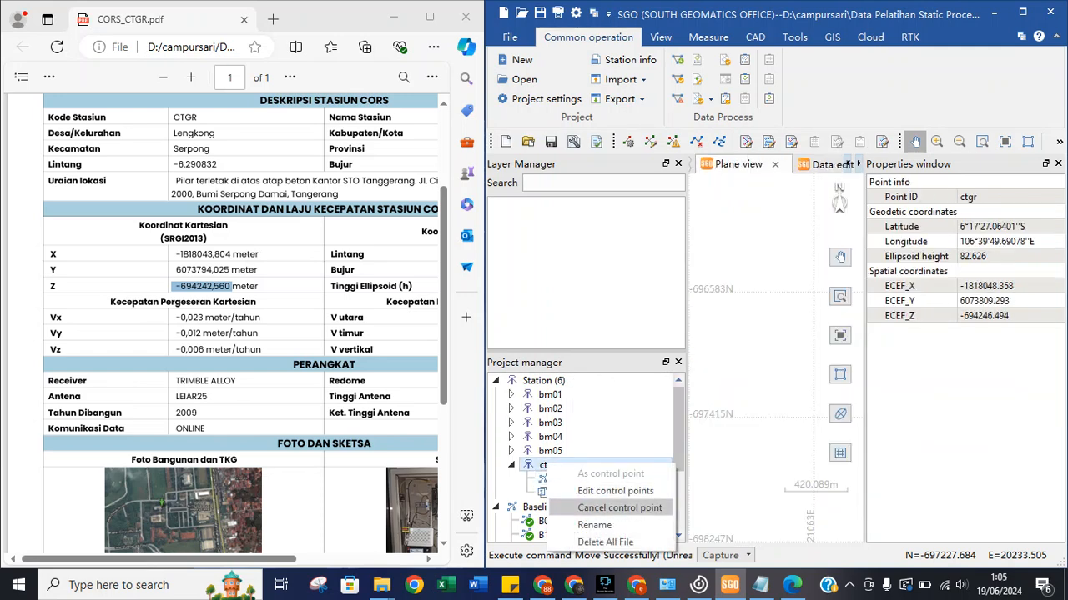
{"action": "left_click", "coordinate": [615, 491]}
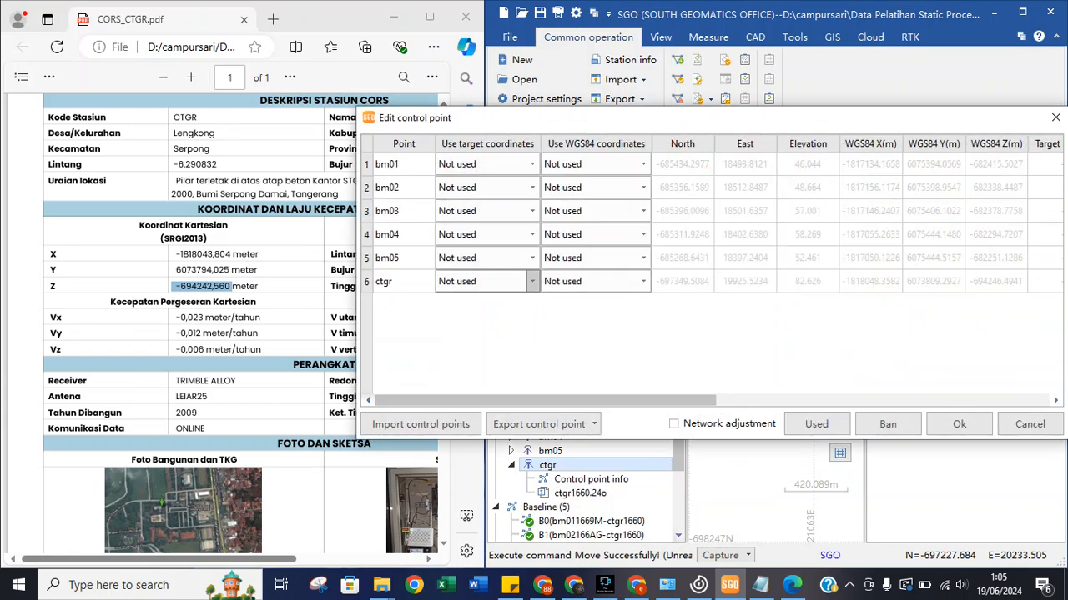
Keep ctgr's target coordinates Not used and switch its WGS84 coordinates to XYZ.
{"action": "left_click", "coordinate": [532, 281]}
{"action": "left_click", "coordinate": [643, 281]}
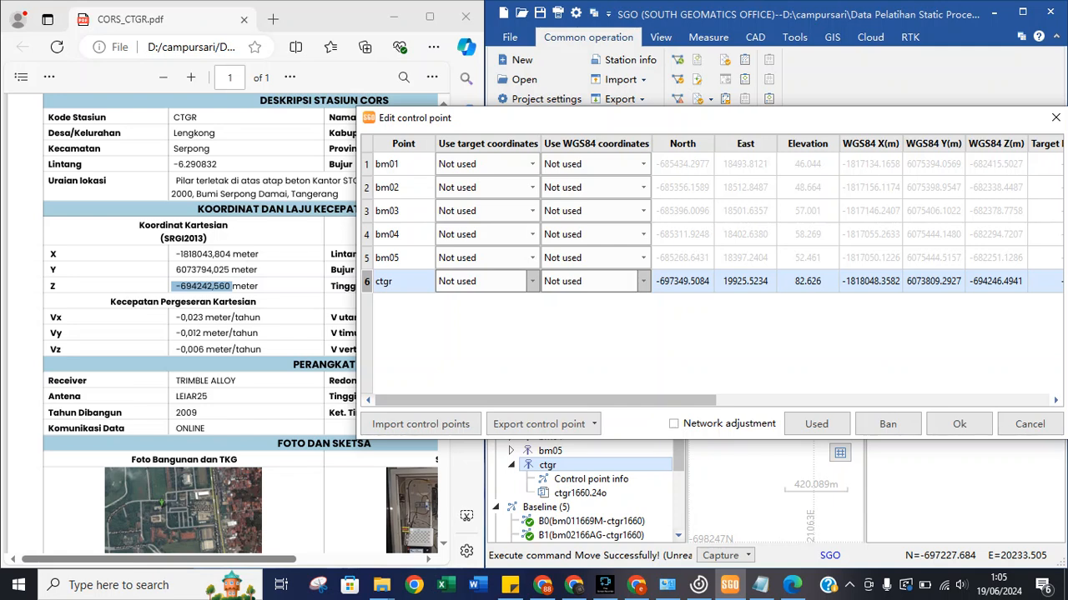
{"action": "left_click", "coordinate": [643, 281]}
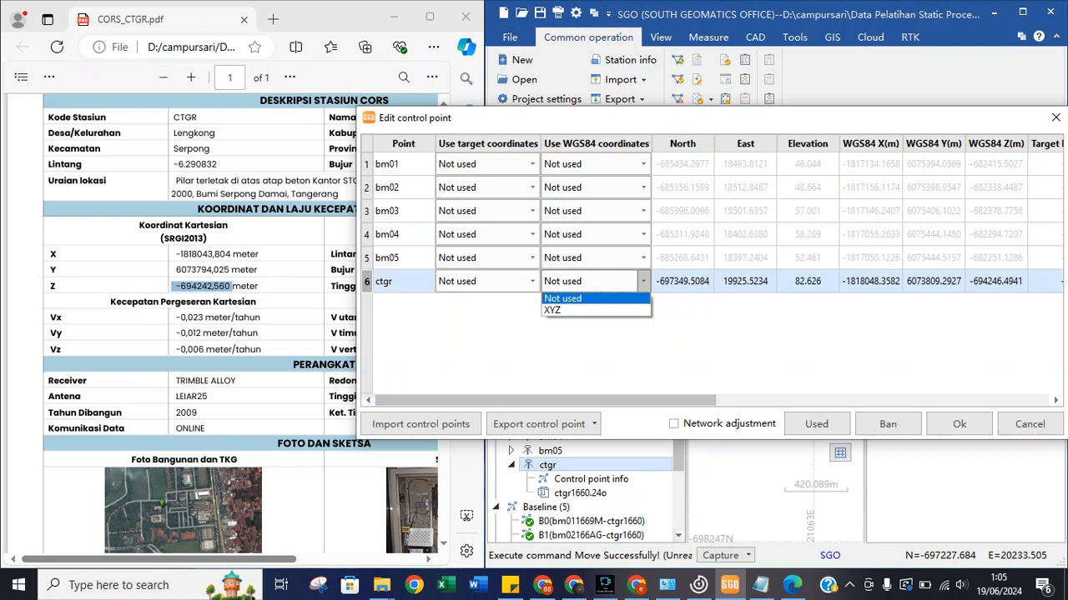
{"action": "left_click", "coordinate": [585, 310]}
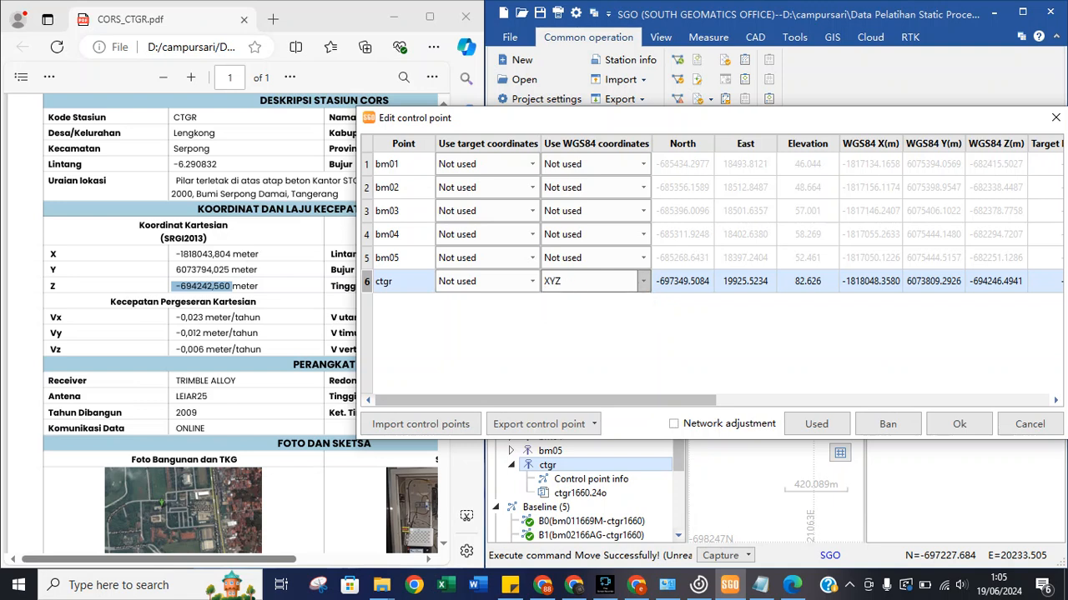
Paste the PDF's Z -694242,560 and Y 6073794,025 into ctgr's WGS84 Z and Y cells.
{"action": "right_click", "coordinate": [204, 286]}
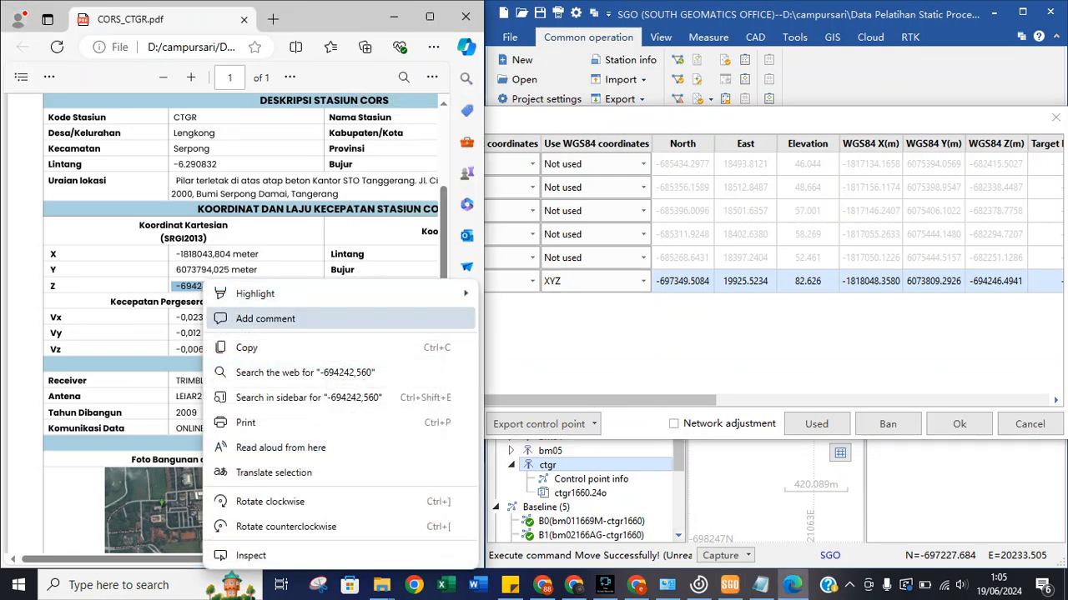
{"action": "left_click", "coordinate": [247, 348]}
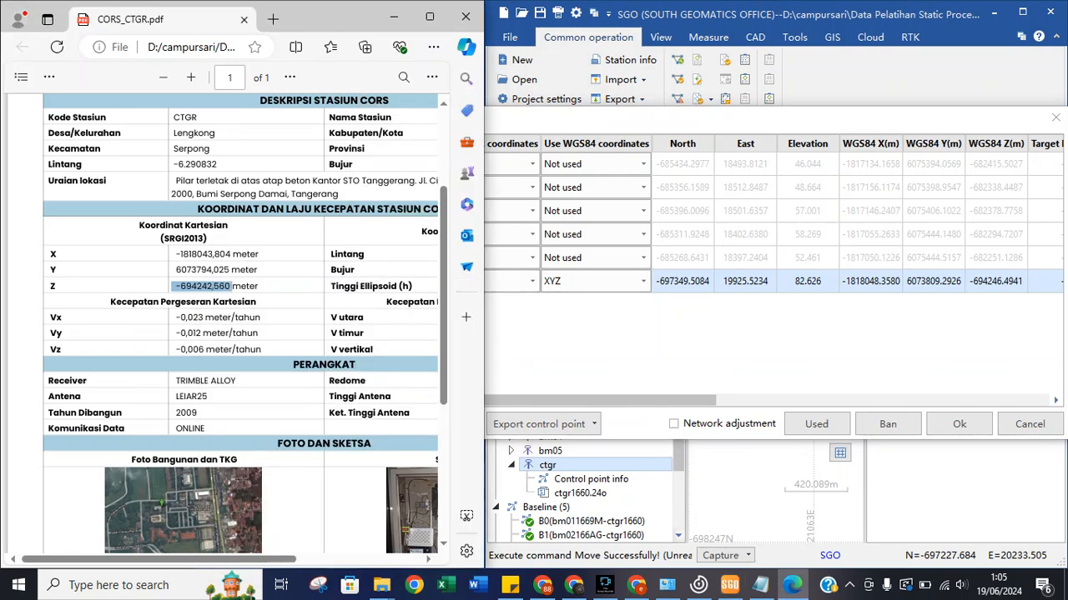
{"action": "double_click", "coordinate": [996, 282]}
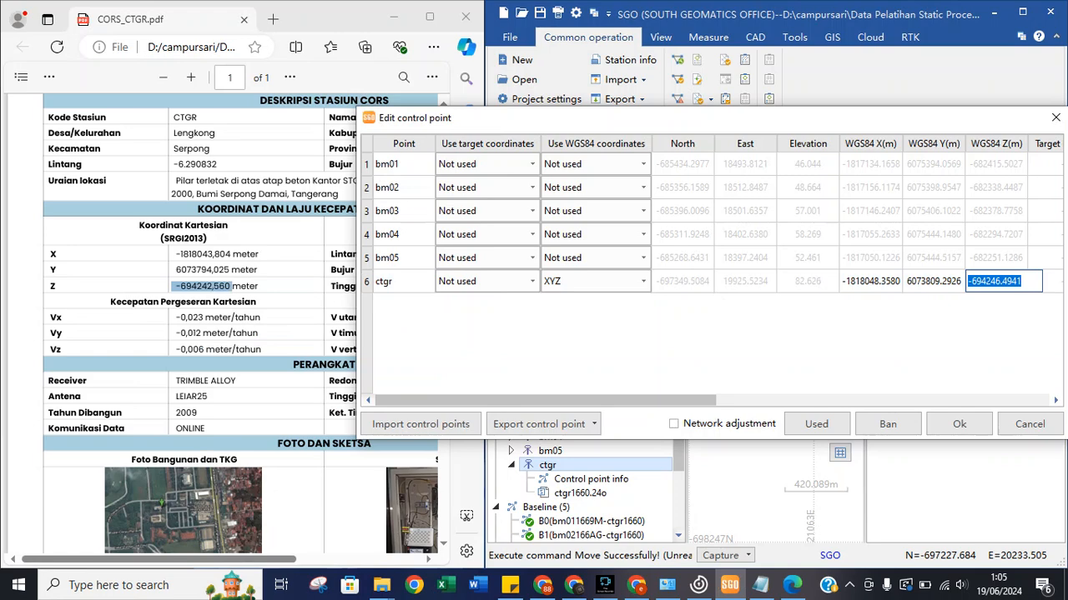
{"action": "type", "text": "-694242,560"}
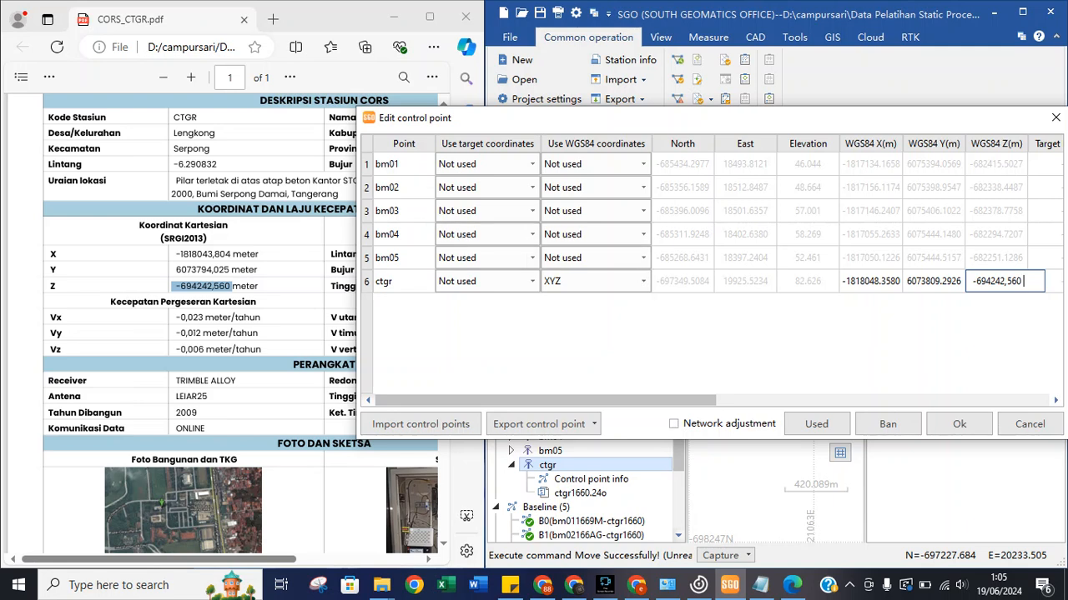
{"action": "left_click", "coordinate": [242, 275]}
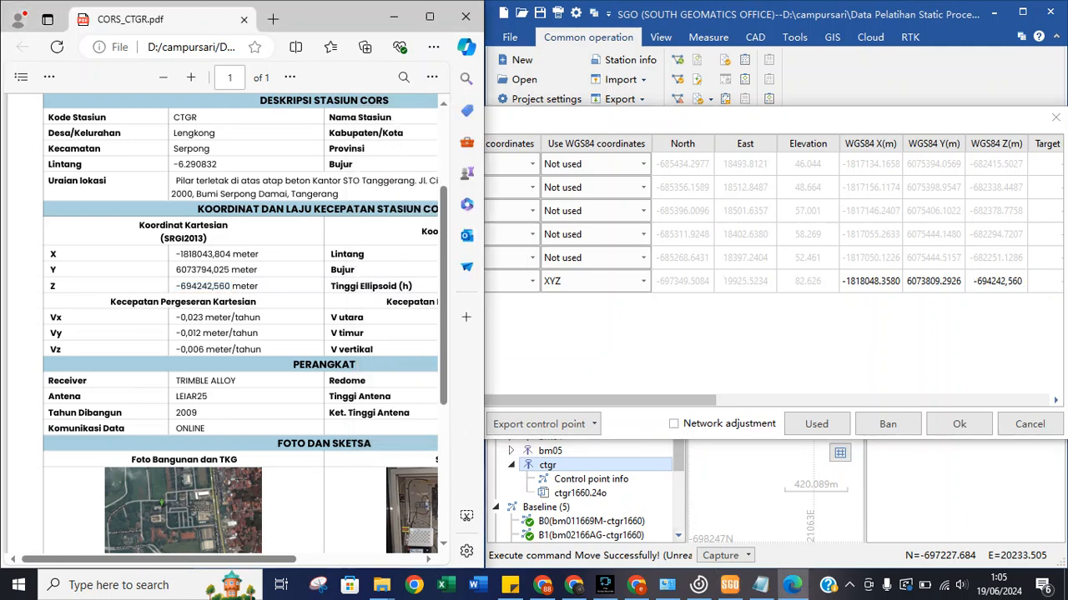
{"action": "left_click_drag", "start_coordinate": [231, 269], "coordinate": [171, 269]}
{"action": "key", "text": "ctrl+c"}
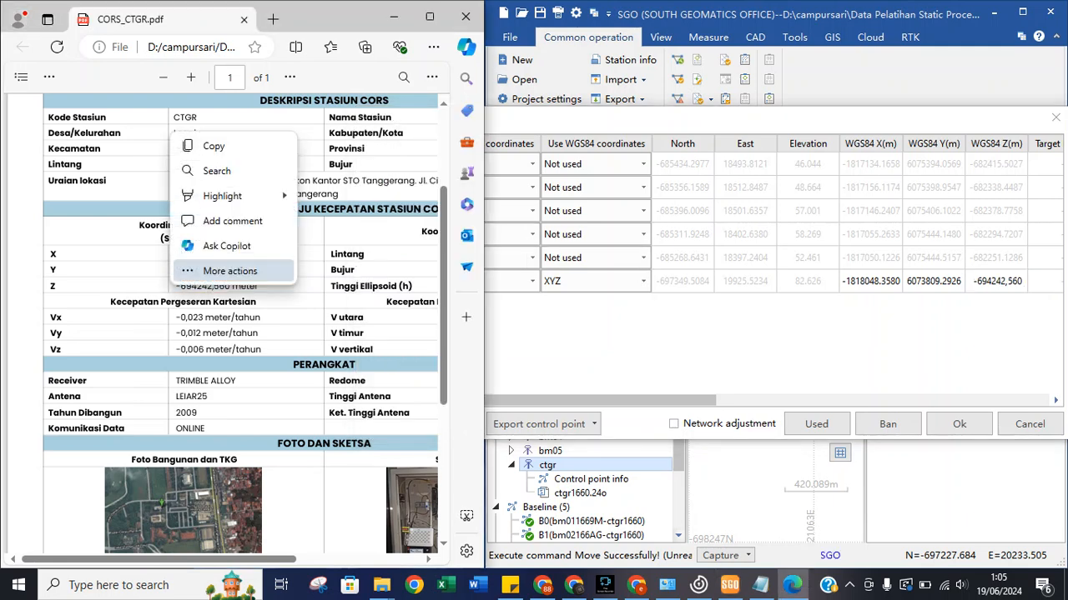
{"action": "left_click", "coordinate": [213, 146]}
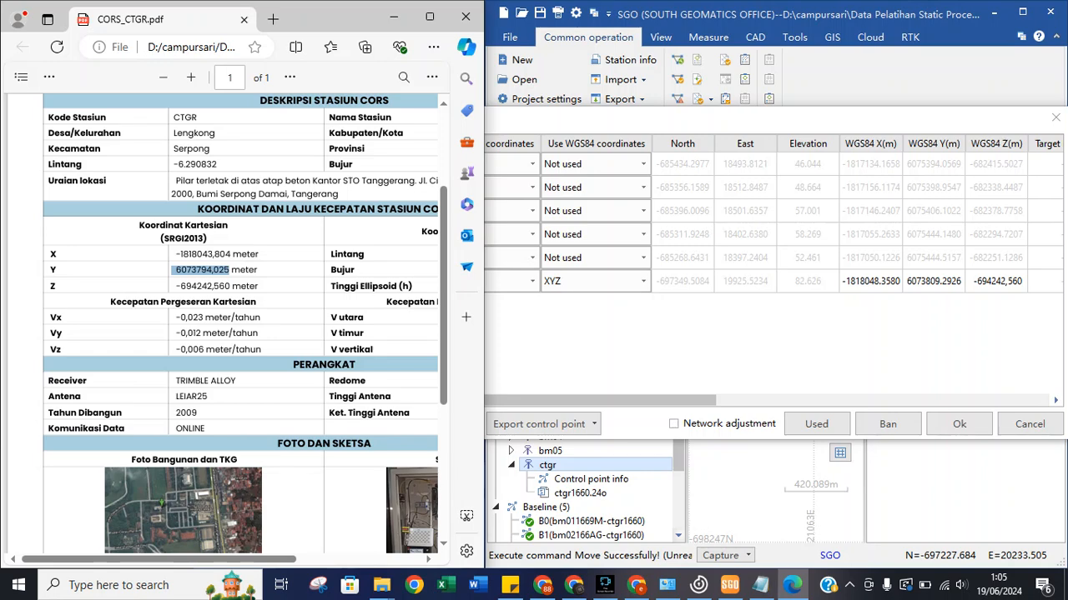
{"action": "double_click", "coordinate": [933, 281]}
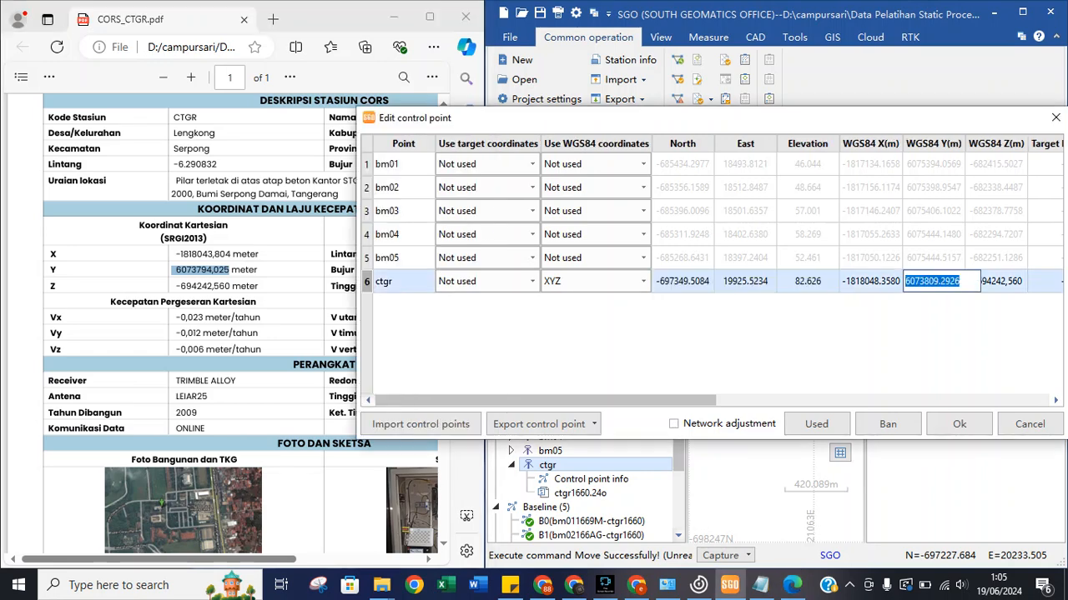
{"action": "key", "text": "ctrl+v"}
Copy the full X -1818043,804 including minus sign into ctgr's WGS84 X(m) cell.
{"action": "left_click", "coordinate": [176, 254]}
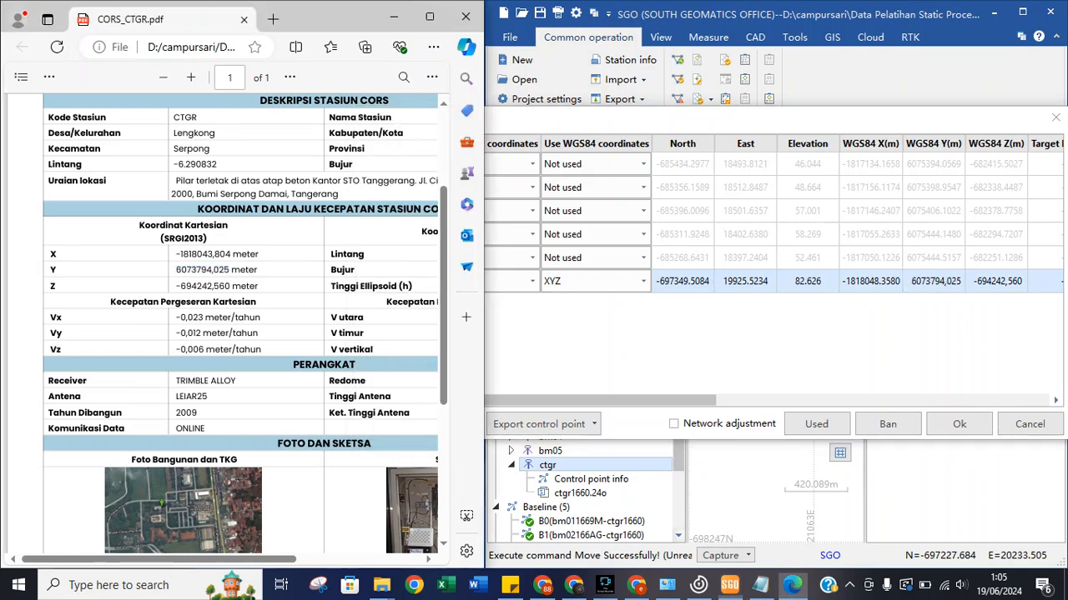
{"action": "left_click_drag", "start_coordinate": [176, 254], "coordinate": [230, 254]}
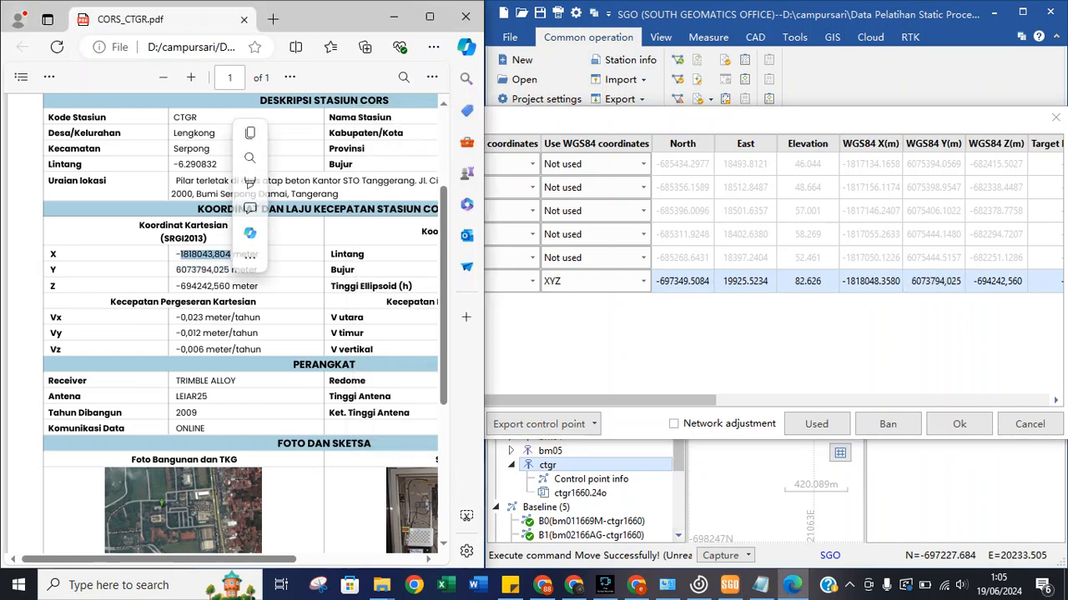
{"action": "left_click", "coordinate": [287, 254]}
{"action": "left_click_drag", "start_coordinate": [174, 254], "coordinate": [231, 255]}
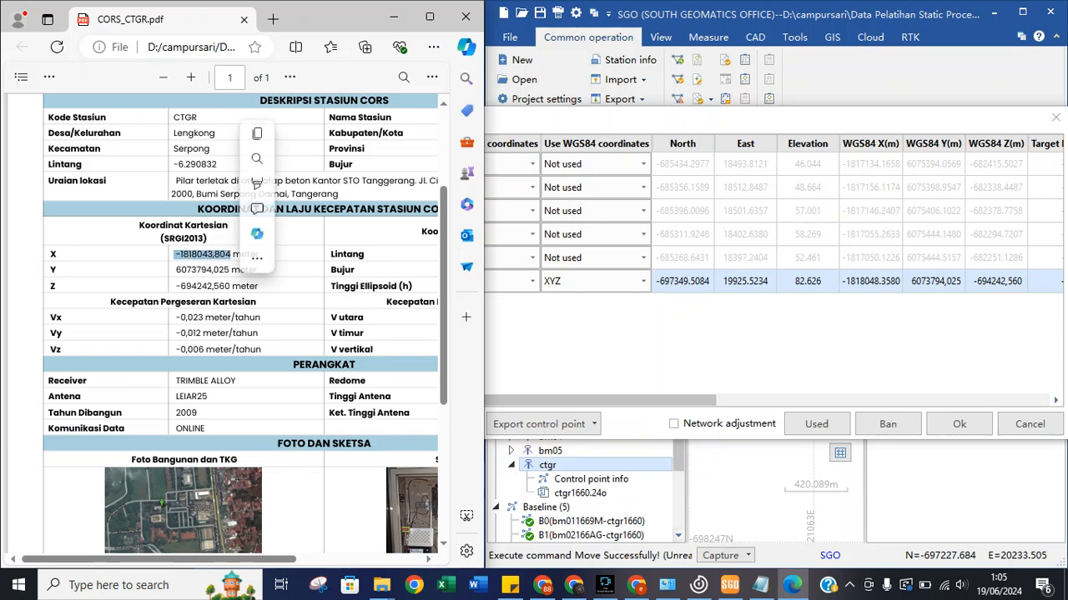
{"action": "right_click", "coordinate": [225, 256]}
{"action": "left_click", "coordinate": [267, 325]}
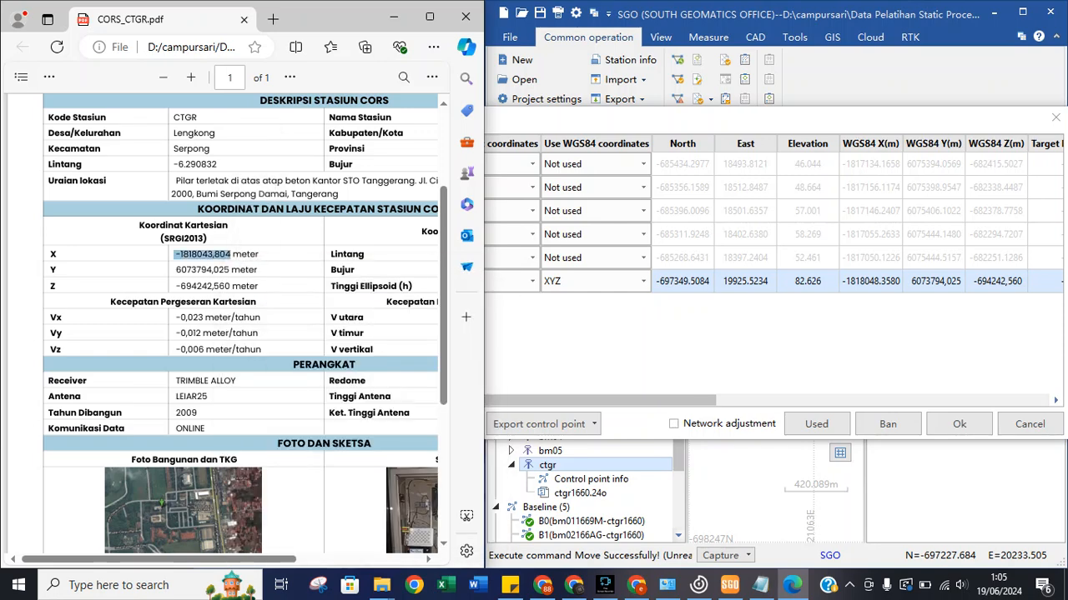
{"action": "double_click", "coordinate": [871, 282]}
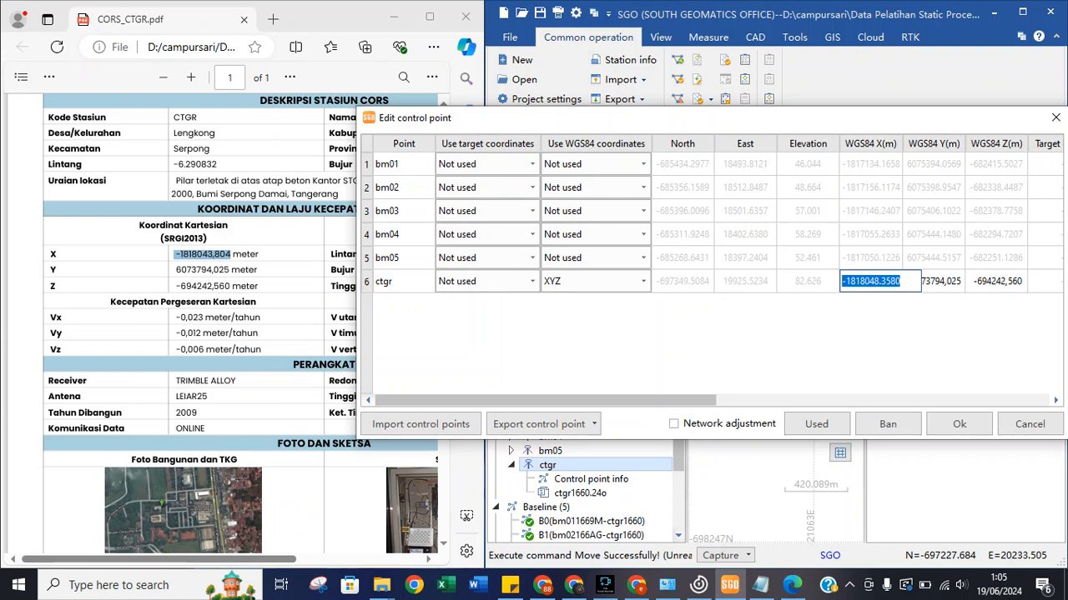
{"action": "key", "text": "ctrl+v"}
{"action": "key", "text": "Return"}
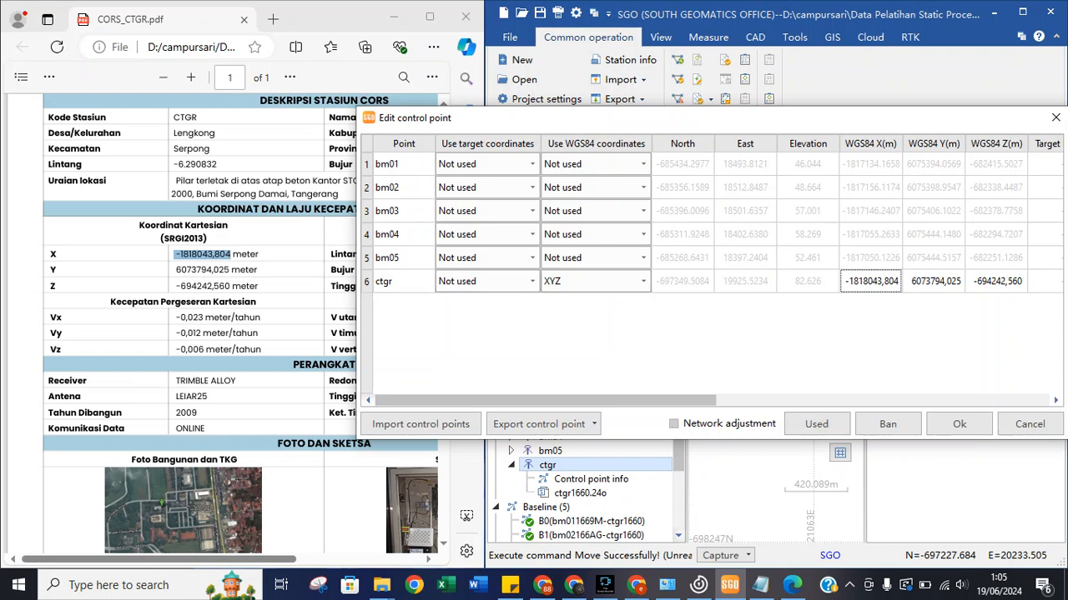
Tick Network adjustment, keep ctgr on XYZ and bm05 on Not used, then apply with Ok.
{"action": "left_click", "coordinate": [816, 423]}
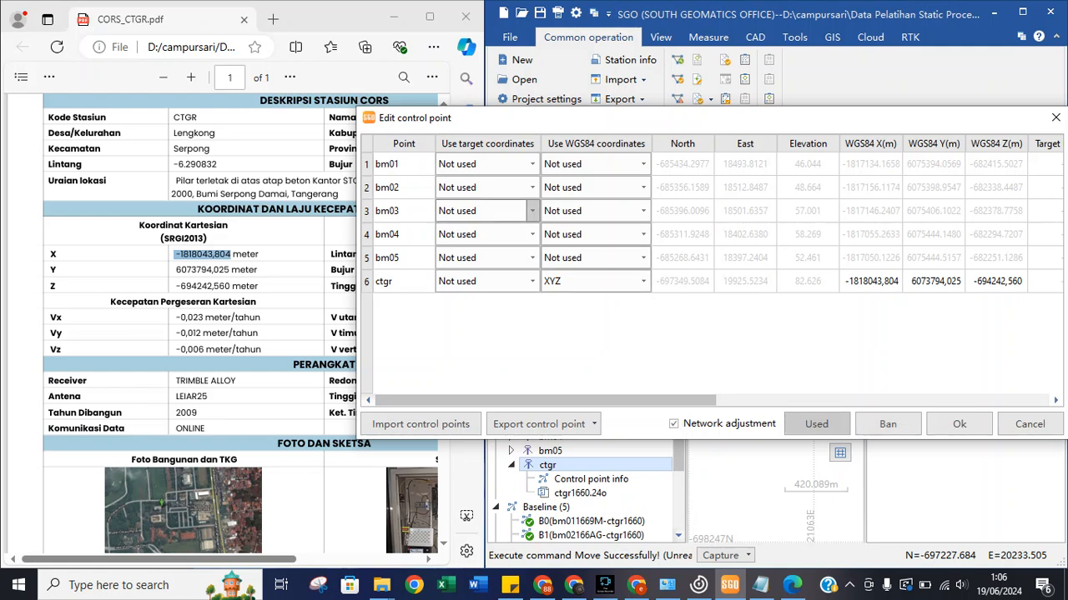
{"action": "left_click", "coordinate": [643, 281]}
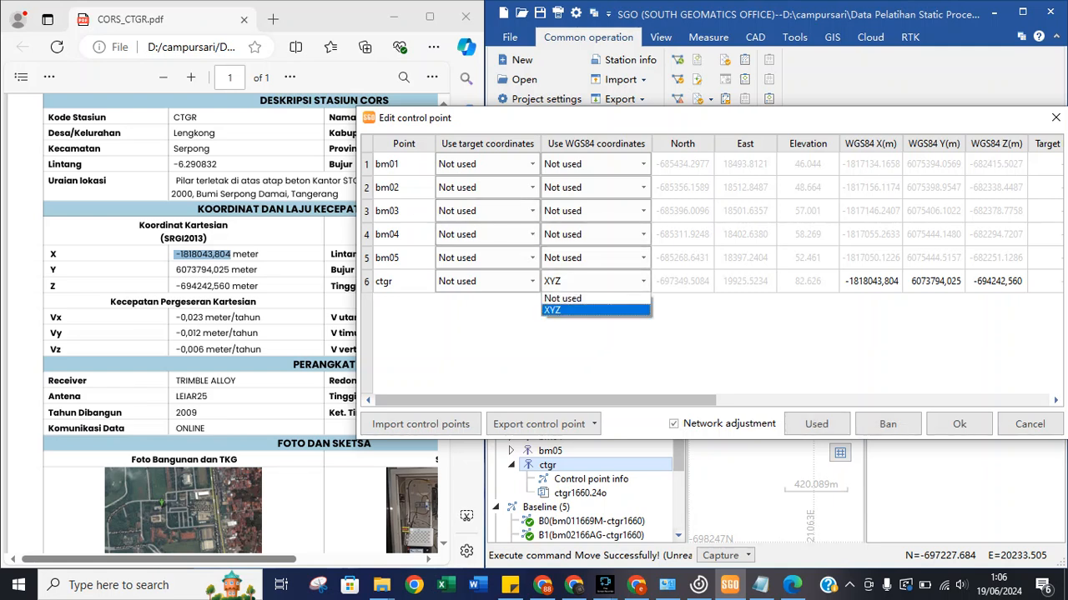
{"action": "left_click", "coordinate": [595, 311]}
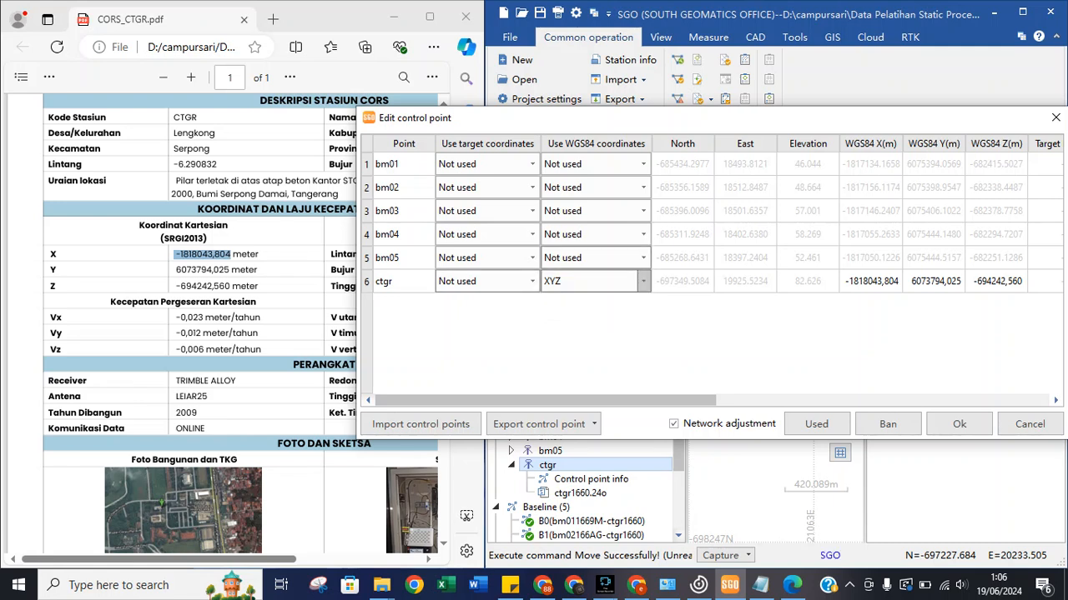
{"action": "left_click", "coordinate": [532, 258]}
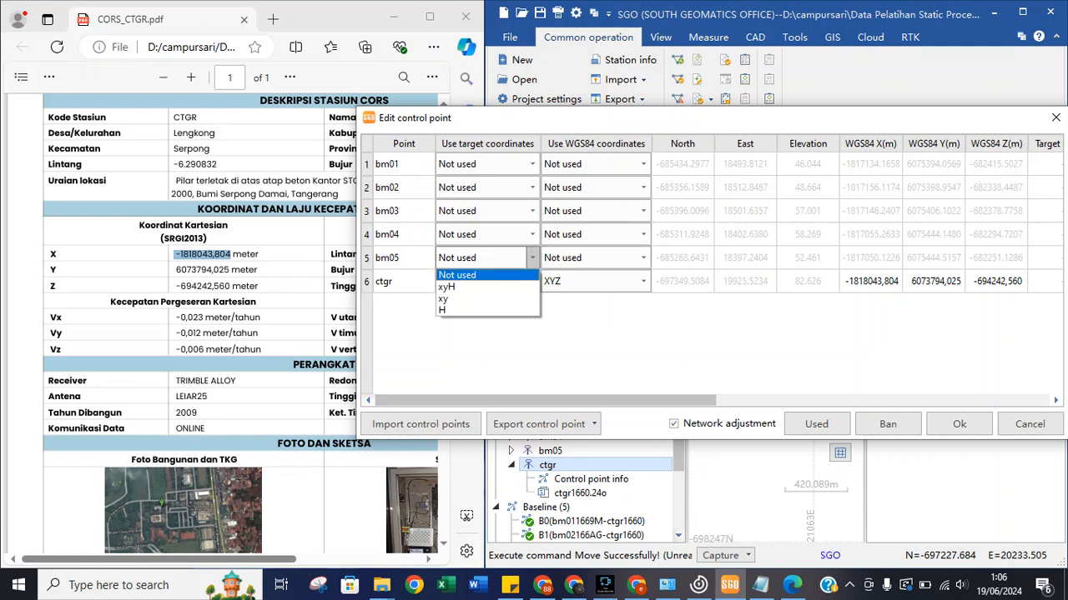
{"action": "left_click", "coordinate": [532, 258]}
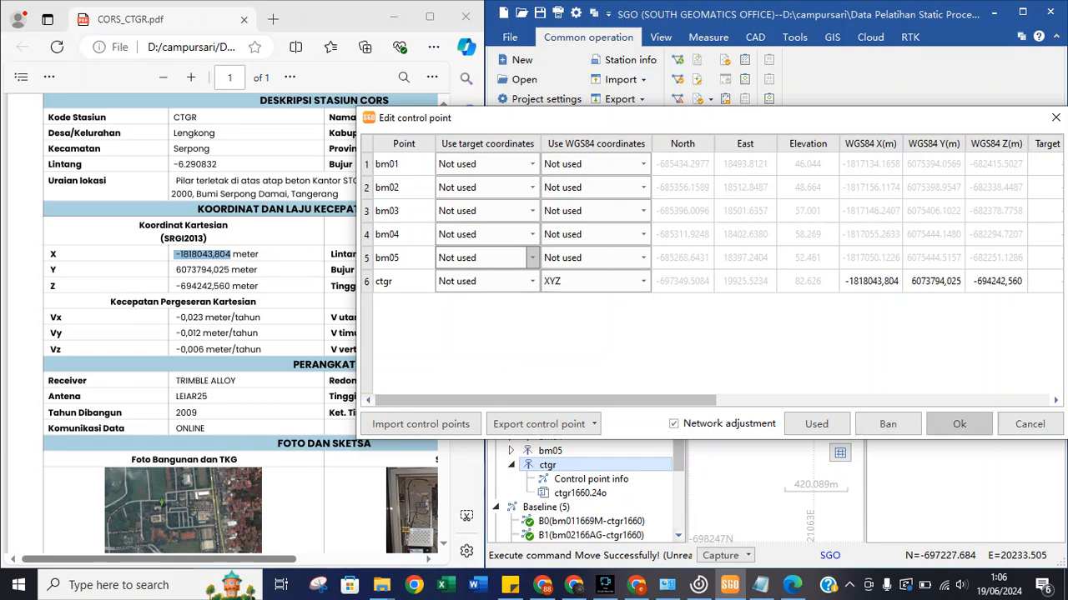
{"action": "left_click", "coordinate": [959, 424]}
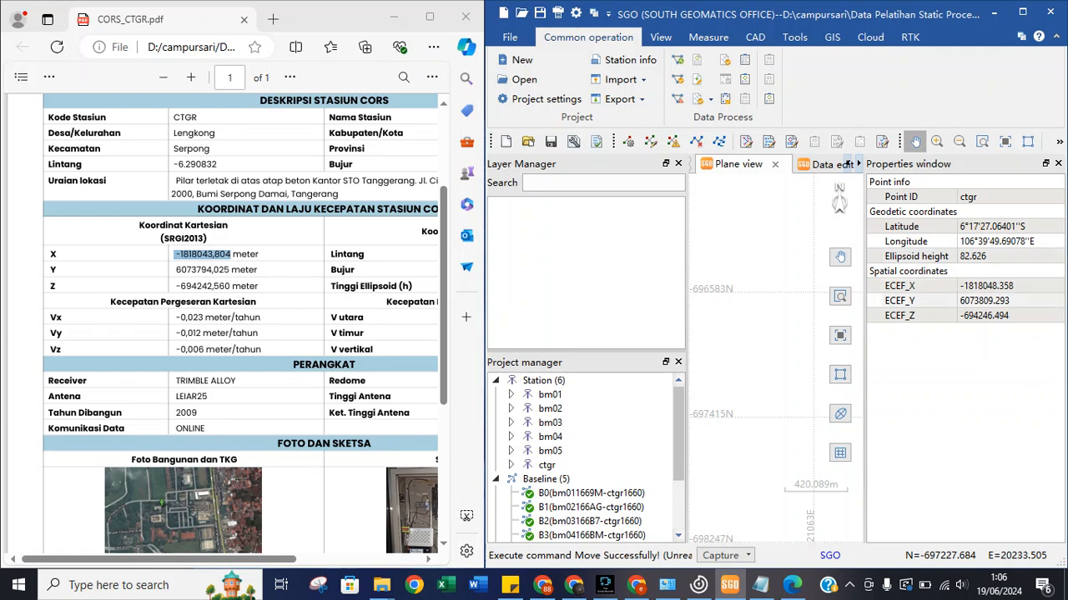
Review ctgr's ECEF X/Z, latitude and longitude, collapsing the coordinate groups.
{"action": "left_click", "coordinate": [987, 286]}
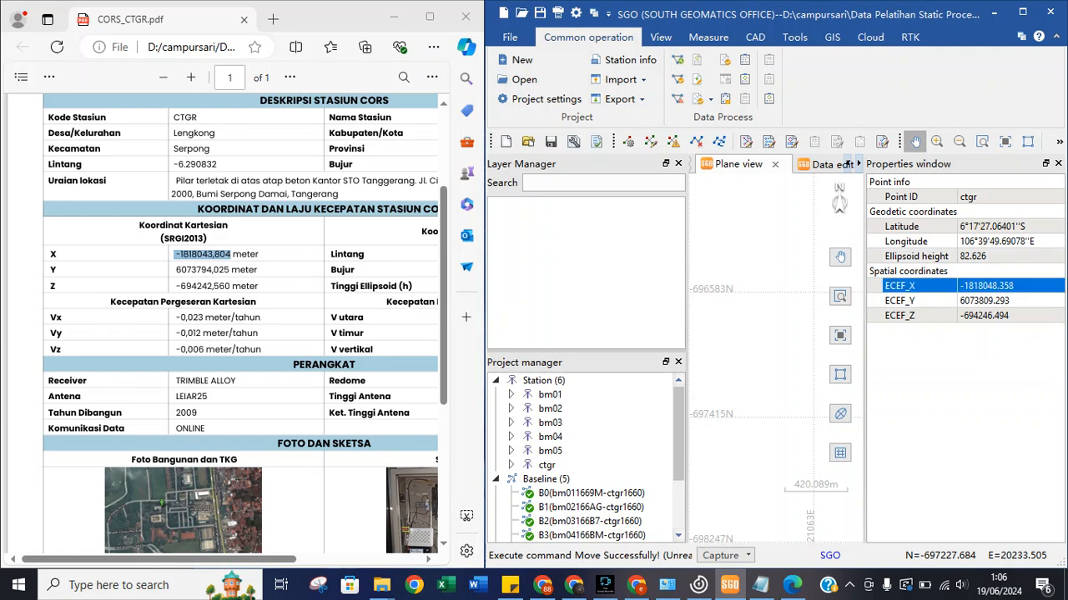
{"action": "left_click", "coordinate": [926, 316]}
{"action": "left_click", "coordinate": [926, 286]}
{"action": "double_click", "coordinate": [922, 271]}
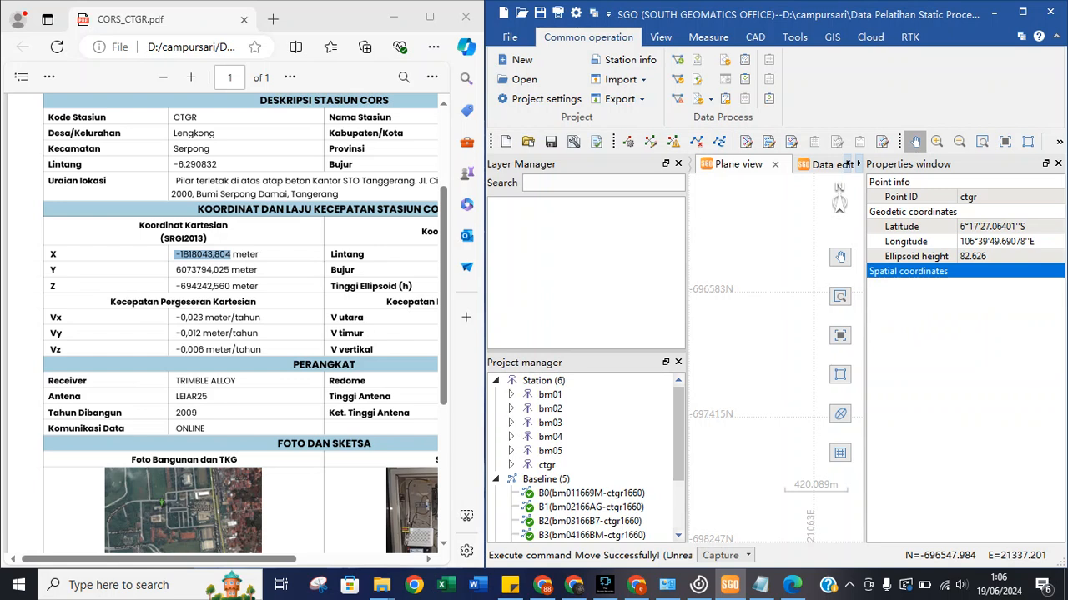
{"action": "left_click", "coordinate": [924, 241]}
{"action": "left_click", "coordinate": [924, 227]}
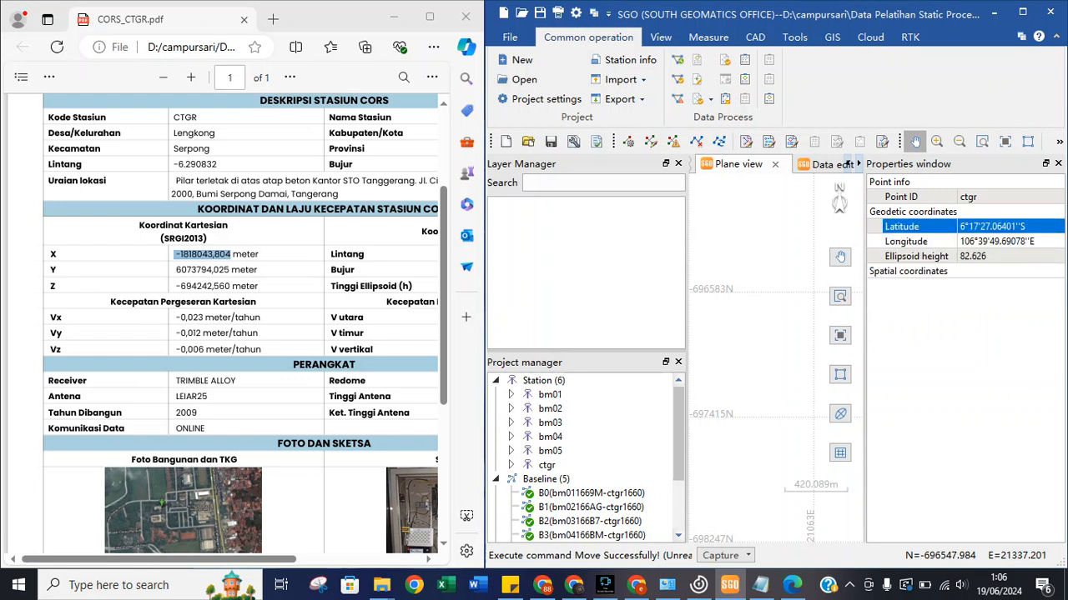
{"action": "double_click", "coordinate": [912, 211]}
Re-expand ctgr's geodetic and spatial groups to check point ID, longitude, height and ECEF X.
{"action": "left_click", "coordinate": [889, 182]}
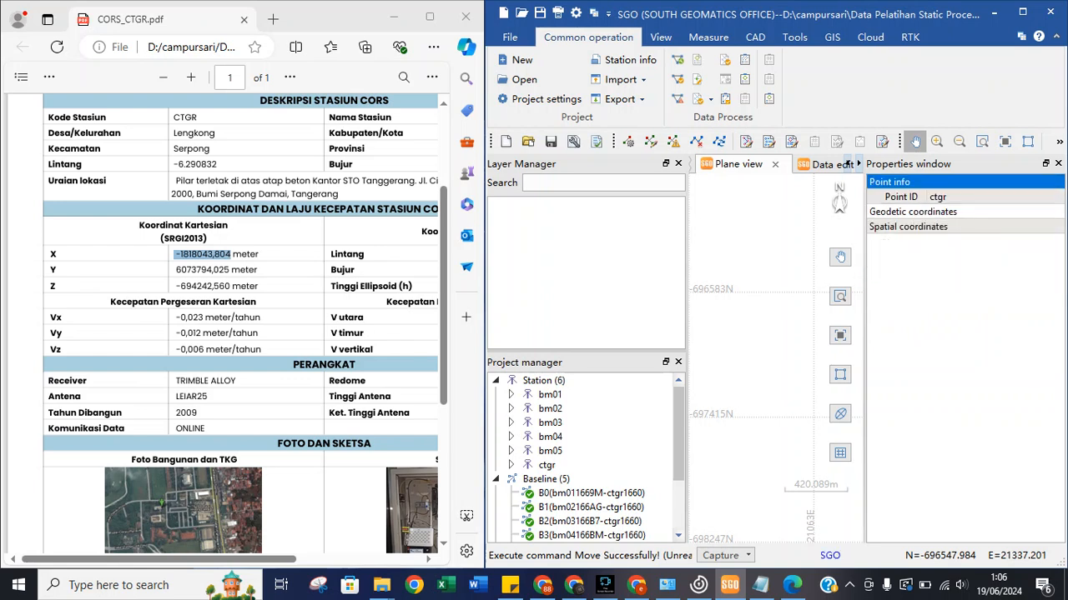
{"action": "left_click", "coordinate": [901, 196]}
{"action": "double_click", "coordinate": [912, 212]}
{"action": "left_click", "coordinate": [906, 241]}
{"action": "left_click", "coordinate": [916, 256]}
{"action": "double_click", "coordinate": [908, 271]}
{"action": "left_click", "coordinate": [900, 286]}
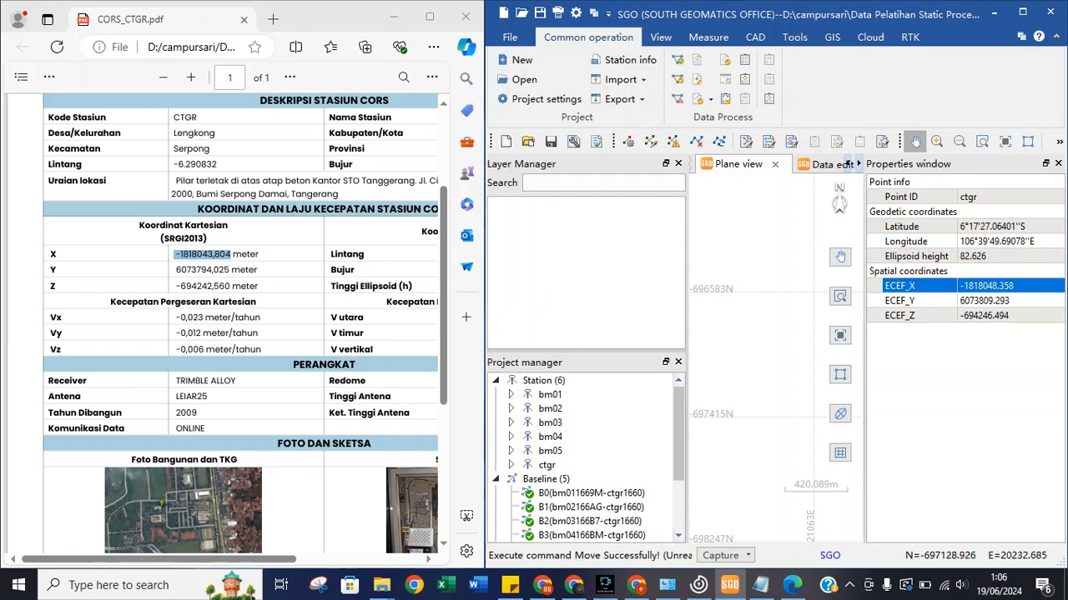
{"action": "scroll", "coordinate": [584, 500], "scroll_direction": "down", "scroll_amount": 2}
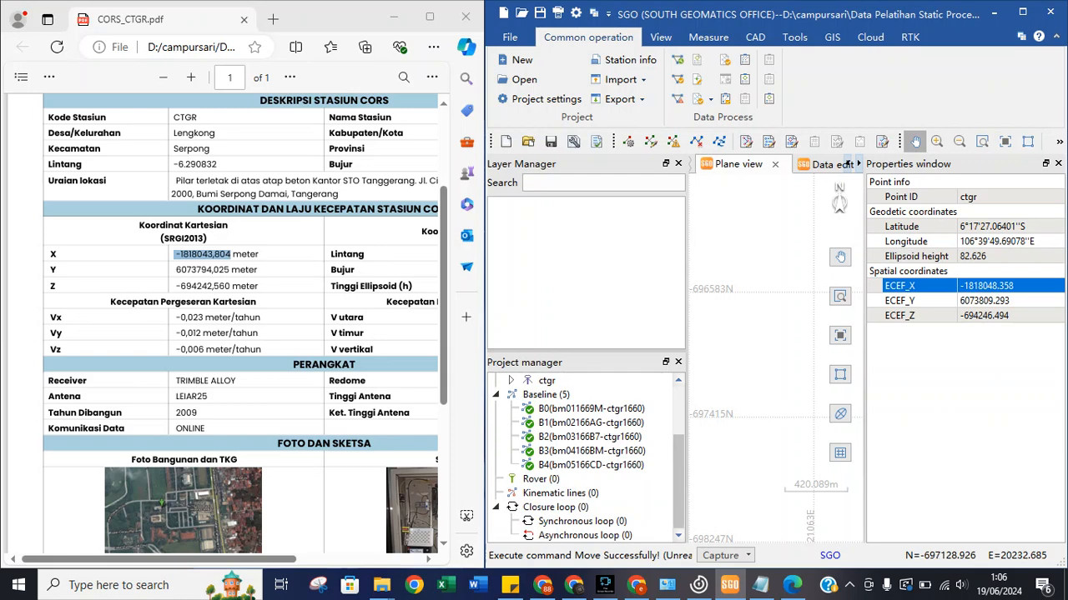
{"action": "scroll", "coordinate": [584, 413], "scroll_direction": "up", "scroll_amount": 1}
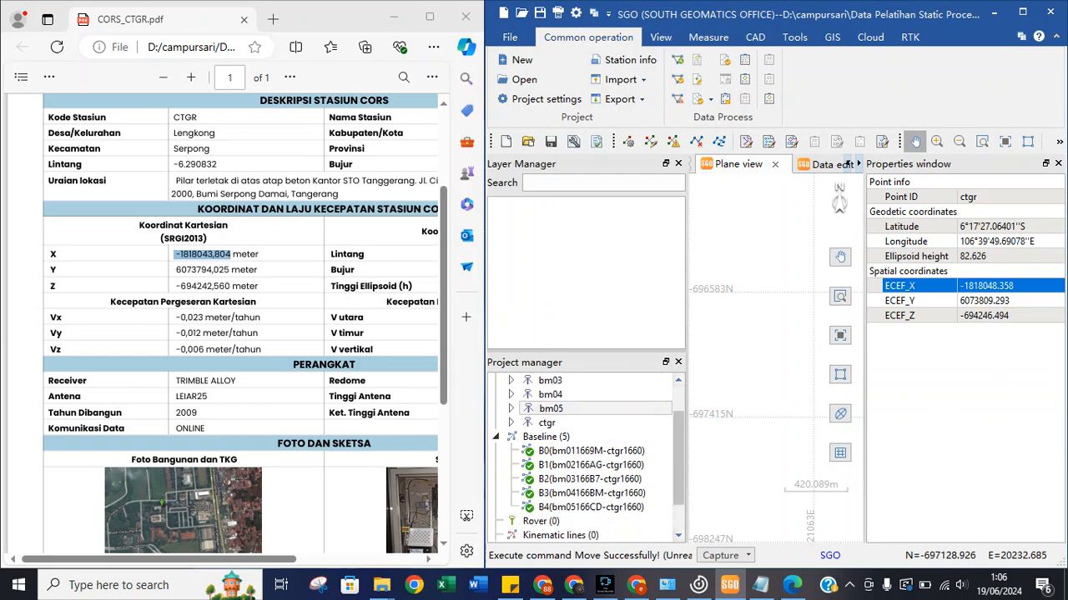
Expand ctgr's Control point info, select ctgr1660.24o and bring up its file actions.
{"action": "left_click", "coordinate": [510, 423]}
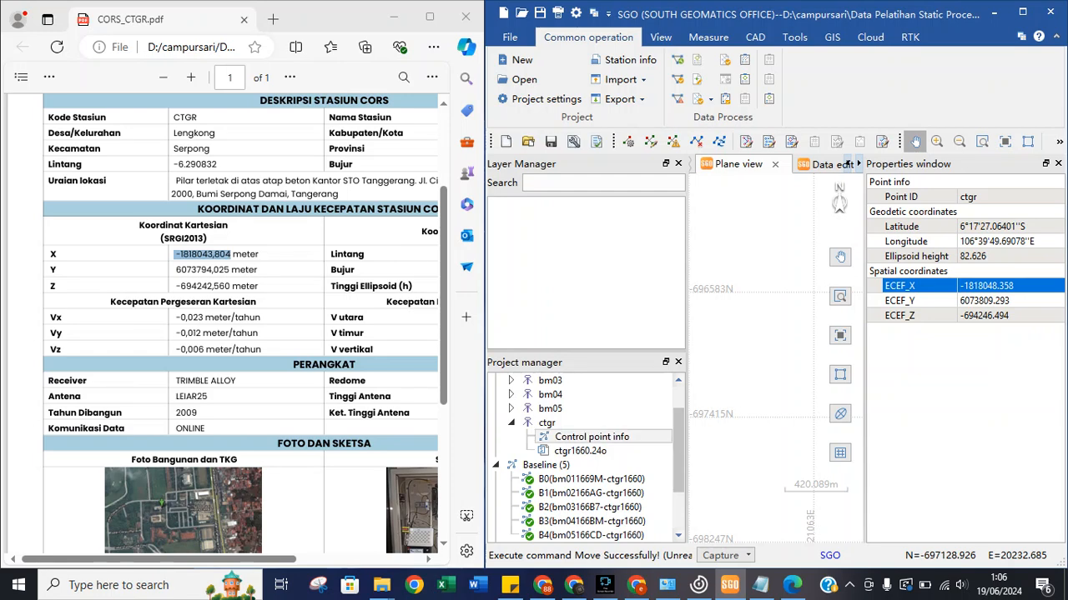
{"action": "left_click", "coordinate": [593, 437]}
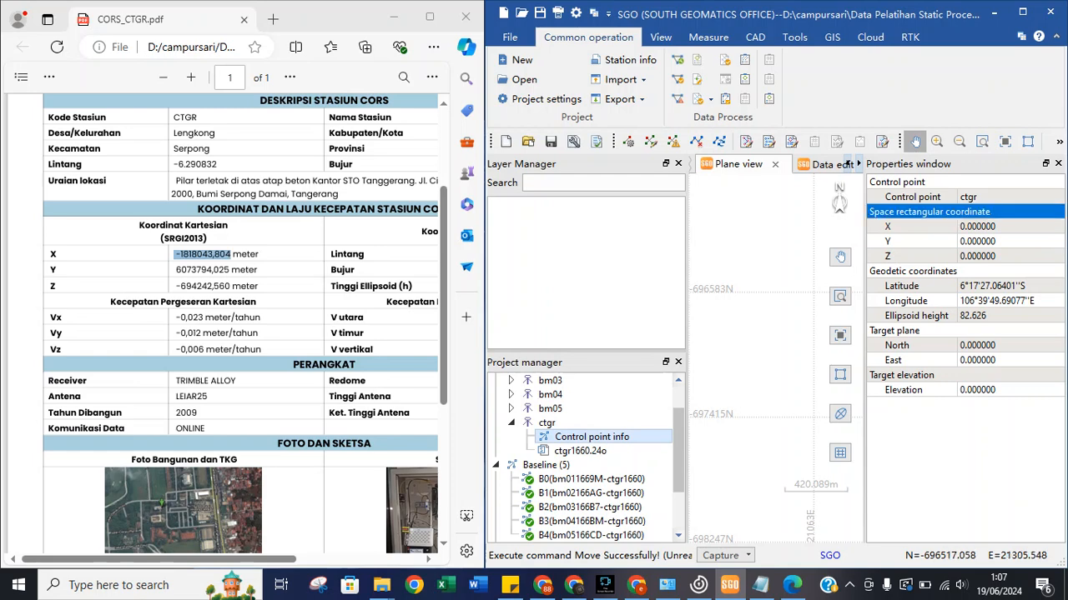
{"action": "double_click", "coordinate": [913, 271]}
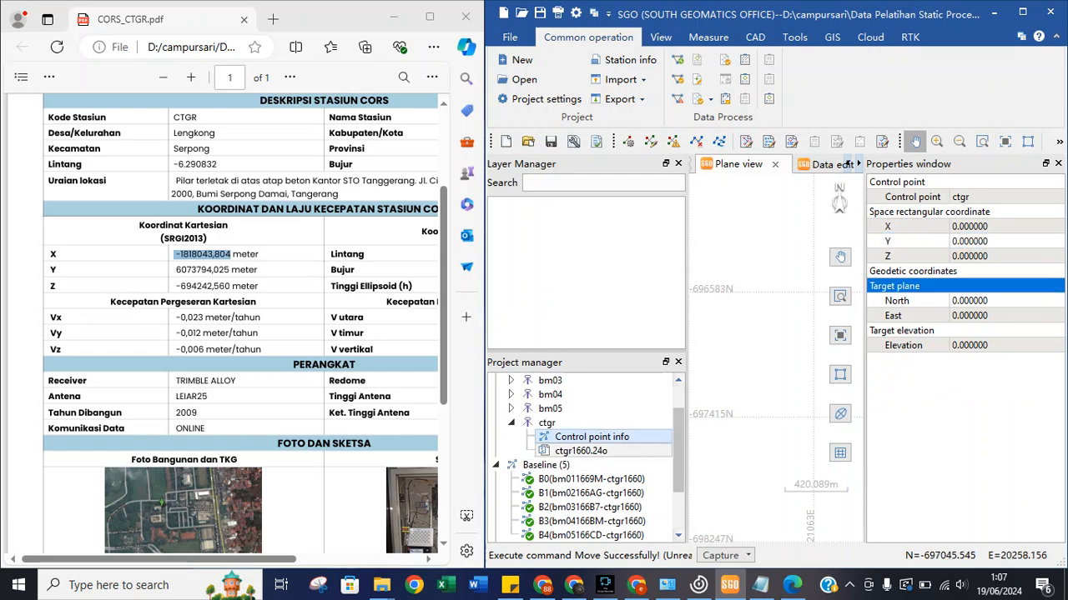
{"action": "left_click", "coordinate": [581, 452]}
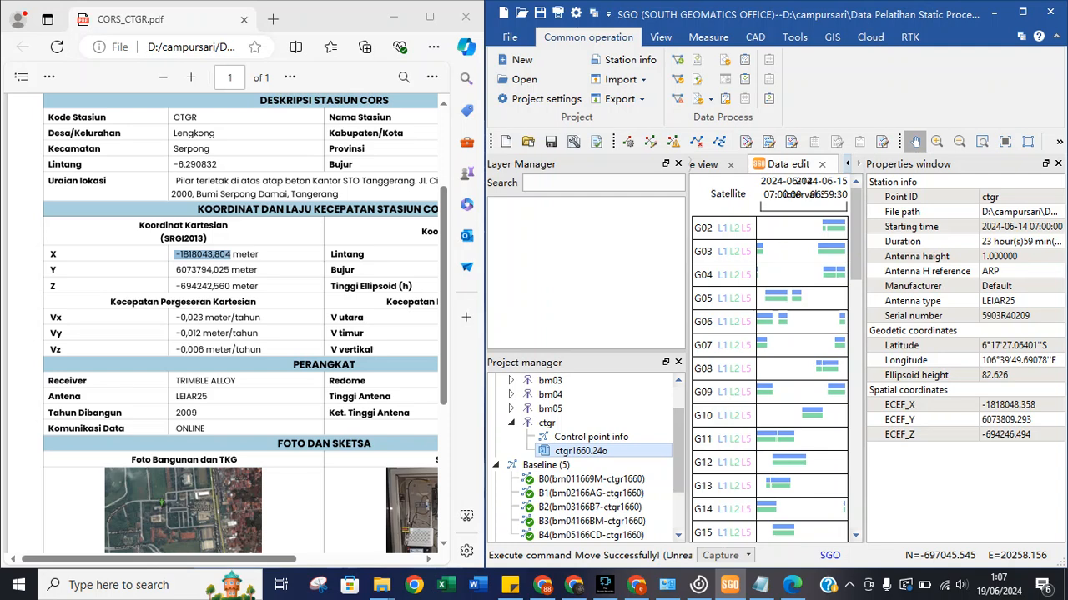
{"action": "right_click", "coordinate": [578, 454]}
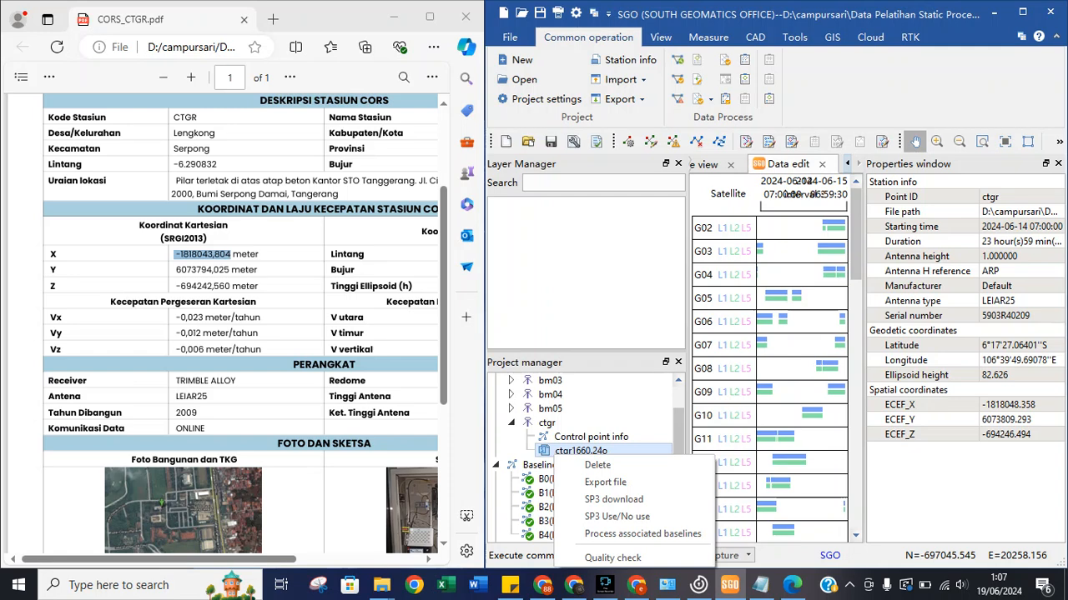
Select the ctgr station, close the old Plane view tab and maximize SGO to full screen.
{"action": "left_click", "coordinate": [547, 423]}
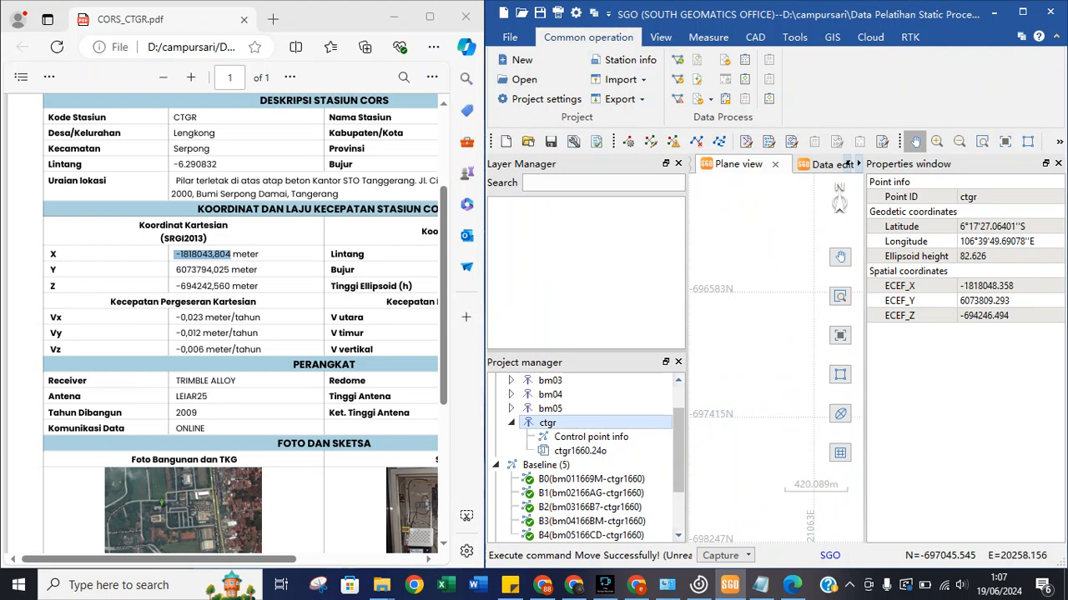
{"action": "left_click", "coordinate": [824, 164]}
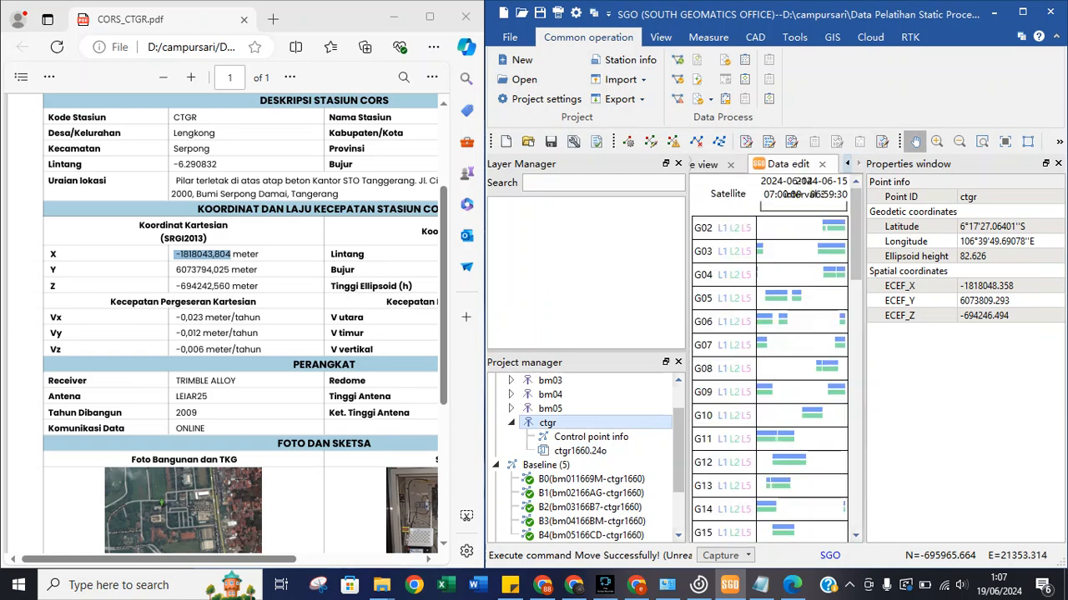
{"action": "left_click", "coordinate": [731, 165]}
{"action": "left_click", "coordinate": [707, 164]}
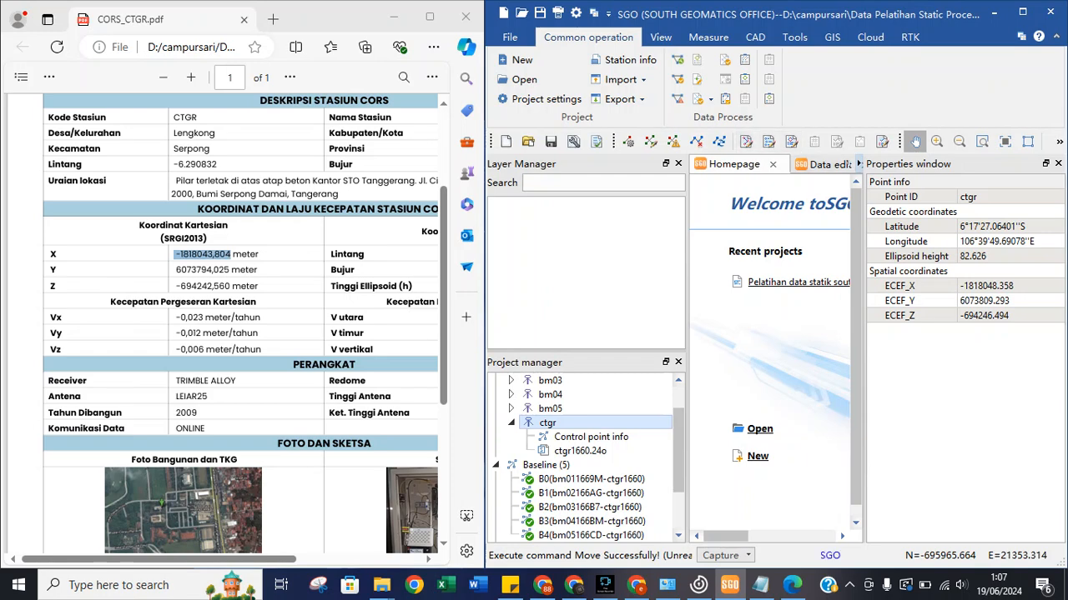
{"action": "left_click", "coordinate": [1023, 11]}
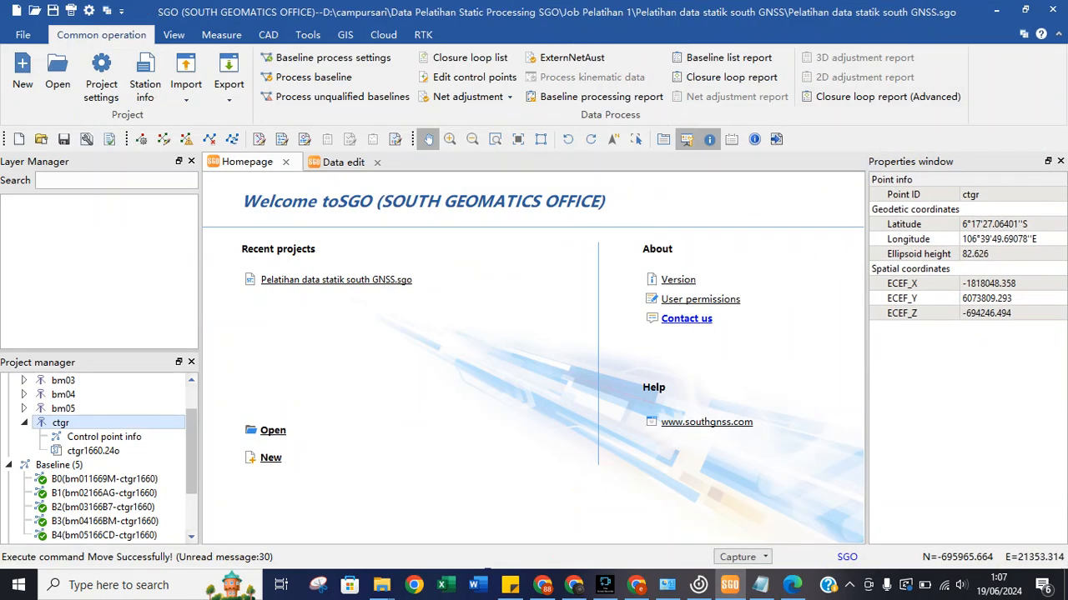
{"action": "left_click", "coordinate": [343, 163]}
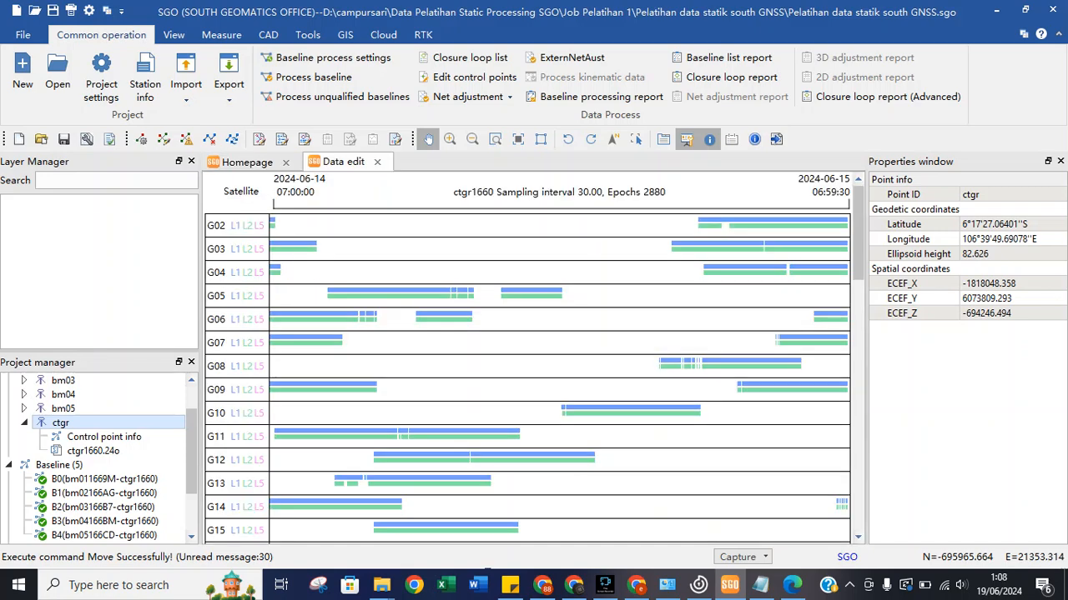
Show ctgr's control point coordinates and the ctgr1660.24o station info, toggling the property group.
{"action": "left_click", "coordinate": [104, 437]}
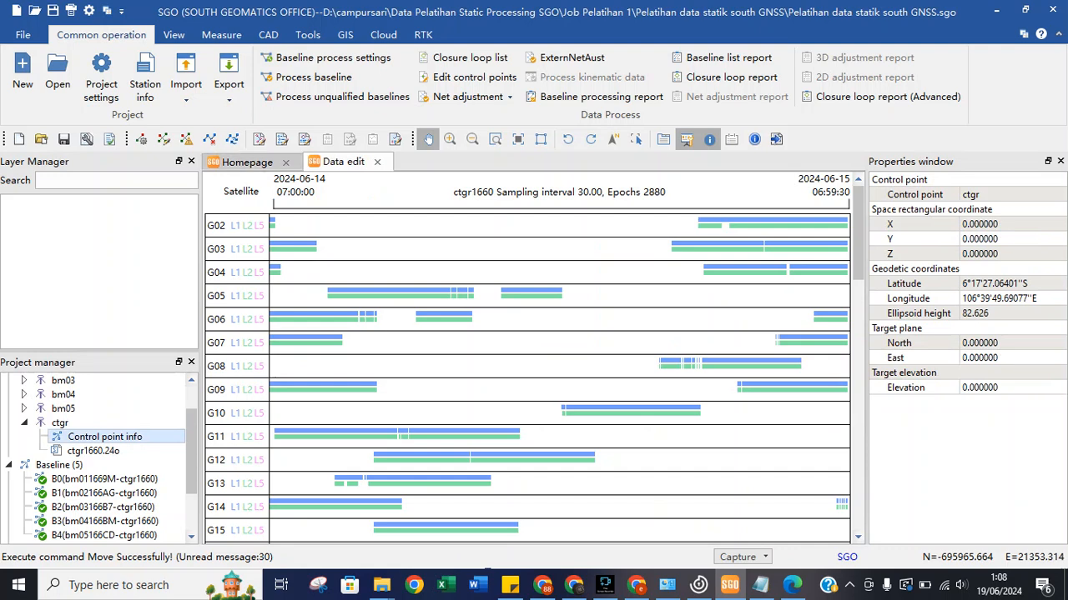
{"action": "left_click", "coordinate": [247, 161]}
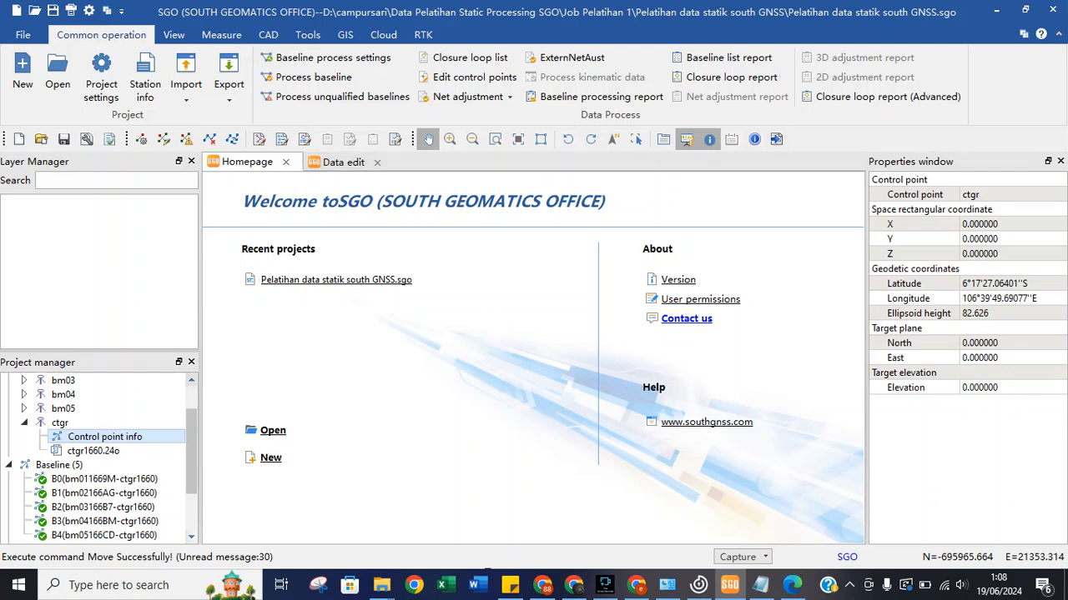
{"action": "double_click", "coordinate": [94, 451]}
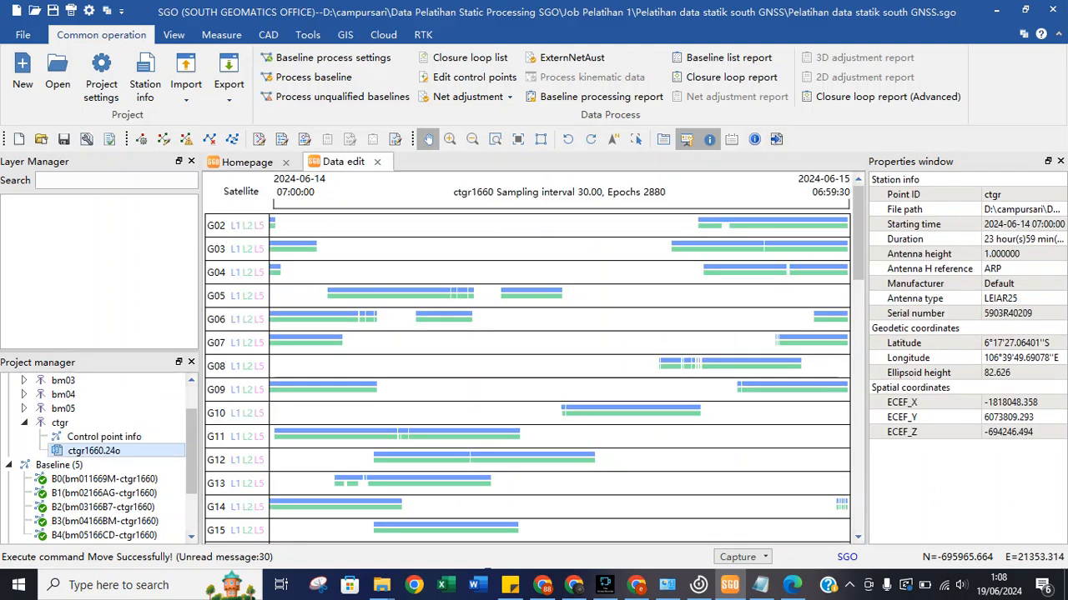
{"action": "left_click", "coordinate": [105, 437]}
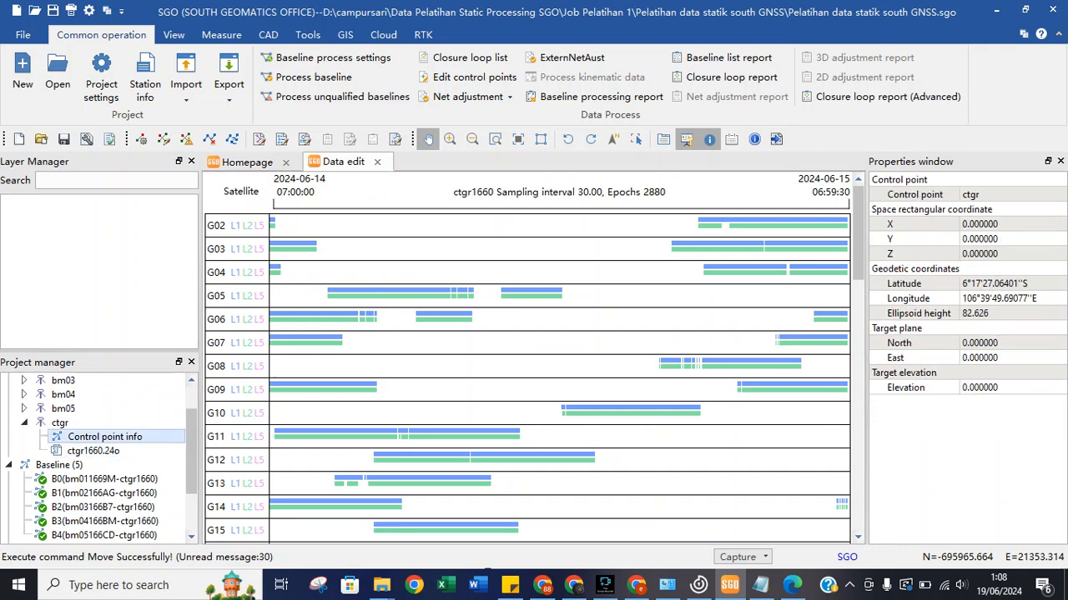
{"action": "left_click", "coordinate": [943, 209]}
{"action": "left_click", "coordinate": [942, 195]}
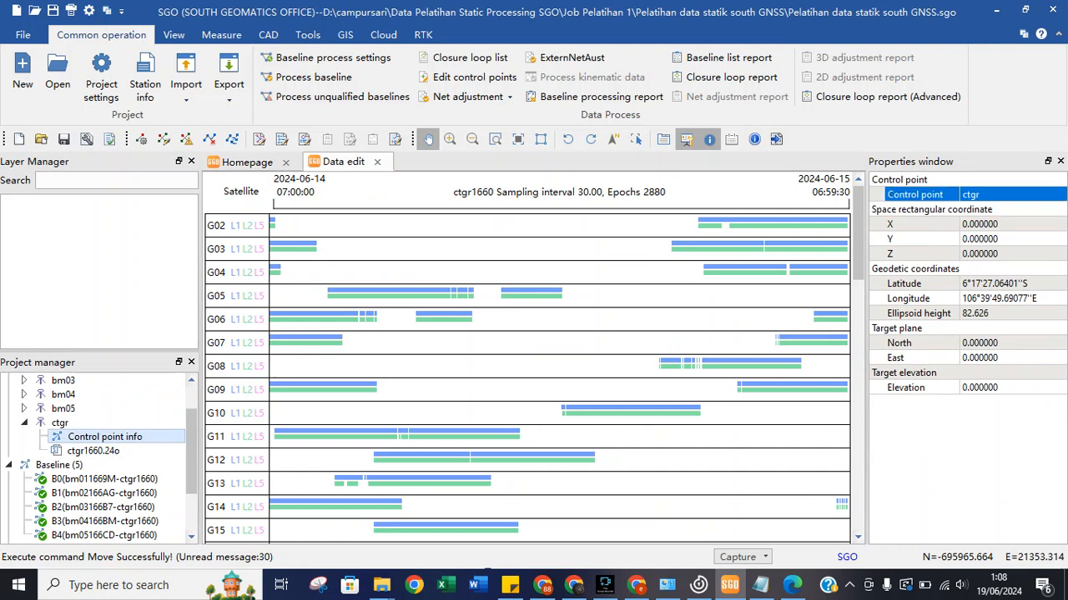
{"action": "double_click", "coordinate": [917, 180]}
{"action": "left_click", "coordinate": [932, 194]}
{"action": "double_click", "coordinate": [917, 180]}
Check ctgr's control point coordinate fields, then open a new Plane view of the baselines.
{"action": "left_click", "coordinate": [932, 209]}
{"action": "left_click", "coordinate": [917, 224]}
{"action": "left_click", "coordinate": [917, 284]}
{"action": "left_click", "coordinate": [917, 298]}
{"action": "left_click", "coordinate": [917, 268]}
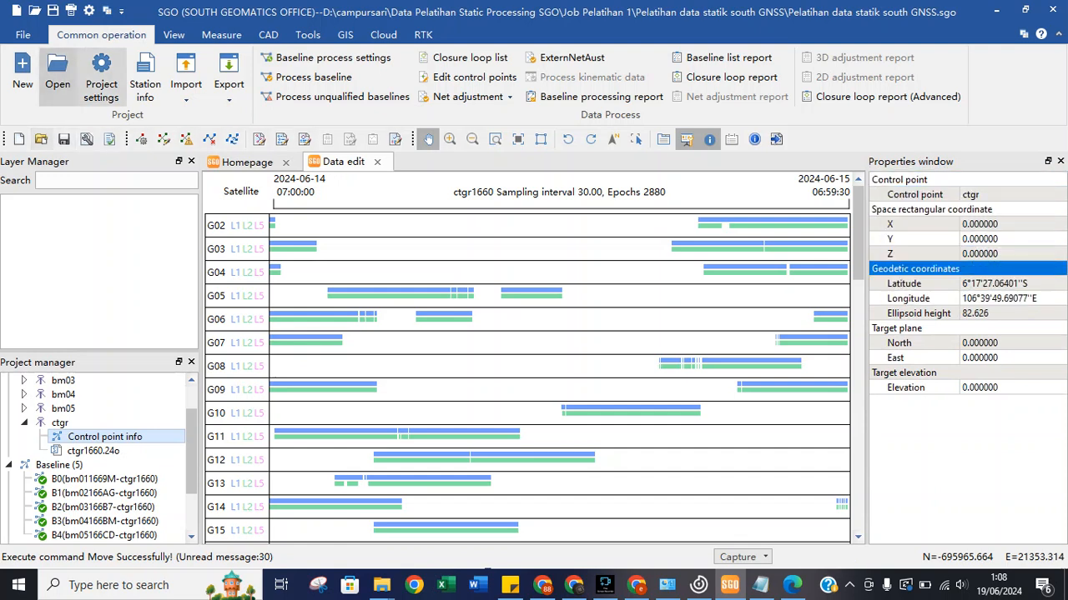
{"action": "left_click", "coordinate": [173, 34]}
{"action": "left_click", "coordinate": [174, 84]}
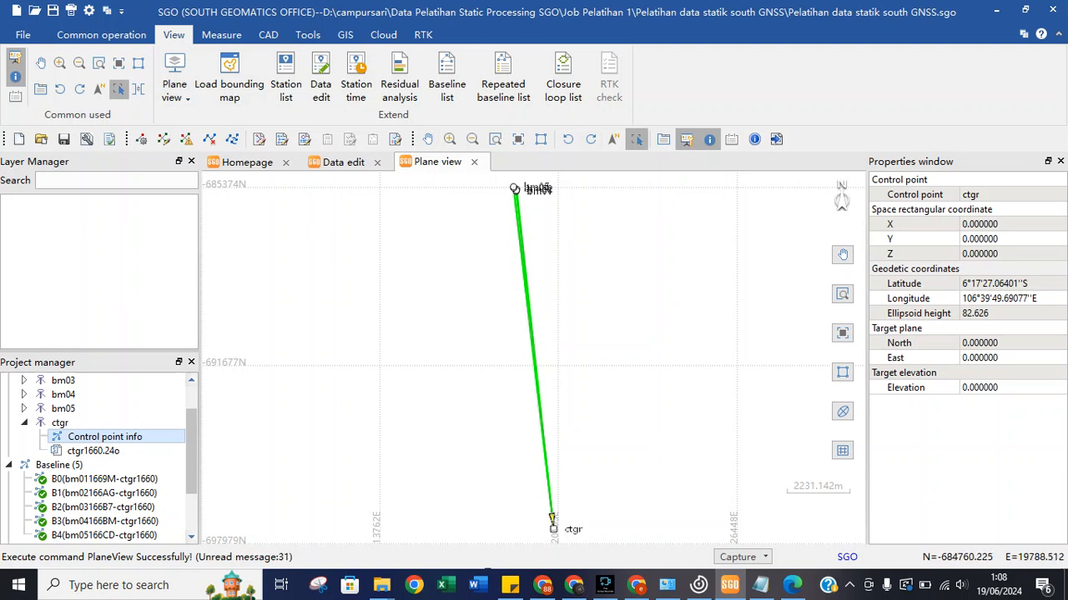
Toggle ctgr's control point property group and step down through its coordinate properties to North.
{"action": "double_click", "coordinate": [901, 180]}
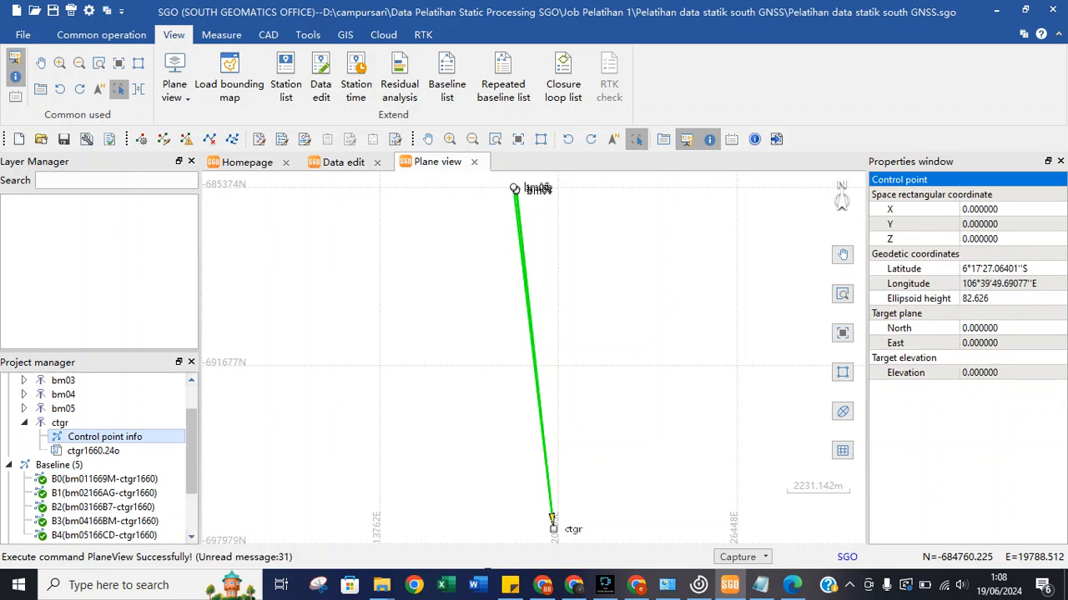
{"action": "double_click", "coordinate": [901, 180]}
{"action": "double_click", "coordinate": [901, 180]}
{"action": "key", "text": "Down"}
{"action": "key", "text": "Down"}
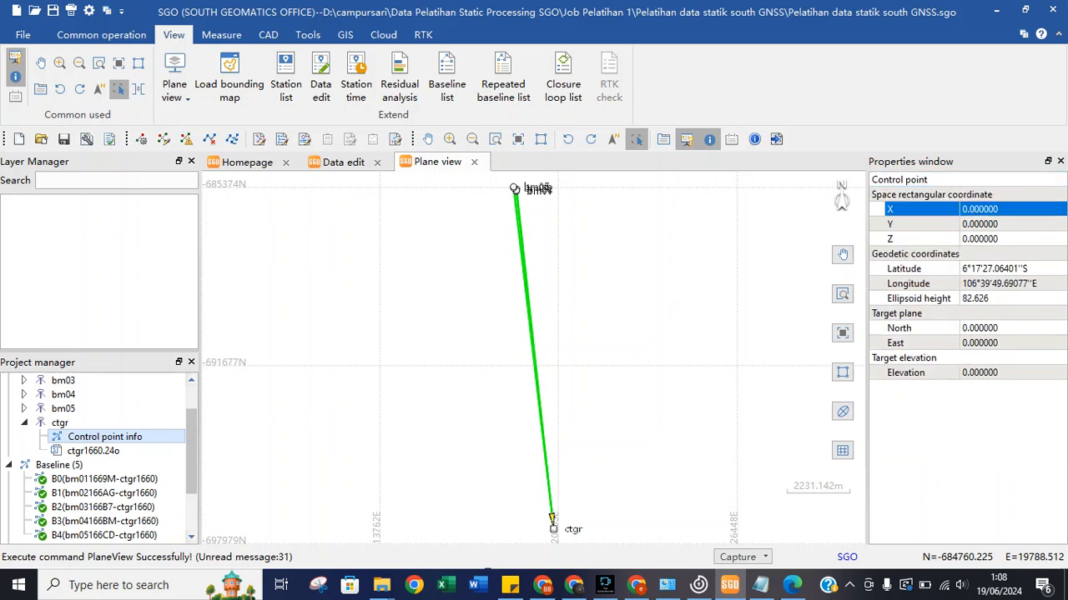
{"action": "key", "text": "Down"}
{"action": "key", "text": "Down"}
{"action": "key", "text": "Down"}
{"action": "key", "text": "Down"}
{"action": "key", "text": "Down"}
{"action": "key", "text": "Down"}
{"action": "key", "text": "Down"}
{"action": "key", "text": "Down"}
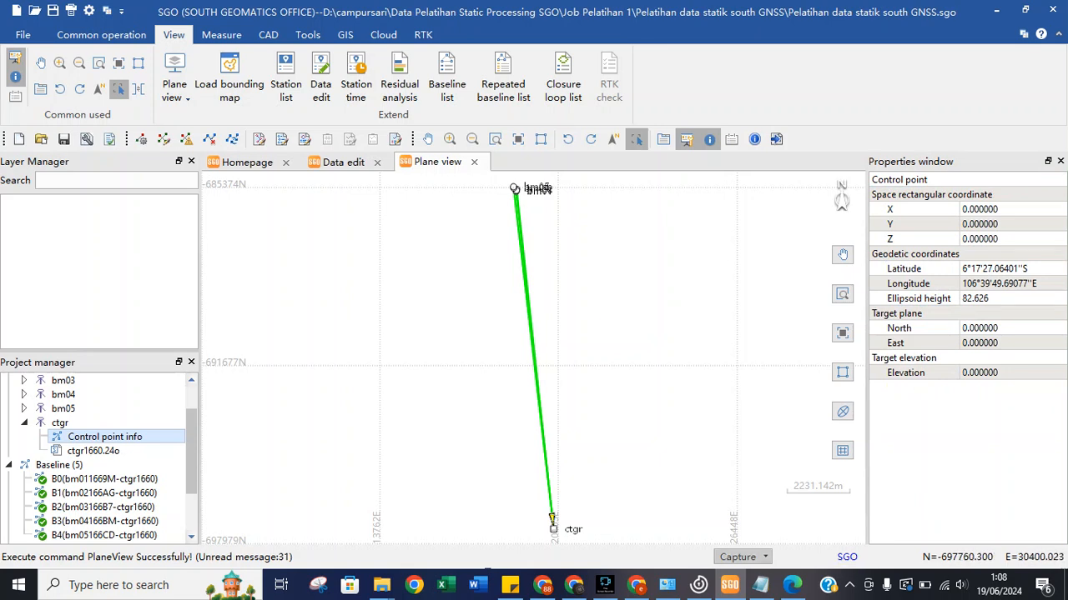
{"action": "left_click", "coordinate": [737, 557]}
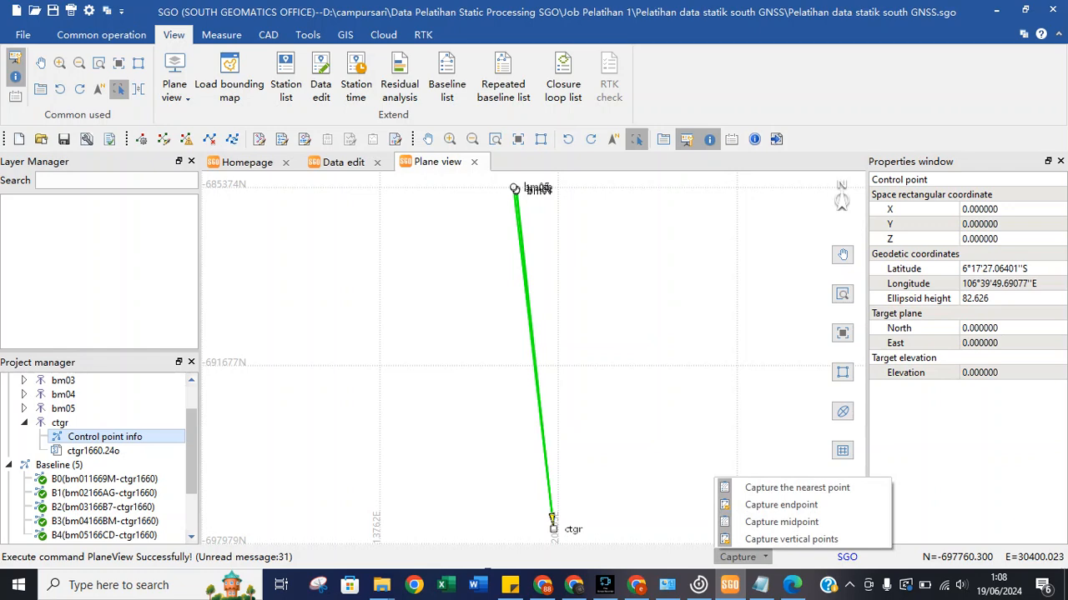
Reopen the ctgr1660.24o observation chart and bring up the ctgr station's context menu.
{"action": "double_click", "coordinate": [93, 451]}
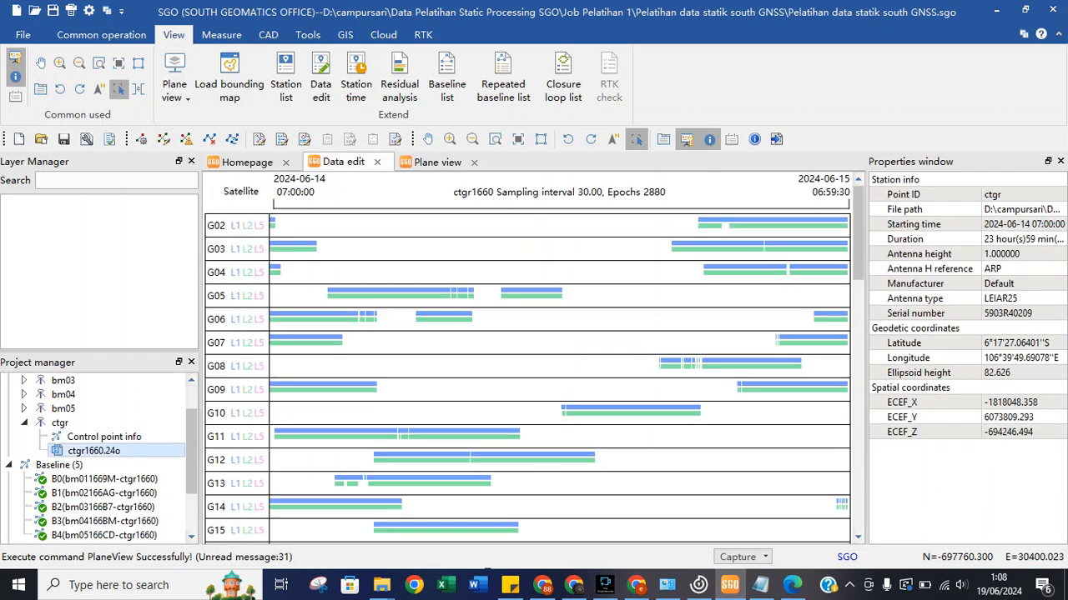
{"action": "right_click", "coordinate": [72, 454]}
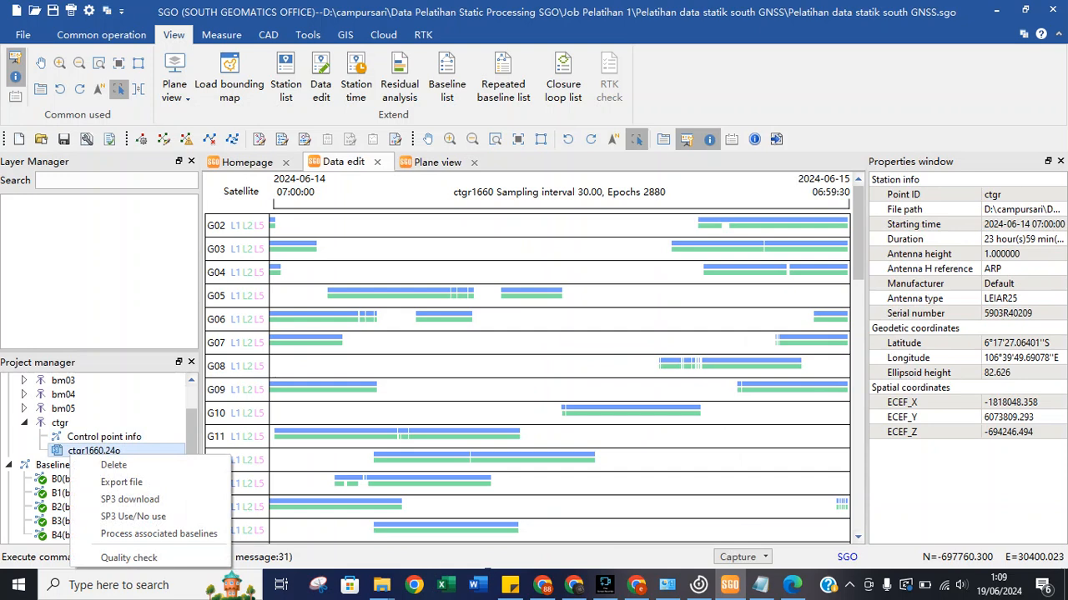
{"action": "left_click", "coordinate": [24, 423]}
{"action": "right_click", "coordinate": [88, 423]}
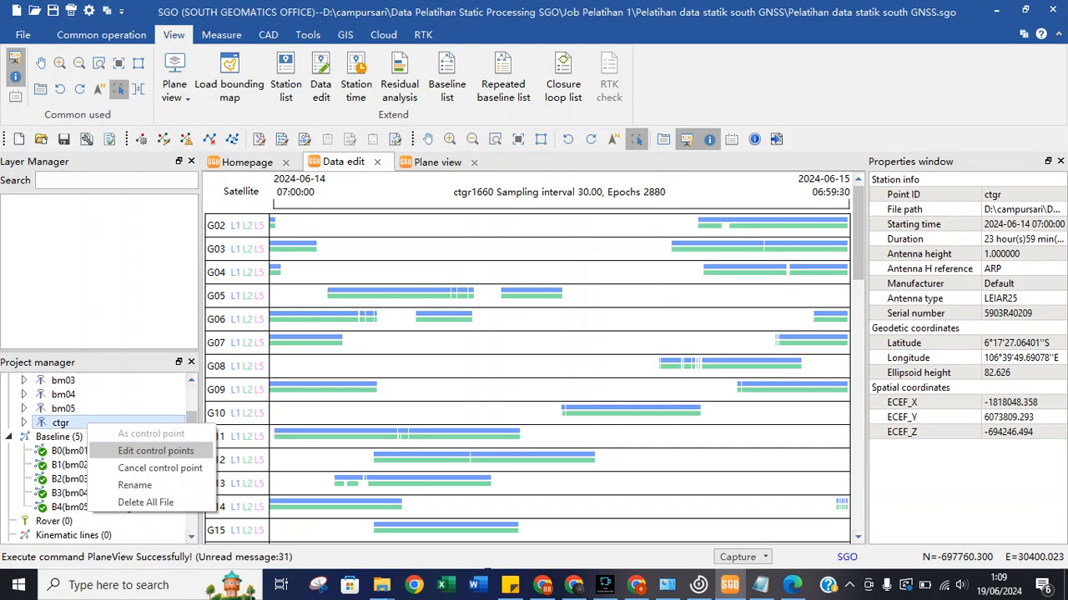
Open the control point table, set ctgr to use xyH target coordinates, and dock it right.
{"action": "left_click", "coordinate": [155, 450]}
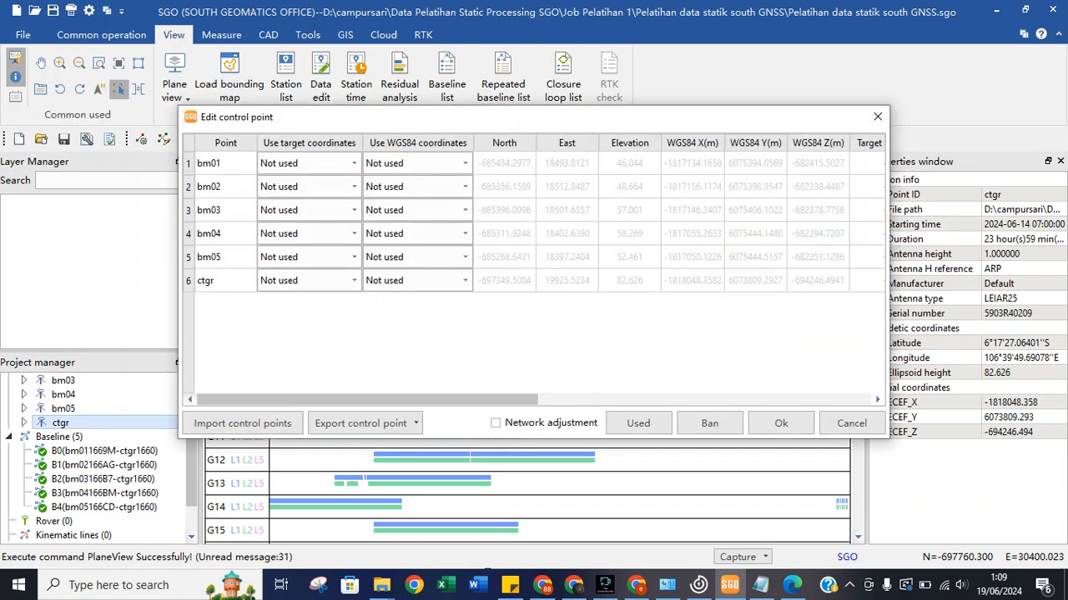
{"action": "left_click", "coordinate": [309, 280]}
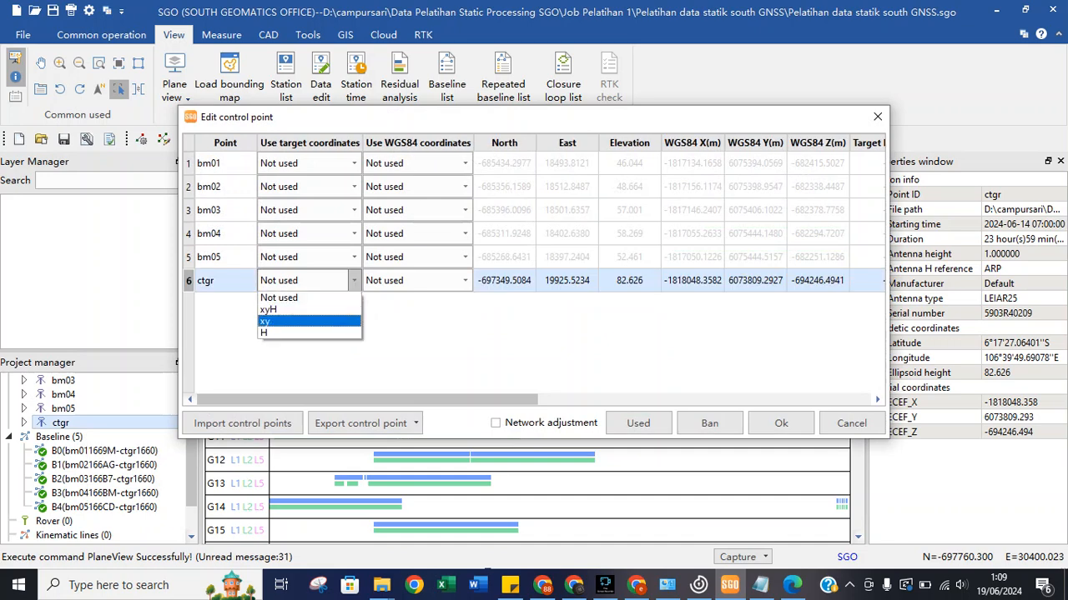
{"action": "left_click", "coordinate": [304, 309]}
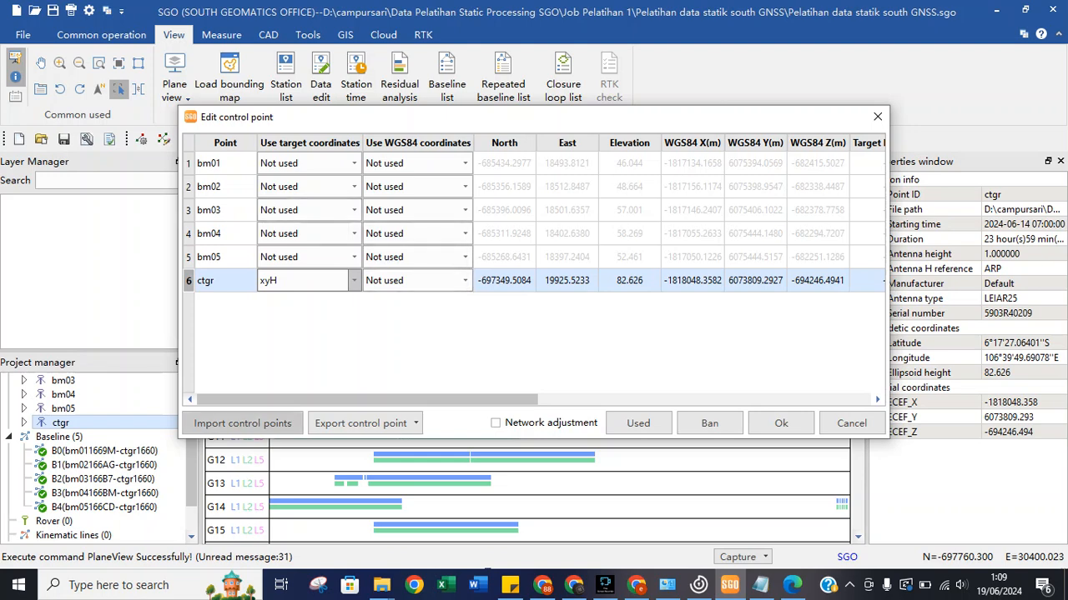
{"action": "key", "text": "super+Right"}
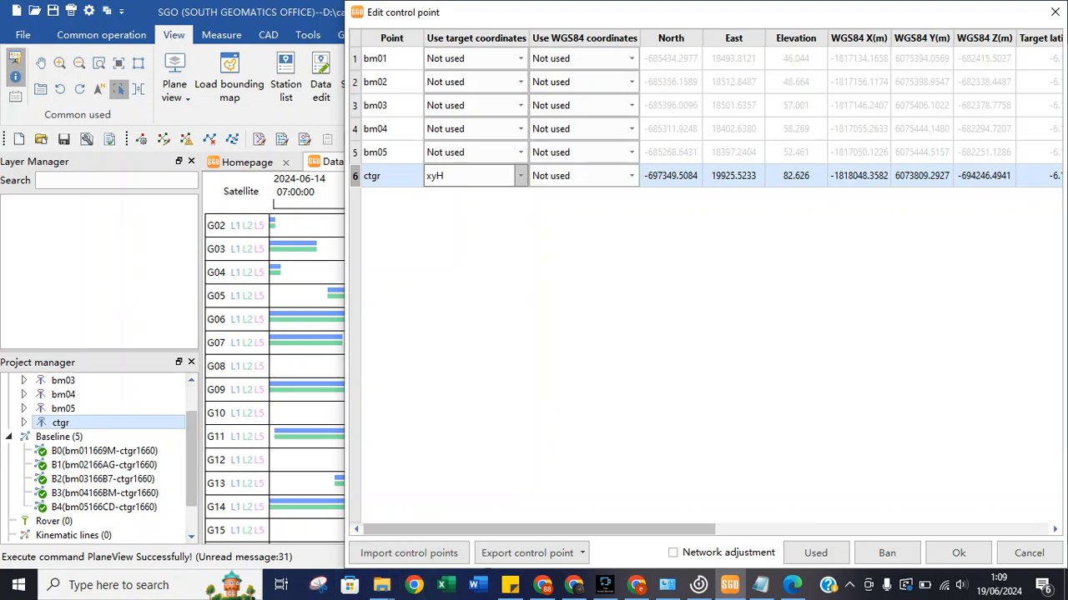
Glance at Chrome and Programs and Features, then close the control point editor and restore SGO to half screen.
{"action": "left_click", "coordinate": [544, 585]}
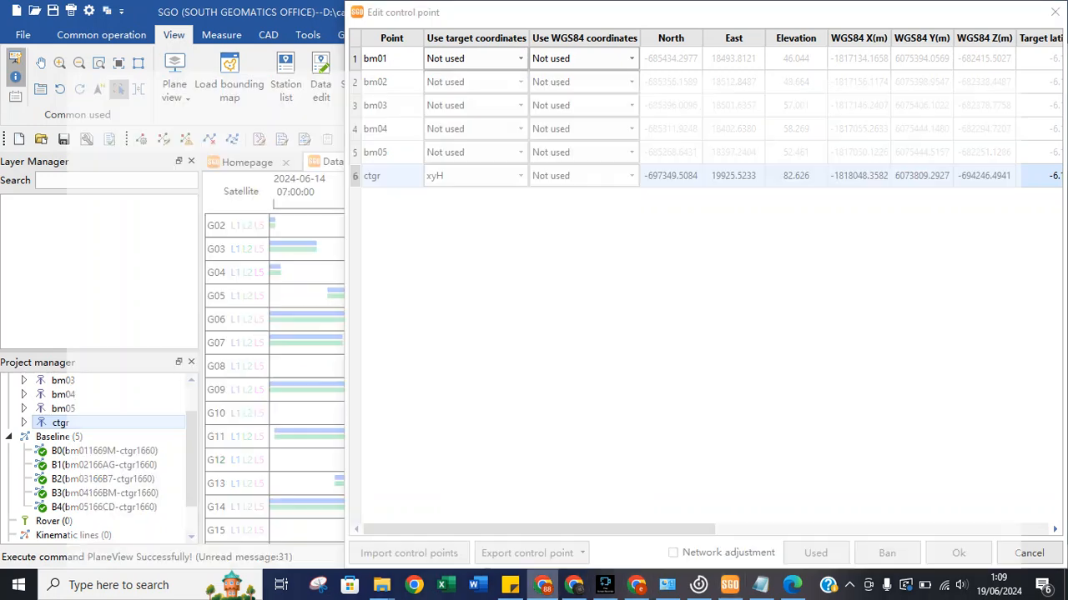
{"action": "left_click", "coordinate": [544, 585]}
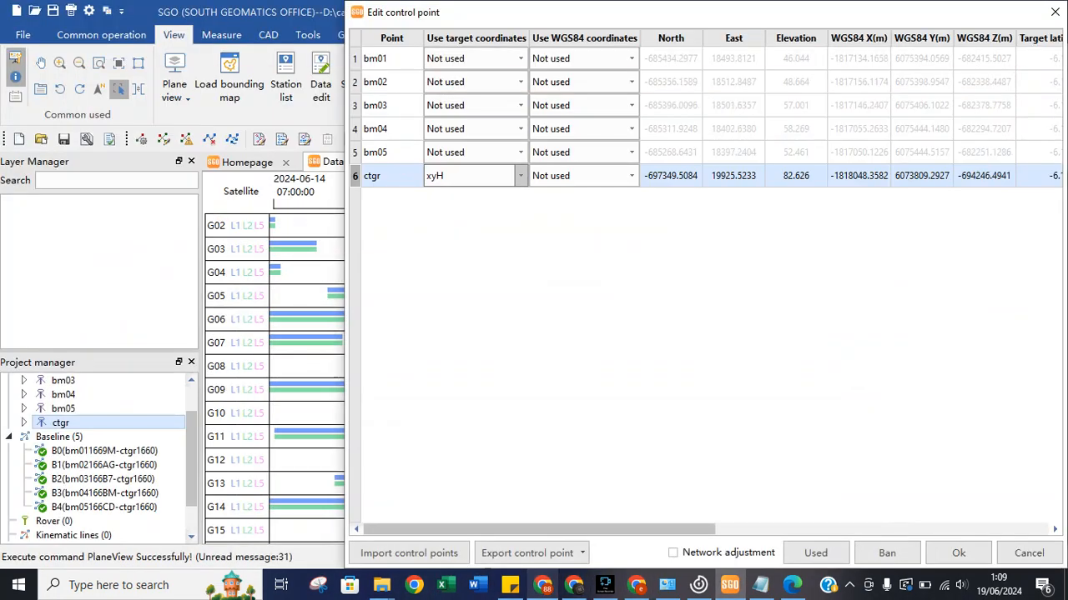
{"action": "left_click", "coordinate": [544, 586]}
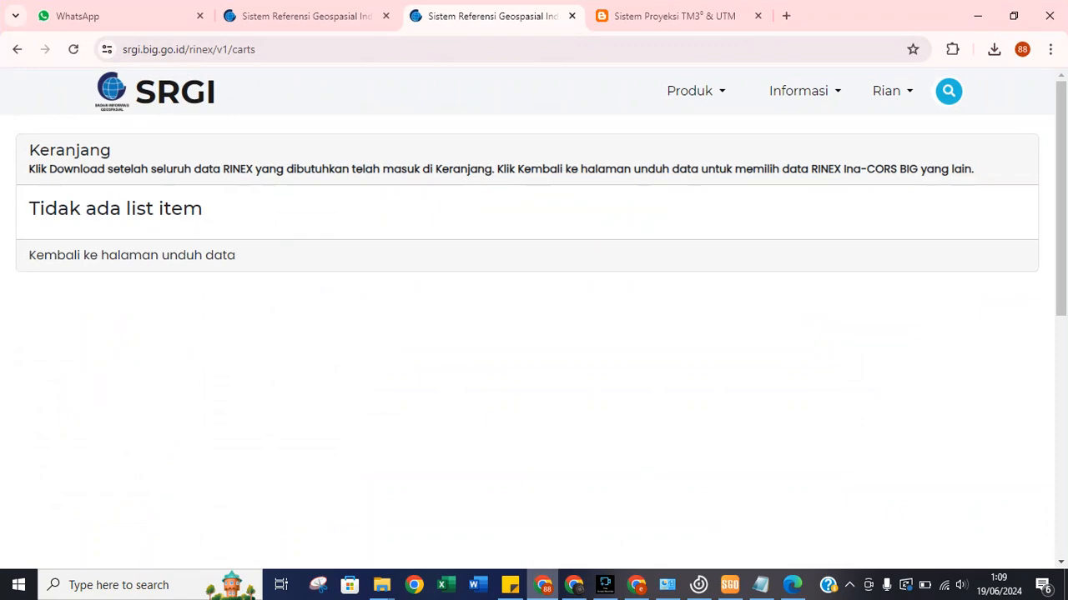
{"action": "left_click", "coordinate": [543, 586]}
{"action": "mouse_move", "coordinate": [699, 586]}
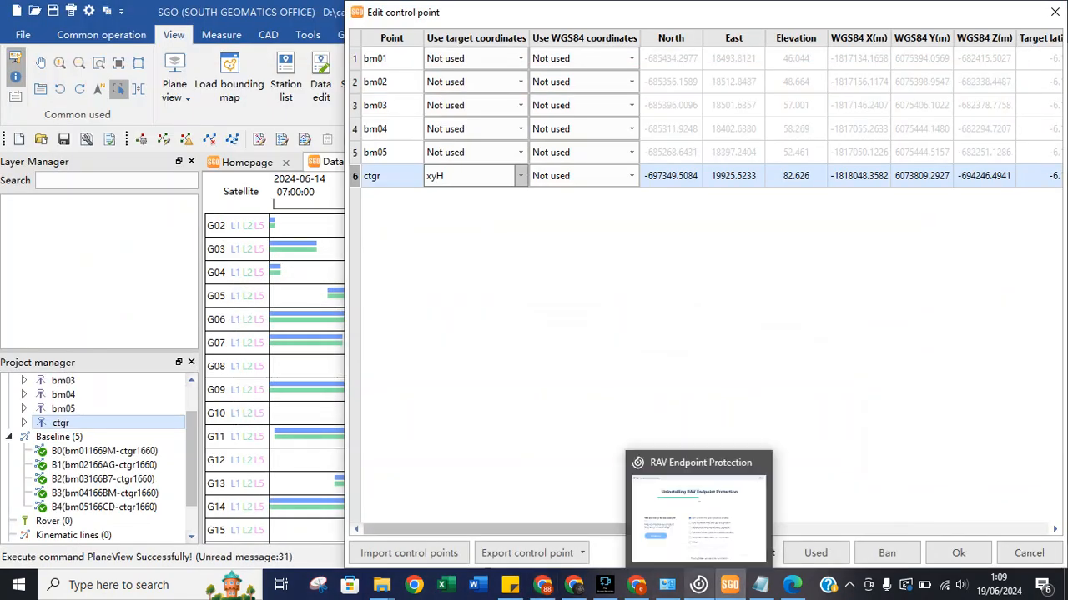
{"action": "left_click", "coordinate": [667, 586]}
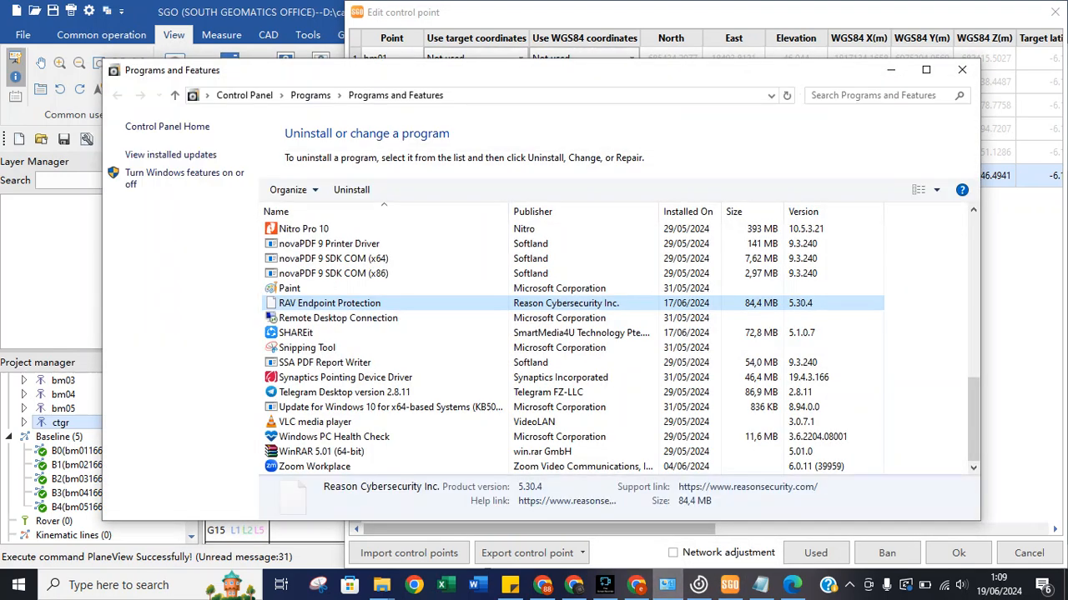
{"action": "left_click", "coordinate": [668, 585]}
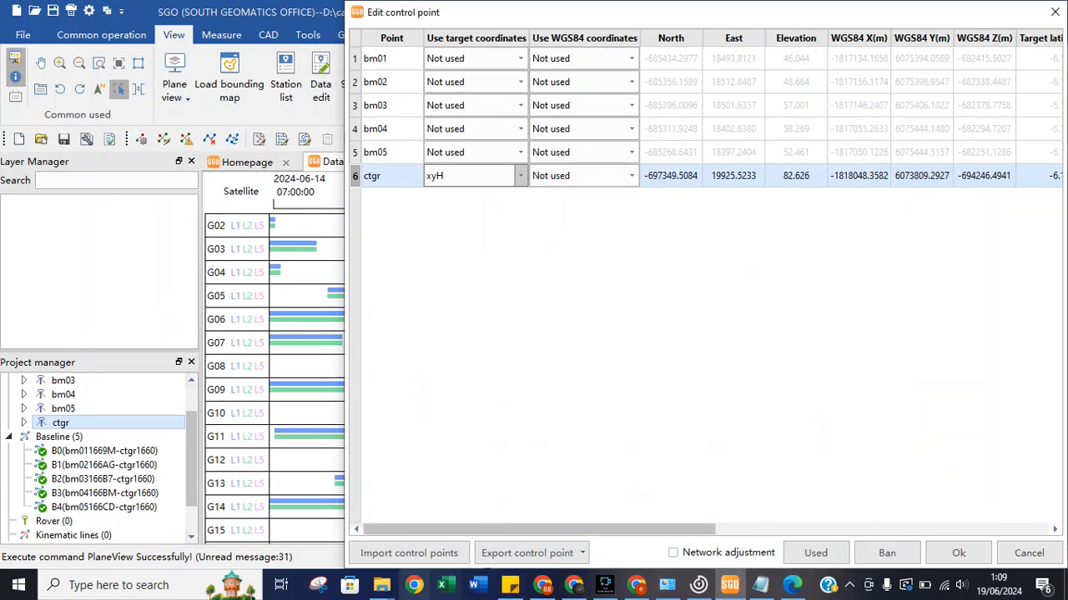
{"action": "mouse_move", "coordinate": [380, 585]}
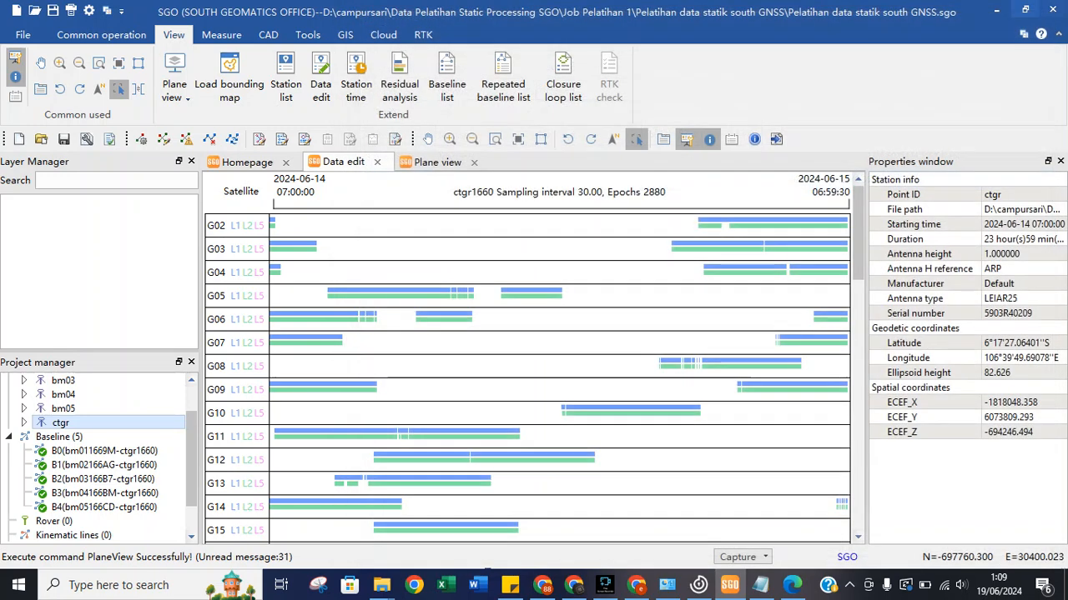
{"action": "left_click", "coordinate": [1055, 12]}
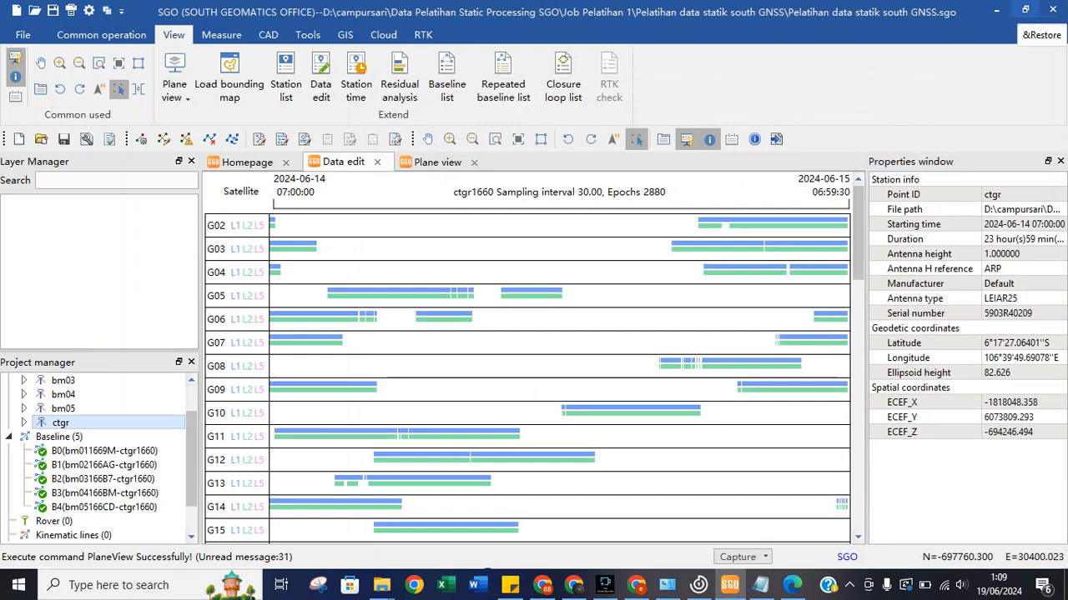
{"action": "left_click", "coordinate": [1025, 10]}
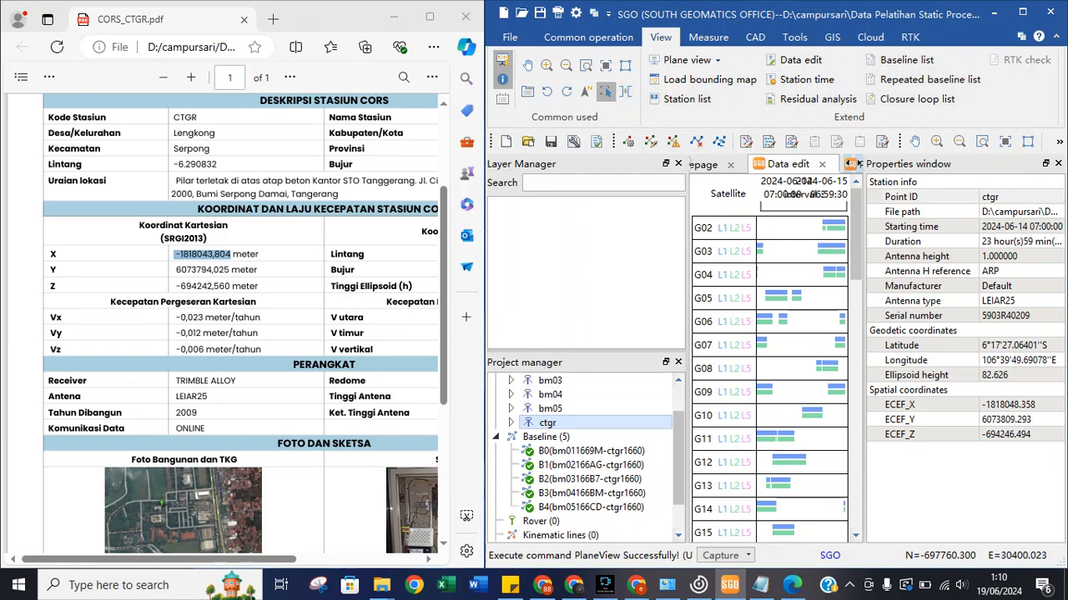
Open the control point editor from ctgr's context menu, move it aside, then close it.
{"action": "right_click", "coordinate": [575, 423]}
{"action": "left_click", "coordinate": [634, 436]}
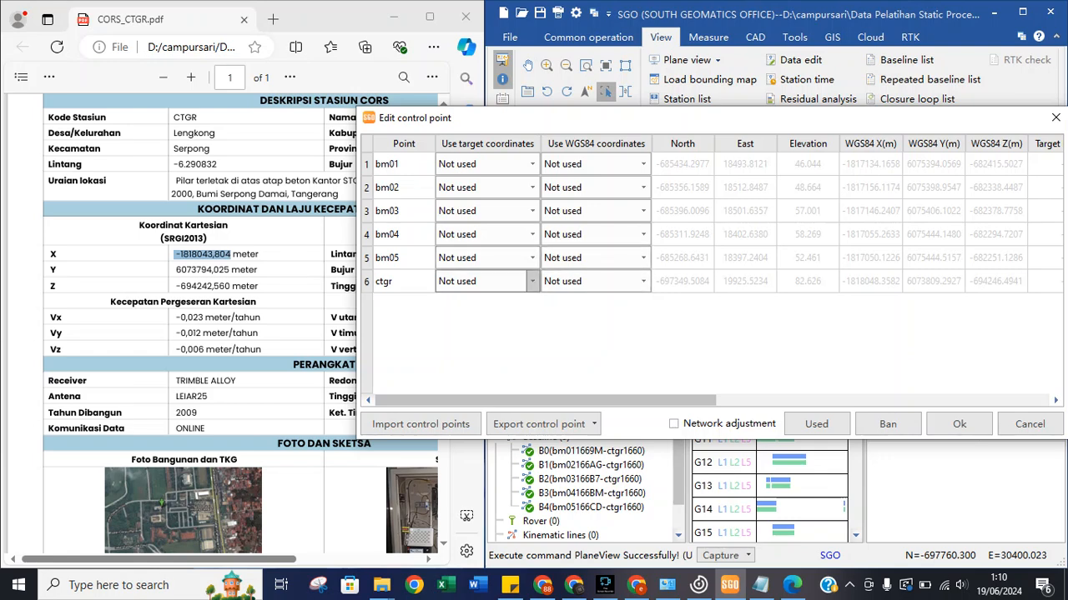
{"action": "left_click_drag", "start_coordinate": [693, 122], "coordinate": [563, 267]}
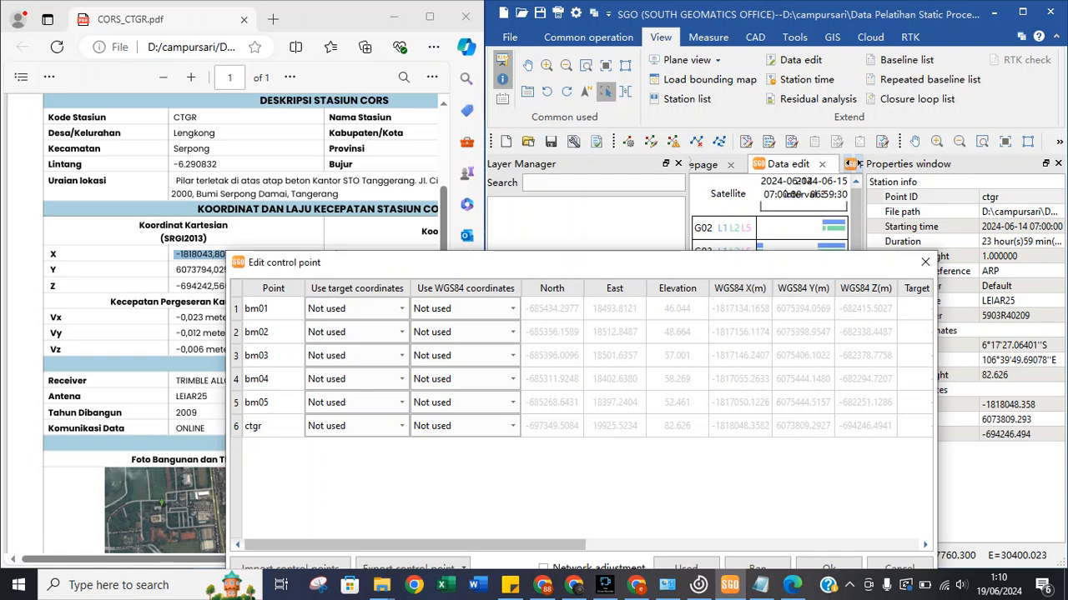
{"action": "left_click", "coordinate": [924, 262]}
Maximize SGO and reopen Edit control points from the Common operation Data Process group.
{"action": "left_click", "coordinate": [588, 37]}
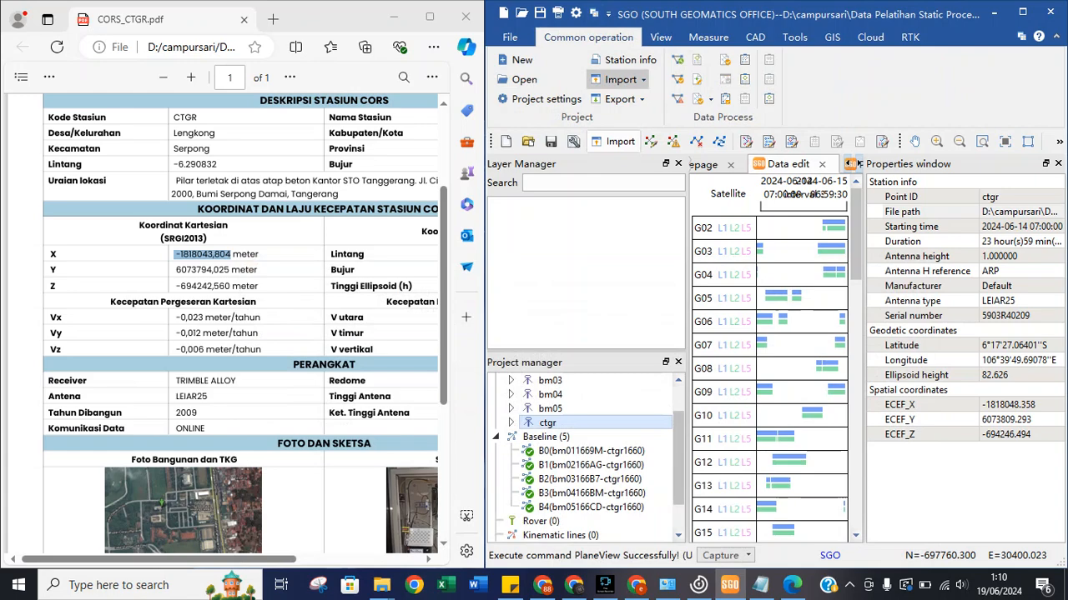
{"action": "left_click", "coordinate": [1022, 12]}
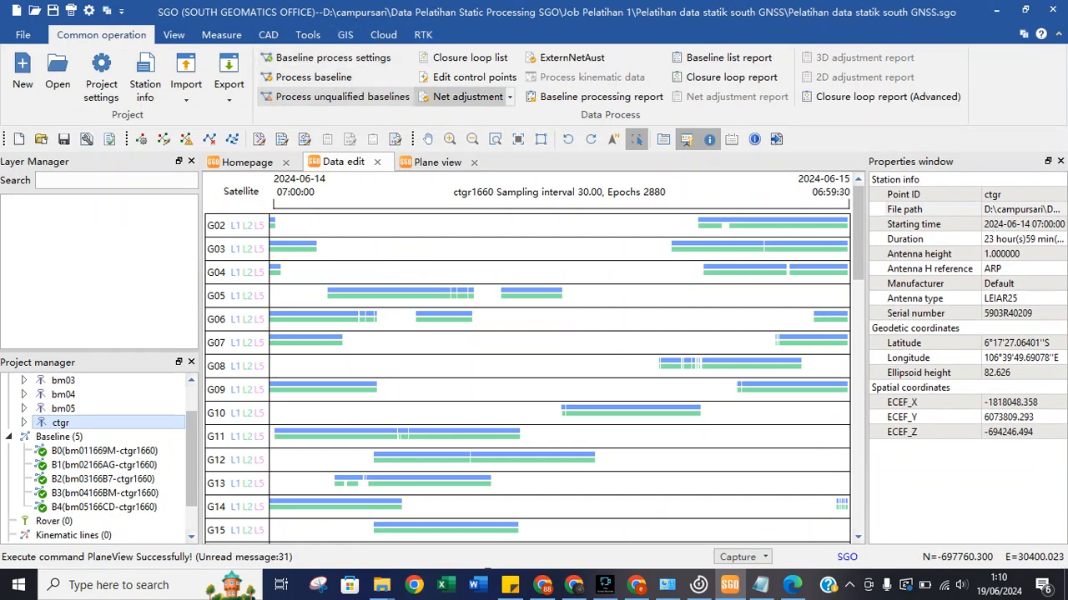
{"action": "left_click", "coordinate": [467, 97]}
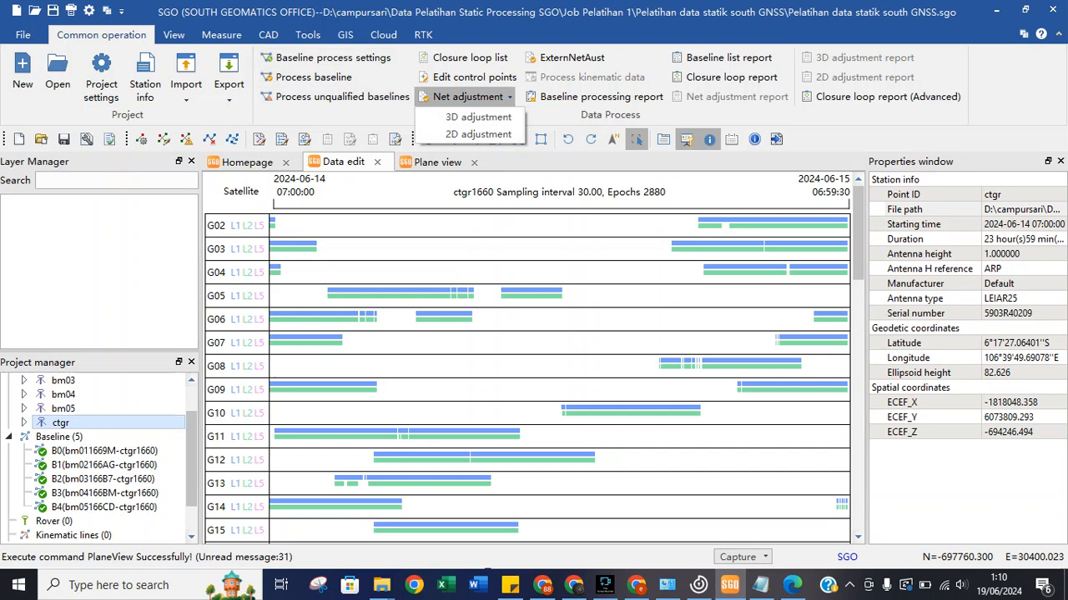
{"action": "left_click", "coordinate": [467, 97]}
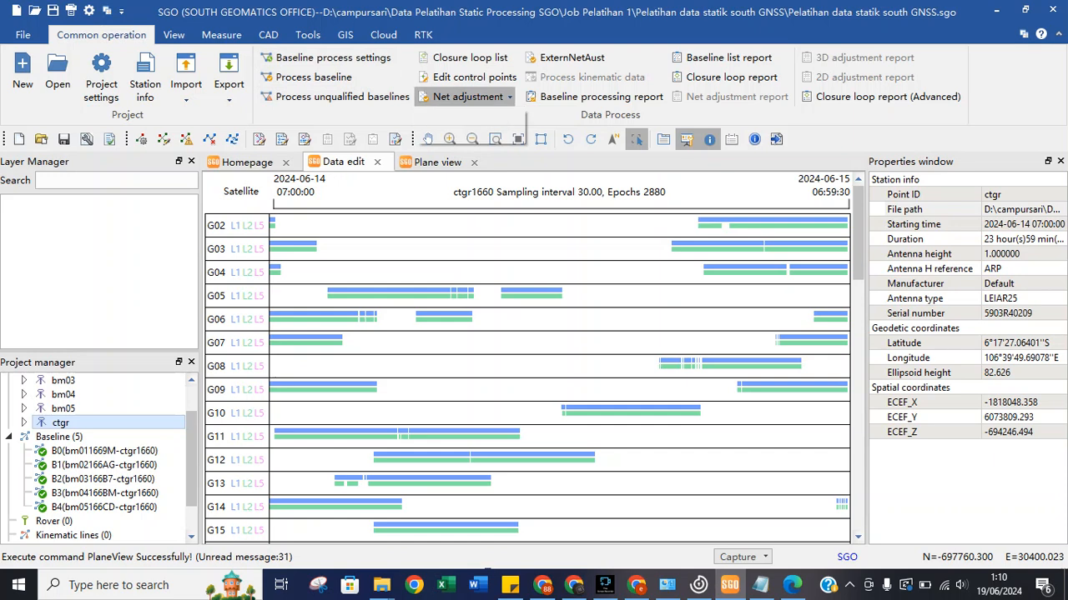
{"action": "left_click", "coordinate": [474, 77]}
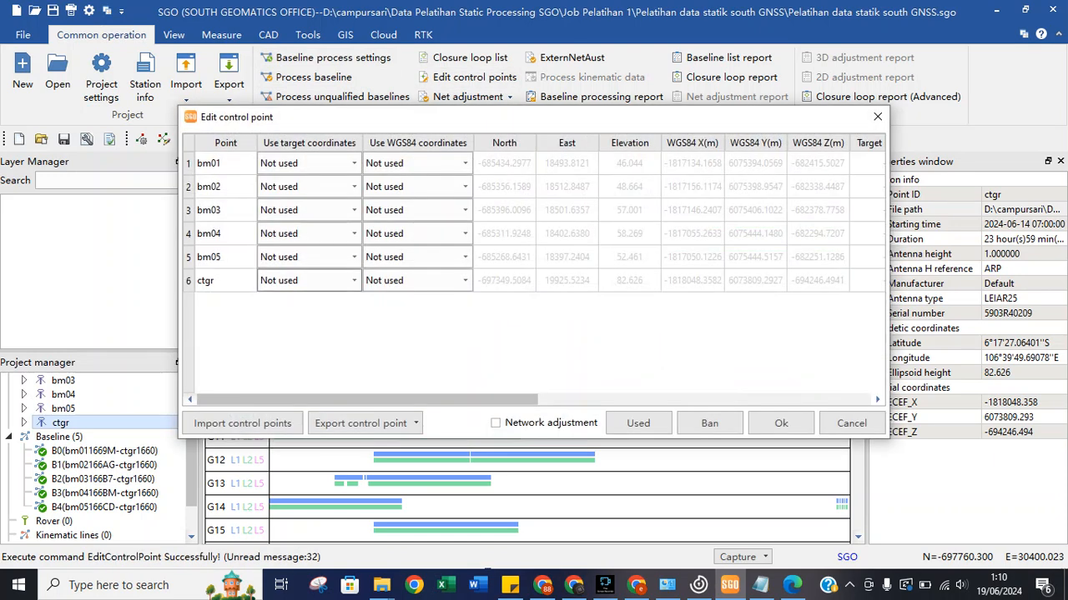
Set ctgr's Use target coordinates to xyH and snap the editor to the right half.
{"action": "left_click", "coordinate": [310, 281]}
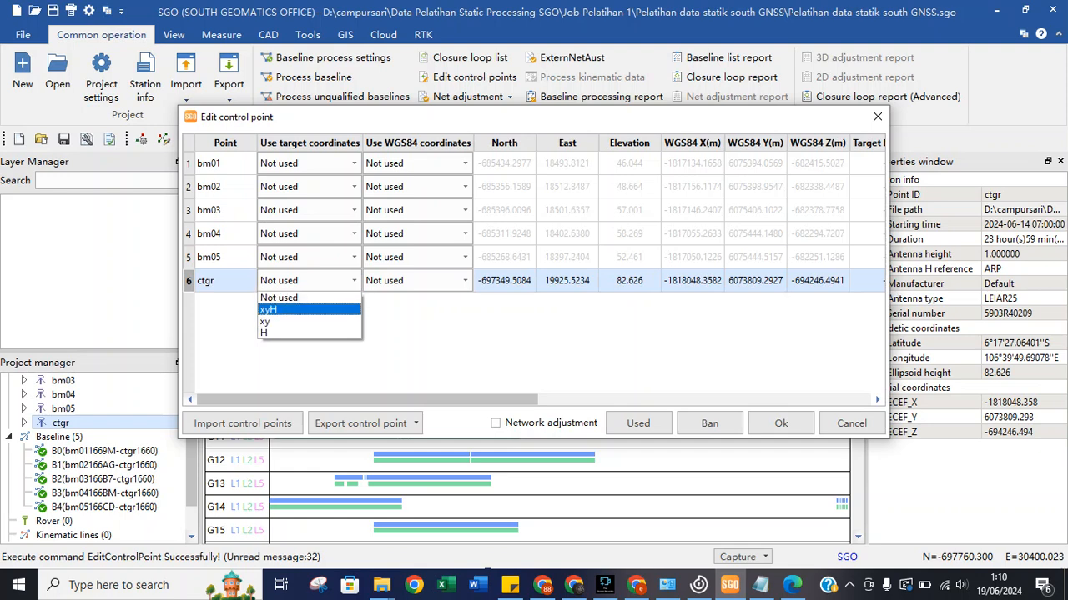
{"action": "left_click", "coordinate": [309, 310]}
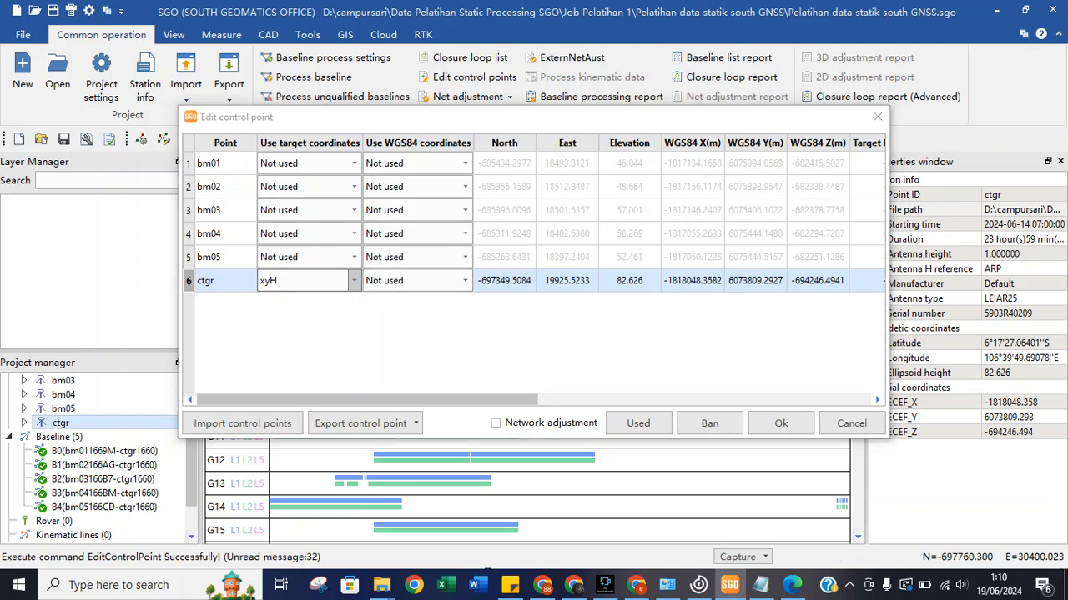
{"action": "key", "text": "super+Right"}
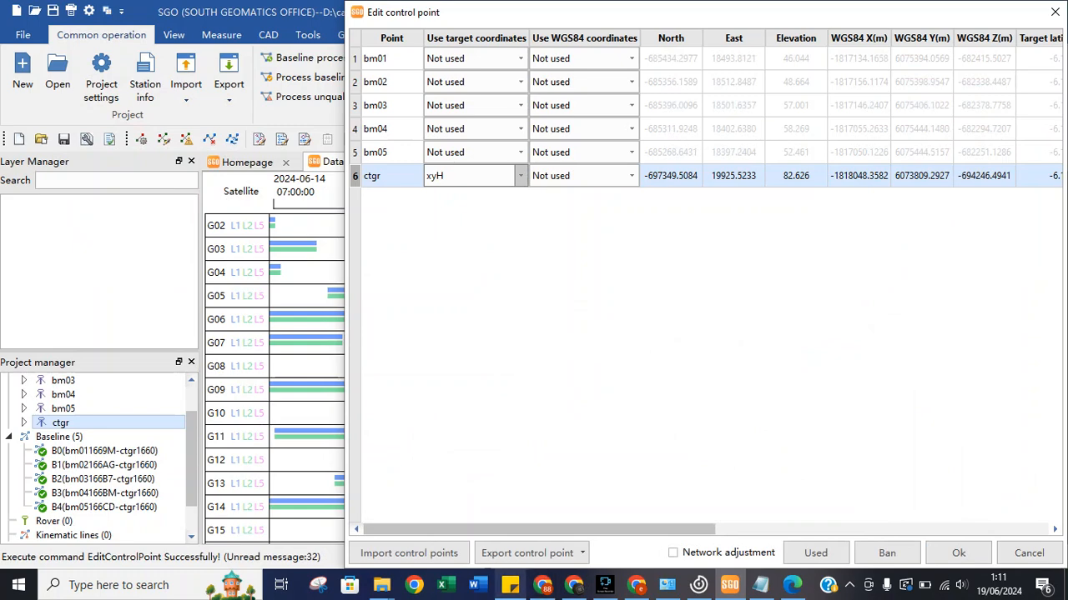
Bring the CORS_CTGR PDF up from the taskbar beside the editor.
{"action": "mouse_move", "coordinate": [510, 585]}
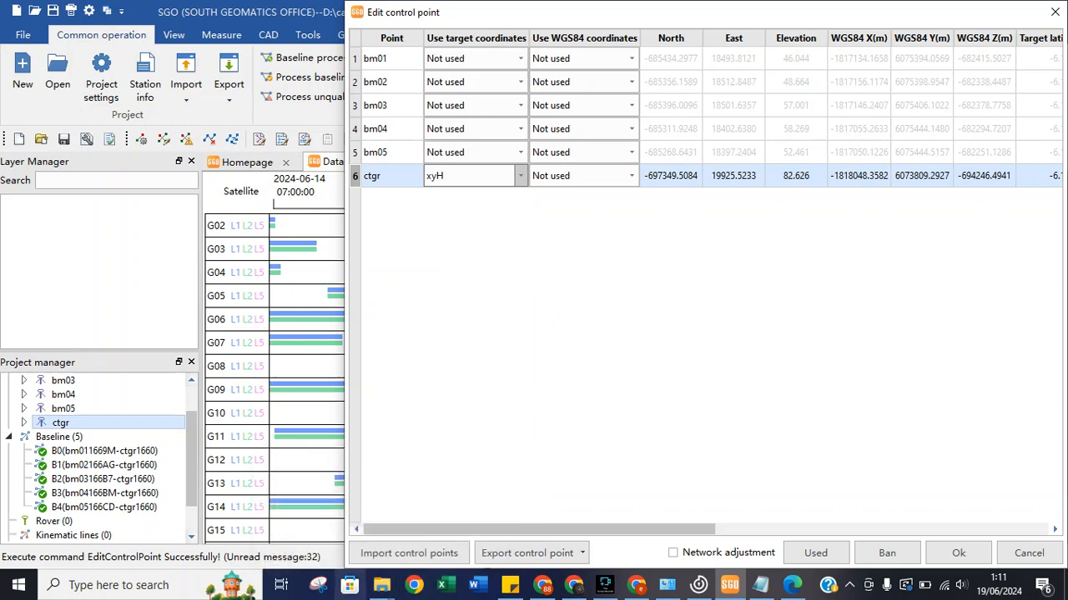
{"action": "mouse_move", "coordinate": [381, 585]}
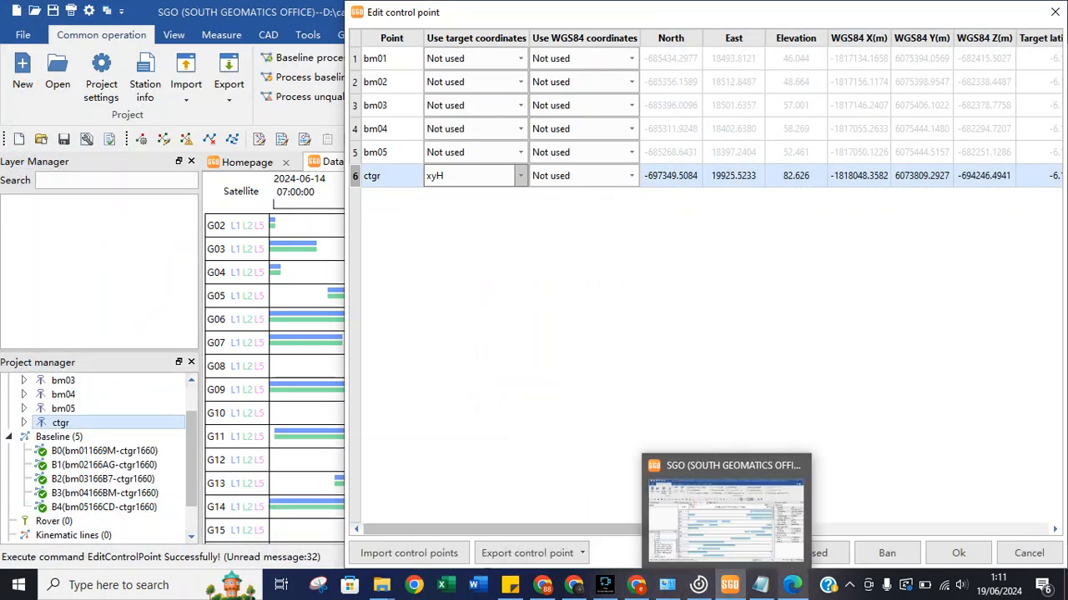
{"action": "mouse_move", "coordinate": [792, 584]}
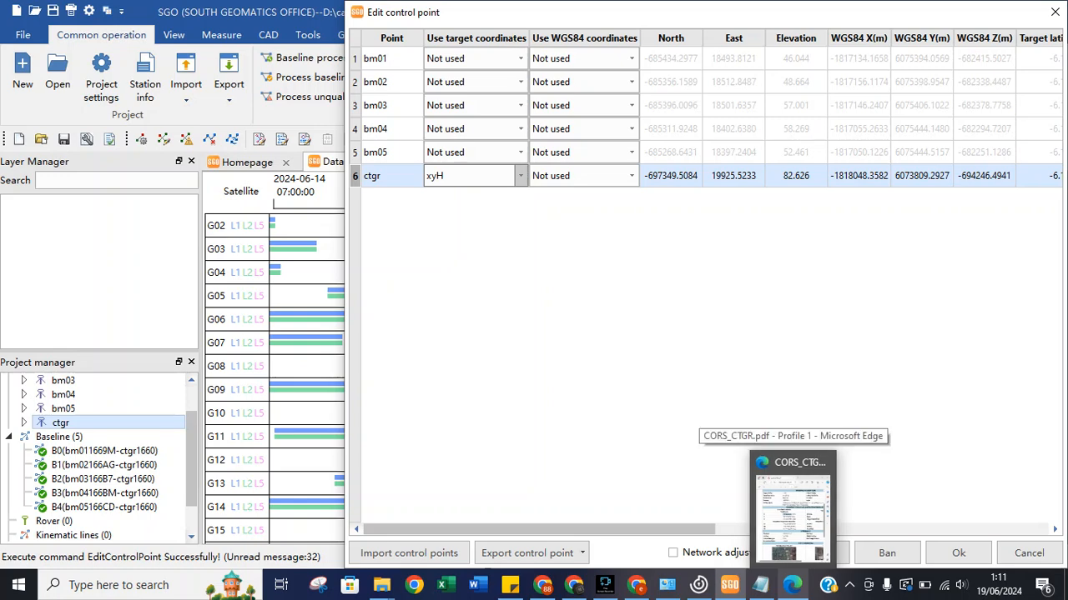
{"action": "left_click", "coordinate": [792, 513]}
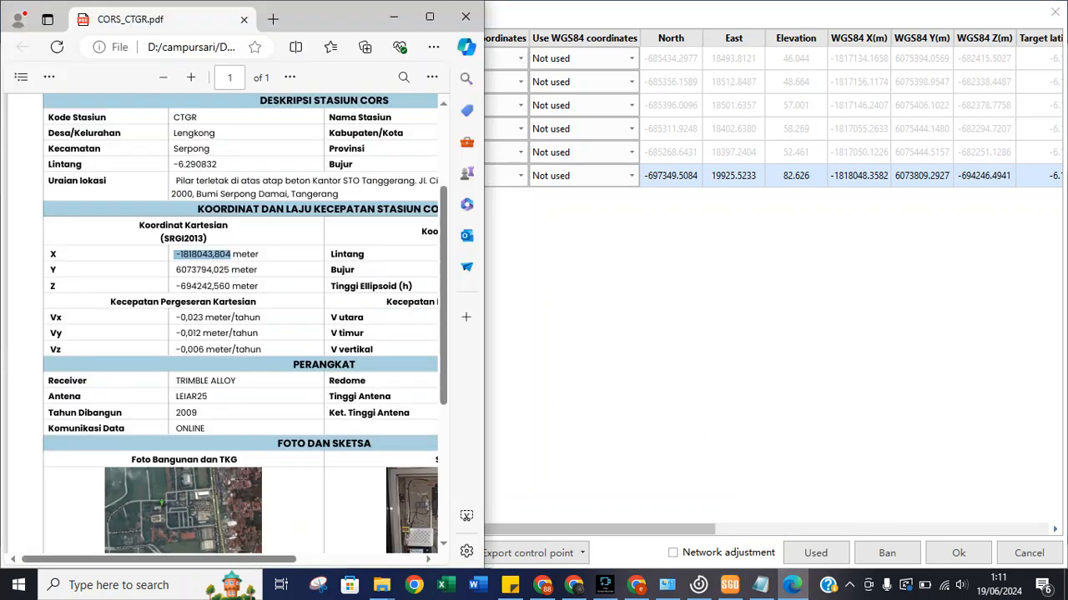
Copy CTGR's X coordinate -1818043,804 from the PDF and go to ctgr's WGS84 X cell in SGO.
{"action": "right_click", "coordinate": [207, 254]}
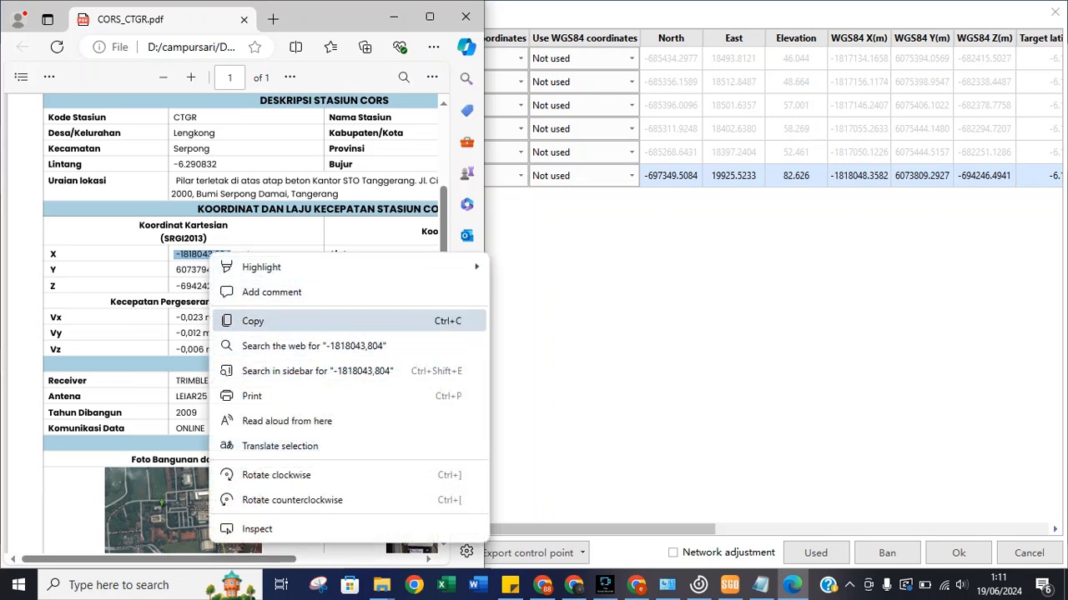
{"action": "left_click", "coordinate": [250, 318]}
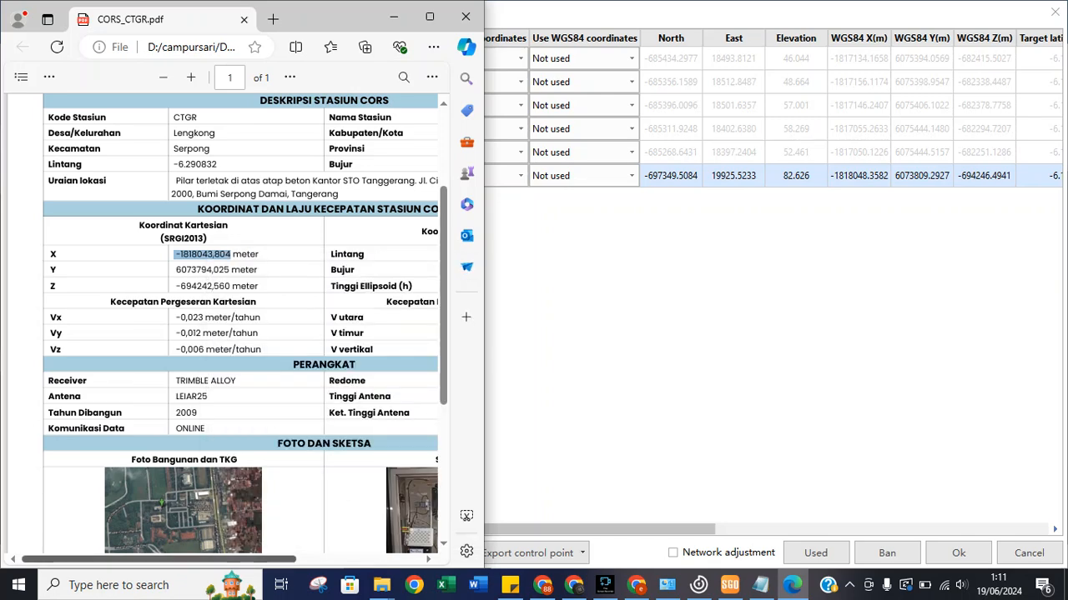
{"action": "scroll", "coordinate": [221, 325], "scroll_direction": "right", "scroll_amount": 3}
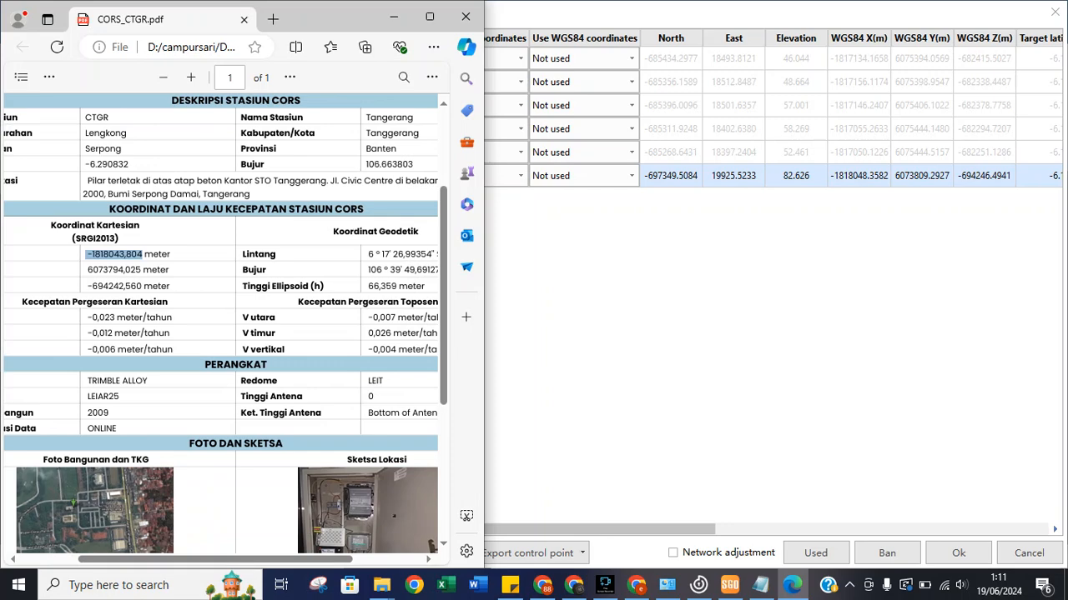
{"action": "left_click", "coordinate": [858, 176]}
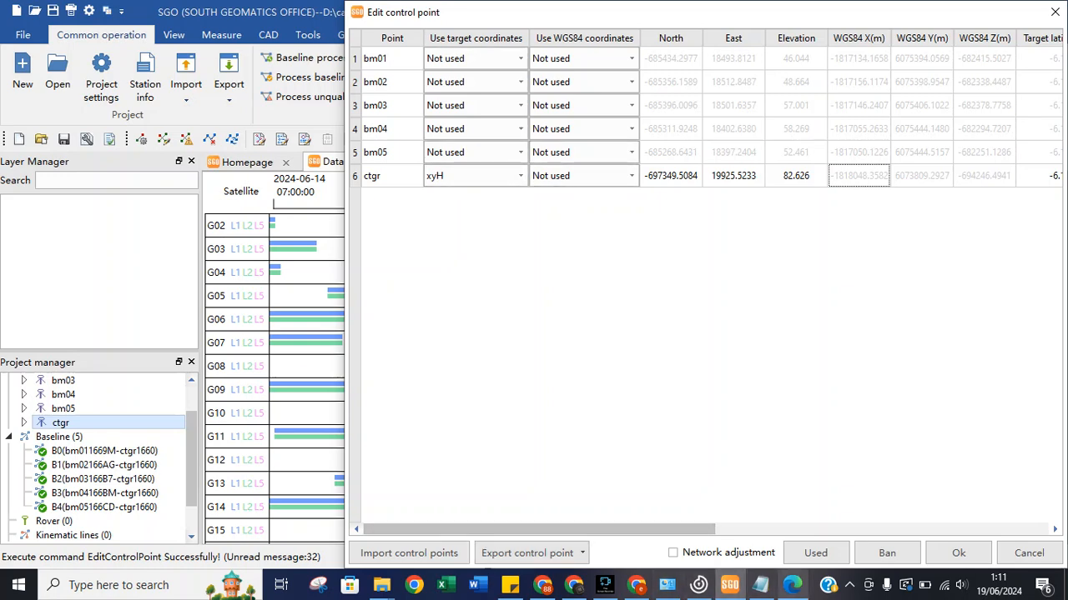
{"action": "left_click", "coordinate": [792, 585]}
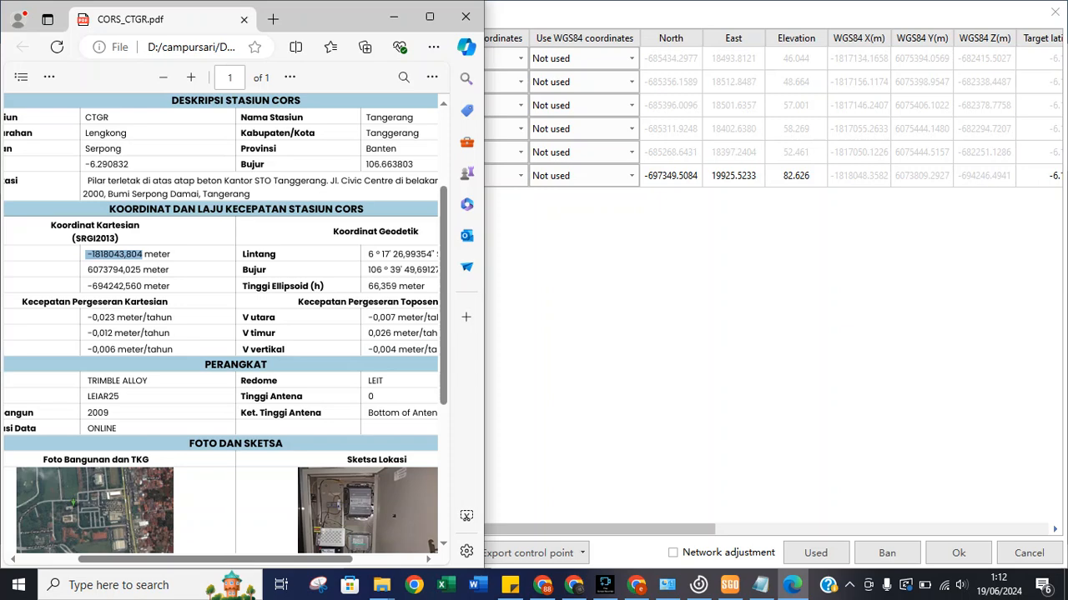
Rearrange the control point editor window, snapping it left and then restoring it to floating.
{"action": "left_click", "coordinate": [796, 176]}
{"action": "double_click", "coordinate": [795, 176]}
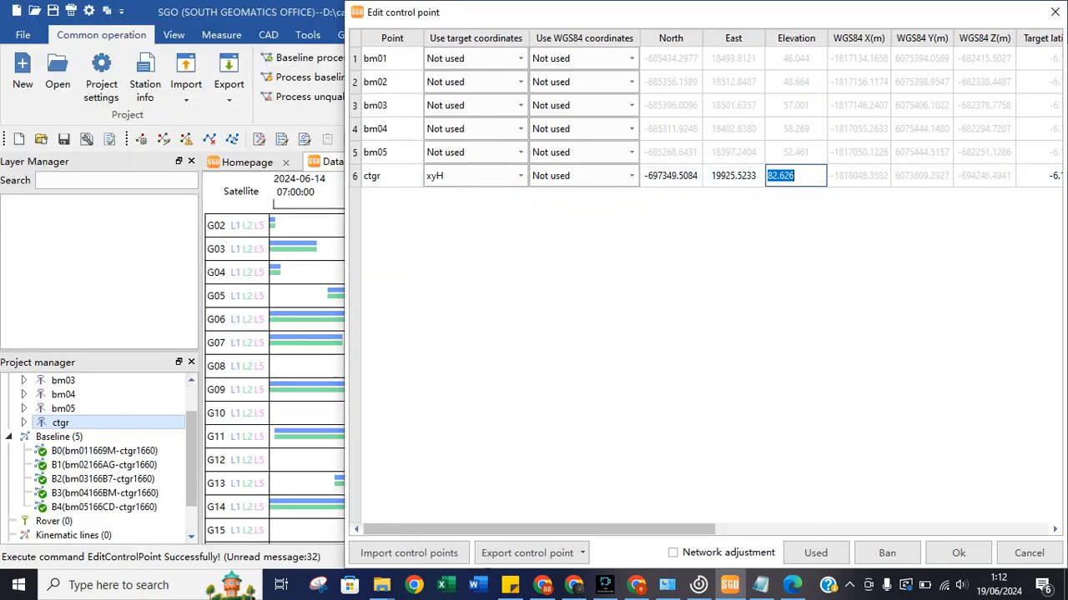
{"action": "left_click", "coordinate": [793, 586]}
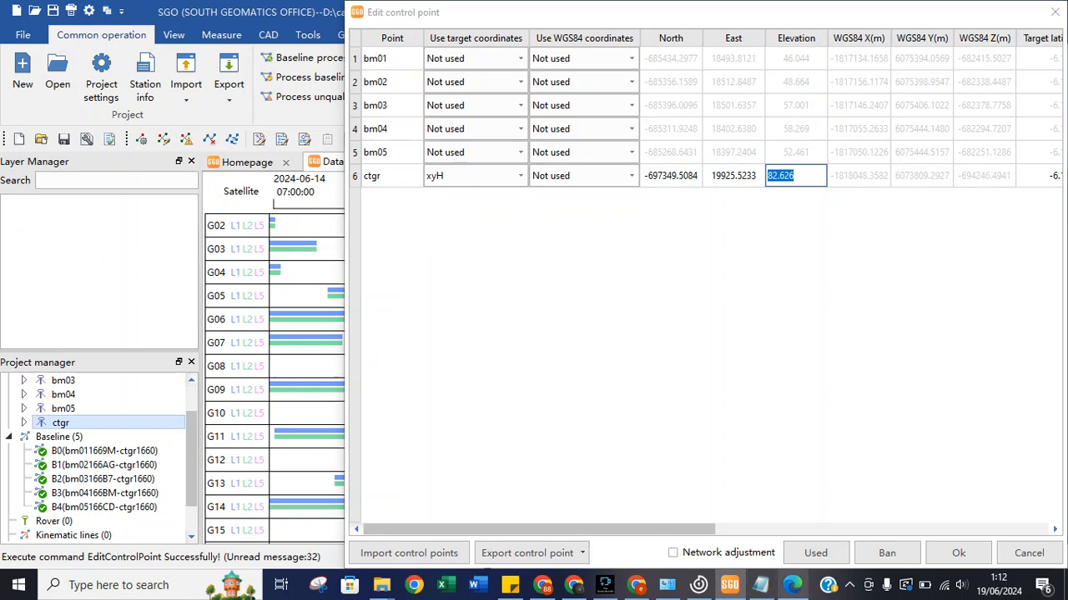
{"action": "key", "text": "alt+Tab"}
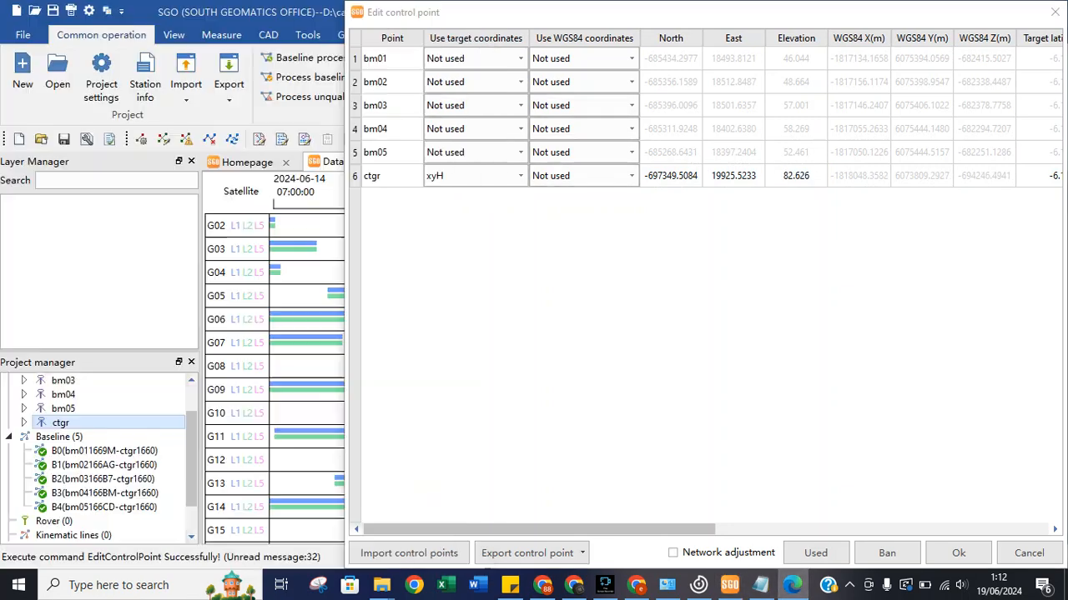
{"action": "left_click_drag", "start_coordinate": [345, 177], "coordinate": [668, 197]}
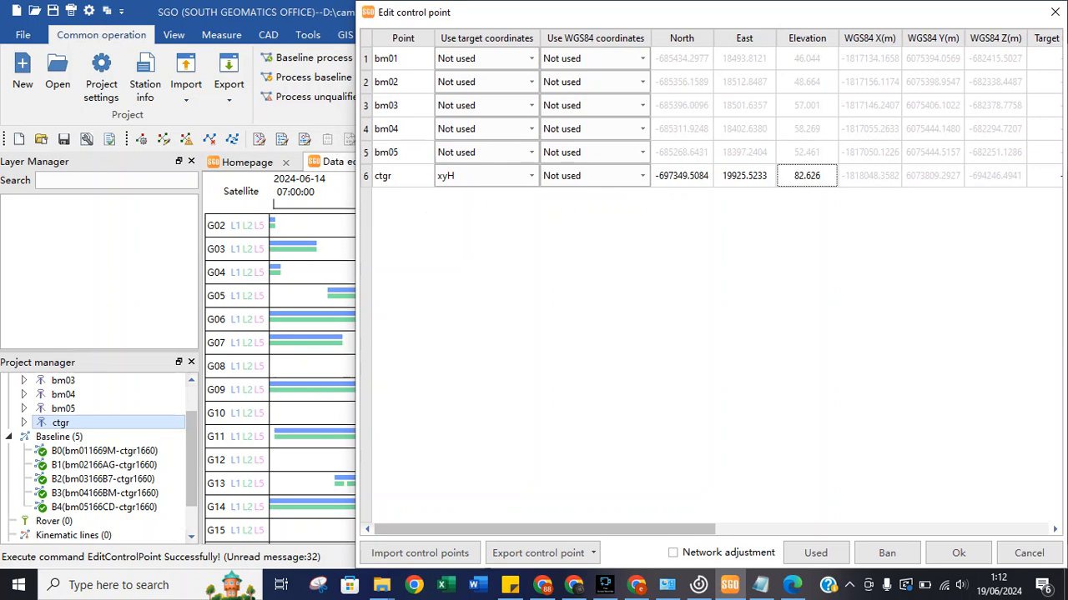
{"action": "key", "text": "super+Left"}
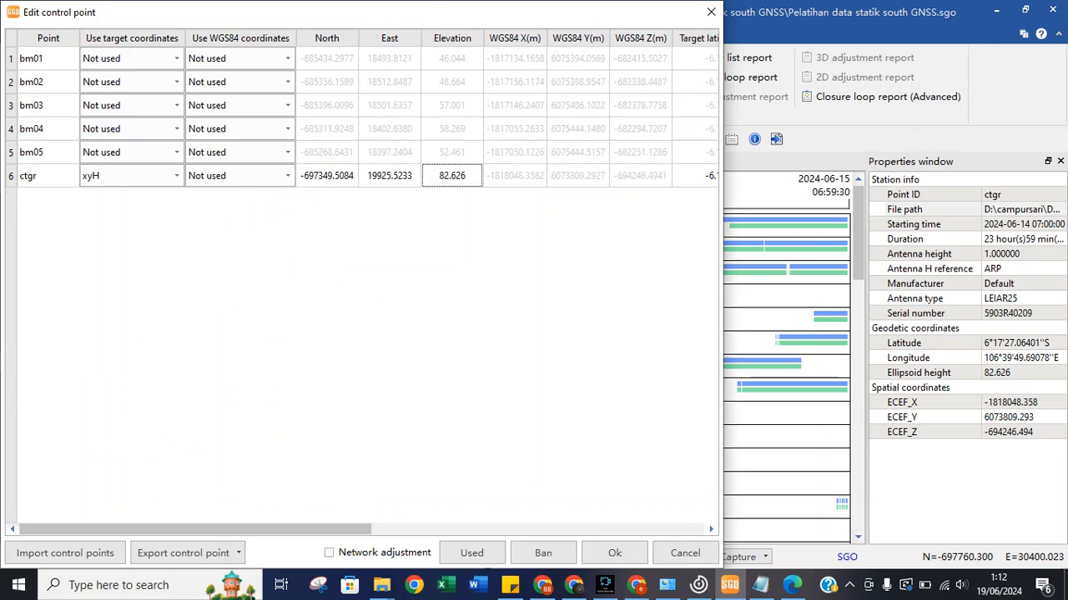
{"action": "left_click_drag", "start_coordinate": [471, 15], "coordinate": [807, 49]}
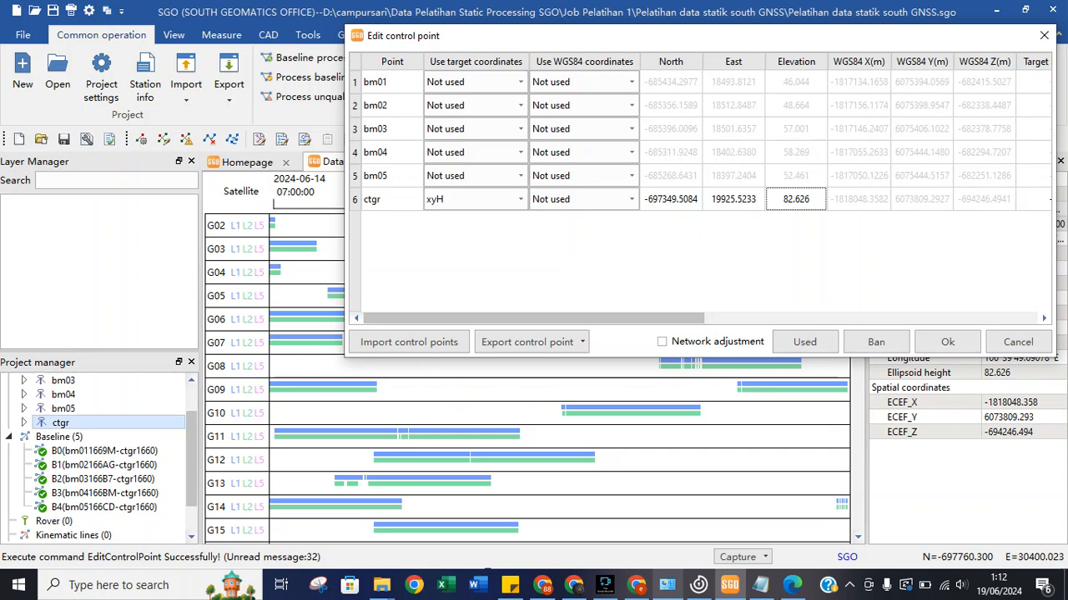
Copy the ellipsoid height 66,359 from the PDF and enter it as ctgr's Elevation.
{"action": "left_click", "coordinate": [793, 585]}
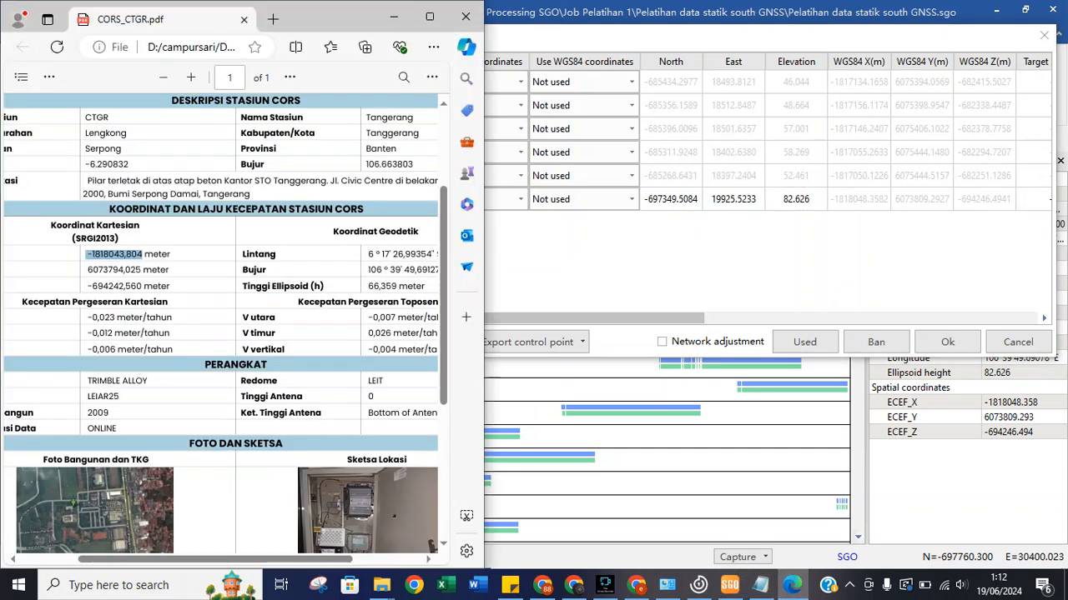
{"action": "left_click_drag", "start_coordinate": [368, 286], "coordinate": [396, 287]}
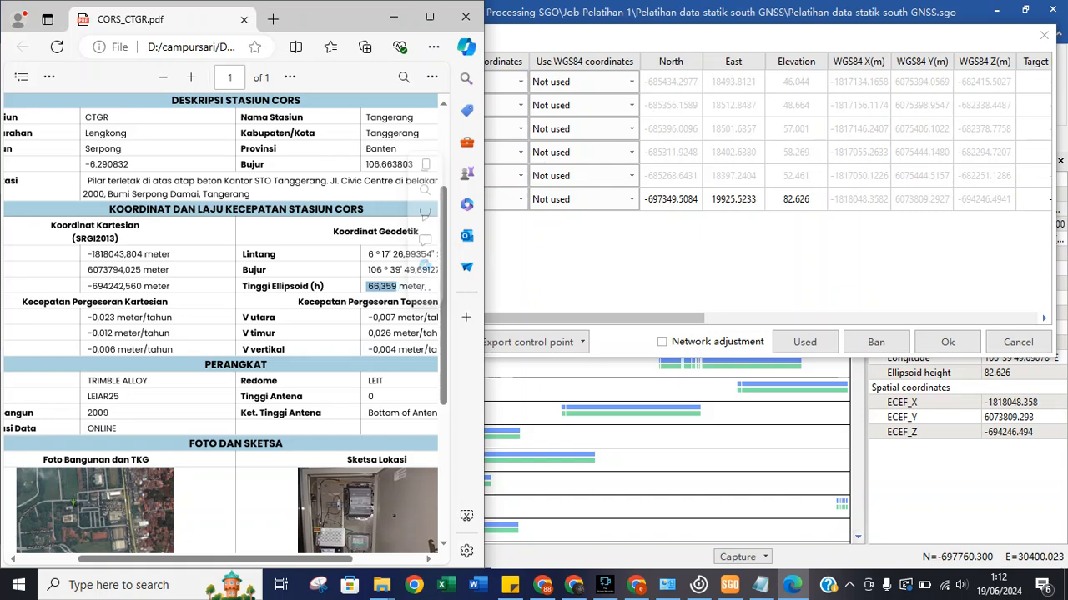
{"action": "right_click", "coordinate": [392, 287]}
{"action": "left_click", "coordinate": [422, 345]}
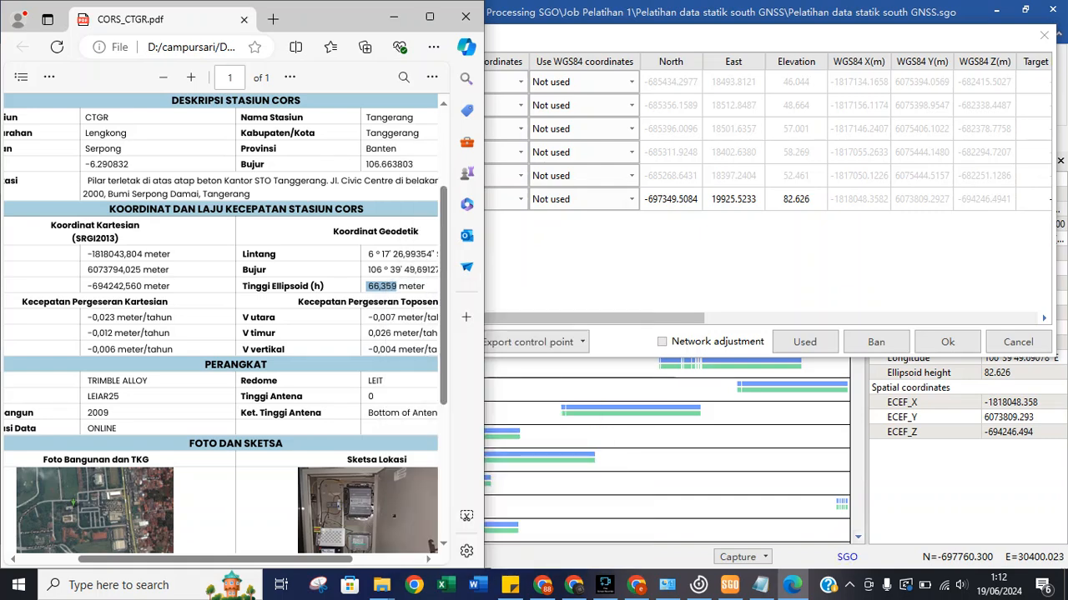
{"action": "left_click", "coordinate": [796, 200]}
{"action": "double_click", "coordinate": [795, 199]}
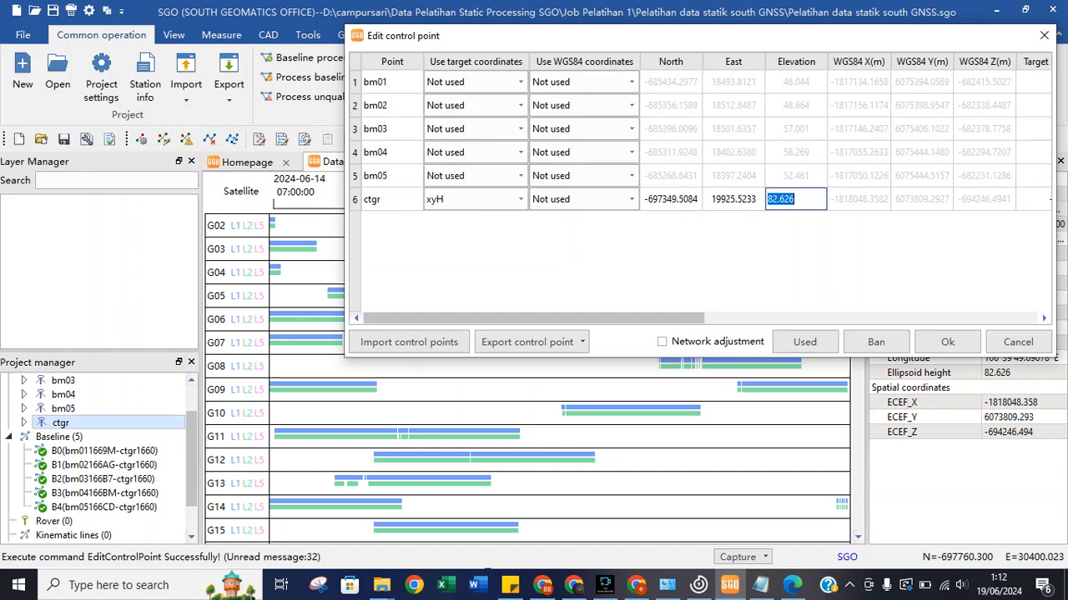
{"action": "type", "text": "66,359"}
{"action": "key", "text": "Return"}
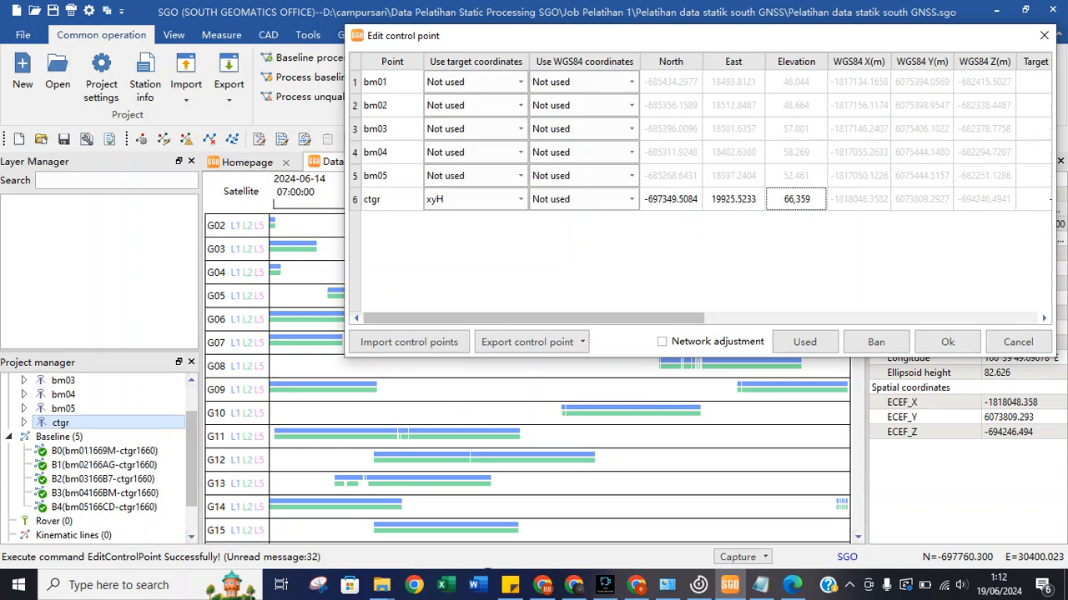
{"action": "left_click", "coordinate": [543, 585]}
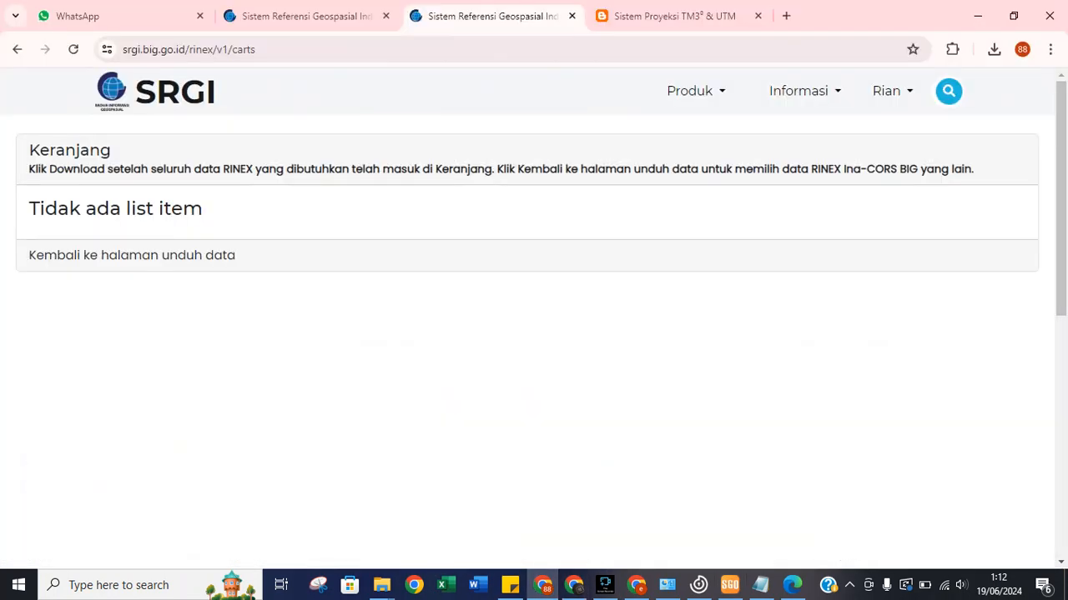
Search Google for 'konversi koordinat online' in a new tab and open the yogantara.info converter.
{"action": "left_click", "coordinate": [786, 15]}
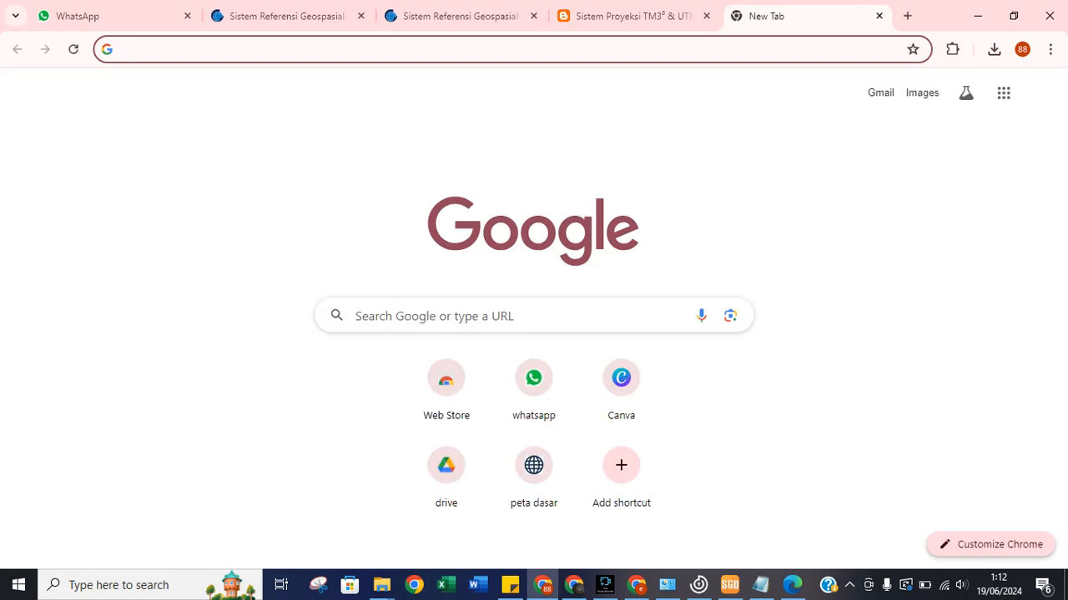
{"action": "type", "text": "konversi"}
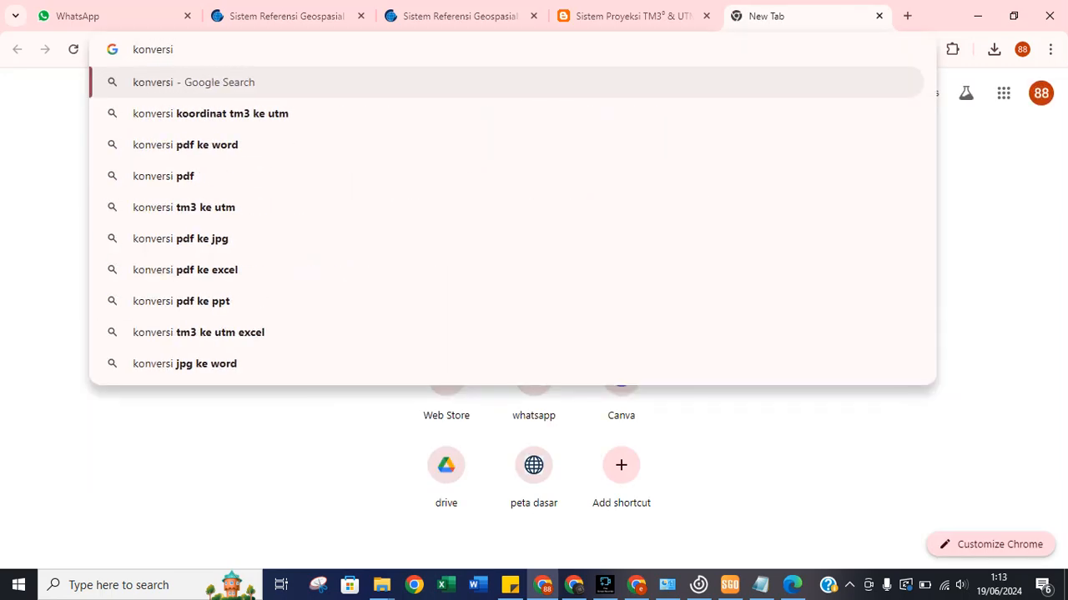
{"action": "type", "text": " koordin"}
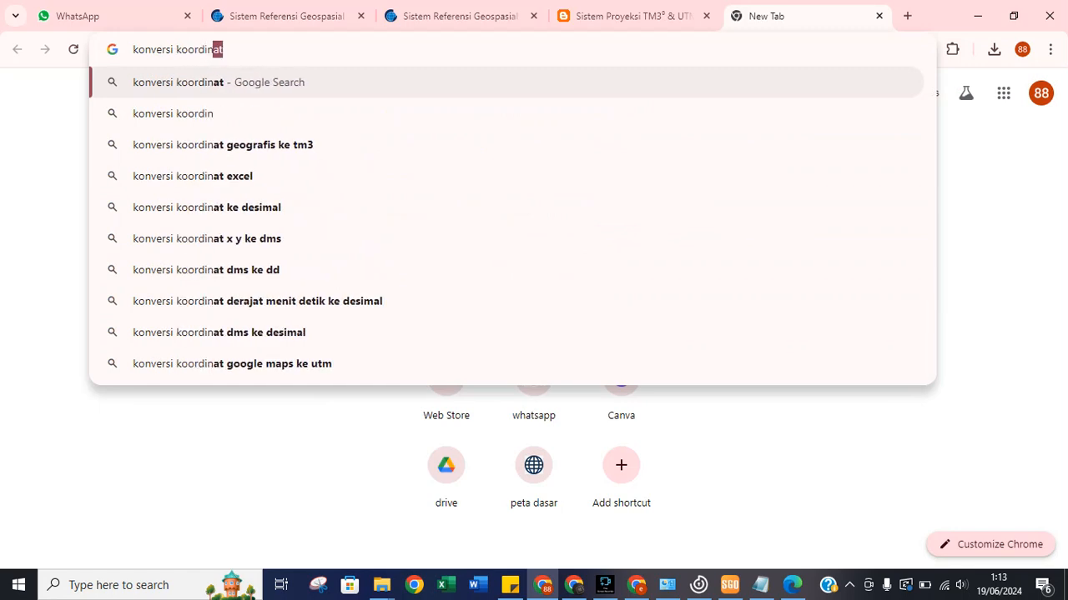
{"action": "type", "text": "at"}
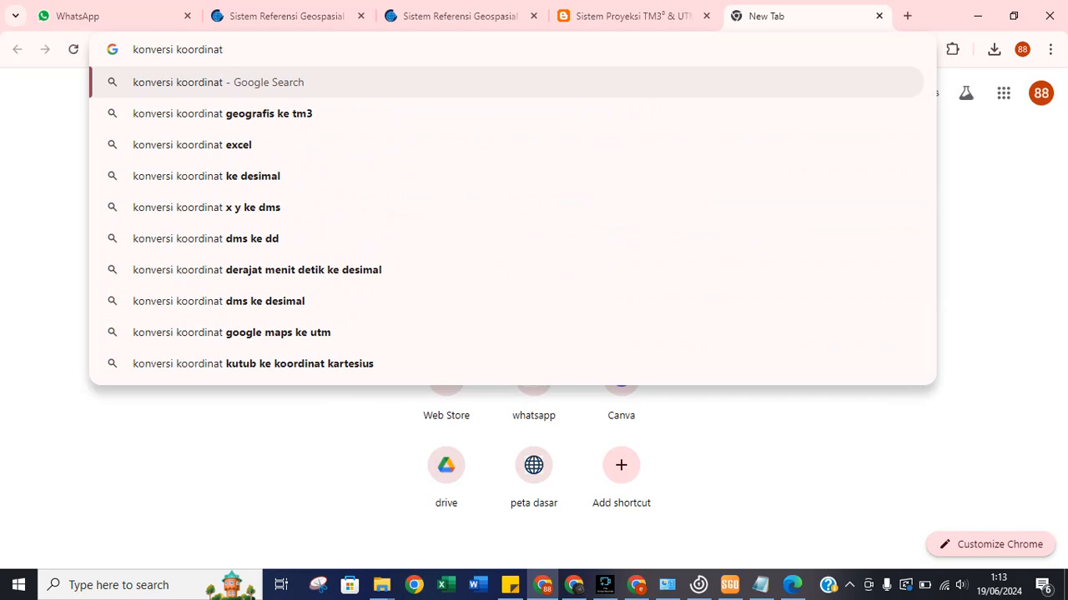
{"action": "type", "text": " onl"}
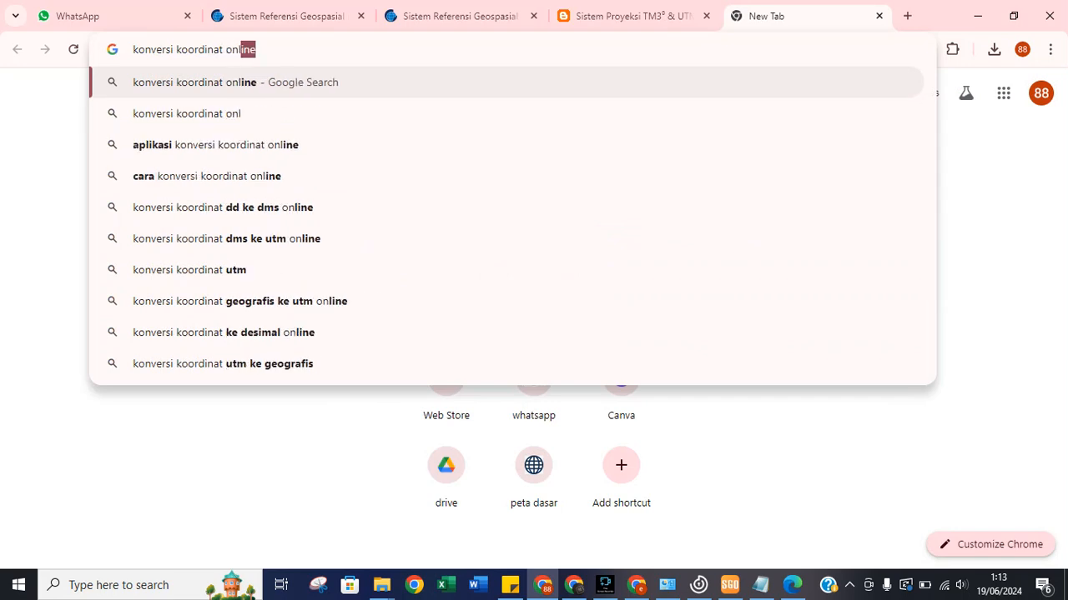
{"action": "type", "text": "ine"}
{"action": "key", "text": "Return"}
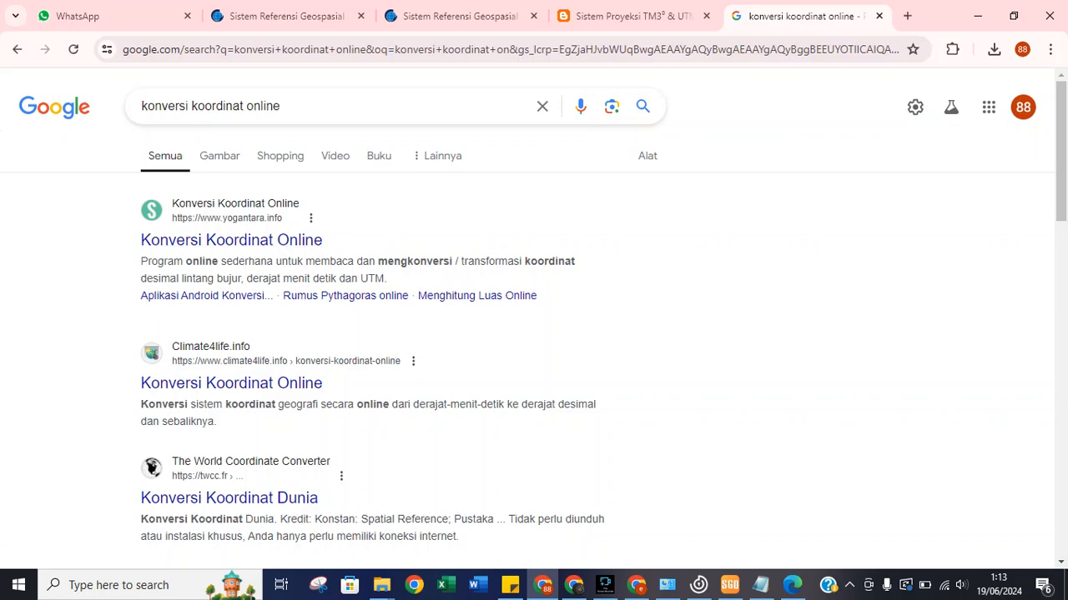
{"action": "left_click", "coordinate": [231, 240]}
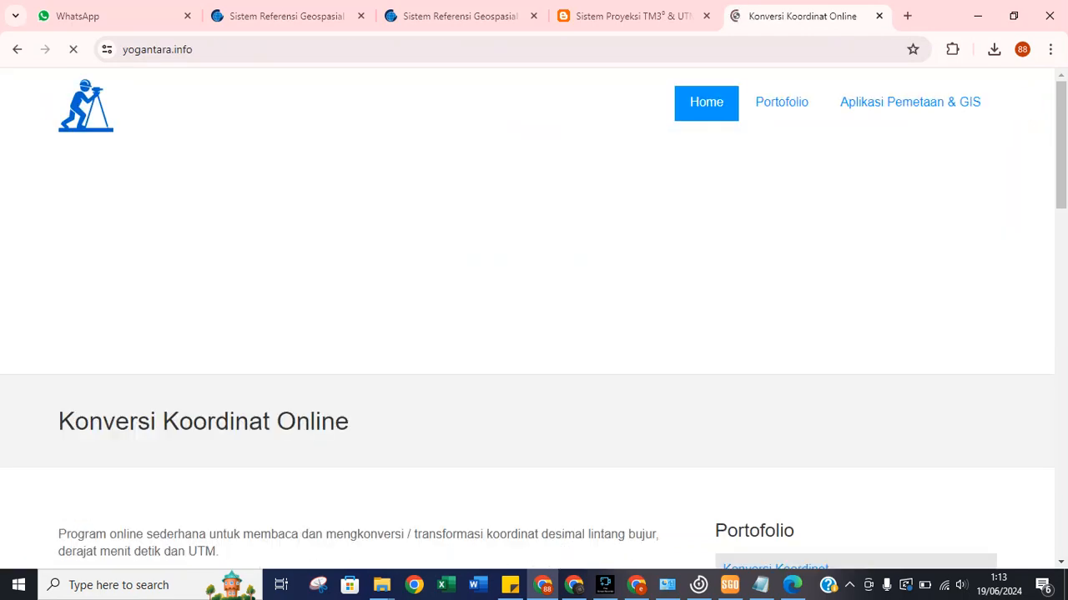
Enter CTGR's latitude 6°17'26,99354 south in the converter's DMS fields, copying seconds from the PDF.
{"action": "scroll", "coordinate": [534, 317], "scroll_direction": "down", "scroll_amount": 8}
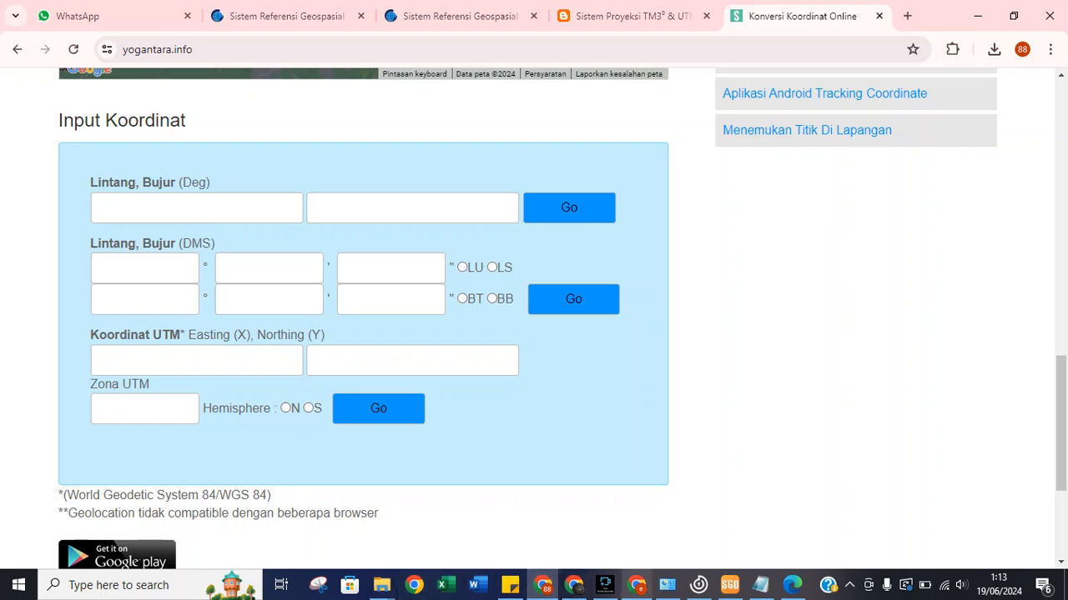
{"action": "mouse_move", "coordinate": [730, 584]}
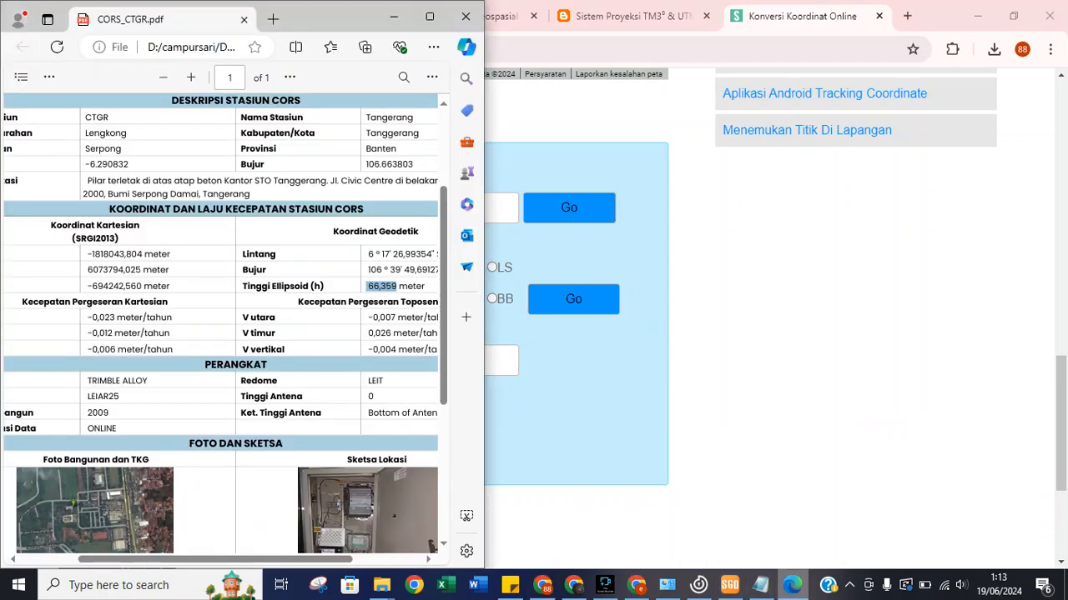
{"action": "left_click", "coordinate": [792, 585]}
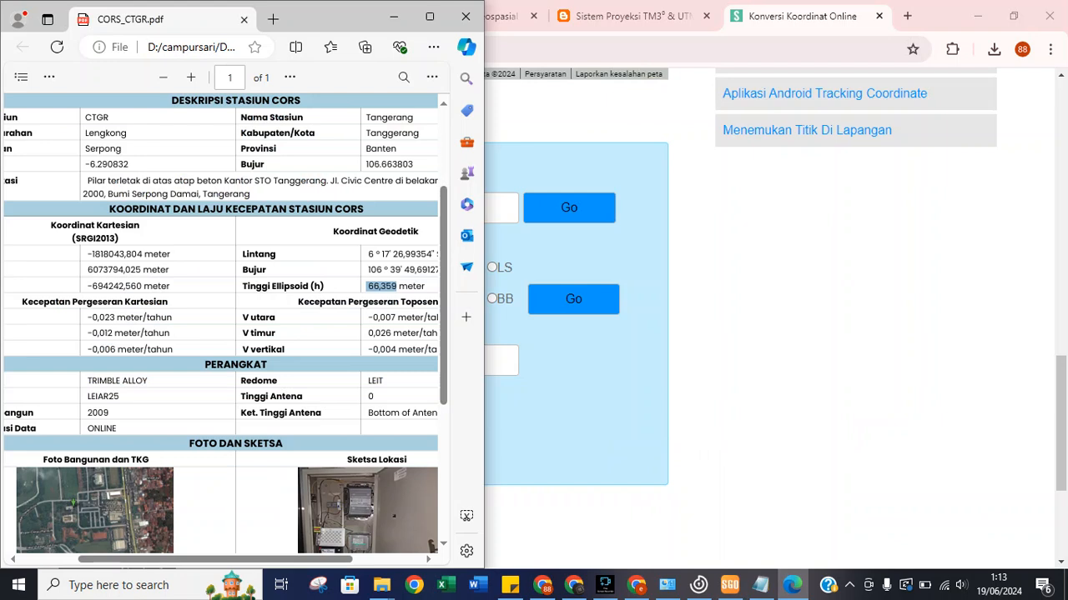
{"action": "left_click_drag", "start_coordinate": [391, 254], "coordinate": [434, 254]}
{"action": "right_click", "coordinate": [429, 254]}
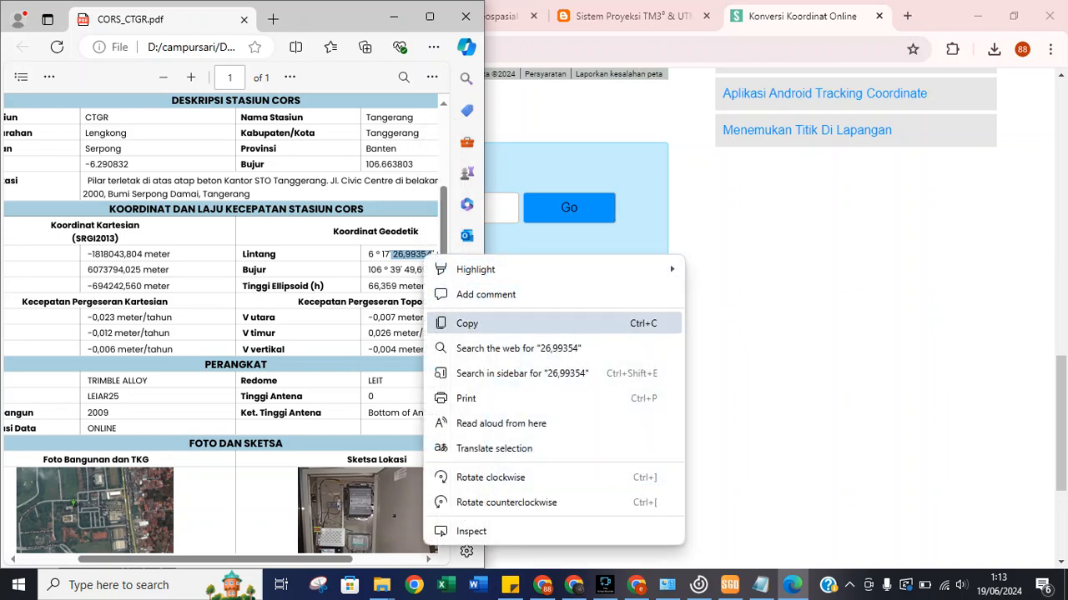
{"action": "left_click", "coordinate": [467, 323]}
{"action": "key", "text": "alt+Tab"}
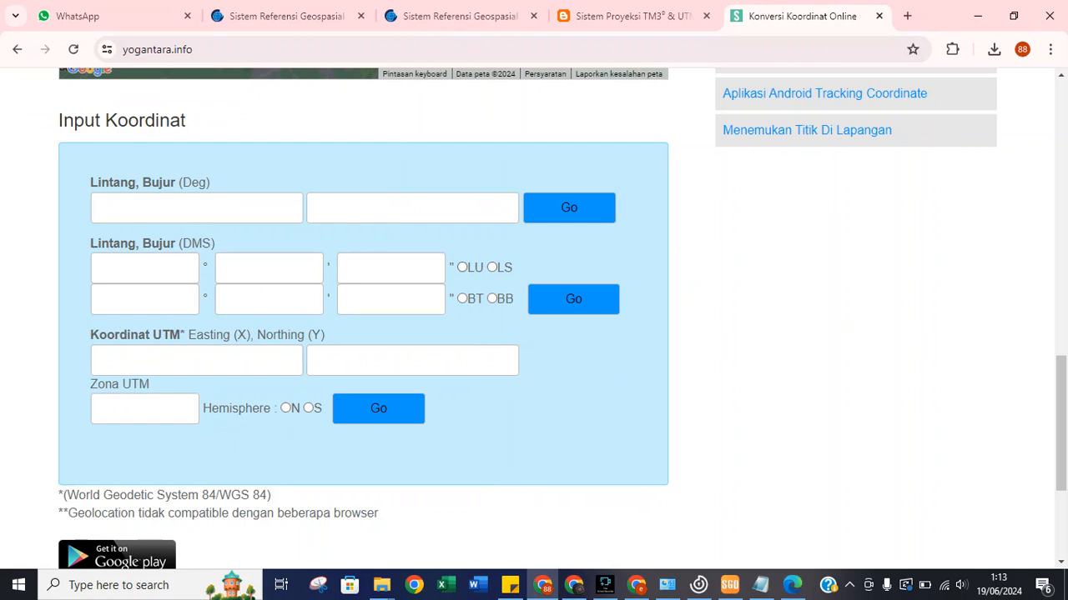
{"action": "left_click", "coordinate": [492, 267]}
{"action": "left_click", "coordinate": [390, 269]}
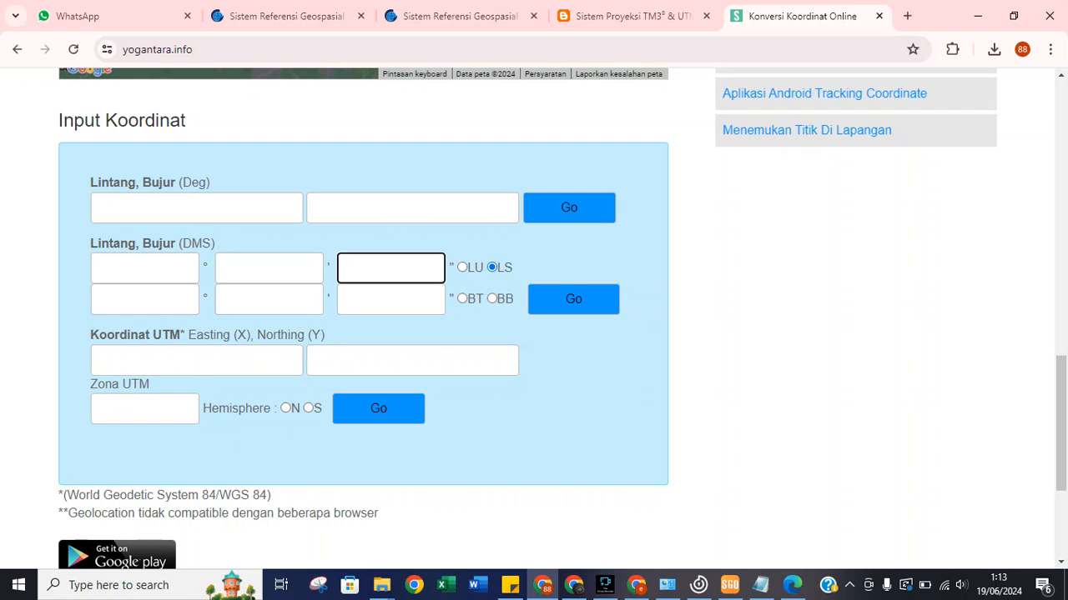
{"action": "key", "text": "ctrl+v"}
{"action": "left_click", "coordinate": [145, 268]}
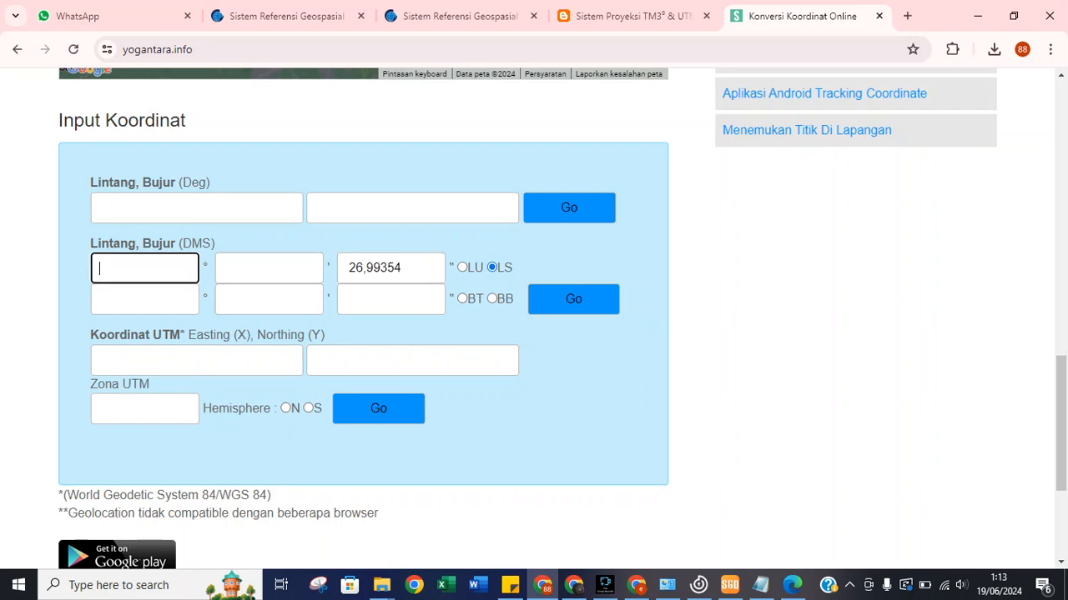
{"action": "type", "text": "6"}
{"action": "key", "text": "Tab"}
{"action": "type", "text": "7"}
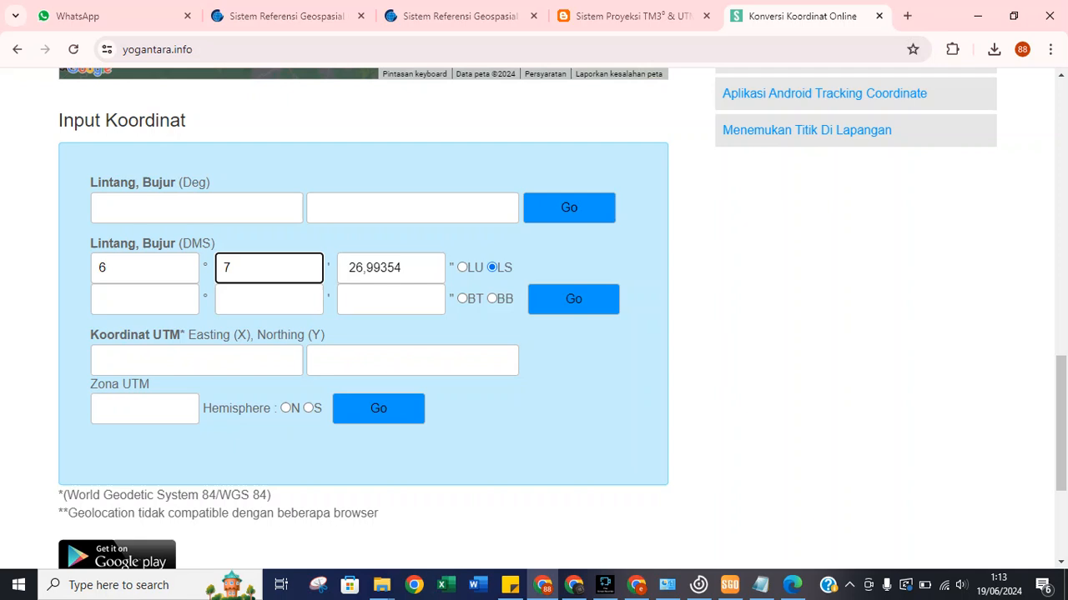
{"action": "key", "text": "BackSpace"}
{"action": "type", "text": "17"}
Enter CTGR's longitude 106°39'49,69127 east, copying the seconds from the PDF.
{"action": "left_click", "coordinate": [792, 584]}
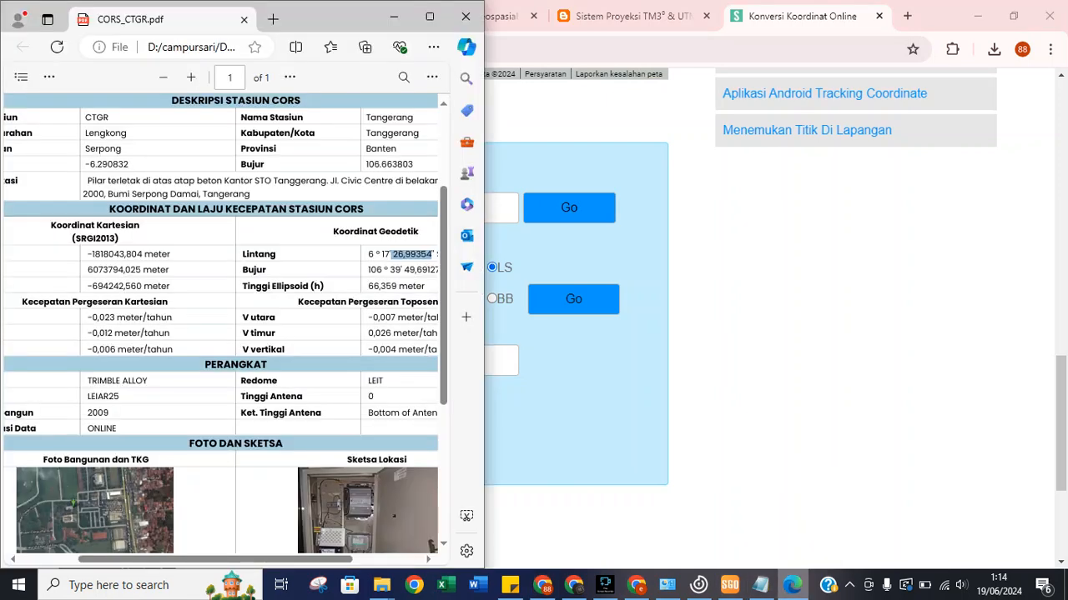
{"action": "left_click_drag", "start_coordinate": [215, 560], "coordinate": [272, 559]}
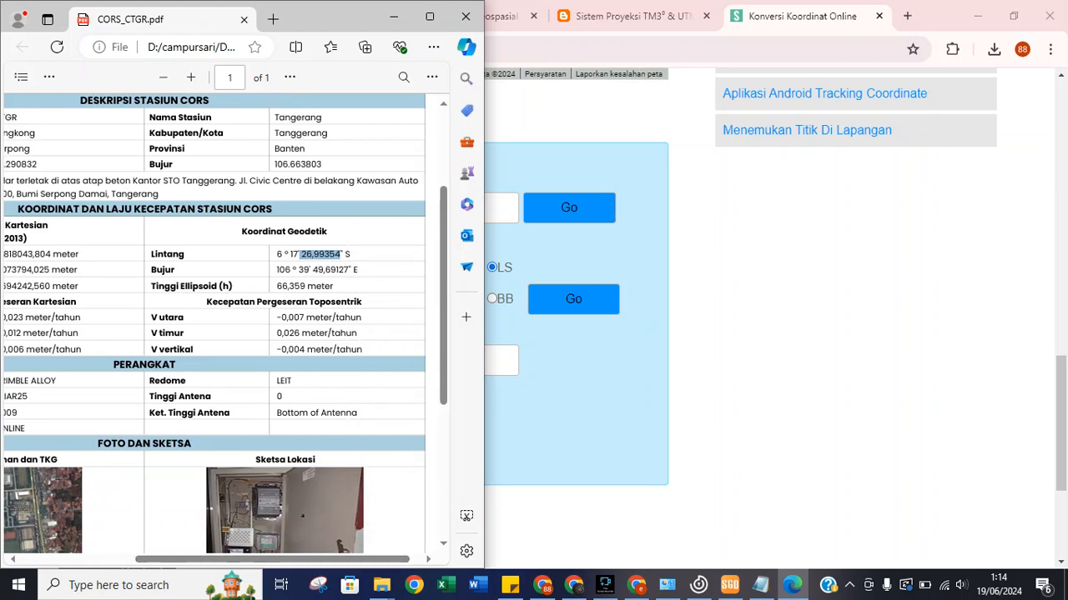
{"action": "left_click_drag", "start_coordinate": [313, 270], "coordinate": [349, 270]}
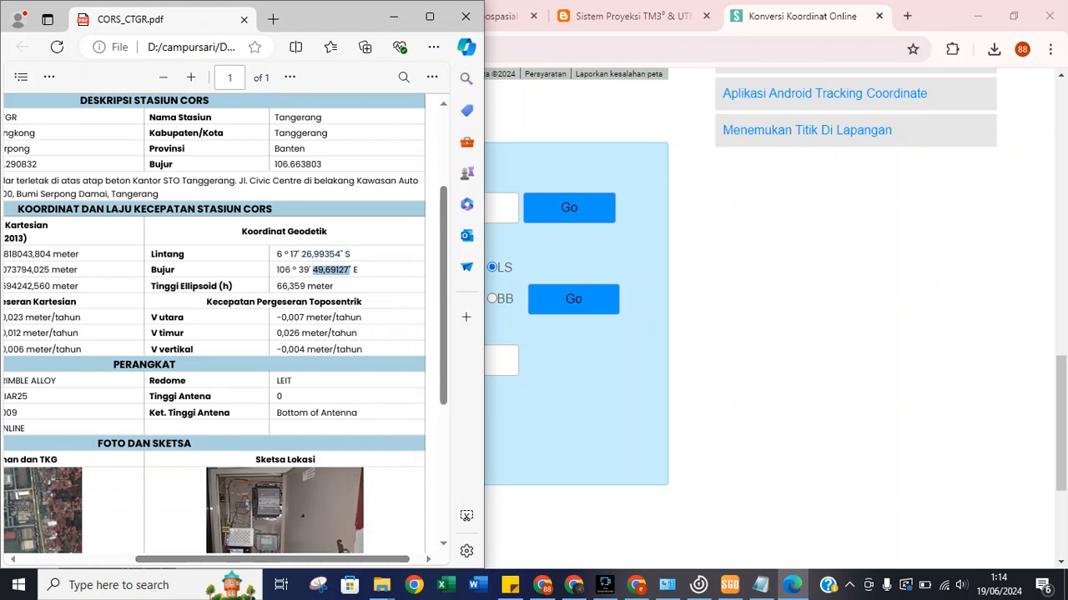
{"action": "right_click", "coordinate": [343, 272]}
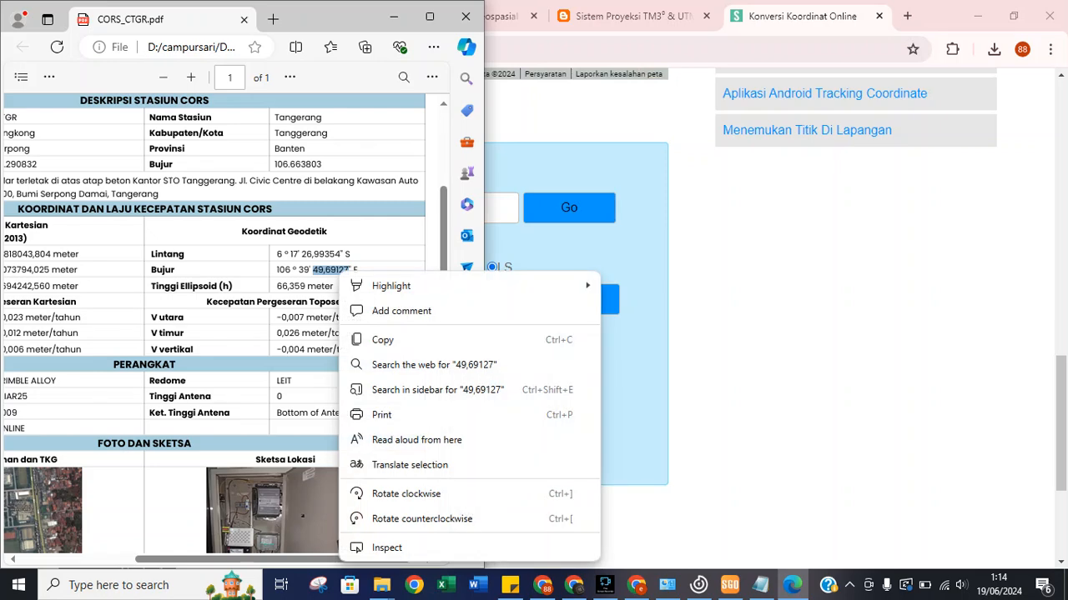
{"action": "left_click", "coordinate": [367, 340]}
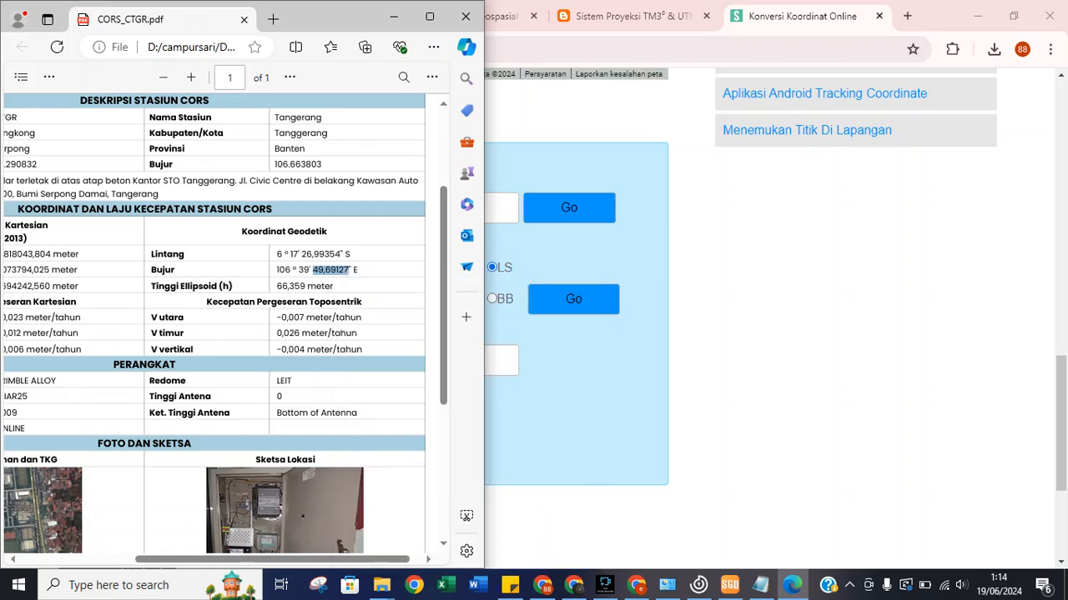
{"action": "key", "text": "alt+Tab"}
{"action": "left_click", "coordinate": [145, 300]}
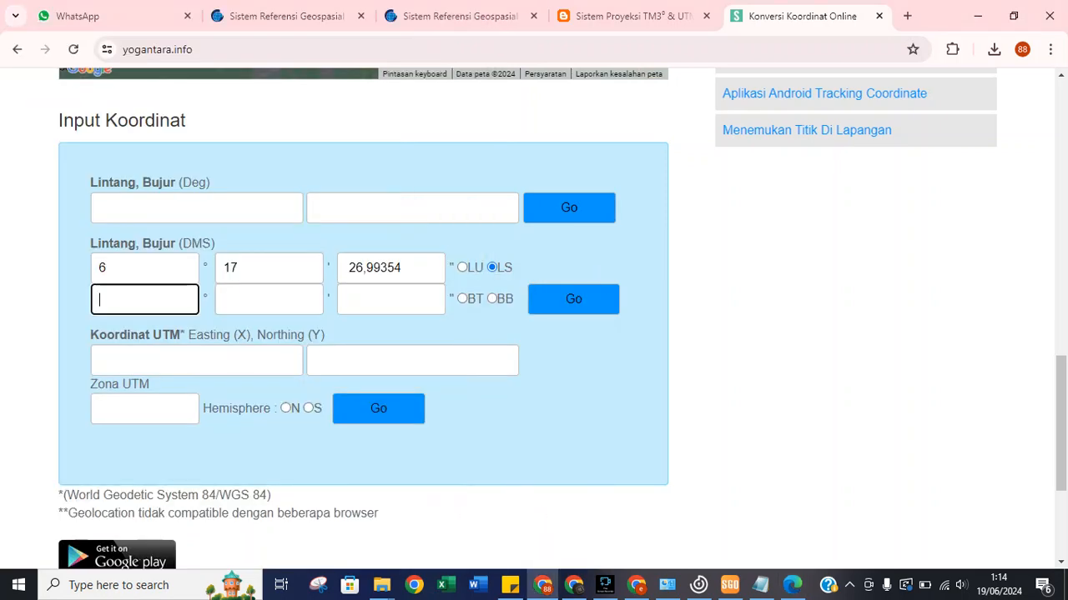
{"action": "type", "text": "106"}
{"action": "type", "text": "39"}
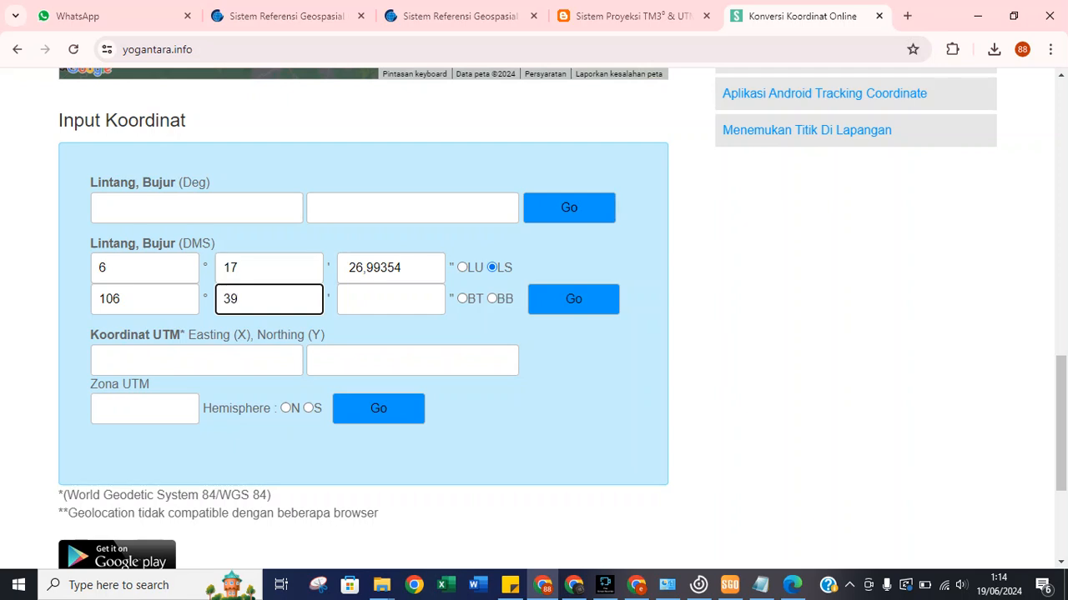
{"action": "key", "text": "Tab"}
{"action": "key", "text": "ctrl+v"}
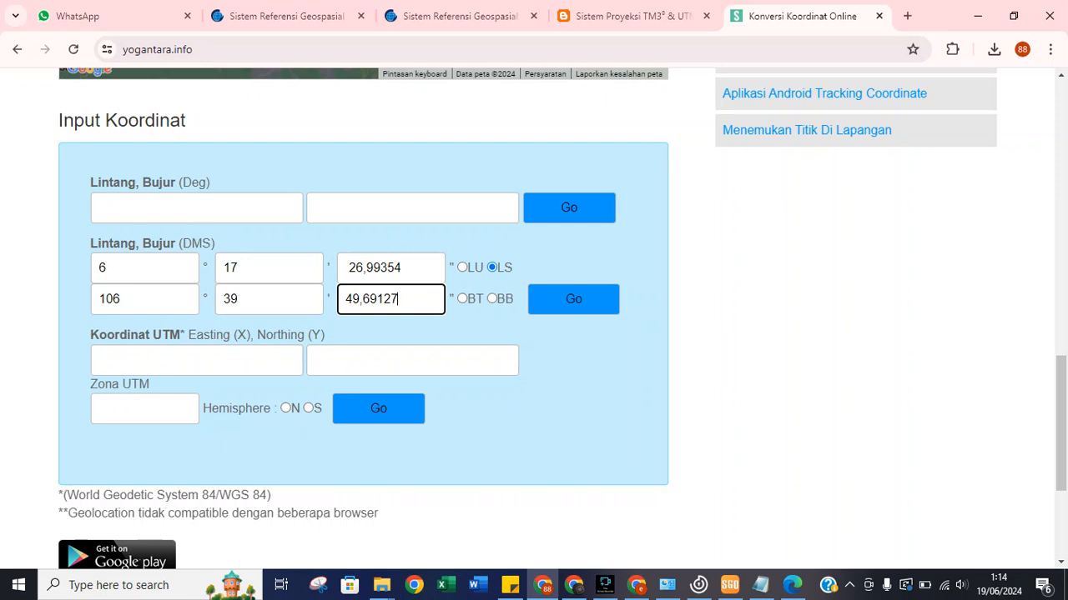
{"action": "key", "text": "Tab"}
{"action": "key", "text": "space"}
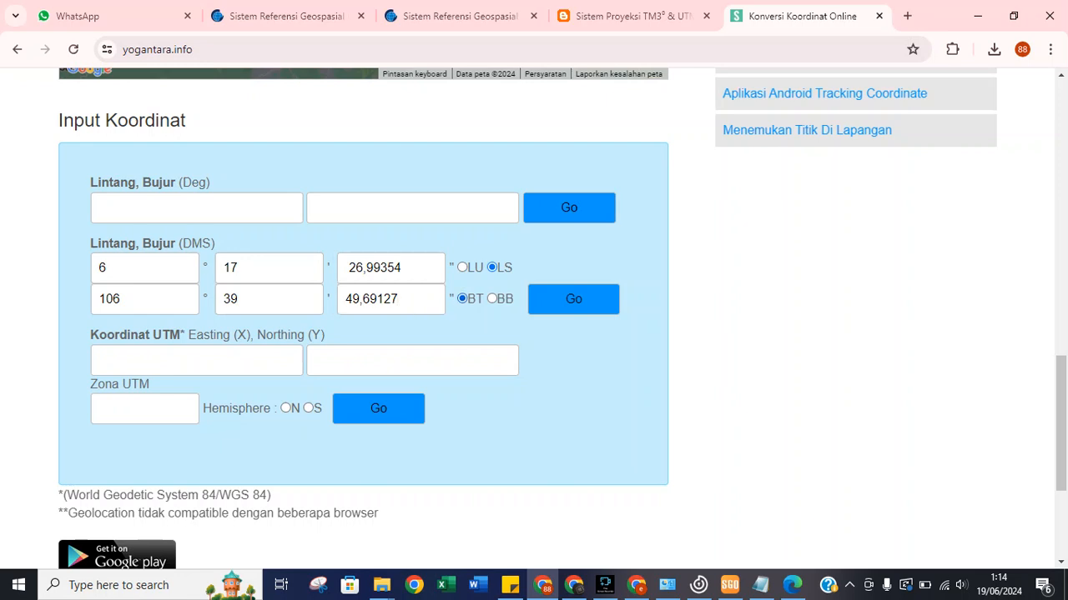
Run the DMS conversion and dismiss the invalid longitude warning.
{"action": "left_click", "coordinate": [792, 585]}
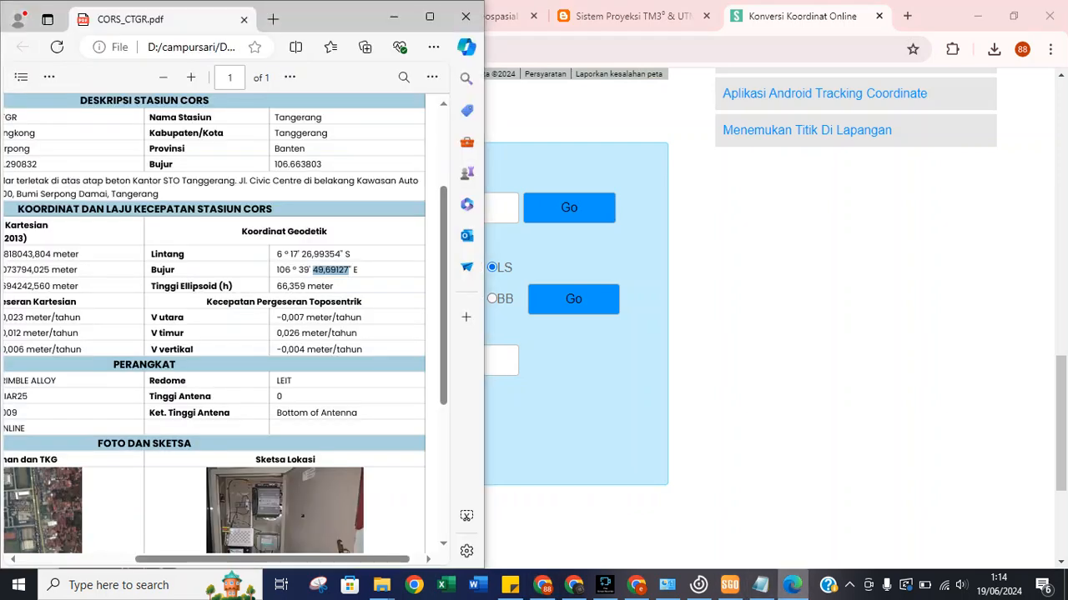
{"action": "left_click", "coordinate": [791, 585]}
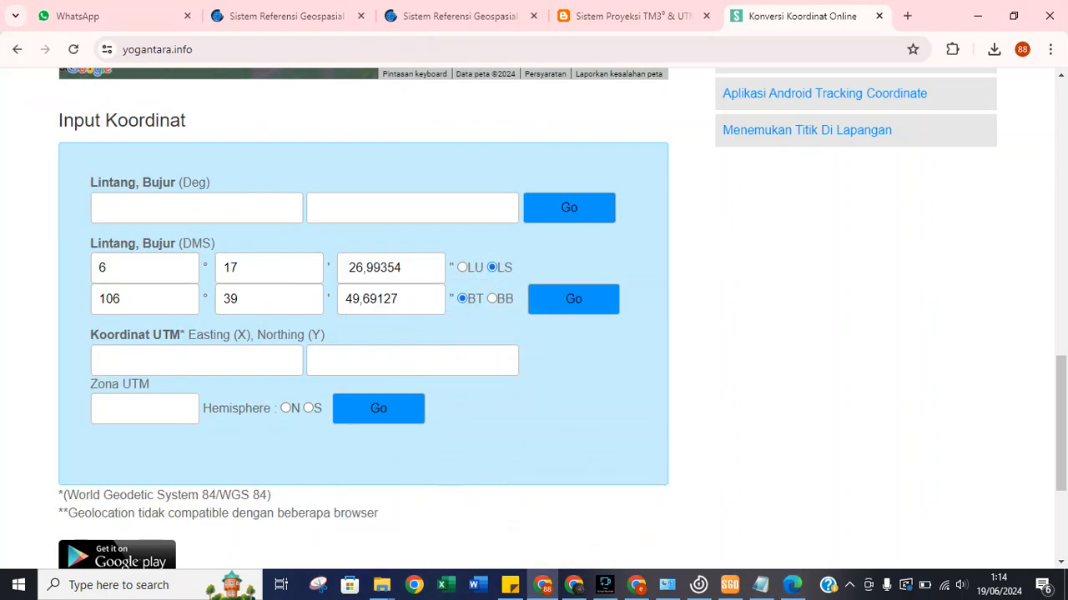
{"action": "left_click", "coordinate": [573, 298]}
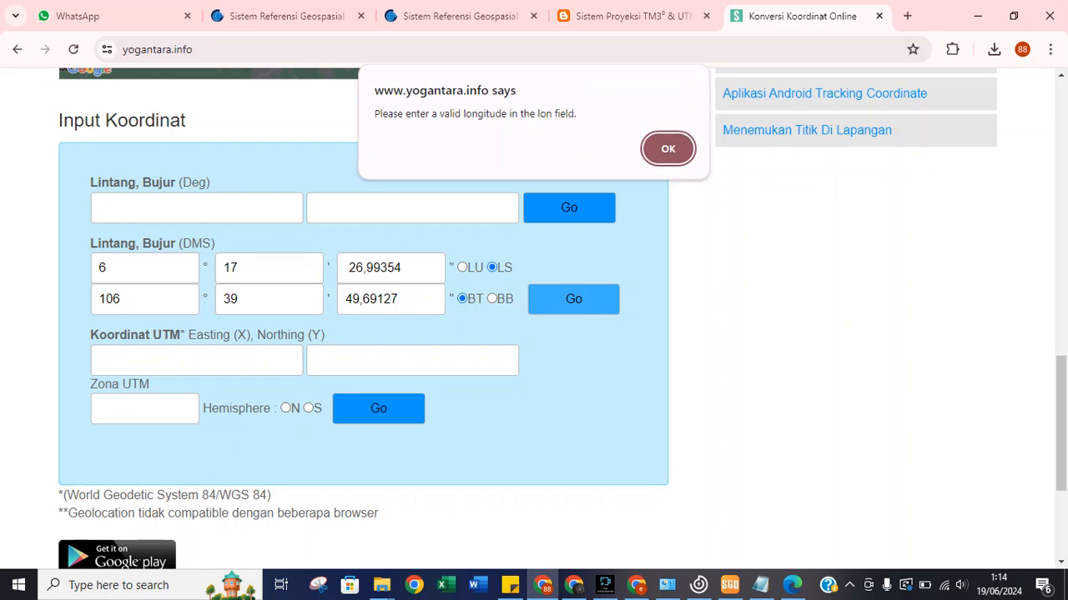
{"action": "key", "text": "Return"}
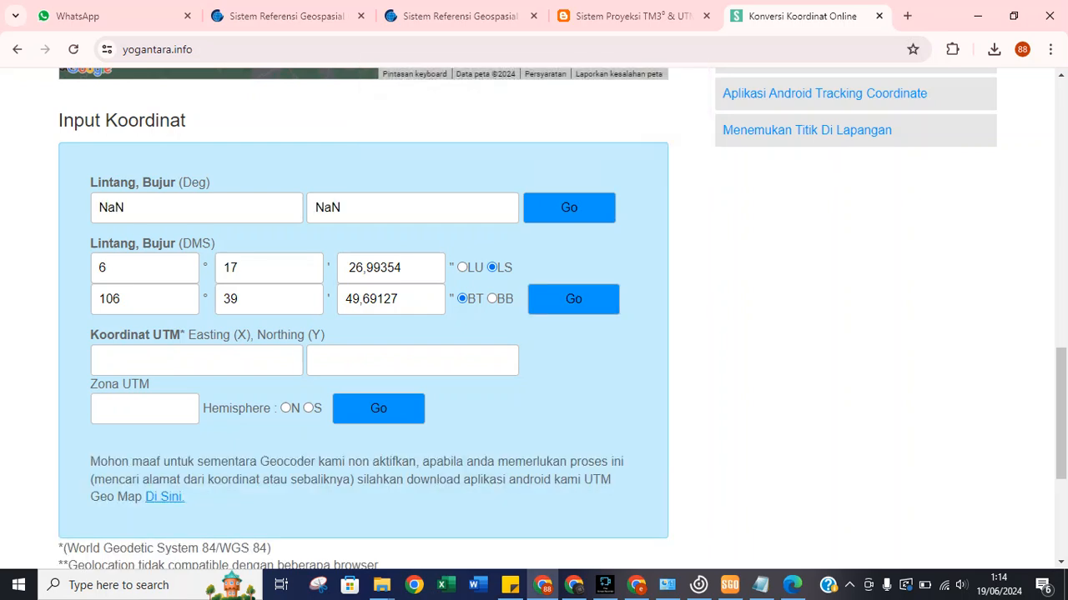
Enter UTM zone 48.2 with southern hemisphere, run the UTM conversion and dismiss the easting warning.
{"action": "left_click", "coordinate": [144, 409]}
{"action": "type", "text": "4"}
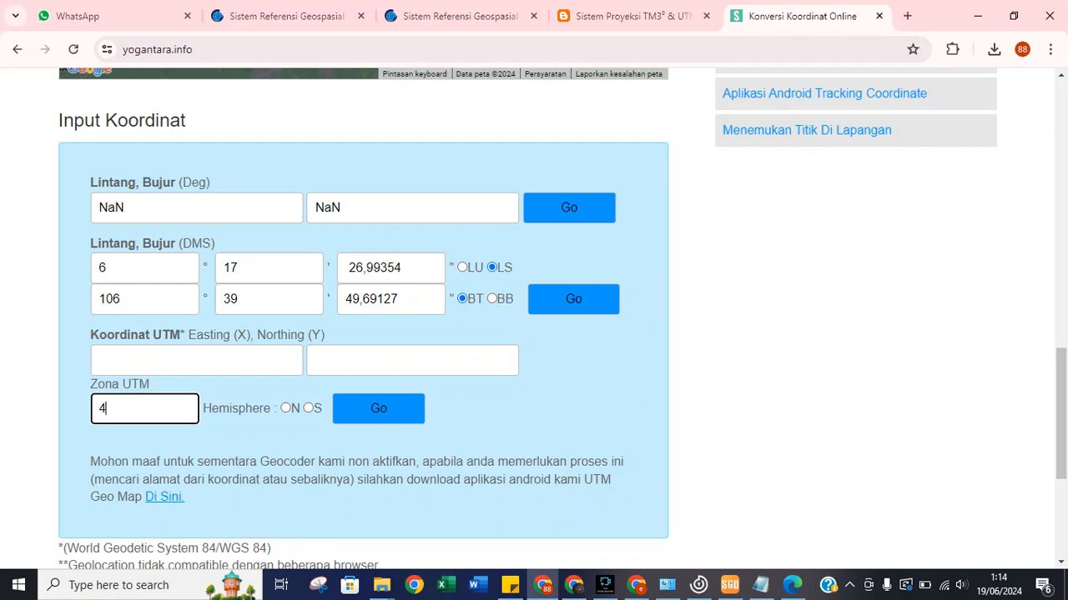
{"action": "type", "text": "8.2"}
{"action": "left_click", "coordinate": [318, 409]}
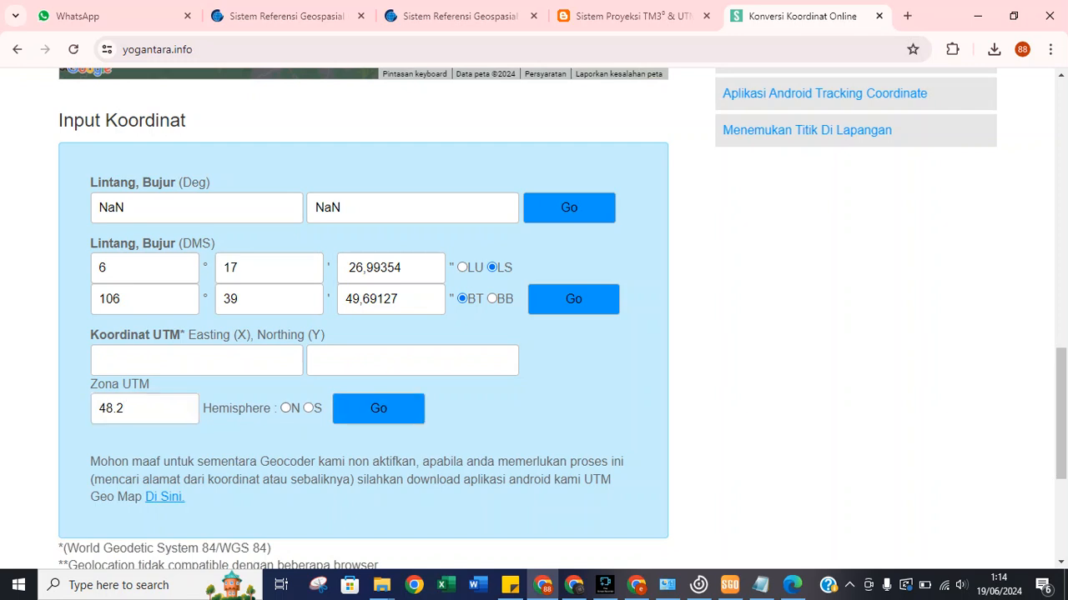
{"action": "left_click", "coordinate": [309, 409]}
{"action": "left_click", "coordinate": [378, 408]}
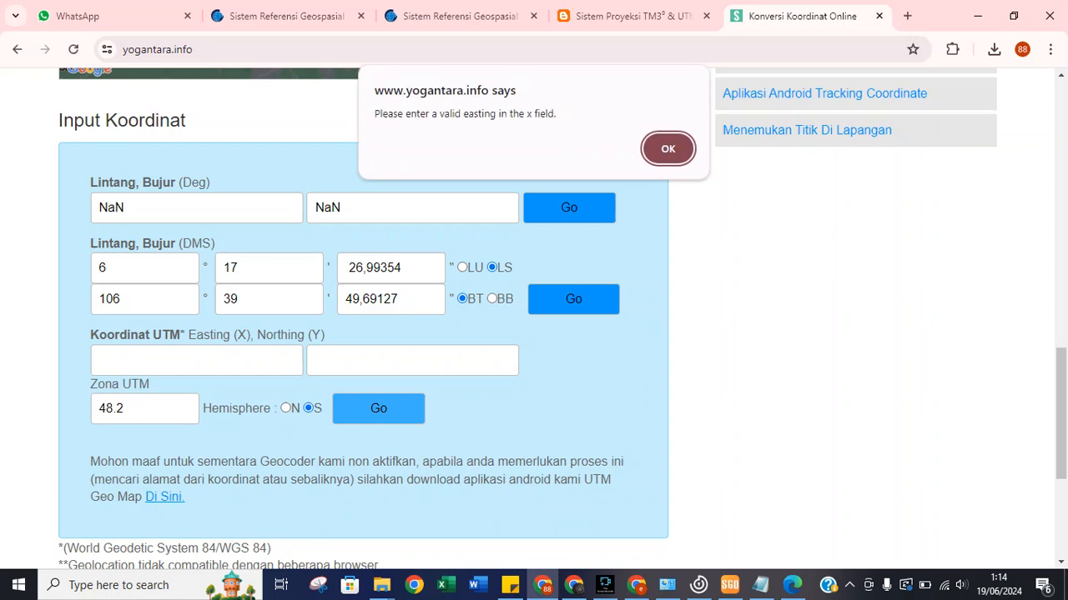
{"action": "left_click", "coordinate": [667, 149]}
Clear the NaN decimal values, retry the DMS conversion, dismiss the warnings and reload the page.
{"action": "left_click", "coordinate": [573, 299]}
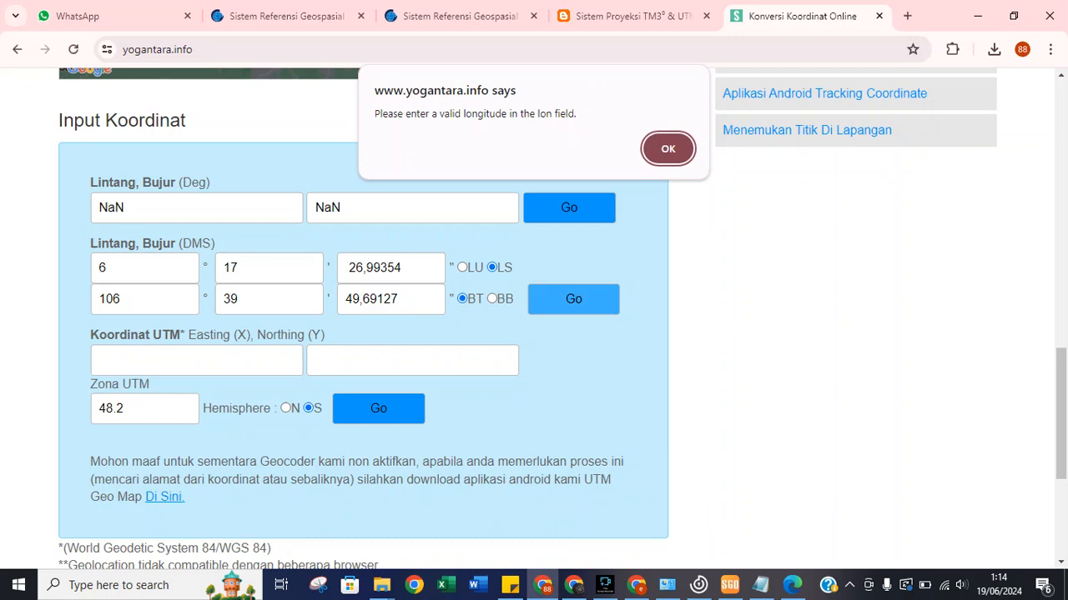
{"action": "key", "text": "Return"}
{"action": "key", "text": "BackSpace"}
{"action": "key", "text": "shift+Tab"}
{"action": "key", "text": "BackSpace"}
{"action": "left_click", "coordinate": [572, 299]}
{"action": "key", "text": "Return"}
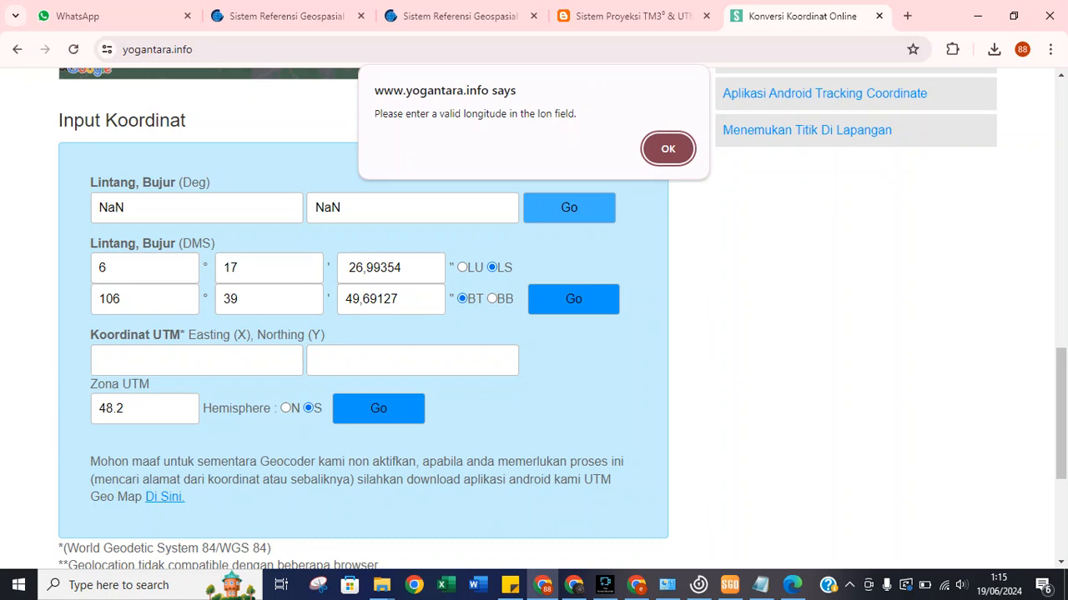
{"action": "key", "text": "Return"}
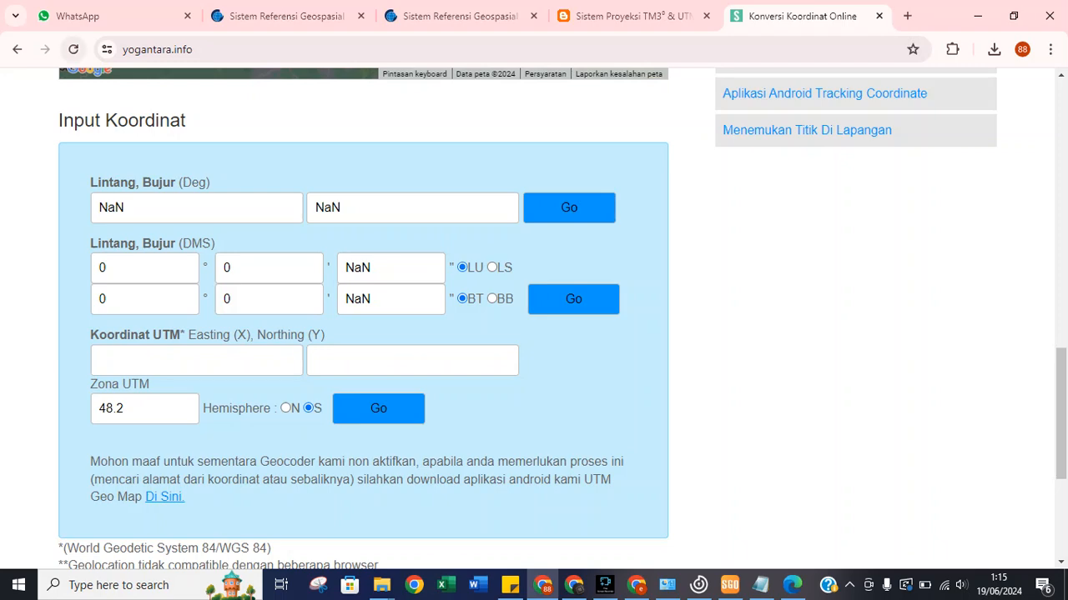
{"action": "left_click", "coordinate": [73, 50]}
Enter latitude 6° 17' and longitude degrees 106 in the reloaded converter form.
{"action": "scroll", "coordinate": [362, 300], "scroll_direction": "up", "scroll_amount": 1}
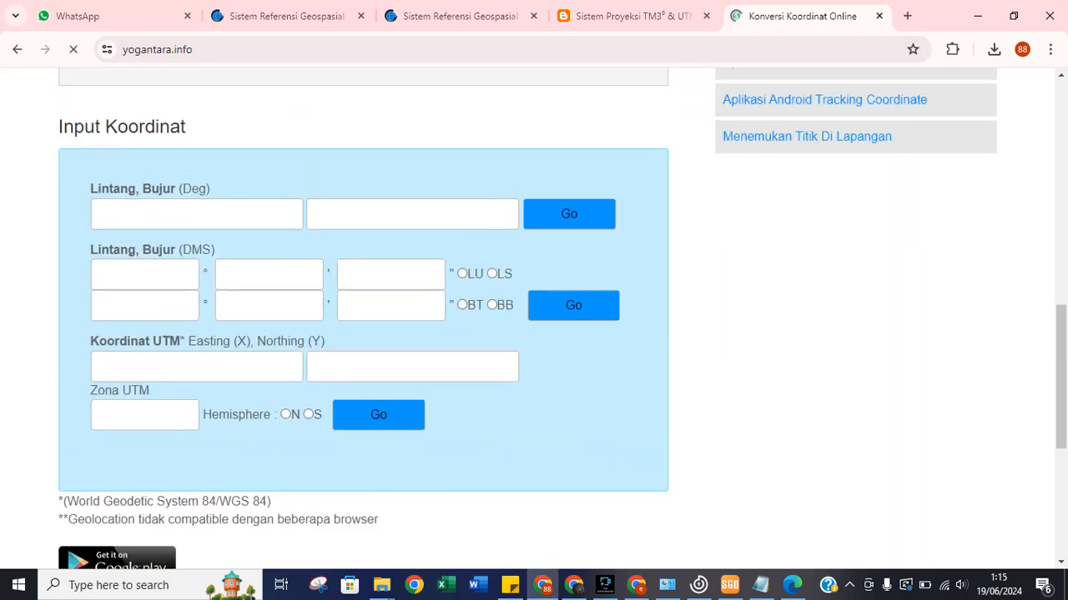
{"action": "left_click", "coordinate": [144, 275]}
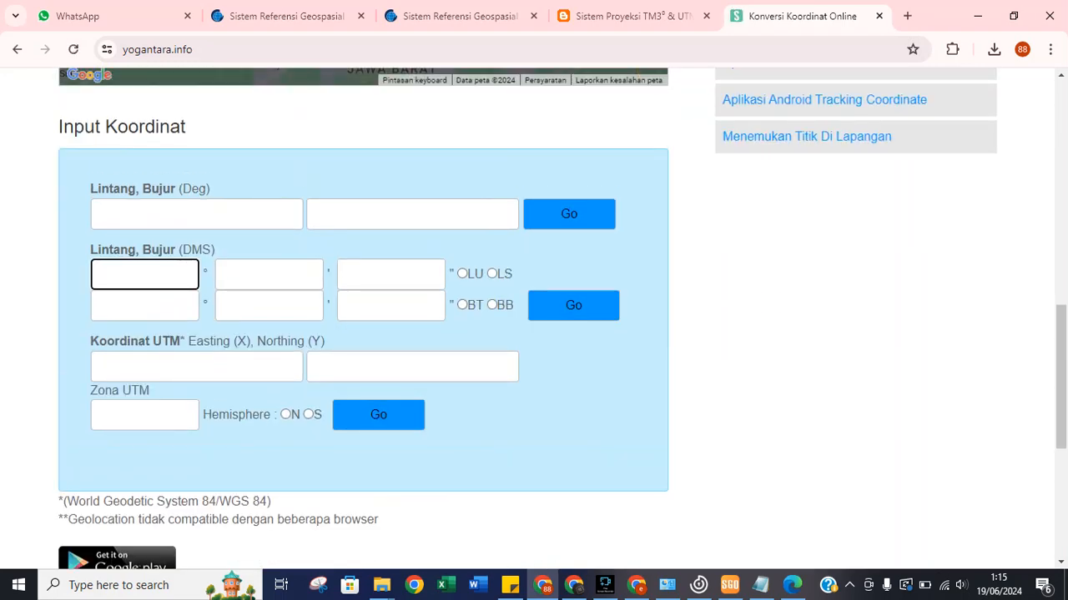
{"action": "type", "text": "6"}
{"action": "key", "text": "Tab"}
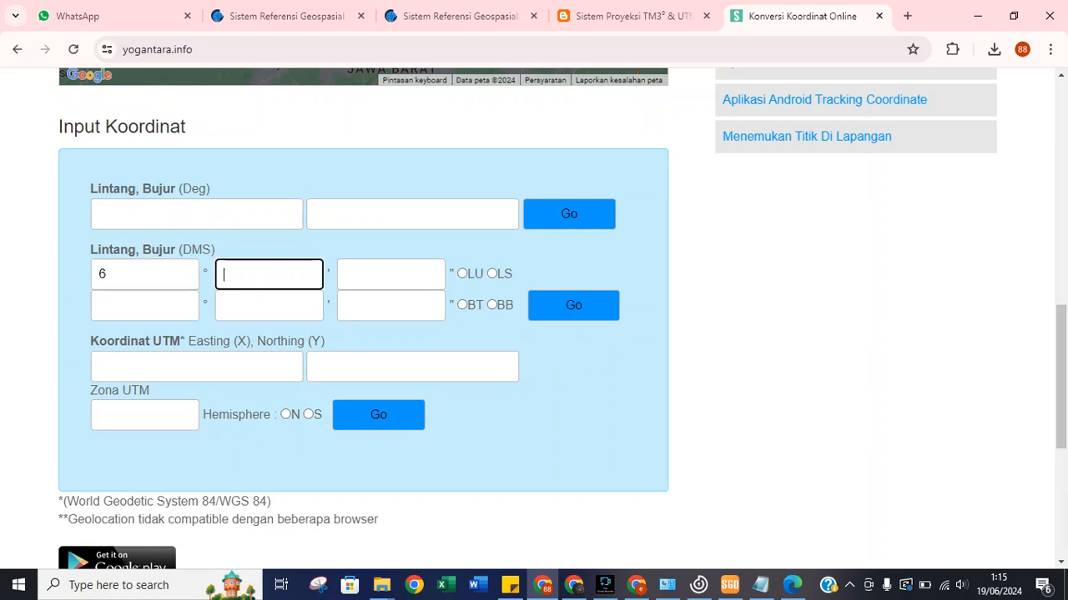
{"action": "type", "text": "17"}
{"action": "key", "text": "Tab"}
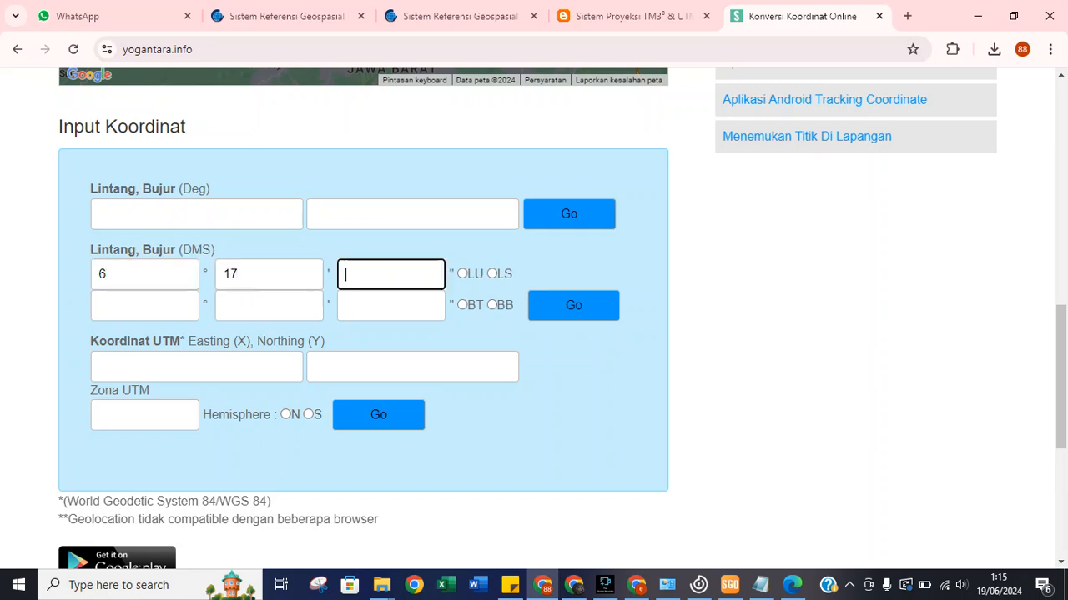
{"action": "left_click", "coordinate": [144, 306]}
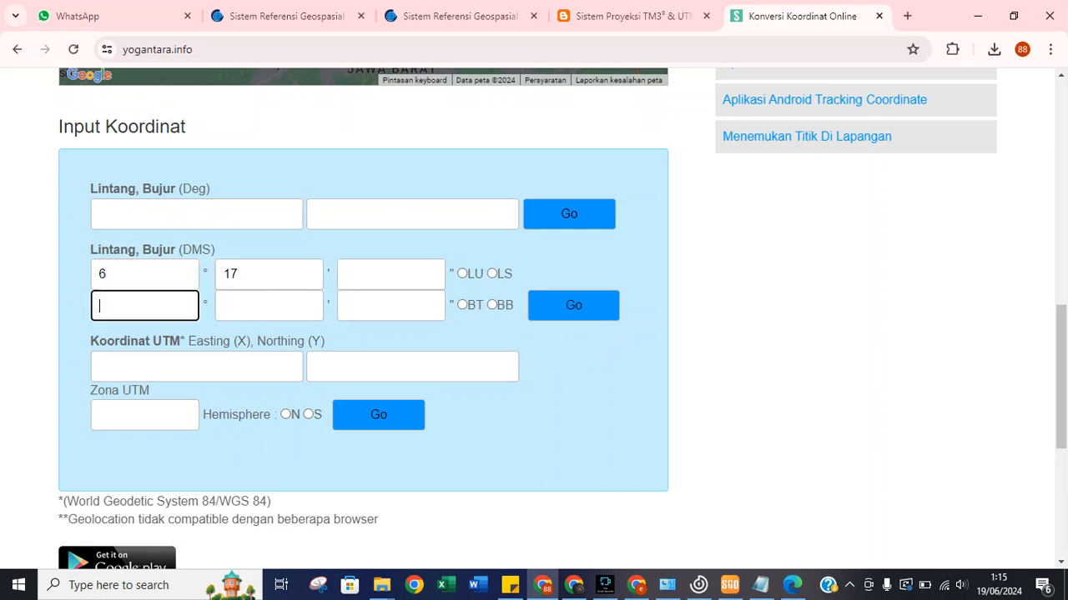
{"action": "type", "text": "106"}
Fill longitude minutes 39 and paste the seconds 49,69127 copied from the CORS_CTGR PDF.
{"action": "key", "text": "alt+Tab"}
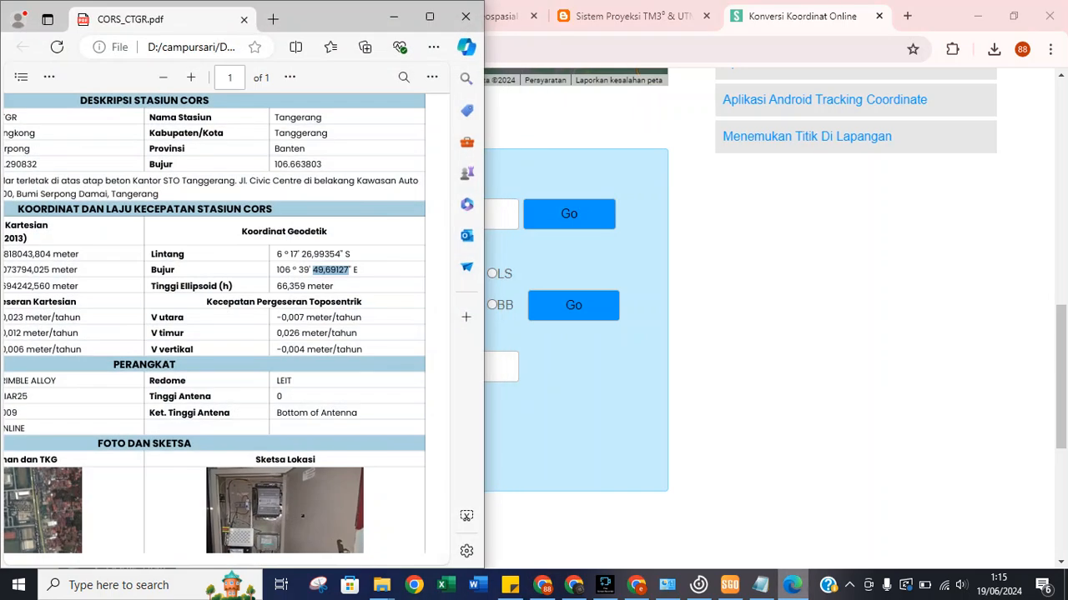
{"action": "right_click", "coordinate": [327, 270]}
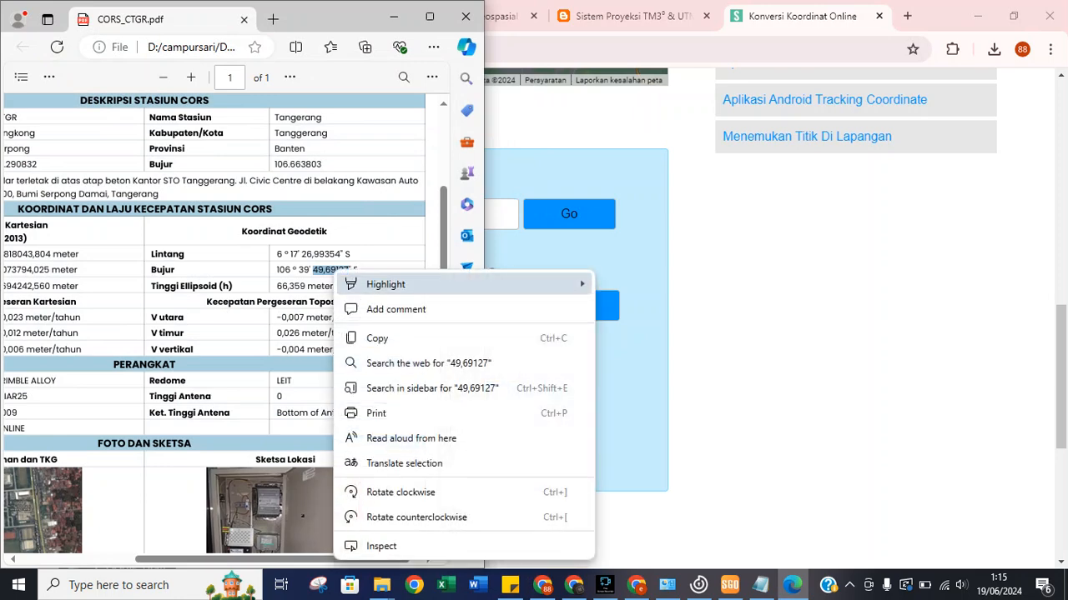
{"action": "left_click", "coordinate": [375, 337]}
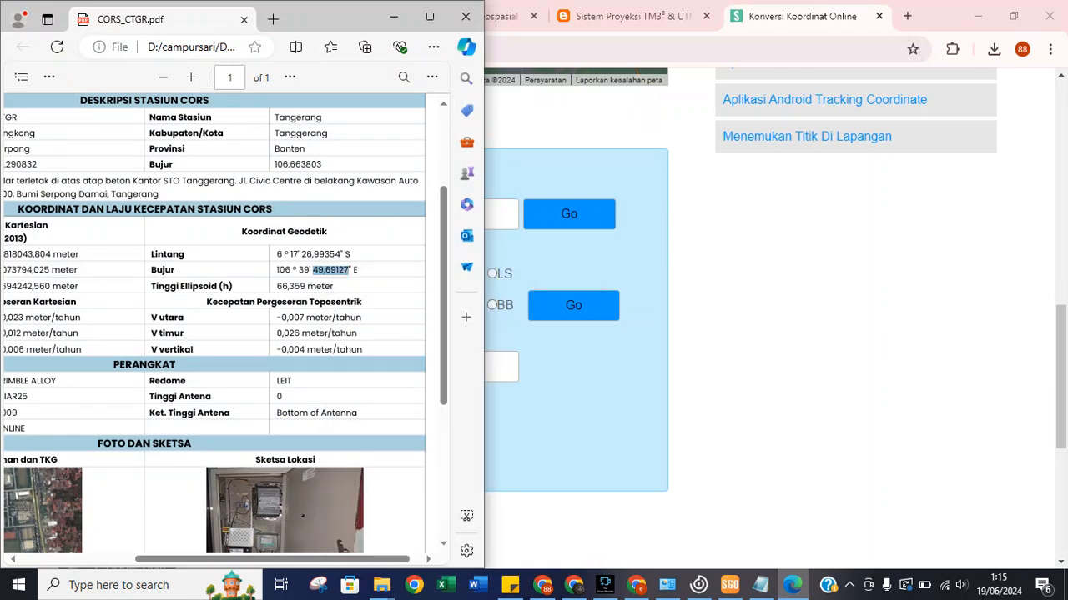
{"action": "key", "text": "alt+Tab"}
{"action": "left_click", "coordinate": [269, 306]}
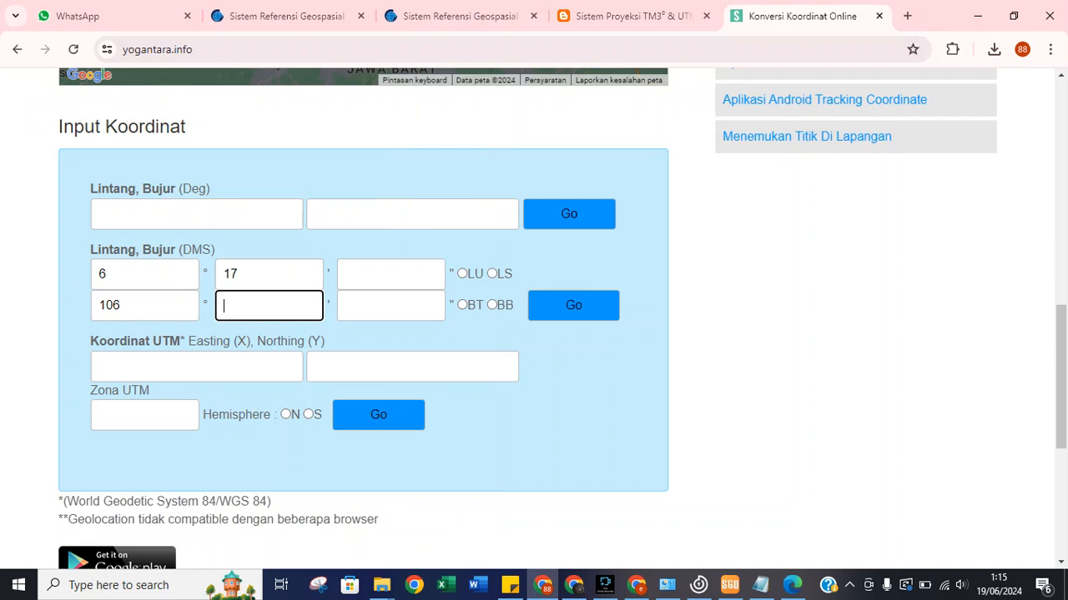
{"action": "type", "text": "39"}
{"action": "key", "text": "Tab"}
{"action": "right_click", "coordinate": [364, 303]}
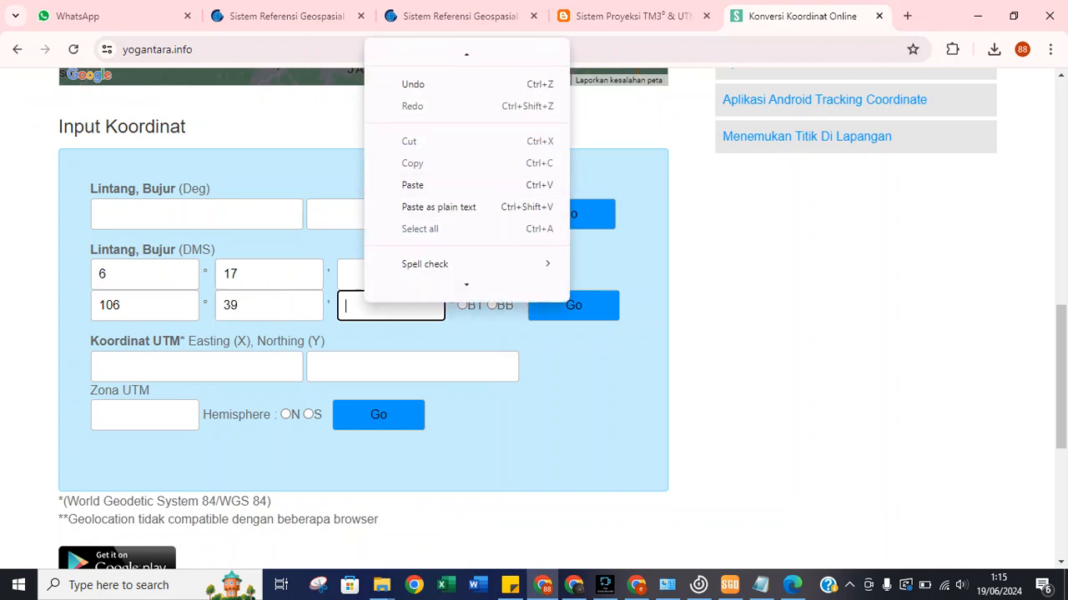
{"action": "left_click", "coordinate": [425, 185]}
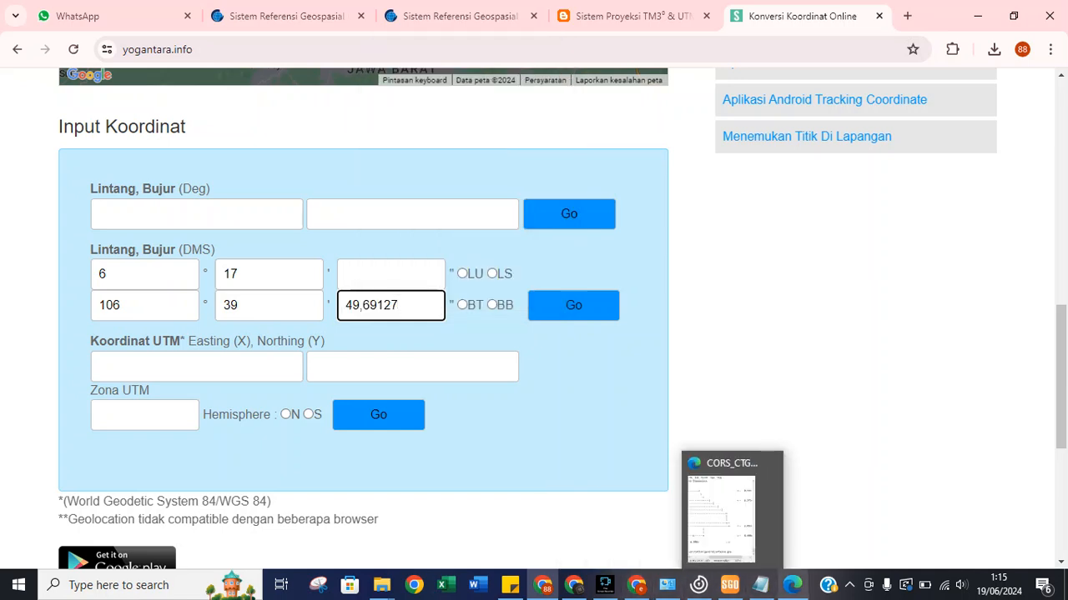
Paste latitude seconds 26,99354 from the PDF, change the commas to periods, and mark latitude south.
{"action": "left_click", "coordinate": [792, 584]}
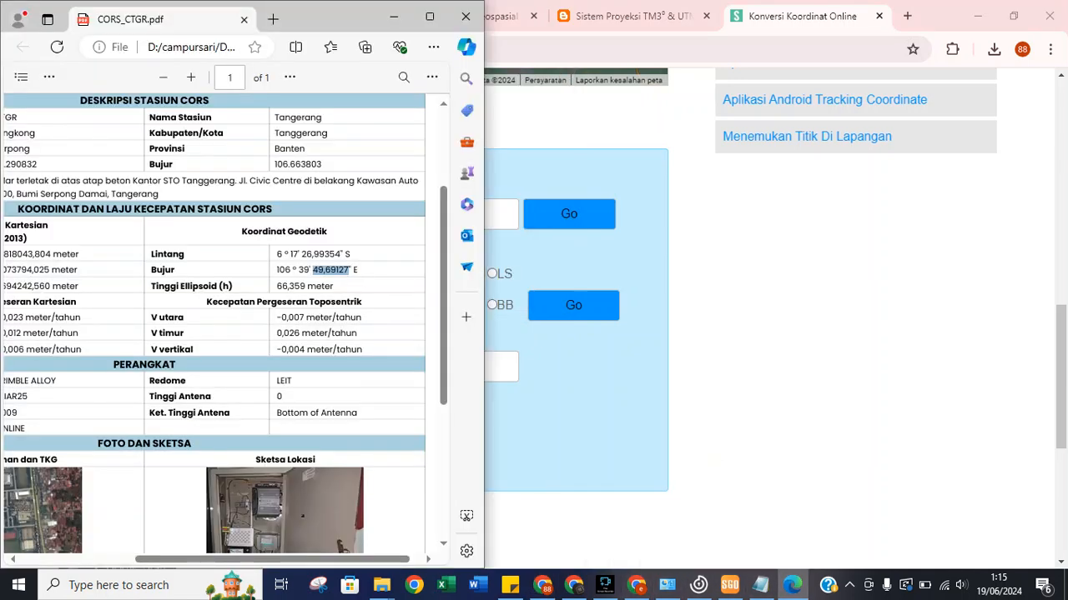
{"action": "left_click_drag", "start_coordinate": [302, 254], "coordinate": [341, 253]}
{"action": "right_click", "coordinate": [334, 255]}
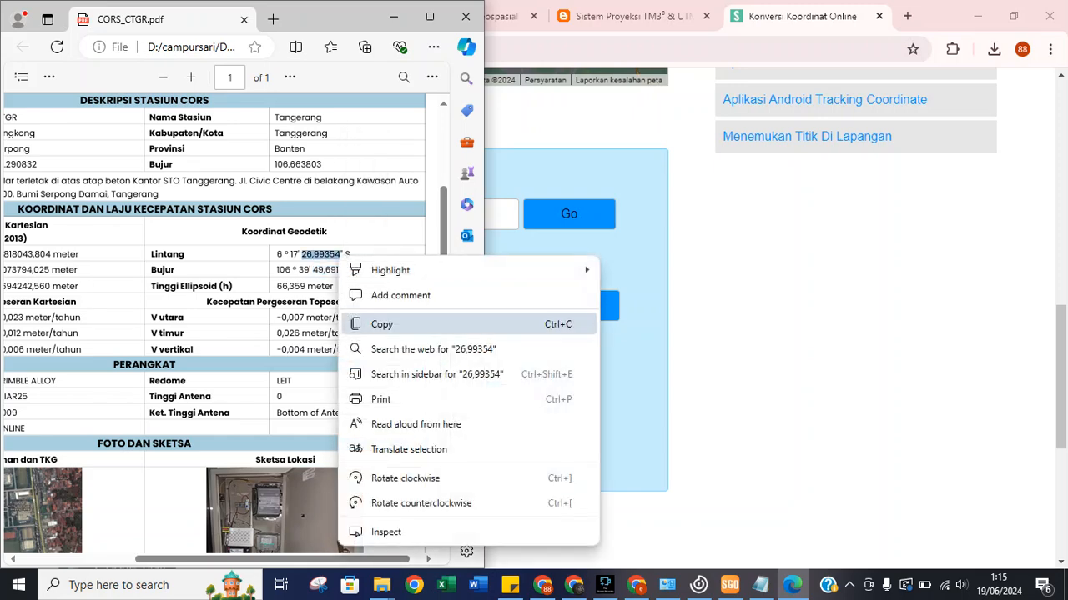
{"action": "left_click", "coordinate": [367, 324]}
{"action": "key", "text": "alt+Tab"}
{"action": "left_click", "coordinate": [371, 275]}
{"action": "right_click", "coordinate": [371, 277]}
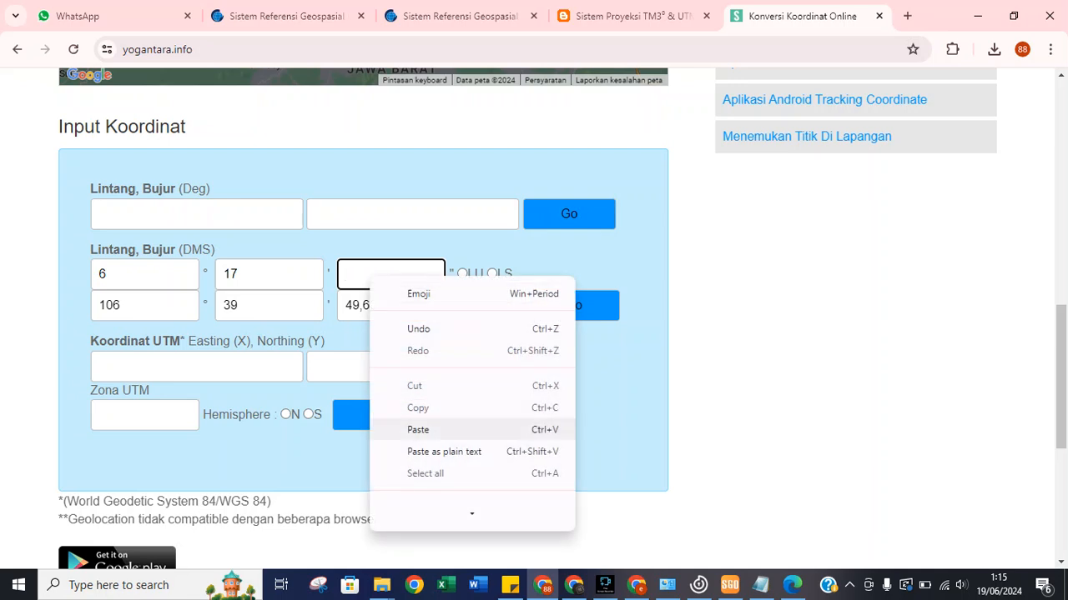
{"action": "left_click", "coordinate": [417, 429]}
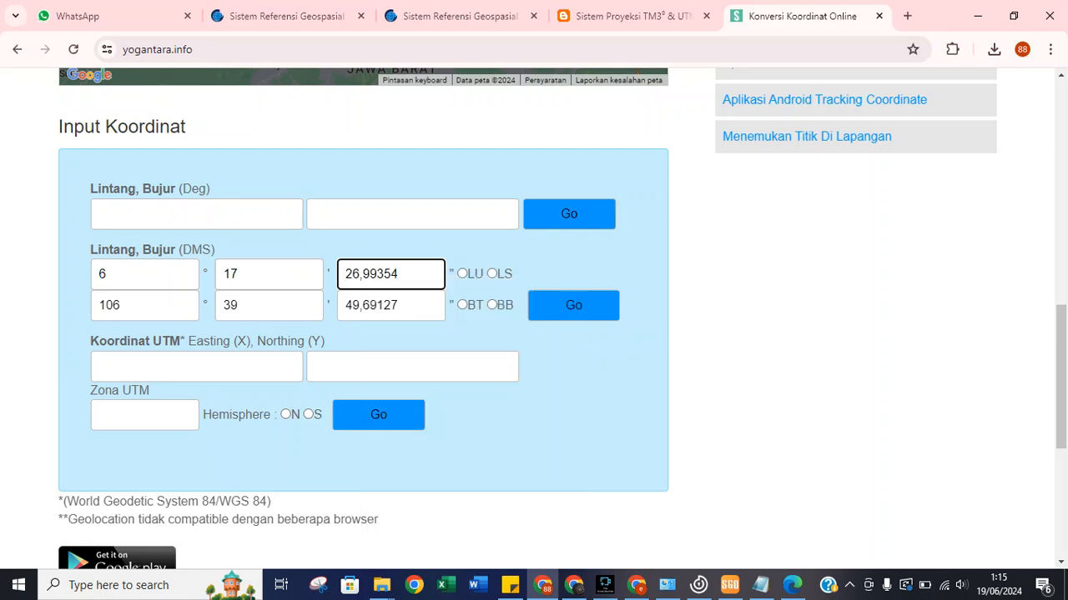
{"action": "key", "text": "BackSpace"}
{"action": "type", "text": "."}
{"action": "left_click", "coordinate": [362, 305]}
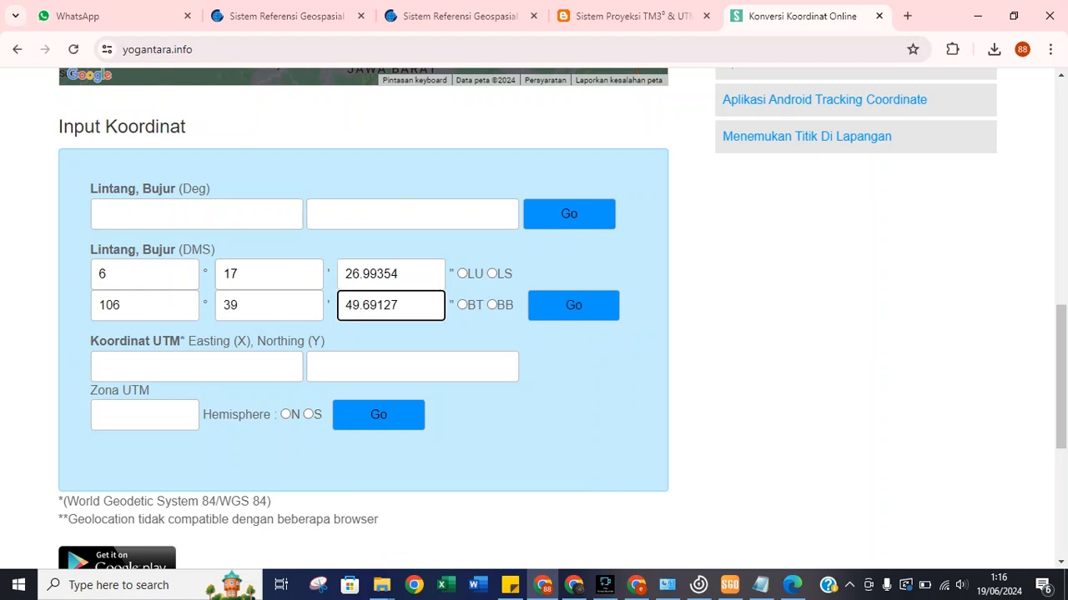
{"action": "left_click", "coordinate": [492, 274]}
Mark longitude east and convert CTGR to UTM 684057.629 E, 9304353.217 N, zone 48 S.
{"action": "left_click", "coordinate": [462, 306]}
{"action": "left_click", "coordinate": [573, 305]}
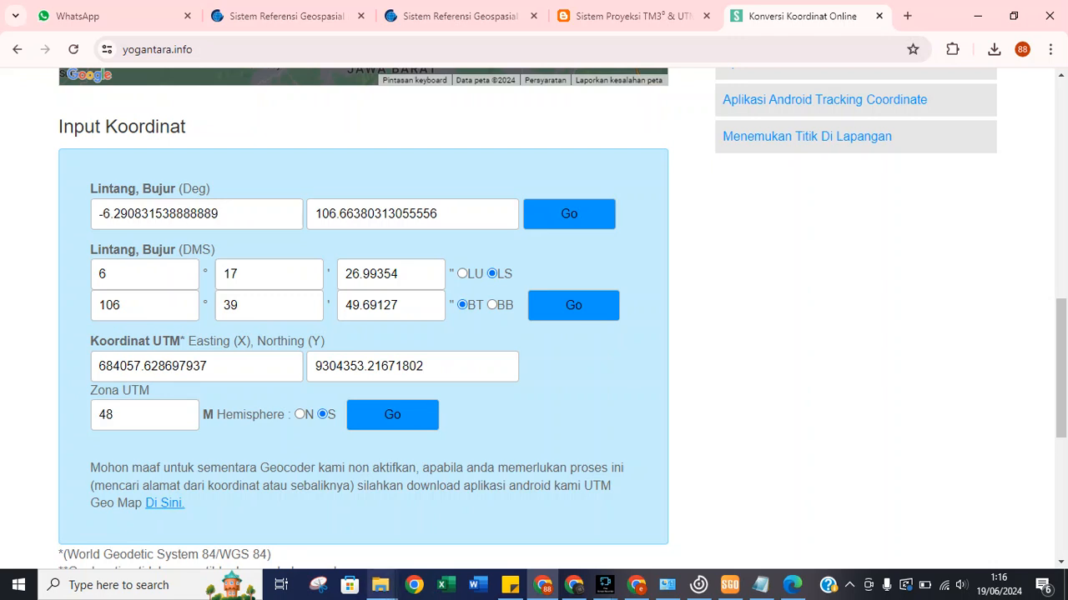
{"action": "mouse_move", "coordinate": [543, 585]}
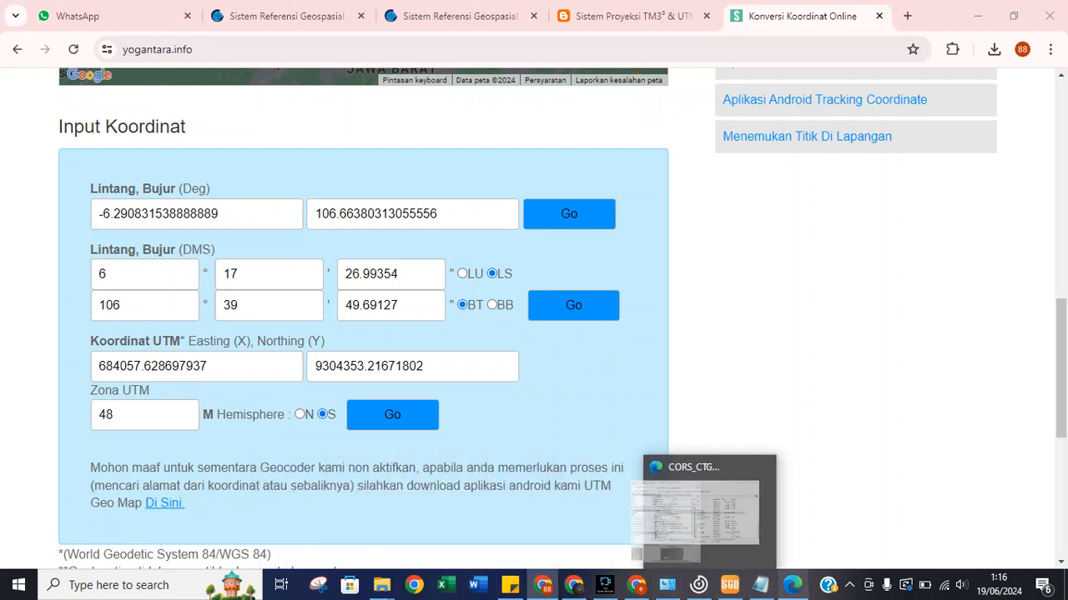
{"action": "left_click", "coordinate": [728, 584]}
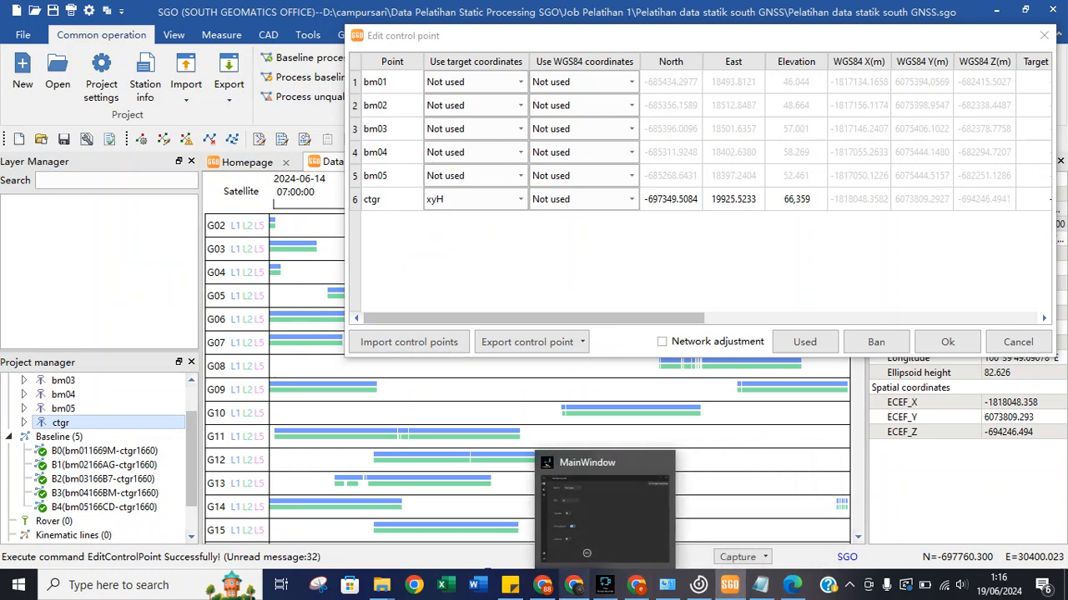
Compare the converter result with SGO's ctgr row, going Back to dismiss the ad overlay.
{"action": "mouse_move", "coordinate": [543, 585]}
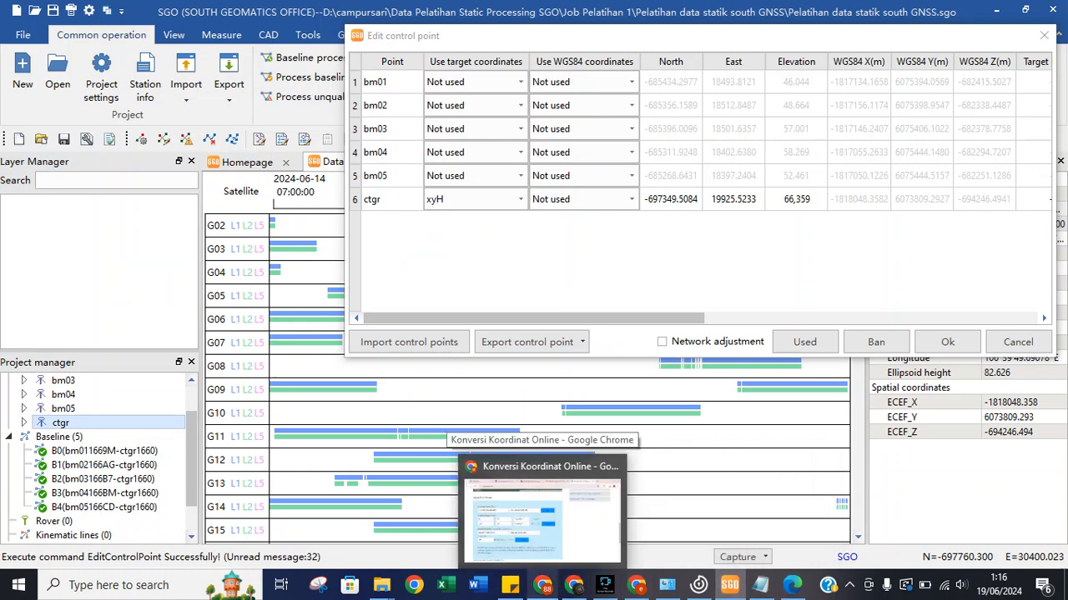
{"action": "left_click", "coordinate": [542, 511]}
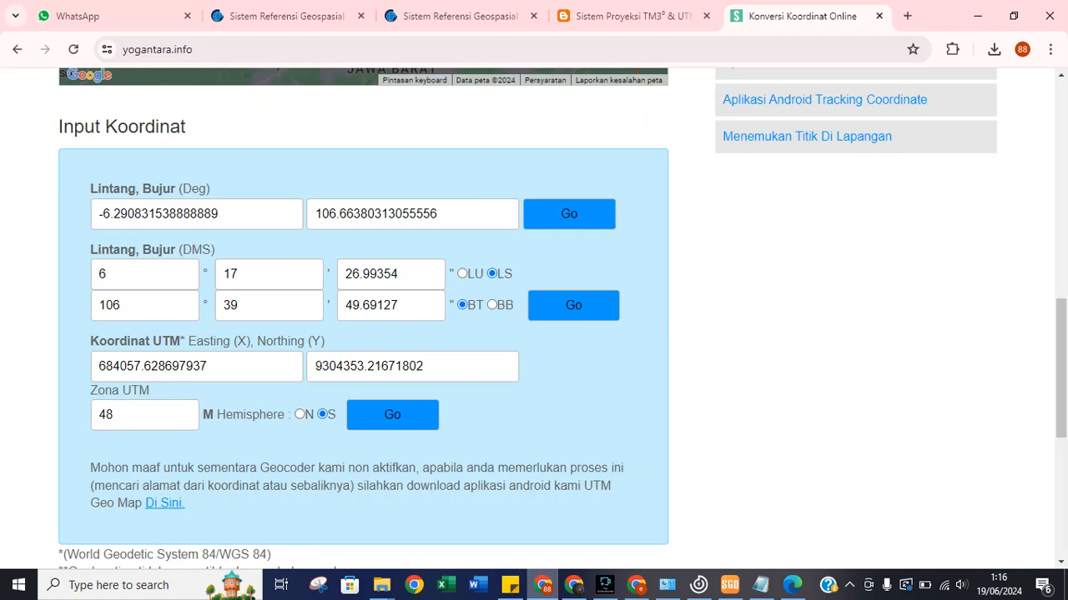
{"action": "key", "text": "alt+Tab"}
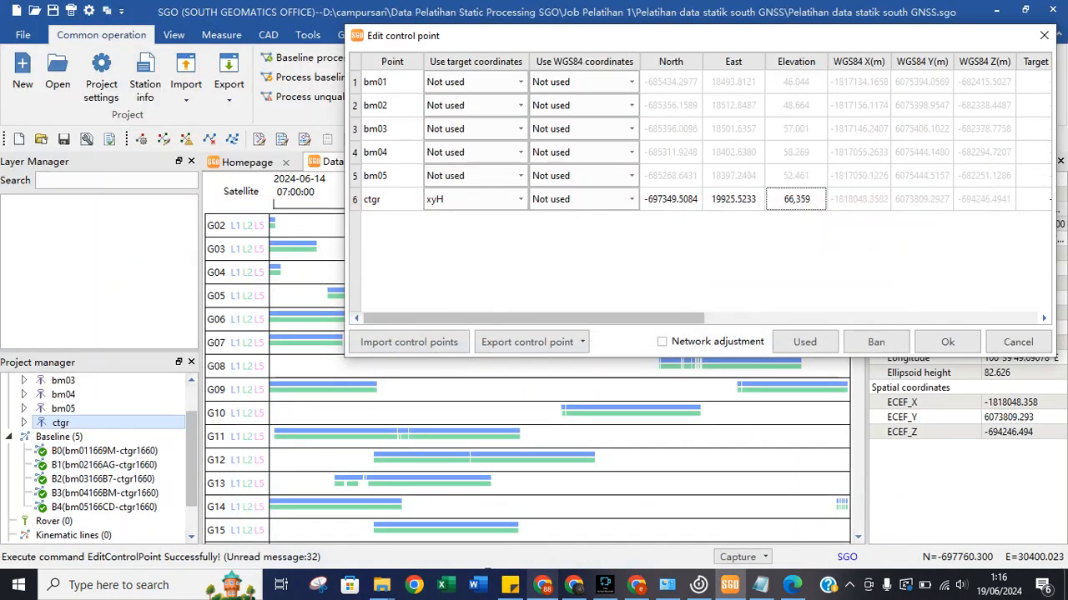
{"action": "key", "text": "alt+Tab"}
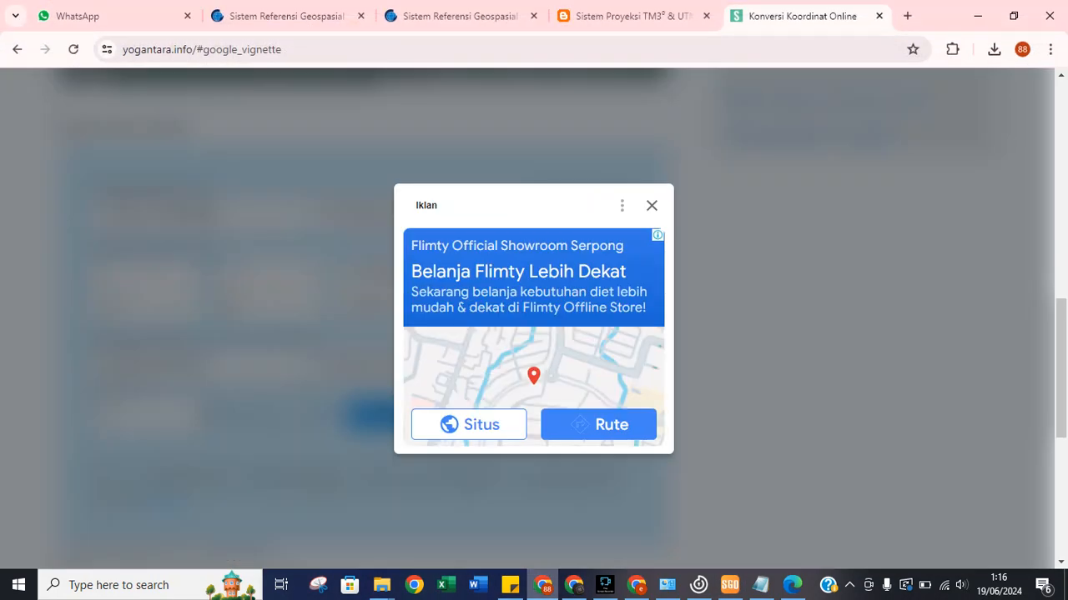
{"action": "key", "text": "alt+Tab"}
{"action": "key", "text": "alt+Tab"}
{"action": "key", "text": "alt+Left"}
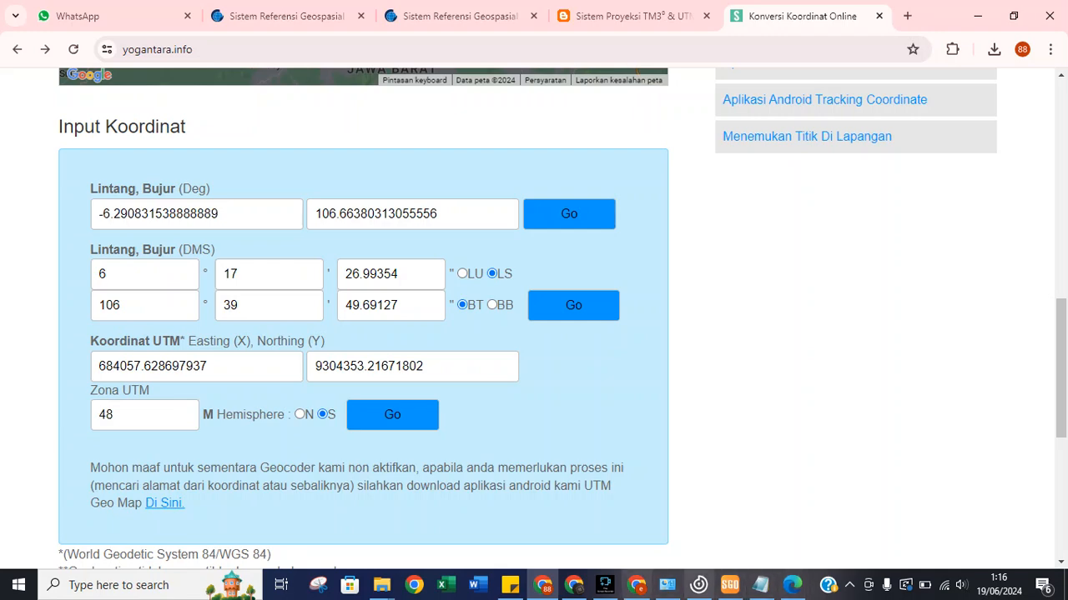
{"action": "key", "text": "alt+Tab"}
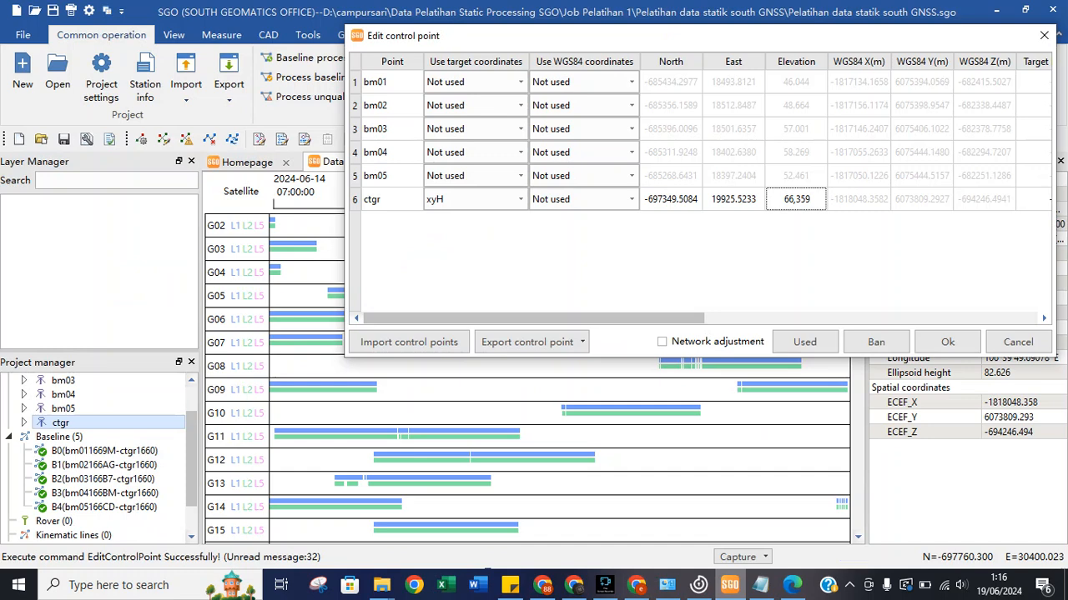
{"action": "key", "text": "alt+Tab"}
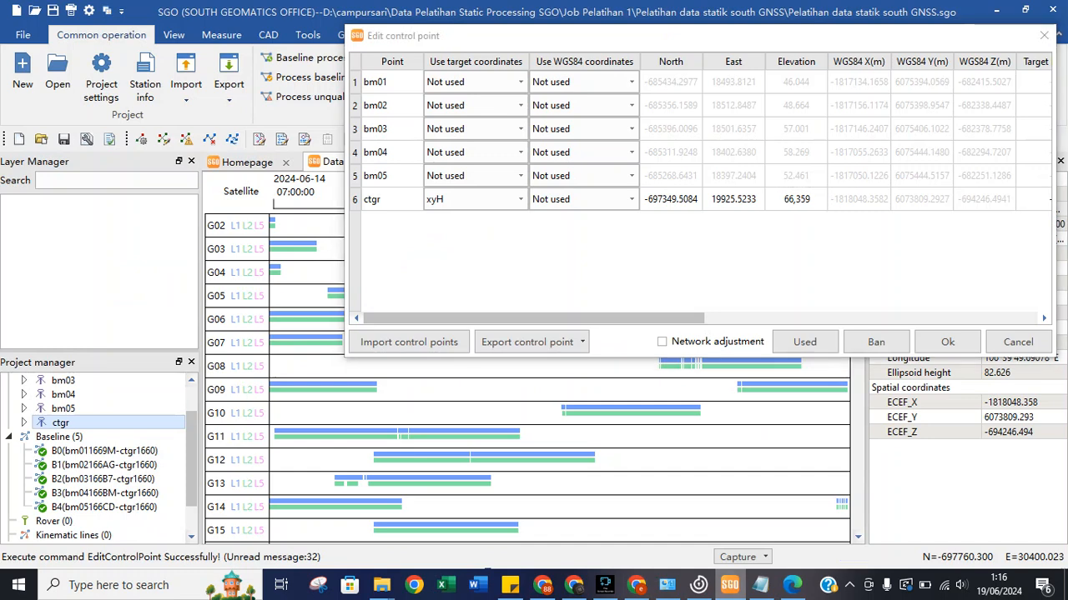
Check the CORS_CTGR PDF and converter again, ending on SGO's Edit control point dialog.
{"action": "left_click", "coordinate": [791, 585]}
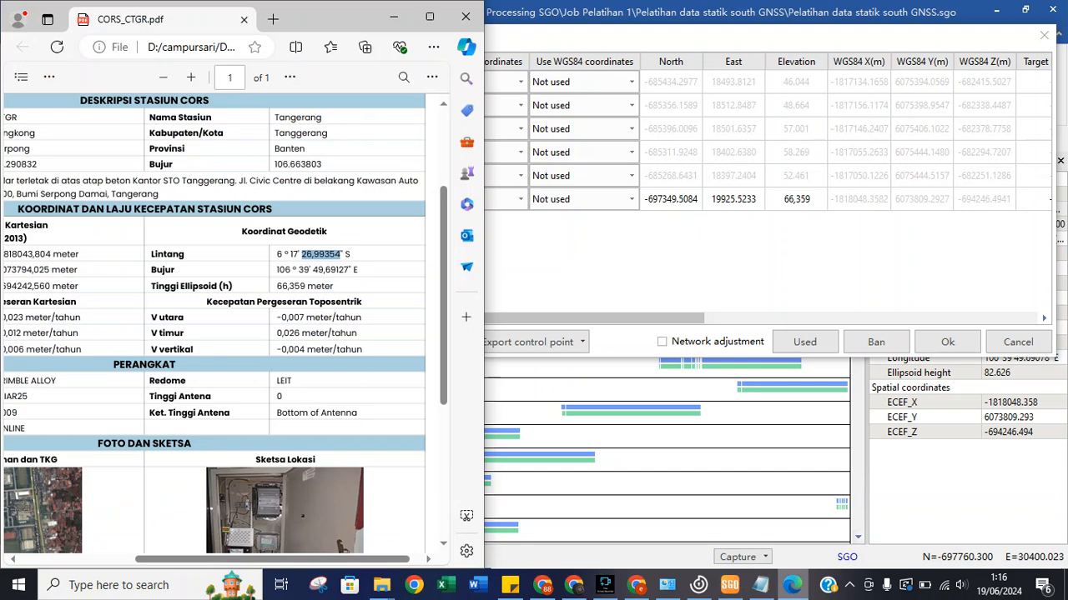
{"action": "left_click", "coordinate": [729, 584]}
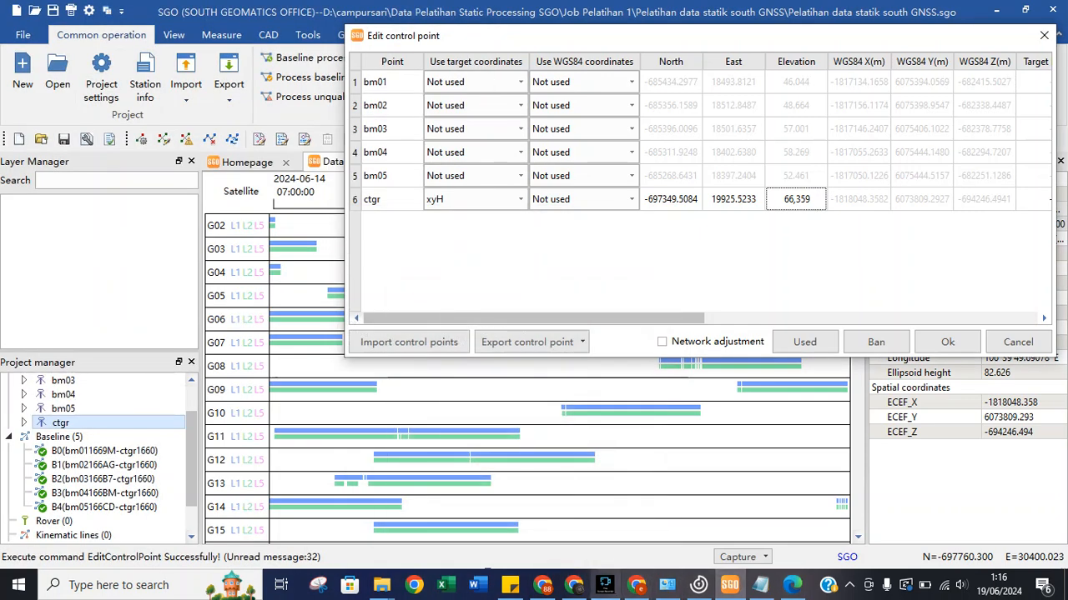
{"action": "left_click", "coordinate": [542, 585]}
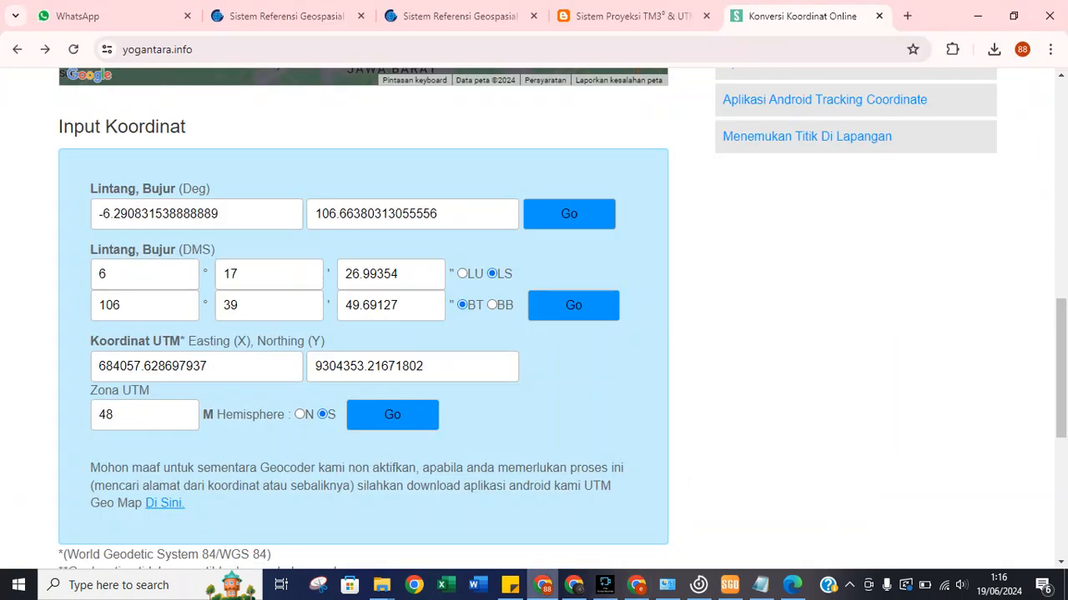
{"action": "key", "text": "alt+Tab"}
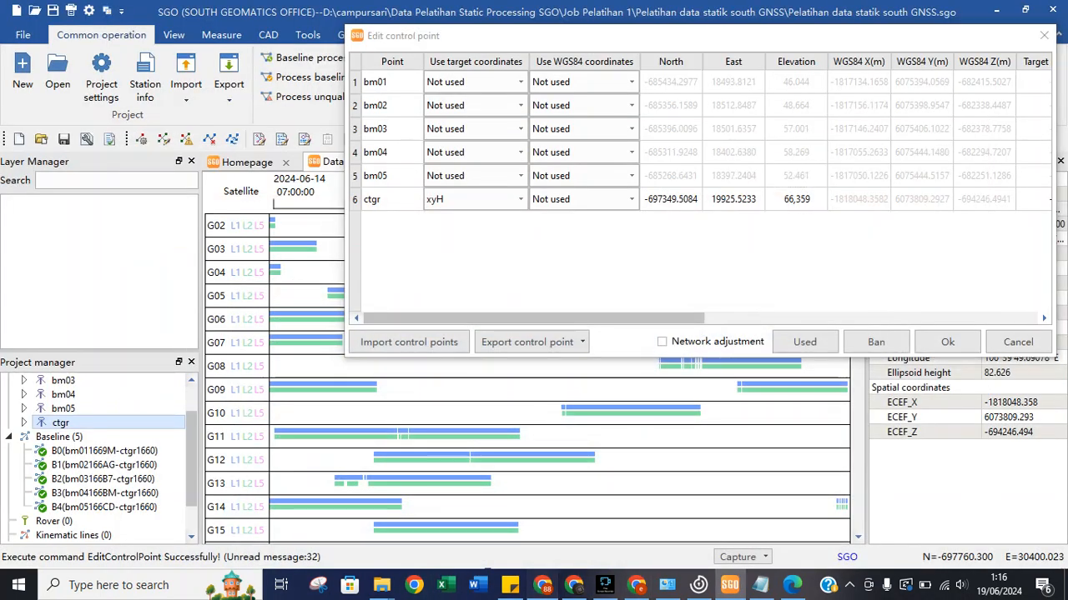
{"action": "key", "text": "alt+Tab"}
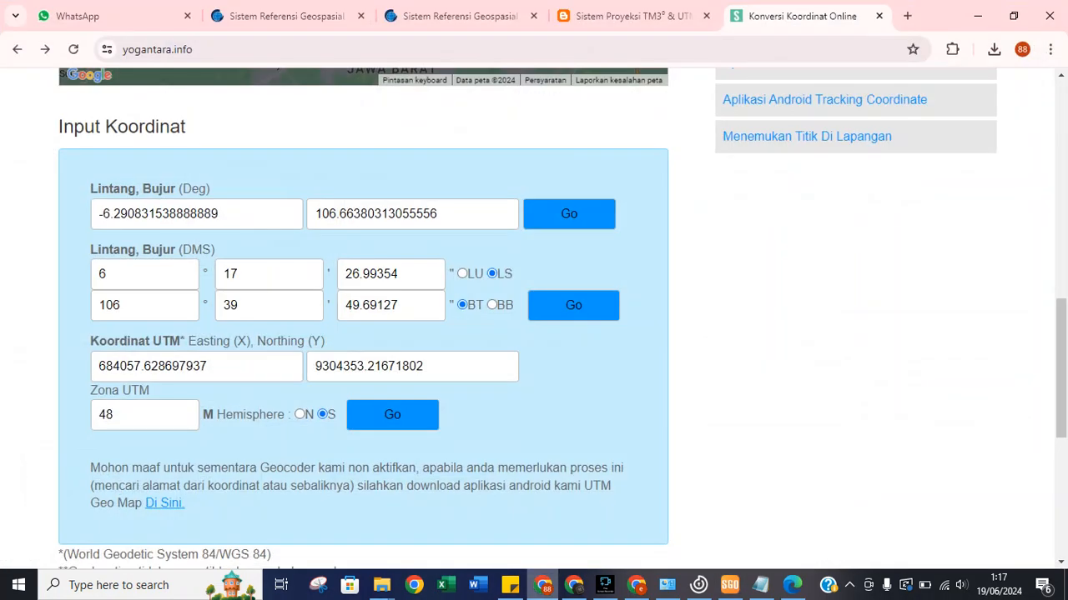
{"action": "key", "text": "alt+Tab"}
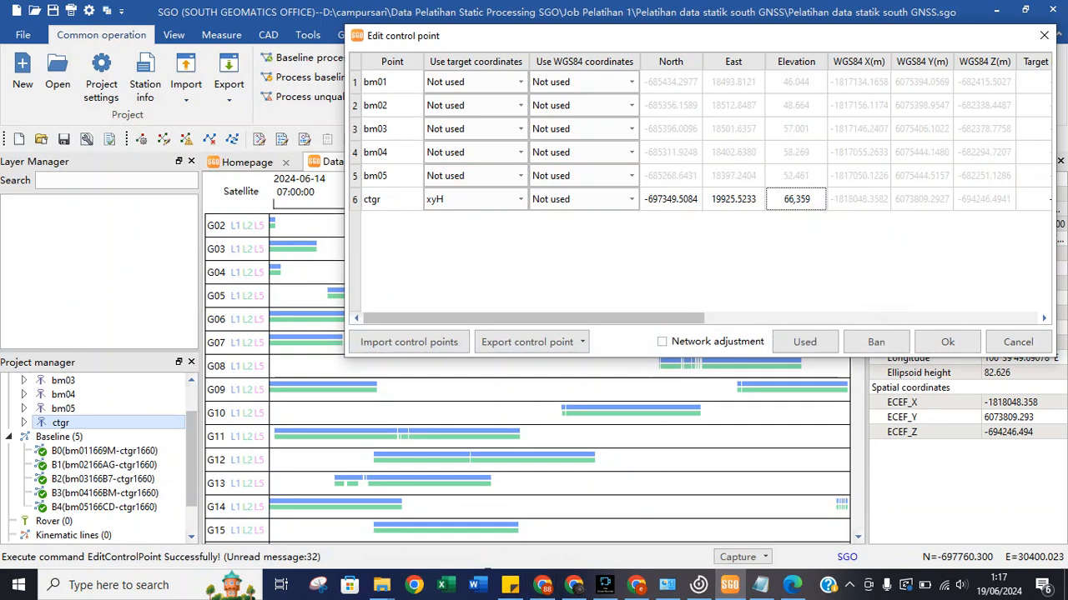
Cycle ctgr's target coordinates through xy, H and Not used, back to xyH with elevation 82.626.
{"action": "left_click", "coordinate": [521, 199]}
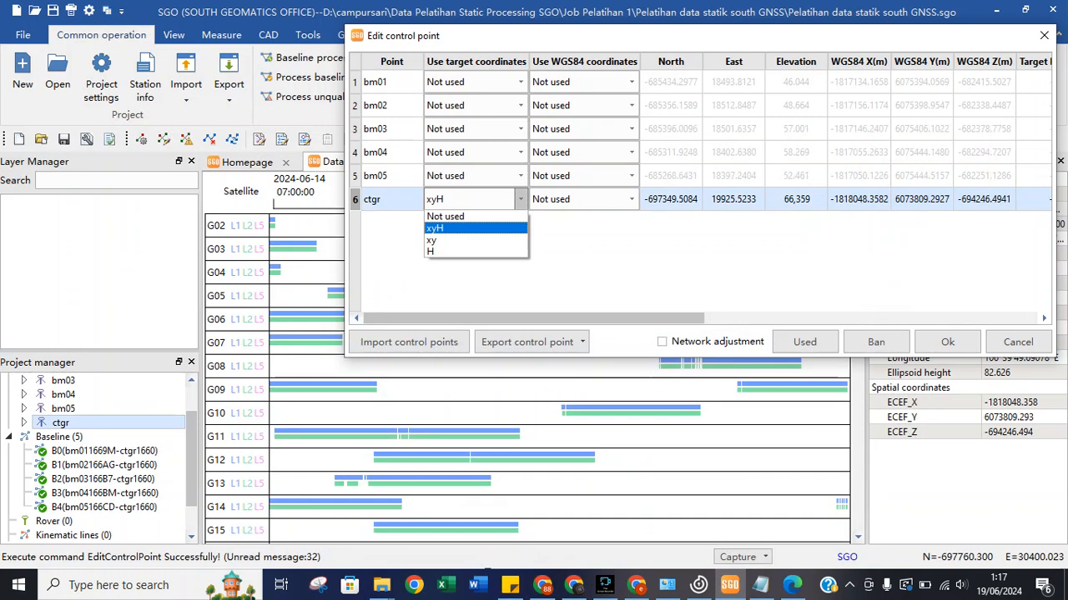
{"action": "left_click", "coordinate": [475, 241]}
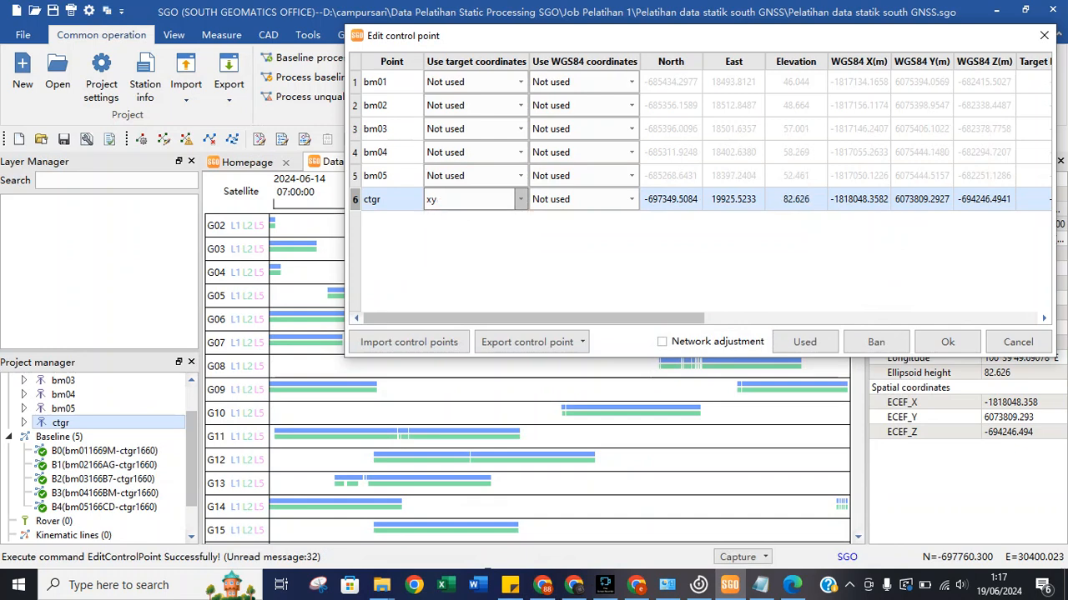
{"action": "left_click", "coordinate": [521, 199]}
{"action": "left_click", "coordinate": [476, 255]}
{"action": "left_click", "coordinate": [520, 199]}
{"action": "left_click", "coordinate": [472, 216]}
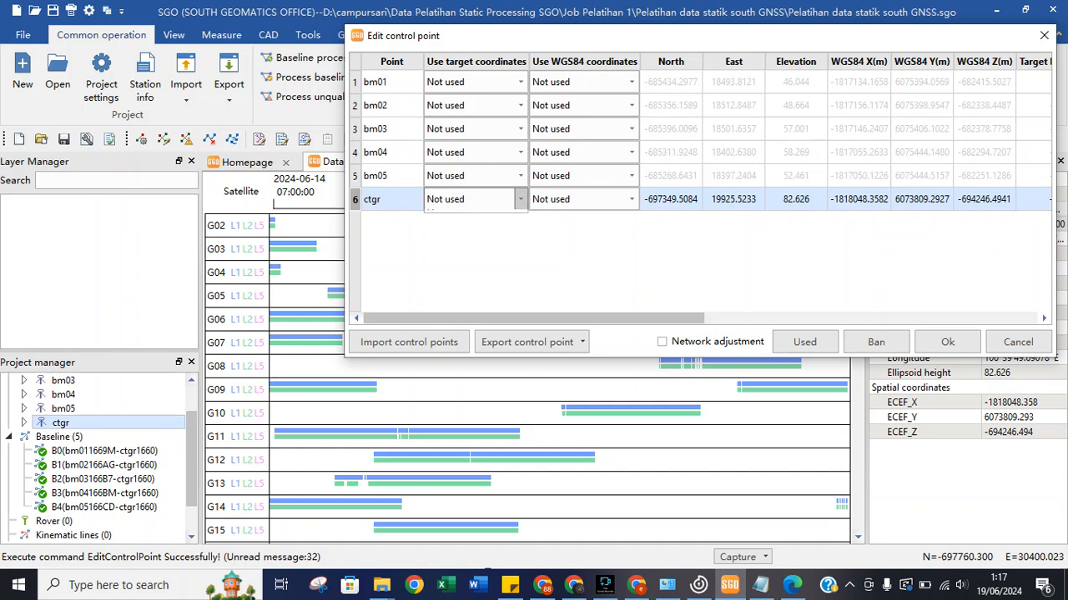
{"action": "left_click", "coordinate": [521, 199]}
{"action": "left_click", "coordinate": [435, 229]}
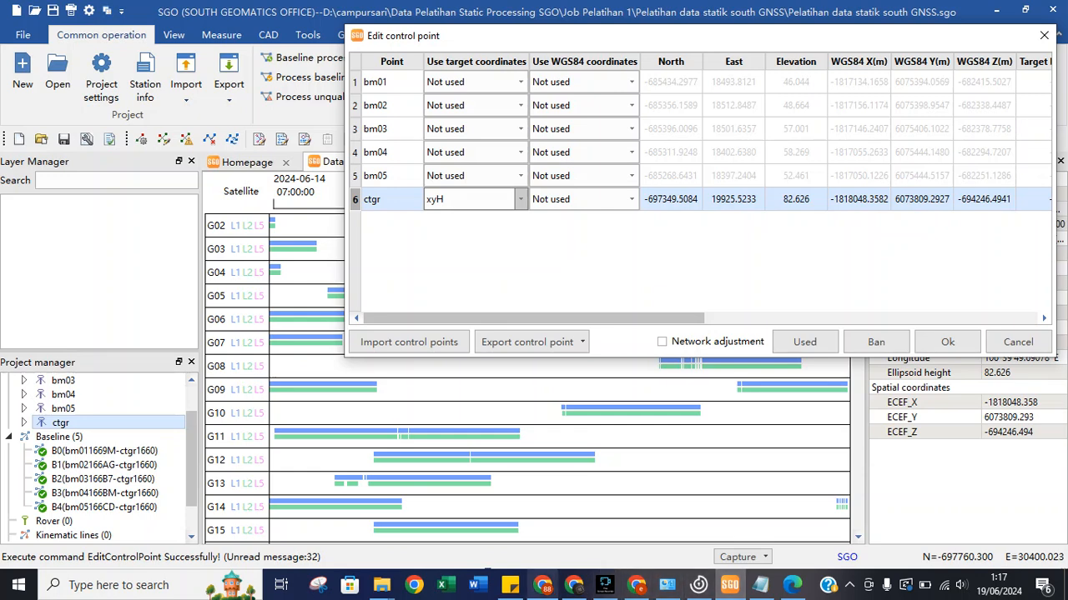
Glance at the converter, then show the CORS_CTGR PDF beside SGO.
{"action": "left_click", "coordinate": [543, 585]}
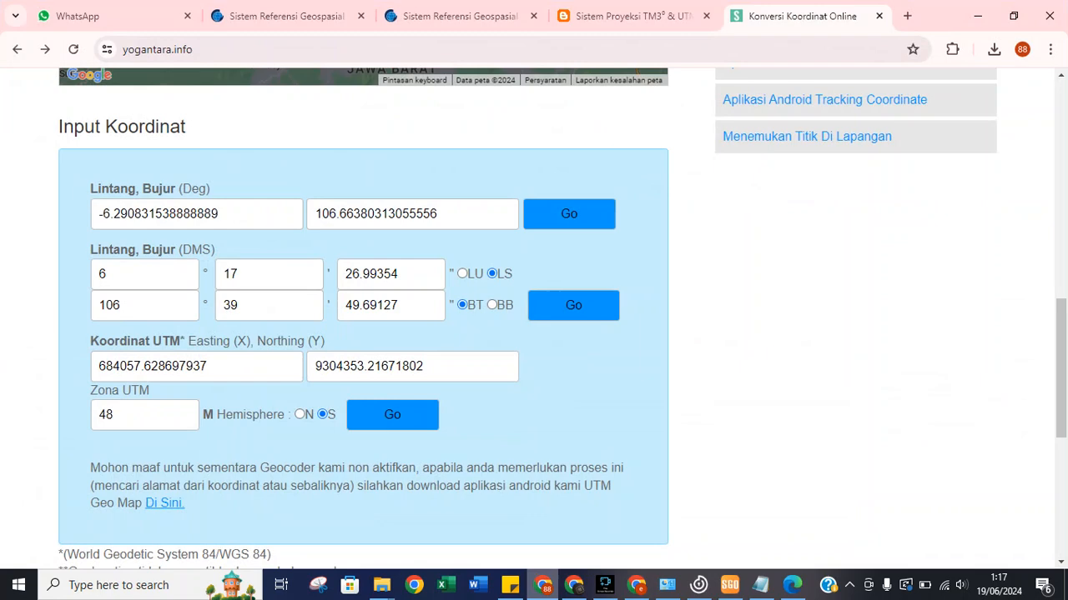
{"action": "key", "text": "alt+Tab"}
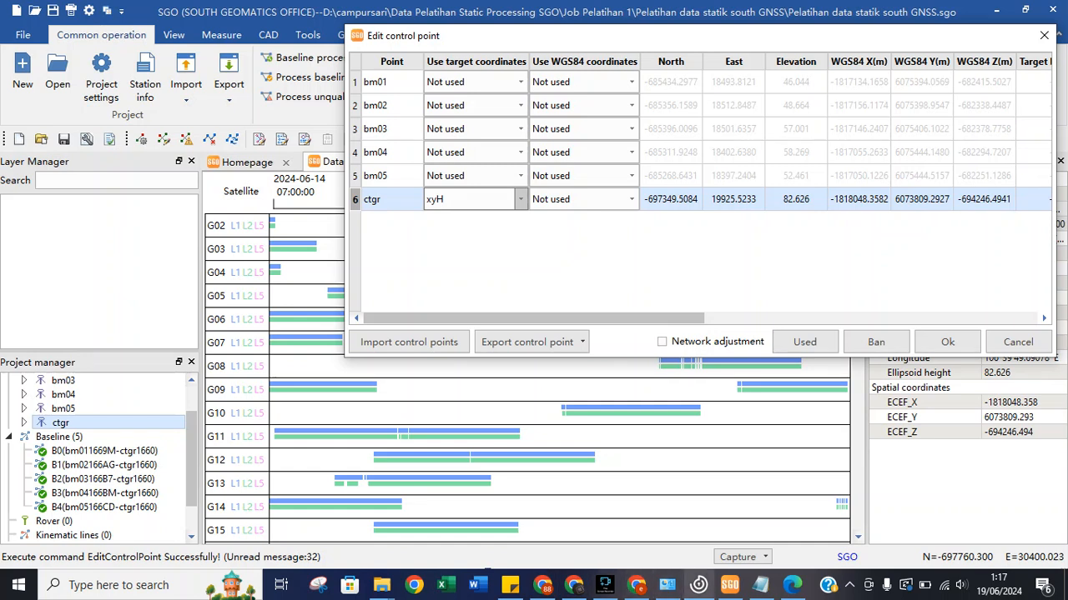
{"action": "left_click", "coordinate": [791, 584]}
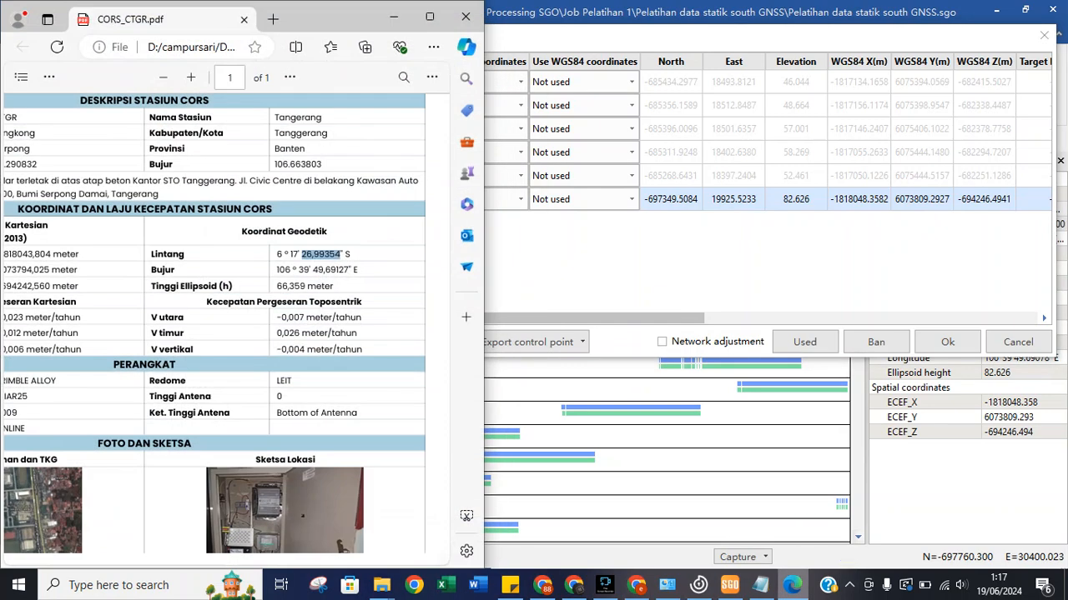
Scroll the CORS_CTGR PDF sideways to reveal the Koordinat Geodetik column with ellipsoid height 66,359 m.
{"action": "scroll", "coordinate": [213, 326], "scroll_direction": "down", "scroll_amount": 3}
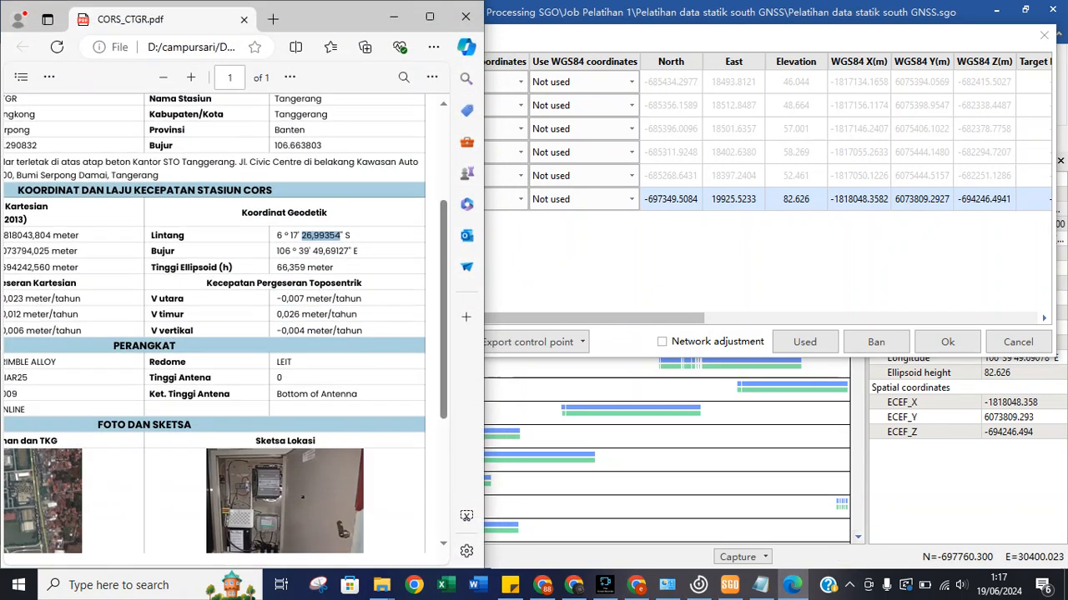
{"action": "scroll", "coordinate": [222, 325], "scroll_direction": "left", "scroll_amount": 3}
{"action": "scroll", "coordinate": [222, 325], "scroll_direction": "up", "scroll_amount": 2}
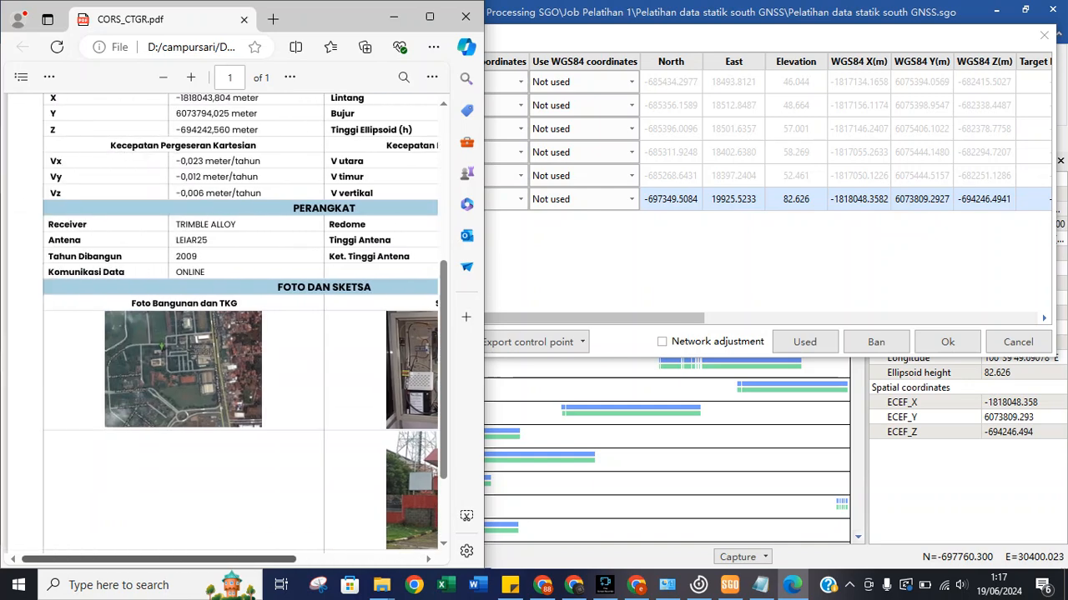
{"action": "scroll", "coordinate": [221, 325], "scroll_direction": "up", "scroll_amount": 1}
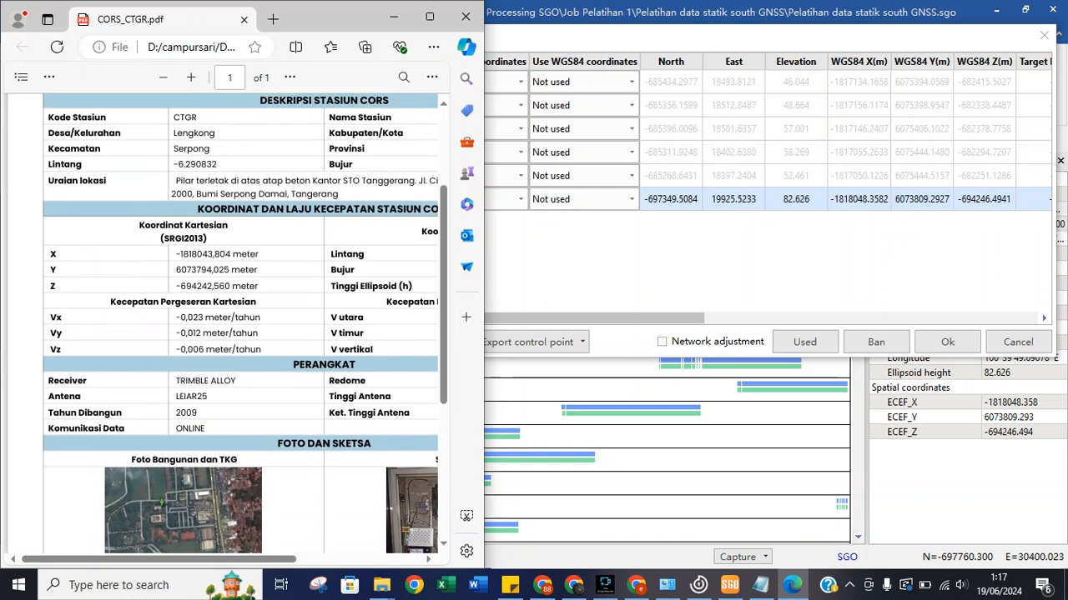
{"action": "scroll", "coordinate": [240, 325], "scroll_direction": "up", "scroll_amount": 1}
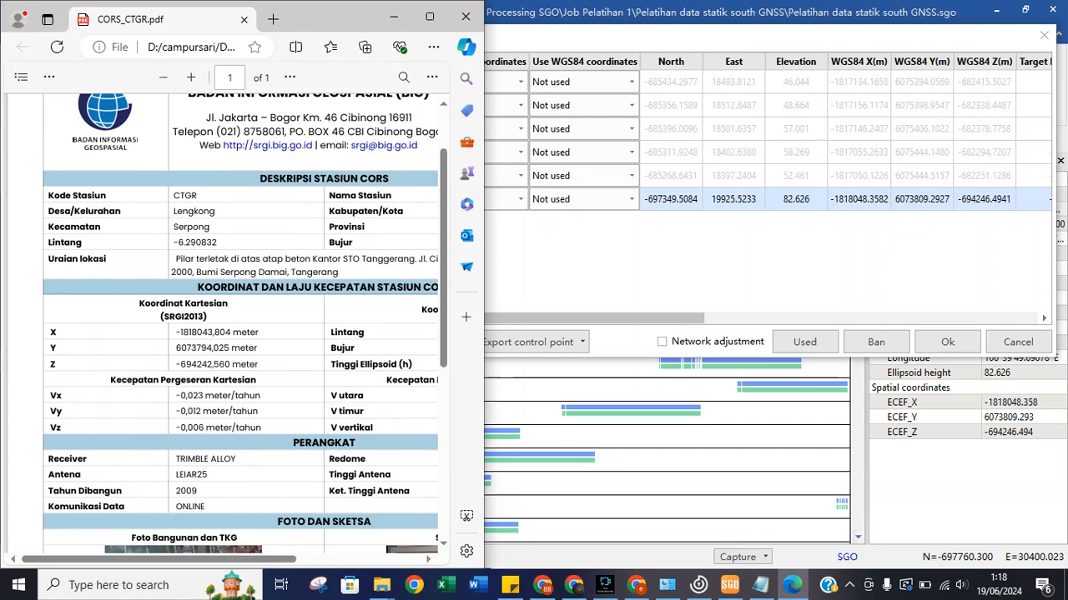
{"action": "scroll", "coordinate": [222, 325], "scroll_direction": "right", "scroll_amount": 3}
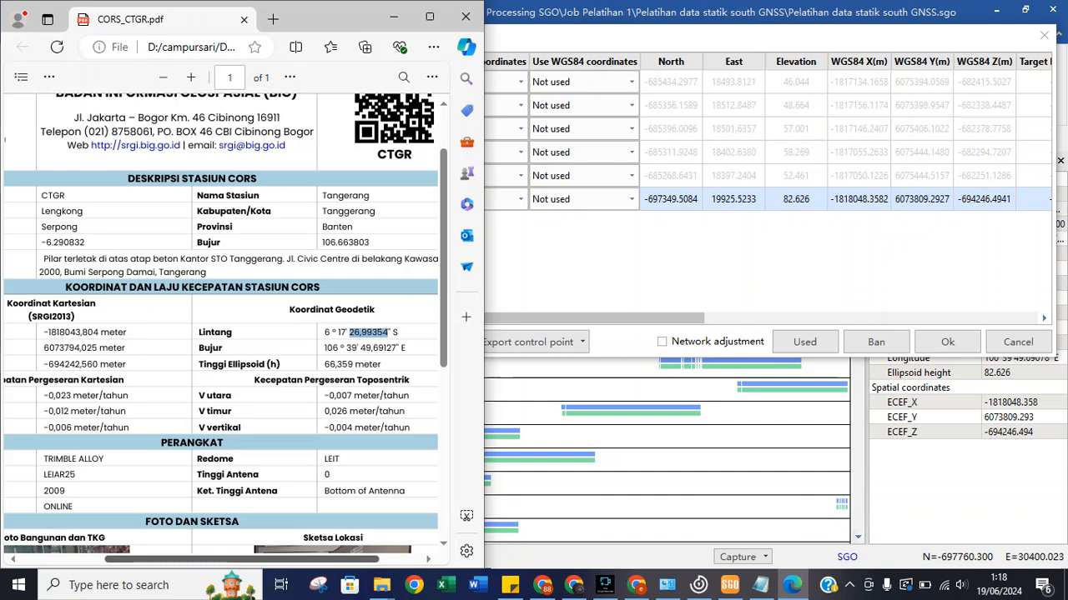
{"action": "scroll", "coordinate": [222, 325], "scroll_direction": "left", "scroll_amount": 3}
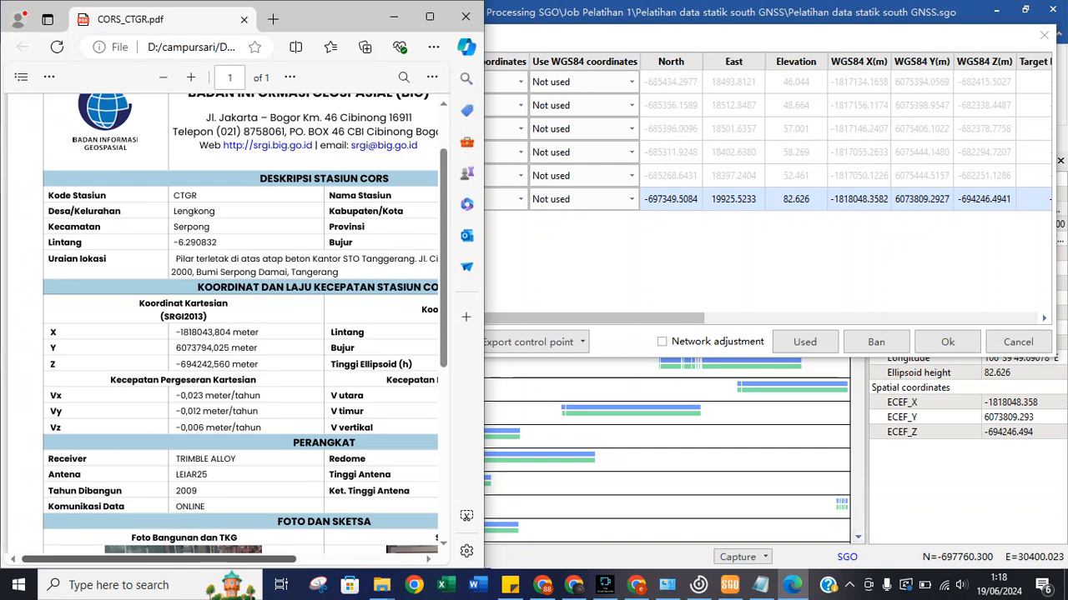
{"action": "scroll", "coordinate": [222, 325], "scroll_direction": "right", "scroll_amount": 4}
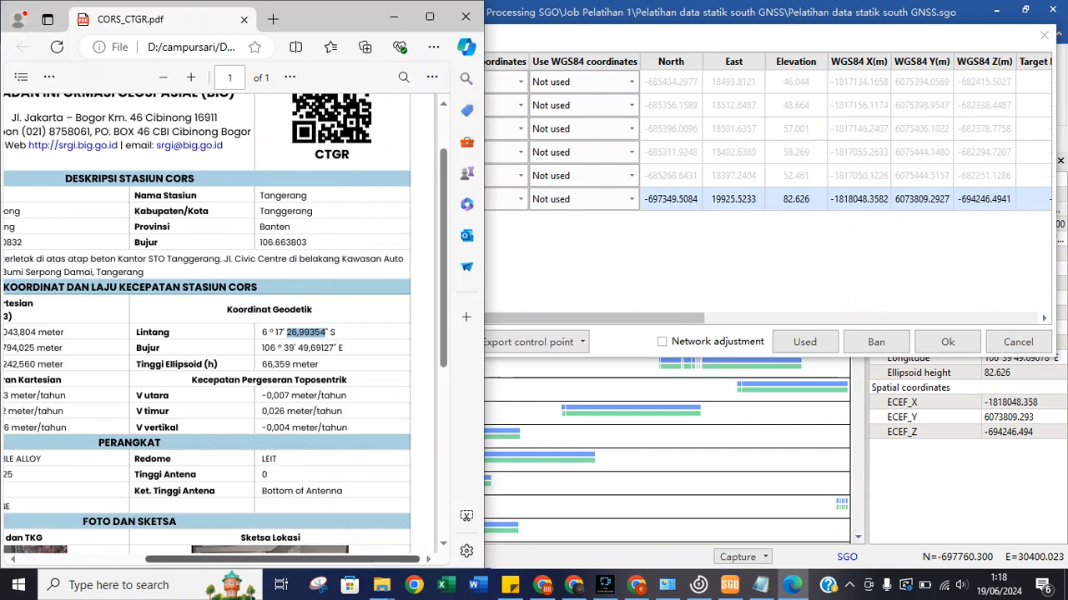
{"action": "scroll", "coordinate": [222, 326], "scroll_direction": "left", "scroll_amount": 2}
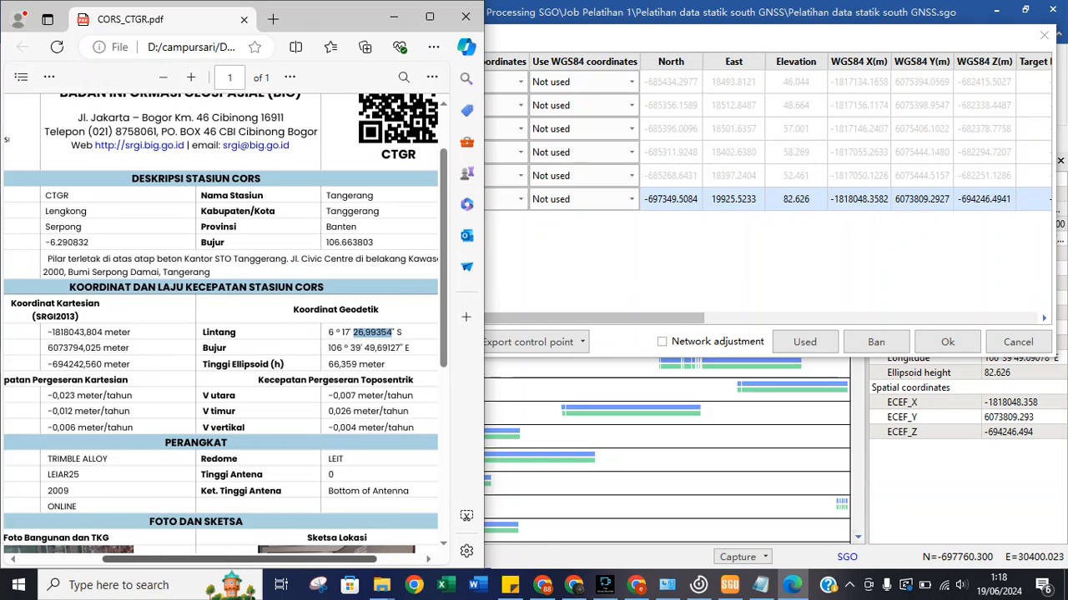
{"action": "scroll", "coordinate": [222, 325], "scroll_direction": "left", "scroll_amount": 1}
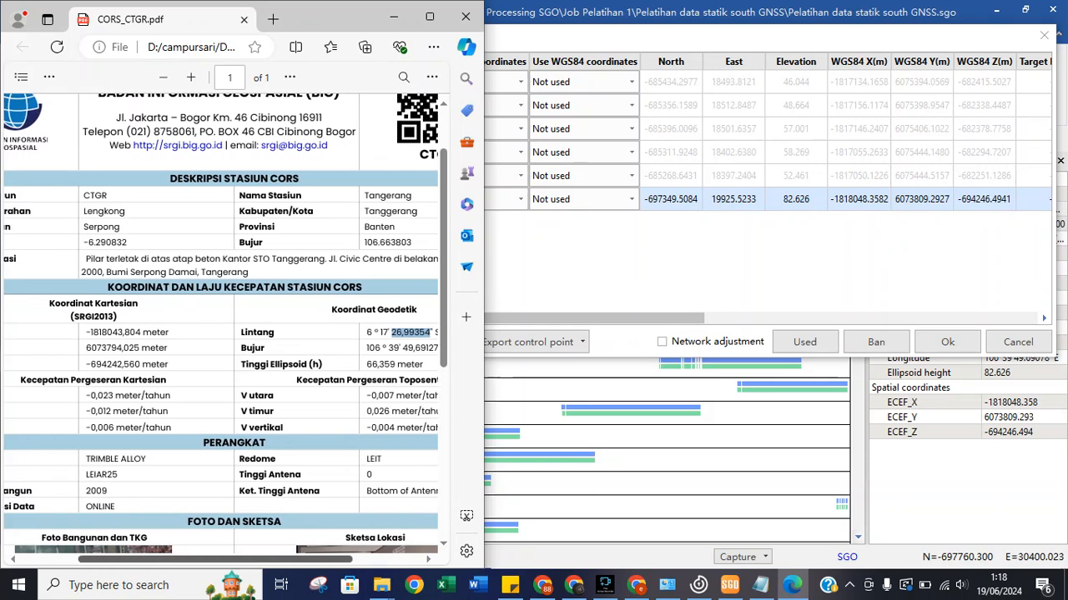
{"action": "scroll", "coordinate": [221, 326], "scroll_direction": "left", "scroll_amount": 3}
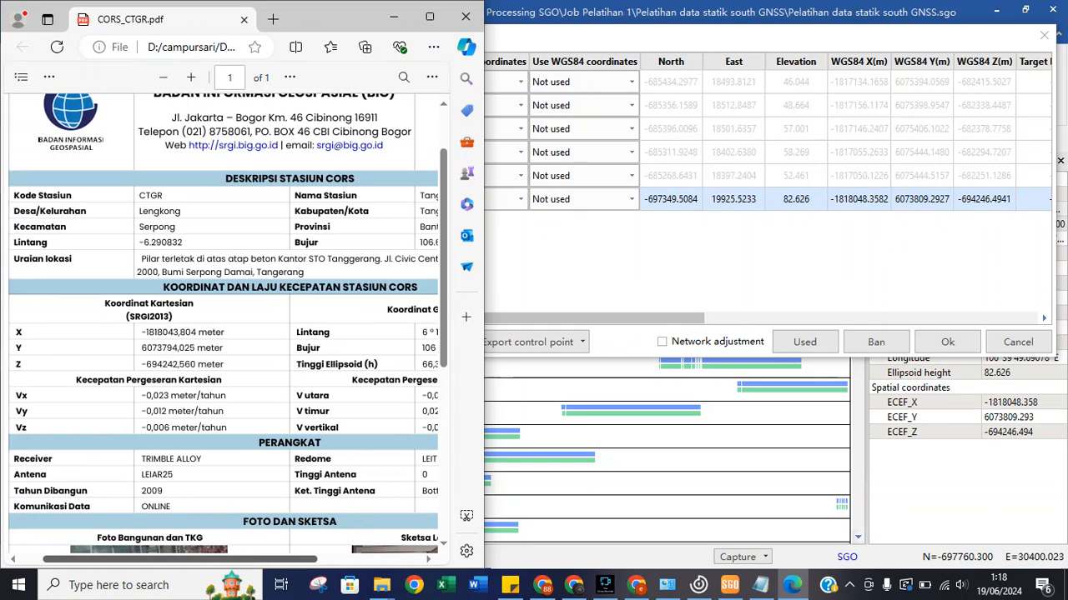
{"action": "scroll", "coordinate": [222, 325], "scroll_direction": "left", "scroll_amount": 1}
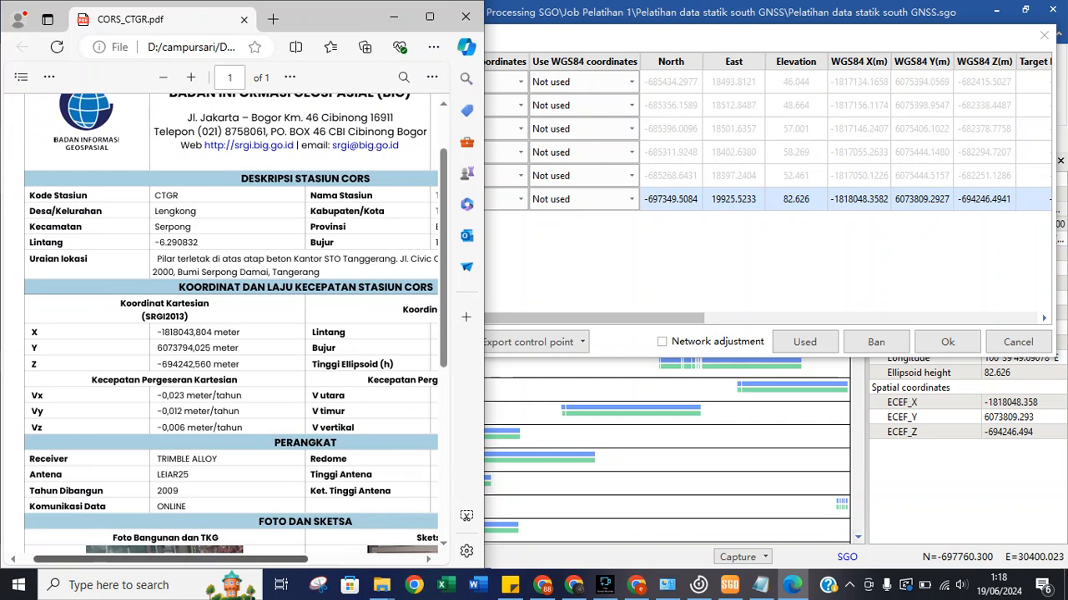
{"action": "scroll", "coordinate": [222, 326], "scroll_direction": "right", "scroll_amount": 4}
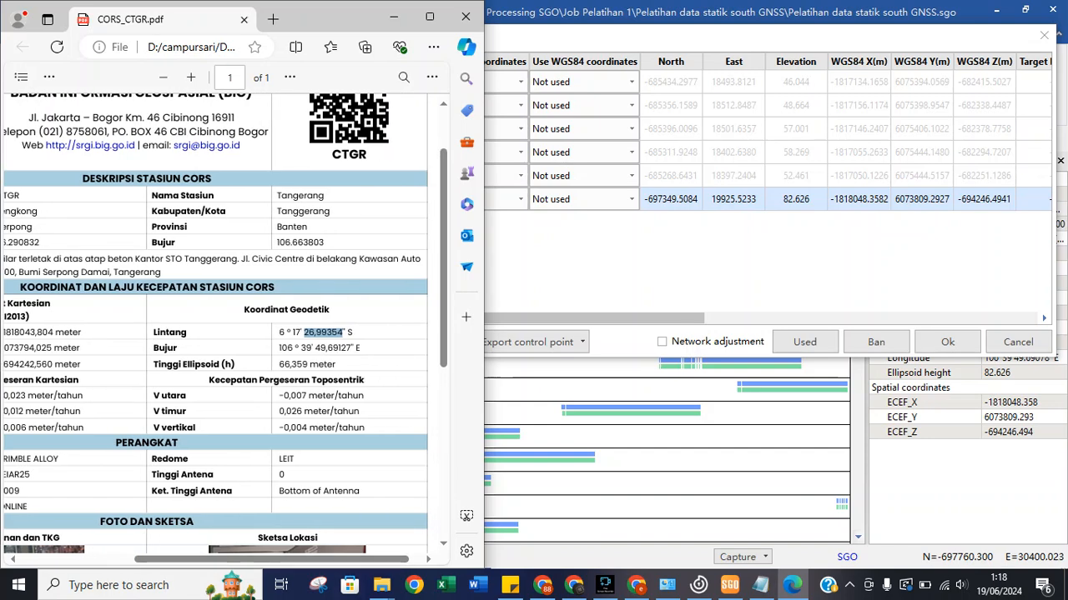
Switch ctgr's Use WGS84 coordinates to XYZ (-1818048.3580, 6073809.2926, -694246.4941) and reopen the PDF.
{"action": "left_click", "coordinate": [617, 200]}
{"action": "left_click", "coordinate": [584, 228]}
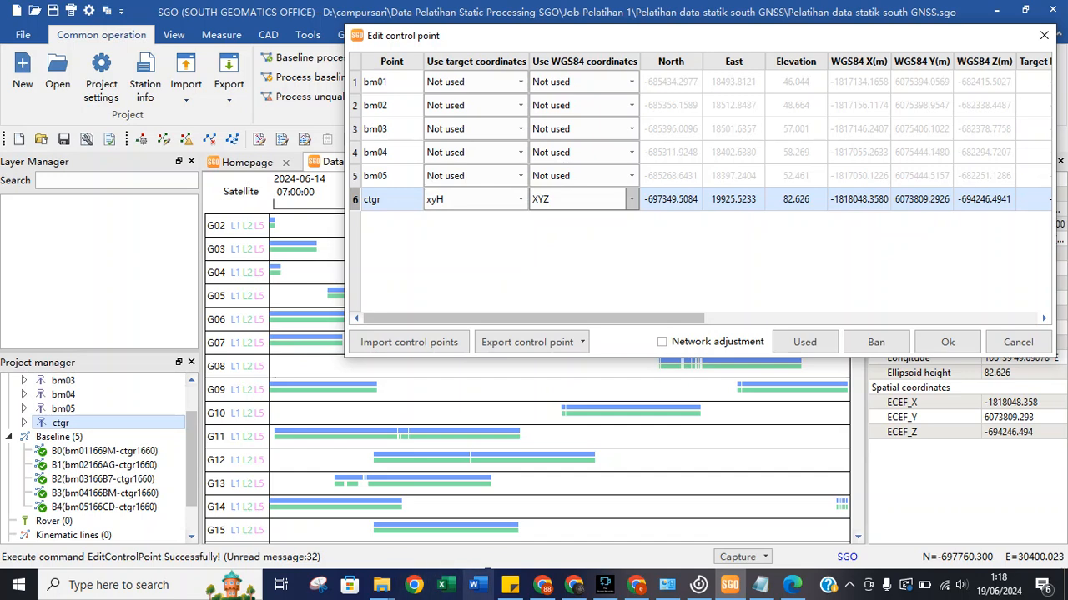
{"action": "left_click", "coordinate": [792, 584]}
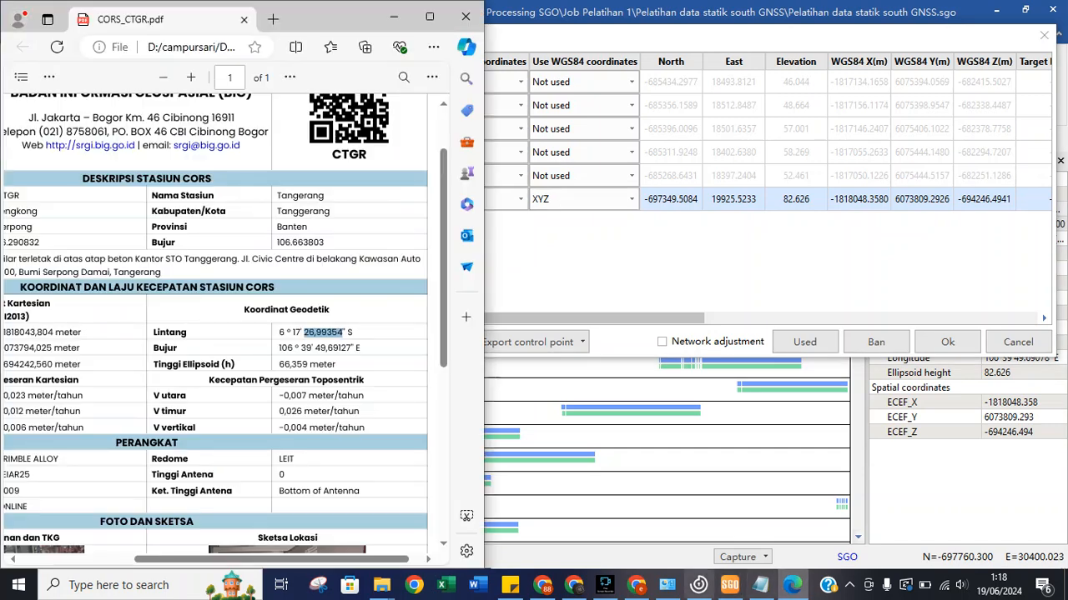
{"action": "left_click_drag", "start_coordinate": [271, 560], "coordinate": [159, 560]}
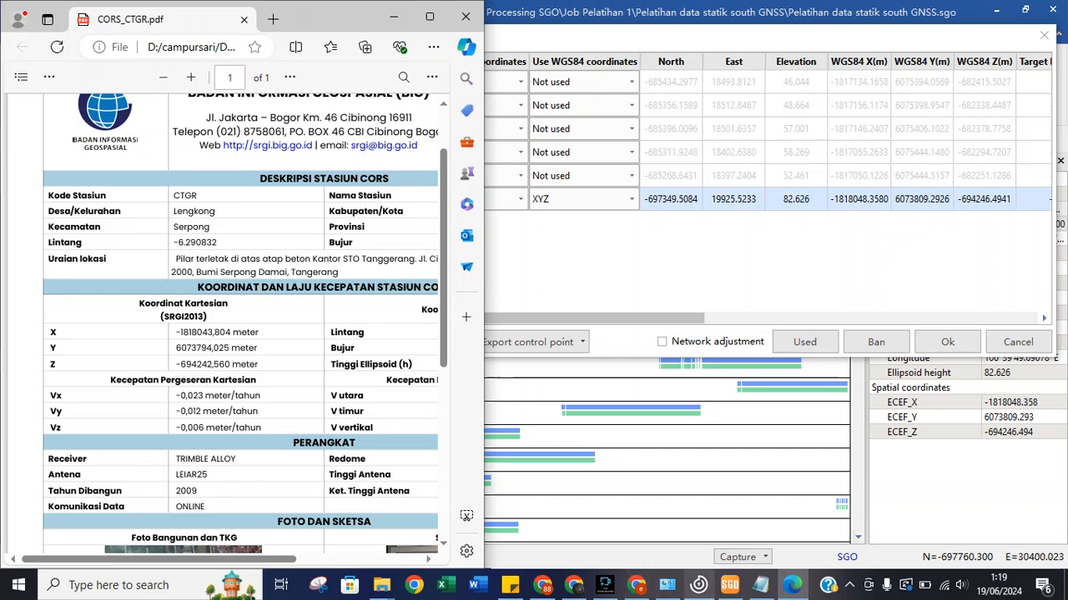
Scroll the PDF back to CTGR's SRGI2013 X -1818043,804, Y 6073794,025, Z -694242,560.
{"action": "mouse_move", "coordinate": [730, 585]}
{"action": "scroll", "coordinate": [242, 325], "scroll_direction": "down", "scroll_amount": 3}
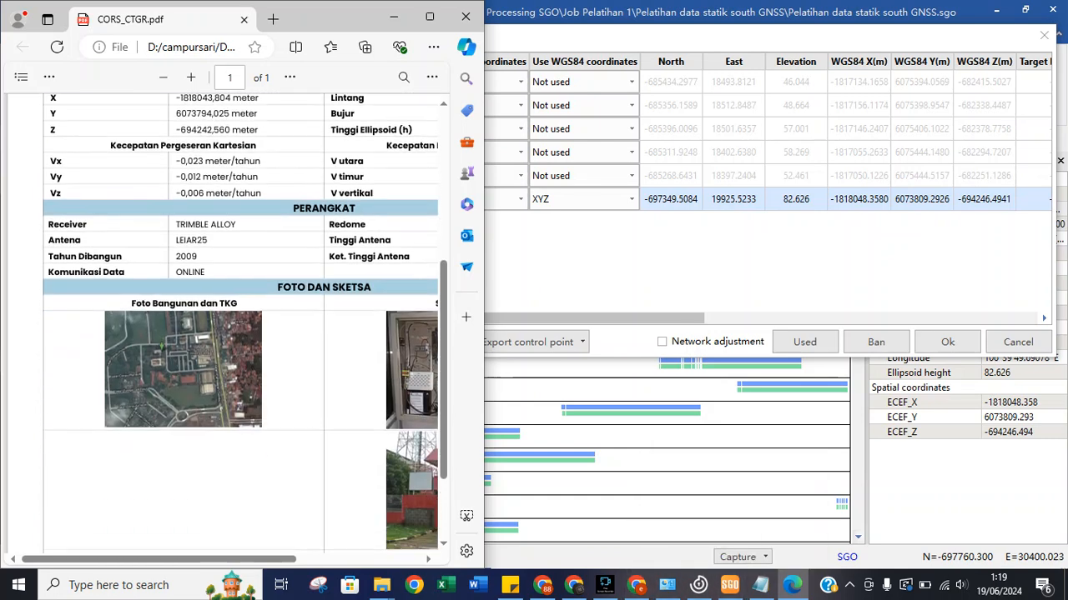
{"action": "scroll", "coordinate": [242, 326], "scroll_direction": "up", "scroll_amount": 4}
{"action": "scroll", "coordinate": [242, 325], "scroll_direction": "up", "scroll_amount": 1}
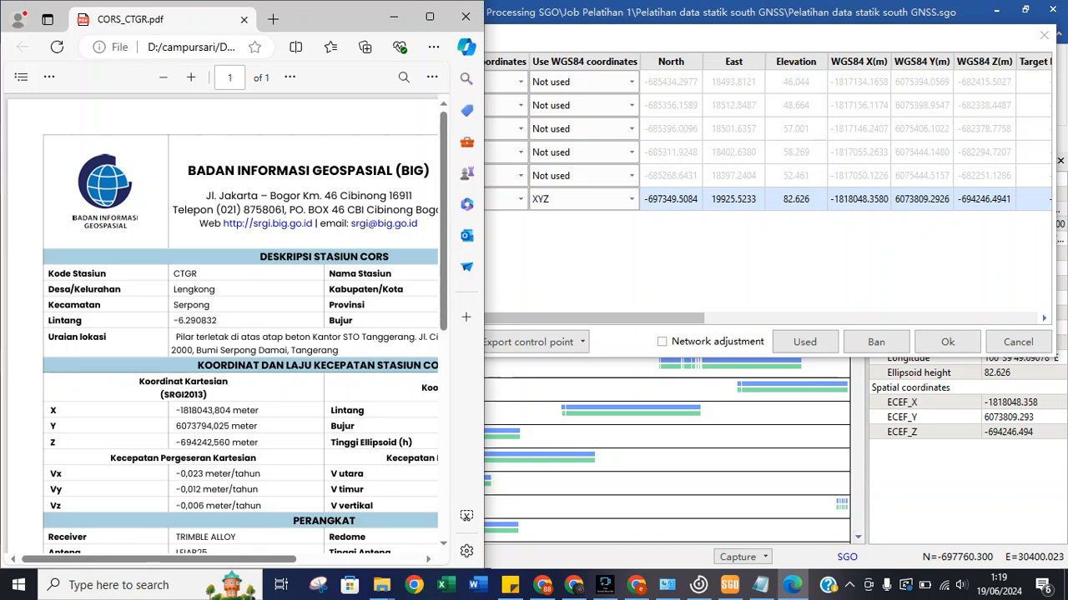
{"action": "left_click_drag", "start_coordinate": [175, 560], "coordinate": [151, 572]}
{"action": "right_click", "coordinate": [151, 573]}
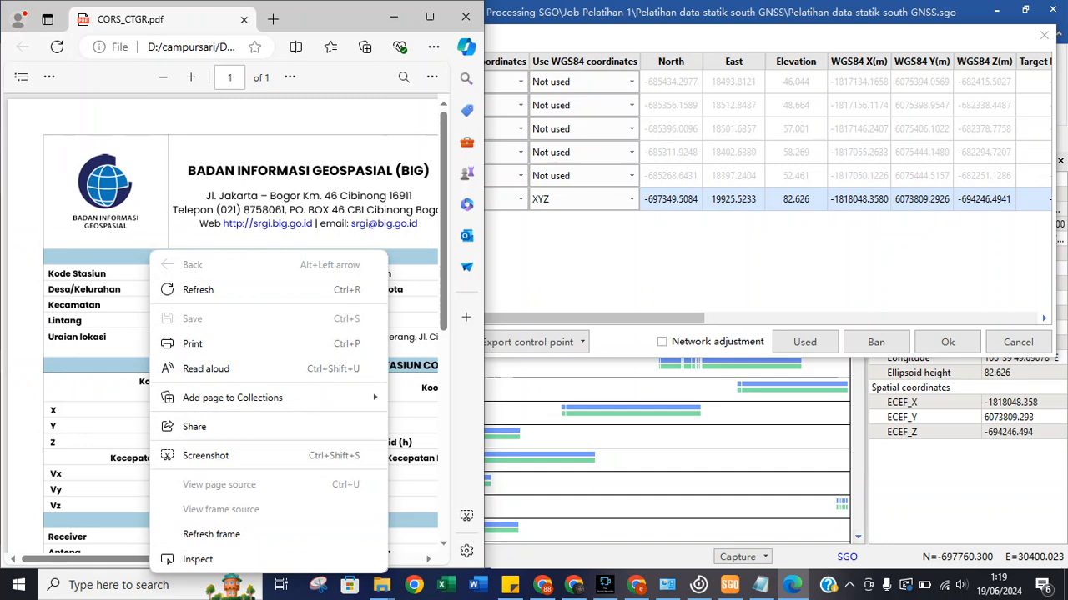
{"action": "left_click", "coordinate": [137, 559]}
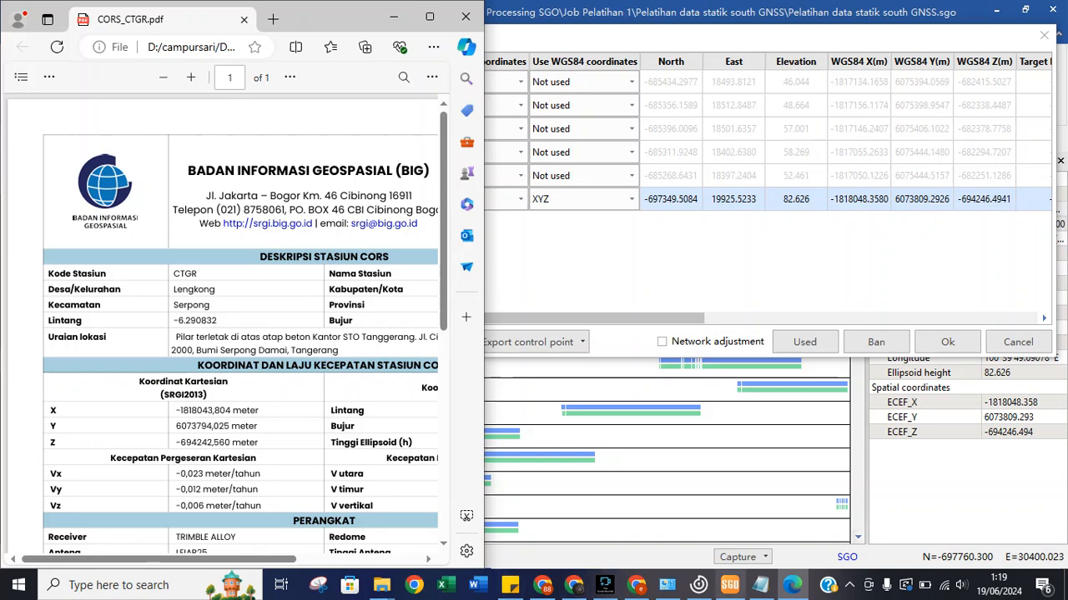
{"action": "mouse_move", "coordinate": [542, 584]}
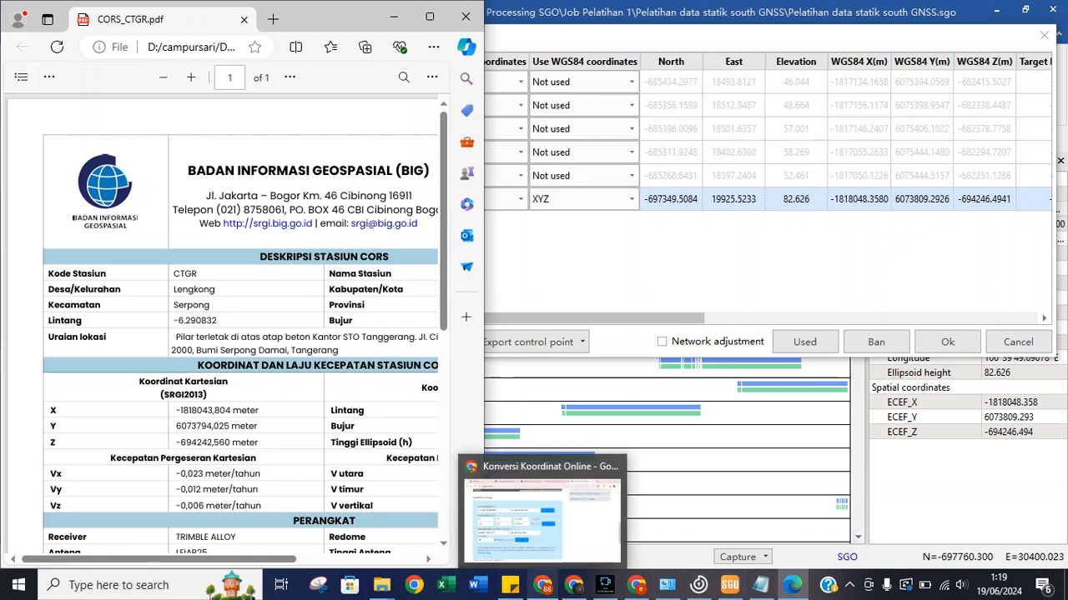
{"action": "left_click", "coordinate": [542, 513]}
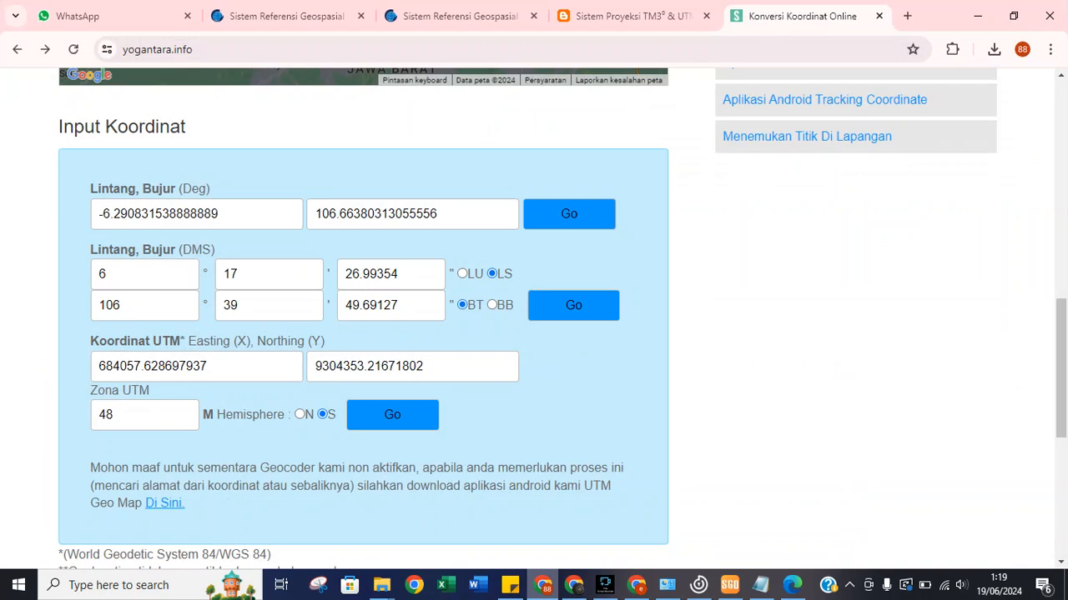
Copy the UTM Northing 9304353.21671802 from the converter and go back to SGO.
{"action": "left_click", "coordinate": [542, 585]}
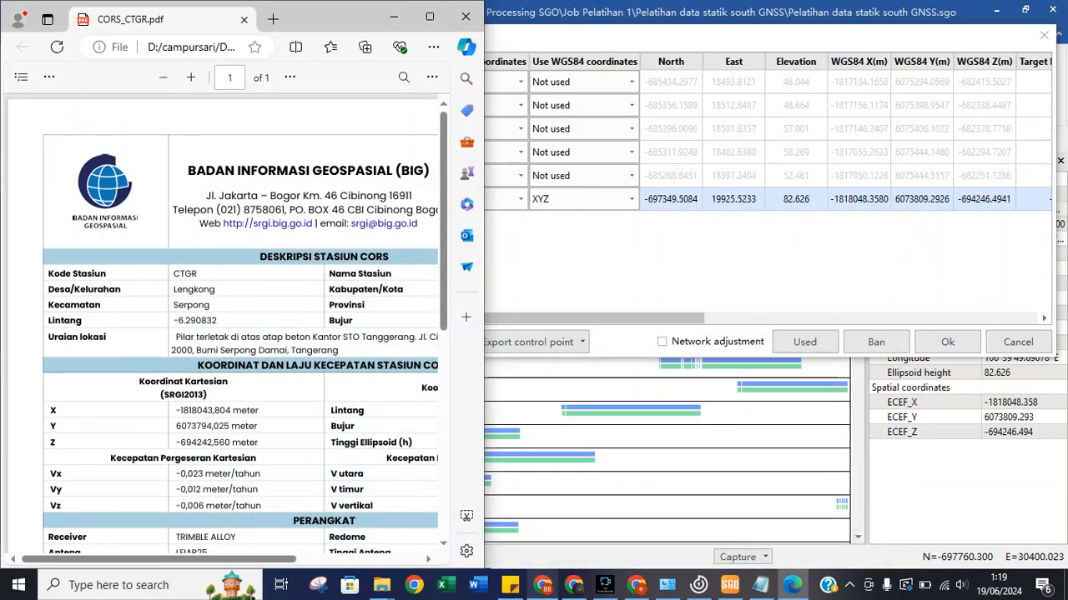
{"action": "left_click", "coordinate": [542, 585]}
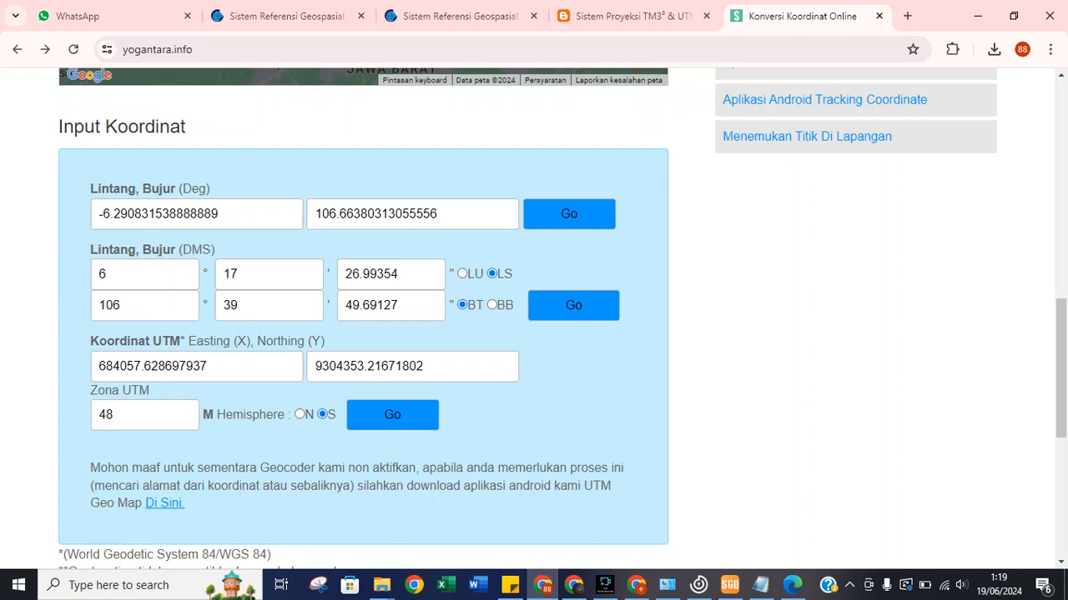
{"action": "double_click", "coordinate": [167, 366]}
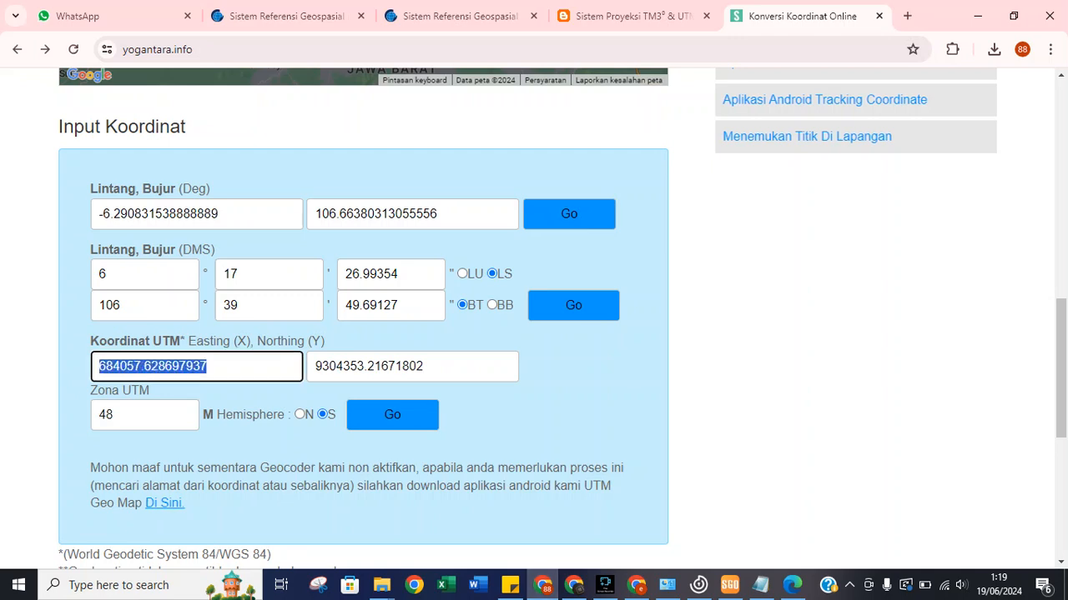
{"action": "key", "text": "Tab"}
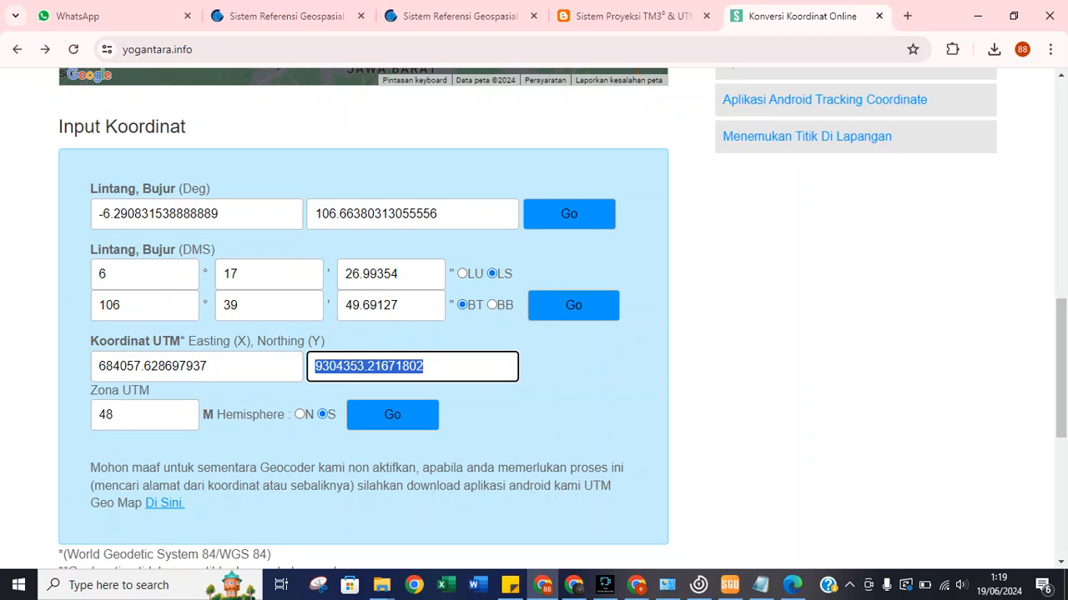
{"action": "right_click", "coordinate": [351, 369]}
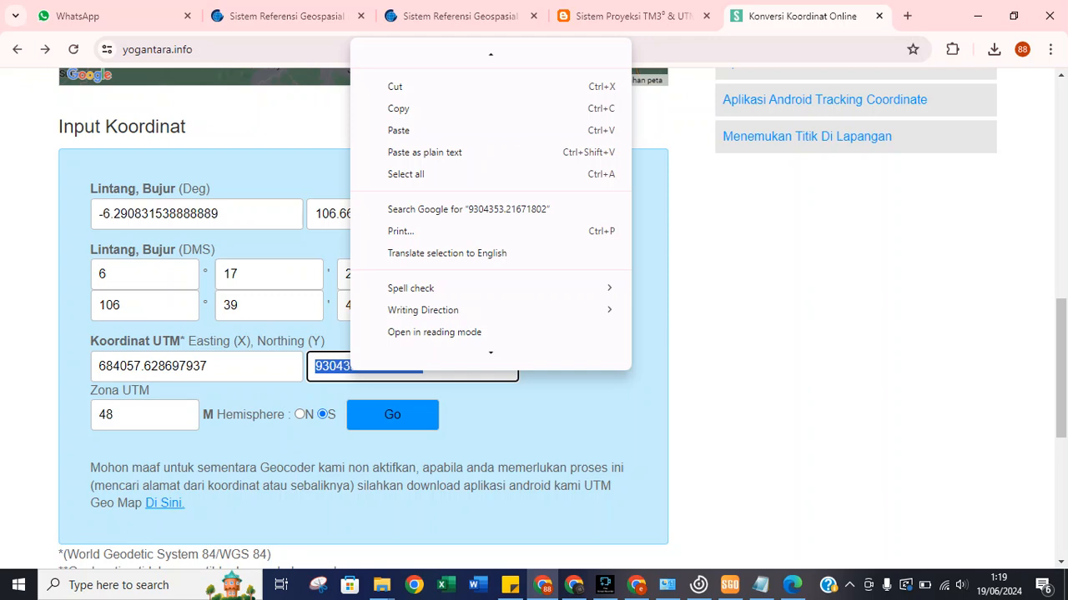
{"action": "left_click", "coordinate": [409, 108]}
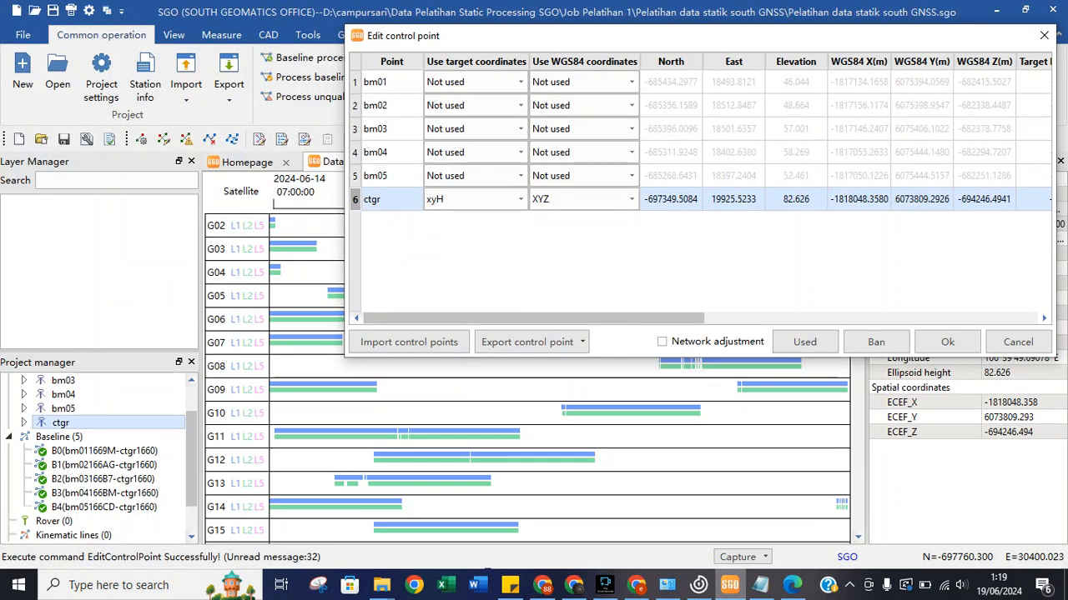
{"action": "left_click", "coordinate": [730, 585]}
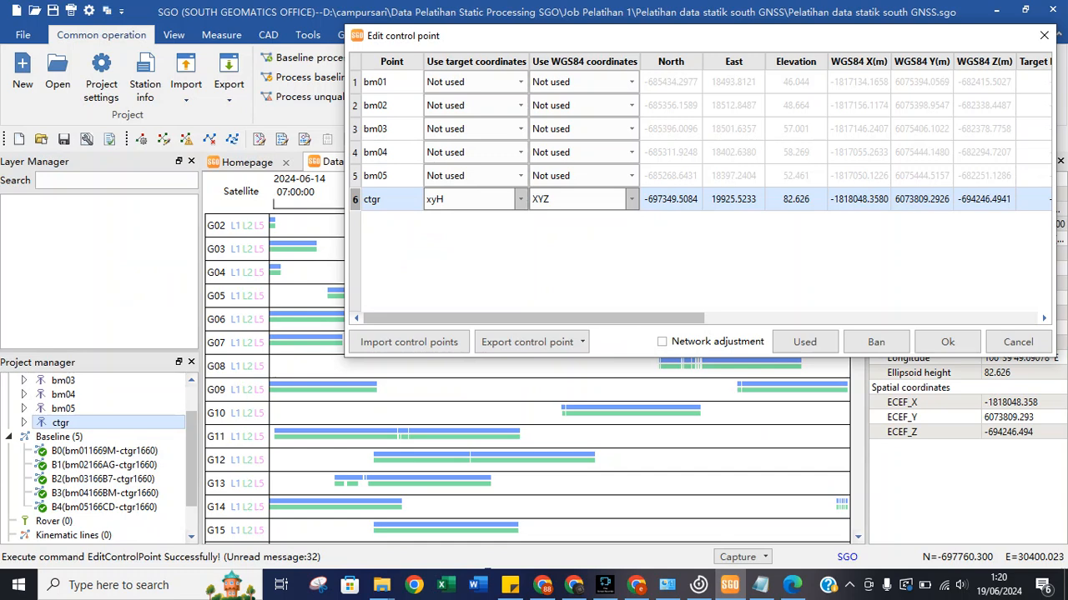
Set ctgr's Use target coordinates to Not used and commit the row change.
{"action": "left_click", "coordinate": [520, 198]}
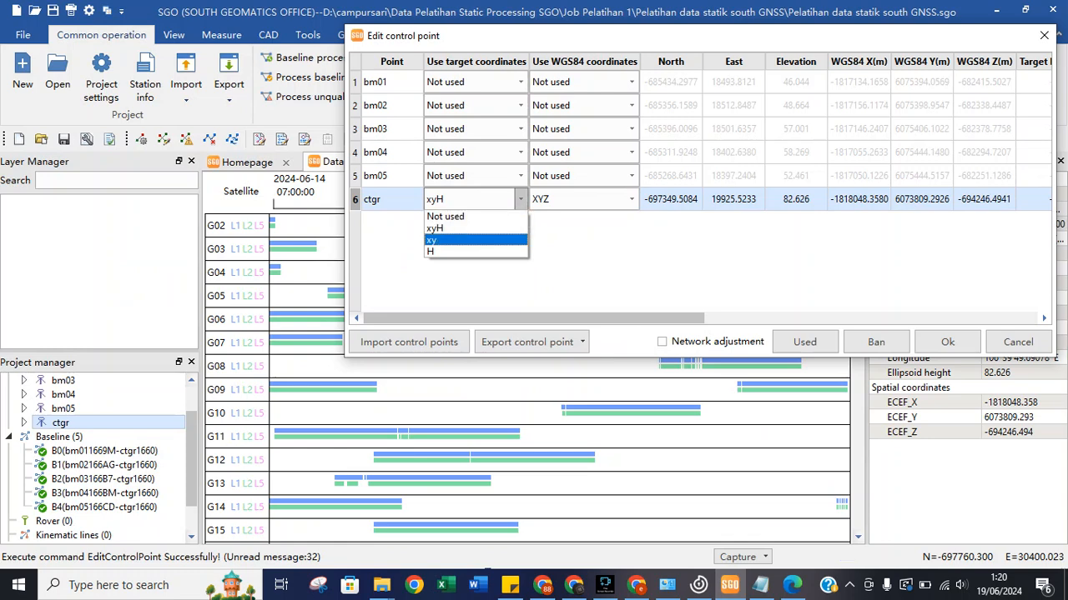
{"action": "left_click", "coordinate": [475, 241]}
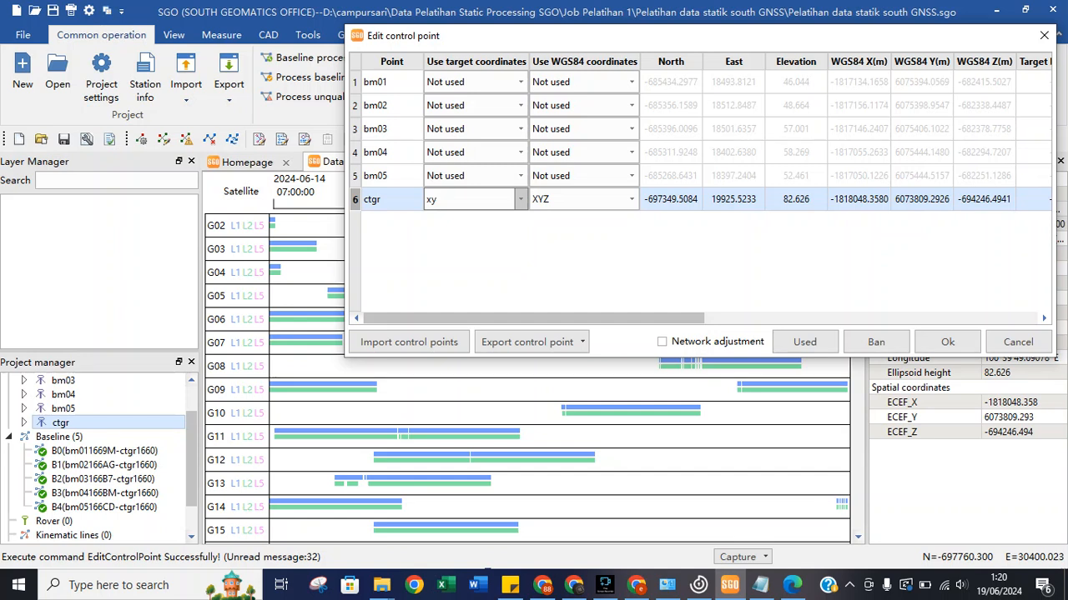
{"action": "left_click", "coordinate": [520, 199]}
{"action": "left_click", "coordinate": [446, 216]}
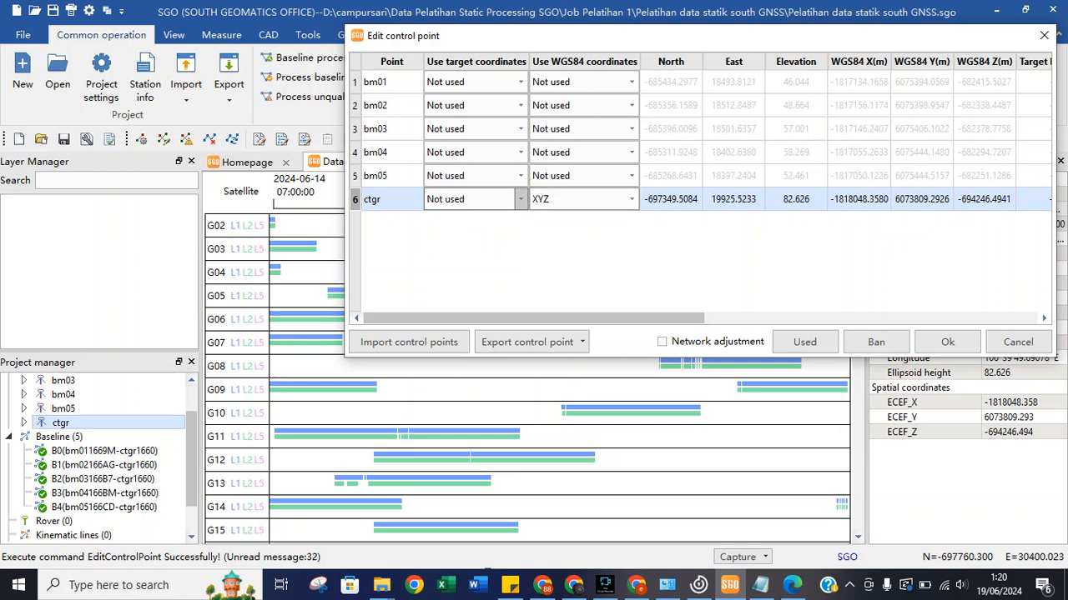
{"action": "left_click", "coordinate": [633, 249]}
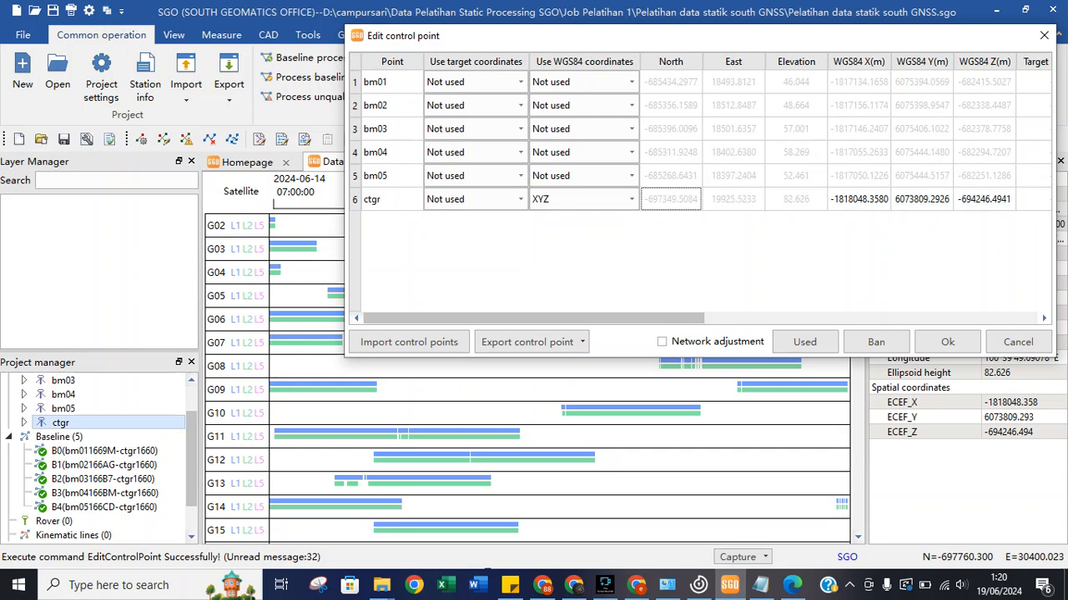
{"action": "mouse_move", "coordinate": [667, 585]}
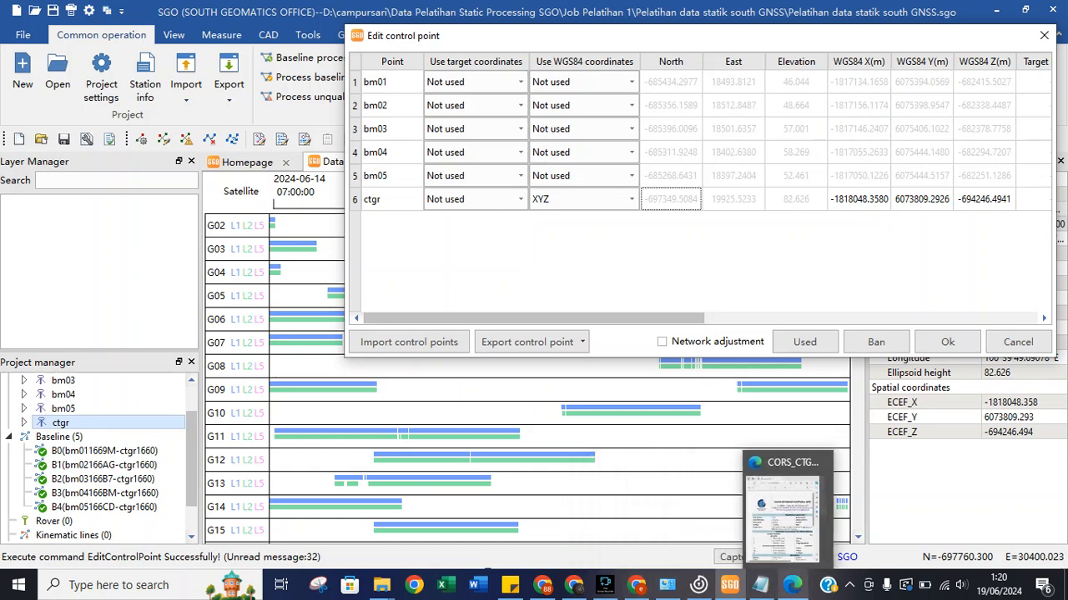
{"action": "left_click", "coordinate": [779, 513]}
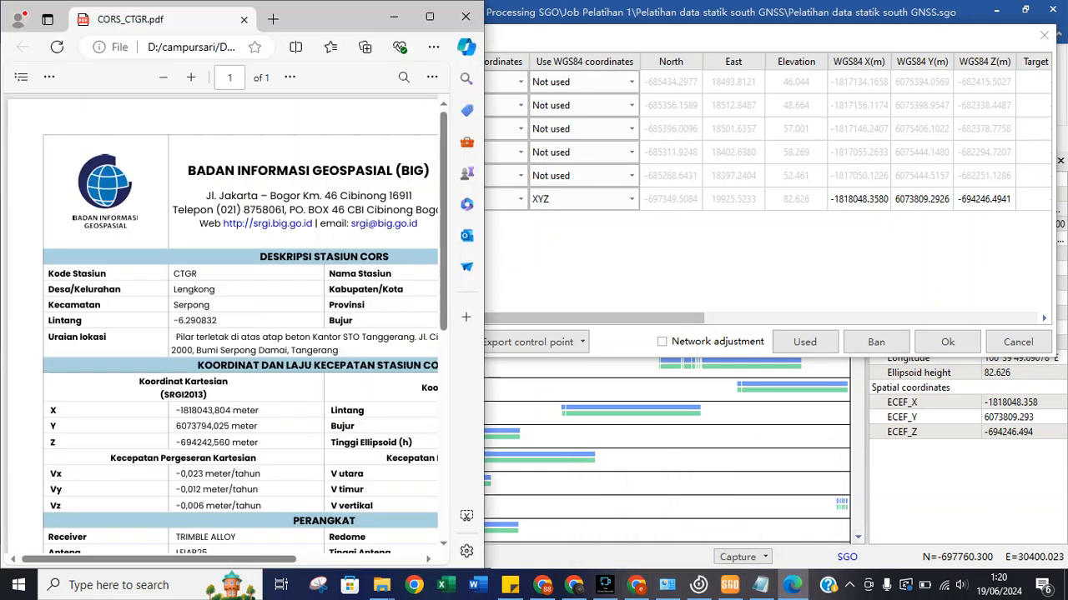
Copy X -1818043,804 from the PDF into ctgr's WGS84 X, changing the comma to a period.
{"action": "scroll", "coordinate": [389, 506], "scroll_direction": "down", "scroll_amount": 3}
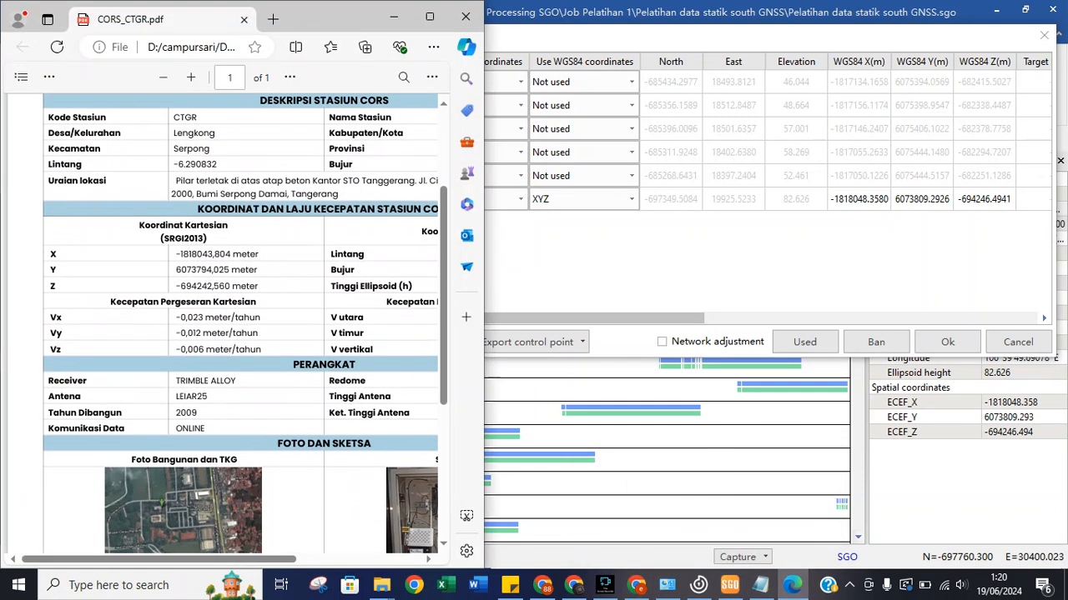
{"action": "left_click_drag", "start_coordinate": [173, 254], "coordinate": [233, 254]}
{"action": "right_click", "coordinate": [225, 255]}
{"action": "right_click", "coordinate": [173, 254]}
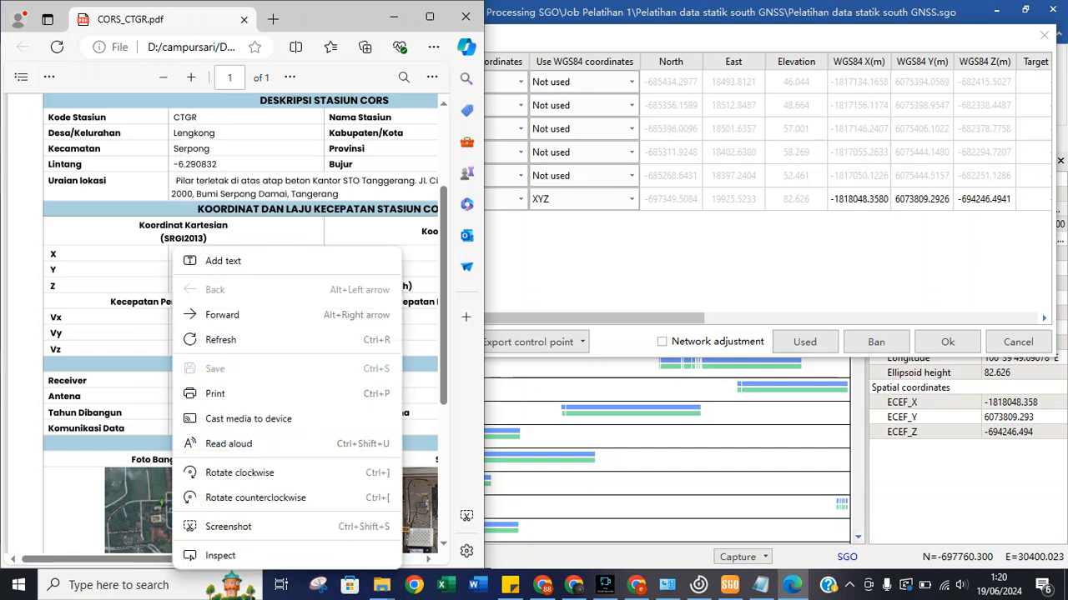
{"action": "key", "text": "Escape"}
{"action": "left_click_drag", "start_coordinate": [172, 255], "coordinate": [234, 255]}
{"action": "key", "text": "ctrl+c"}
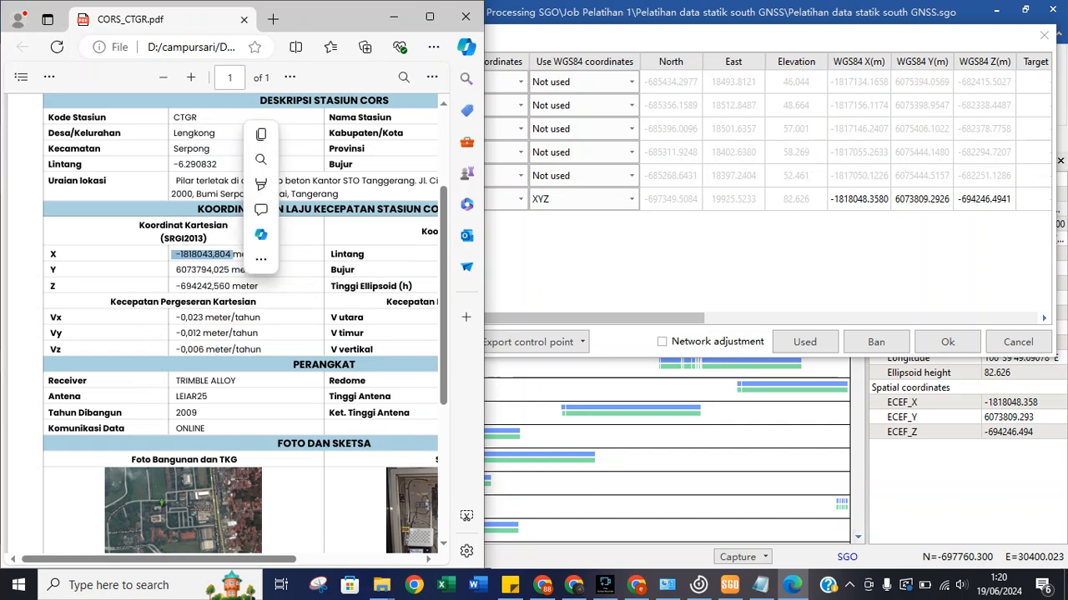
{"action": "right_click", "coordinate": [219, 255]}
{"action": "left_click", "coordinate": [258, 322]}
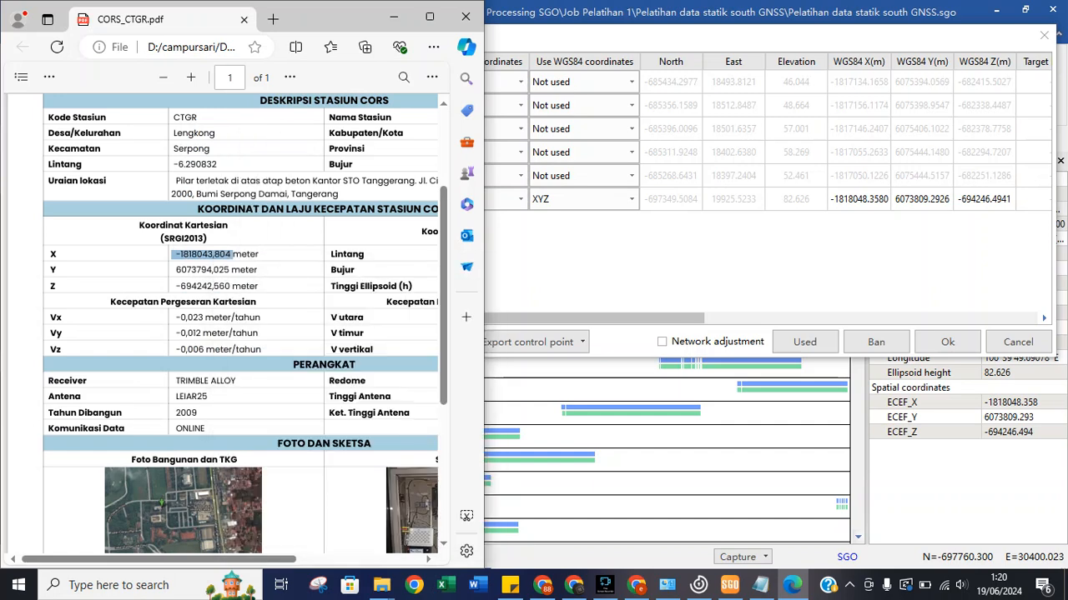
{"action": "left_click", "coordinate": [859, 199]}
{"action": "double_click", "coordinate": [859, 199]}
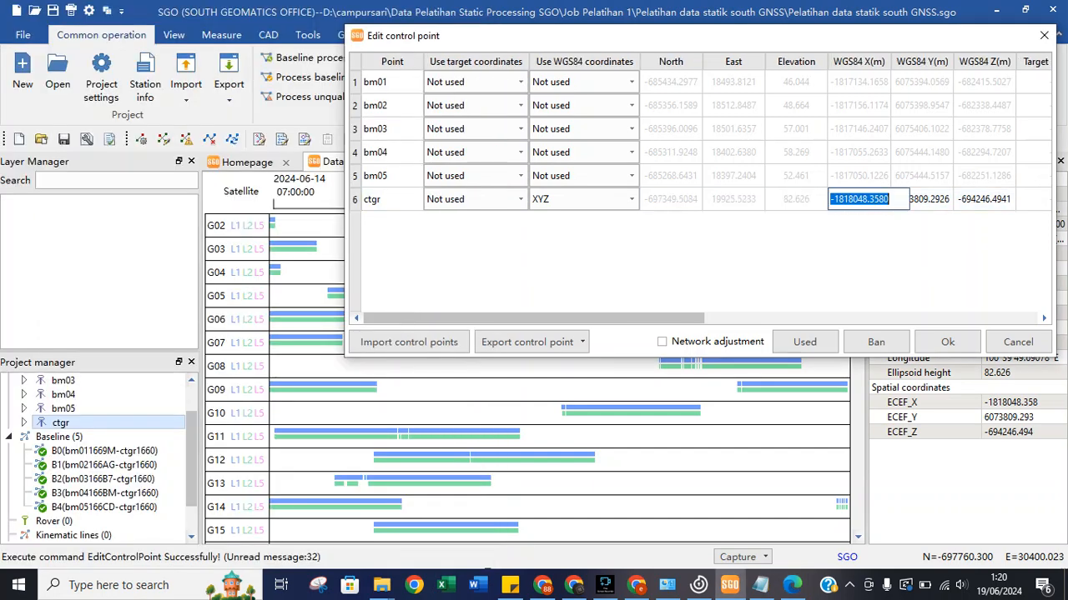
{"action": "right_click", "coordinate": [870, 199]}
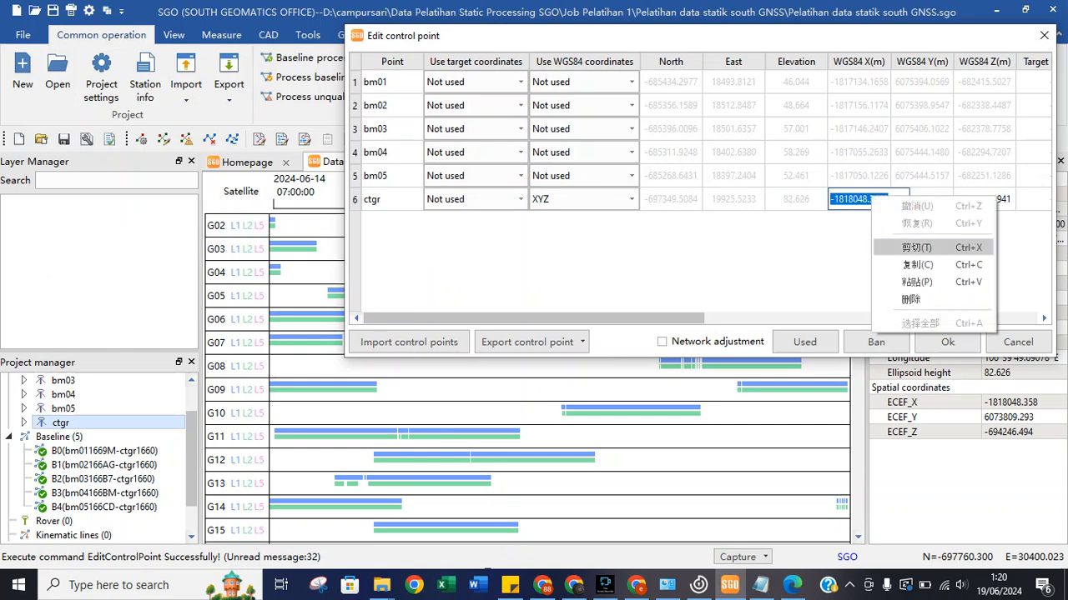
{"action": "left_click", "coordinate": [837, 199]}
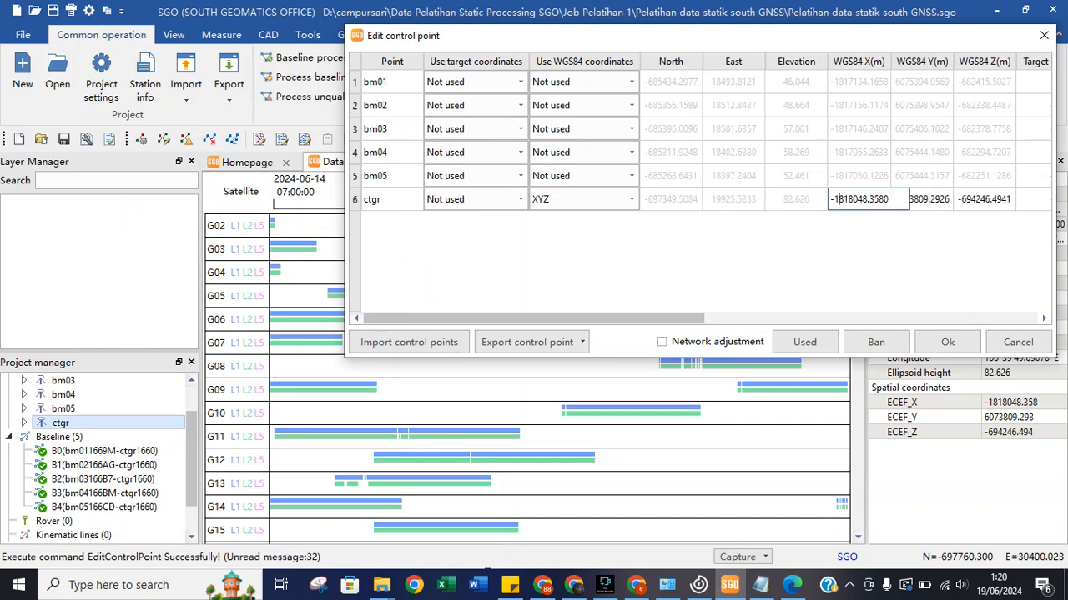
{"action": "triple_click", "coordinate": [839, 199]}
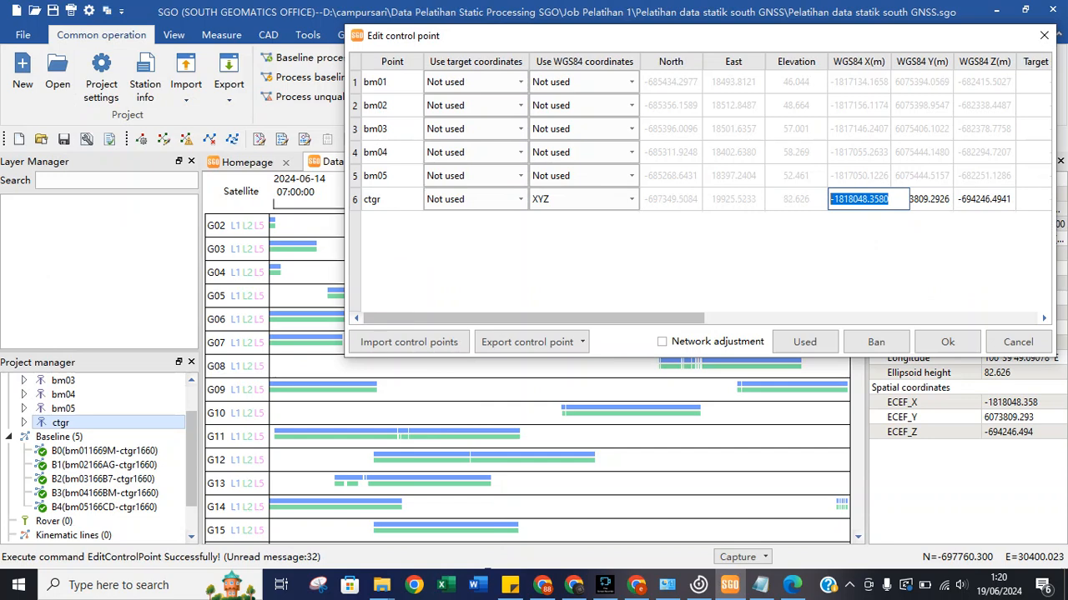
{"action": "key", "text": "ctrl+v"}
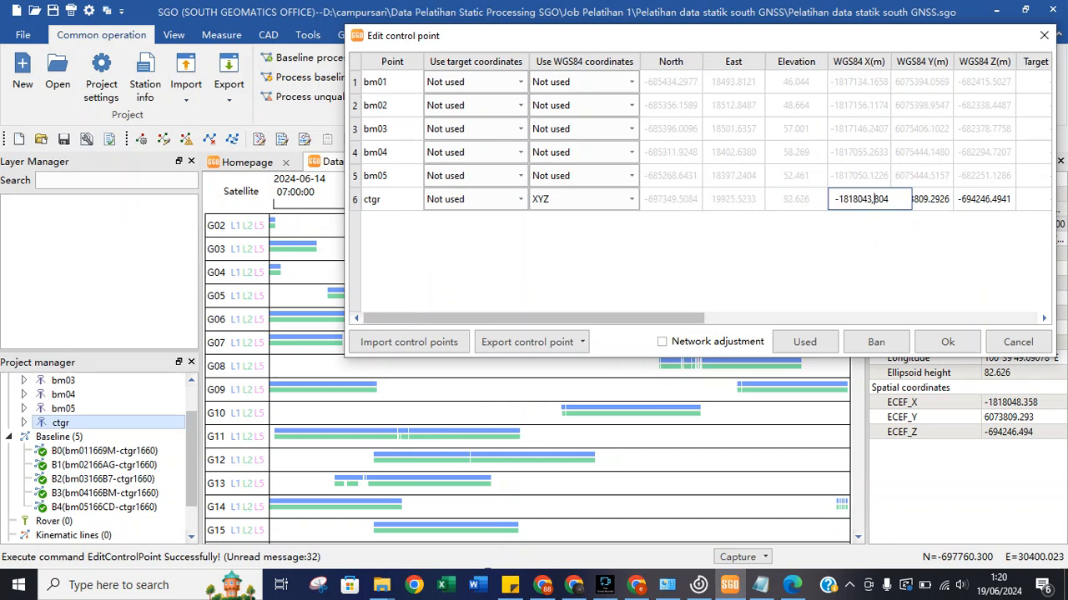
{"action": "key", "text": "BackSpace"}
{"action": "type", "text": "."}
Paste Y 6073794,025 into ctgr's WGS84 Y as 6073794.025.
{"action": "key", "text": "alt+Tab"}
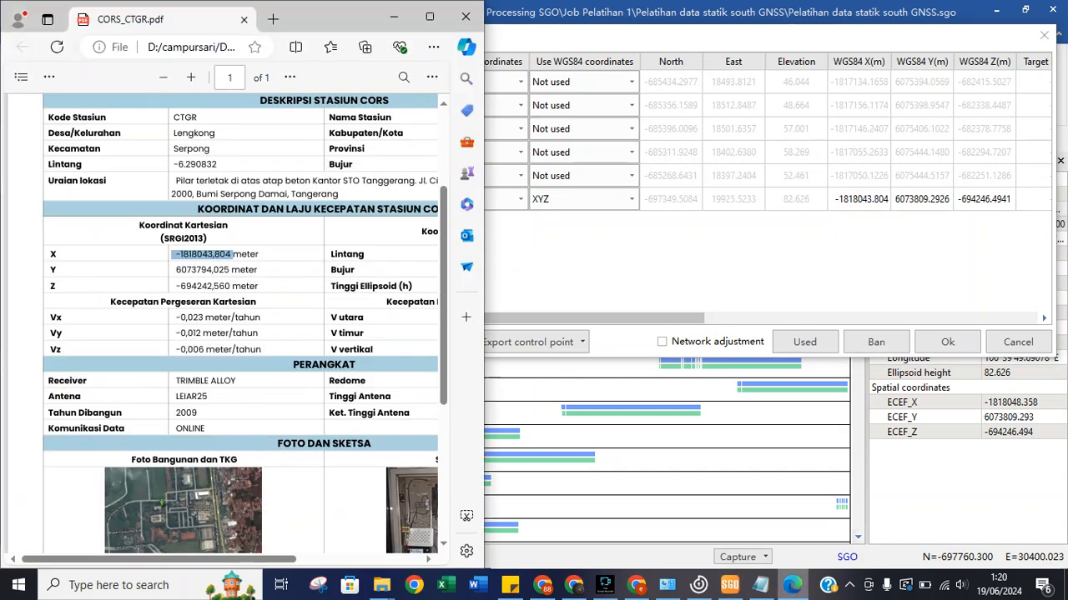
{"action": "left_click_drag", "start_coordinate": [174, 269], "coordinate": [230, 269]}
{"action": "right_click", "coordinate": [221, 269]}
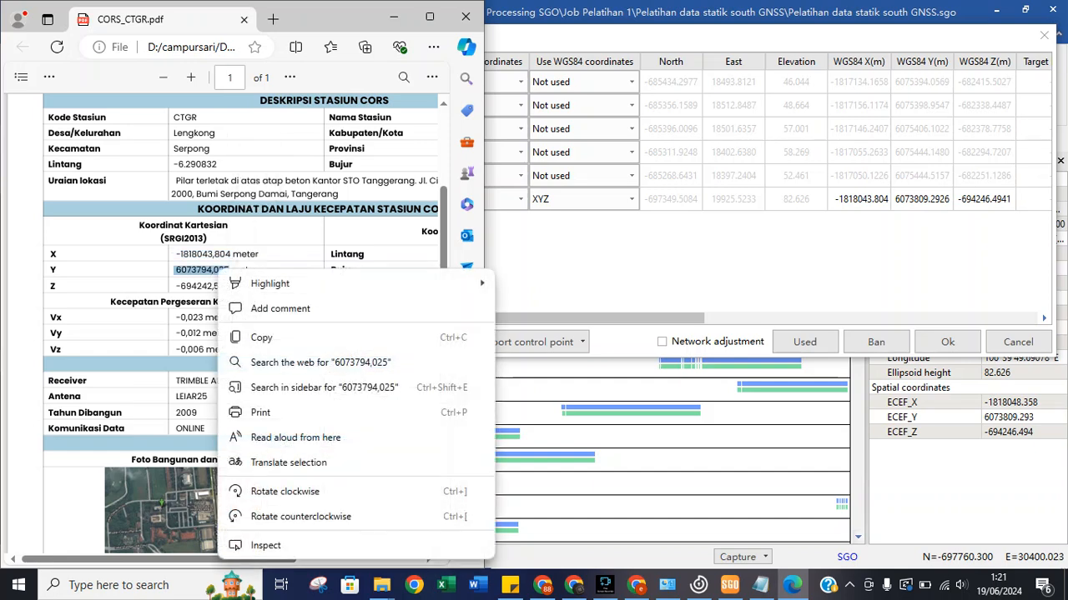
{"action": "left_click", "coordinate": [244, 334]}
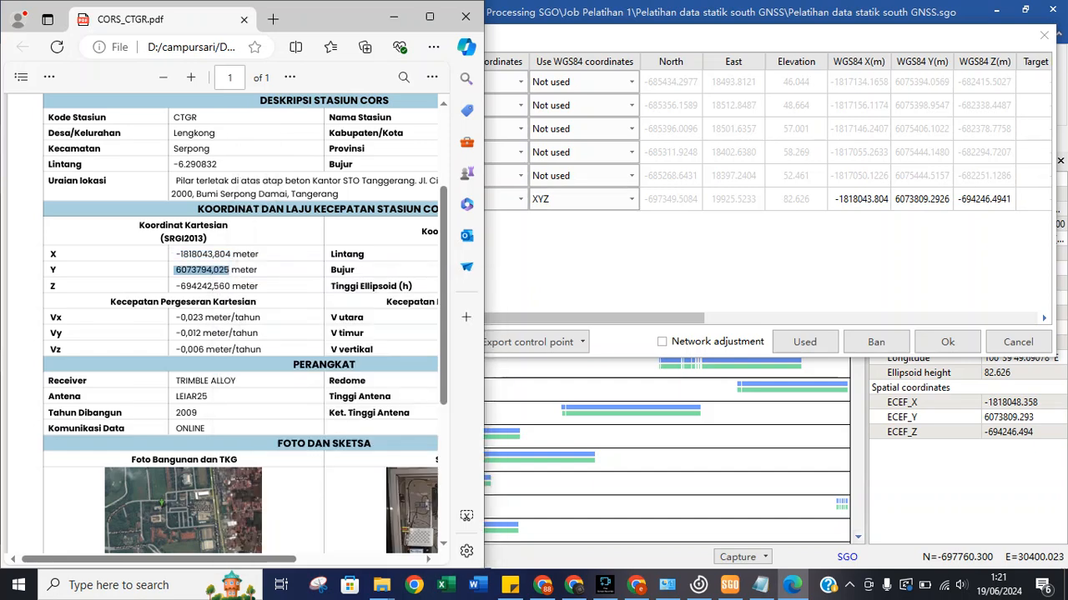
{"action": "key", "text": "alt+Tab"}
{"action": "double_click", "coordinate": [921, 199]}
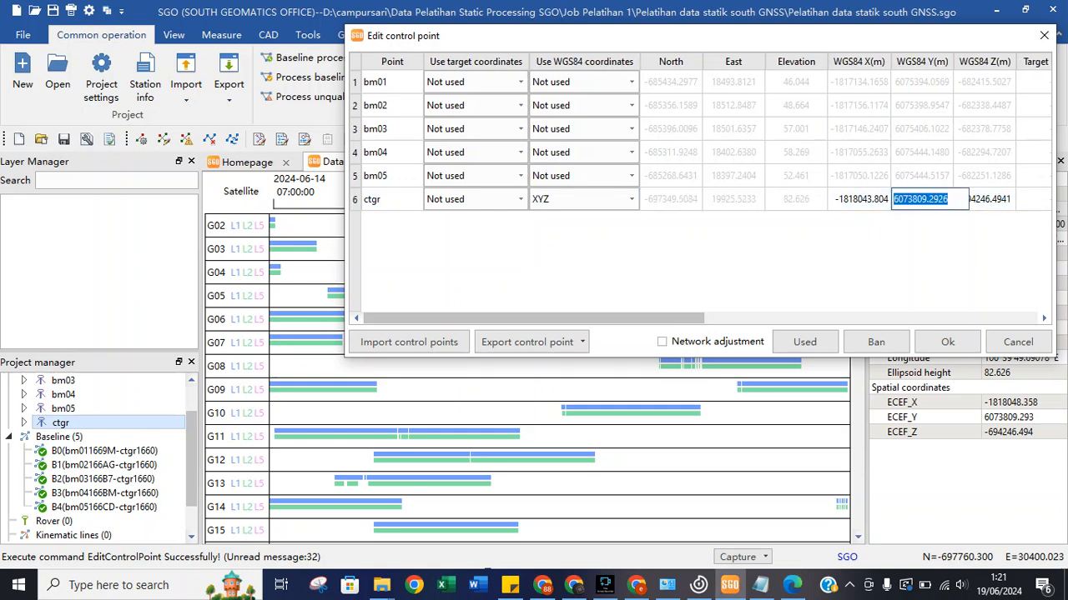
{"action": "key", "text": "ctrl+v"}
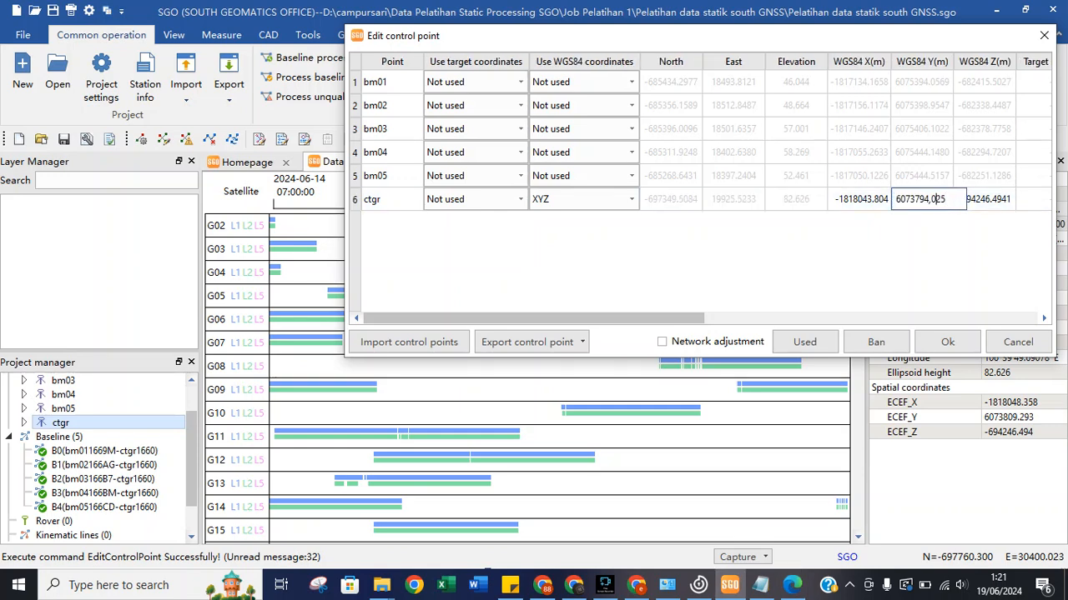
{"action": "key", "text": "BackSpace"}
{"action": "type", "text": "."}
Paste Z -694242,560 into ctgr's WGS84 Z as -694242.560.
{"action": "left_click", "coordinate": [793, 585]}
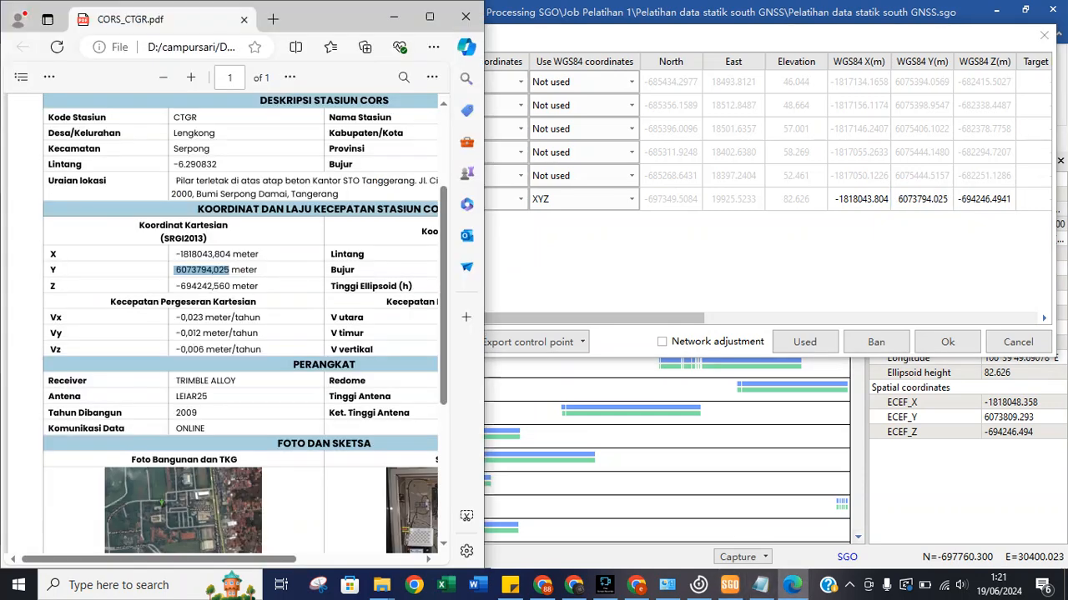
{"action": "left_click_drag", "start_coordinate": [230, 286], "coordinate": [173, 286]}
{"action": "right_click", "coordinate": [192, 287]}
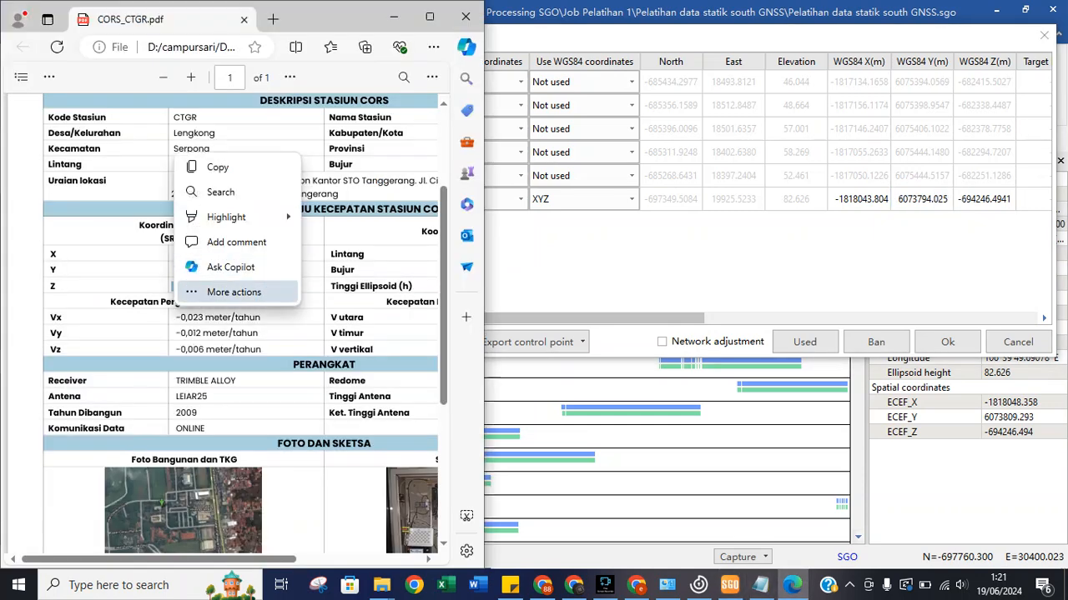
{"action": "right_click", "coordinate": [170, 255]}
{"action": "key", "text": "Escape"}
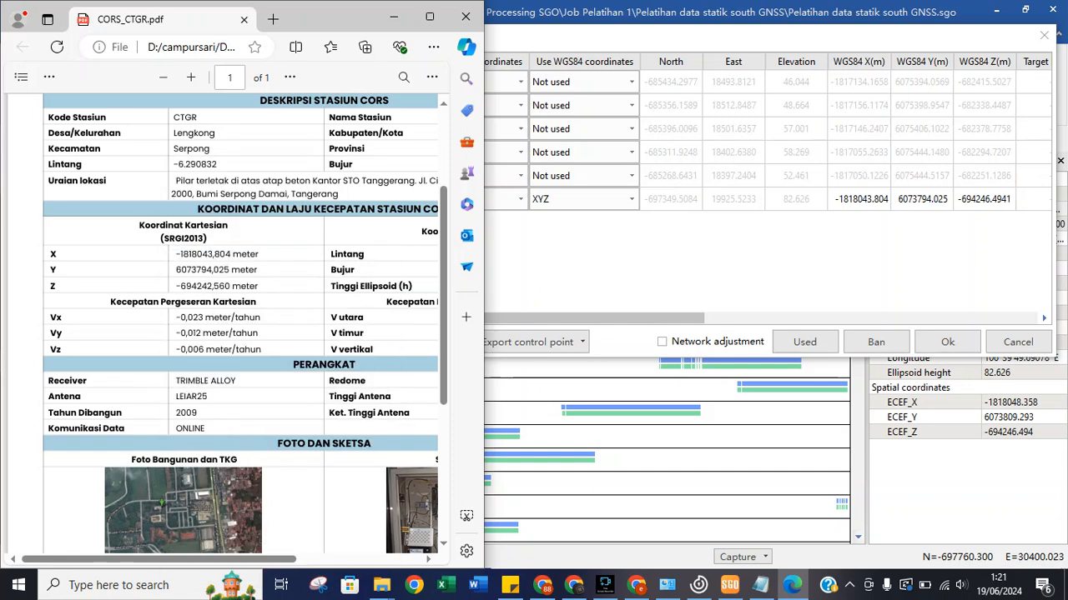
{"action": "left_click_drag", "start_coordinate": [173, 286], "coordinate": [231, 287]}
{"action": "right_click", "coordinate": [212, 281]}
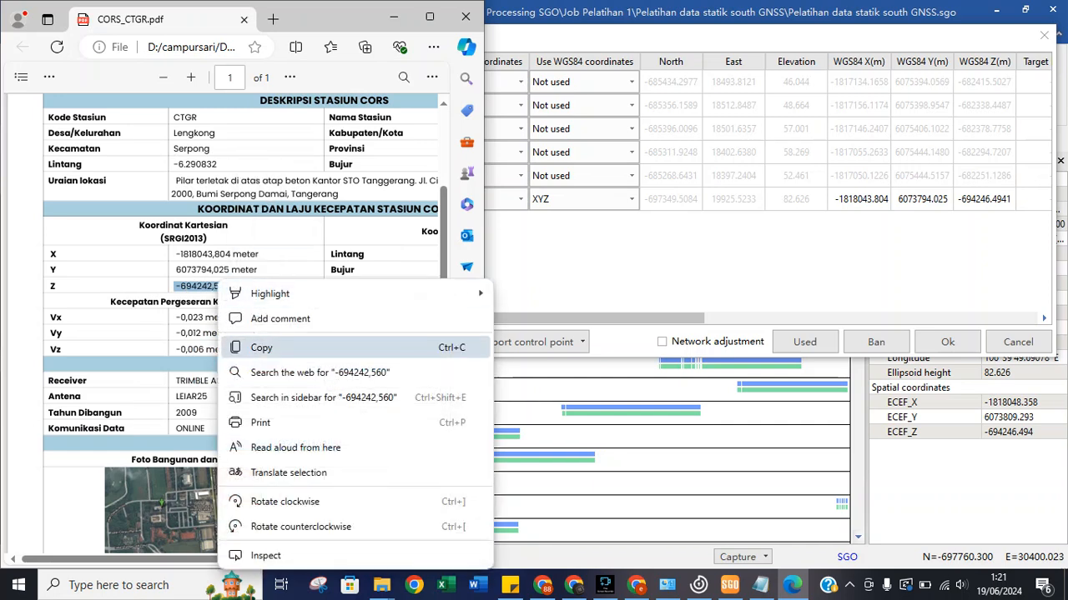
{"action": "left_click", "coordinate": [251, 347]}
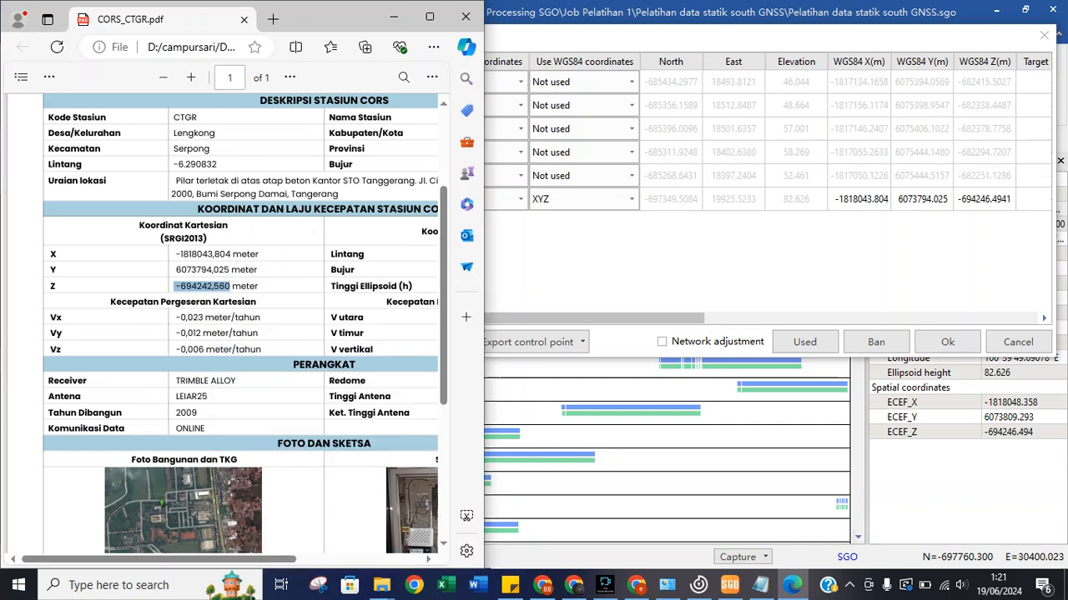
{"action": "key", "text": "alt+Tab"}
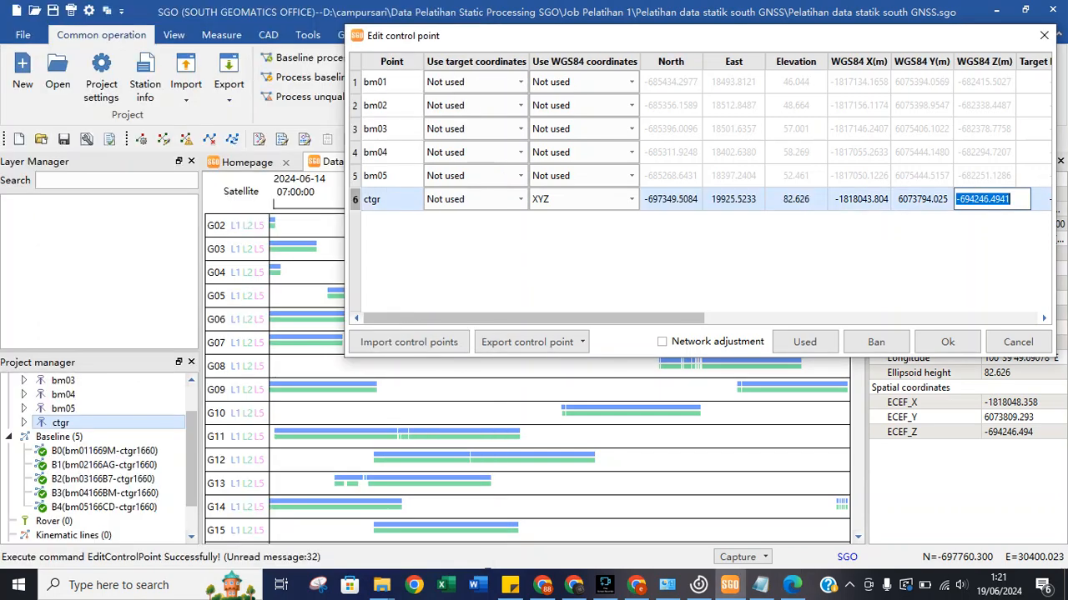
{"action": "key", "text": "ctrl+v"}
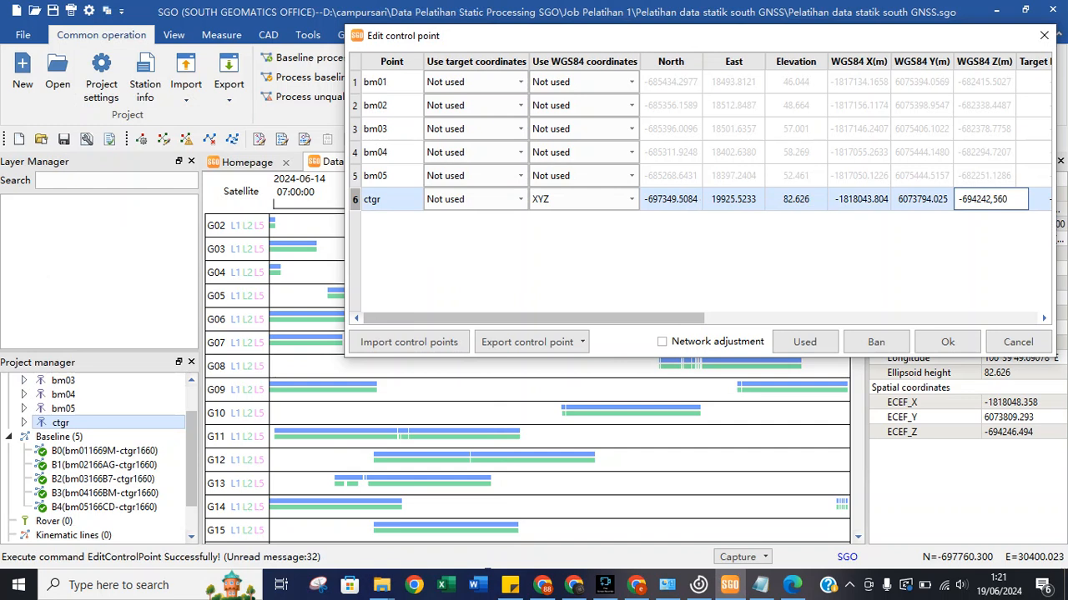
{"action": "key", "text": "BackSpace"}
{"action": "type", "text": "."}
Finish the Z edit, return ctgr's target coordinates to Not used, enable network adjustment and save.
{"action": "left_click", "coordinate": [804, 342]}
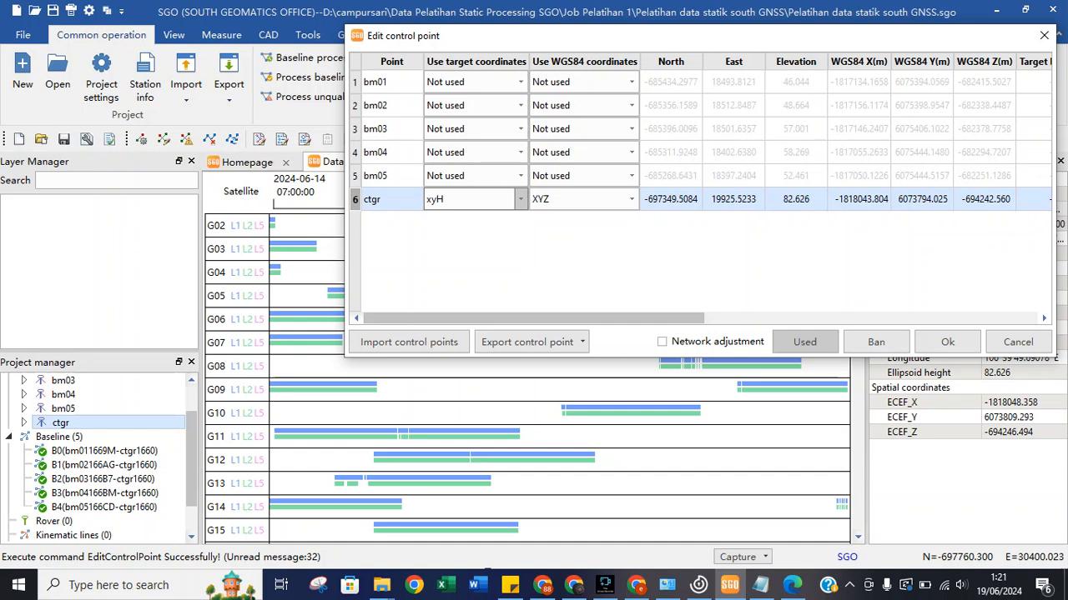
{"action": "left_click", "coordinate": [520, 199]}
{"action": "left_click", "coordinate": [476, 215]}
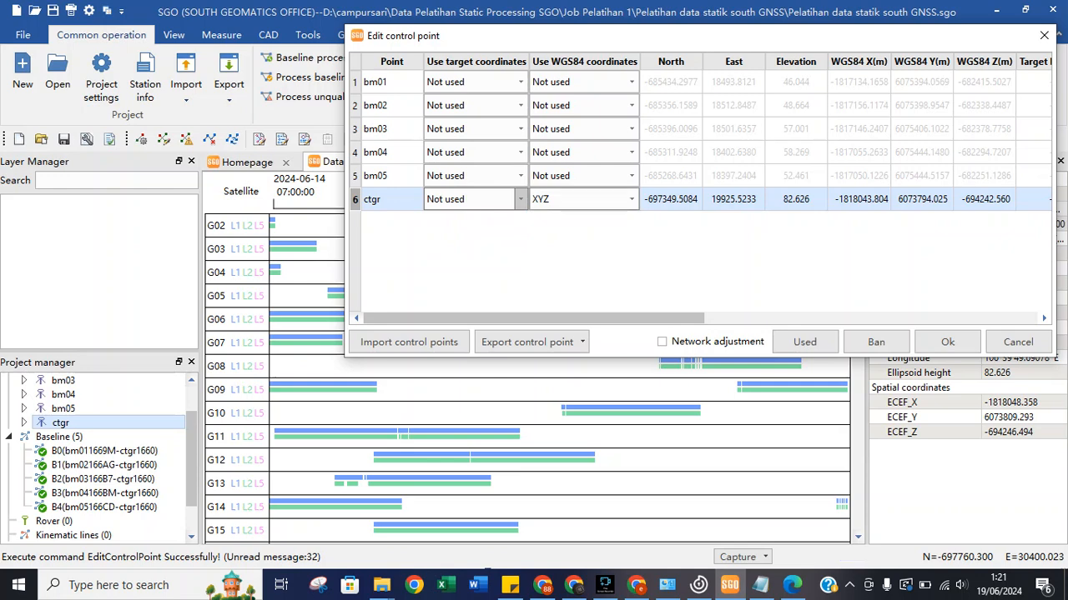
{"action": "left_click", "coordinate": [671, 200]}
{"action": "left_click", "coordinate": [663, 342]}
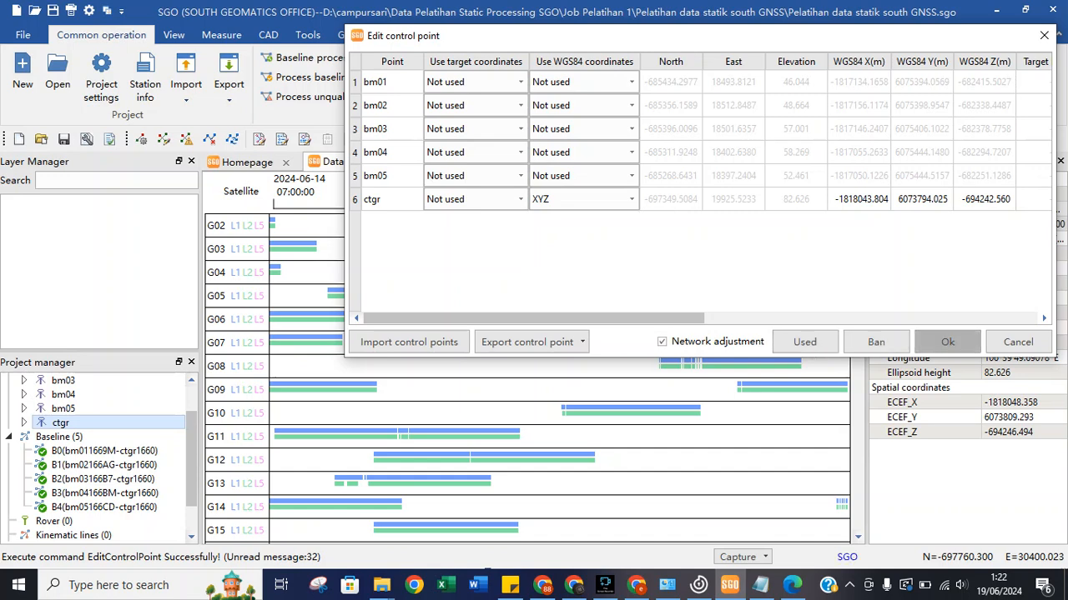
{"action": "left_click", "coordinate": [947, 342]}
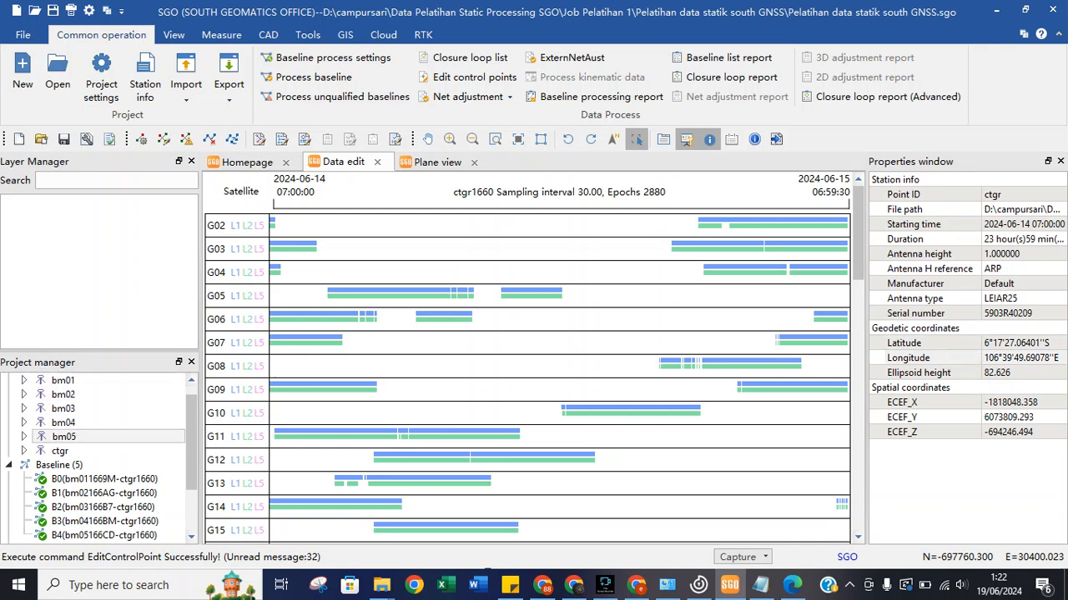
Display ctgr's properties in the plane view and compare them with the CORS_CTGR PDF coordinates.
{"action": "left_click", "coordinate": [61, 451]}
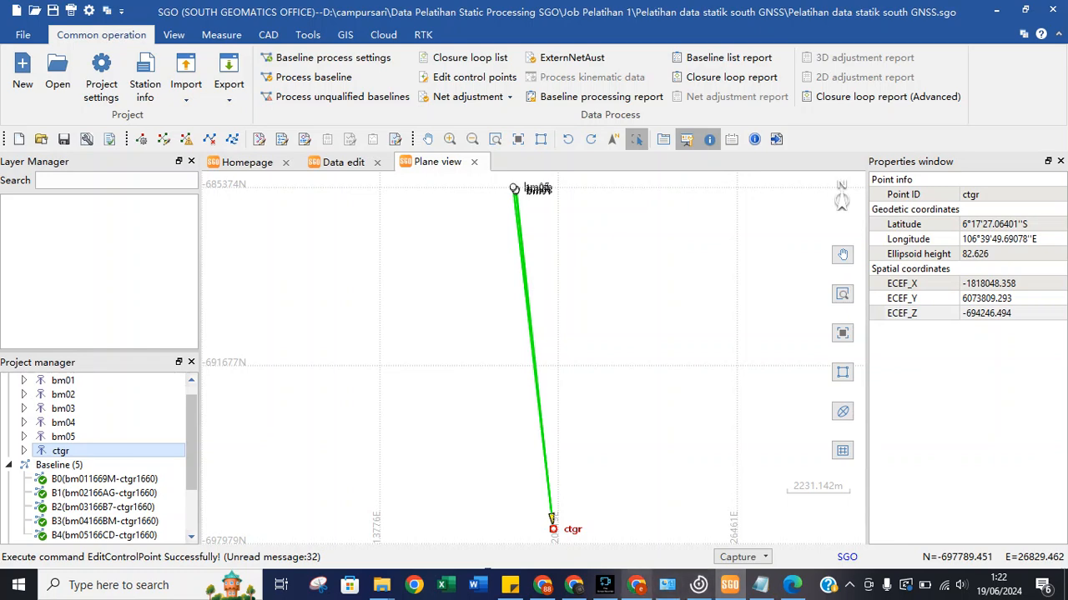
{"action": "mouse_move", "coordinate": [636, 584]}
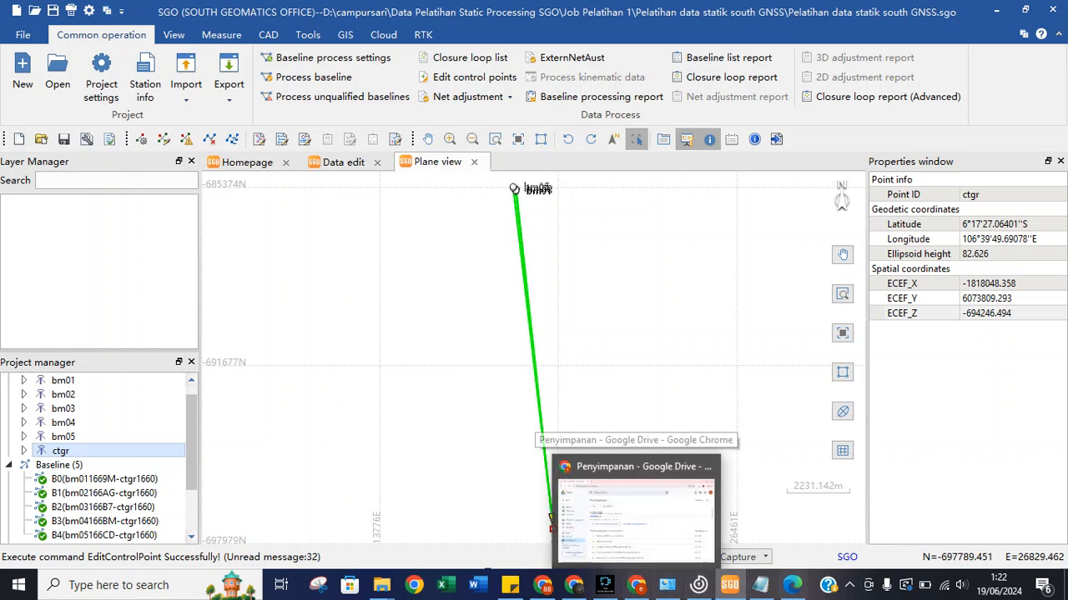
{"action": "left_click", "coordinate": [792, 585]}
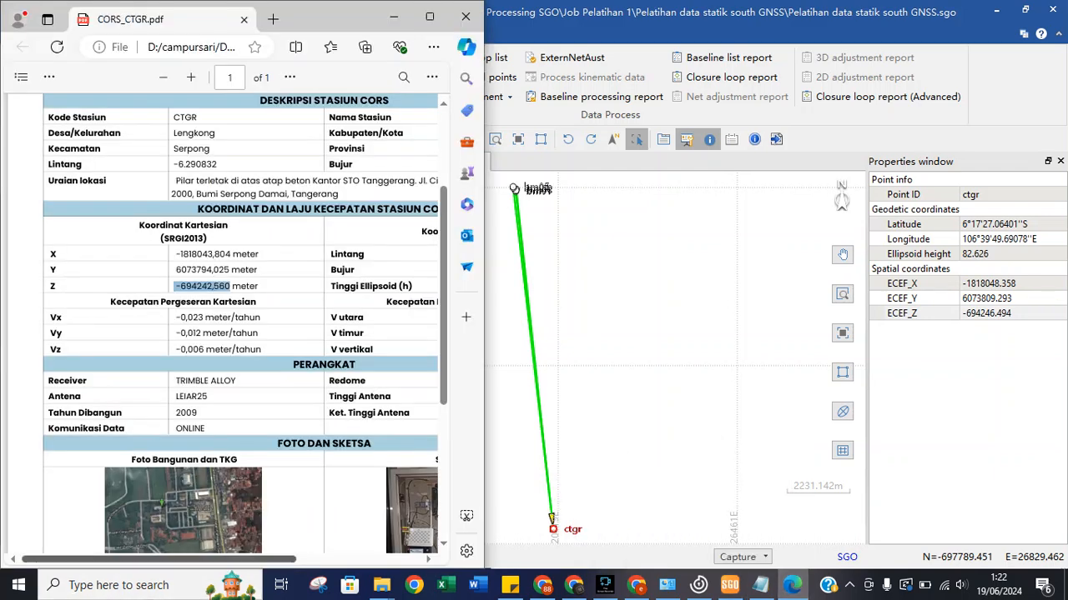
{"action": "scroll", "coordinate": [216, 325], "scroll_direction": "right", "scroll_amount": 5}
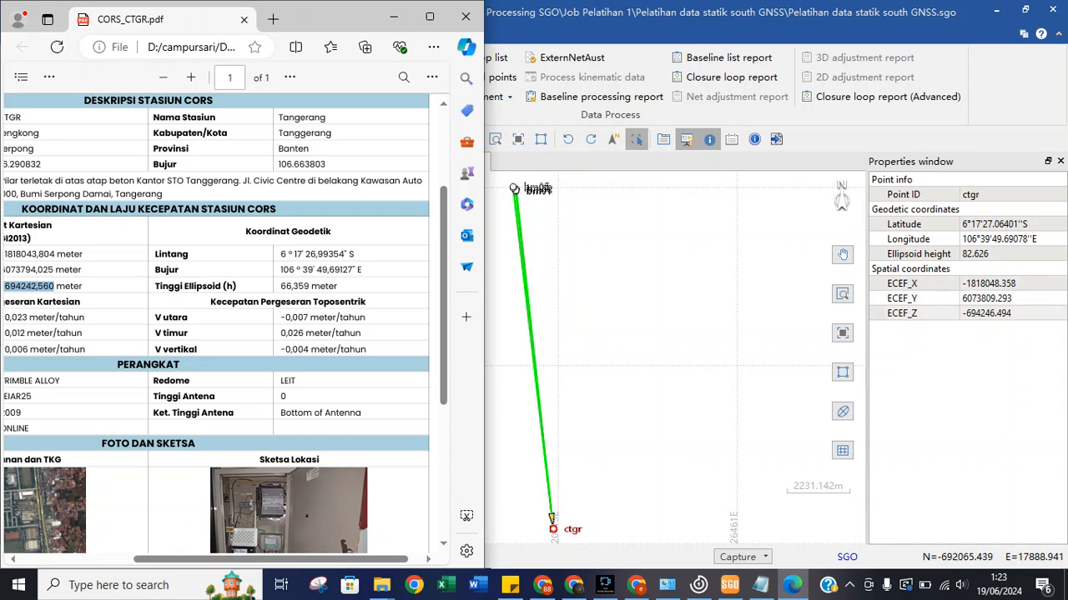
{"action": "scroll", "coordinate": [221, 325], "scroll_direction": "left", "scroll_amount": 4}
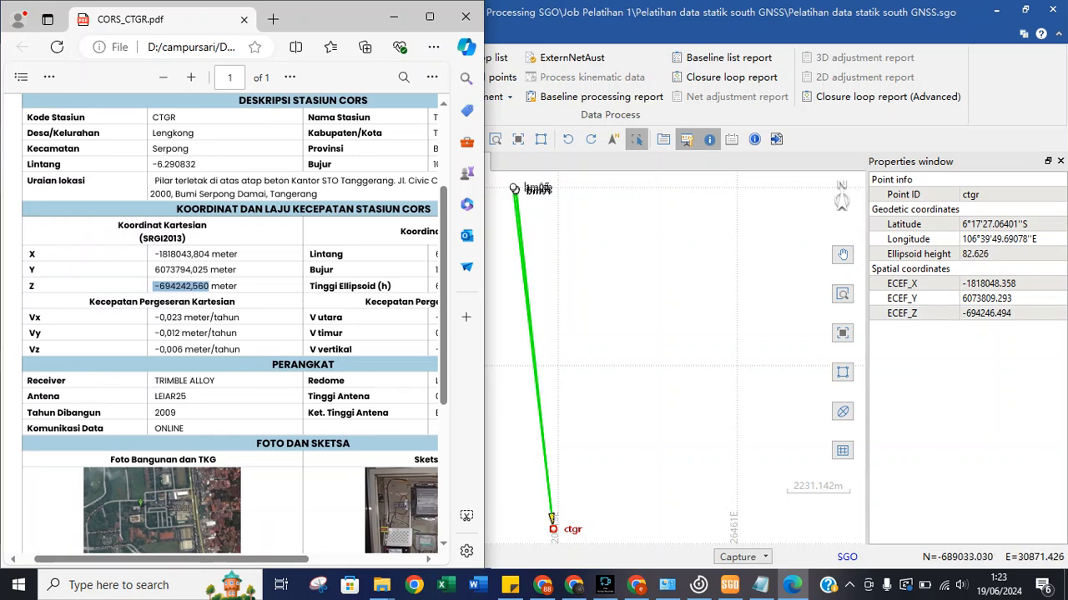
{"action": "left_click", "coordinate": [1012, 315]}
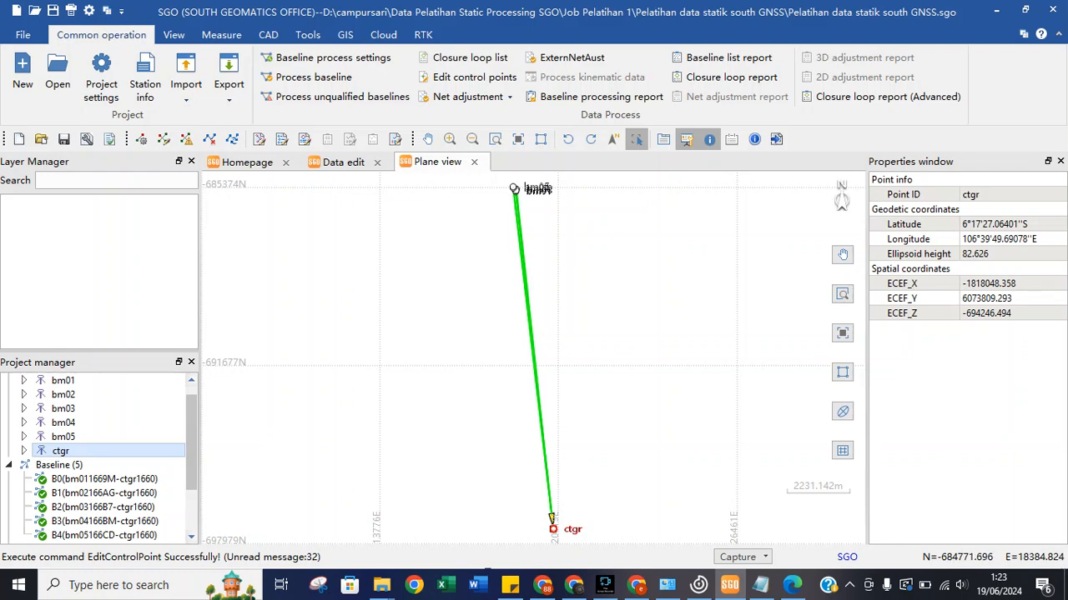
Open the Edit control point dialog and bring up its Import control points settings.
{"action": "left_click", "coordinate": [473, 77]}
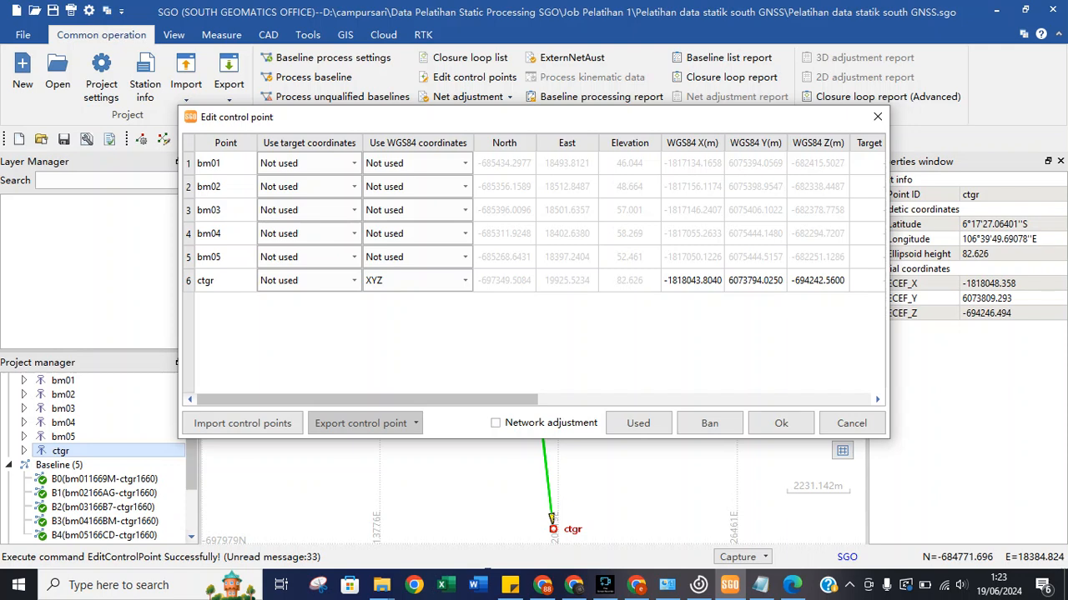
{"action": "left_click", "coordinate": [361, 423]}
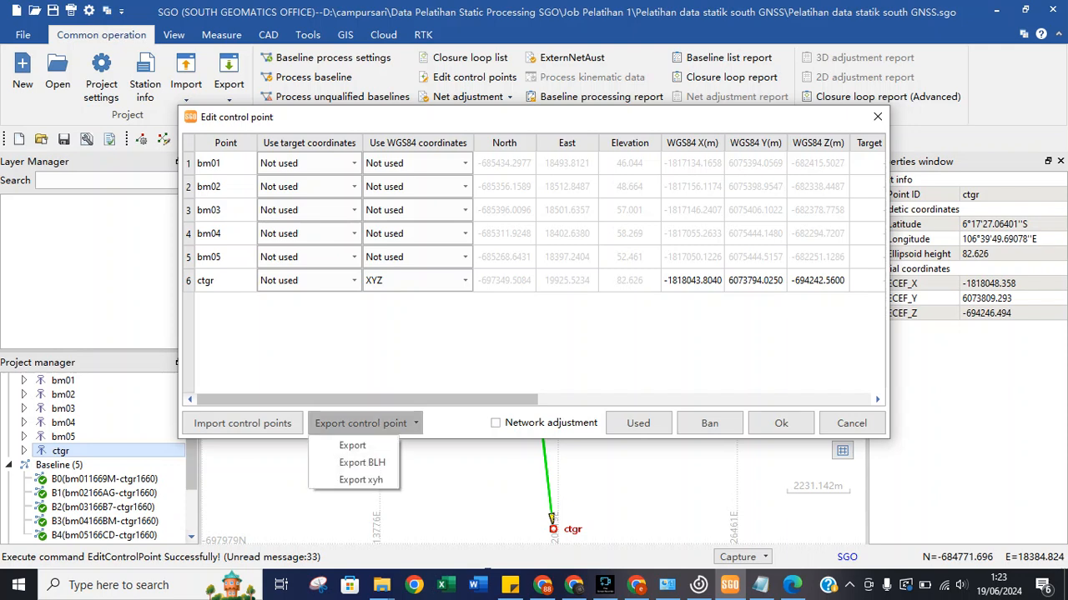
{"action": "left_click", "coordinate": [242, 423]}
{"action": "left_click", "coordinate": [242, 423]}
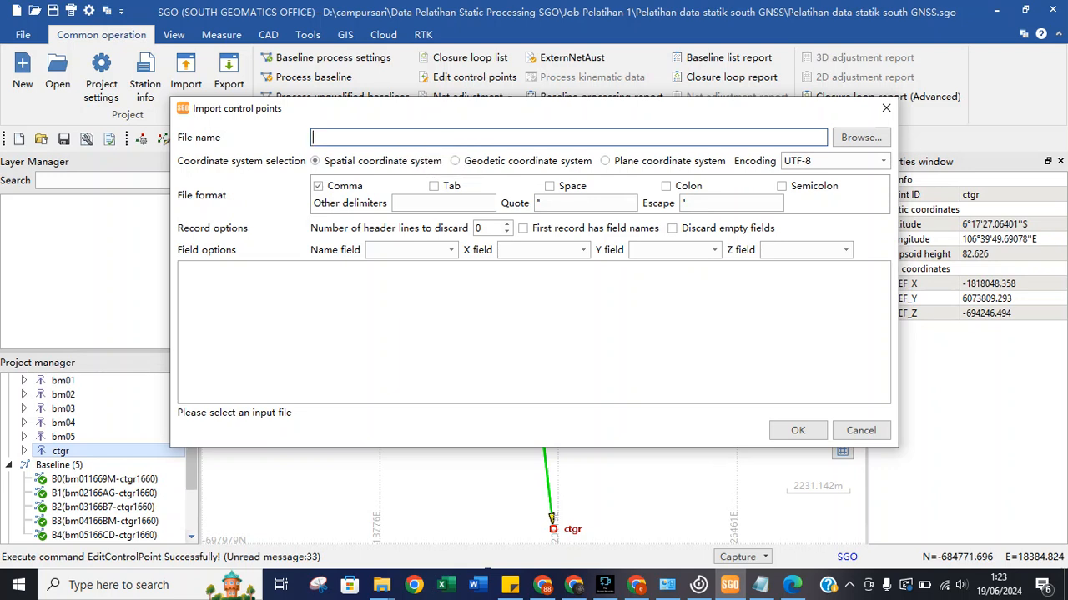
Enter 'CTGR file' as the file name and toggle the coordinate type from Geodetic back to Spatial.
{"action": "type", "text": "CT"}
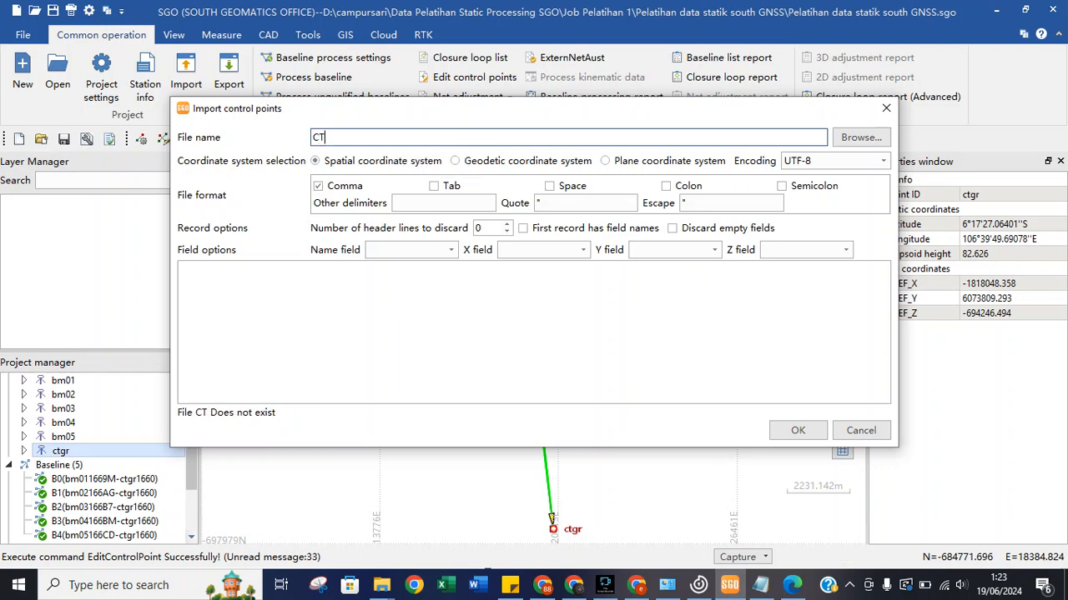
{"action": "type", "text": "GR file"}
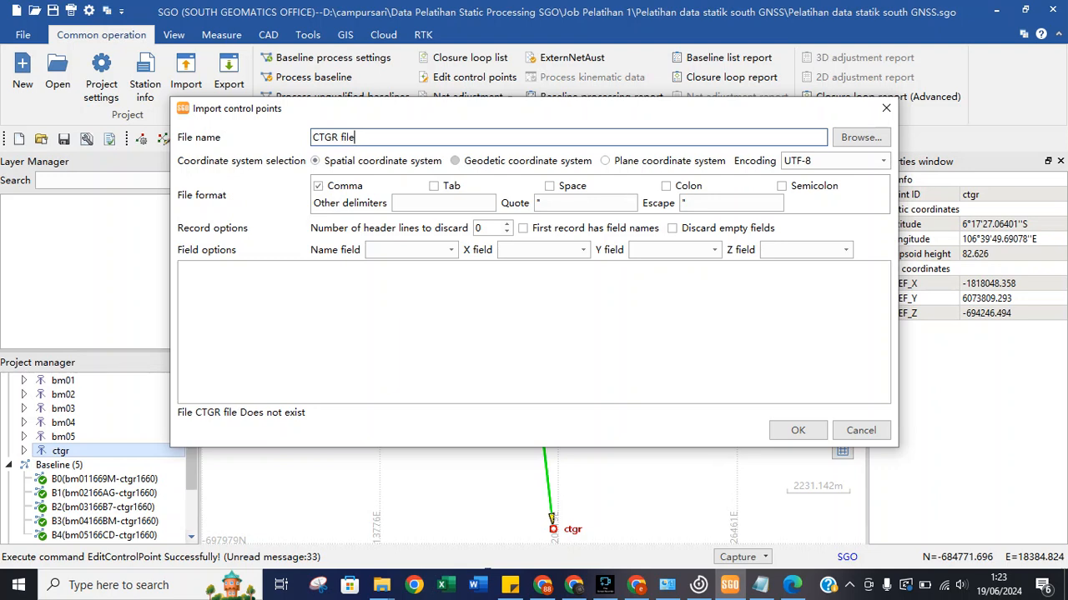
{"action": "left_click", "coordinate": [455, 160]}
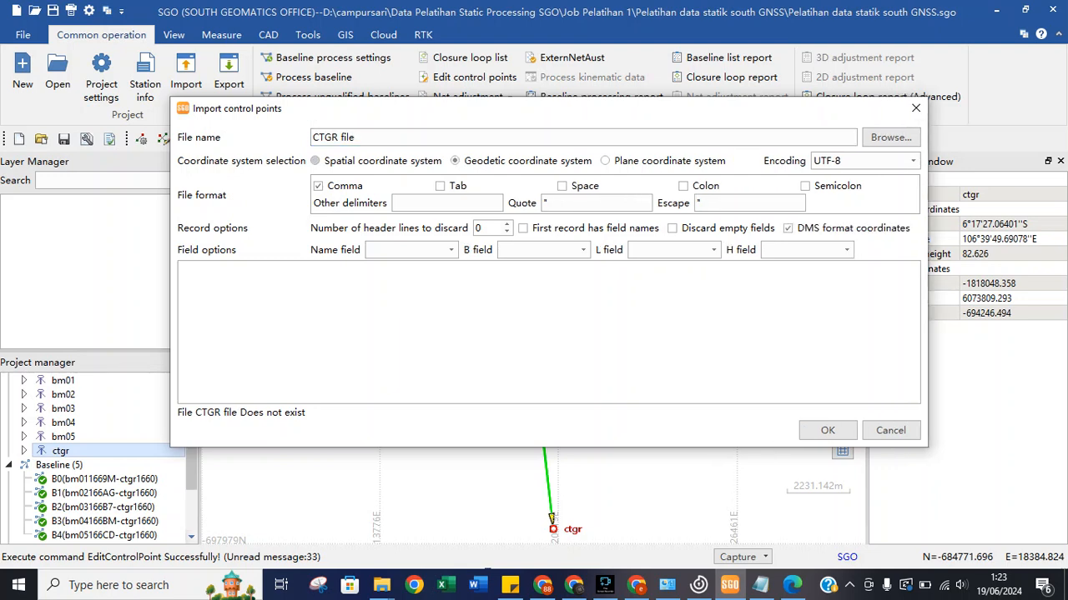
{"action": "left_click", "coordinate": [315, 161]}
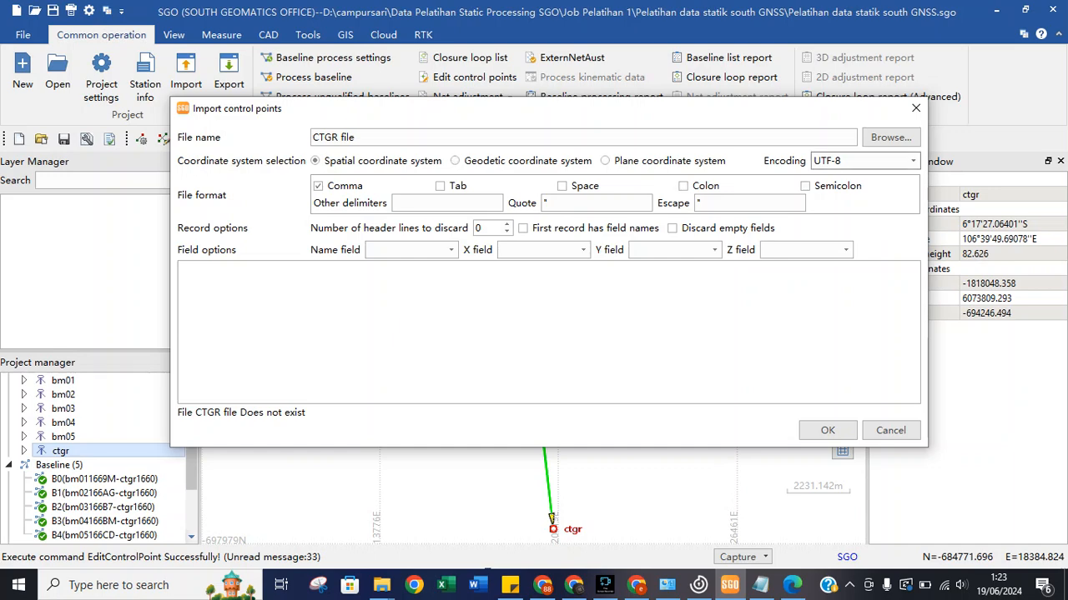
Browse the Encoding list and keep UTF-8 as the file encoding.
{"action": "left_click", "coordinate": [863, 160]}
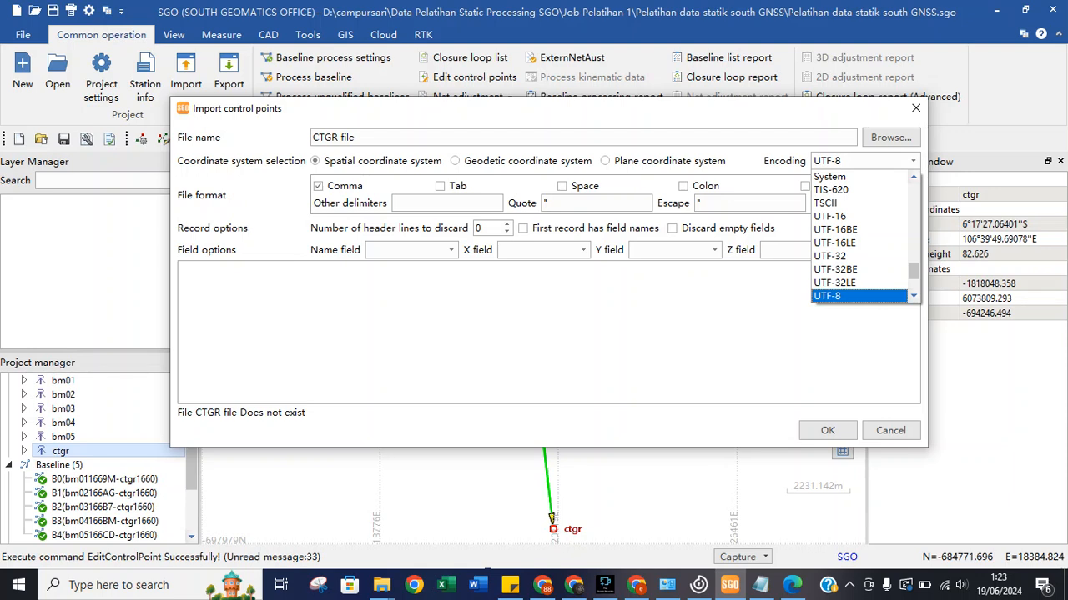
{"action": "scroll", "coordinate": [865, 236], "scroll_direction": "up", "scroll_amount": 4}
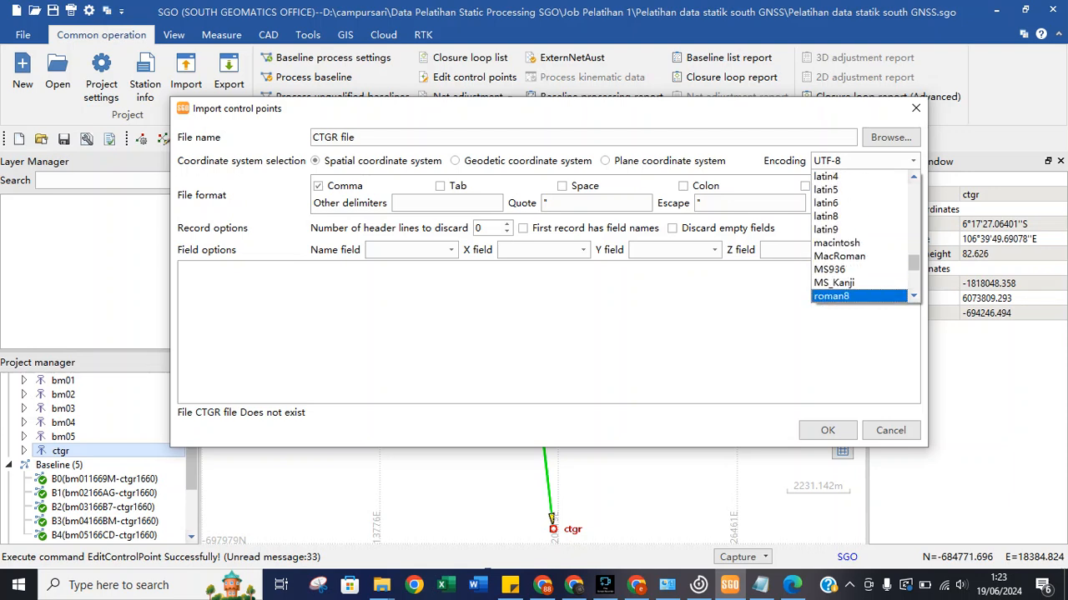
{"action": "scroll", "coordinate": [865, 236], "scroll_direction": "down", "scroll_amount": 5}
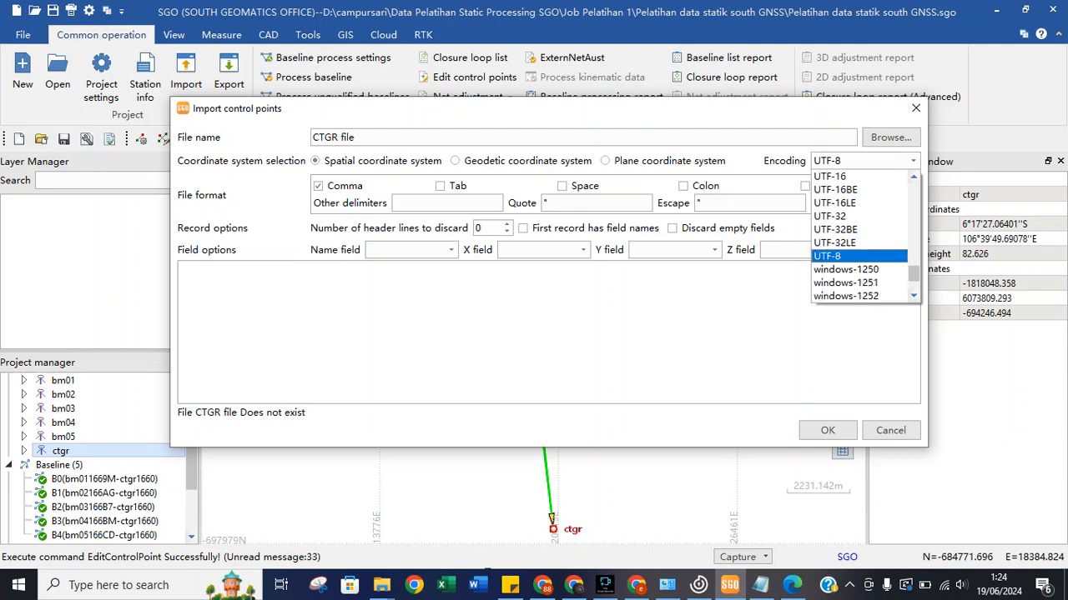
{"action": "scroll", "coordinate": [865, 236], "scroll_direction": "down", "scroll_amount": 3}
{"action": "scroll", "coordinate": [865, 236], "scroll_direction": "up", "scroll_amount": 2}
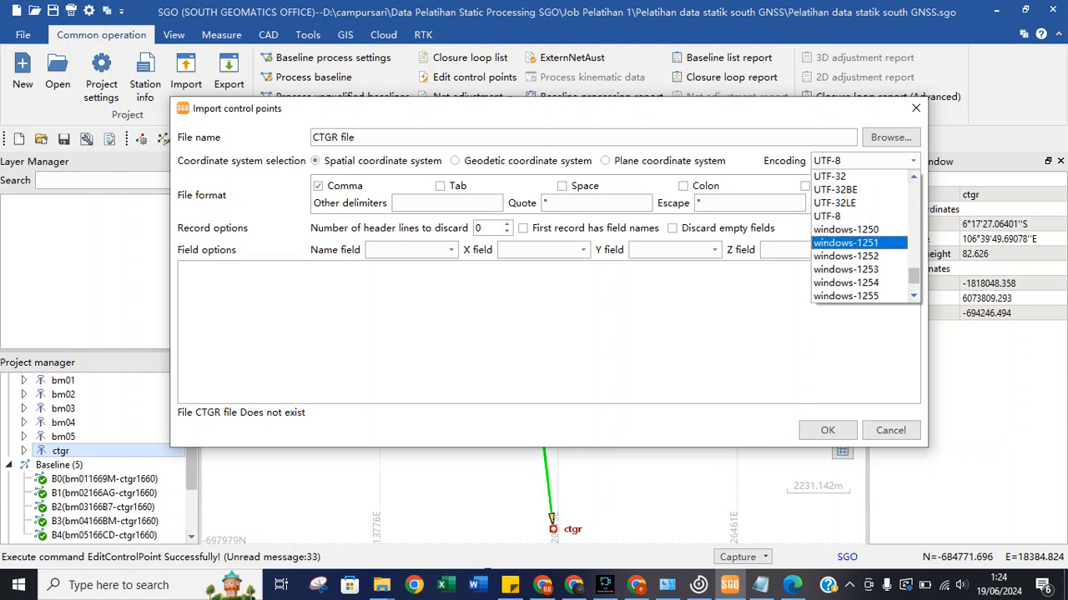
{"action": "left_click", "coordinate": [860, 216]}
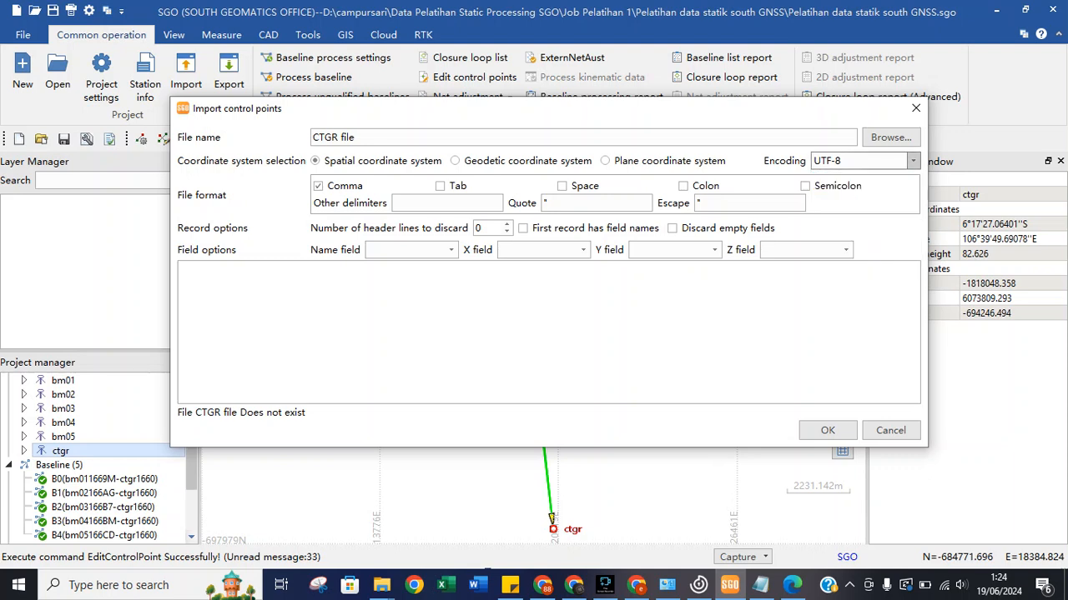
{"action": "left_click", "coordinate": [913, 160]}
{"action": "scroll", "coordinate": [865, 236], "scroll_direction": "down", "scroll_amount": 5}
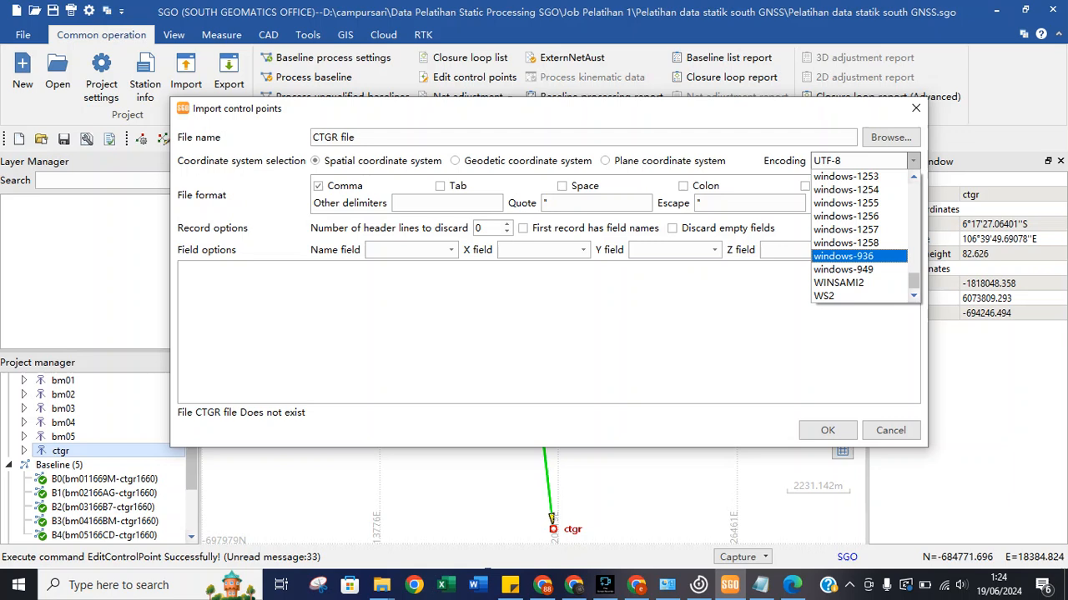
{"action": "scroll", "coordinate": [865, 270], "scroll_direction": "up", "scroll_amount": 5}
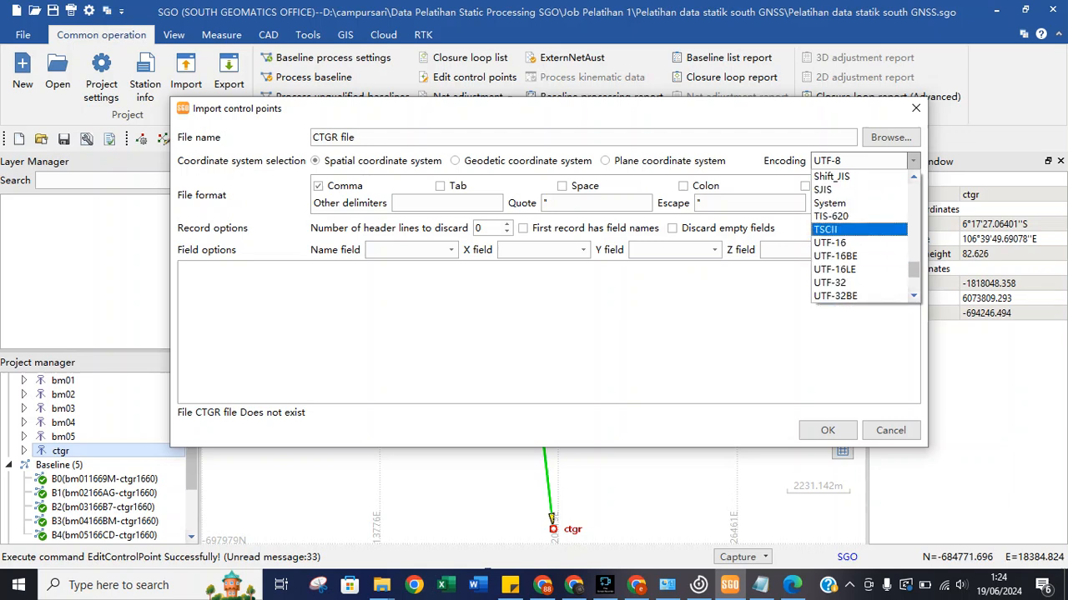
{"action": "scroll", "coordinate": [859, 230], "scroll_direction": "down", "scroll_amount": 1}
{"action": "scroll", "coordinate": [859, 236], "scroll_direction": "down", "scroll_amount": 1}
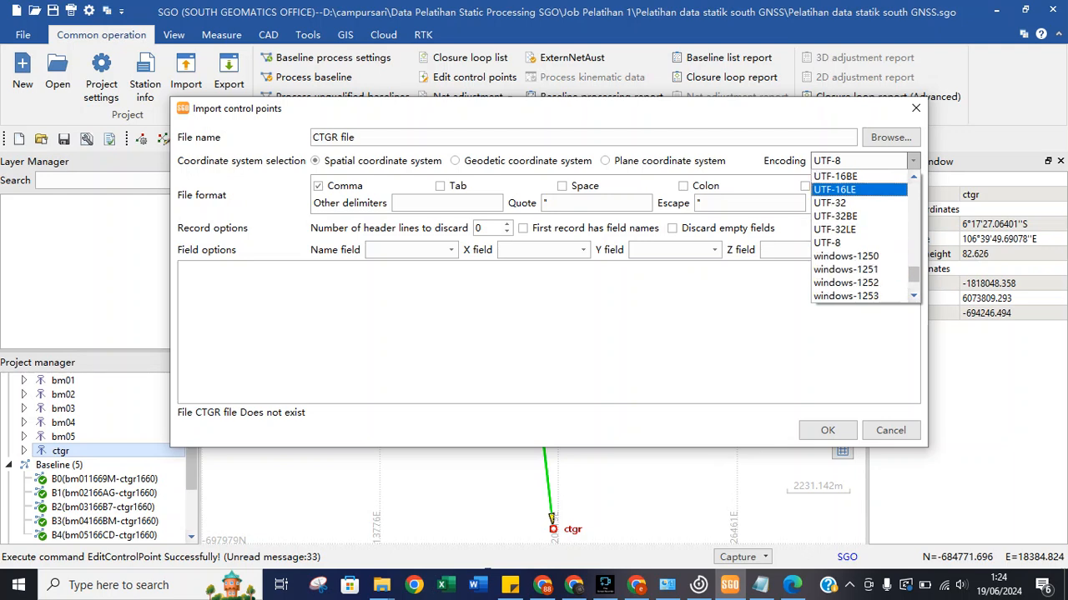
{"action": "left_click", "coordinate": [850, 243]}
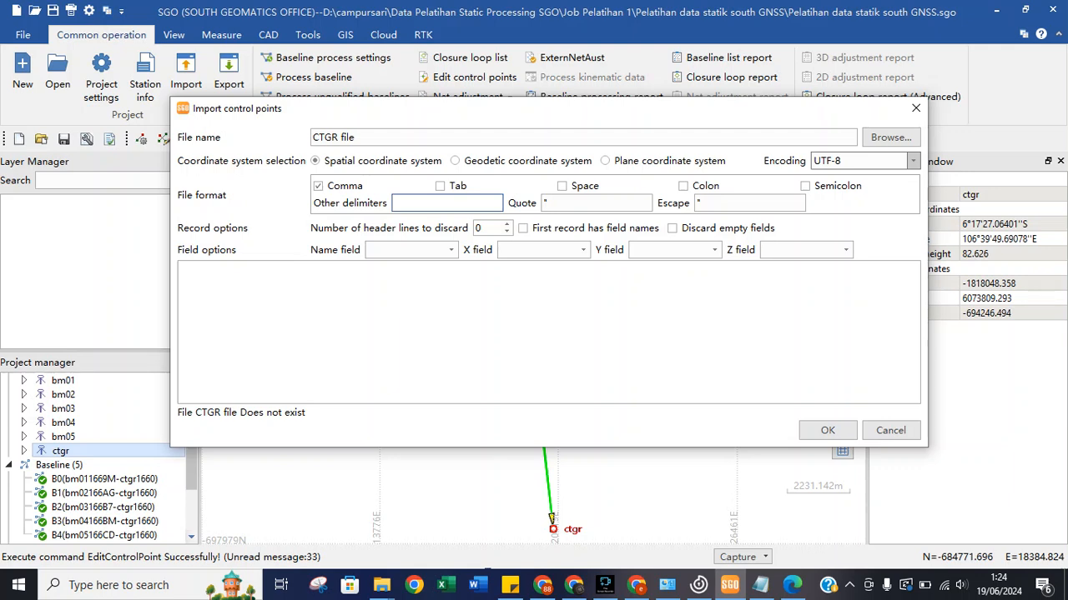
Inspect the delimiter, quote and column settings, then remove a stray '6' from the delimiters.
{"action": "key", "text": "Tab"}
{"action": "key", "text": "Tab"}
{"action": "key", "text": "Tab"}
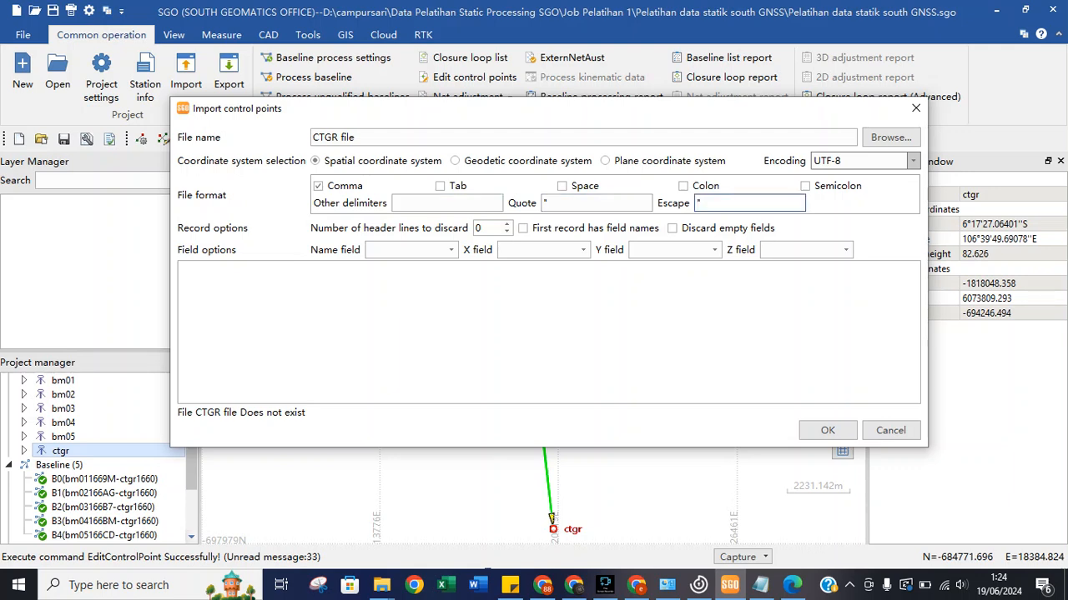
{"action": "key", "text": "Tab"}
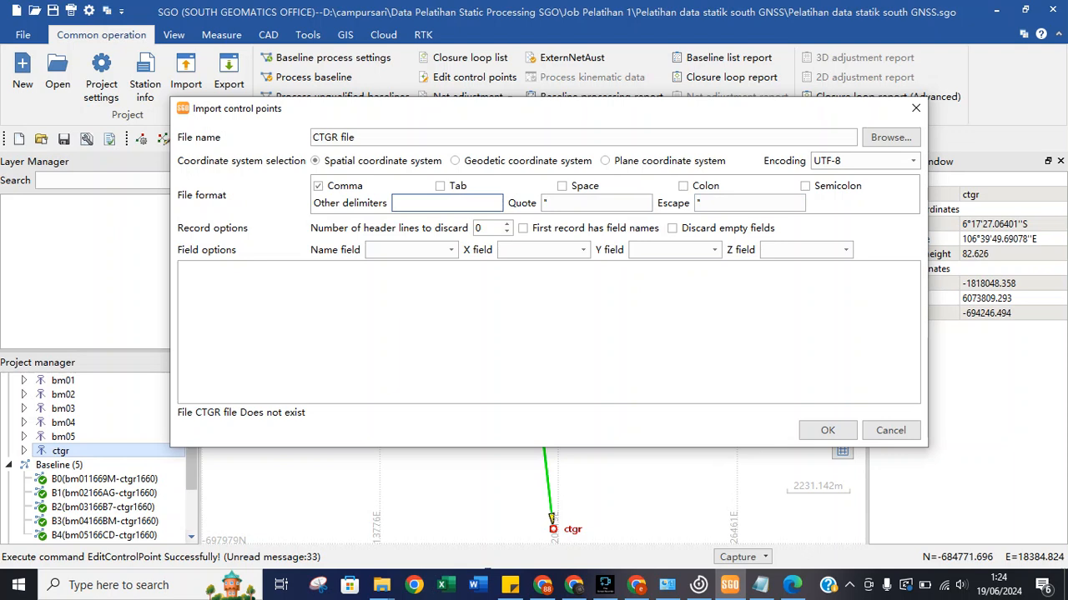
{"action": "key", "text": "Tab"}
{"action": "key", "text": "Tab"}
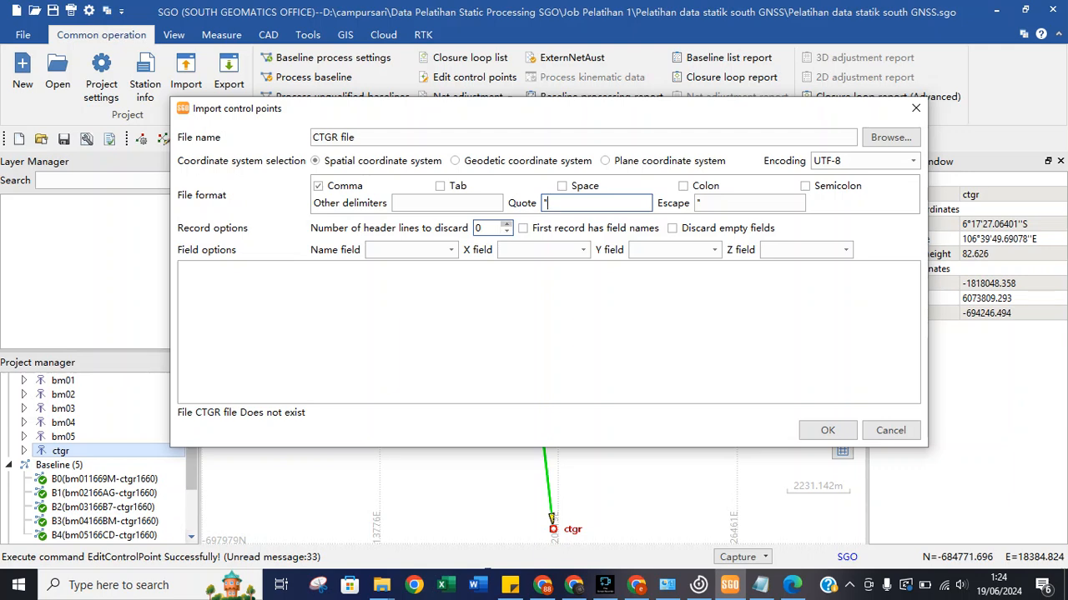
{"action": "left_click", "coordinate": [450, 250]}
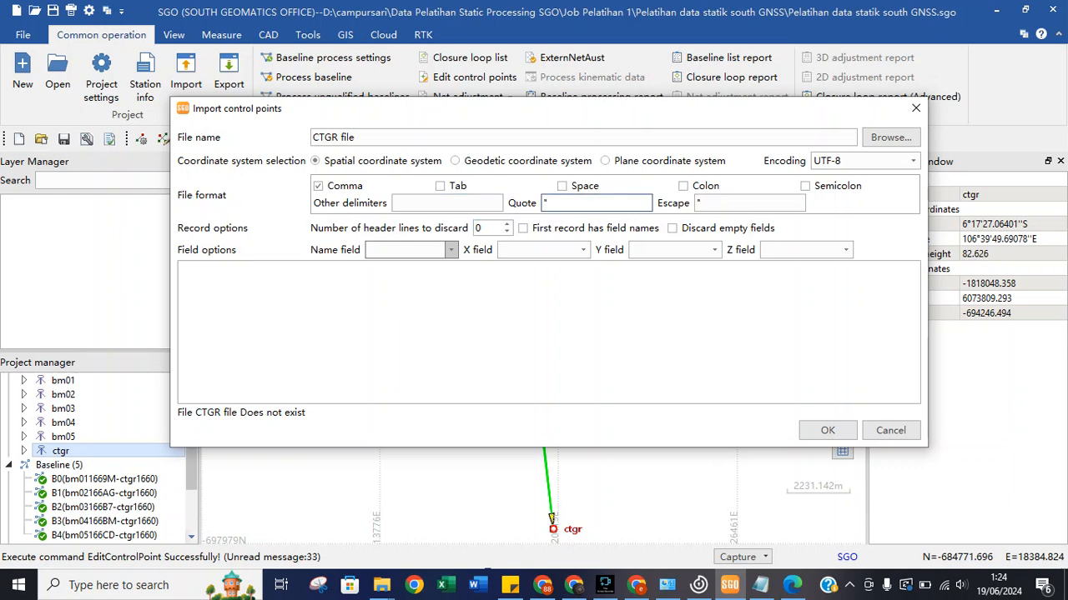
{"action": "left_click", "coordinate": [714, 250]}
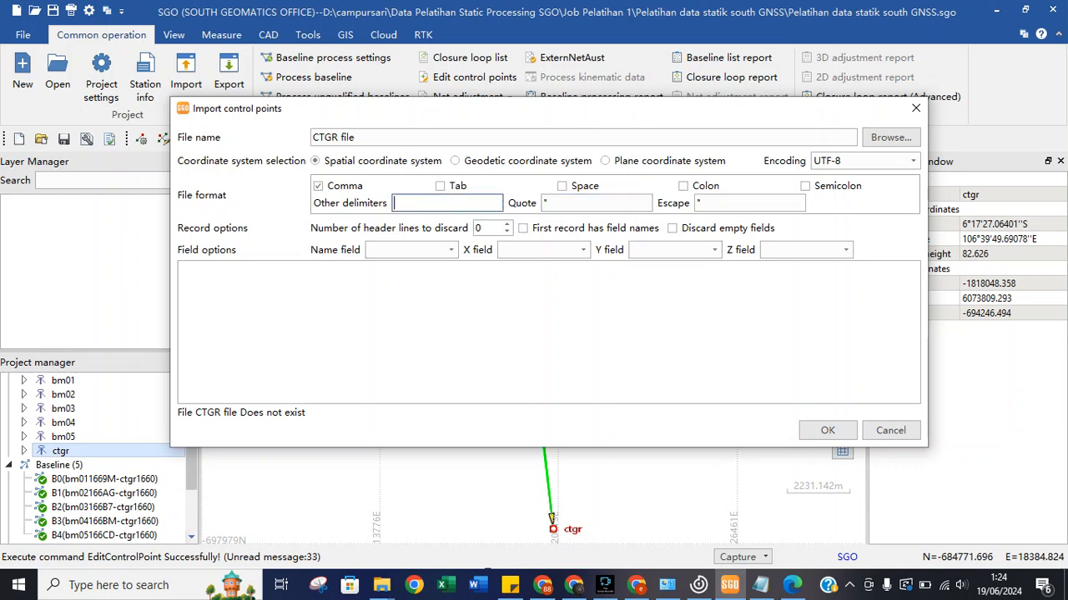
{"action": "type", "text": "6"}
{"action": "left_click", "coordinate": [576, 204]}
{"action": "key", "text": "shift+Tab"}
{"action": "key", "text": "BackSpace"}
Cancel the import and close the Import control points dialog without importing anything.
{"action": "left_click", "coordinate": [890, 430]}
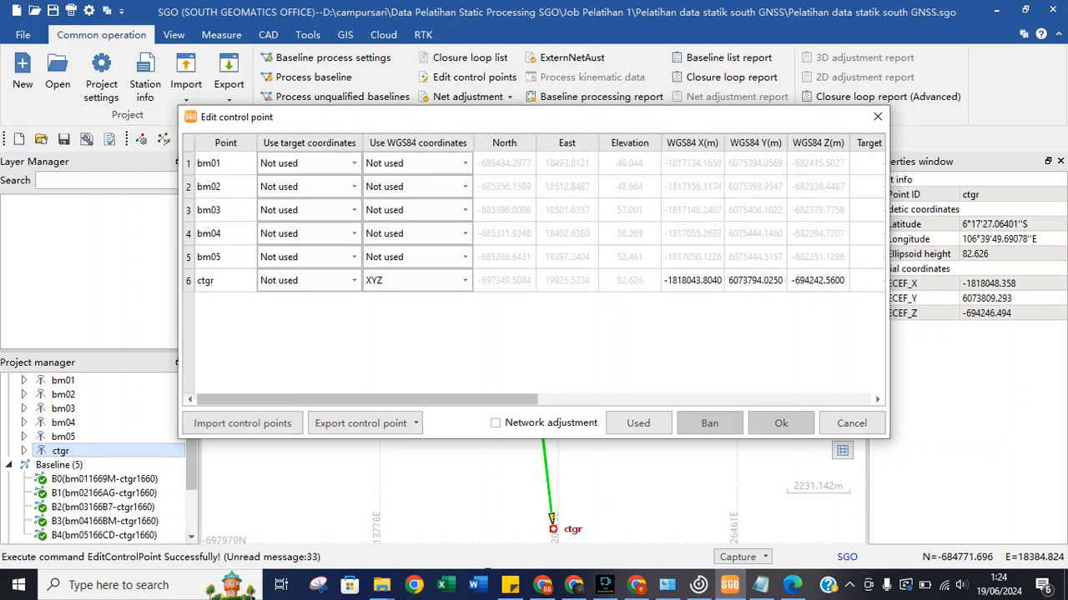
{"action": "left_click", "coordinate": [242, 423]}
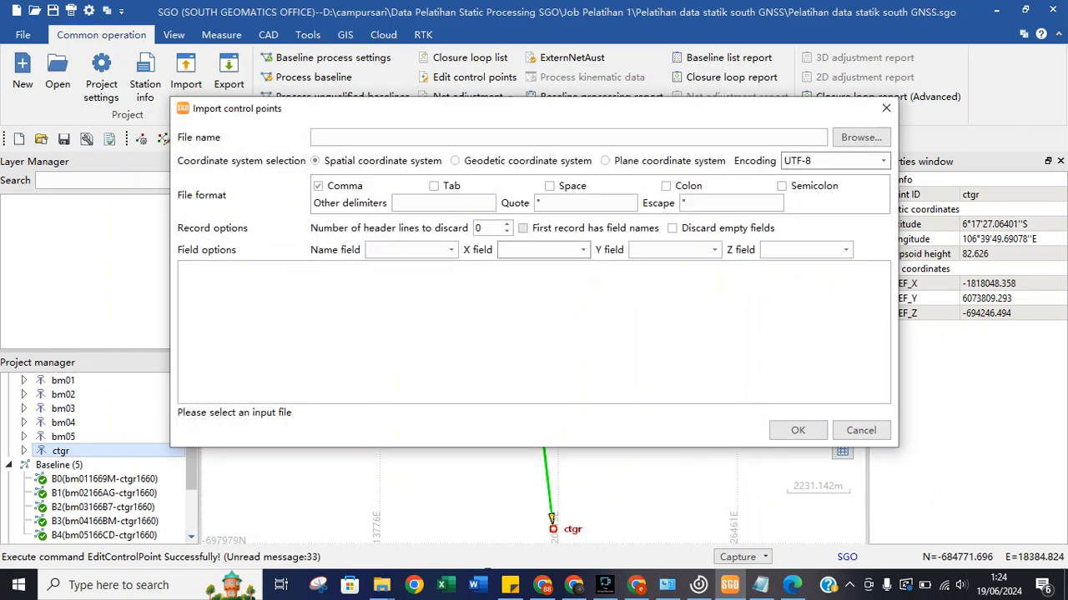
{"action": "left_click", "coordinate": [885, 107]}
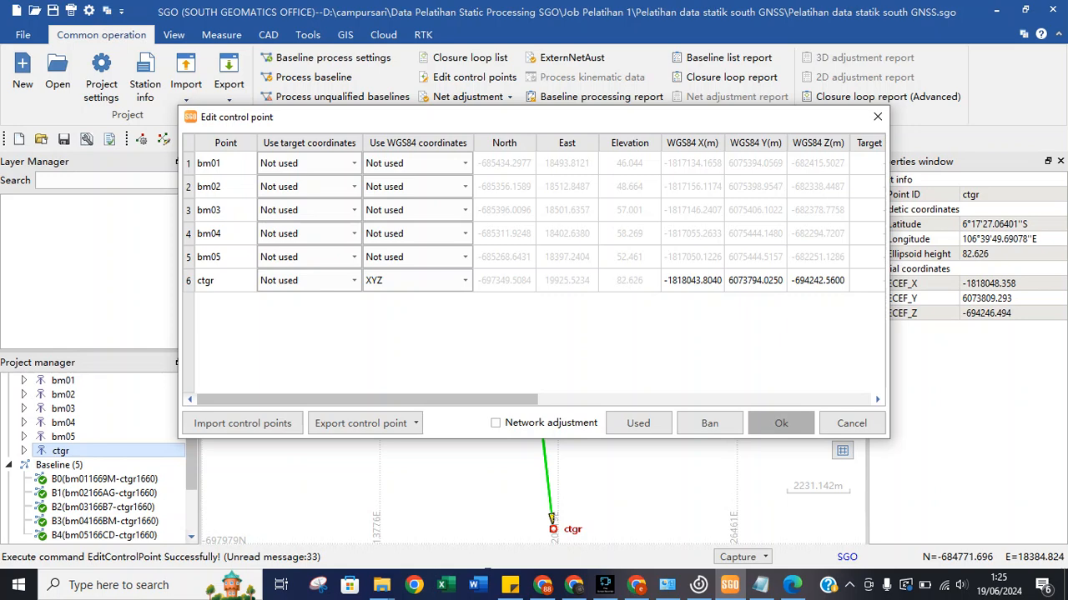
Tick Network adjustment and review the bm05 and ctgr rows in the control point table.
{"action": "left_click", "coordinate": [496, 423]}
{"action": "left_click_drag", "start_coordinate": [499, 400], "coordinate": [832, 399]}
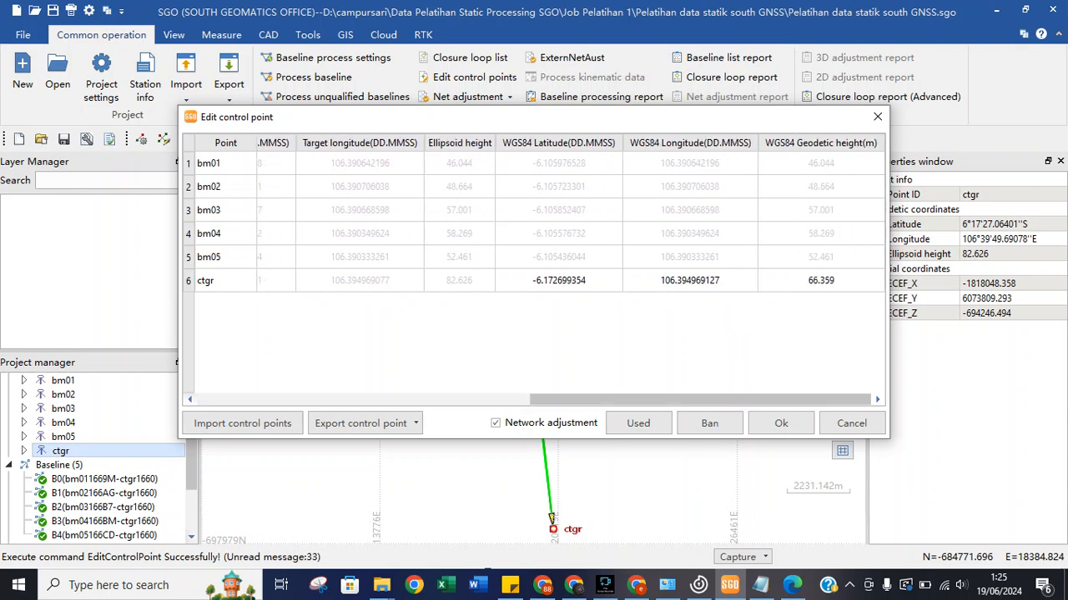
{"action": "double_click", "coordinate": [559, 281]}
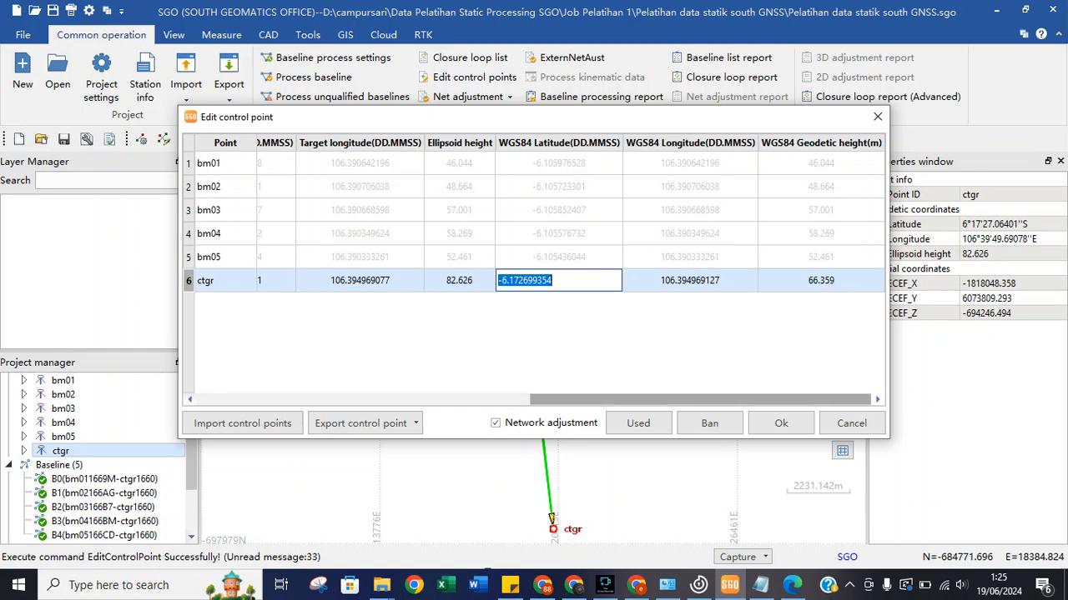
{"action": "left_click_drag", "start_coordinate": [700, 400], "coordinate": [647, 400]}
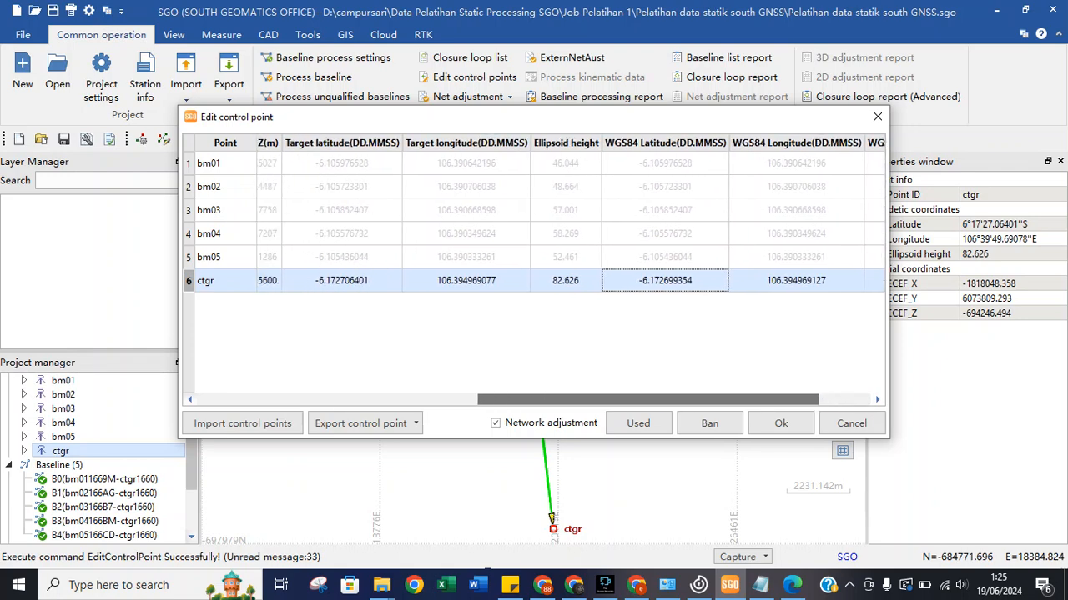
{"action": "left_click_drag", "start_coordinate": [647, 400], "coordinate": [455, 400]}
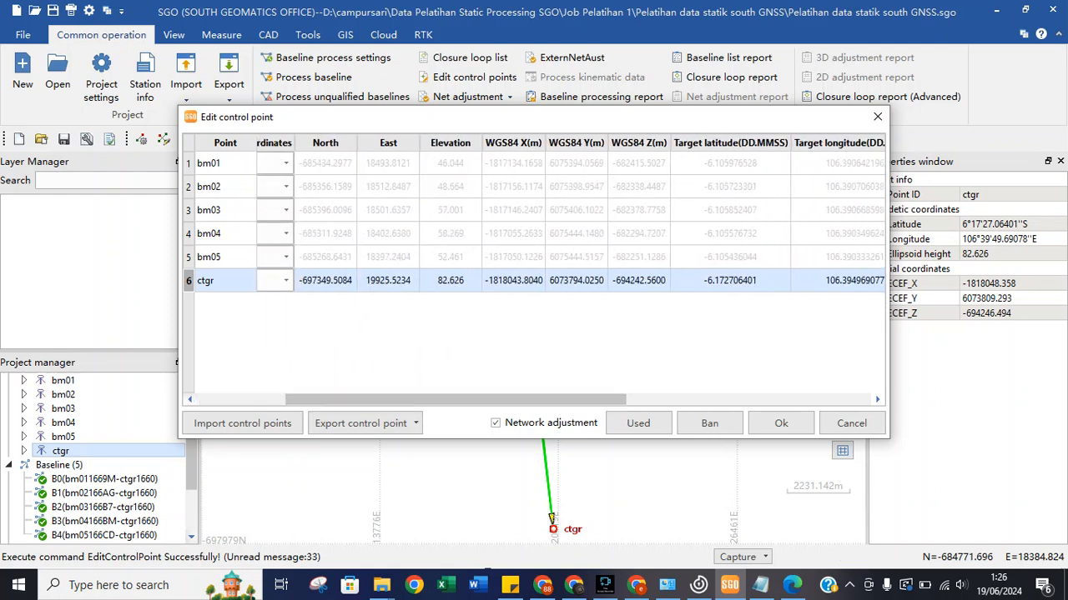
{"action": "left_click", "coordinate": [577, 257]}
{"action": "left_click", "coordinate": [576, 281]}
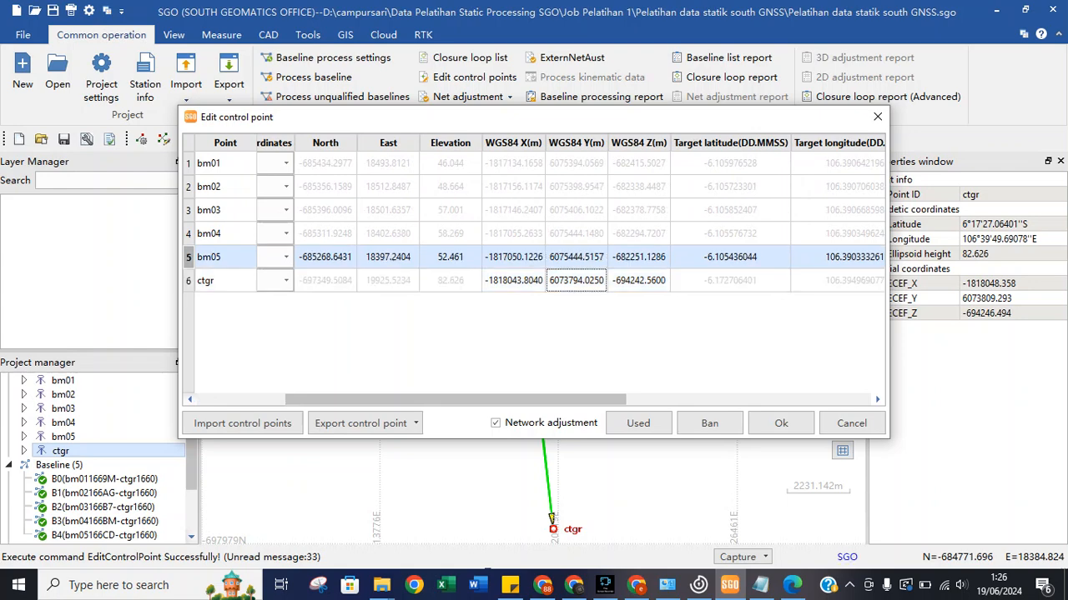
{"action": "left_click_drag", "start_coordinate": [454, 400], "coordinate": [700, 400]}
{"action": "left_click", "coordinate": [781, 423]}
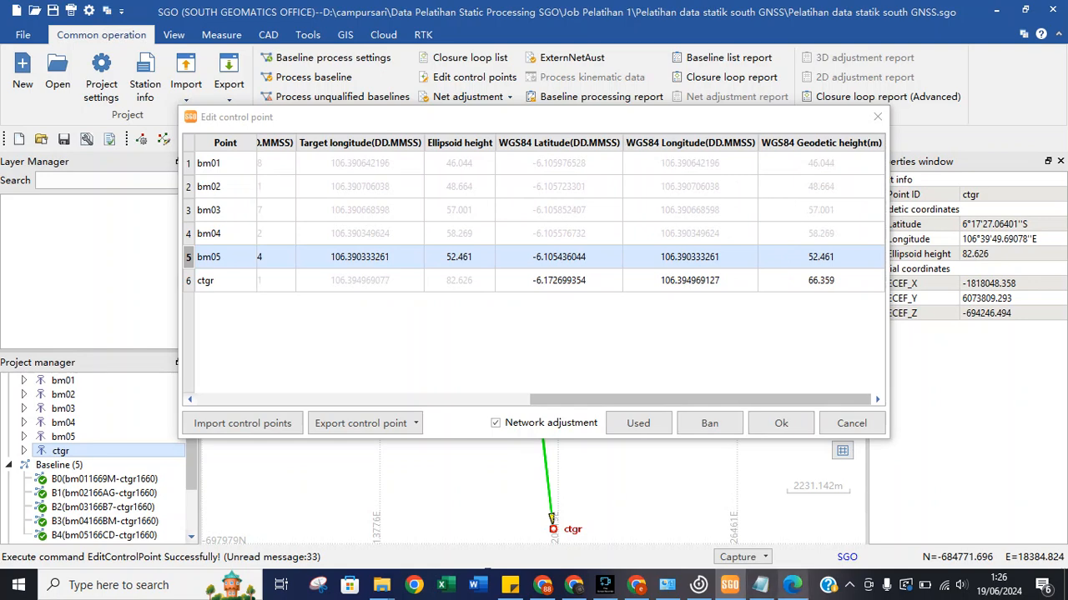
Bring up the Konversi Koordinat Online converter page in Chrome, then go back to SGO.
{"action": "left_click", "coordinate": [637, 586]}
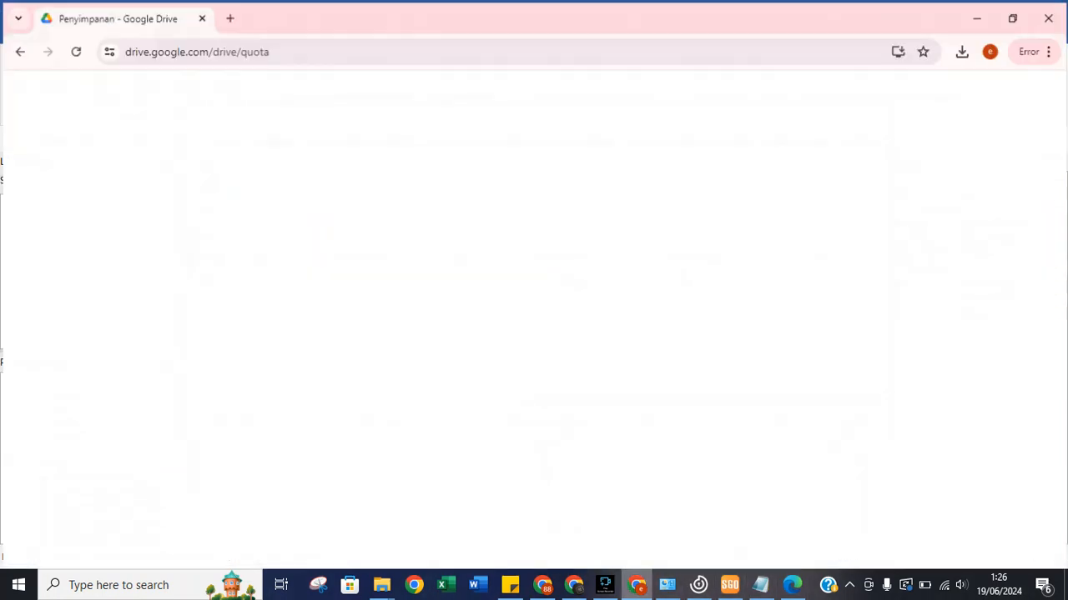
{"action": "left_click", "coordinate": [637, 585]}
{"action": "left_click", "coordinate": [543, 585]}
{"action": "left_click", "coordinate": [543, 586]}
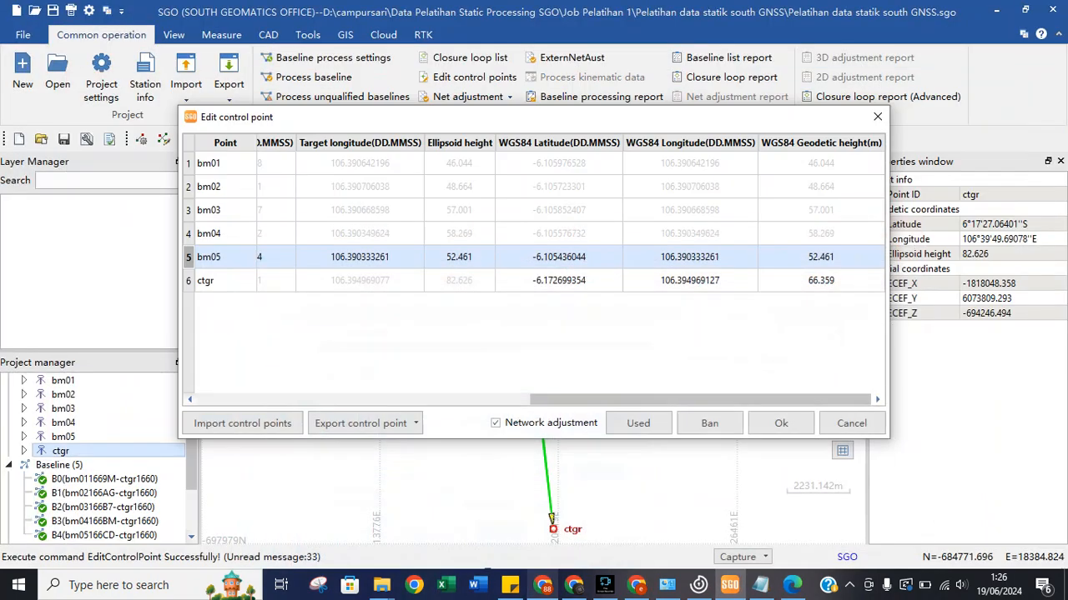
Copy the converted decimal latitude -6.290831538888889 from the converter page.
{"action": "left_click", "coordinate": [543, 585]}
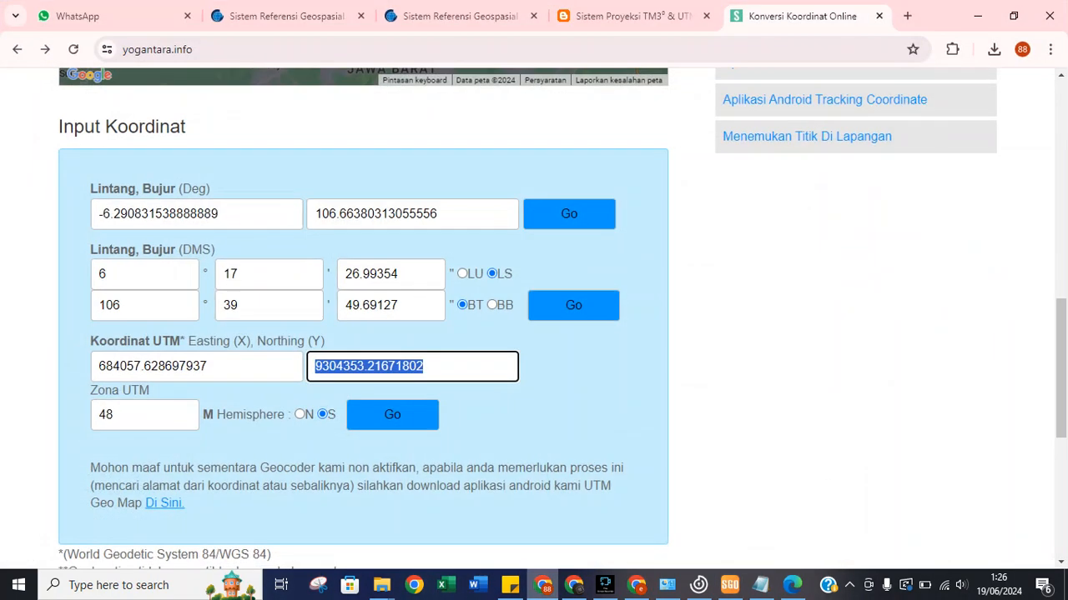
{"action": "key", "text": "alt+Tab"}
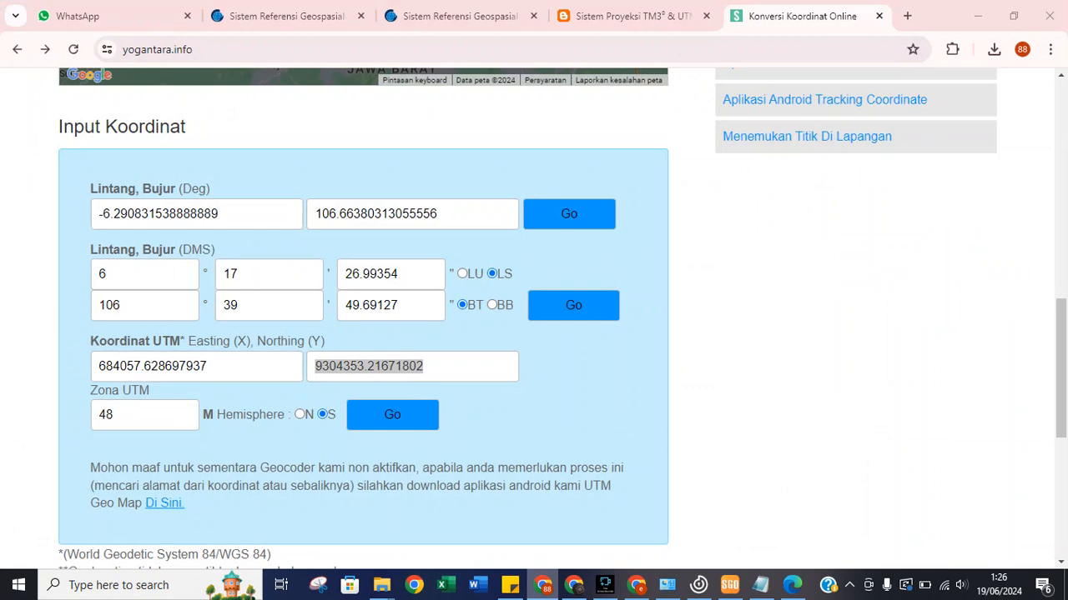
{"action": "key", "text": "alt+Tab"}
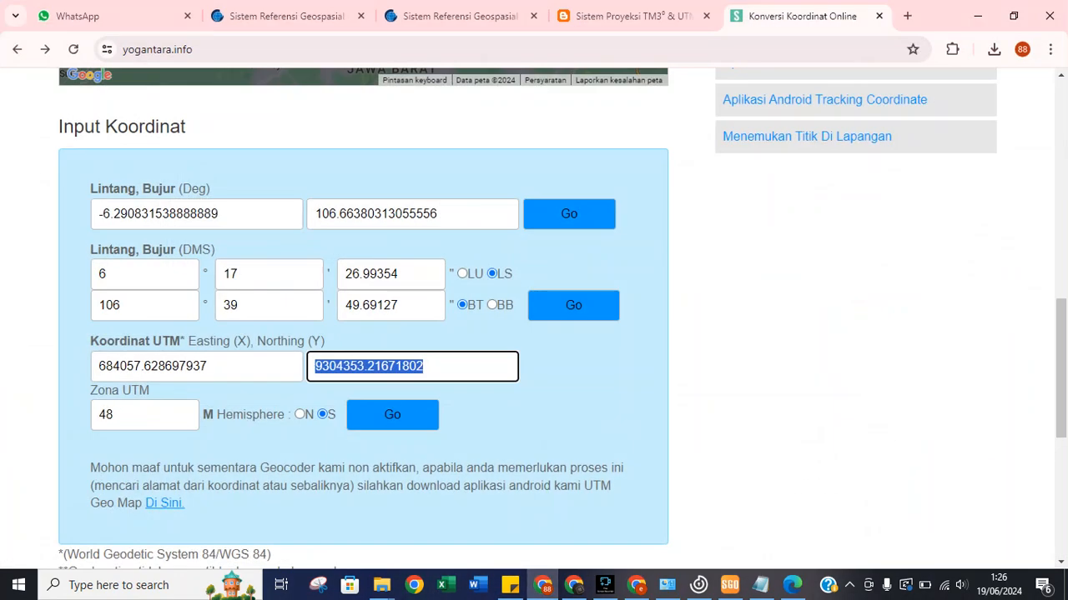
{"action": "left_click_drag", "start_coordinate": [224, 214], "coordinate": [97, 214]}
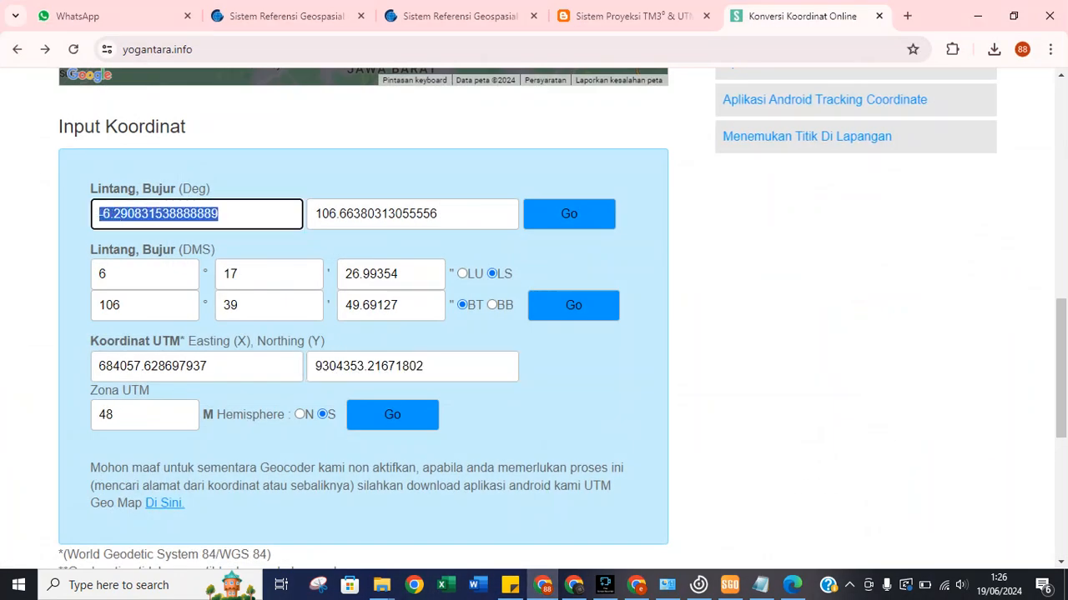
{"action": "right_click", "coordinate": [117, 214]}
{"action": "left_click", "coordinate": [167, 291]}
Paste -6.290831538888889 into ctgr's WGS84 latitude cell in SGO.
{"action": "left_click", "coordinate": [729, 584]}
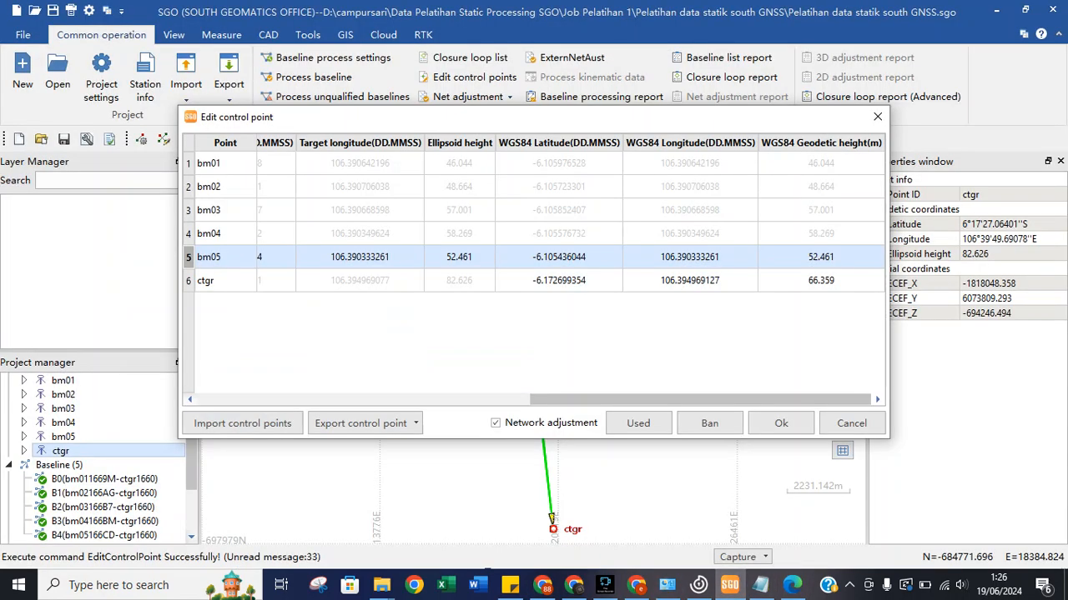
{"action": "left_click", "coordinate": [690, 281]}
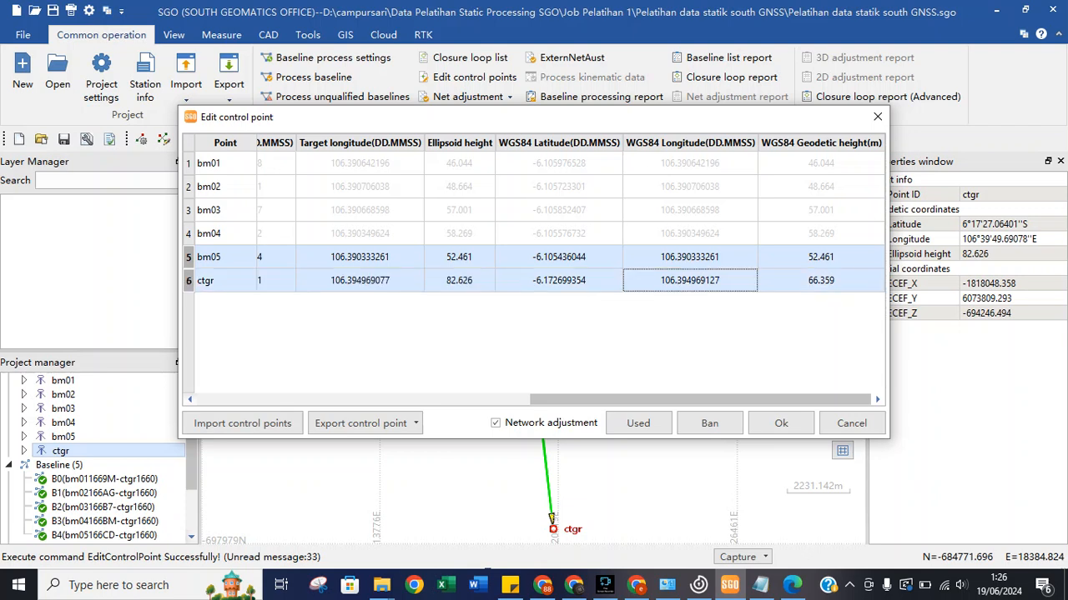
{"action": "double_click", "coordinate": [559, 281]}
{"action": "left_click", "coordinate": [559, 281]}
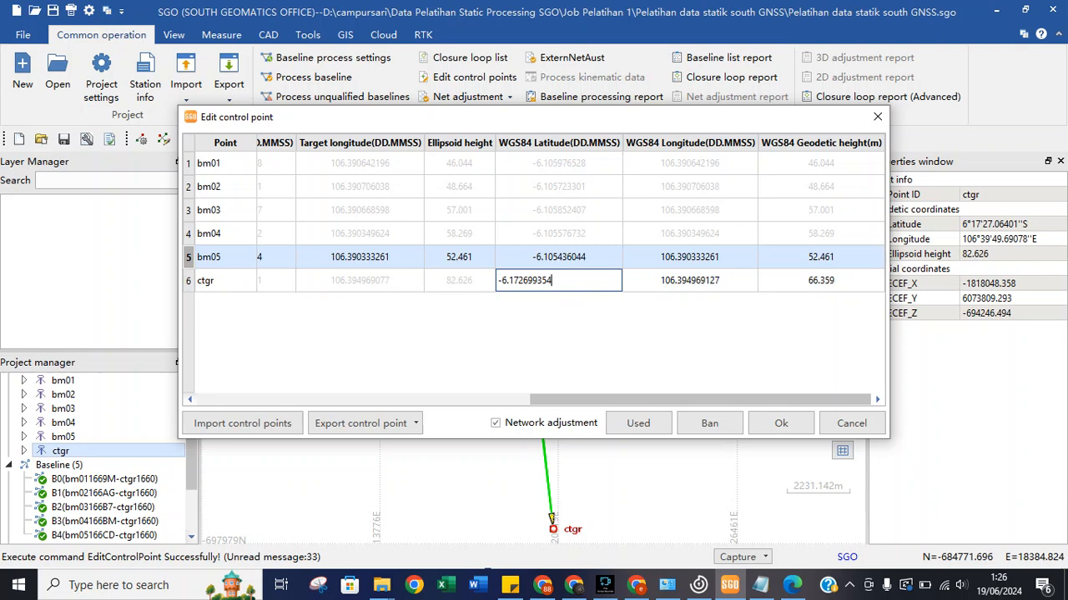
{"action": "key", "text": "ctrl+a"}
{"action": "right_click", "coordinate": [537, 286]}
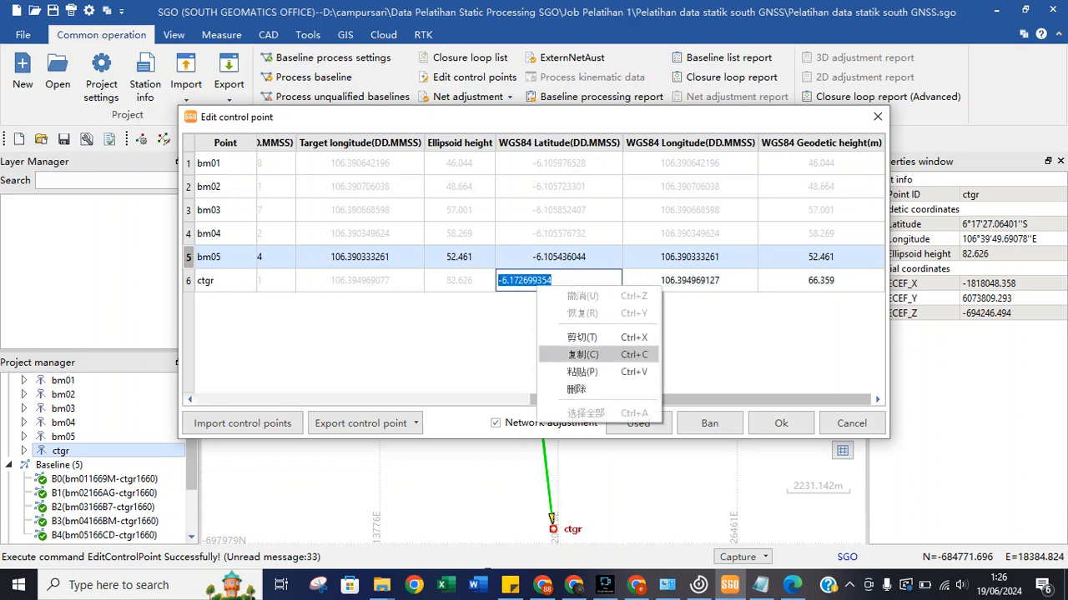
{"action": "left_click", "coordinate": [582, 372]}
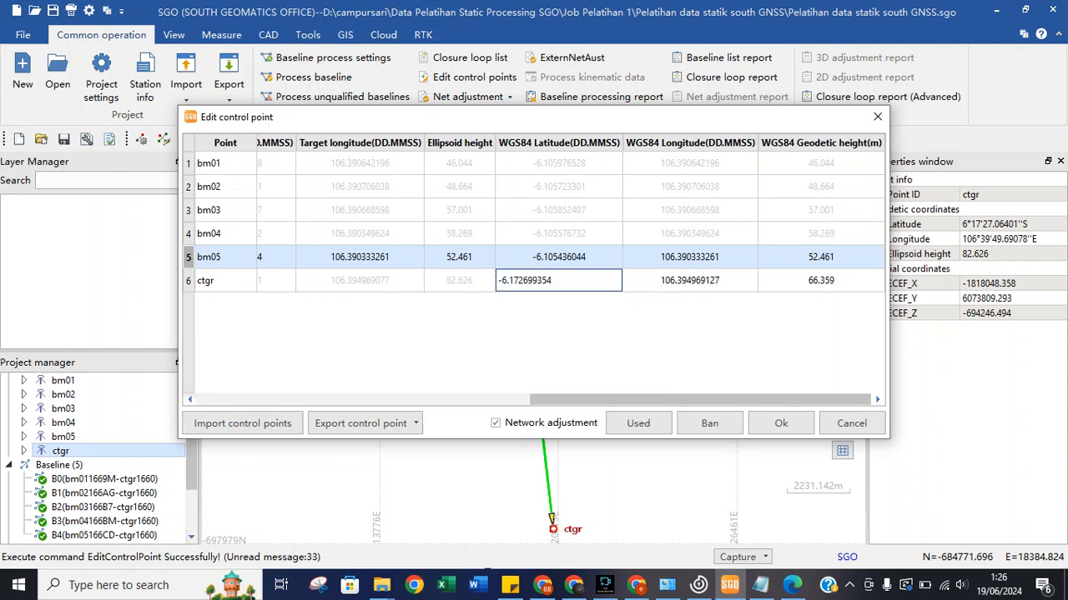
{"action": "key", "text": "ctrl+a"}
{"action": "key", "text": "ctrl+v"}
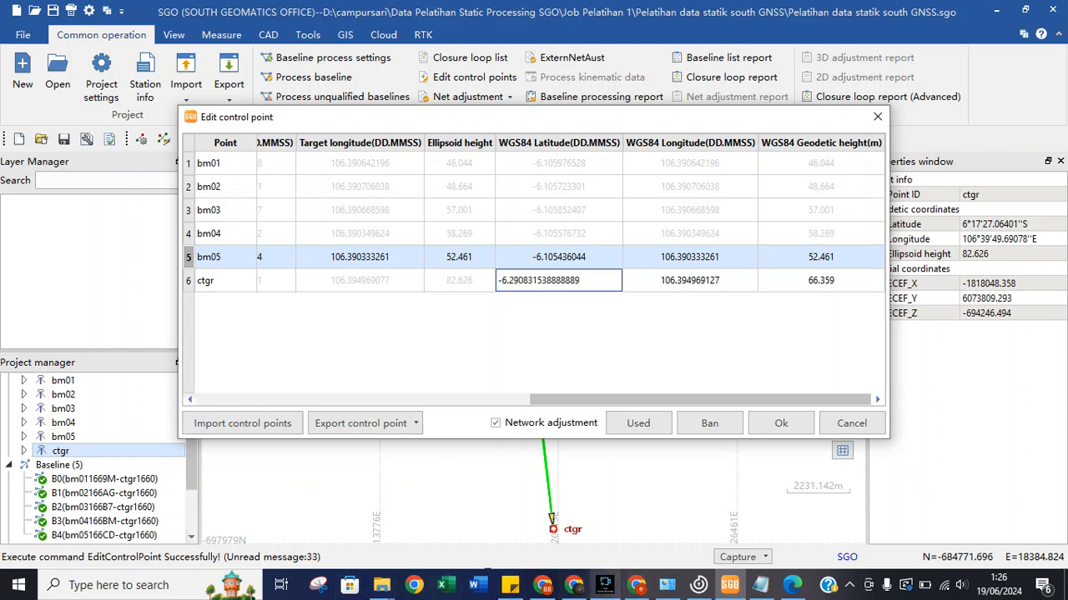
Copy the converted longitude value from the converter page.
{"action": "left_click", "coordinate": [543, 586]}
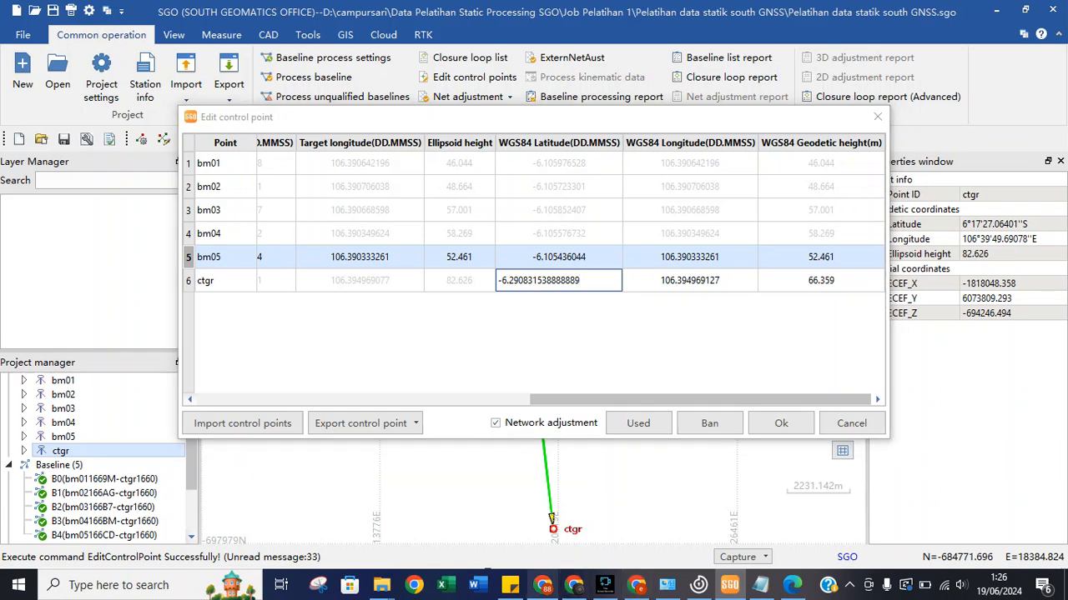
{"action": "key", "text": "Tab"}
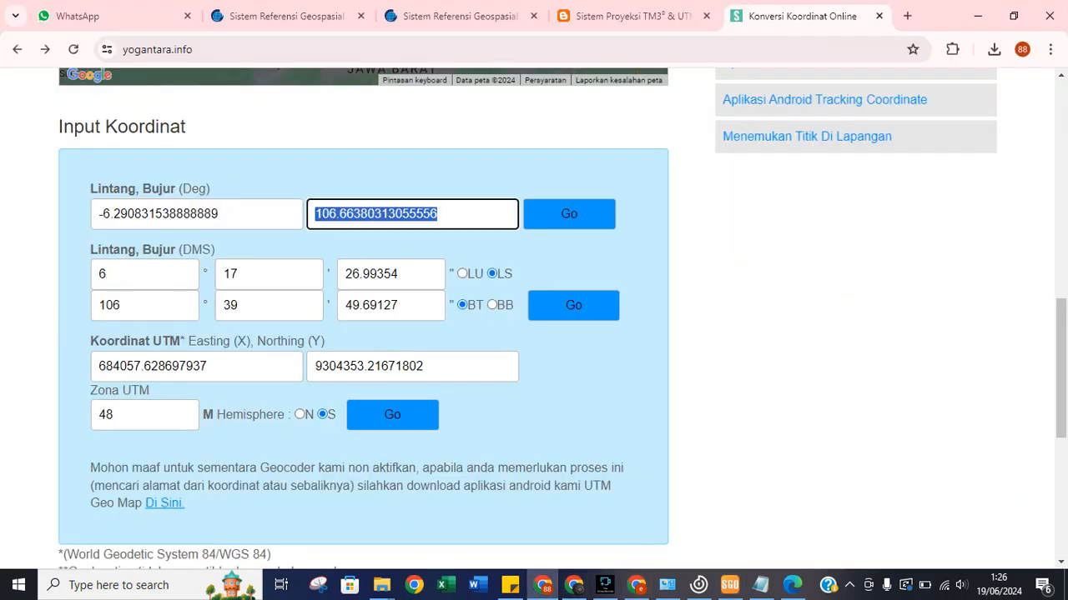
{"action": "right_click", "coordinate": [360, 214]}
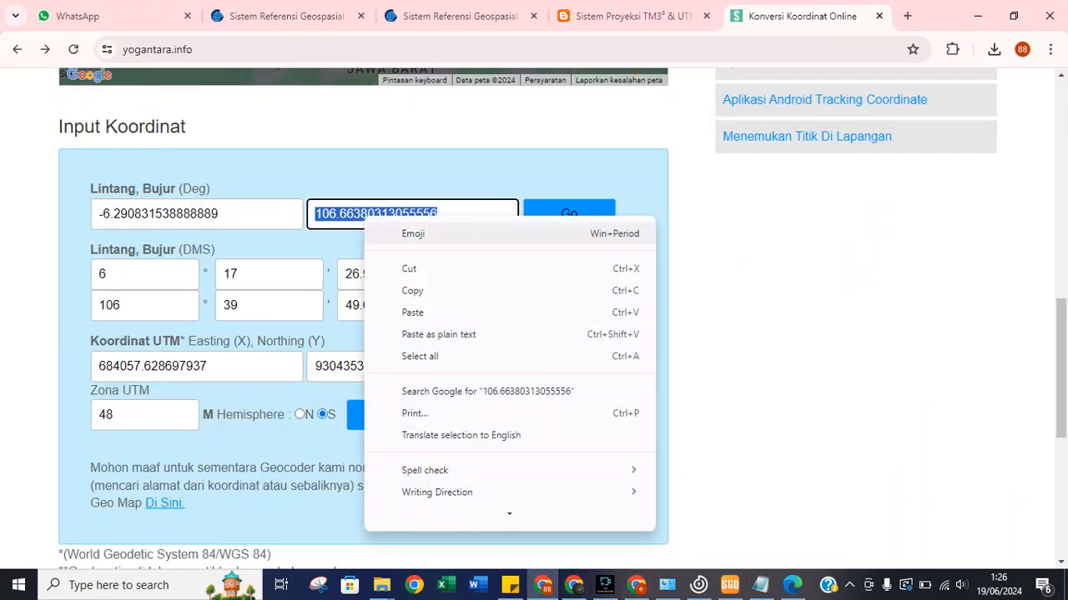
{"action": "left_click", "coordinate": [400, 289]}
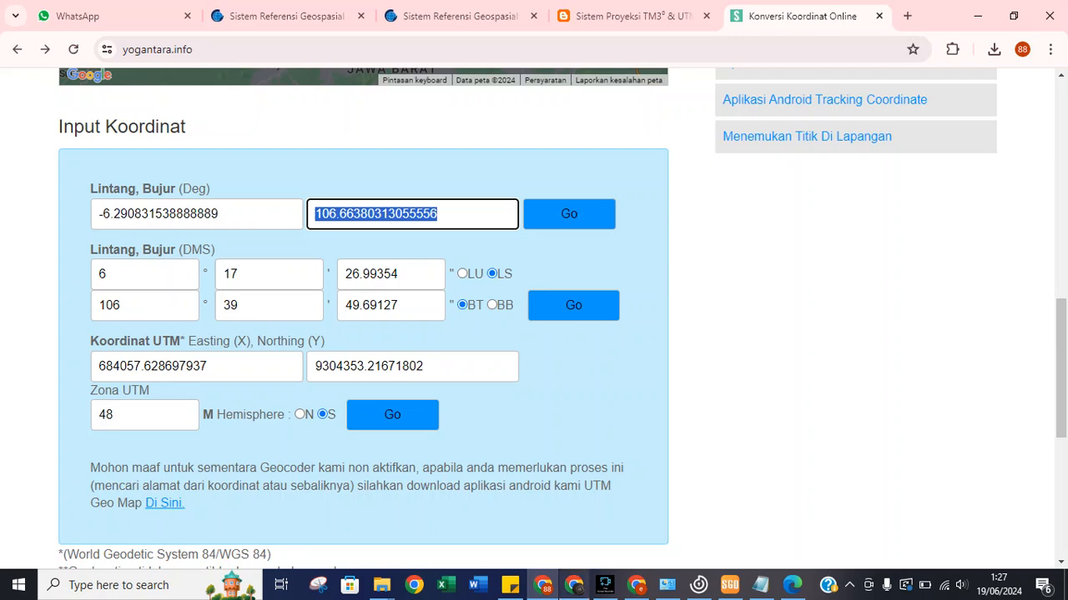
{"action": "mouse_move", "coordinate": [792, 586]}
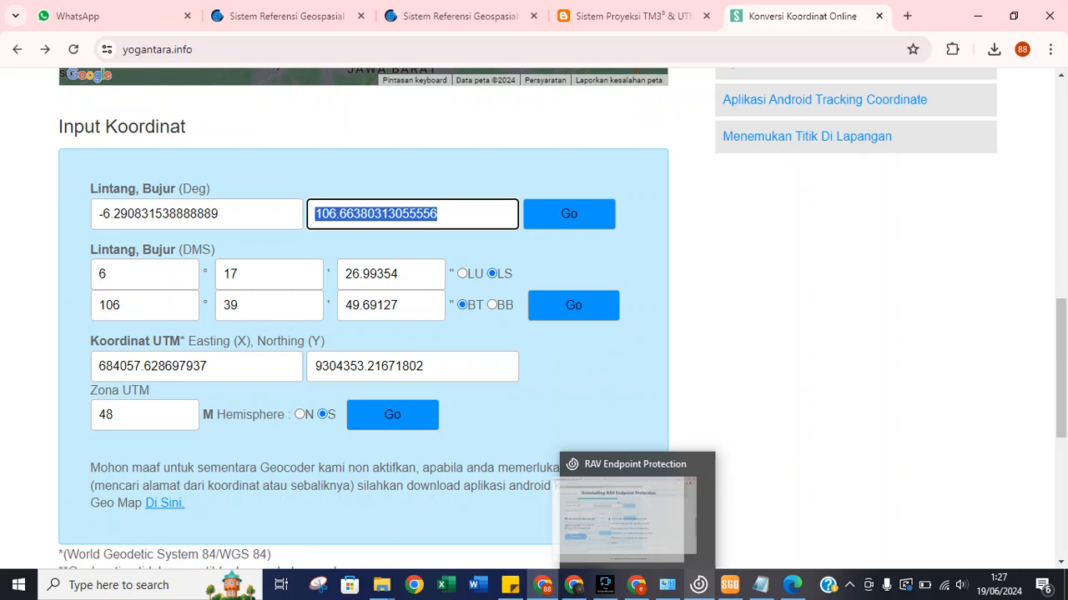
{"action": "left_click", "coordinate": [729, 586]}
Re-enter ctgr's WGS84 longitude as 106.394969127 and confirm it.
{"action": "double_click", "coordinate": [690, 281]}
{"action": "right_click", "coordinate": [730, 282]}
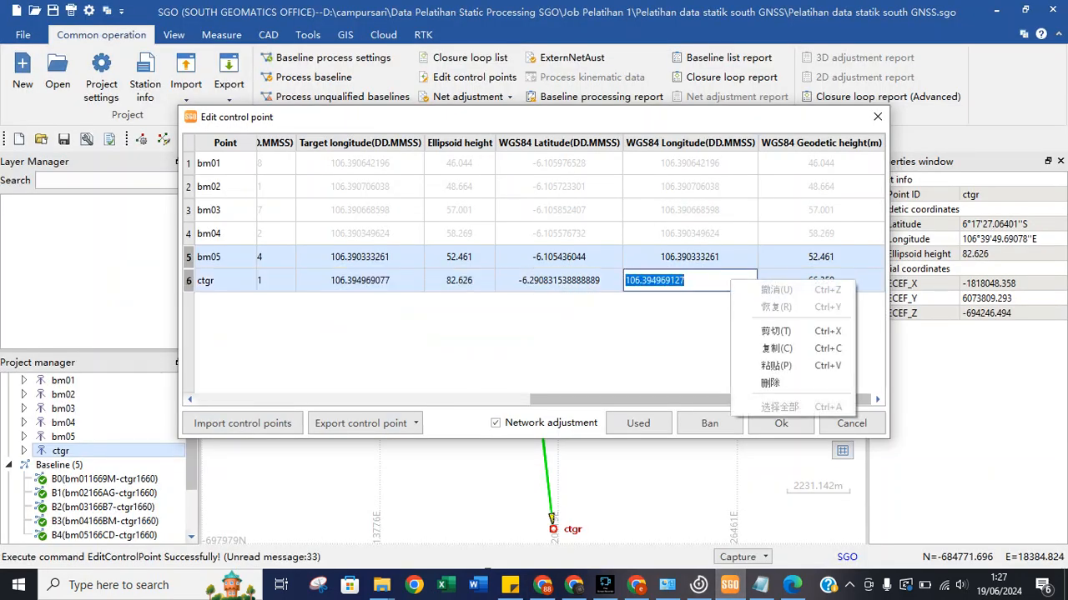
{"action": "left_click", "coordinate": [775, 331]}
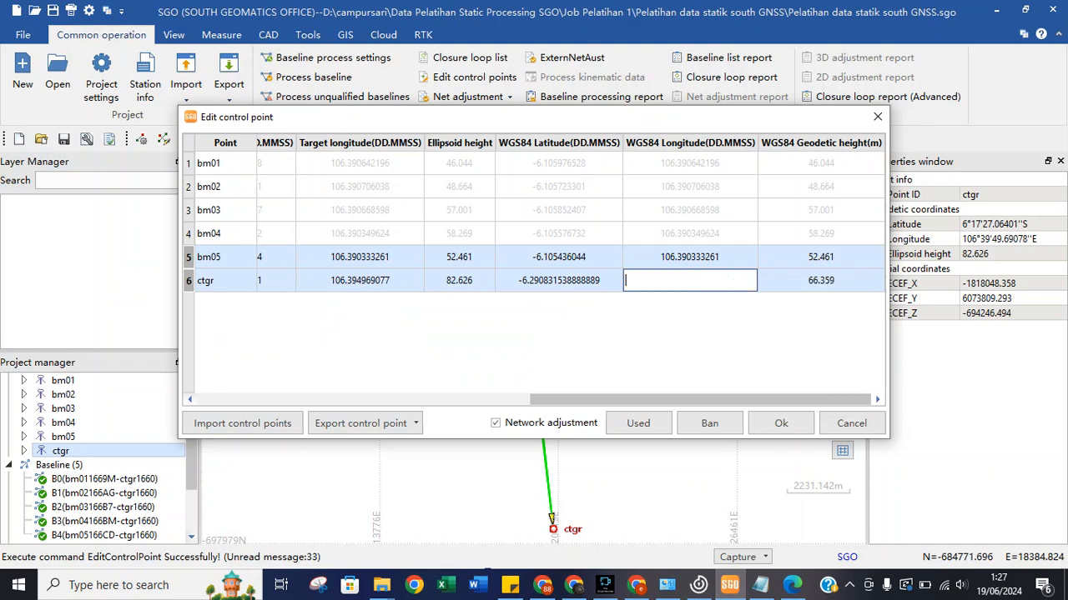
{"action": "key", "text": "ctrl+v"}
{"action": "key", "text": "Return"}
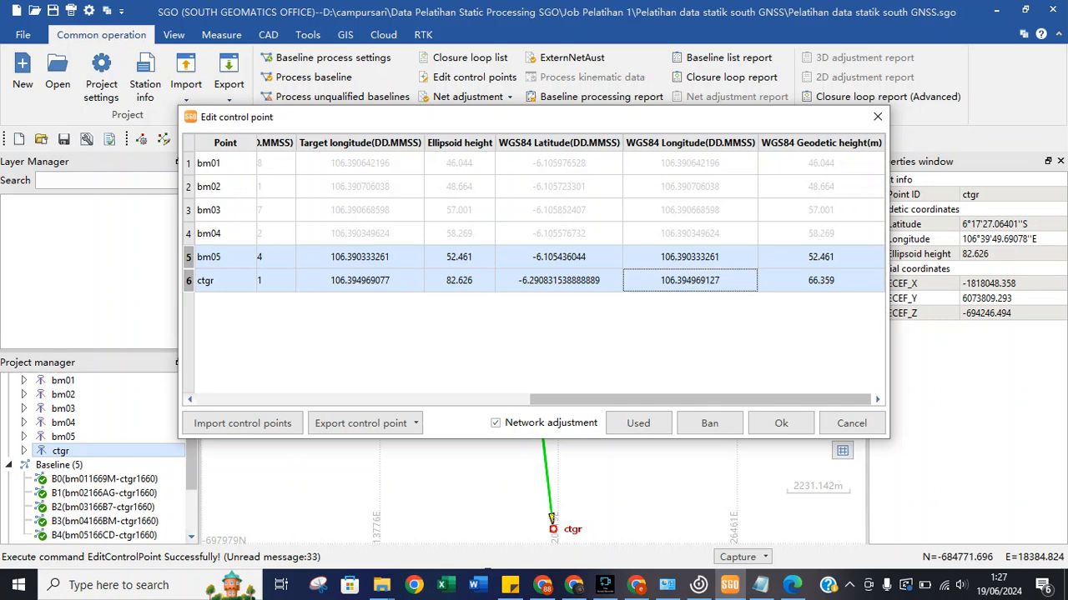
{"action": "mouse_move", "coordinate": [701, 399]}
{"action": "left_mouse_down"}
{"action": "mouse_move", "coordinate": [398, 400]}
{"action": "mouse_move", "coordinate": [700, 400]}
{"action": "left_mouse_up"}
Check ctgr's coordinates against CORS_CTGR.pdf, then confirm the Edit control point dialog with Ok.
{"action": "left_click", "coordinate": [821, 257]}
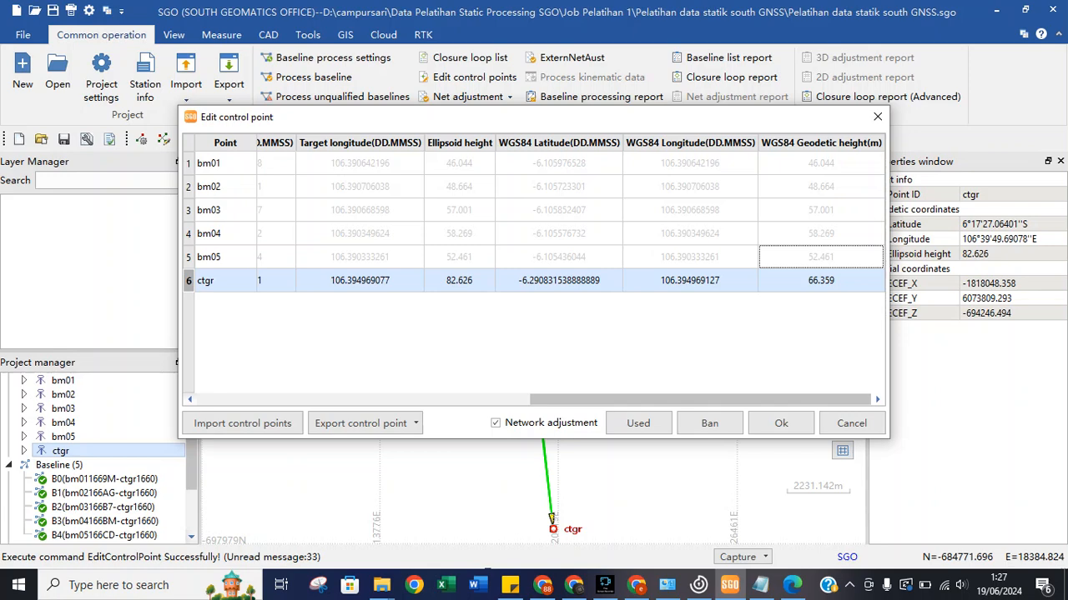
{"action": "left_click_drag", "start_coordinate": [699, 399], "coordinate": [634, 399]}
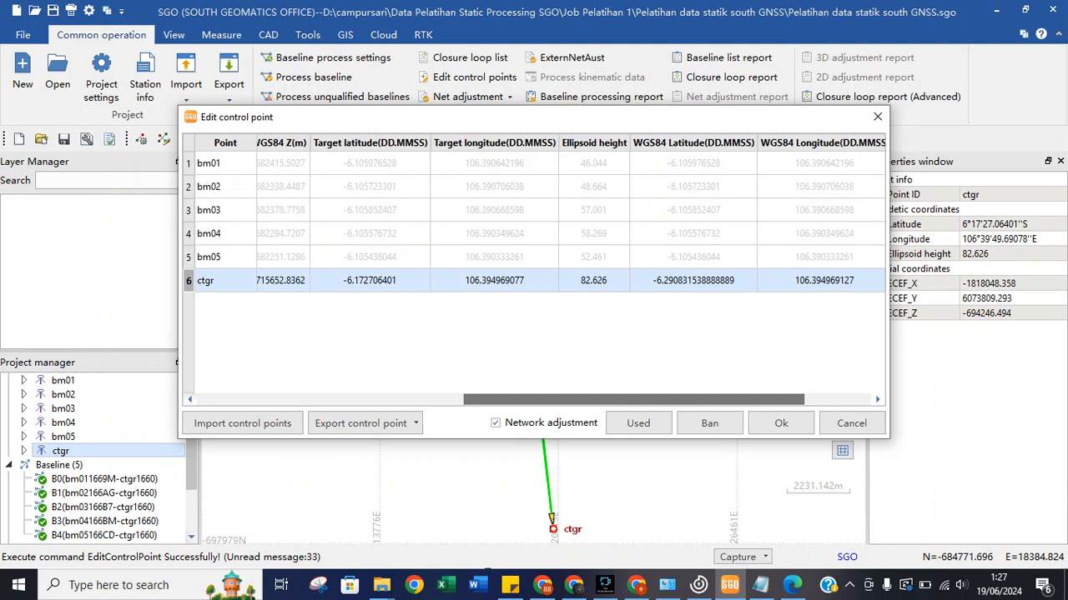
{"action": "left_click_drag", "start_coordinate": [633, 400], "coordinate": [701, 400]}
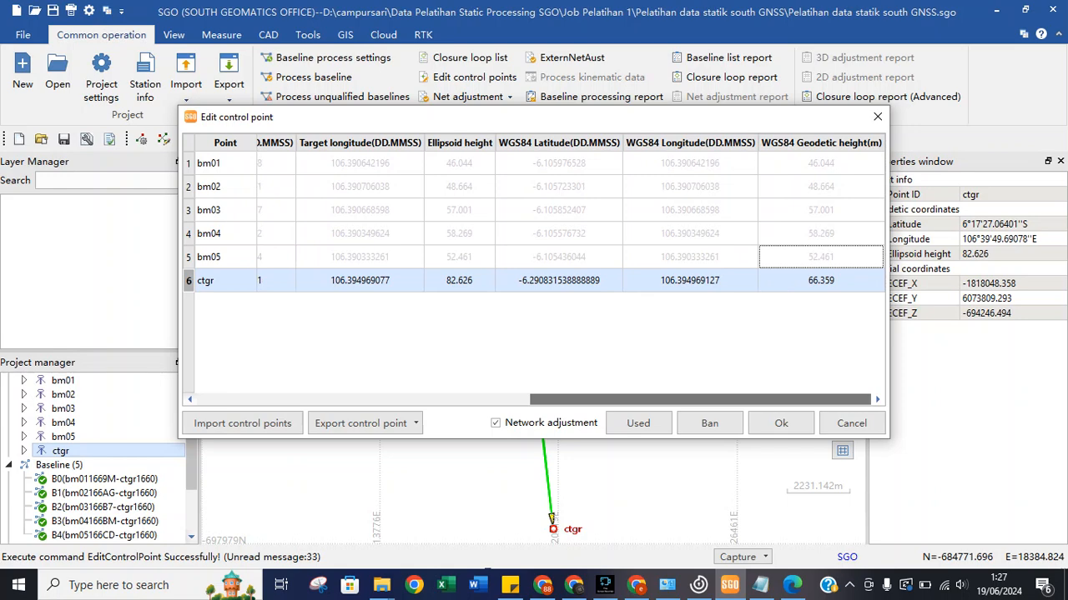
{"action": "left_click_drag", "start_coordinate": [667, 399], "coordinate": [699, 400]}
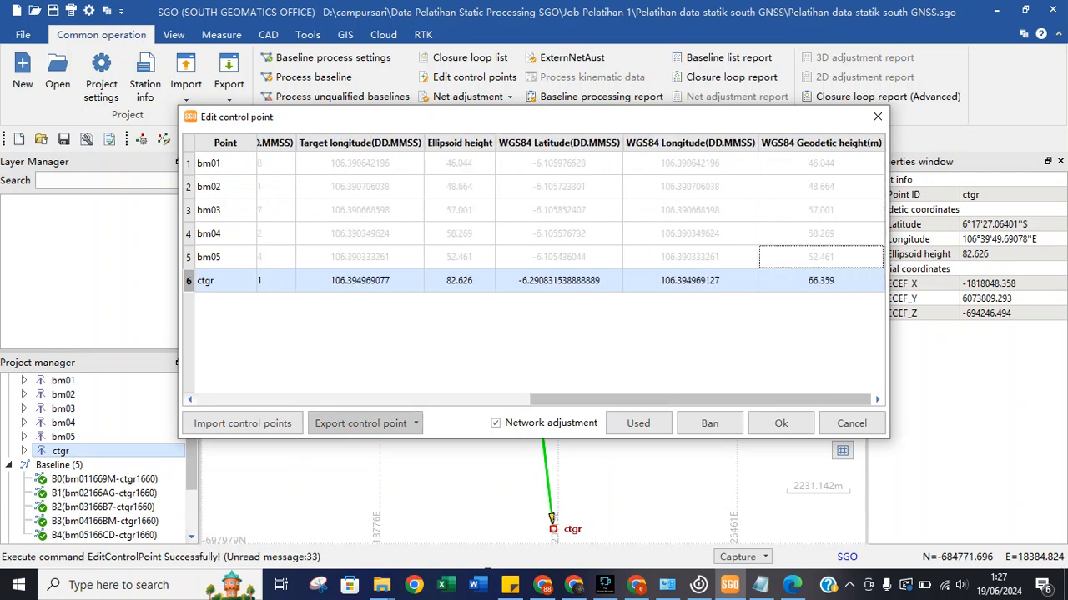
{"action": "left_click", "coordinate": [792, 585]}
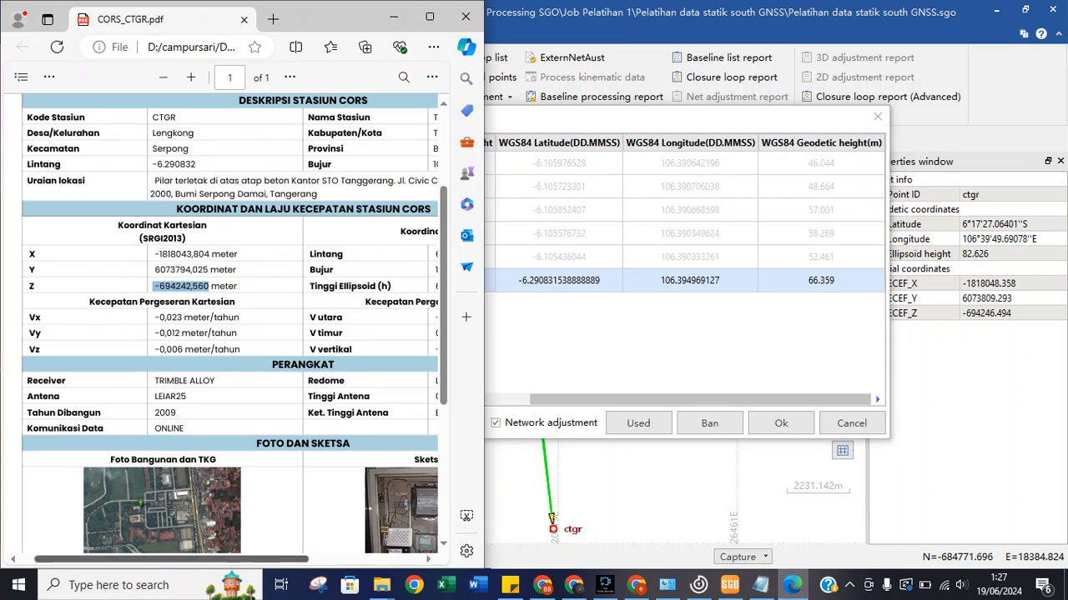
{"action": "left_click_drag", "start_coordinate": [171, 560], "coordinate": [249, 559]}
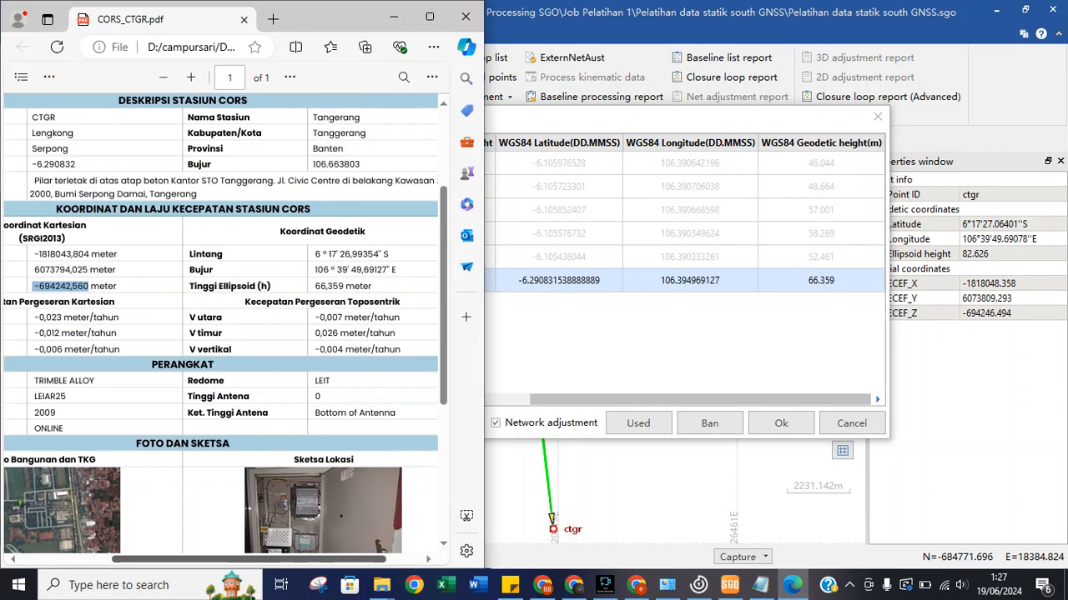
{"action": "left_click_drag", "start_coordinate": [248, 559], "coordinate": [159, 559]}
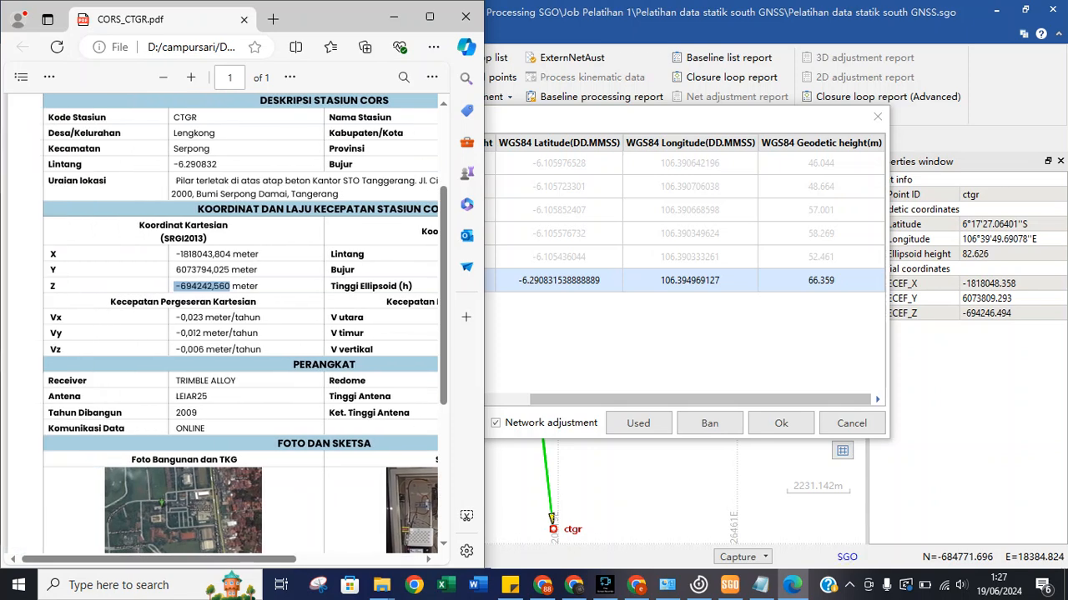
{"action": "left_click_drag", "start_coordinate": [701, 400], "coordinate": [368, 399]}
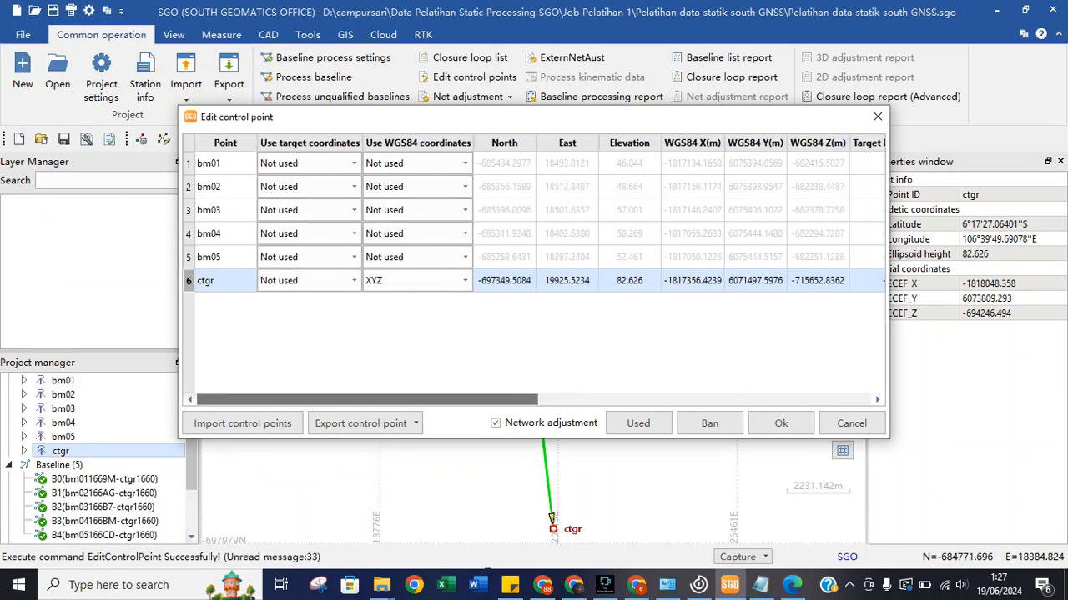
{"action": "left_click", "coordinate": [781, 423]}
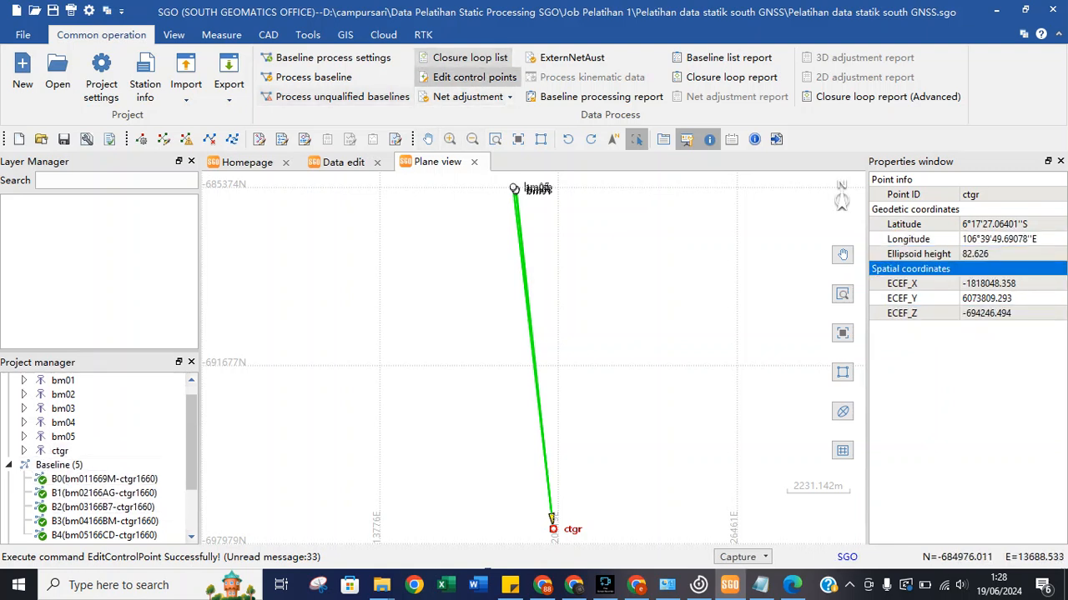
Run Net adjustment, then view ctgr's control point info, adjusted coordinates and ctgr1660.24o observations.
{"action": "left_click", "coordinate": [464, 97]}
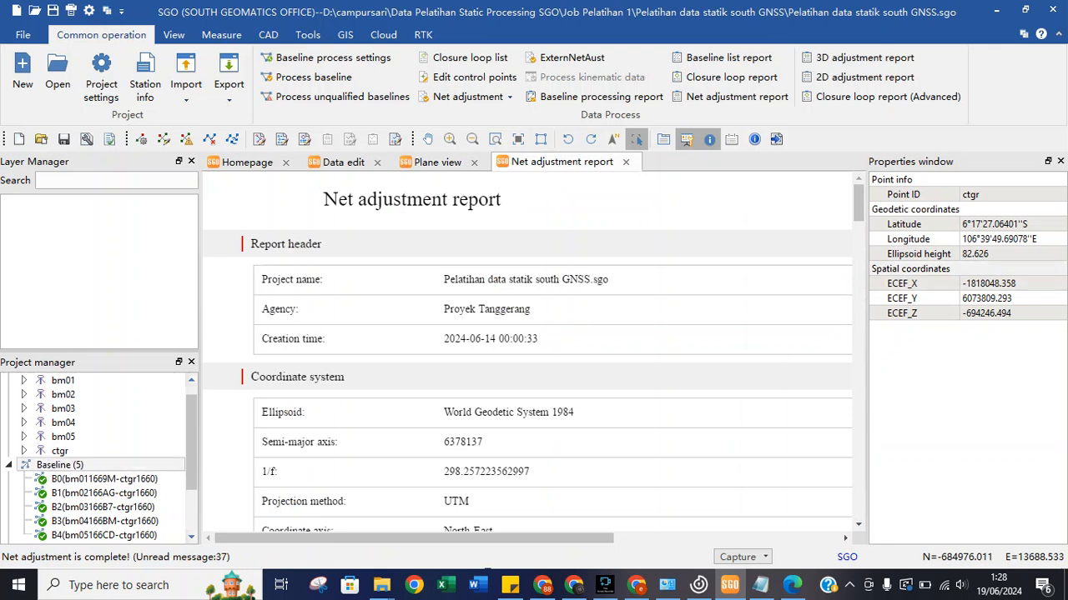
{"action": "left_click", "coordinate": [24, 451]}
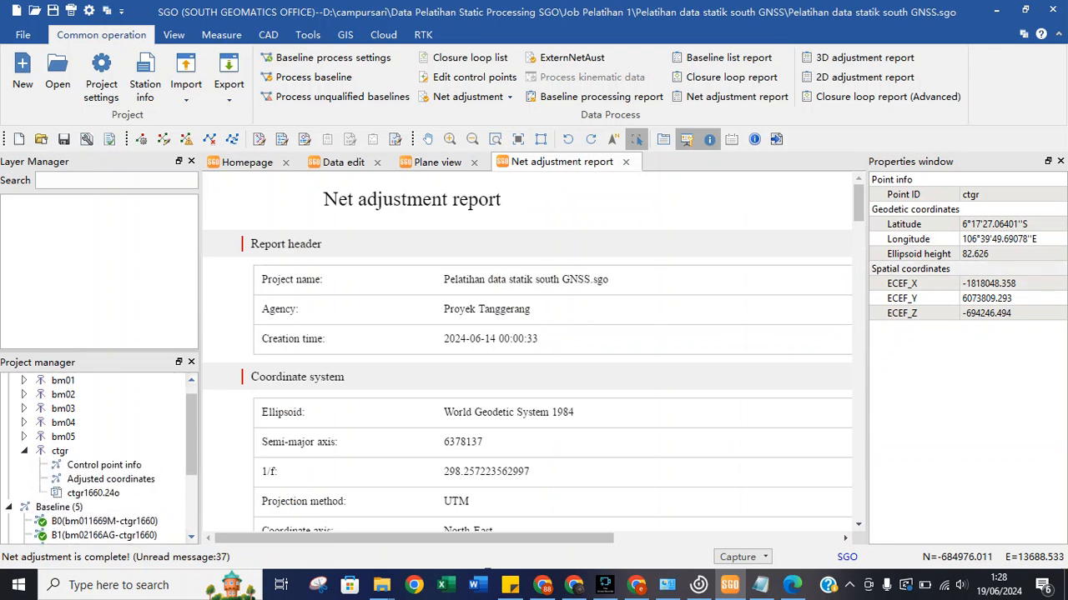
{"action": "left_click", "coordinate": [104, 465]}
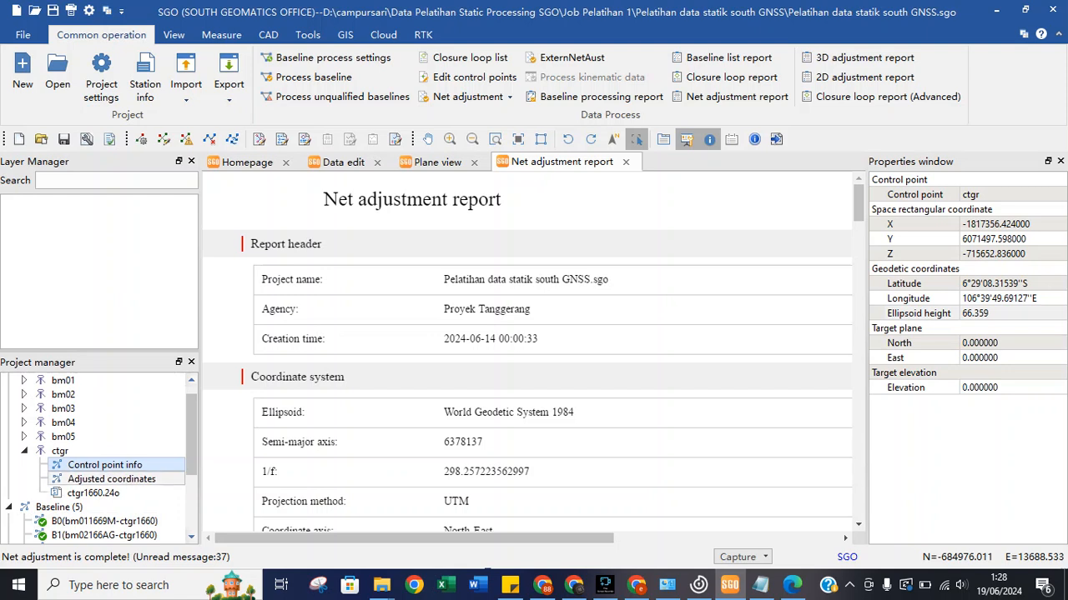
{"action": "left_click", "coordinate": [111, 479]}
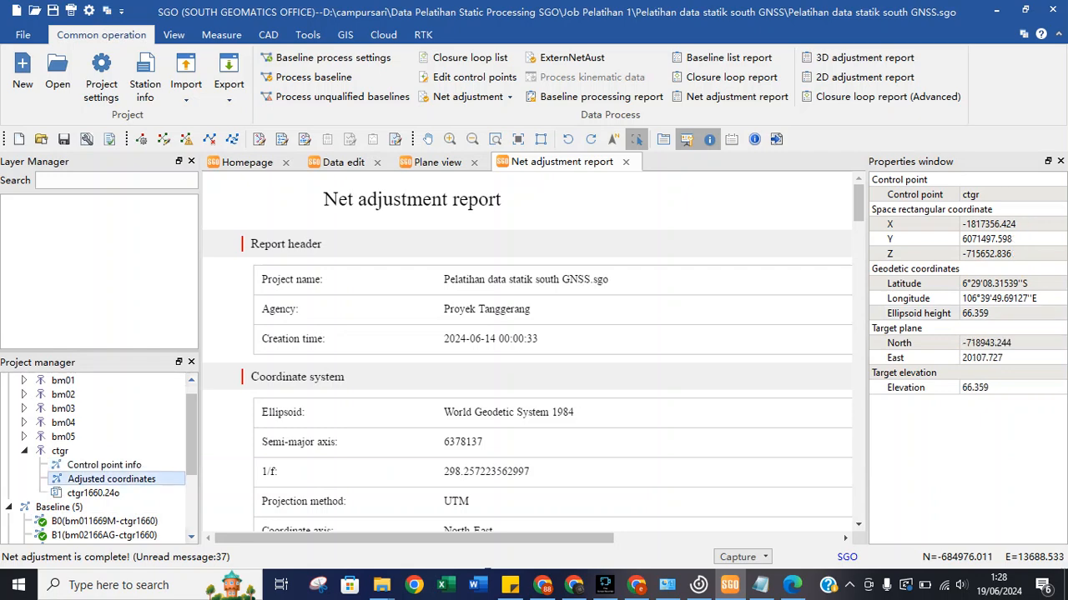
{"action": "double_click", "coordinate": [93, 493]}
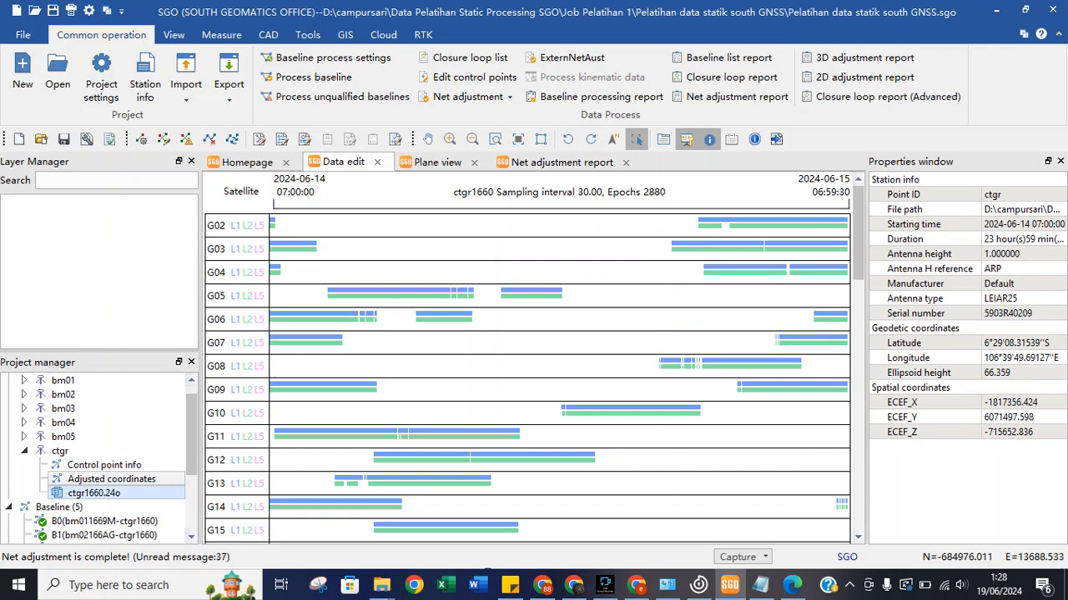
Scroll the Net adjustment report to the 3D XYZ results and select bm01's adjusted X value.
{"action": "left_click", "coordinate": [112, 479]}
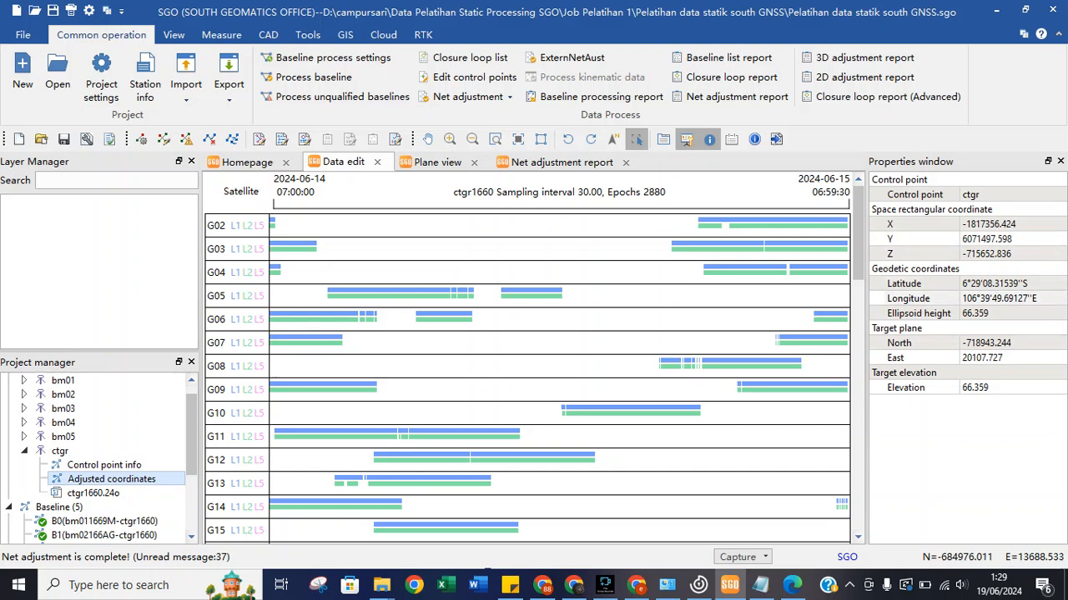
{"action": "left_click", "coordinate": [561, 162]}
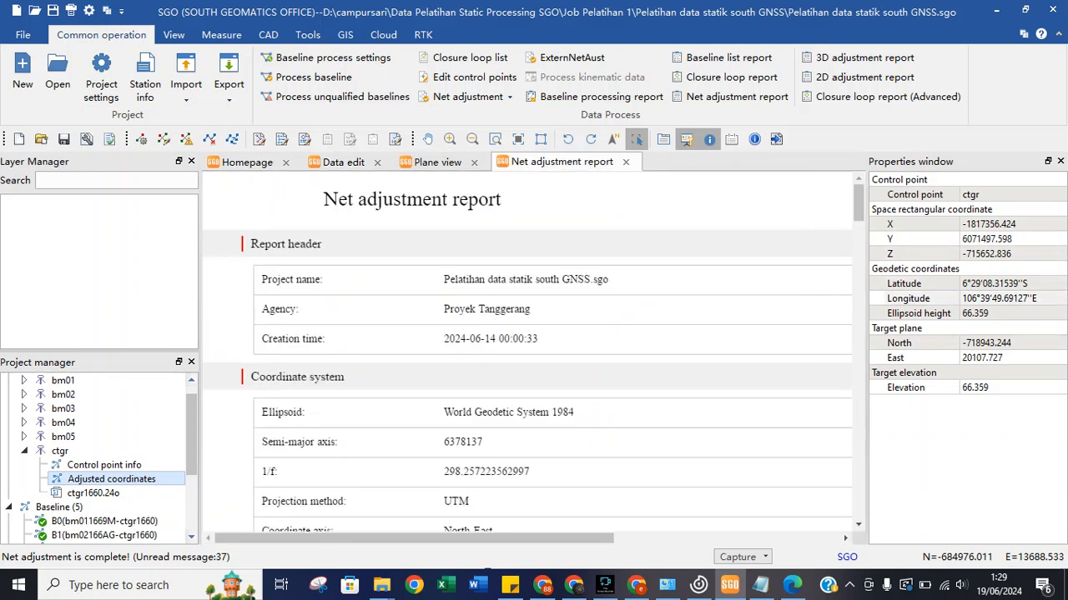
{"action": "scroll", "coordinate": [527, 350], "scroll_direction": "down", "scroll_amount": 15}
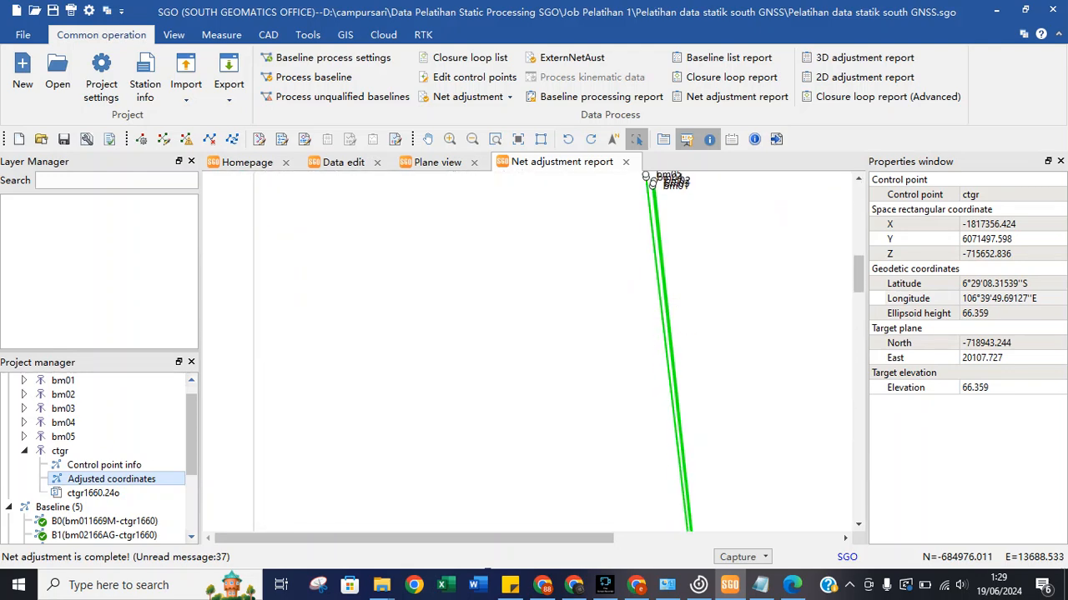
{"action": "scroll", "coordinate": [527, 350], "scroll_direction": "down", "scroll_amount": 10}
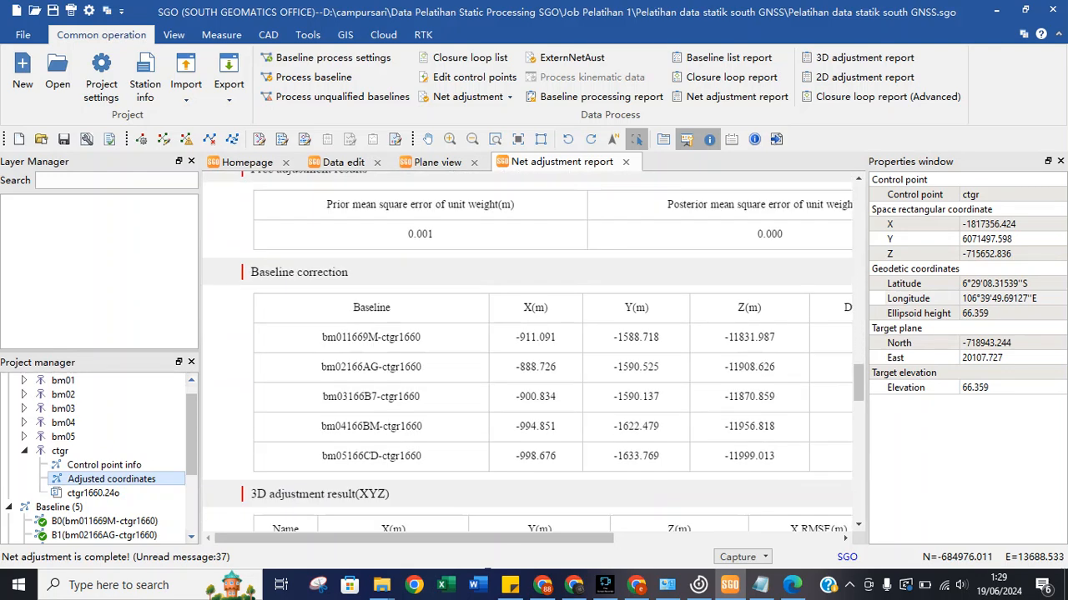
{"action": "scroll", "coordinate": [527, 350], "scroll_direction": "down", "scroll_amount": 2}
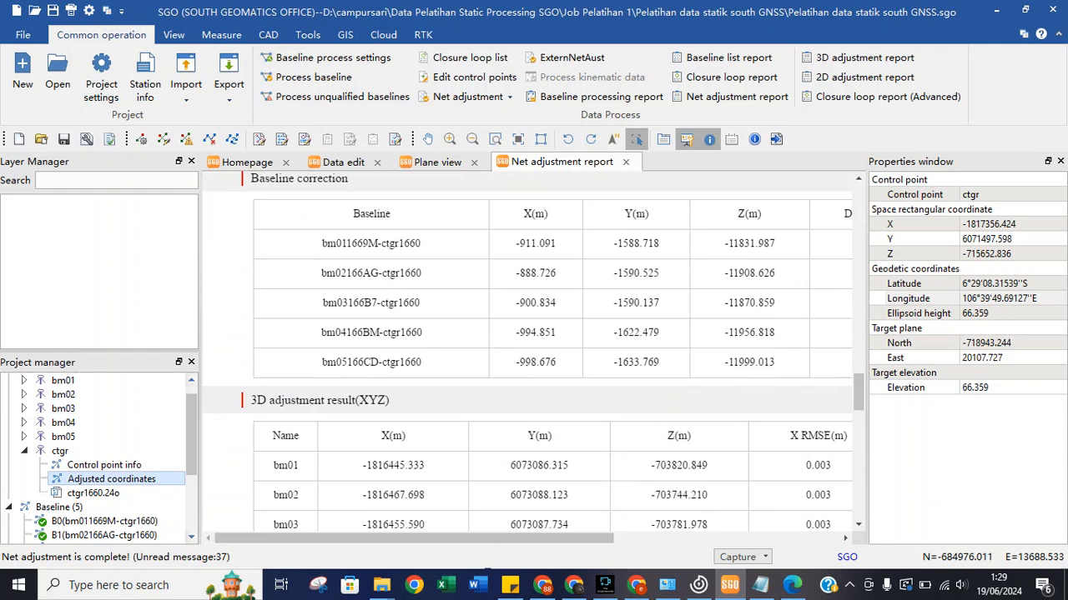
{"action": "right_click", "coordinate": [544, 439]}
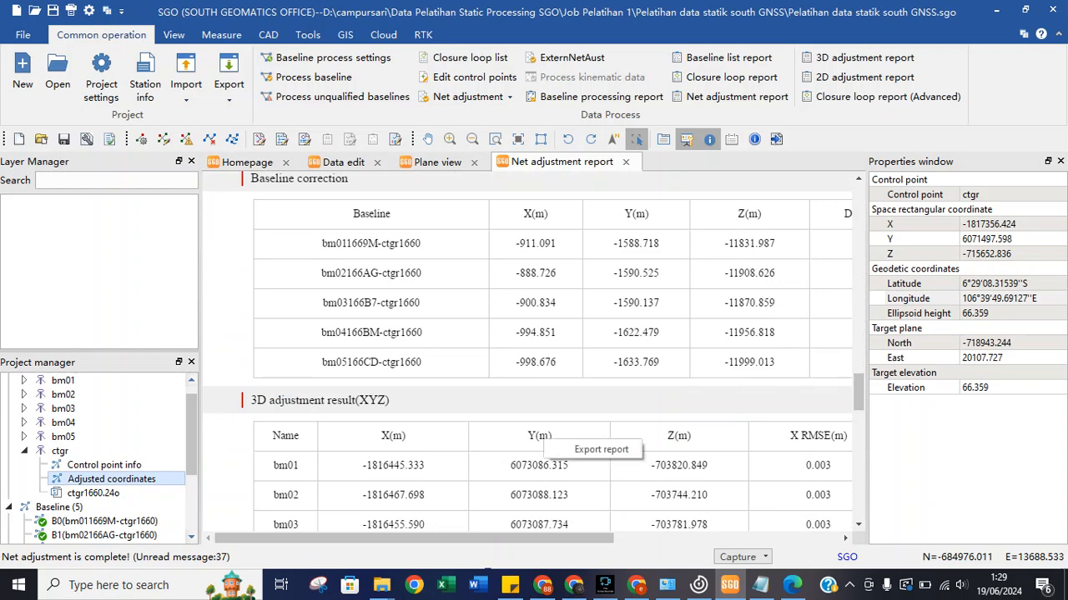
{"action": "key", "text": "Escape"}
{"action": "scroll", "coordinate": [527, 350], "scroll_direction": "down", "scroll_amount": 4}
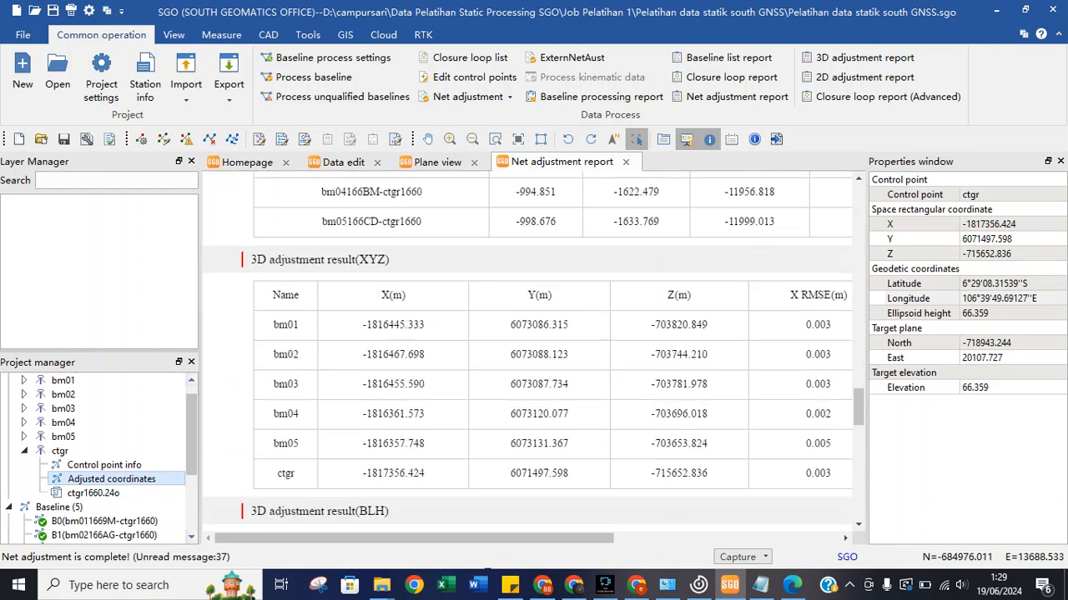
{"action": "scroll", "coordinate": [527, 351], "scroll_direction": "up", "scroll_amount": 1}
{"action": "left_click_drag", "start_coordinate": [517, 539], "coordinate": [575, 539]}
{"action": "left_click_drag", "start_coordinate": [425, 539], "coordinate": [370, 539]}
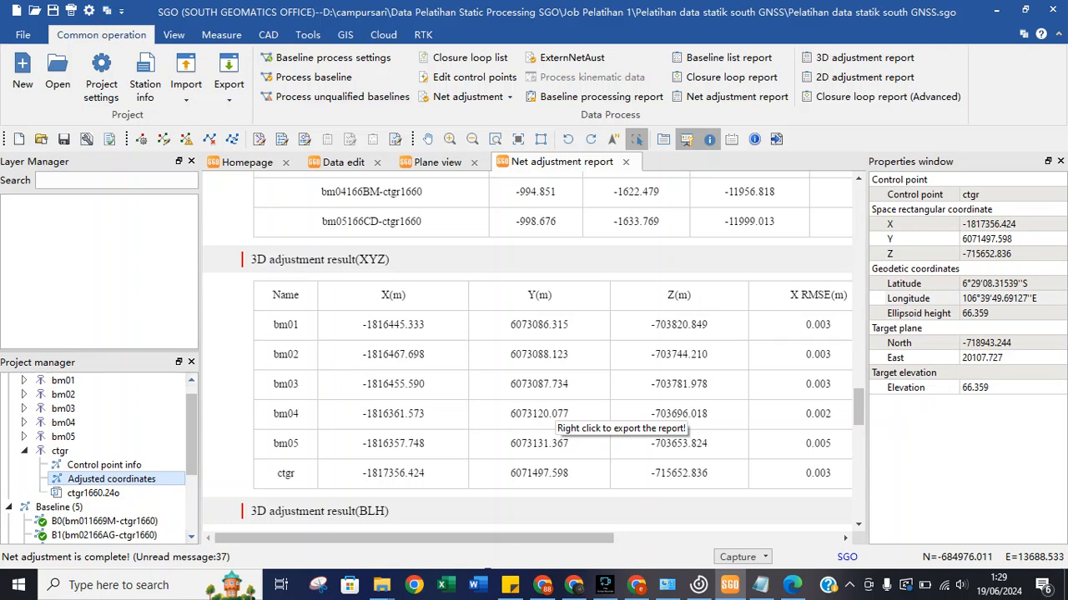
{"action": "left_click_drag", "start_coordinate": [362, 324], "coordinate": [425, 325]}
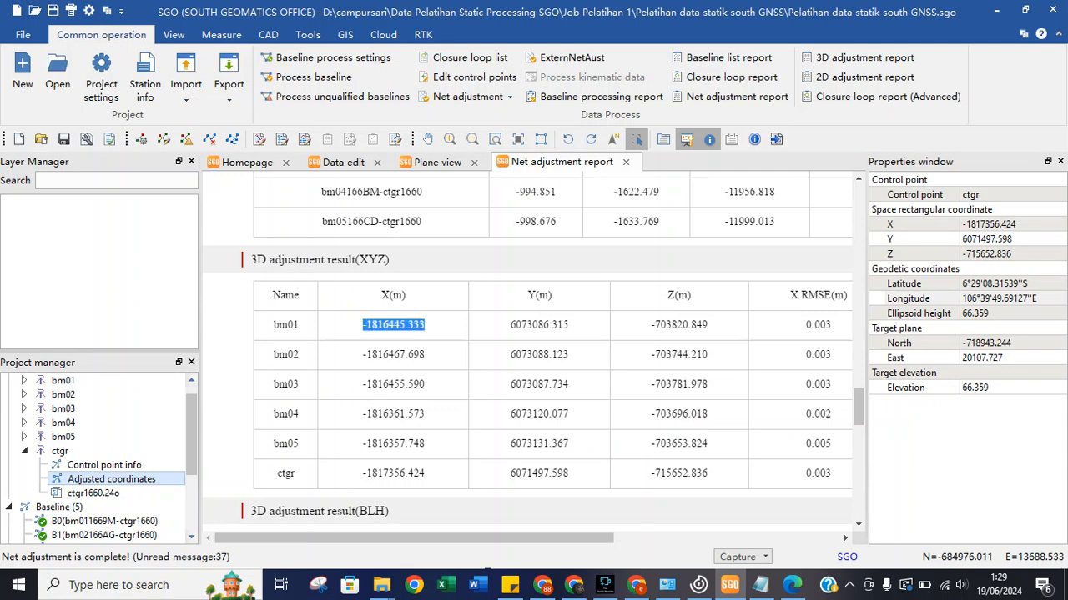
Scroll to the 3D adjustment result (BLH) table and select bm01's adjusted latitude.
{"action": "scroll", "coordinate": [527, 350], "scroll_direction": "down", "scroll_amount": 3}
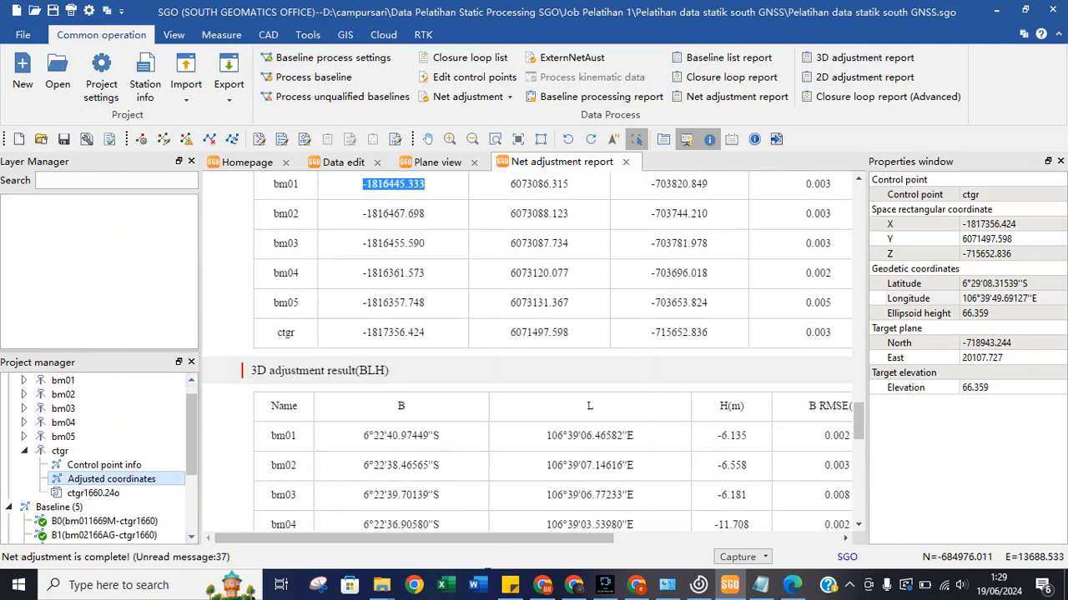
{"action": "scroll", "coordinate": [528, 350], "scroll_direction": "down", "scroll_amount": 1}
{"action": "scroll", "coordinate": [527, 350], "scroll_direction": "down", "scroll_amount": 2}
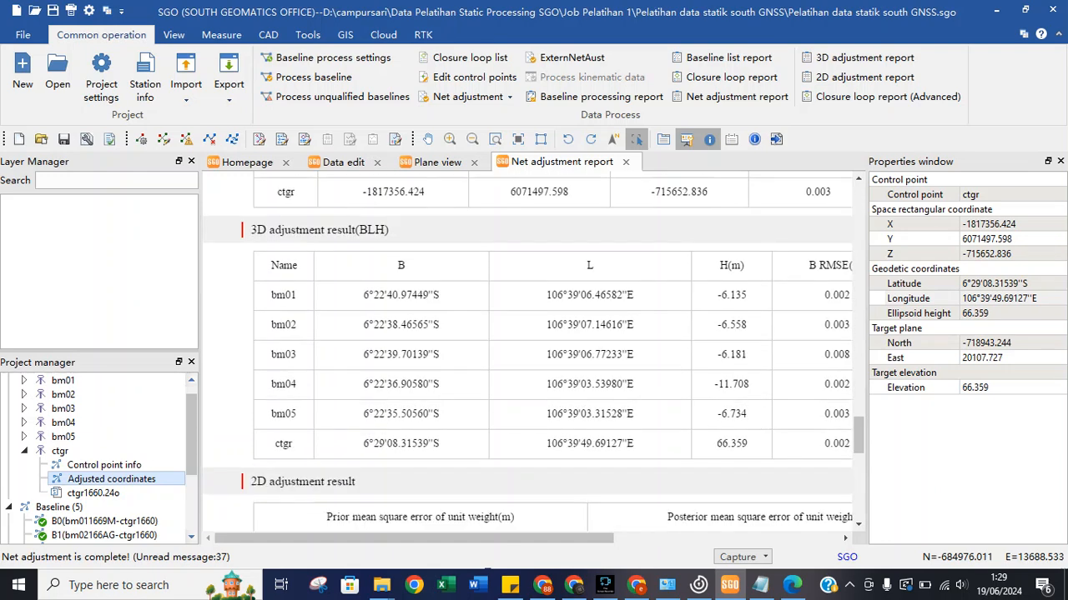
{"action": "left_click_drag", "start_coordinate": [363, 294], "coordinate": [442, 325]}
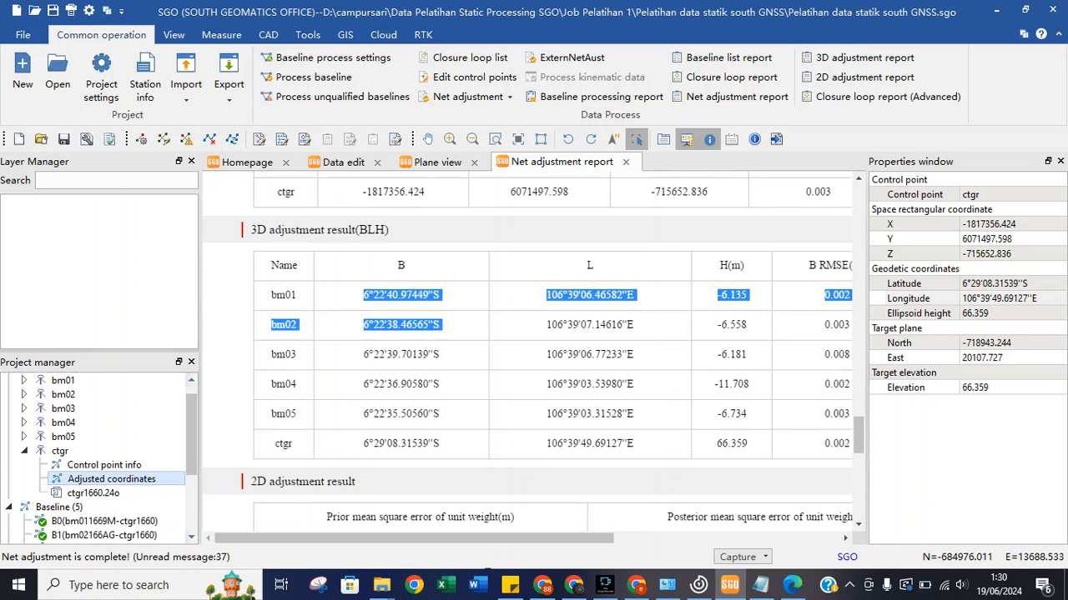
{"action": "left_click", "coordinate": [451, 326]}
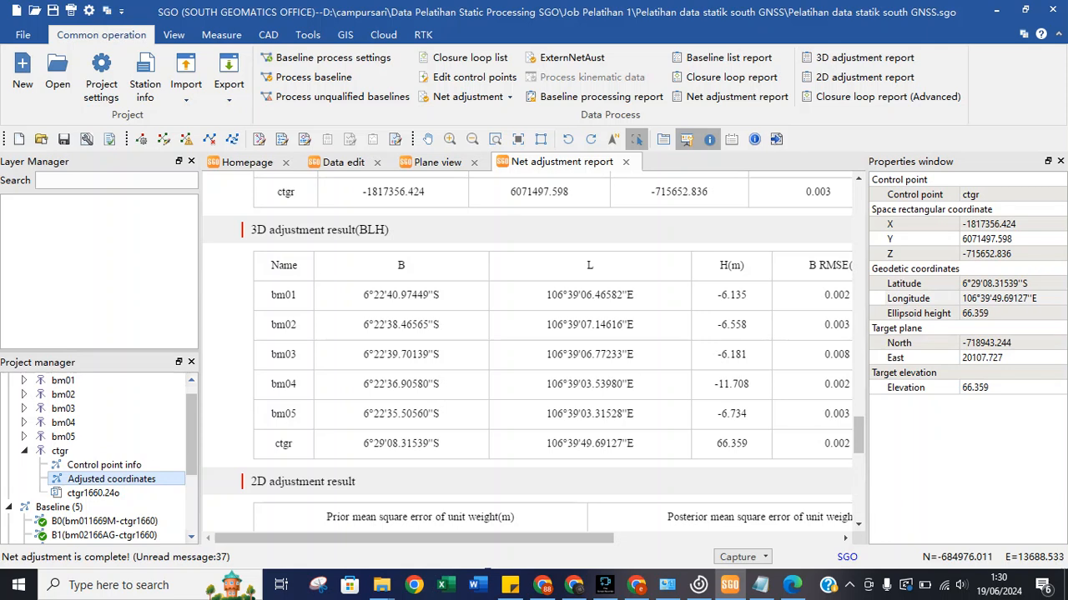
{"action": "left_click_drag", "start_coordinate": [364, 294], "coordinate": [441, 294]}
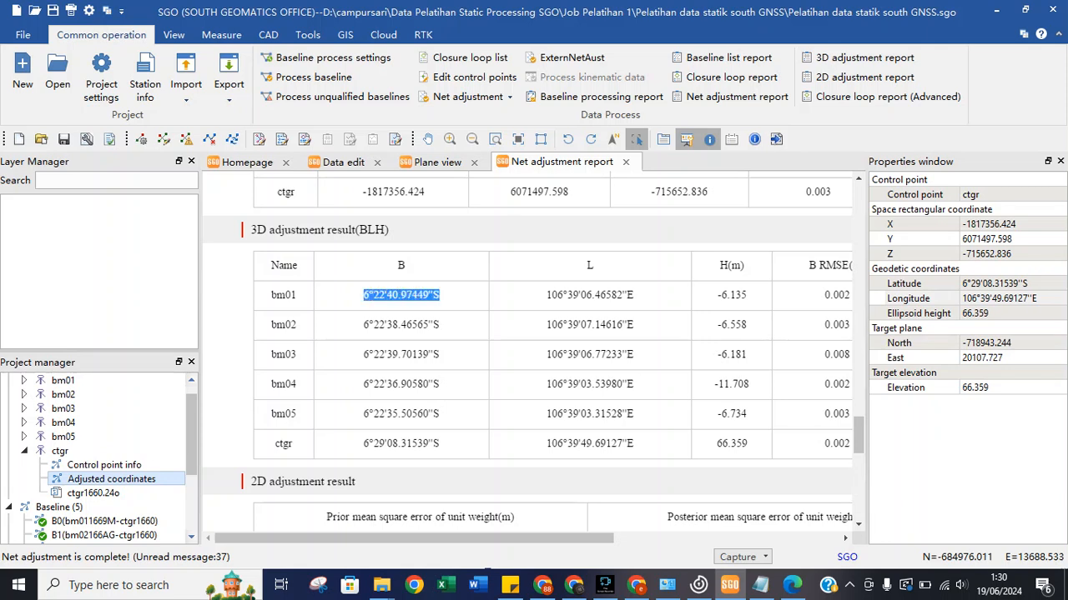
{"action": "right_click", "coordinate": [428, 296]}
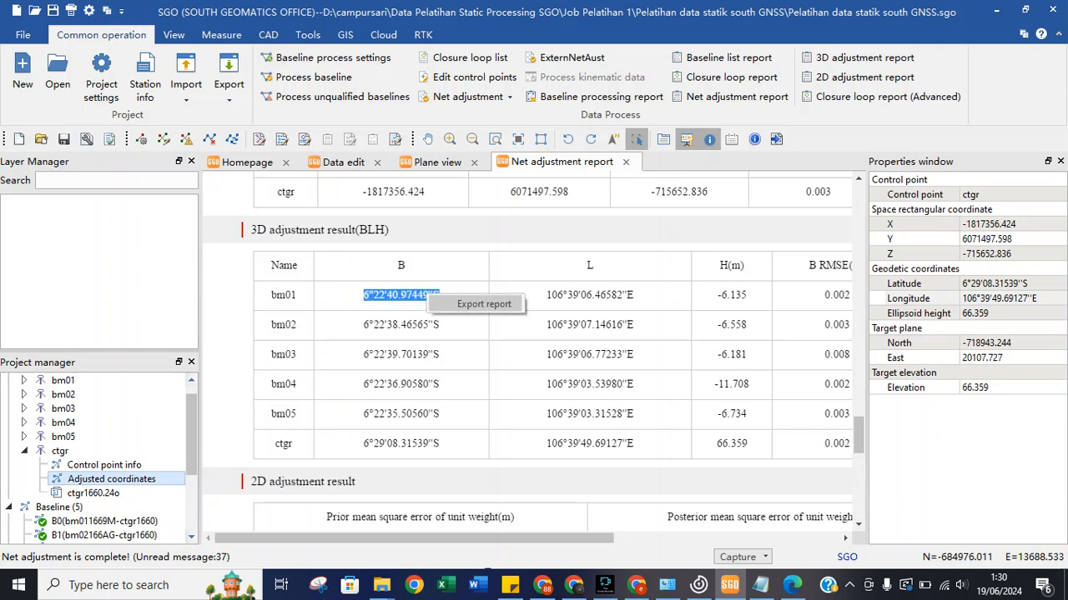
{"action": "right_click", "coordinate": [385, 293]}
{"action": "left_click", "coordinate": [400, 321]}
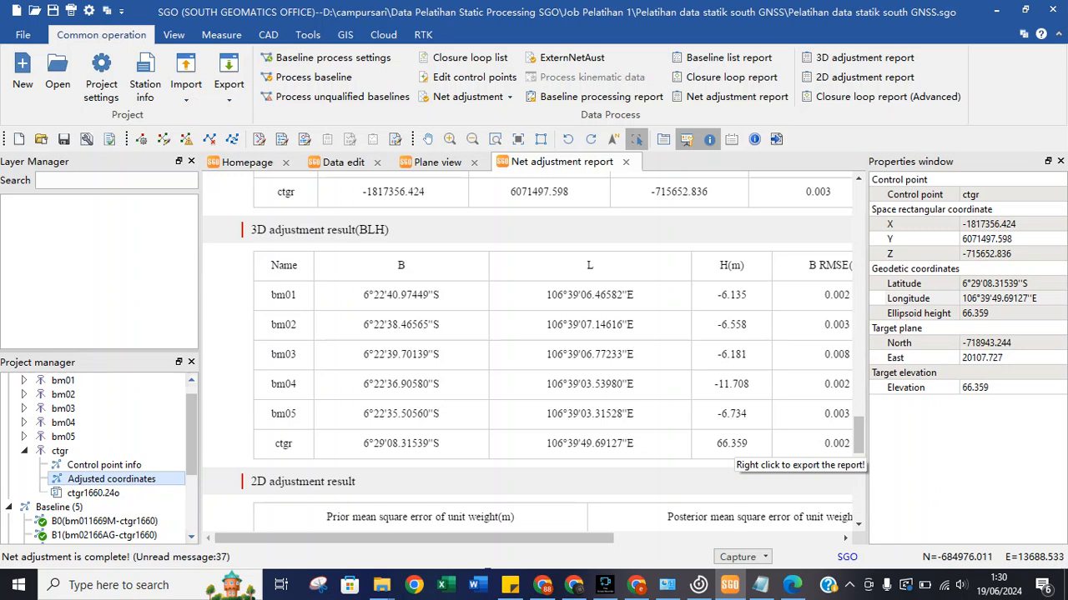
{"action": "left_click_drag", "start_coordinate": [543, 538], "coordinate": [631, 538]}
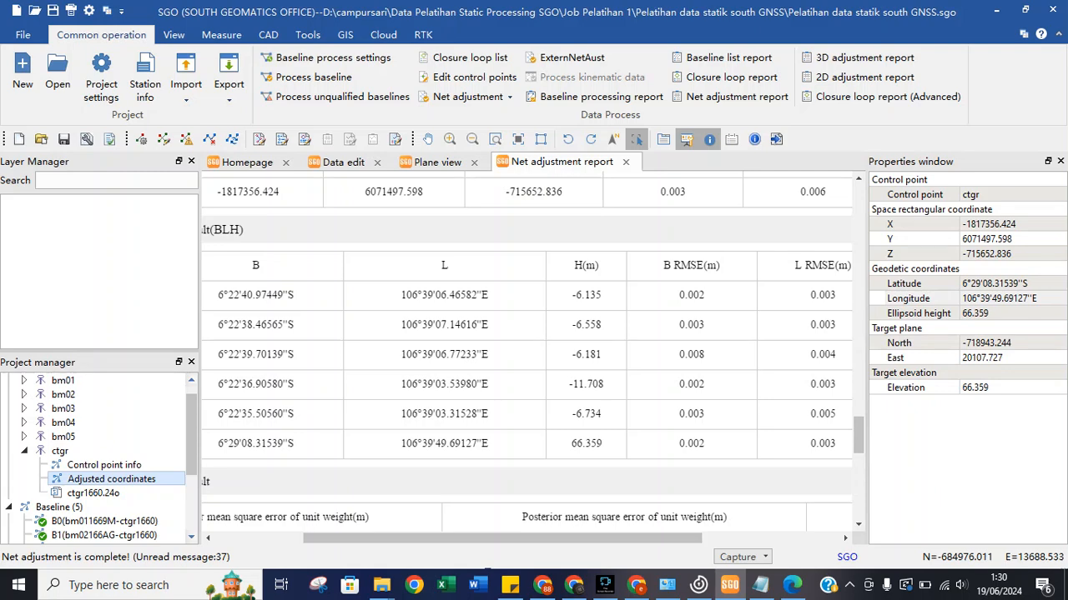
{"action": "left_click_drag", "start_coordinate": [630, 539], "coordinate": [542, 539]}
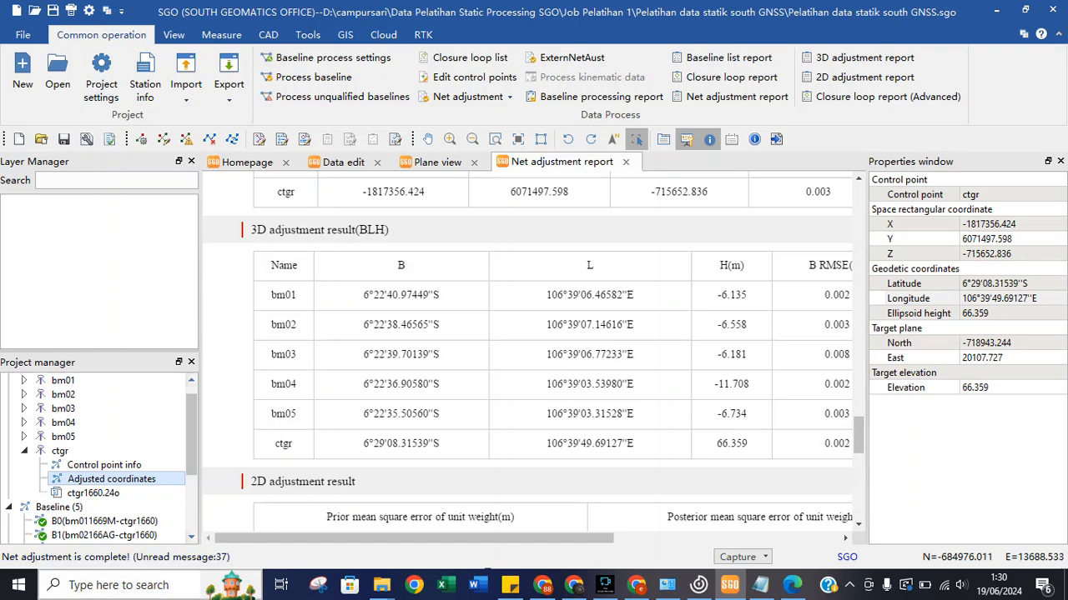
{"action": "left_click", "coordinate": [118, 584]}
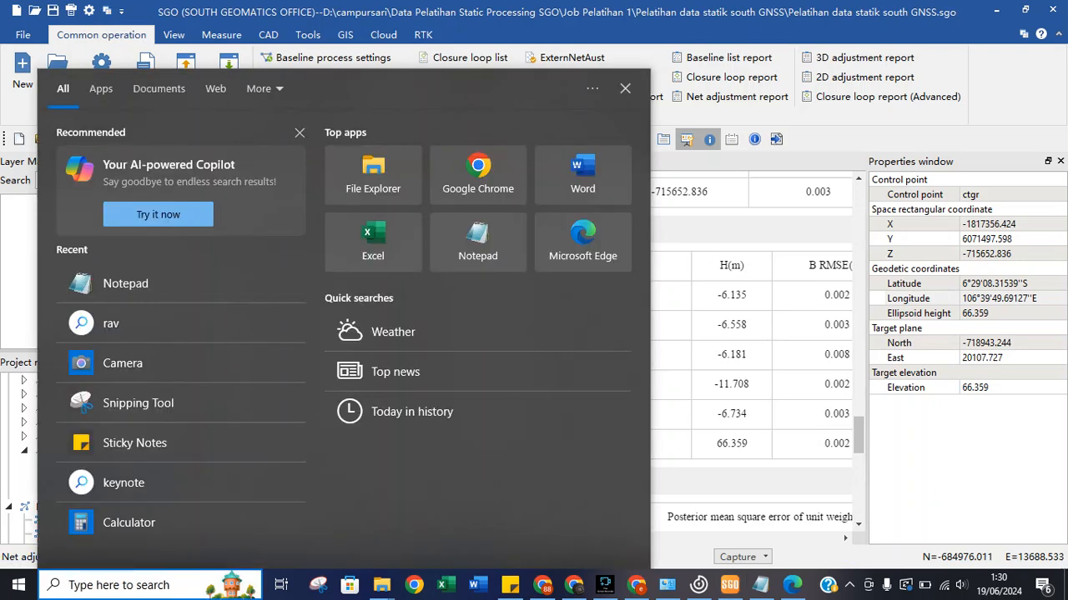
Search 'goog' and launch Google Earth Pro from the Apps results.
{"action": "type", "text": "goog"}
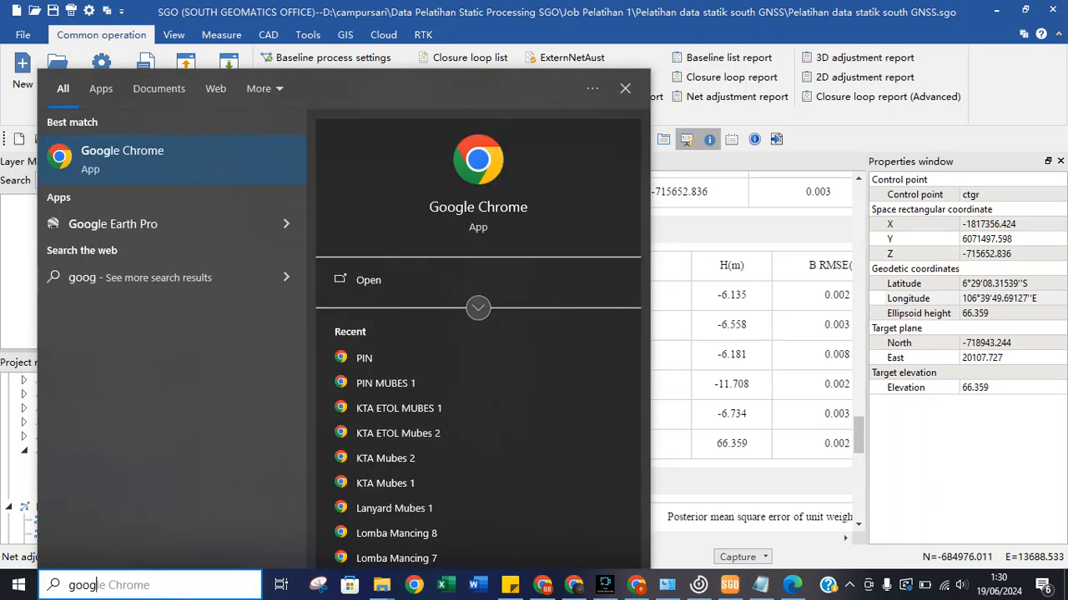
{"action": "left_click", "coordinate": [114, 224]}
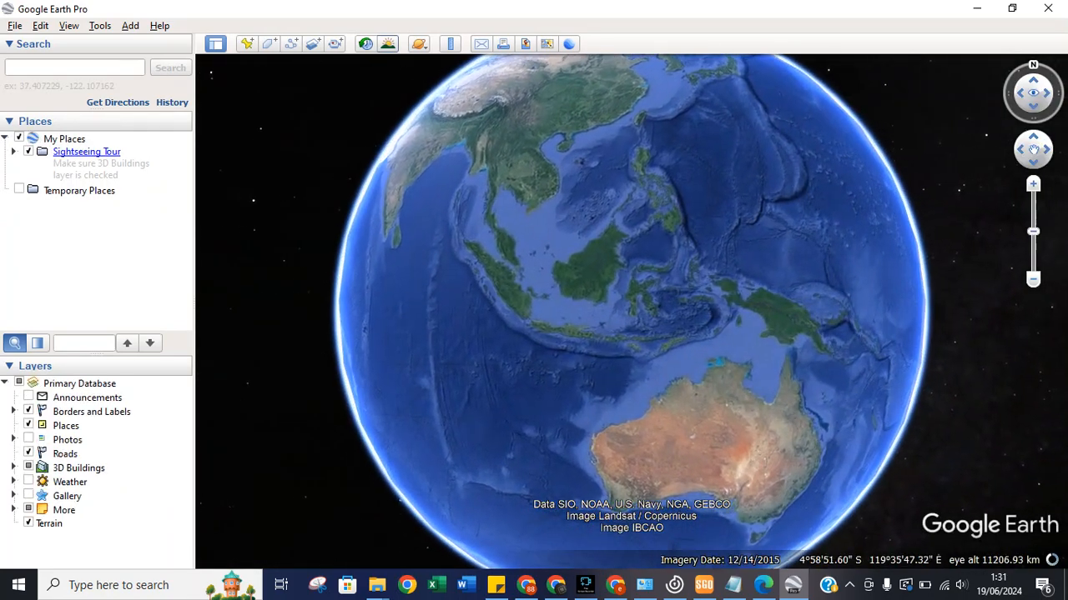
Start a new placemark and read bm01's adjusted latitude in the SGO report.
{"action": "left_click", "coordinate": [247, 44]}
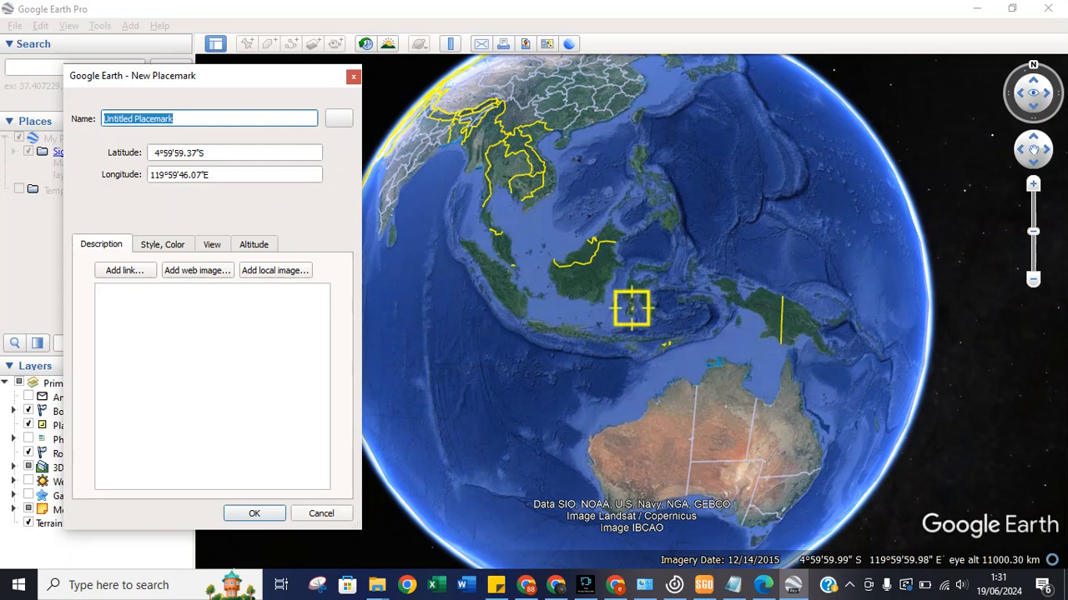
{"action": "left_click", "coordinate": [704, 586]}
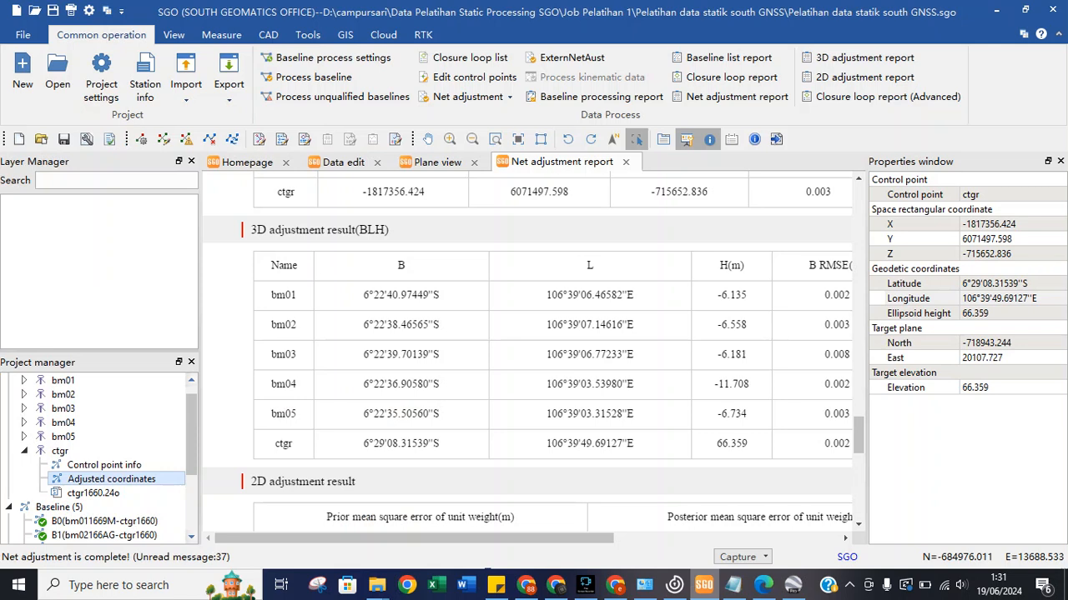
{"action": "left_click_drag", "start_coordinate": [387, 296], "coordinate": [429, 296]}
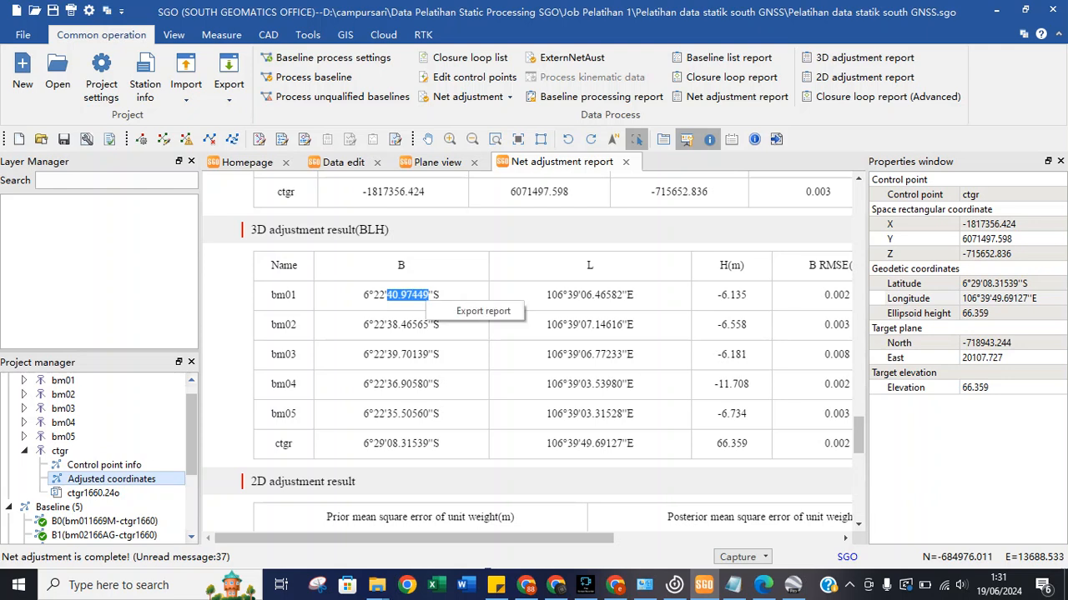
{"action": "left_click", "coordinate": [423, 298]}
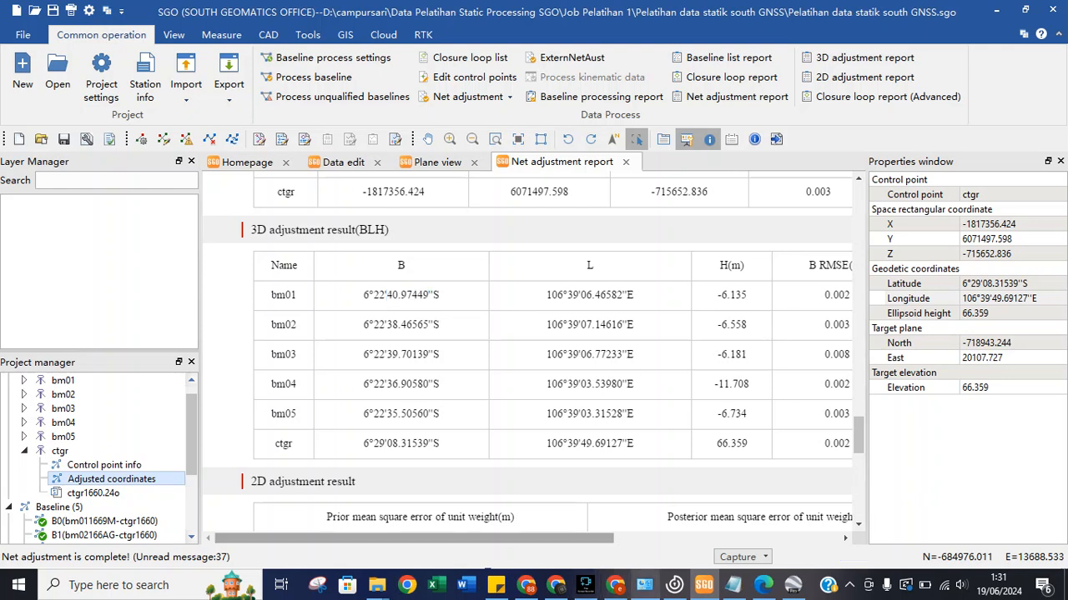
{"action": "left_click", "coordinate": [793, 584]}
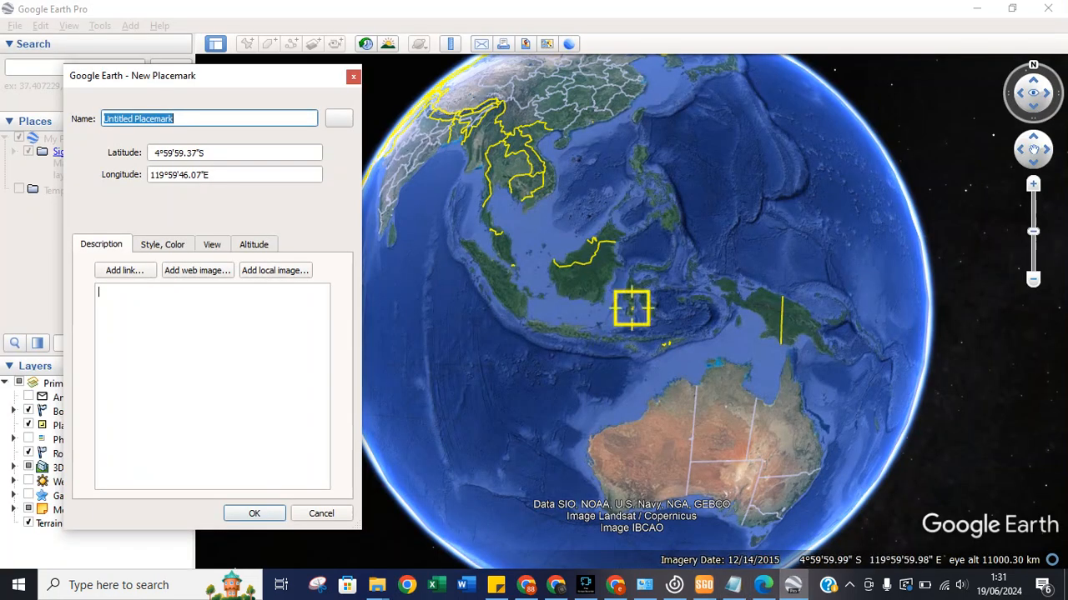
Enter the placemark latitude as 6° 22' 40", rechecking it against SGO.
{"action": "left_click_drag", "start_coordinate": [159, 153], "coordinate": [152, 153]}
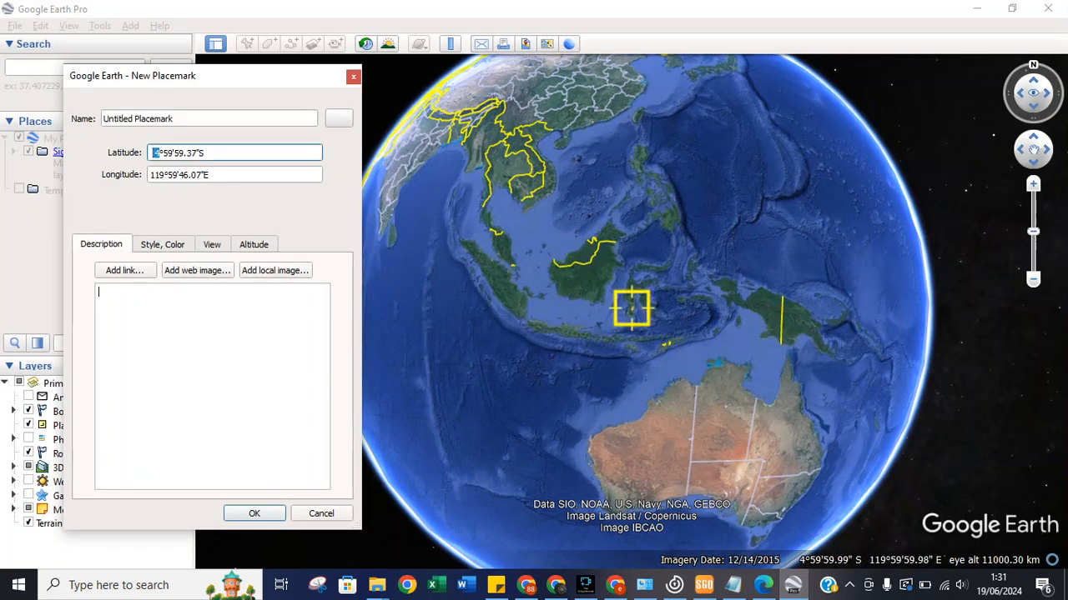
{"action": "type", "text": "6"}
{"action": "left_click_drag", "start_coordinate": [171, 153], "coordinate": [161, 154]}
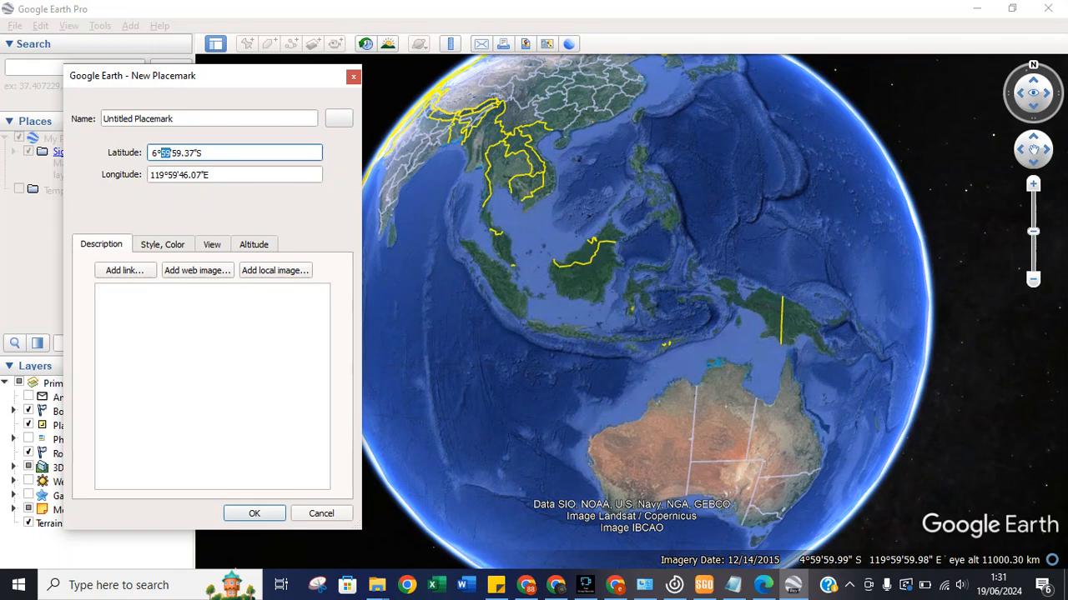
{"action": "type", "text": "22"}
{"action": "left_click_drag", "start_coordinate": [182, 153], "coordinate": [171, 154]}
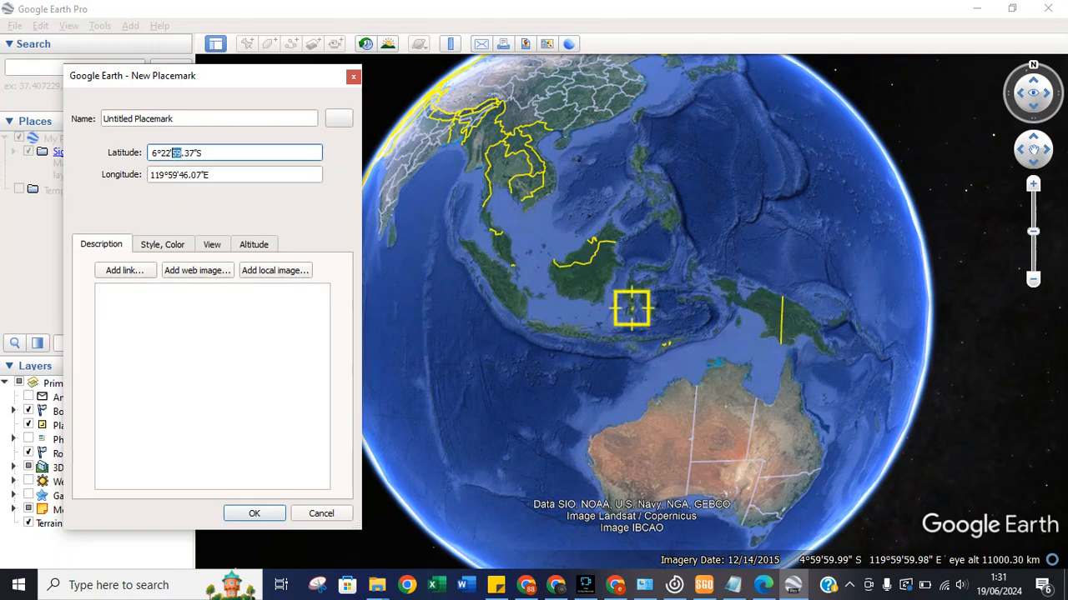
{"action": "type", "text": "40"}
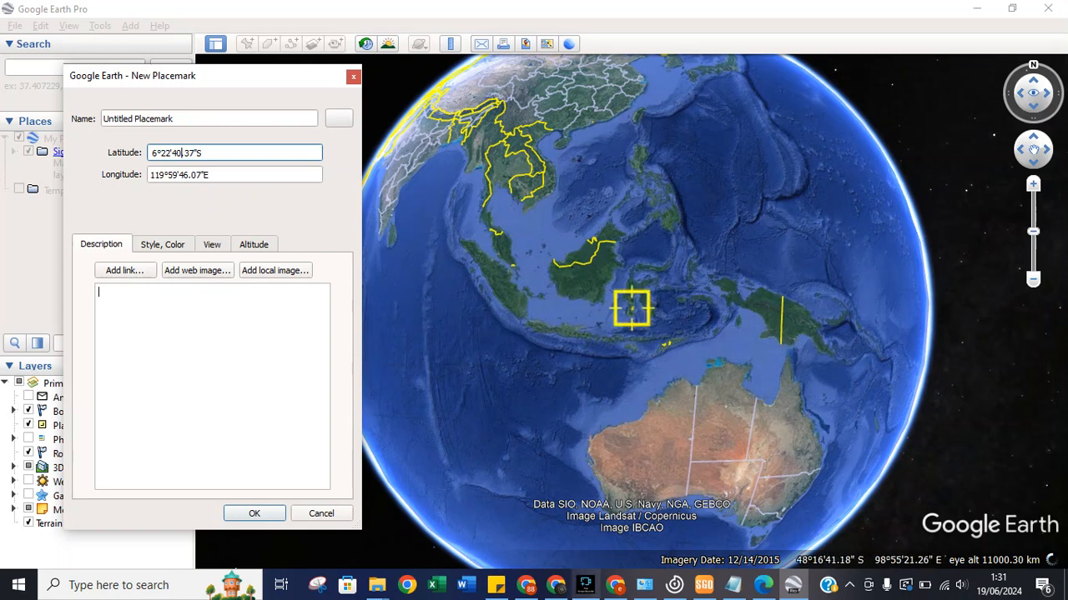
{"action": "mouse_move", "coordinate": [644, 585]}
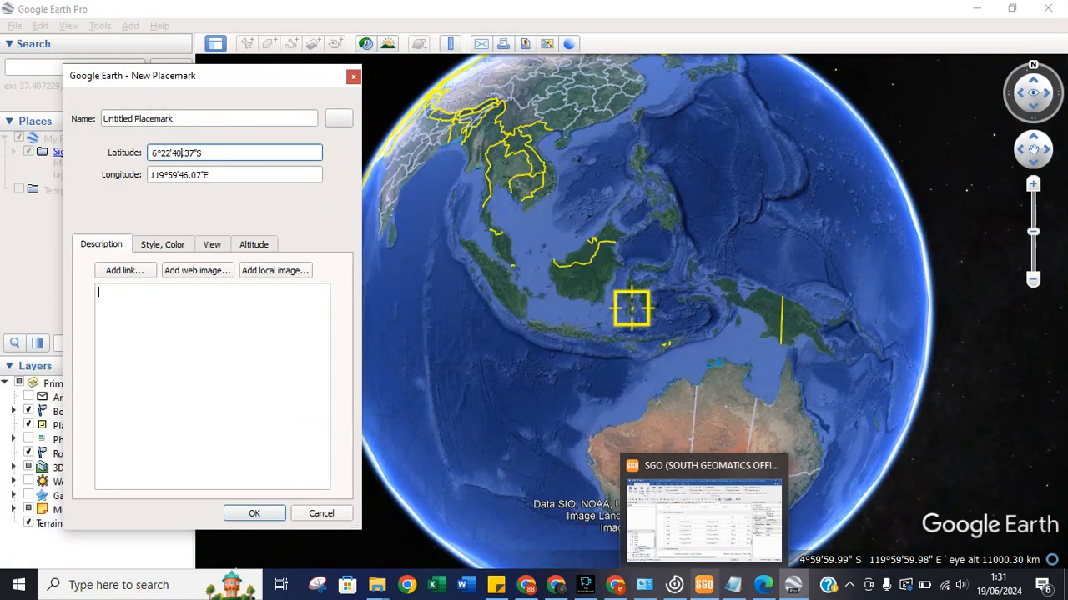
{"action": "left_click", "coordinate": [703, 585]}
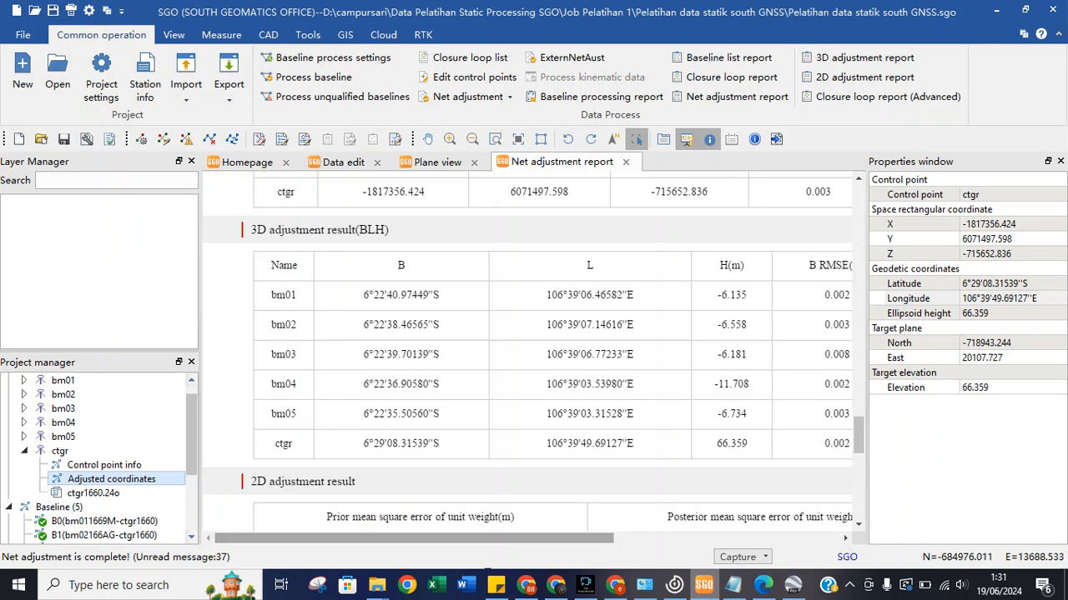
{"action": "left_click", "coordinate": [793, 585]}
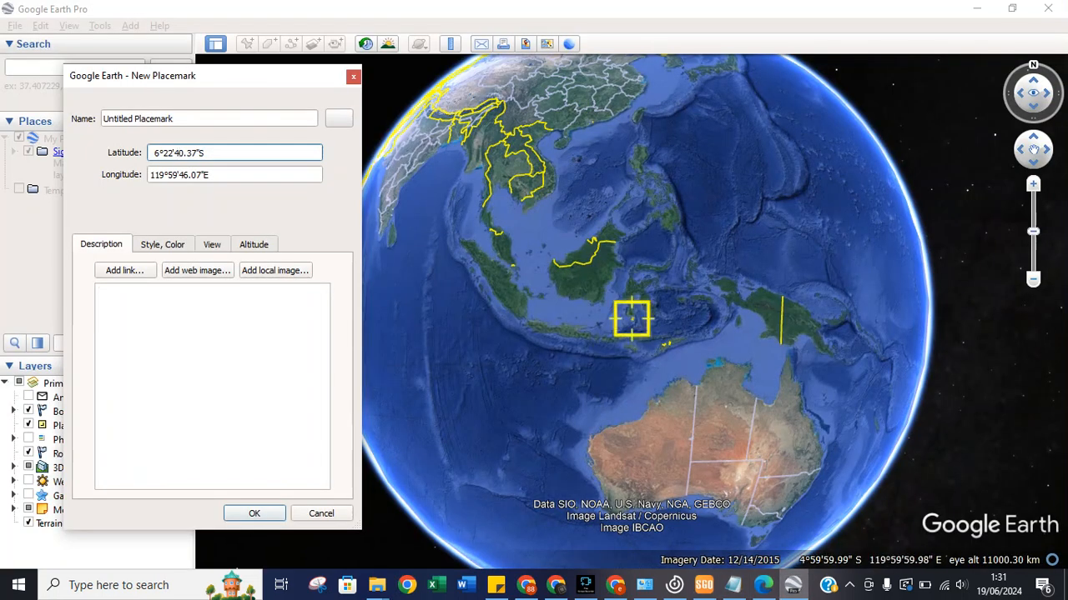
Fill in the latitude's decimal seconds (97.449) and name the placemark BM01.
{"action": "key", "text": "shift+Left"}
{"action": "key", "text": "shift+Left"}
{"action": "type", "text": "97.449"}
{"action": "left_click", "coordinate": [174, 119]}
{"action": "key", "text": "ctrl+a"}
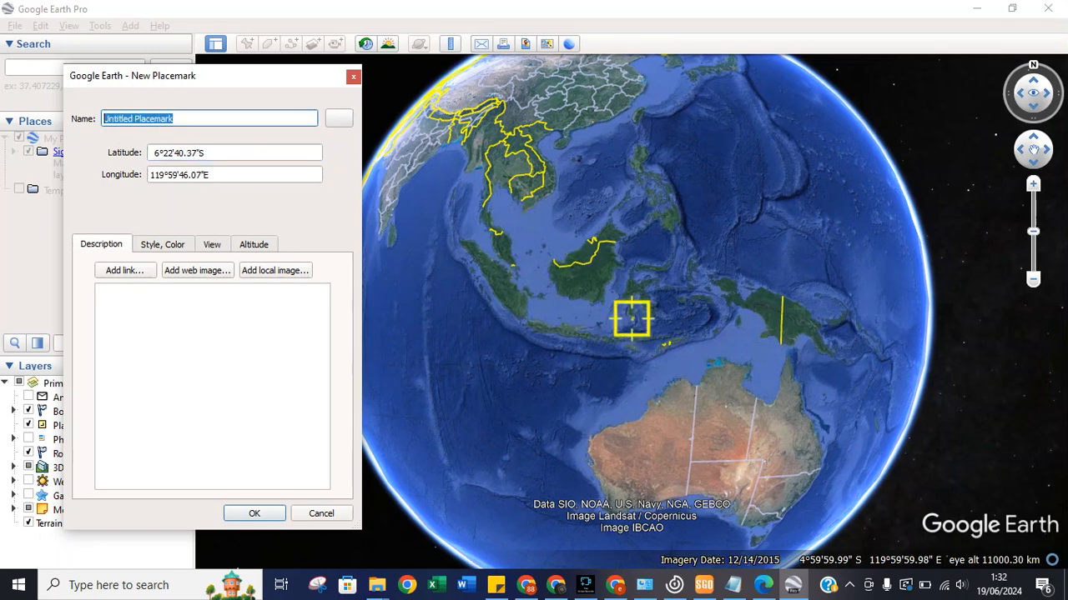
{"action": "type", "text": "BM1"}
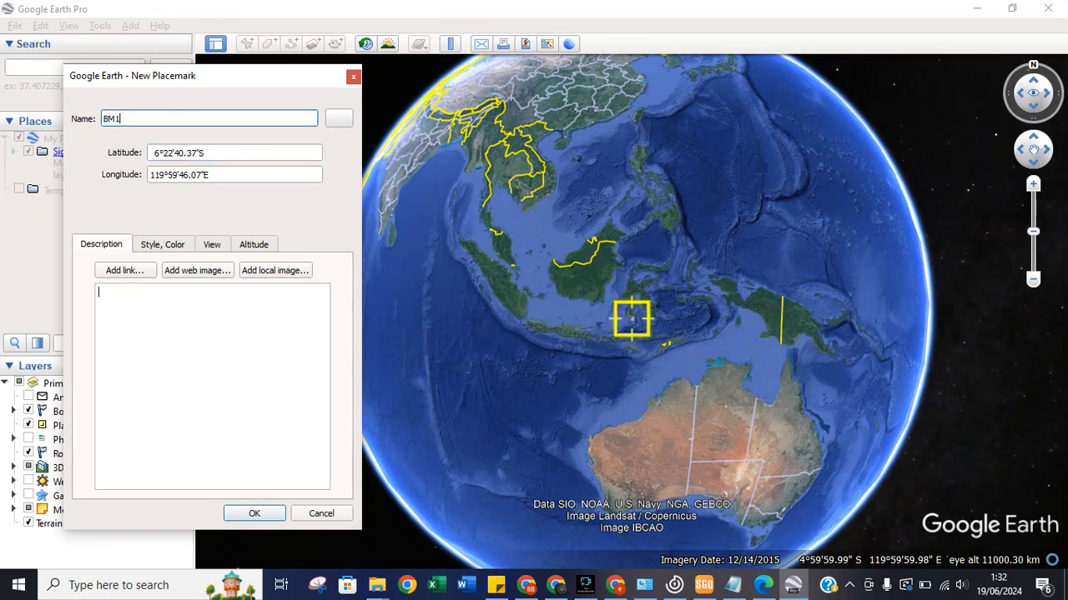
{"action": "key", "text": "BackSpace"}
Set the longitude to 106° 39' 46" from bm01's value in the SGO report.
{"action": "left_click", "coordinate": [190, 175]}
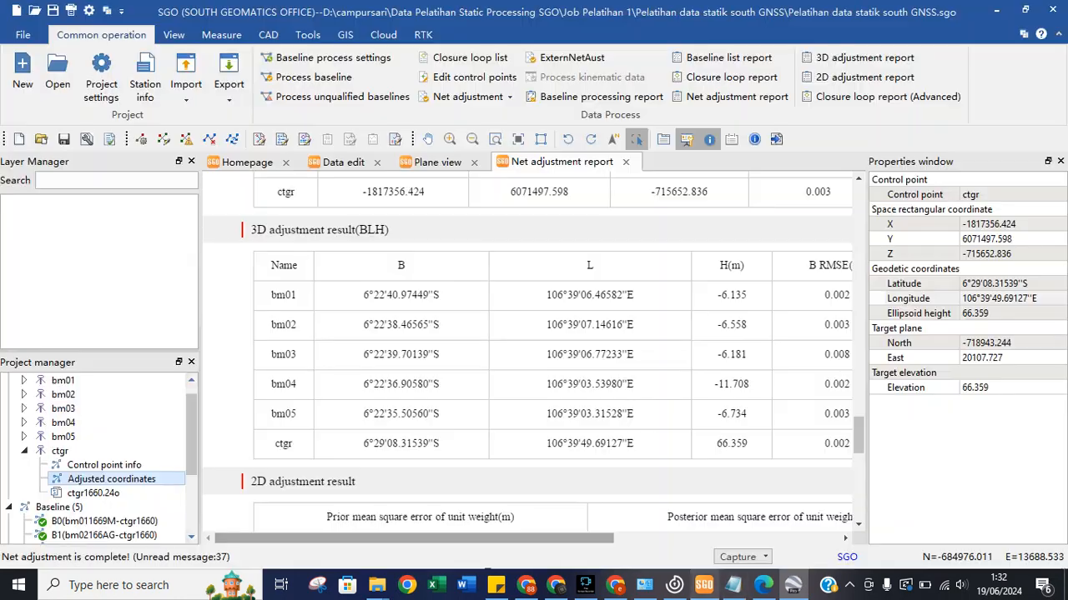
{"action": "left_click", "coordinate": [703, 584]}
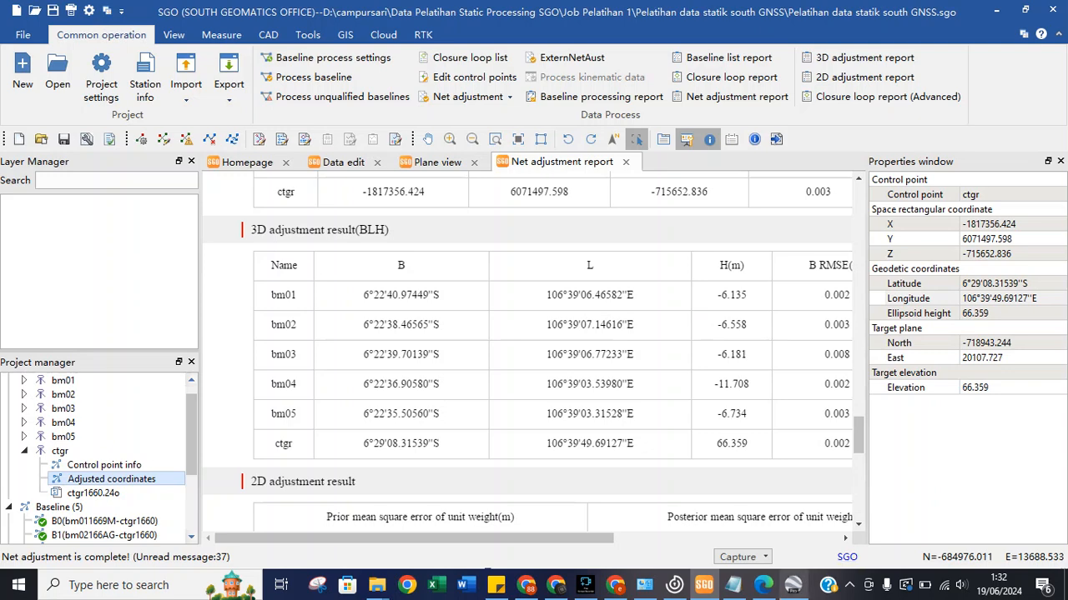
{"action": "left_click", "coordinate": [793, 584]}
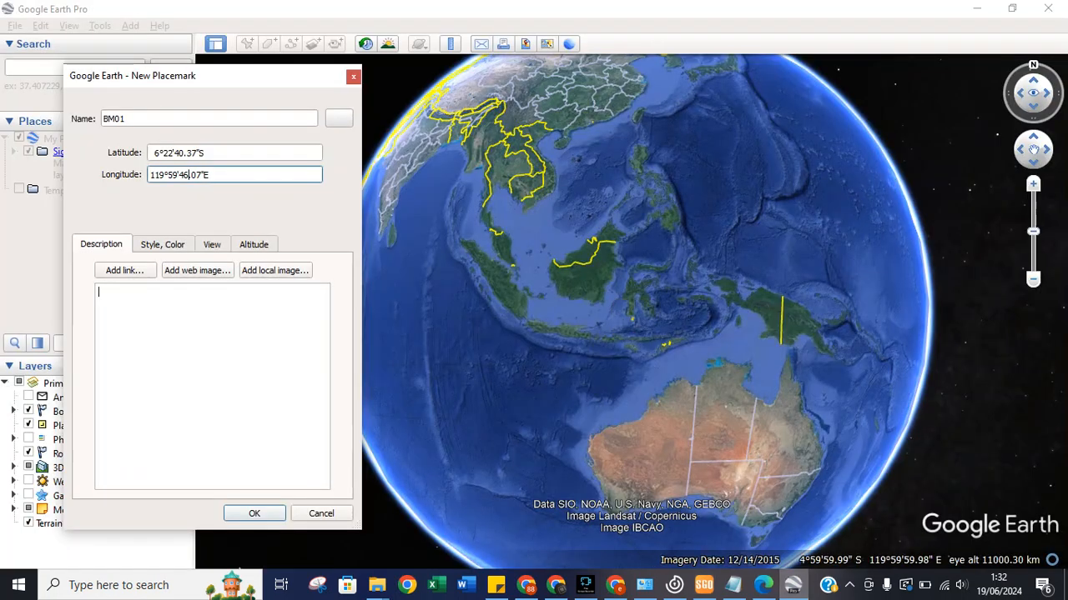
{"action": "left_click_drag", "start_coordinate": [165, 175], "coordinate": [155, 175]}
{"action": "type", "text": "06"}
{"action": "left_click_drag", "start_coordinate": [167, 175], "coordinate": [177, 175]}
{"action": "type", "text": "39"}
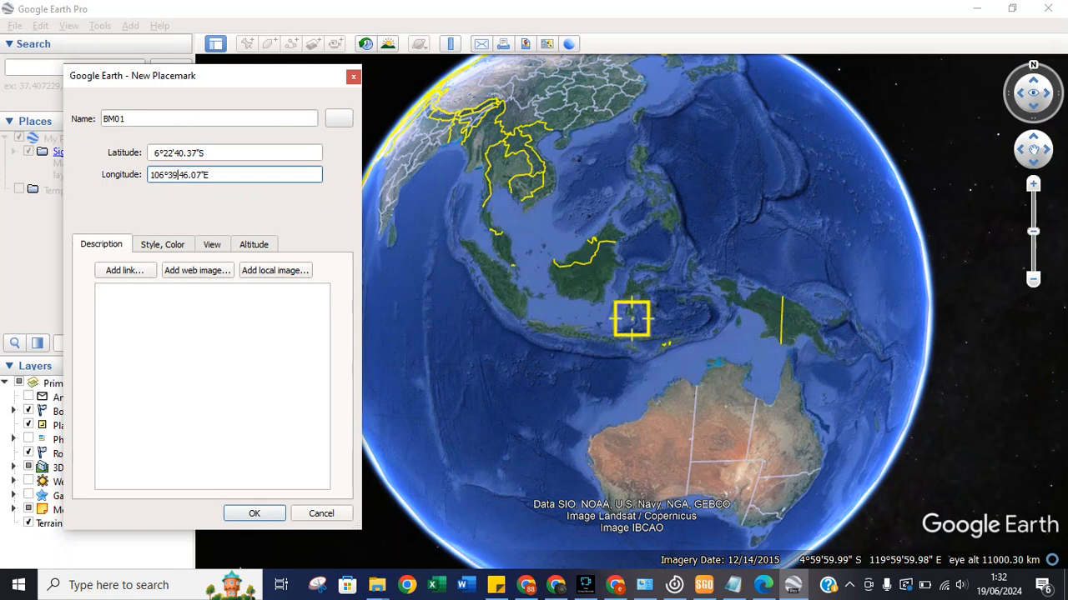
{"action": "left_click_drag", "start_coordinate": [183, 175], "coordinate": [187, 175]}
{"action": "type", "text": "7"}
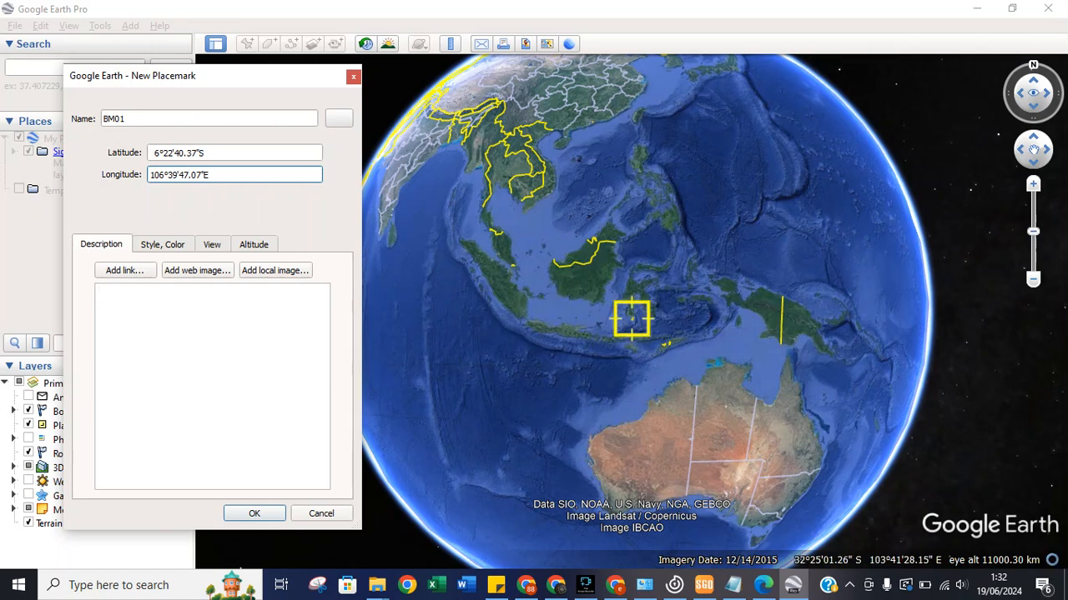
{"action": "key", "text": "BackSpace"}
{"action": "type", "text": "6"}
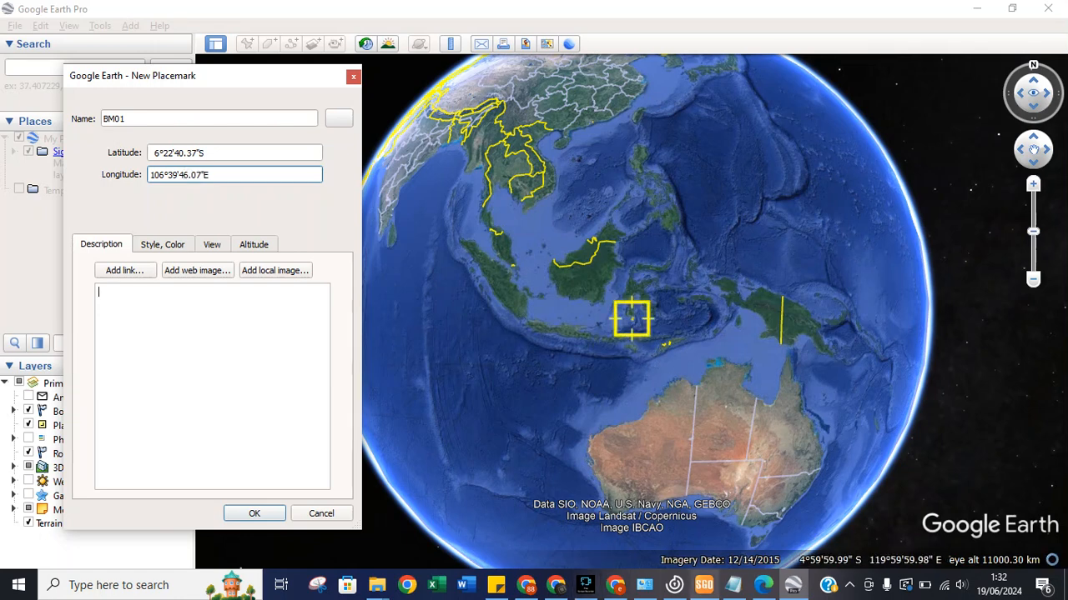
{"action": "left_click", "coordinate": [704, 585]}
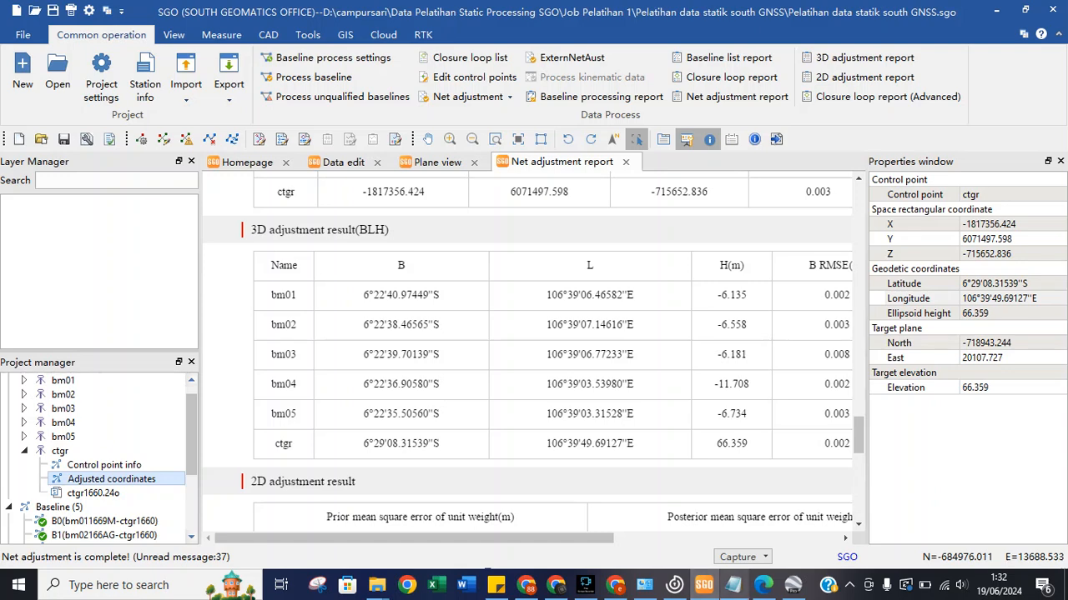
Correct the digits of the placemark's longitude seconds.
{"action": "mouse_move", "coordinate": [733, 585]}
{"action": "left_click", "coordinate": [792, 585]}
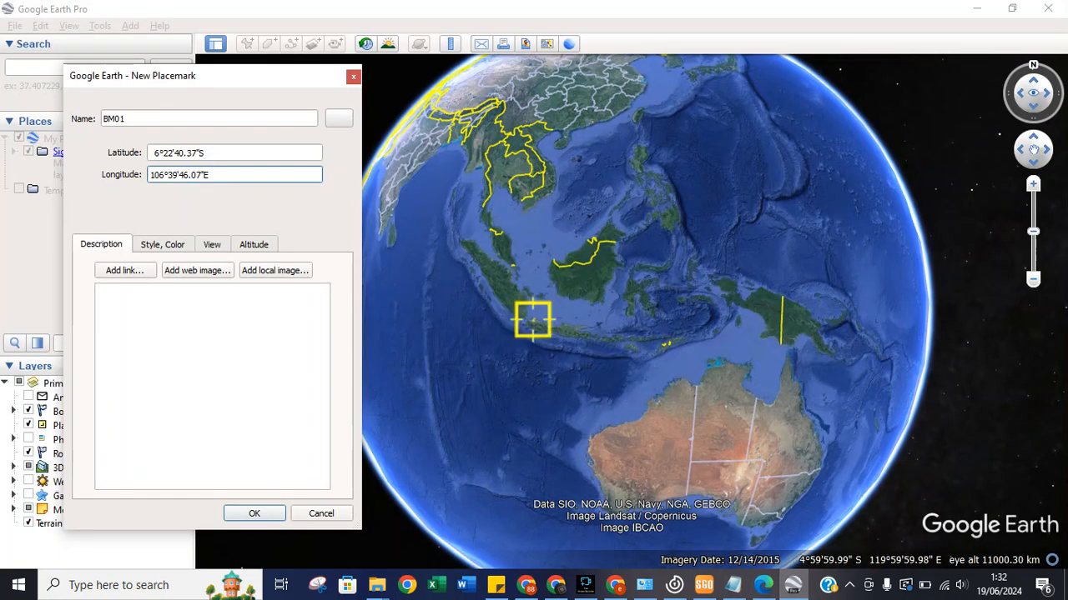
{"action": "key", "text": "Left"}
{"action": "key", "text": "BackSpace"}
{"action": "type", "text": "06."}
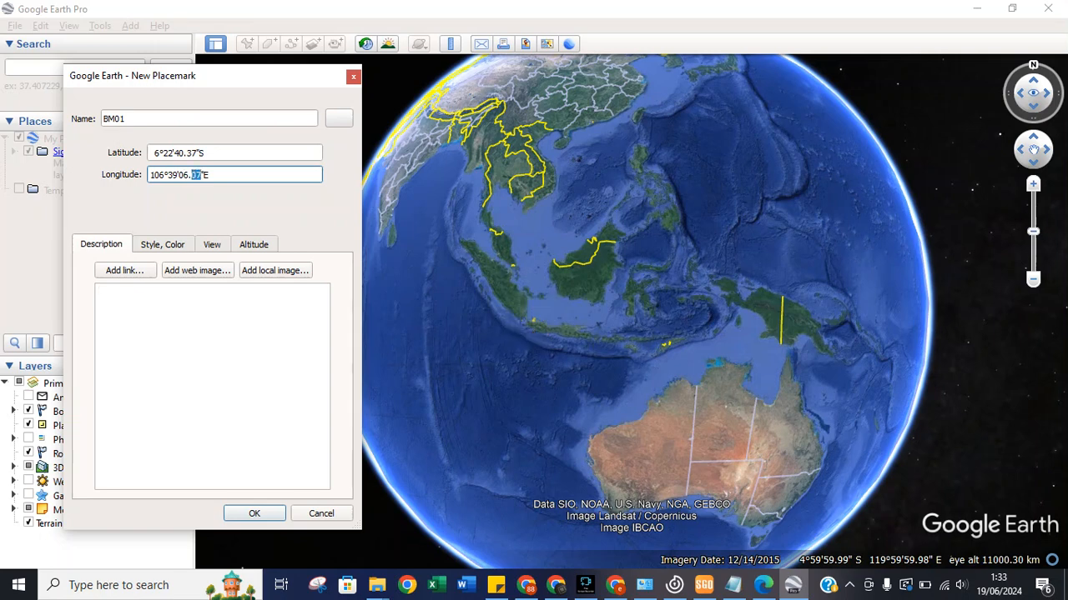
{"action": "type", "text": "46.5"}
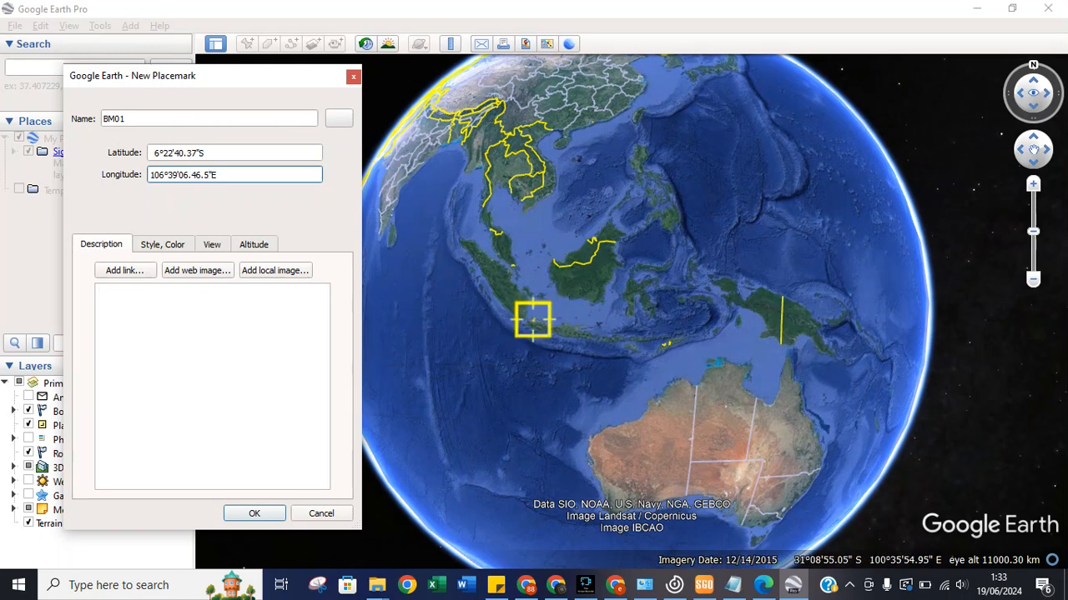
Rename the placemark Tanggerang BM01, save it, and fly to it from My Places.
{"action": "left_click", "coordinate": [125, 119]}
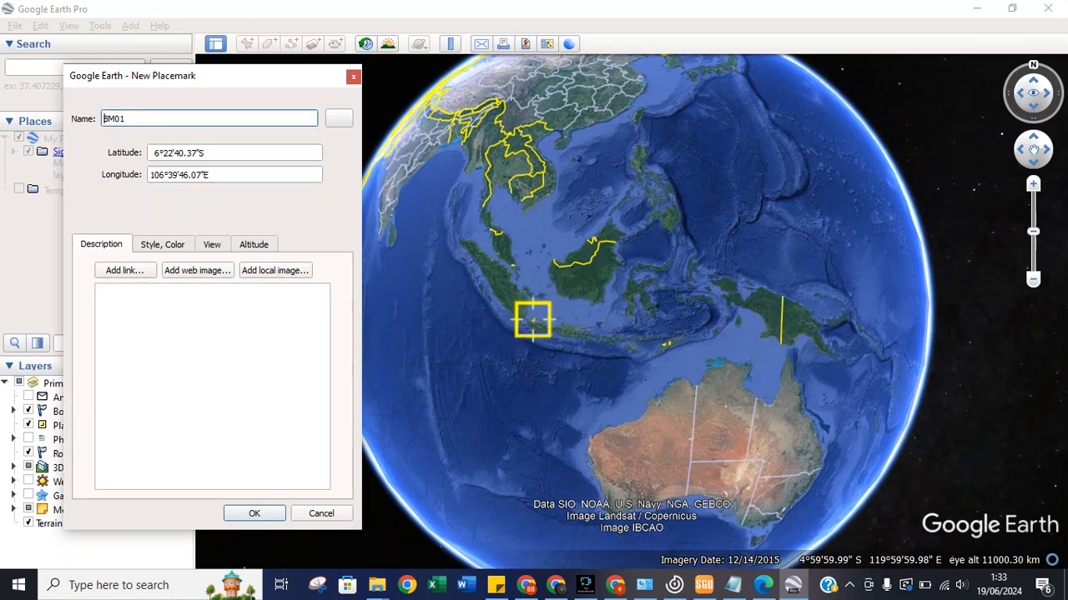
{"action": "type", "text": "Tanggerang"}
{"action": "left_click", "coordinate": [254, 513]}
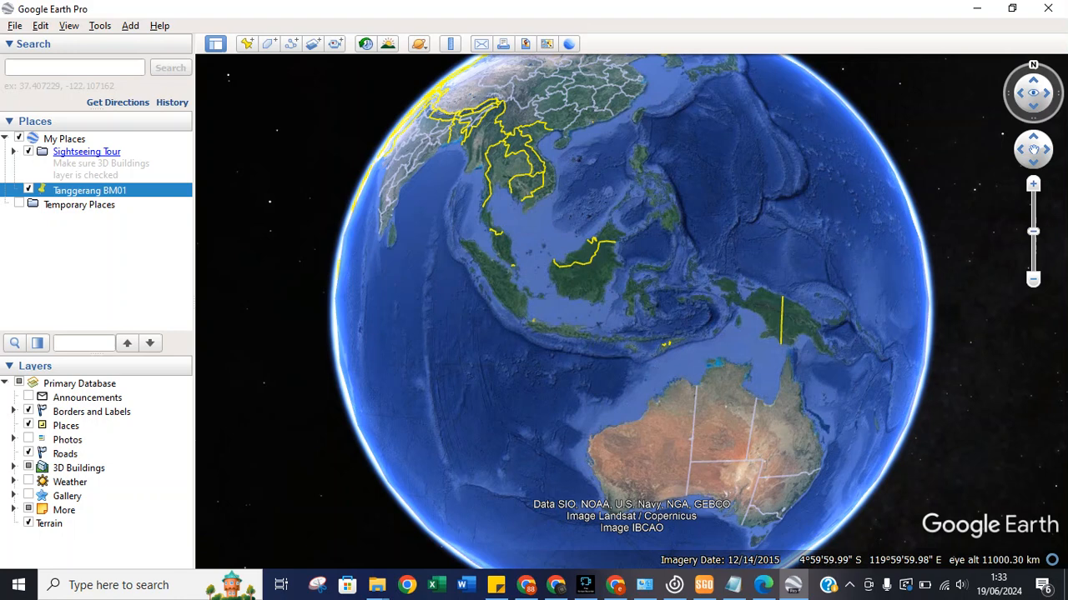
{"action": "double_click", "coordinate": [90, 190]}
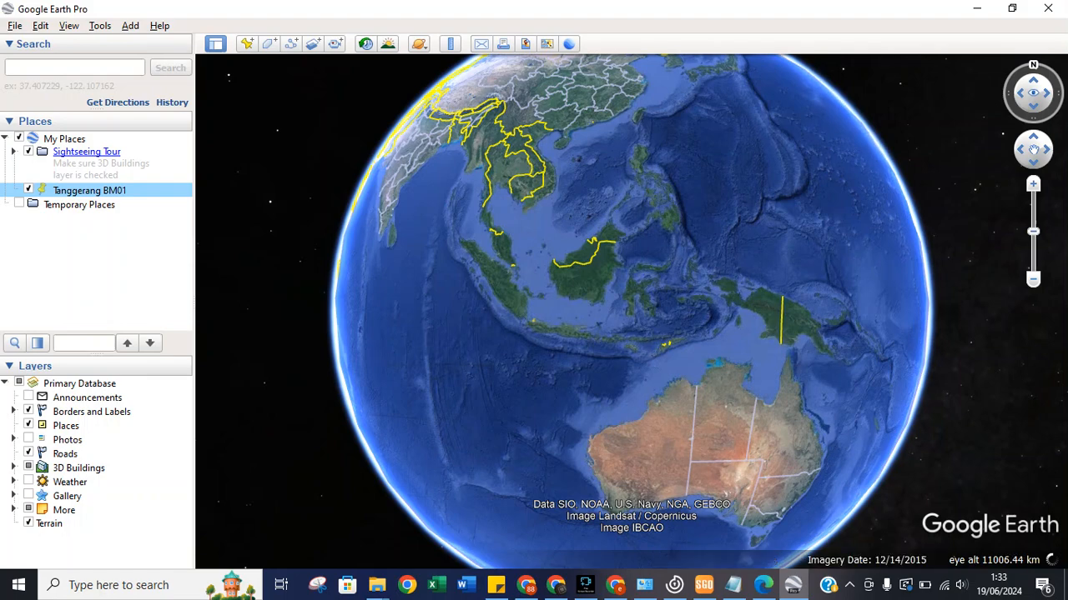
Zoom in on the globe and set Tanggerang BM01 as the directions start point.
{"action": "left_click_drag", "start_coordinate": [1032, 231], "coordinate": [1033, 196]}
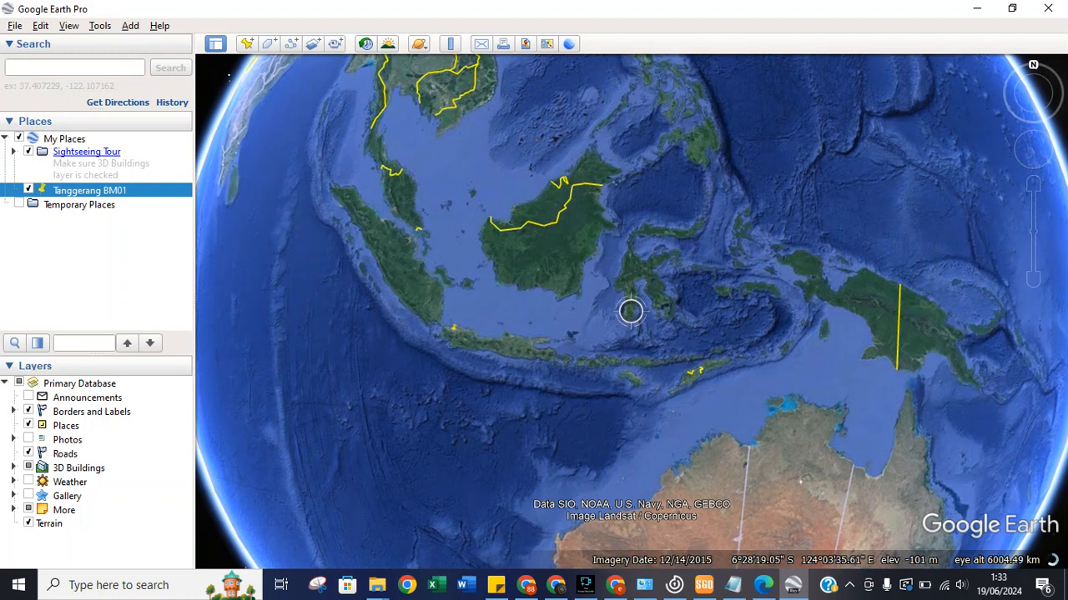
{"action": "right_click", "coordinate": [52, 194]}
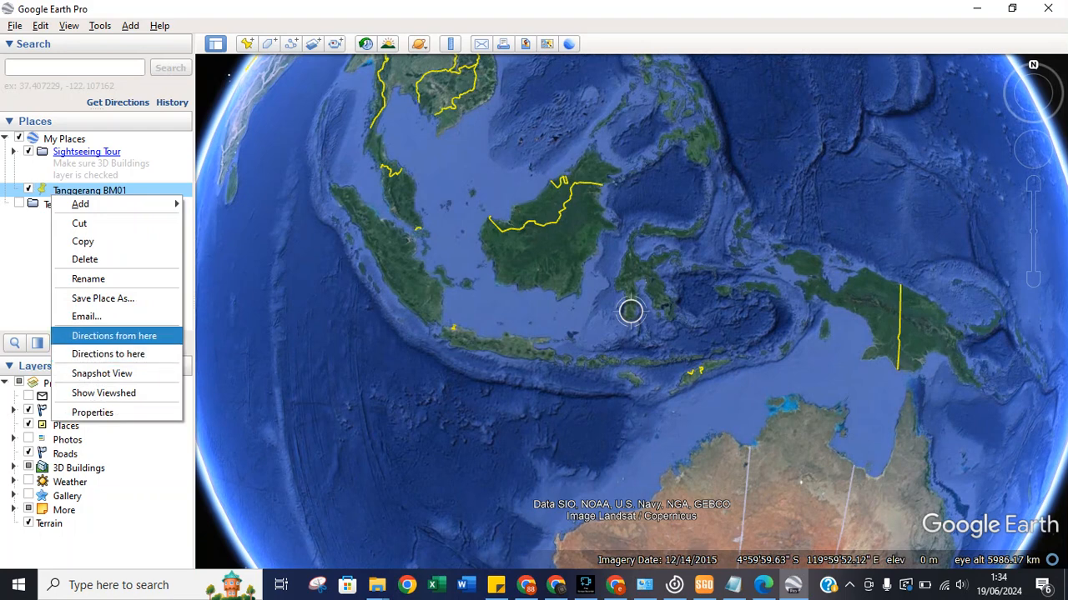
{"action": "left_click", "coordinate": [114, 335]}
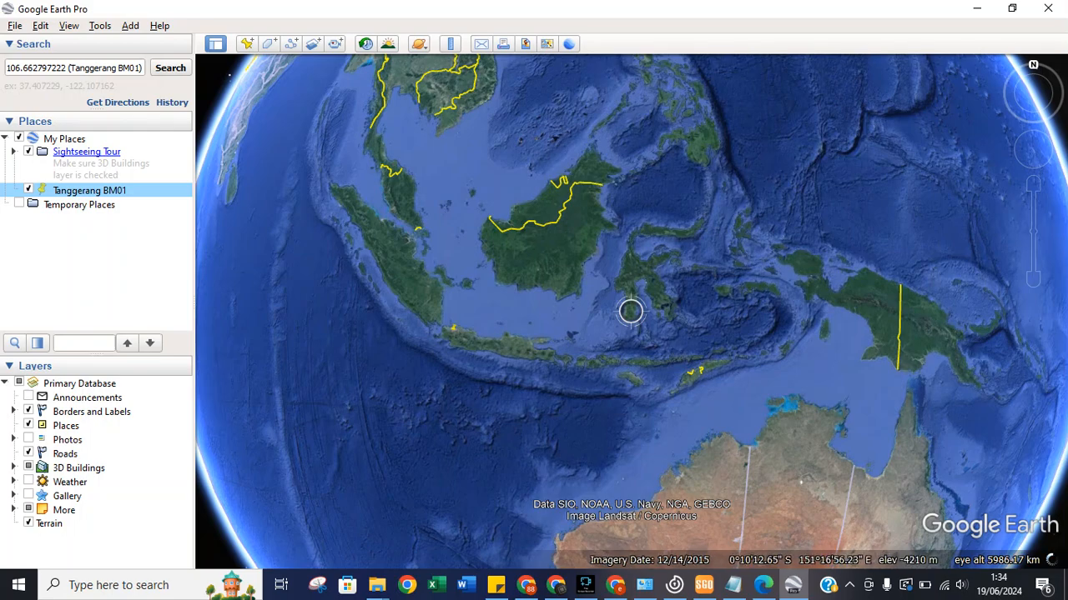
Zoom and pan from Sumatra to west Java, centring the Tanggerang BM01 pin near Jakarta.
{"action": "scroll", "coordinate": [631, 311], "scroll_direction": "down", "scroll_amount": 3}
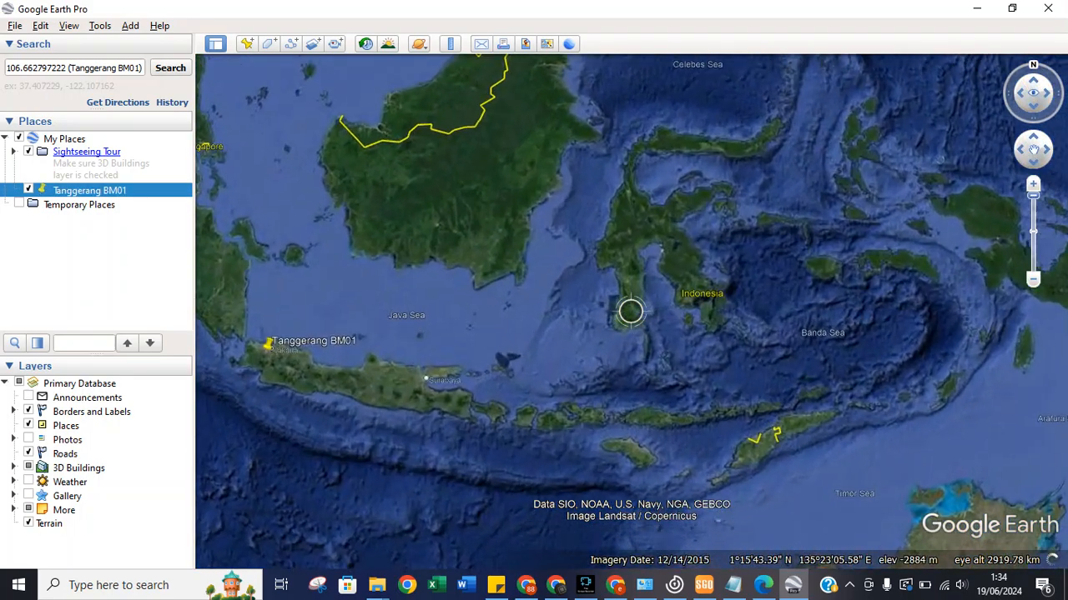
{"action": "left_click_drag", "start_coordinate": [540, 343], "coordinate": [834, 385]}
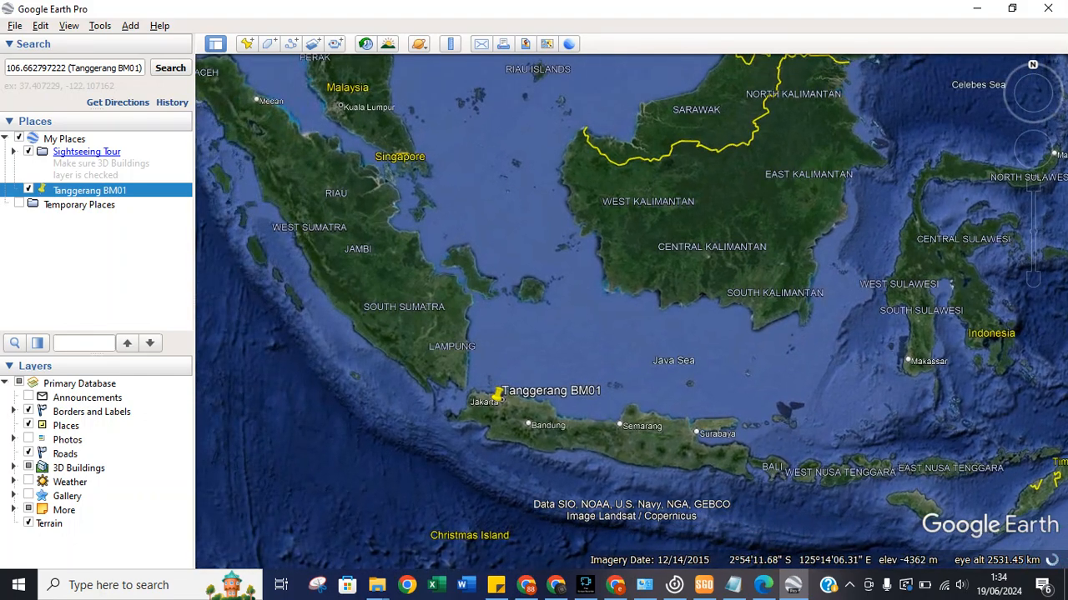
{"action": "mouse_move", "coordinate": [1032, 149]}
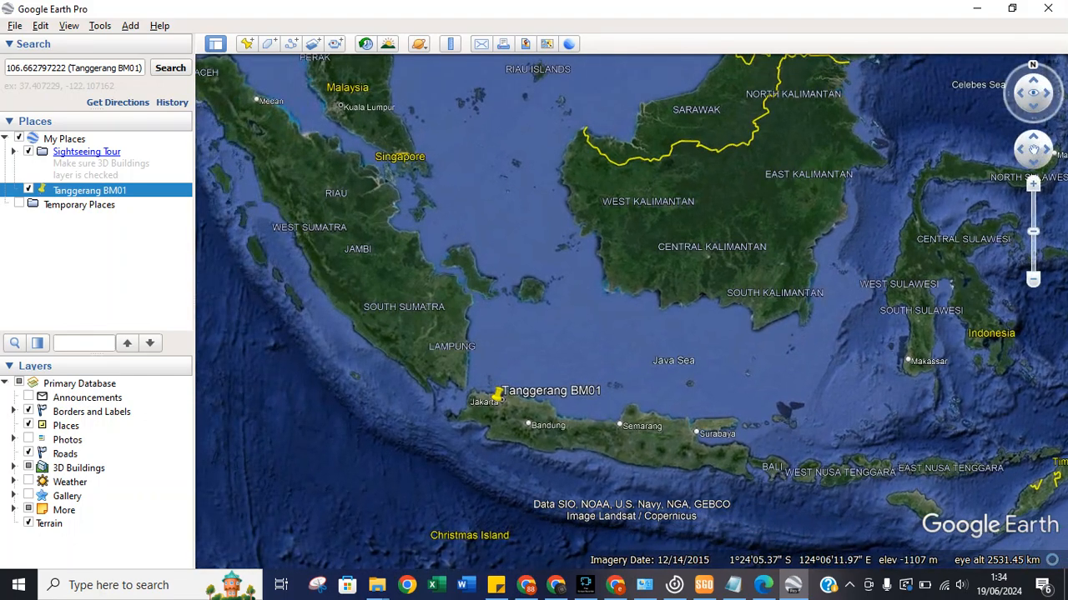
{"action": "left_click_drag", "start_coordinate": [1032, 231], "coordinate": [1032, 196]}
{"action": "left_click_drag", "start_coordinate": [447, 463], "coordinate": [706, 300]}
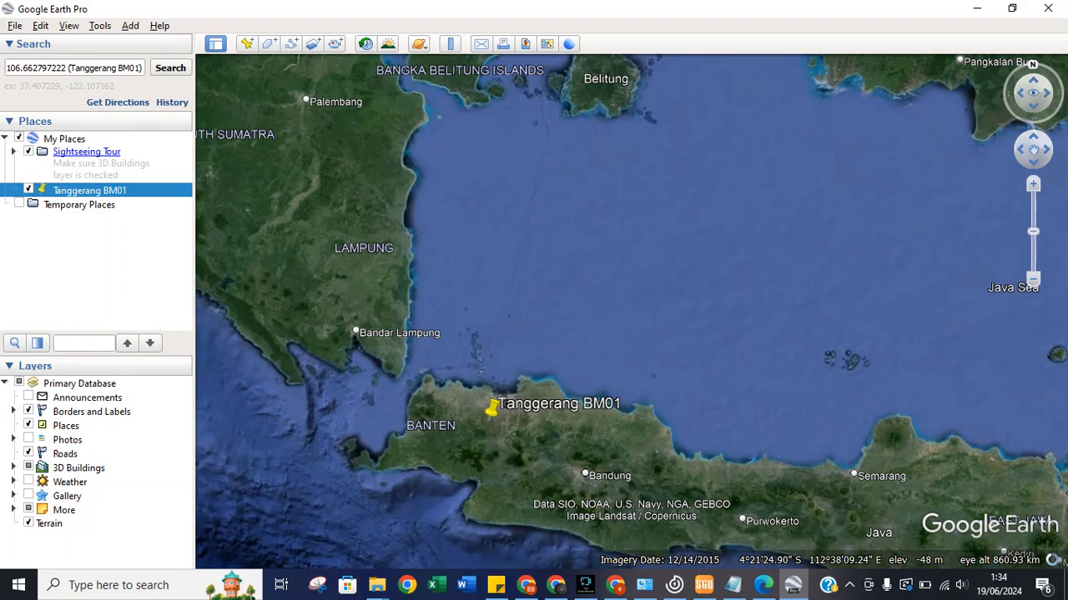
{"action": "left_click", "coordinate": [1032, 229]}
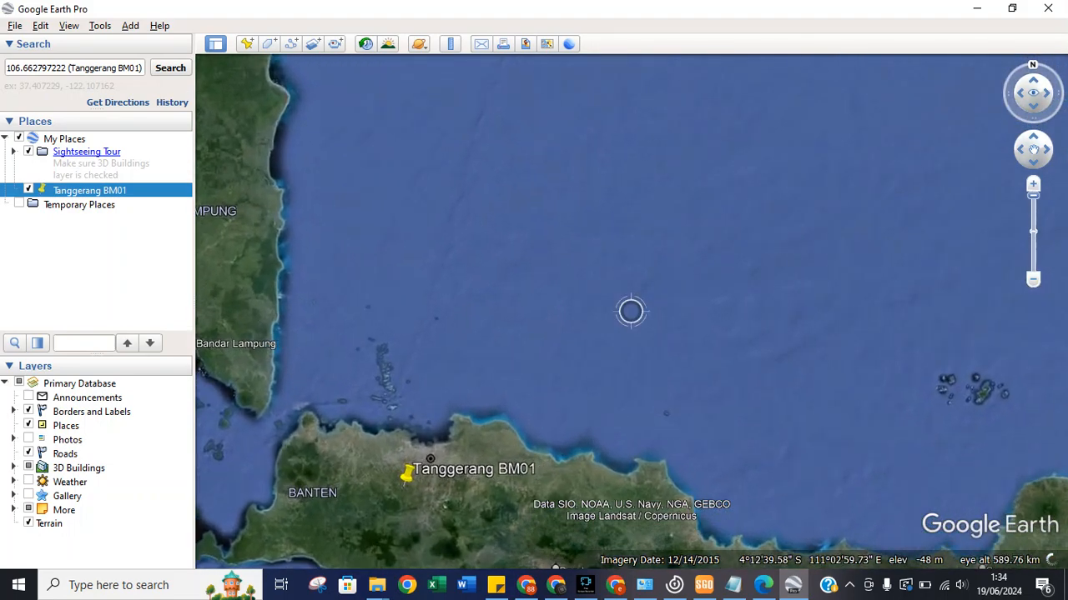
{"action": "left_click_drag", "start_coordinate": [315, 439], "coordinate": [497, 275]}
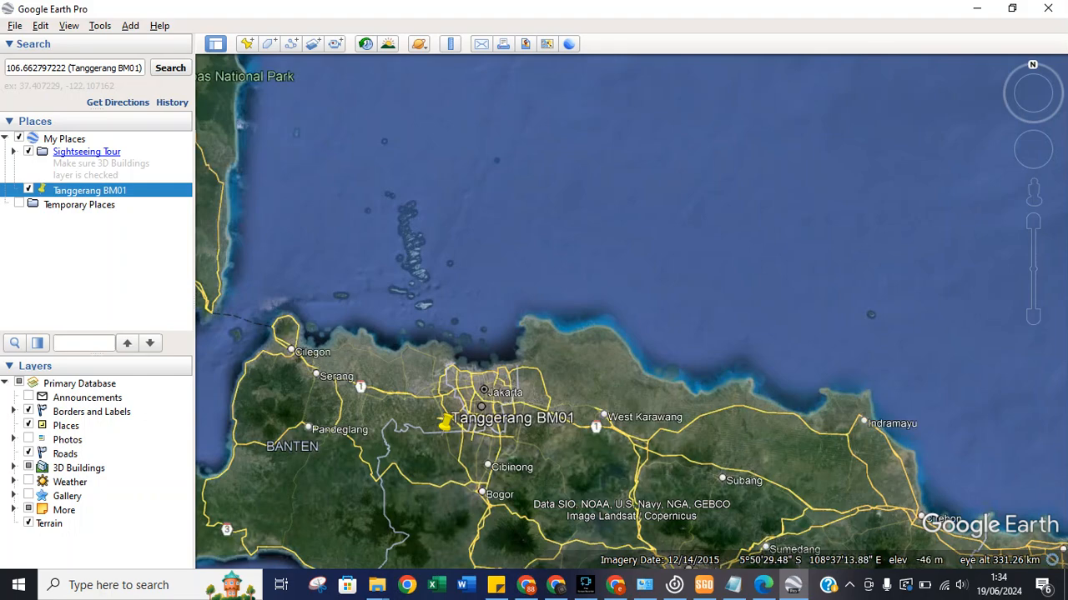
{"action": "left_click", "coordinate": [1033, 221]}
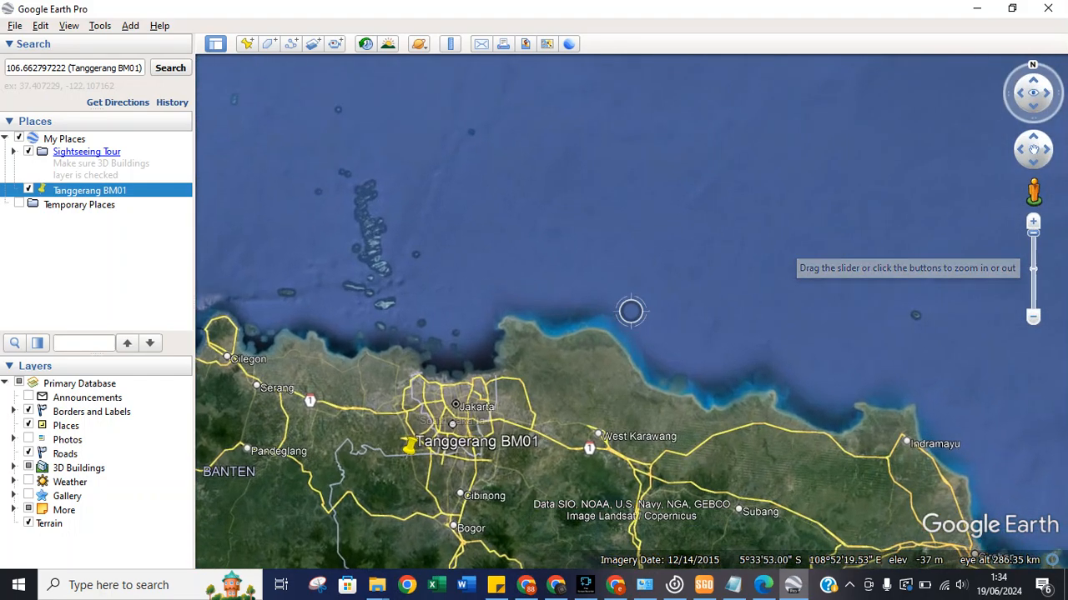
{"action": "left_click_drag", "start_coordinate": [655, 403], "coordinate": [872, 280]}
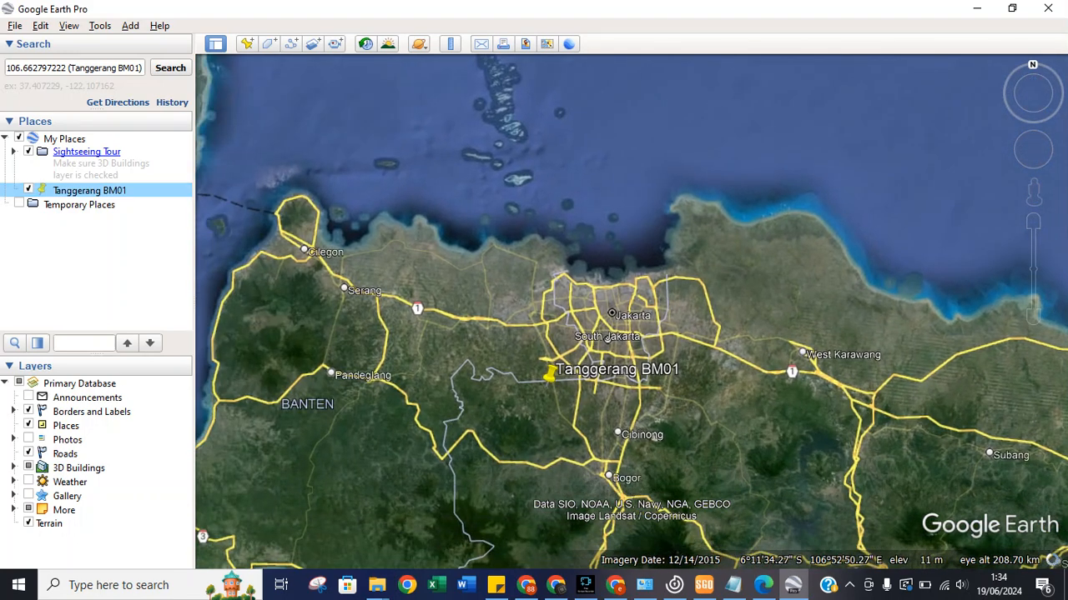
{"action": "right_click", "coordinate": [88, 191]}
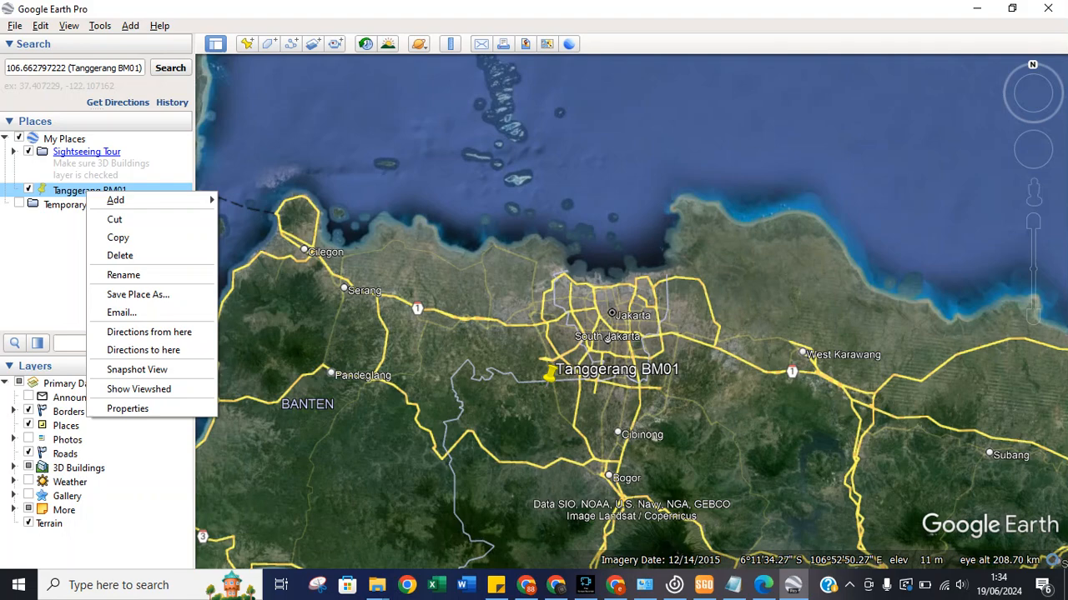
Get directions to Tanggerang BM01, then zoom in close on its Gunung Sindur pin.
{"action": "left_click", "coordinate": [138, 294]}
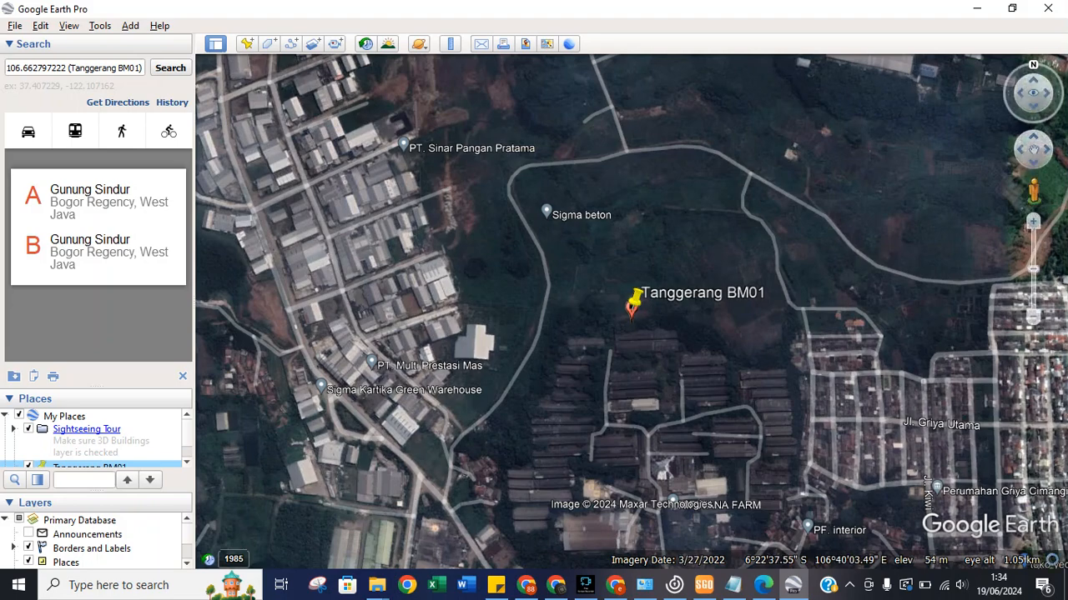
{"action": "left_click", "coordinate": [1032, 221]}
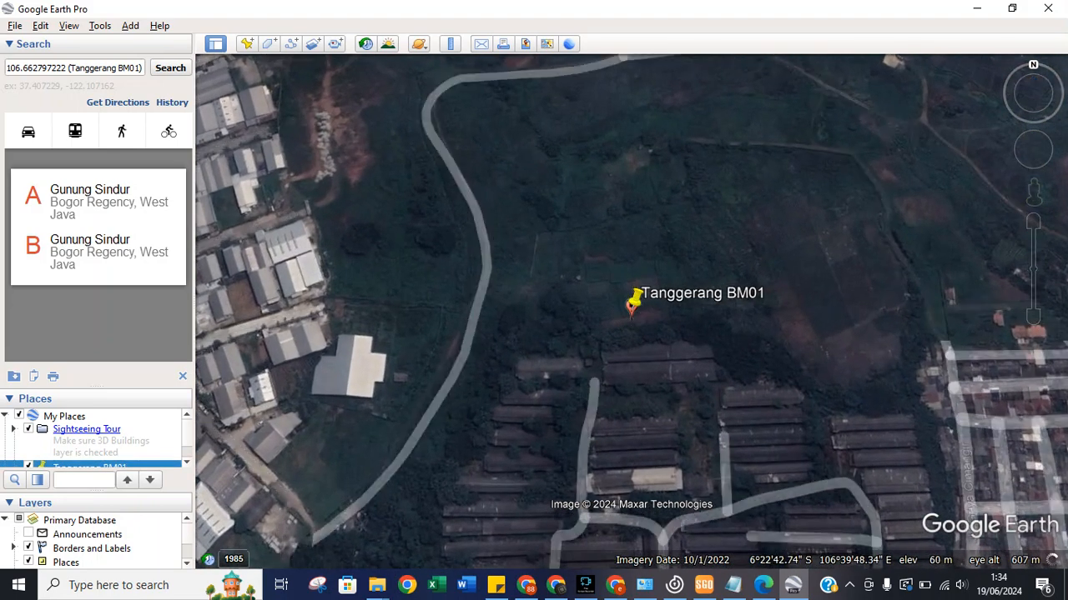
{"action": "left_click_drag", "start_coordinate": [684, 250], "coordinate": [661, 307]}
{"action": "left_click_drag", "start_coordinate": [733, 326], "coordinate": [674, 280]}
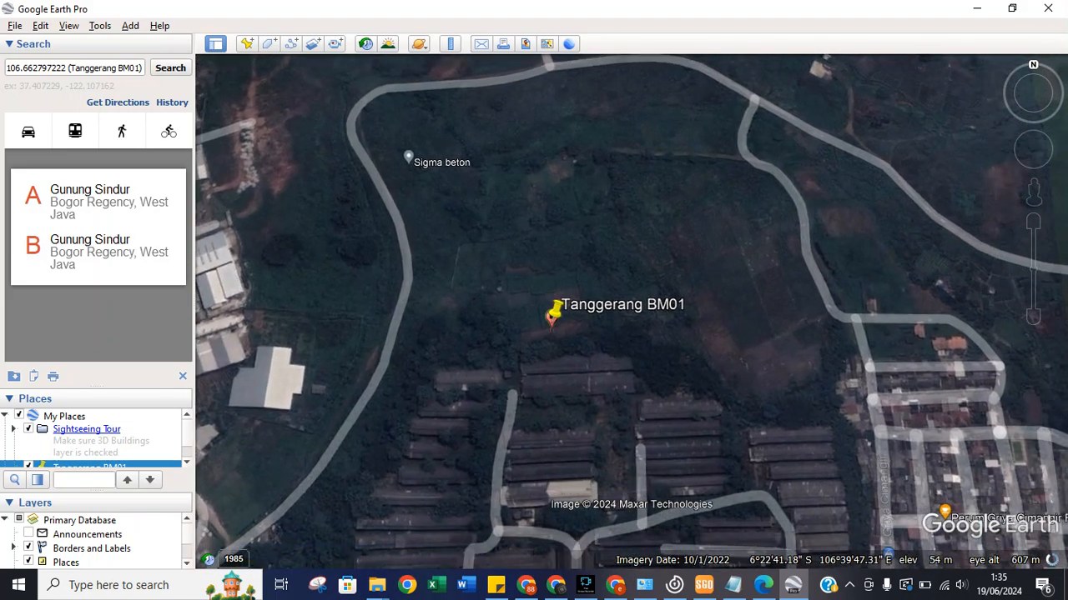
{"action": "left_click_drag", "start_coordinate": [755, 358], "coordinate": [747, 288]}
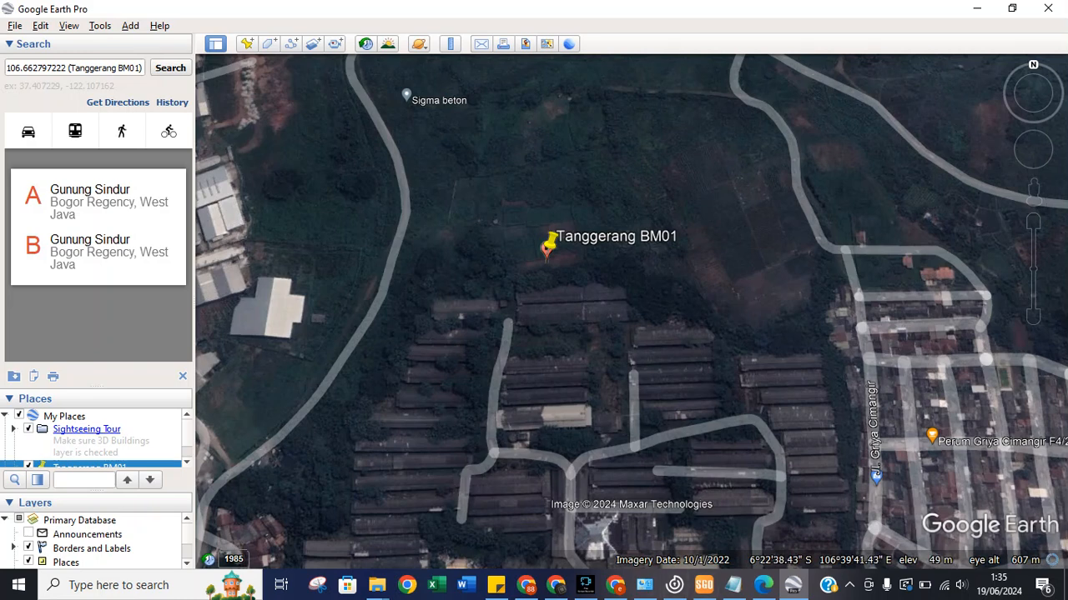
Create a placemark named 'Tanggerang BM02' and enter its adjusted latitude seconds from the SGO report.
{"action": "left_click", "coordinate": [246, 43]}
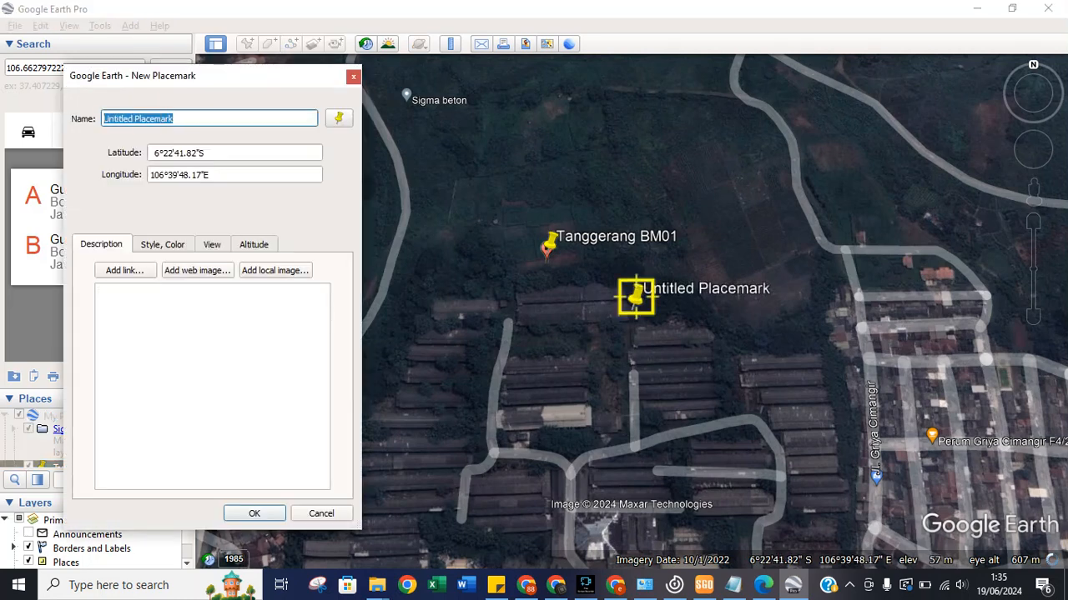
{"action": "type", "text": "Tanggerang "}
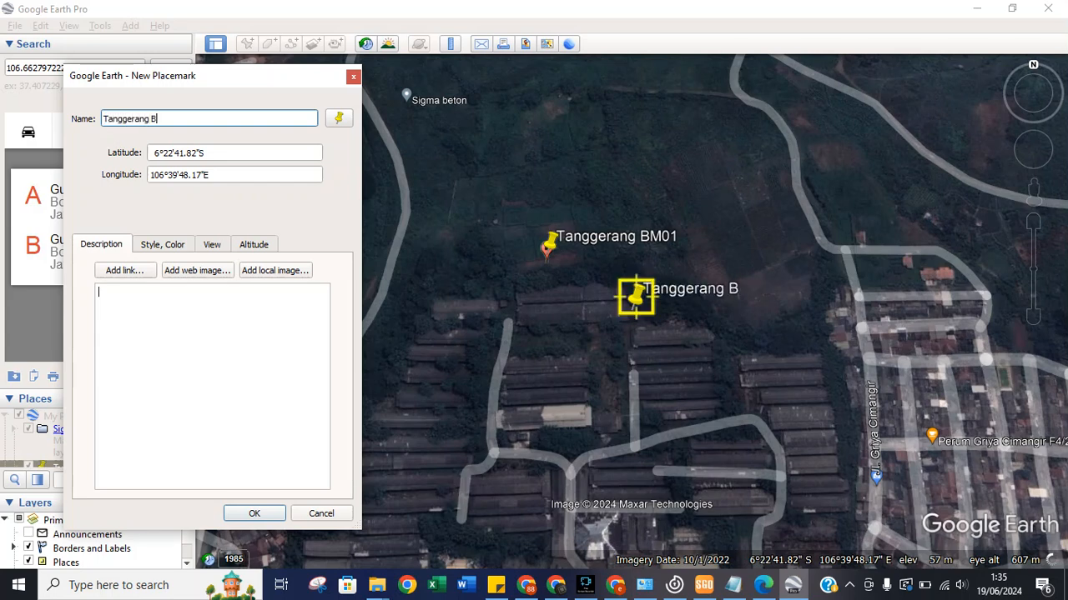
{"action": "type", "text": "BM02"}
{"action": "left_click", "coordinate": [703, 585]}
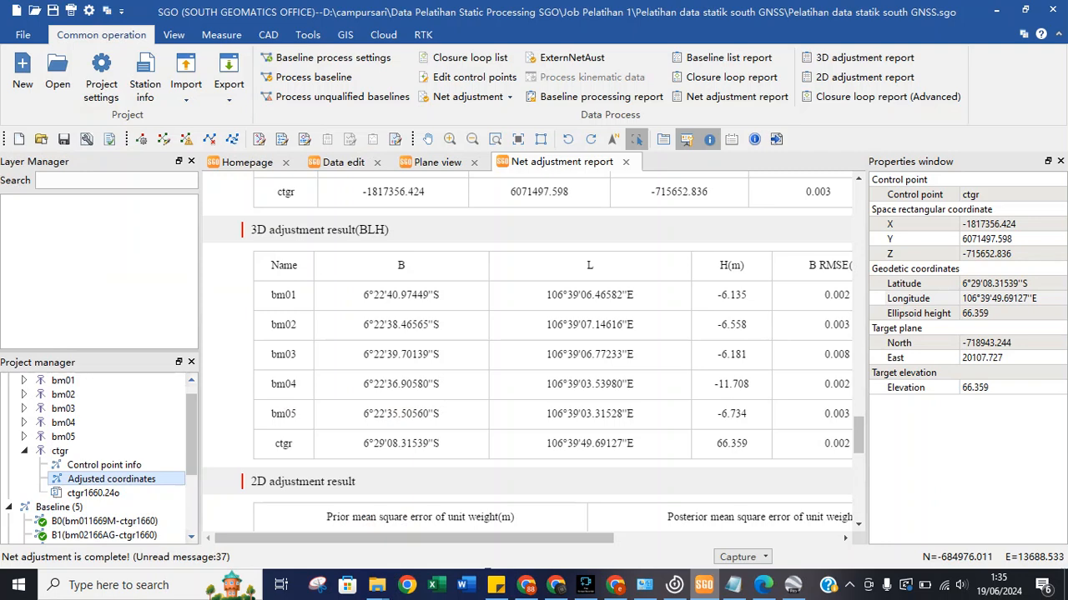
{"action": "left_click", "coordinate": [703, 585]}
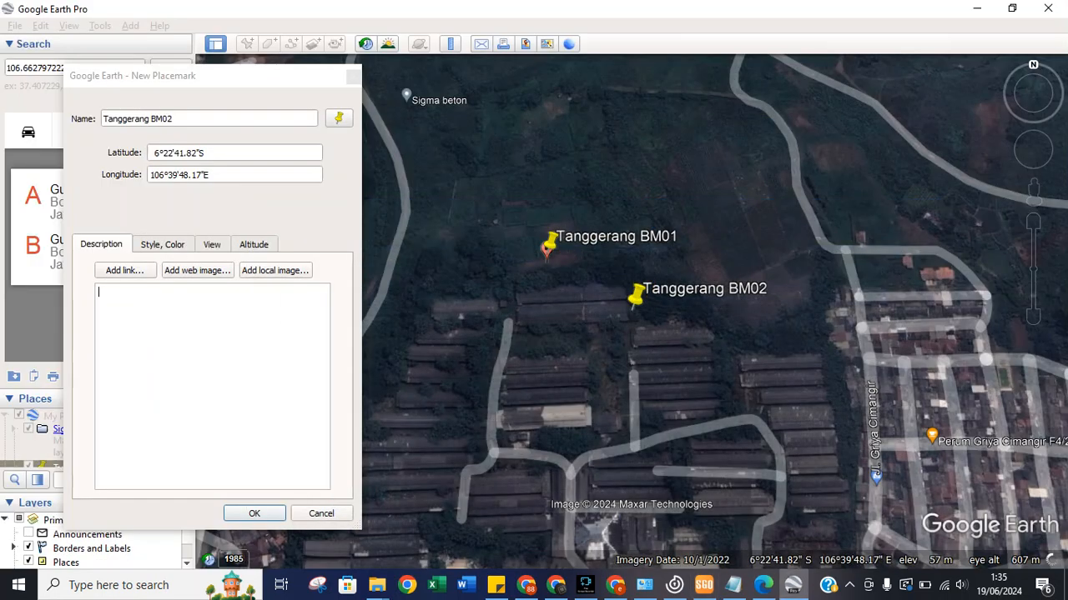
{"action": "left_click", "coordinate": [179, 153]}
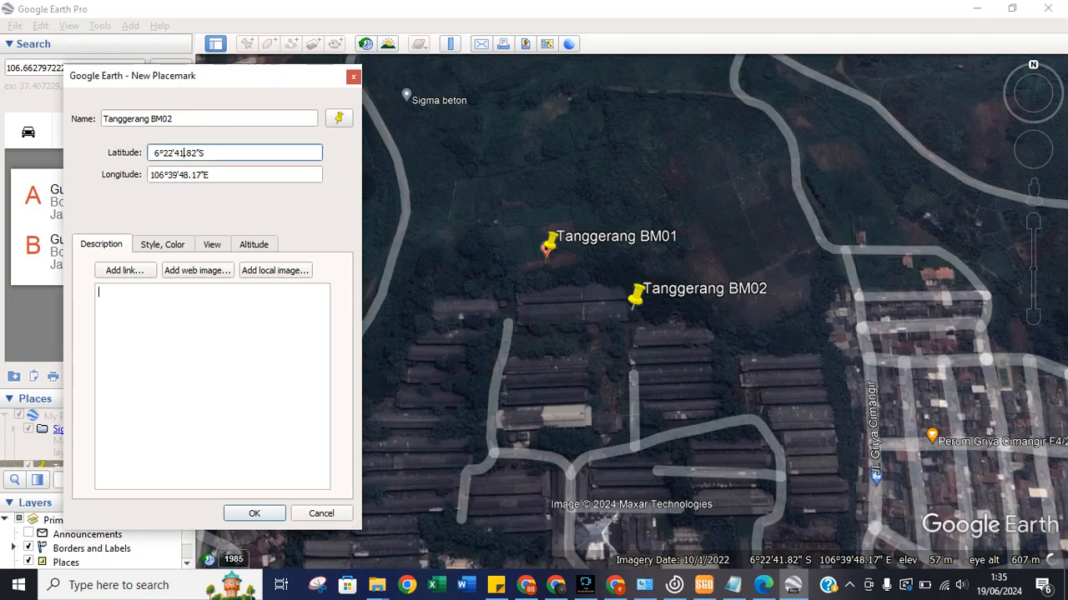
{"action": "type", "text": "38"}
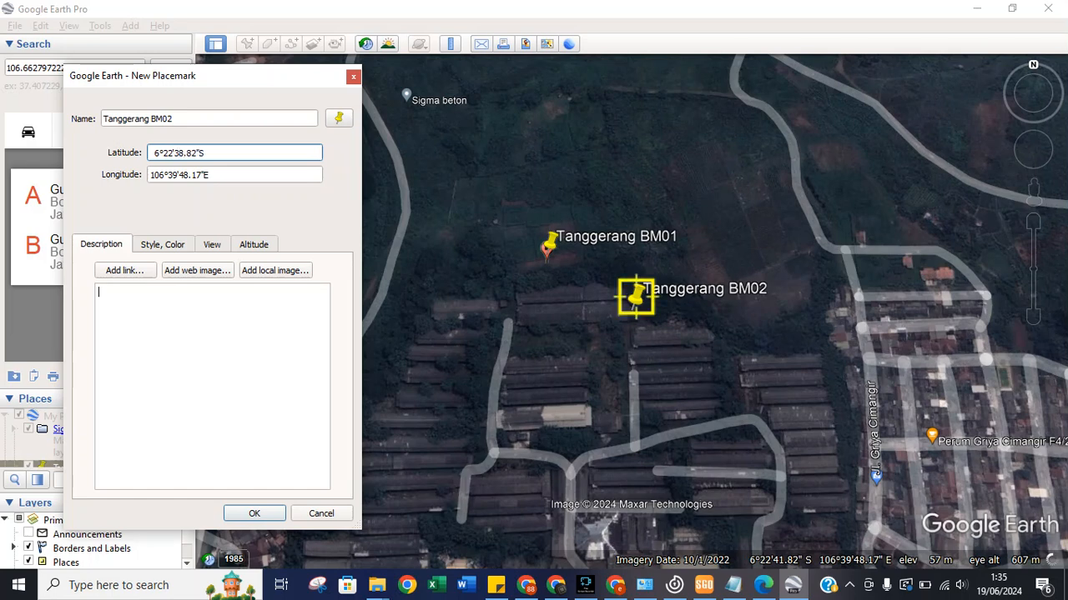
{"action": "double_click", "coordinate": [192, 153]}
{"action": "type", "text": "465"}
{"action": "key", "text": "Tab"}
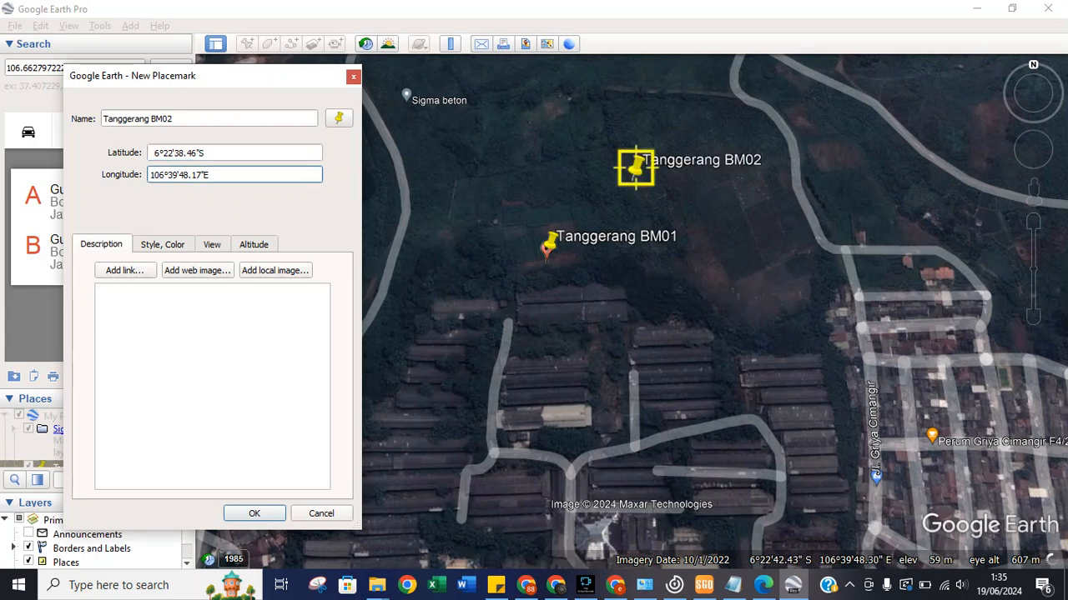
Correct the BM02 longitude against the SGO report and save the placemark.
{"action": "left_click", "coordinate": [704, 585]}
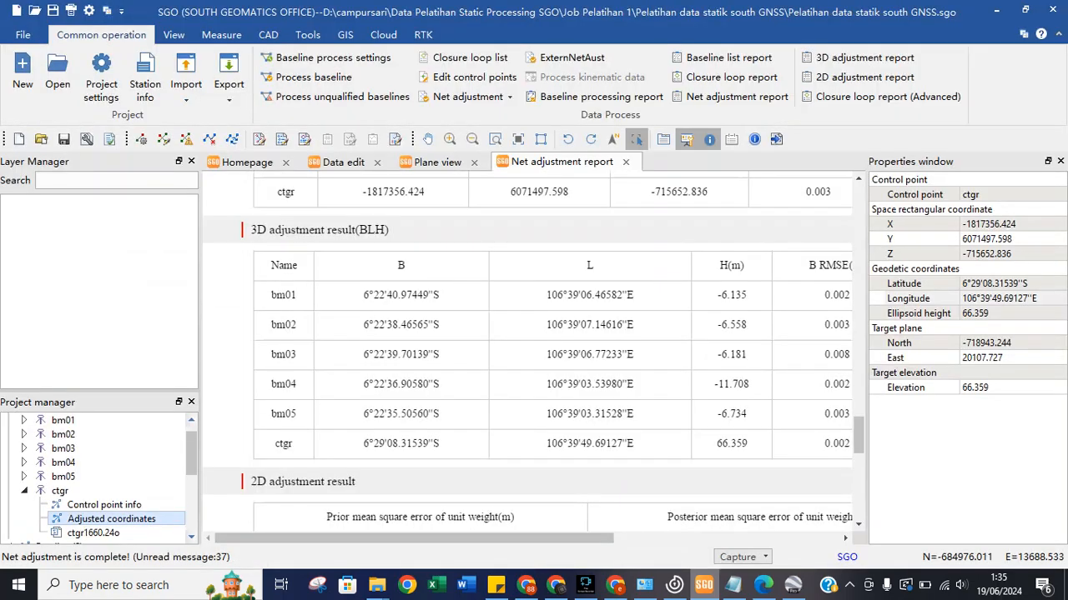
{"action": "key", "text": "alt+Tab"}
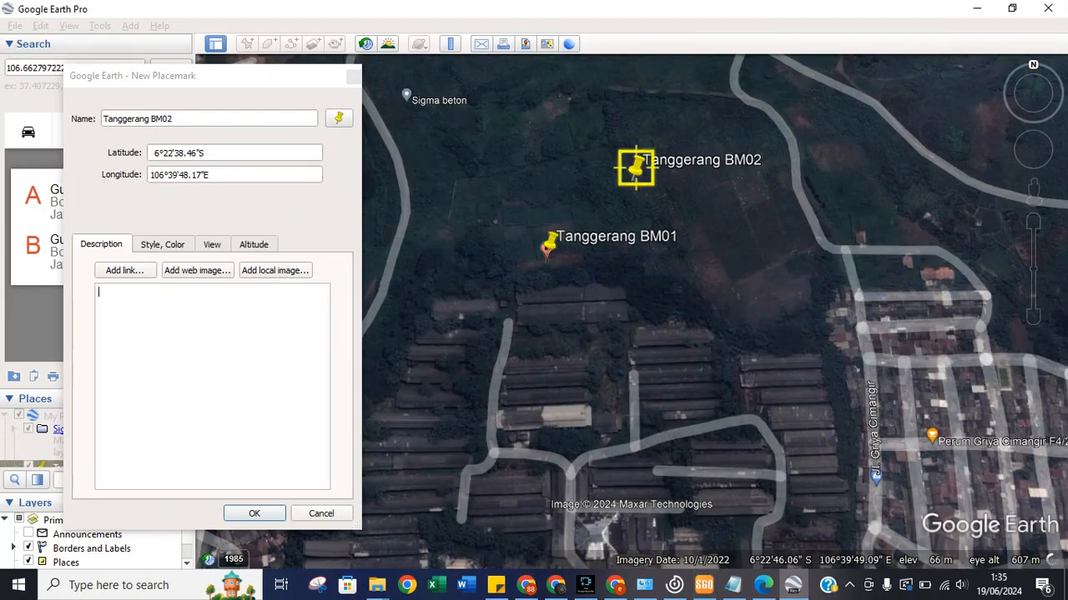
{"action": "left_click", "coordinate": [190, 175]}
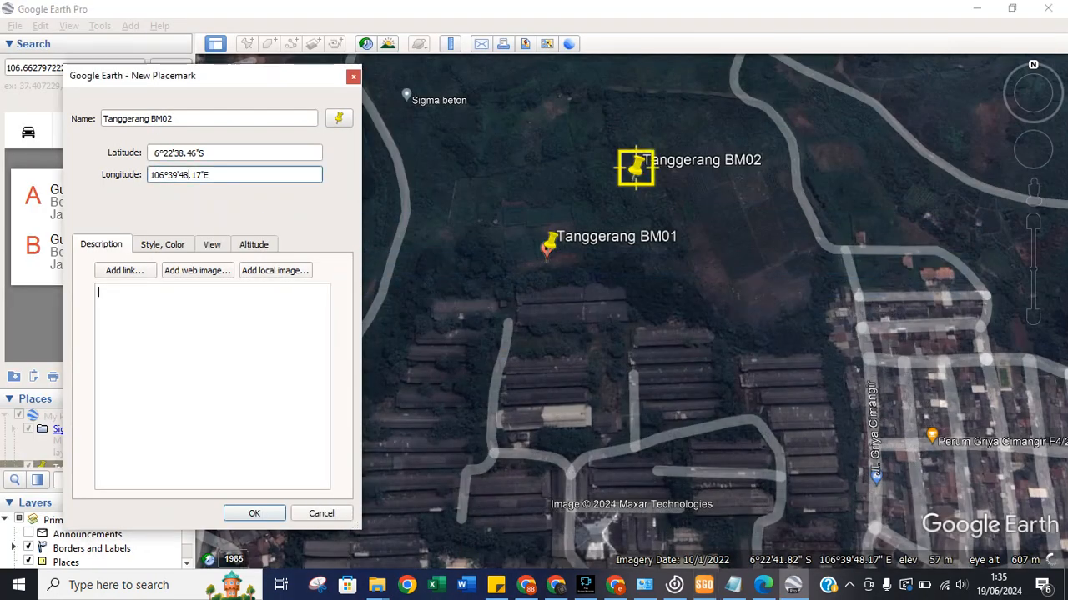
{"action": "type", "text": "07"}
{"action": "key", "text": "BackSpace"}
{"action": "type", "text": "6"}
{"action": "left_click", "coordinate": [704, 585]}
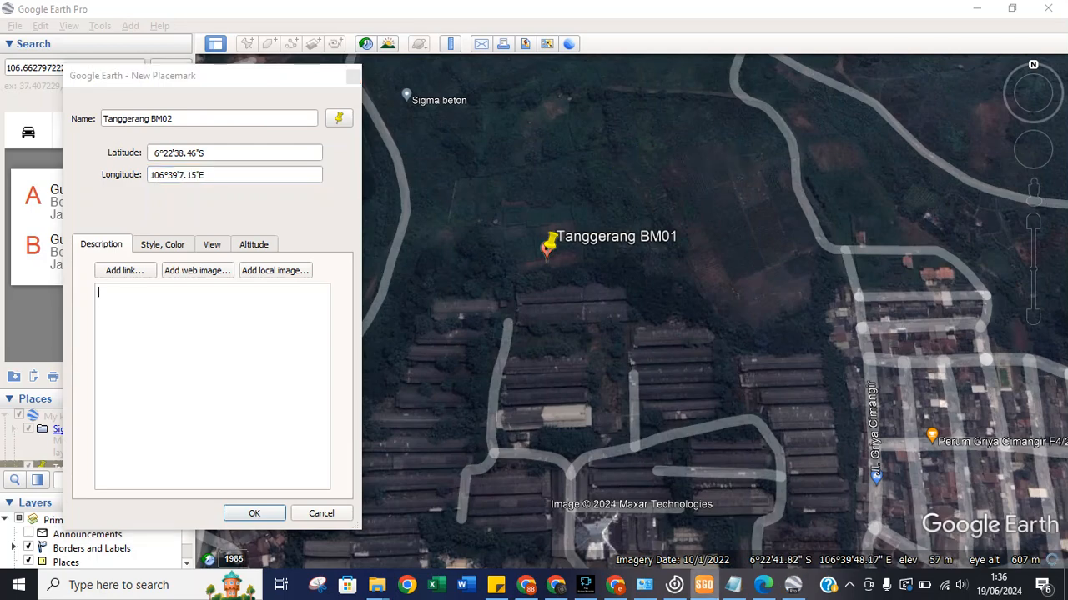
{"action": "left_click", "coordinate": [792, 585]}
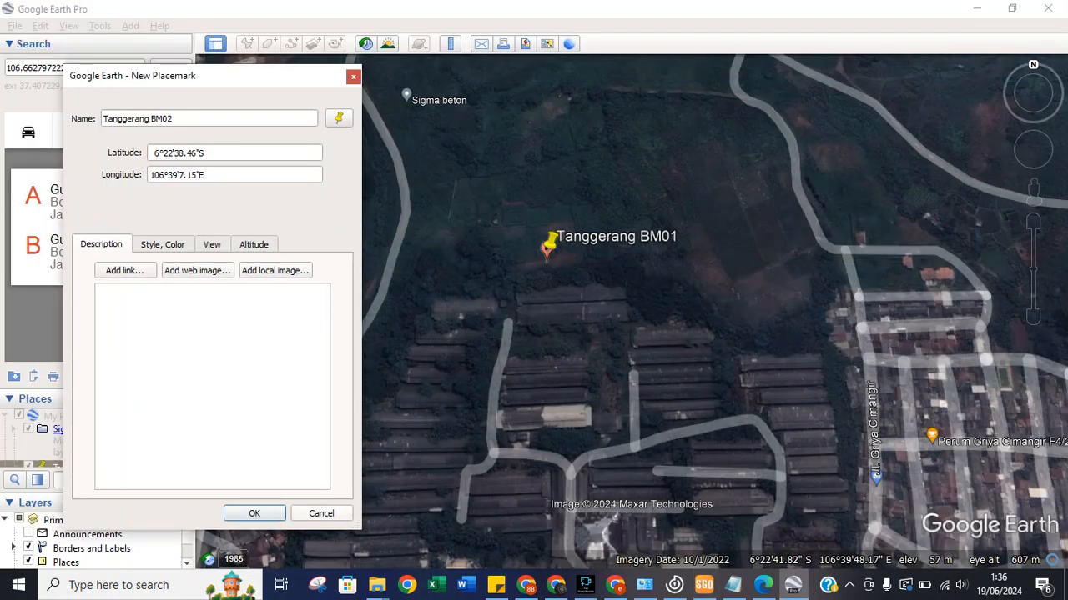
{"action": "scroll", "coordinate": [594, 366], "scroll_direction": "down", "scroll_amount": 5}
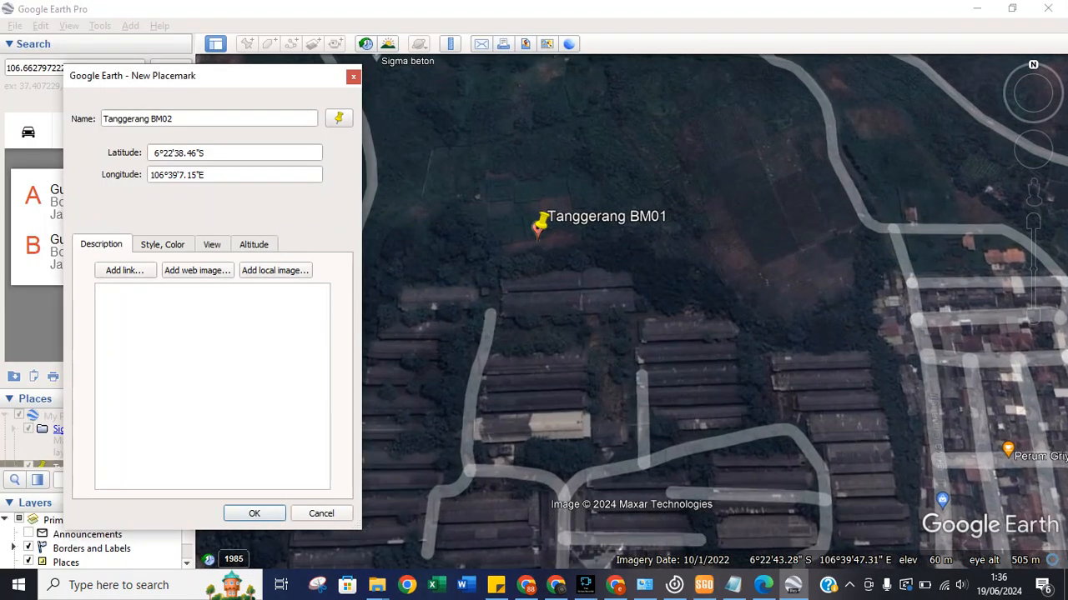
{"action": "scroll", "coordinate": [593, 365], "scroll_direction": "down", "scroll_amount": 5}
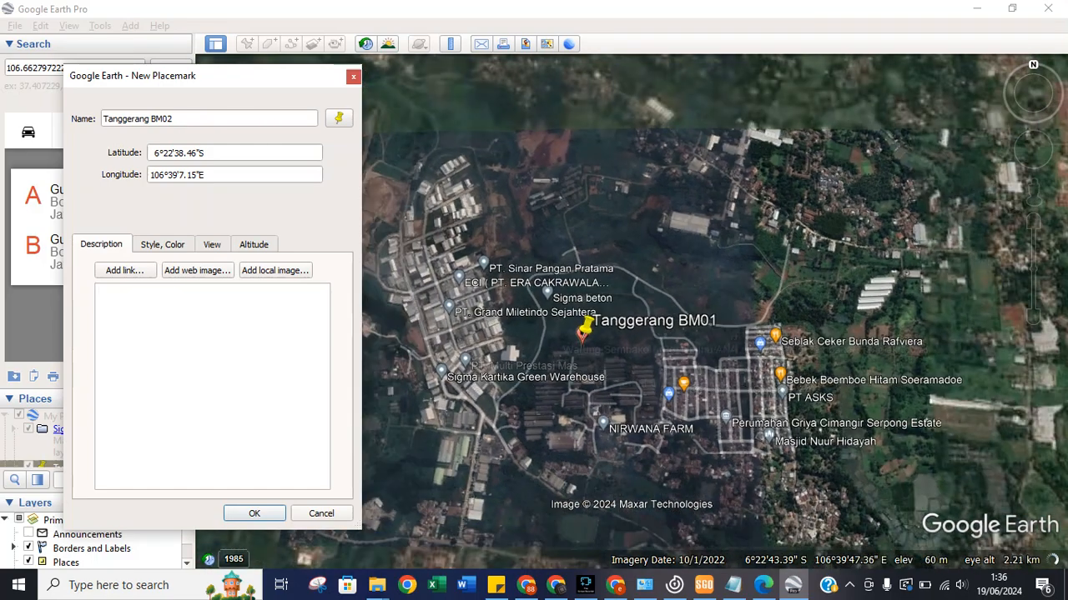
{"action": "scroll", "coordinate": [594, 365], "scroll_direction": "down", "scroll_amount": 3}
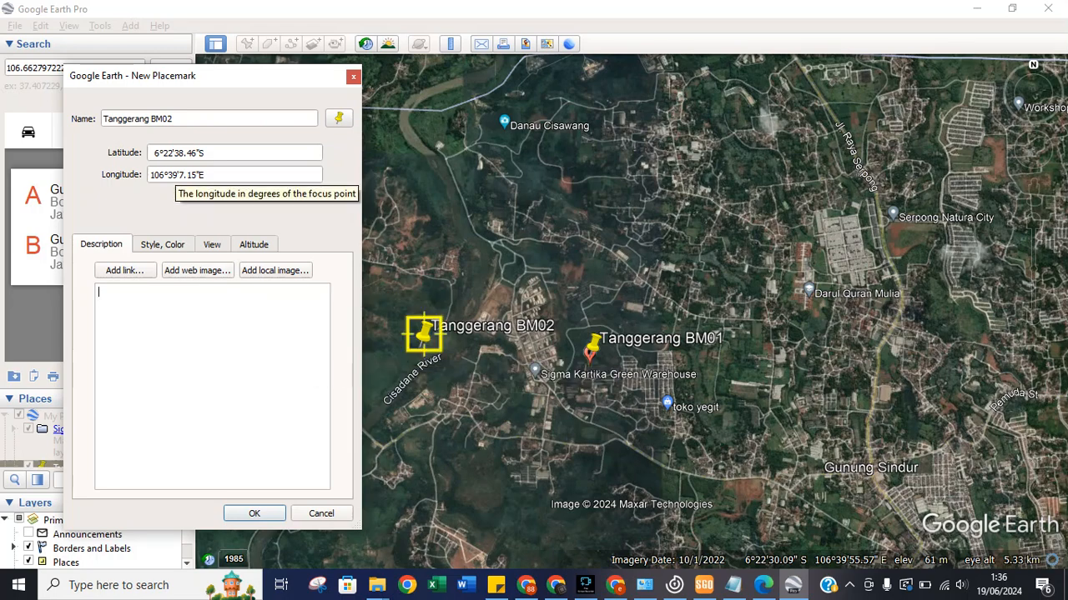
{"action": "left_click", "coordinate": [178, 174]}
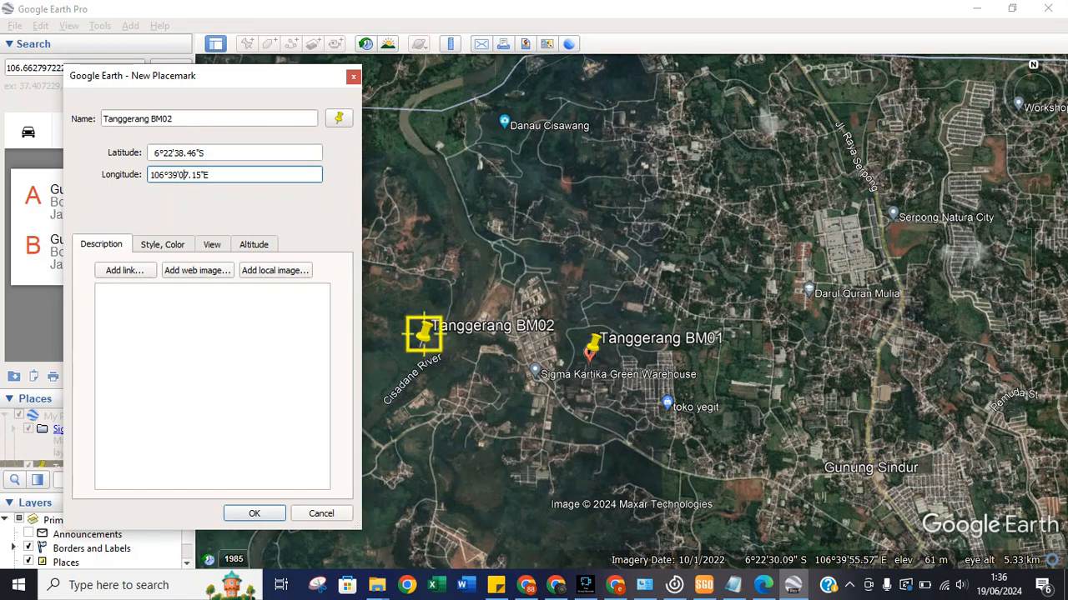
{"action": "left_click", "coordinate": [254, 513]}
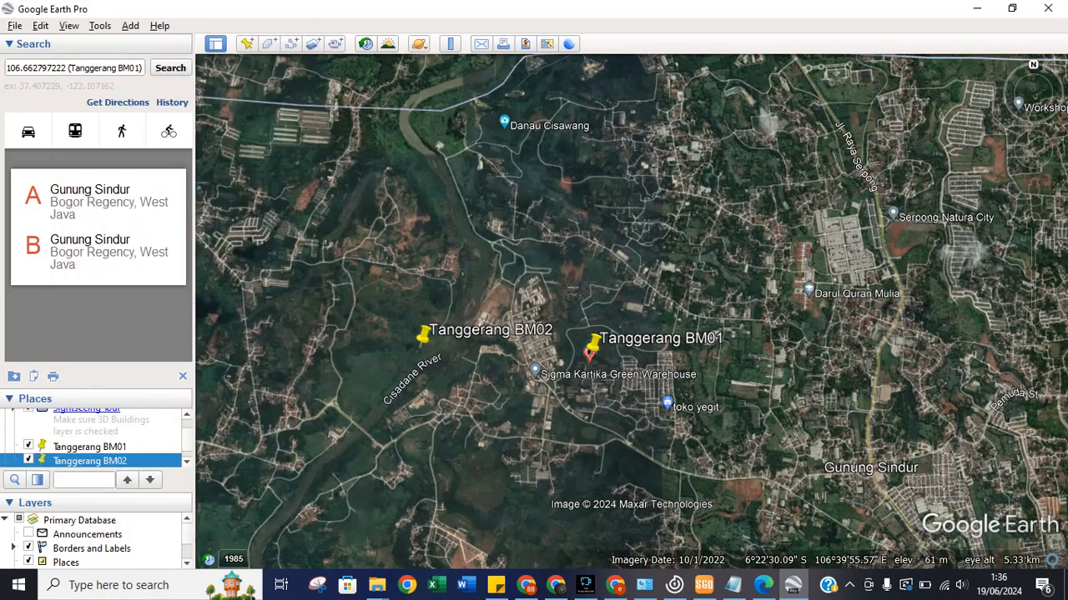
Bring the BM01 and BM02 pins into view, close the Gunung Sindur balloon, and add a placemark.
{"action": "scroll", "coordinate": [388, 373], "scroll_direction": "down", "scroll_amount": 2}
{"action": "scroll", "coordinate": [398, 367], "scroll_direction": "up", "scroll_amount": 4}
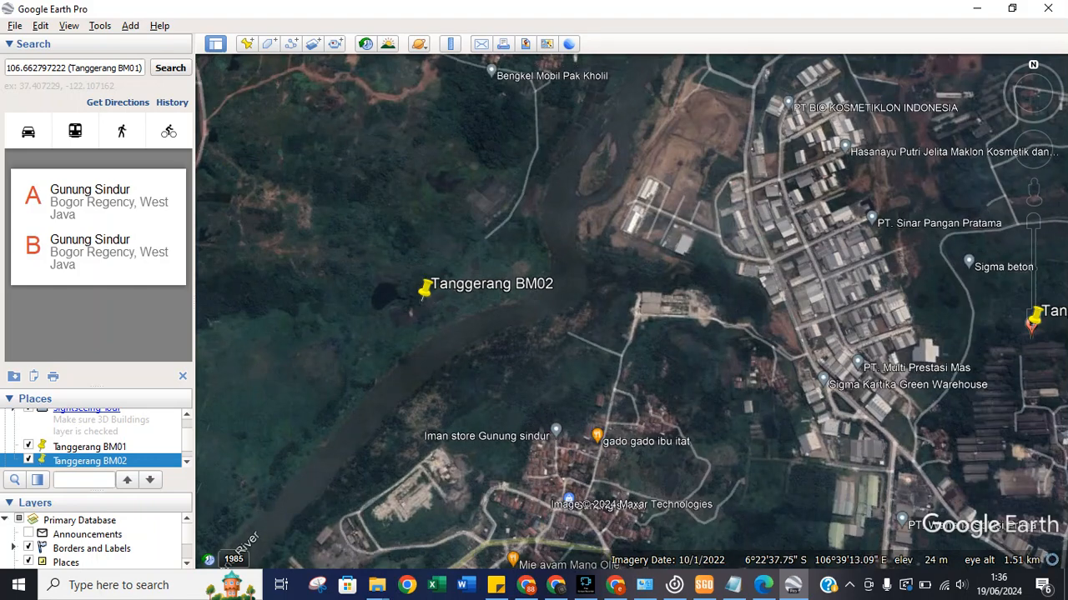
{"action": "left_click_drag", "start_coordinate": [759, 367], "coordinate": [635, 357]}
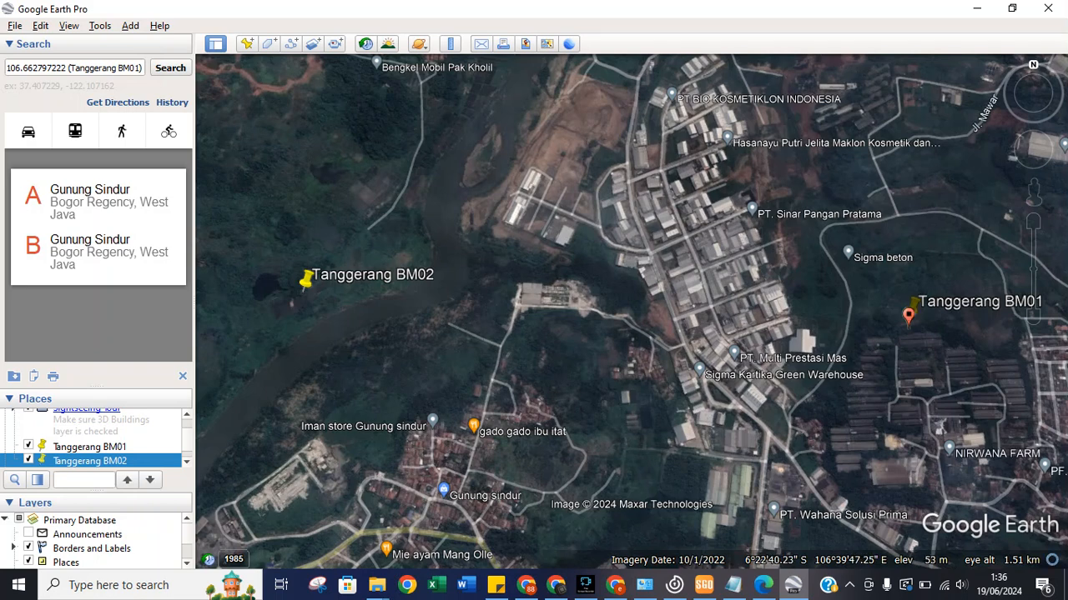
{"action": "left_click", "coordinate": [909, 316]}
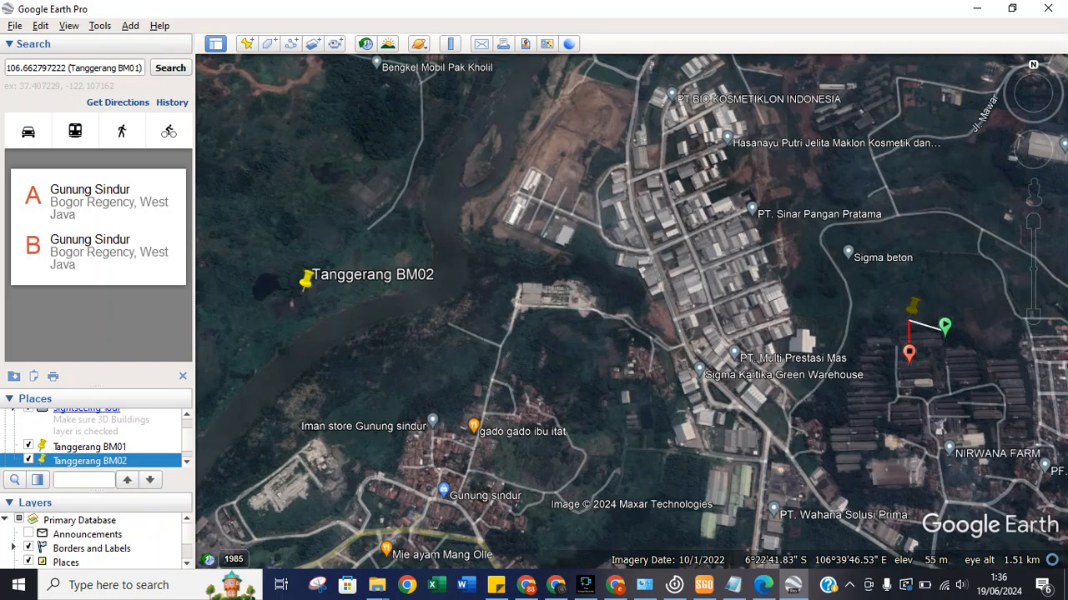
{"action": "left_click", "coordinate": [909, 354]}
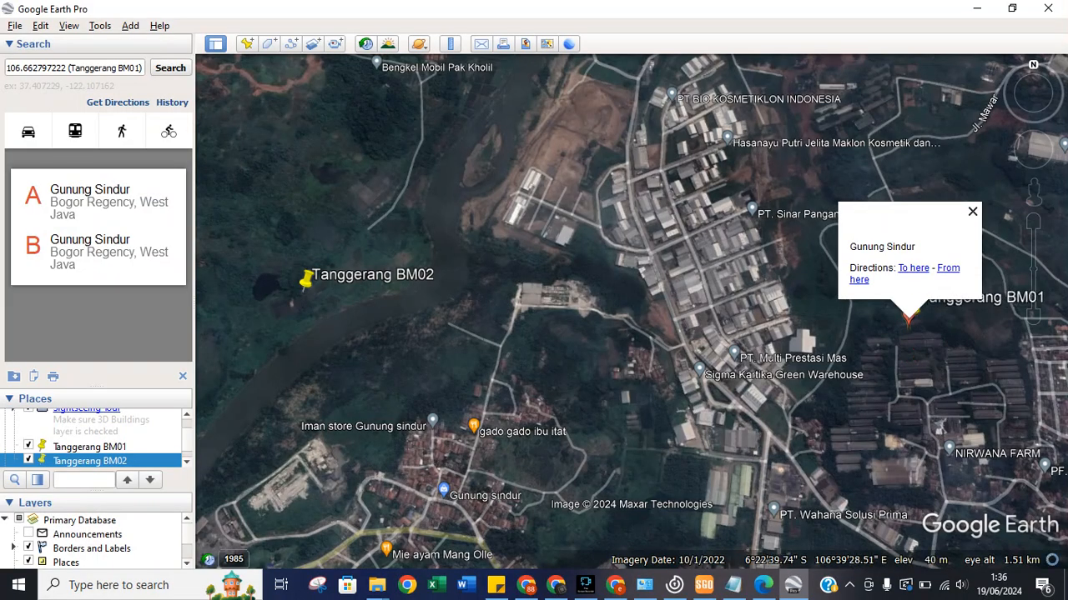
{"action": "left_click", "coordinate": [972, 212]}
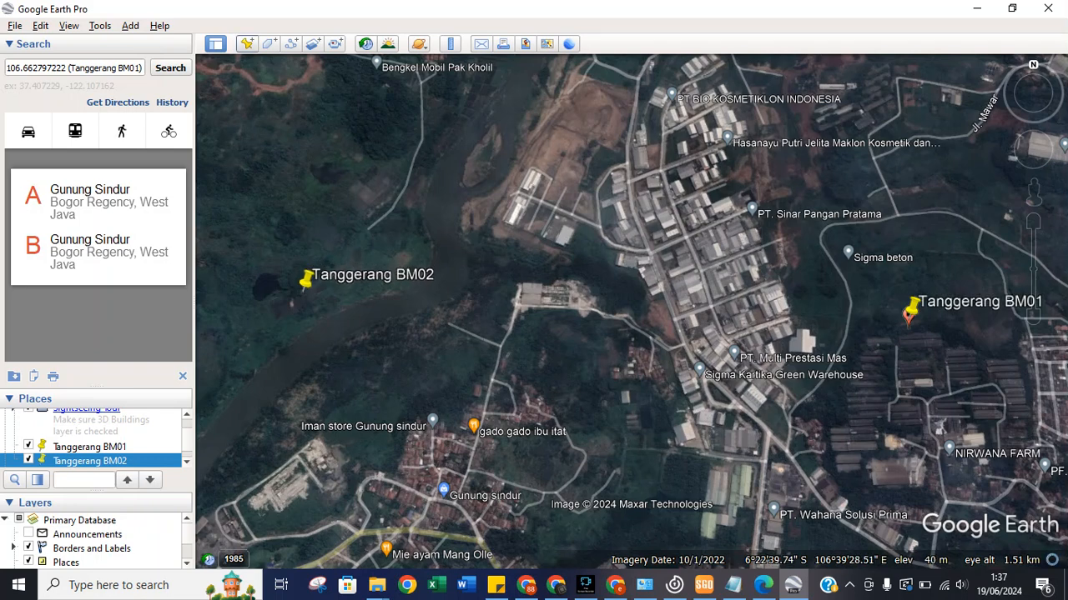
{"action": "left_click", "coordinate": [246, 44]}
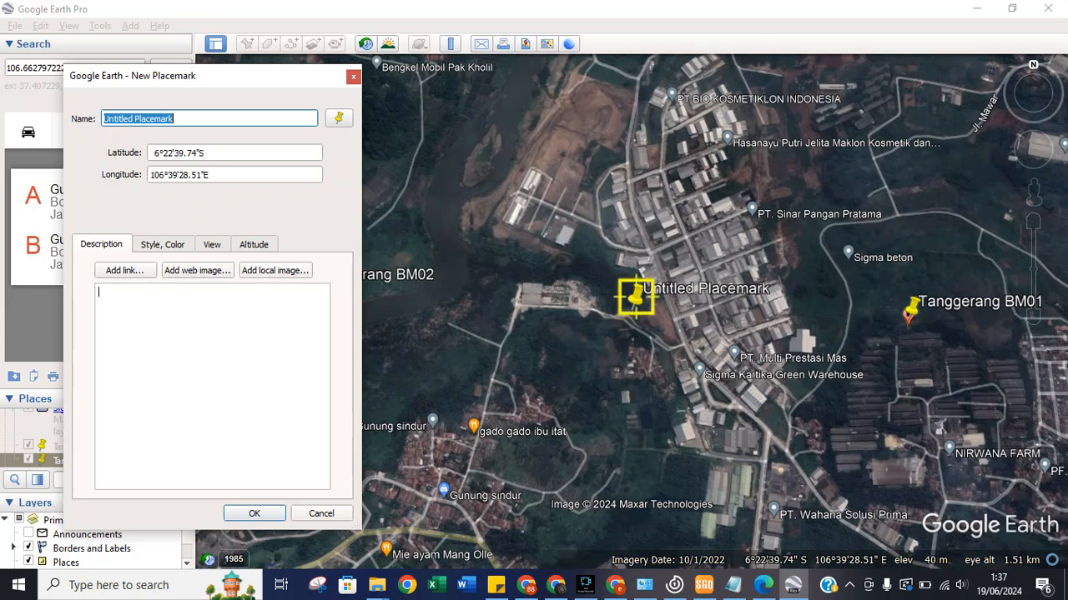
Name the new placemark 'Tanggerang BM03' and set its latitude to 6°22'39.74"S.
{"action": "type", "text": "Tanggerang BM03"}
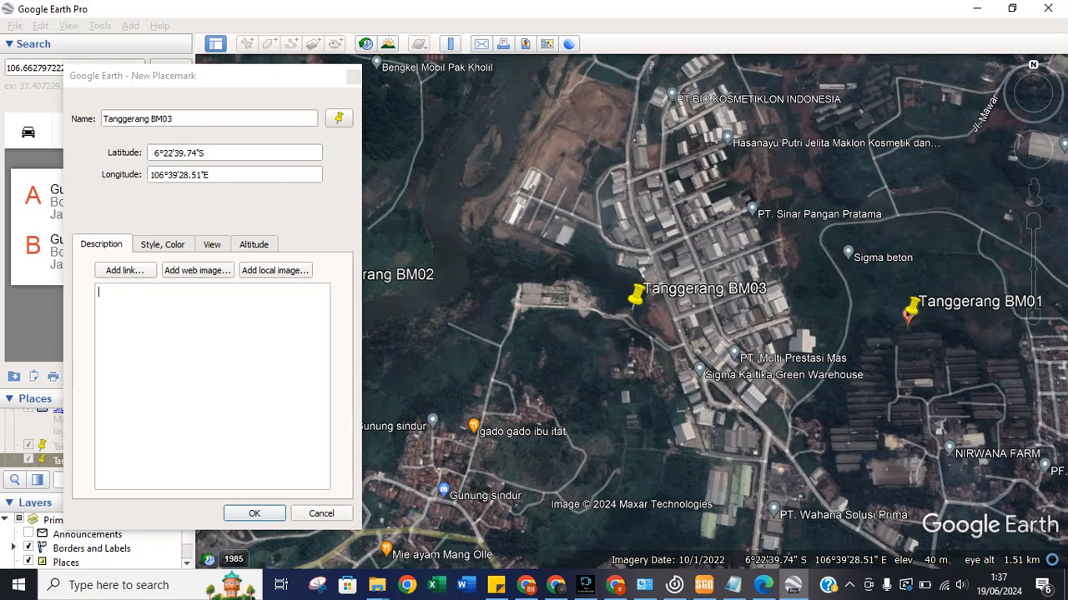
{"action": "left_click", "coordinate": [192, 153]}
{"action": "type", "text": "0.1"}
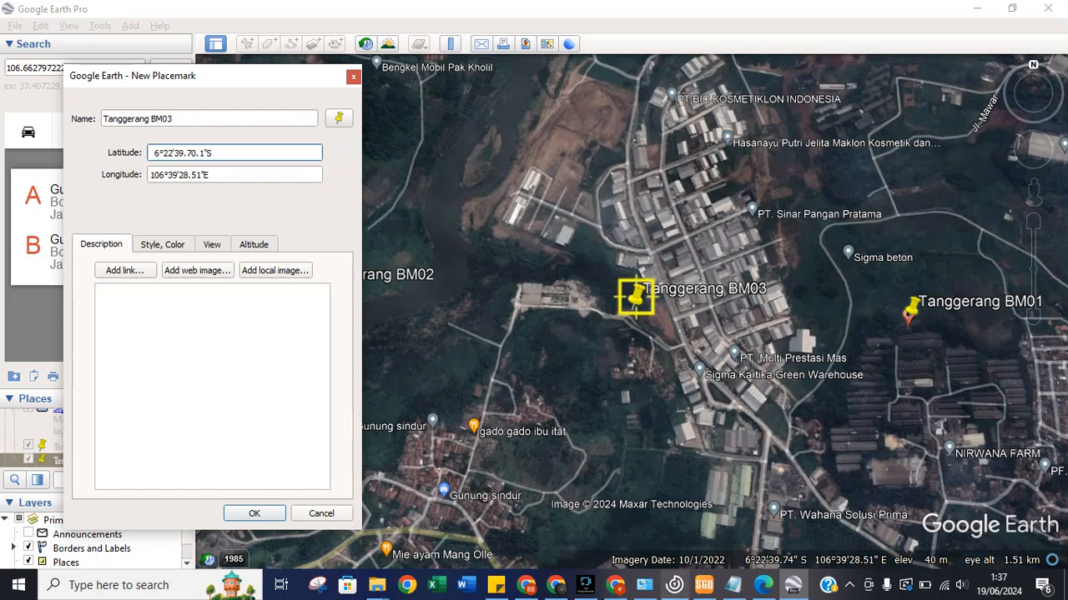
{"action": "left_click", "coordinate": [704, 585]}
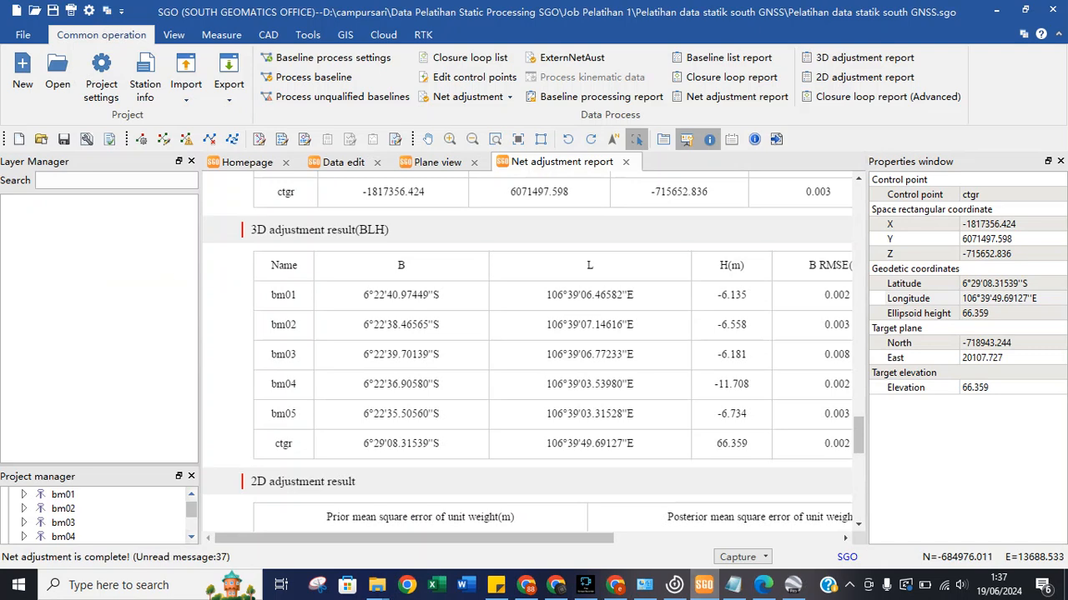
{"action": "key", "text": "alt+Tab"}
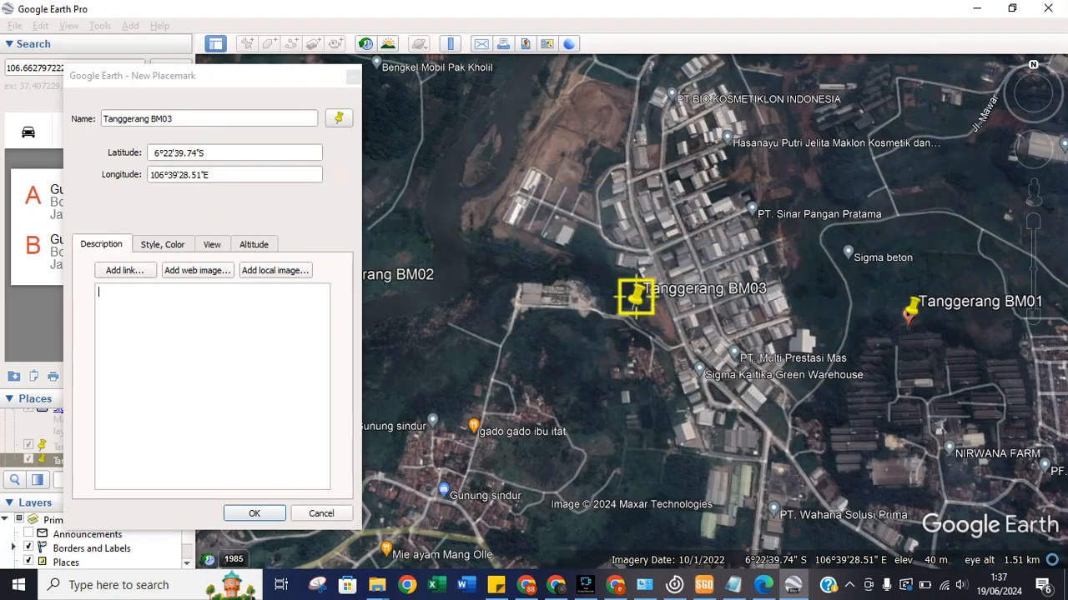
Set the BM03 longitude to 106°39'6.77"E, checked against the SGO report, and save it.
{"action": "left_click_drag", "start_coordinate": [190, 175], "coordinate": [178, 175]}
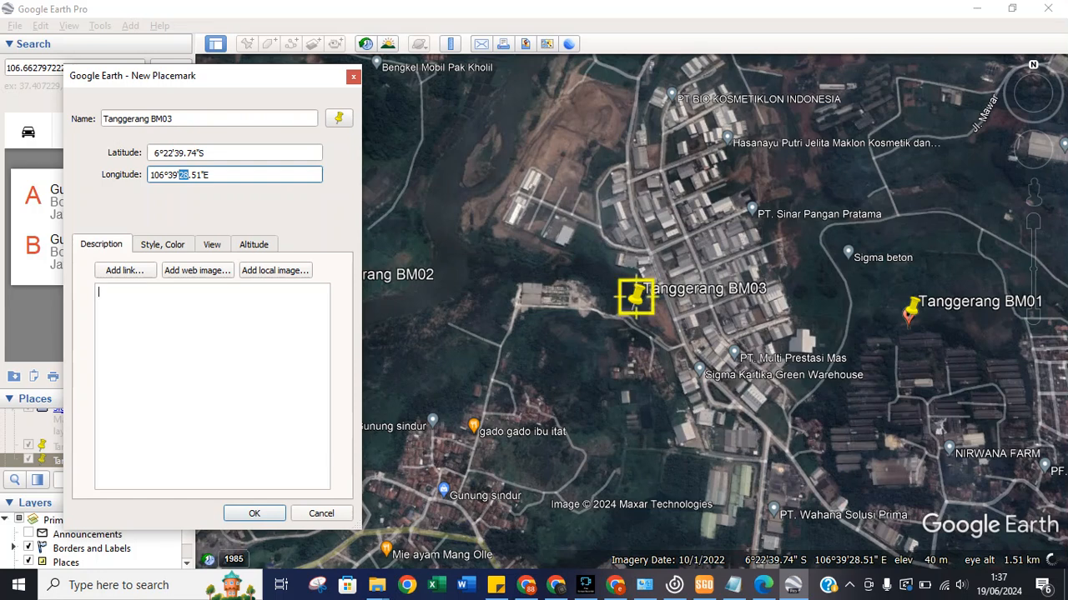
{"action": "type", "text": "06"}
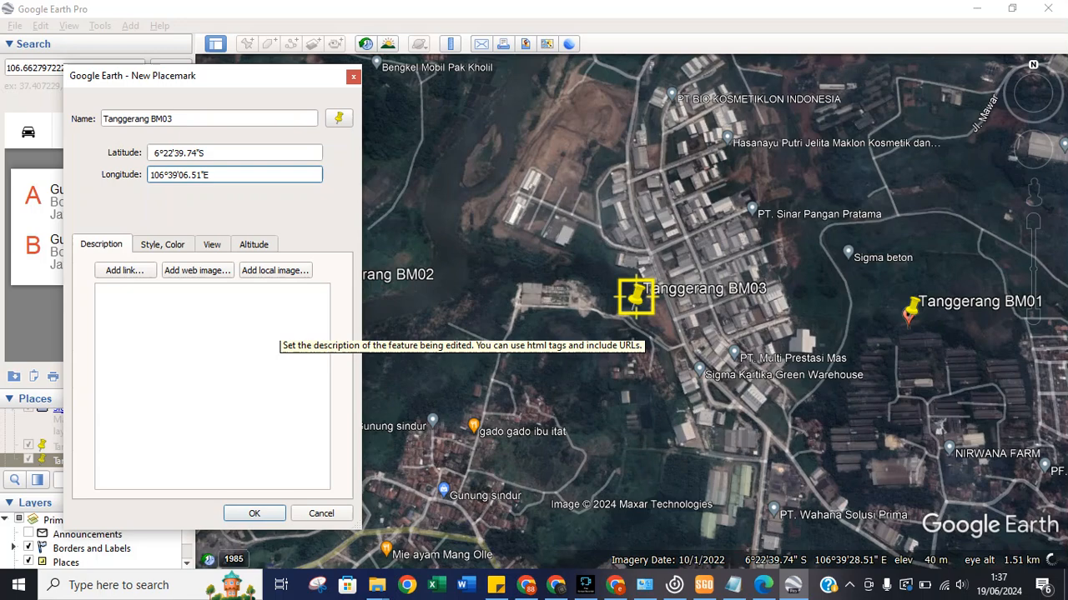
{"action": "left_click", "coordinate": [704, 586]}
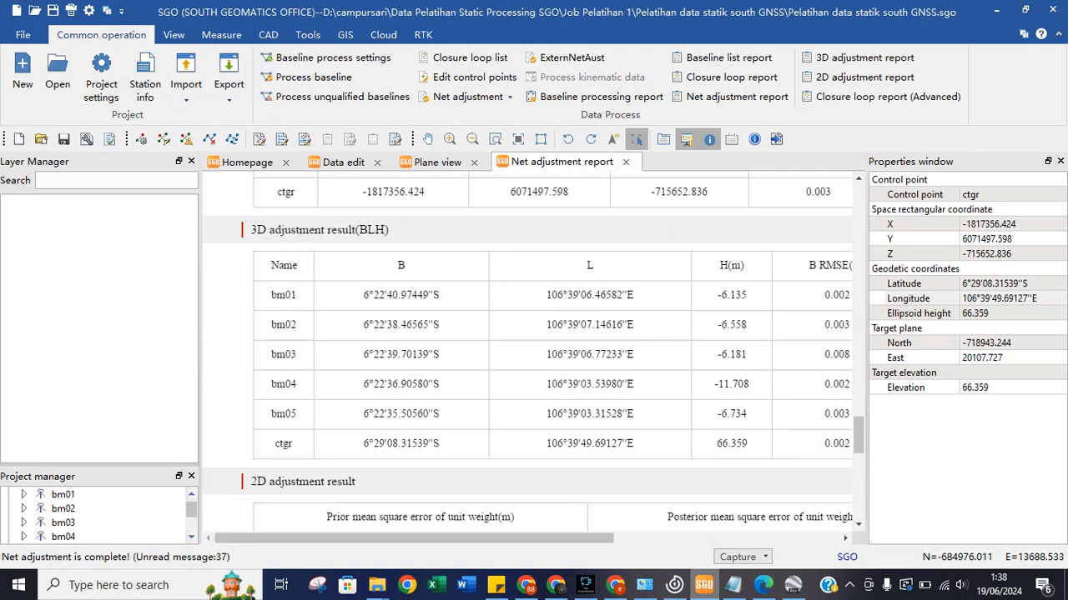
{"action": "key", "text": "alt+Tab"}
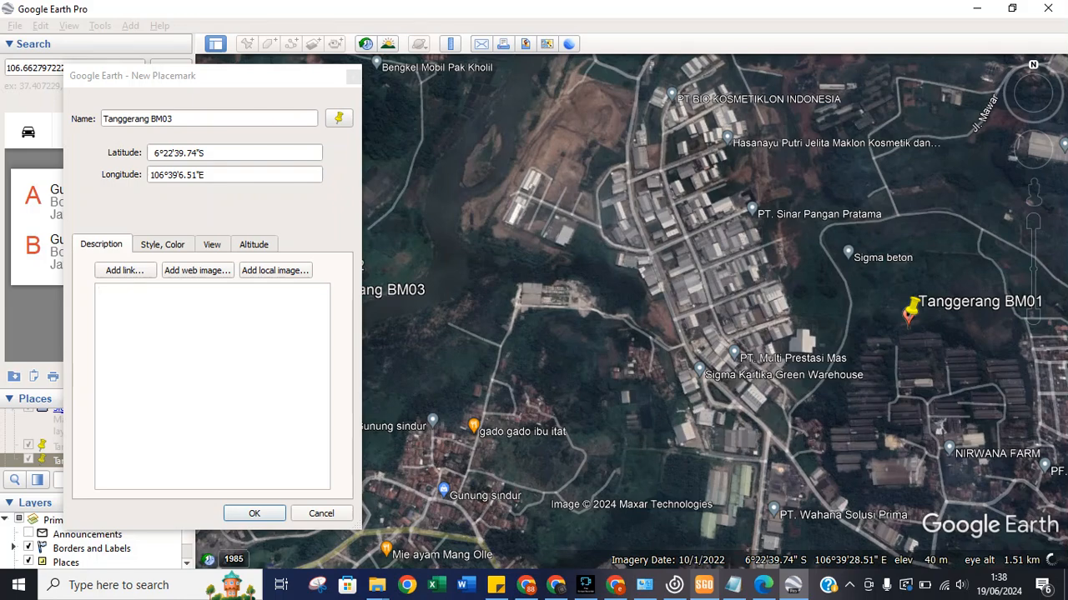
{"action": "key", "text": "alt+Tab"}
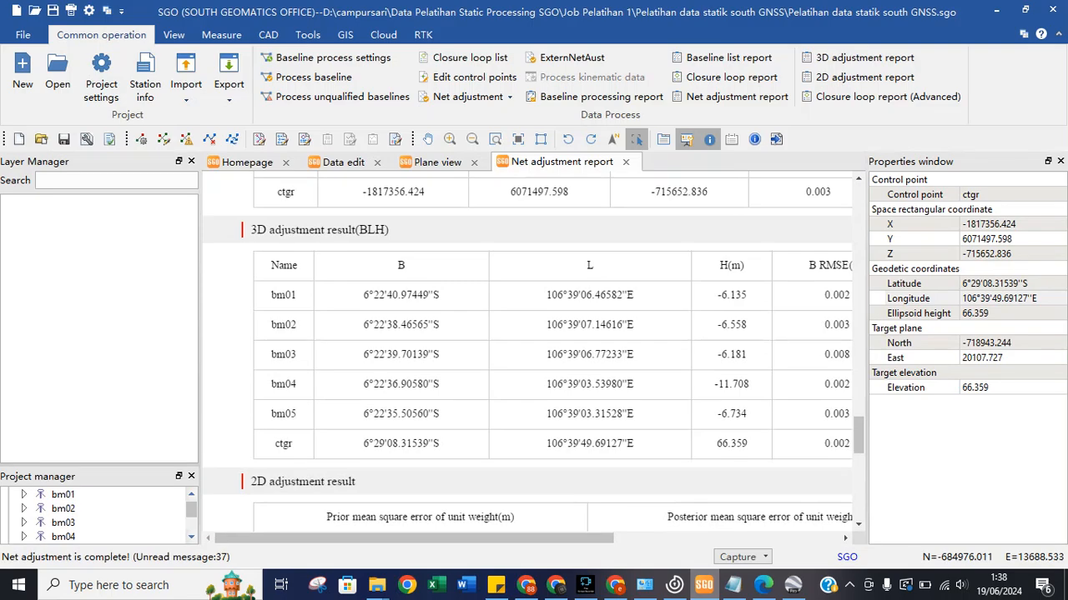
{"action": "key", "text": "alt+Tab"}
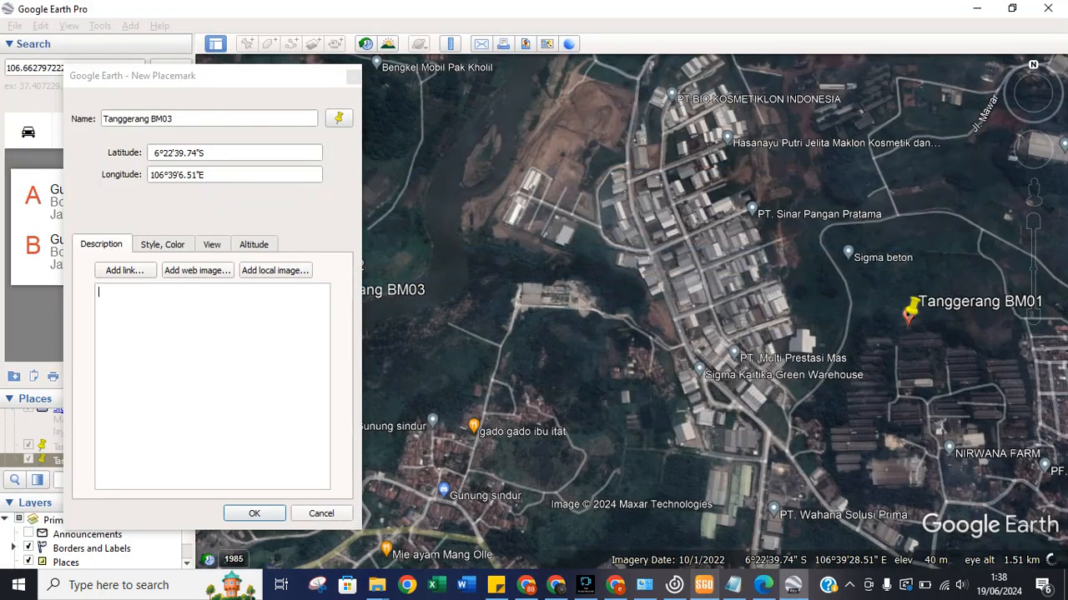
{"action": "key", "text": "alt+Tab"}
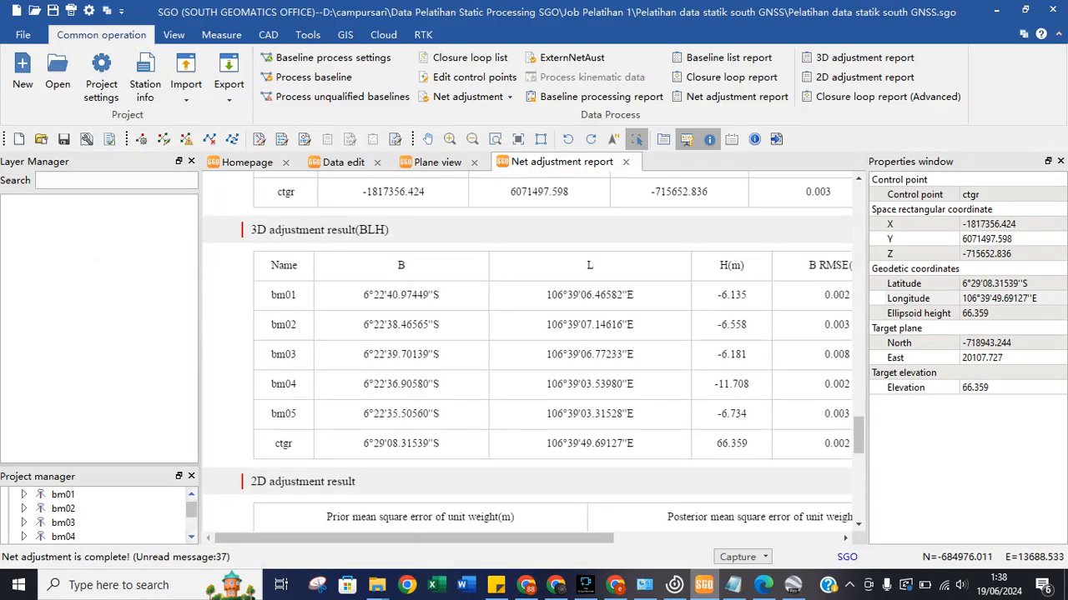
{"action": "key", "text": "alt+Tab"}
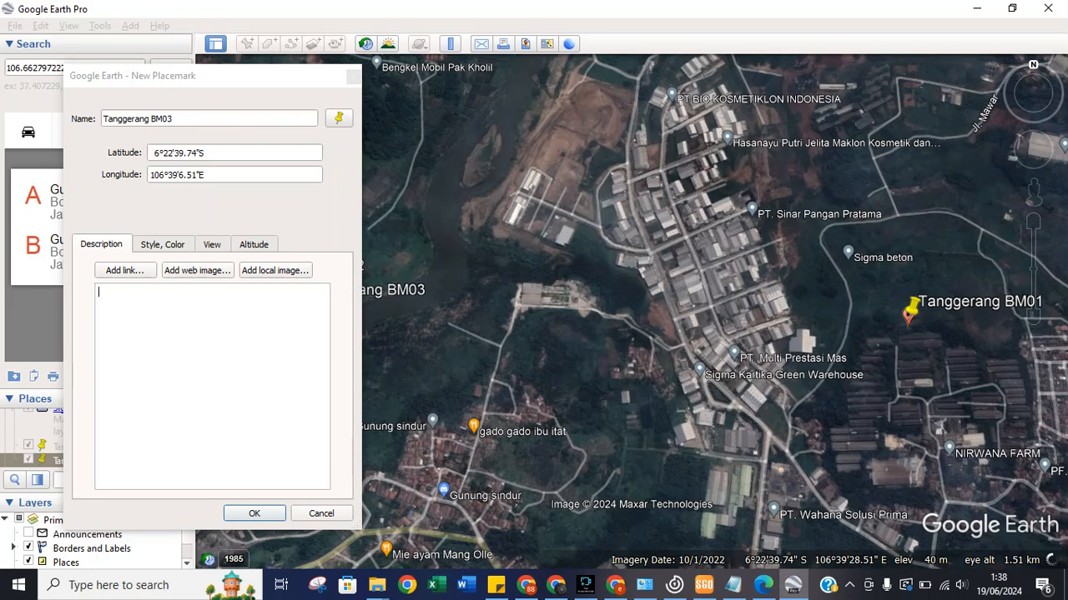
{"action": "left_click_drag", "start_coordinate": [197, 175], "coordinate": [186, 176]}
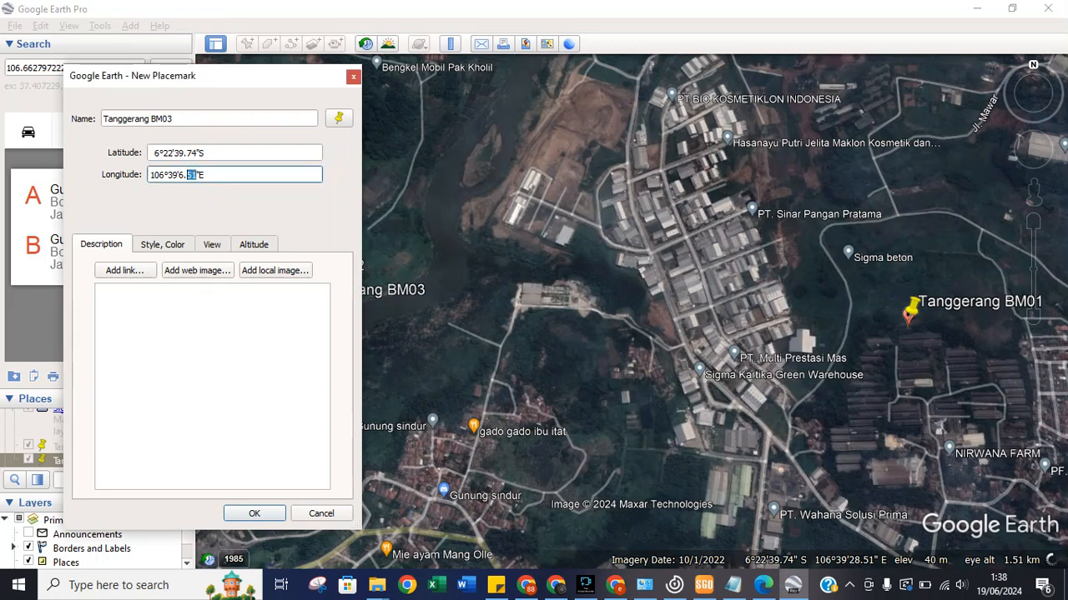
{"action": "type", "text": "77"}
{"action": "key", "text": "Return"}
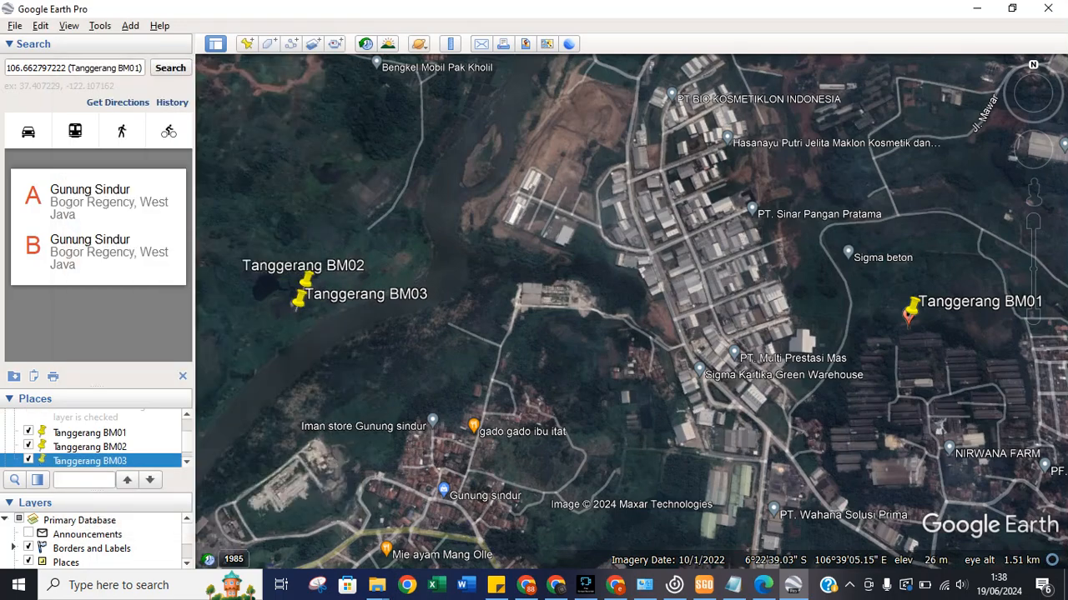
{"action": "scroll", "coordinate": [303, 292], "scroll_direction": "down", "scroll_amount": 3}
{"action": "scroll", "coordinate": [303, 292], "scroll_direction": "up", "scroll_amount": 5}
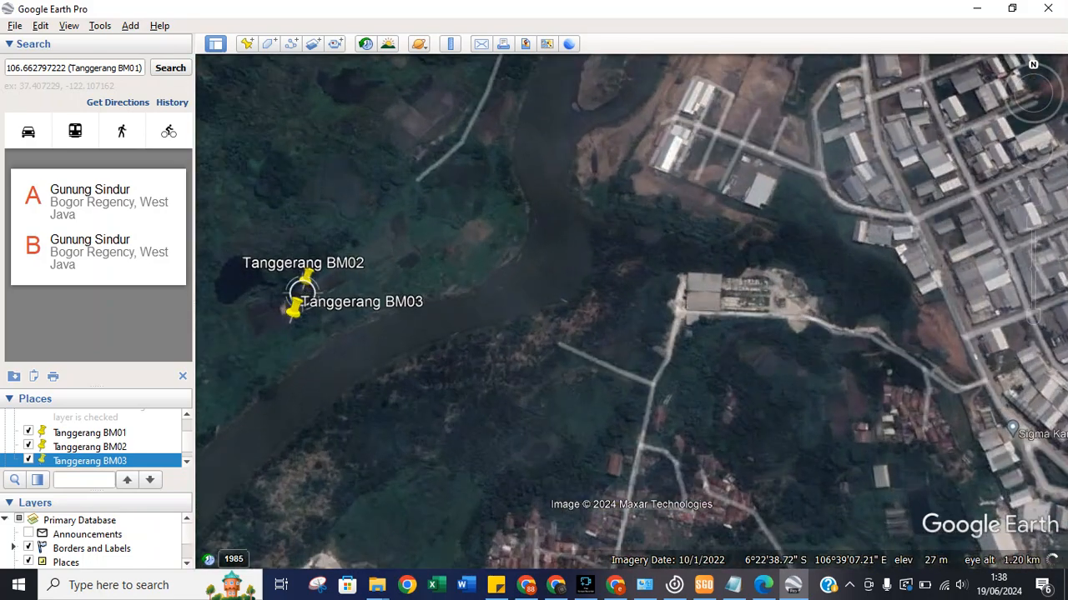
{"action": "scroll", "coordinate": [634, 477], "scroll_direction": "down", "scroll_amount": 2}
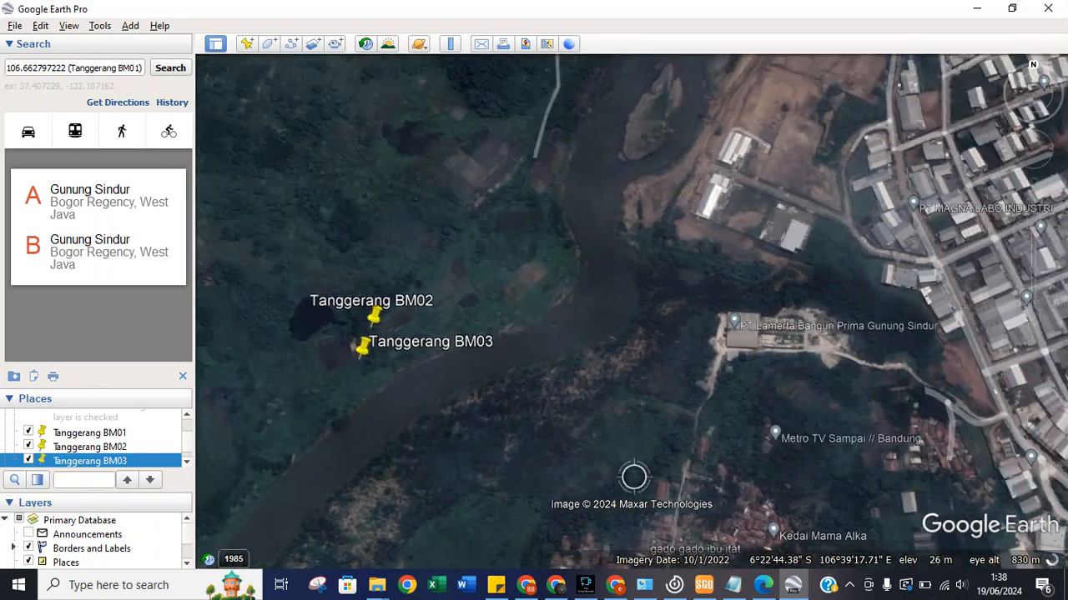
{"action": "scroll", "coordinate": [634, 477], "scroll_direction": "down", "scroll_amount": 2}
{"action": "scroll", "coordinate": [686, 425], "scroll_direction": "down", "scroll_amount": 2}
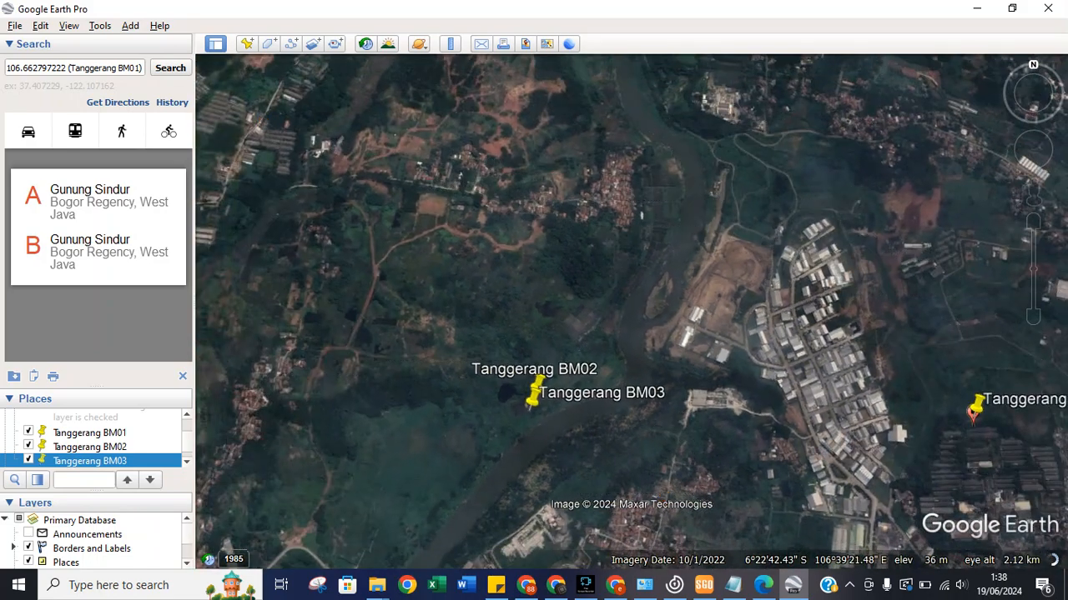
{"action": "left_click_drag", "start_coordinate": [688, 424], "coordinate": [500, 395]}
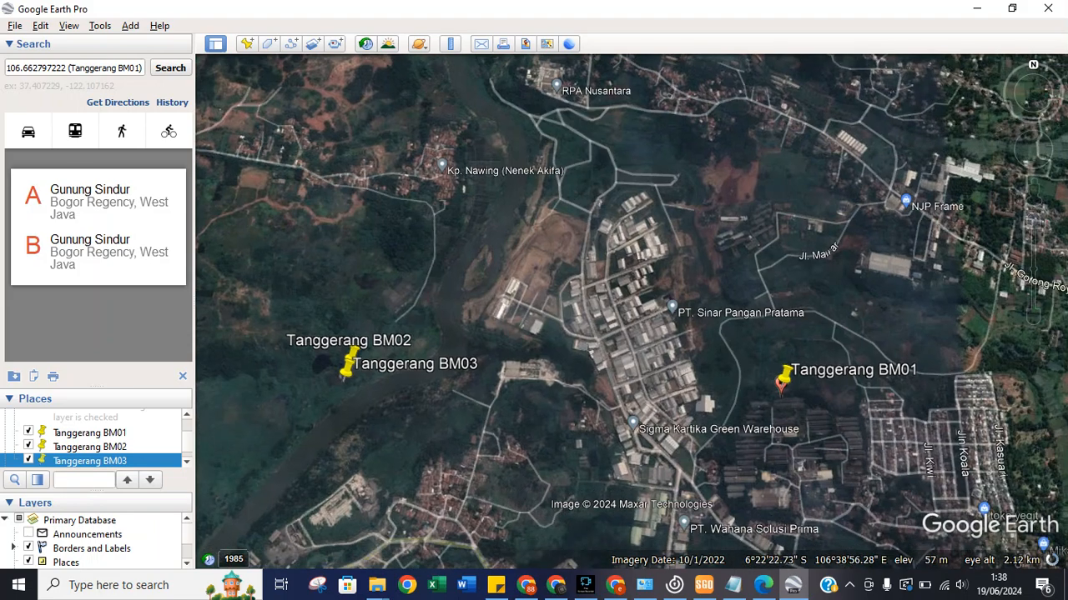
Create a placemark named 'Tanggerang BM04' with latitude 6°22'36.91"S from the SGO report.
{"action": "left_click", "coordinate": [246, 43]}
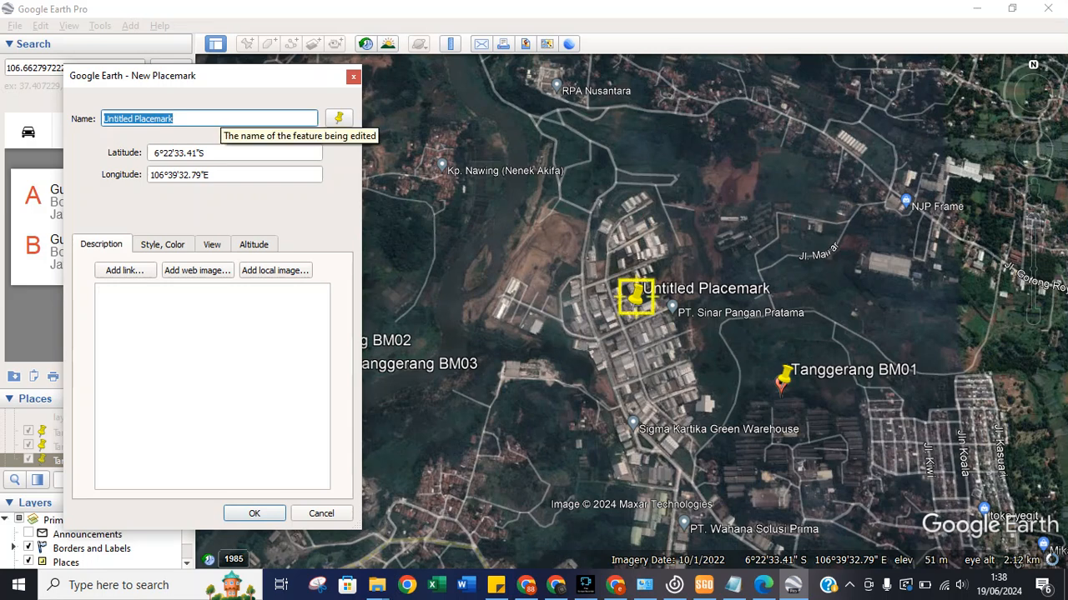
{"action": "type", "text": "Tan"}
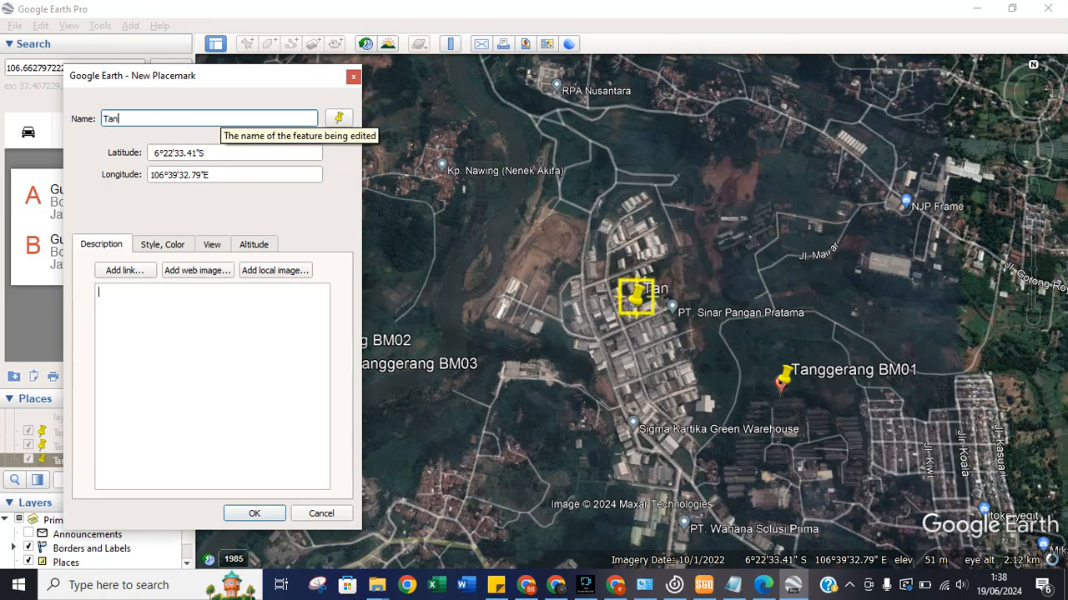
{"action": "type", "text": "ggerang"}
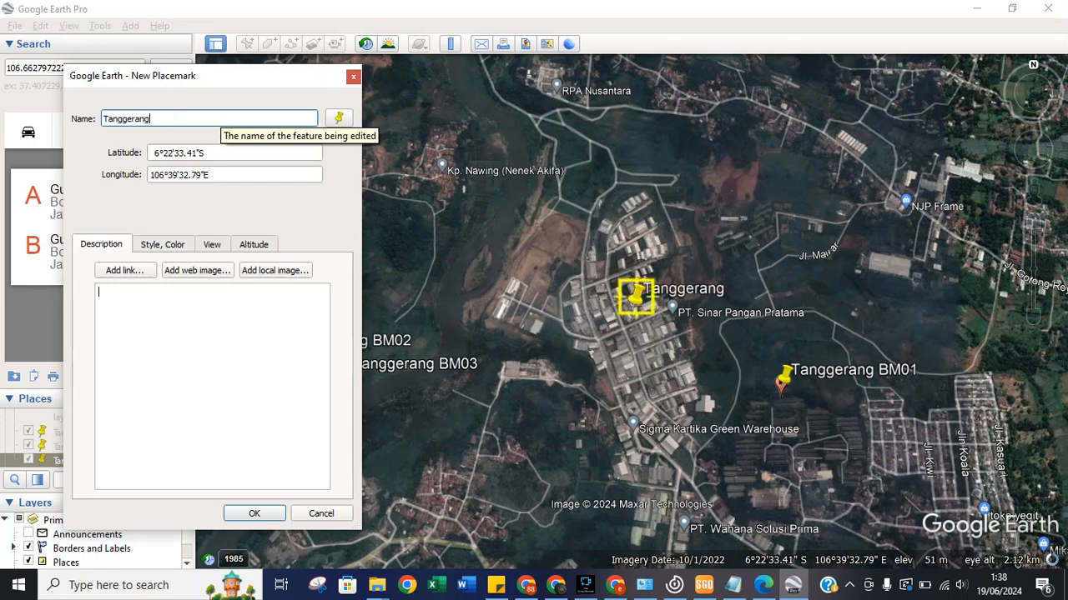
{"action": "type", "text": " BM04"}
{"action": "left_click", "coordinate": [703, 584]}
{"action": "right_click", "coordinate": [703, 584]}
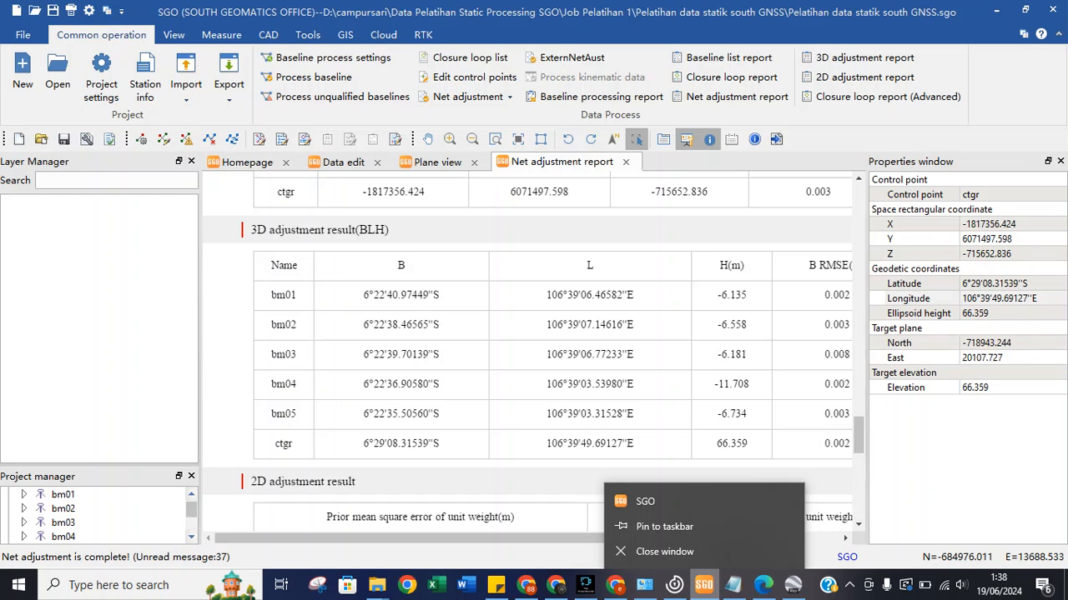
{"action": "left_click", "coordinate": [793, 585]}
{"action": "left_click", "coordinate": [704, 586]}
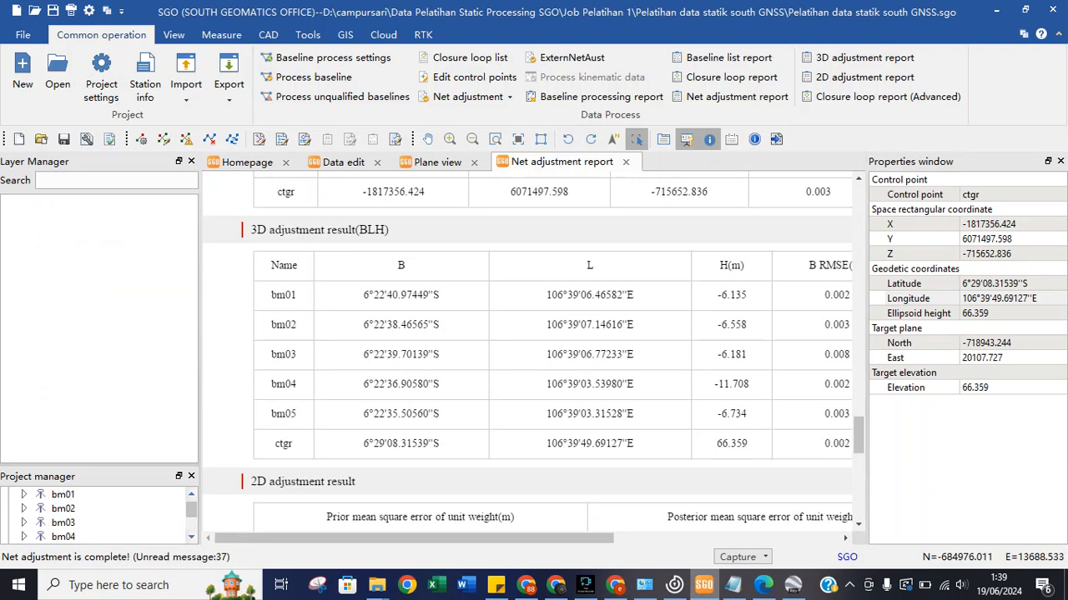
{"action": "left_click", "coordinate": [704, 585]}
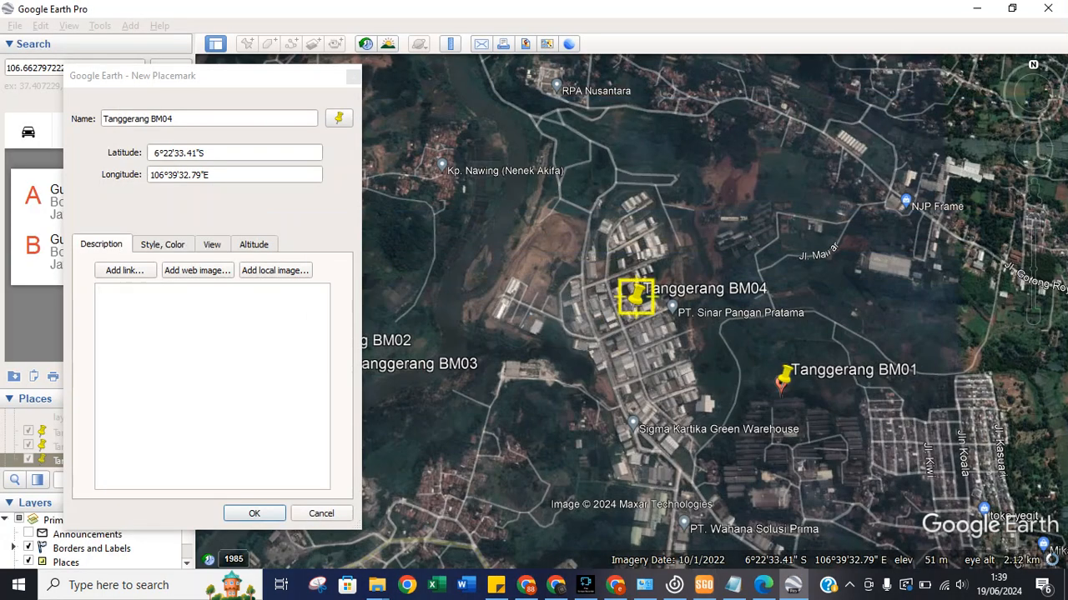
{"action": "left_click", "coordinate": [179, 153]}
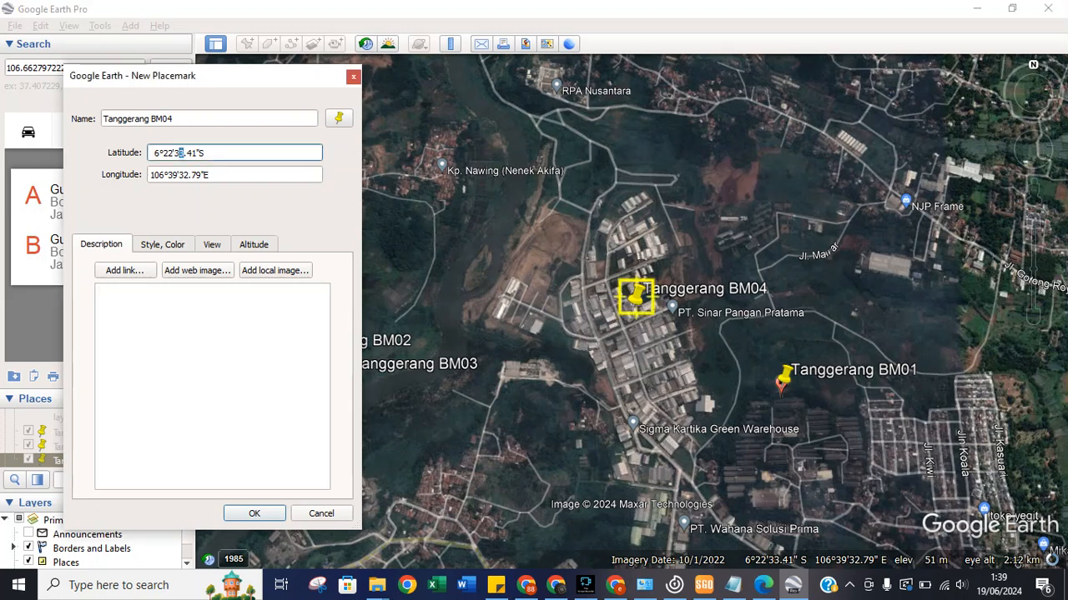
{"action": "type", "text": "6"}
{"action": "double_click", "coordinate": [192, 152]}
{"action": "type", "text": "91"}
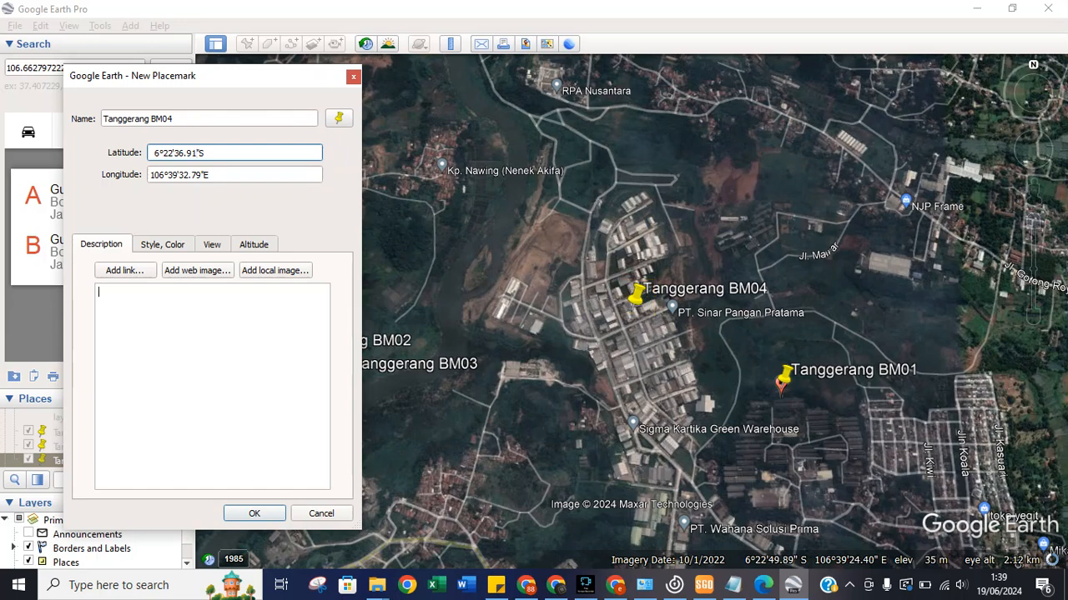
Set the BM04 longitude to 106°39'03.54"E and save the placemark.
{"action": "left_click", "coordinate": [703, 585]}
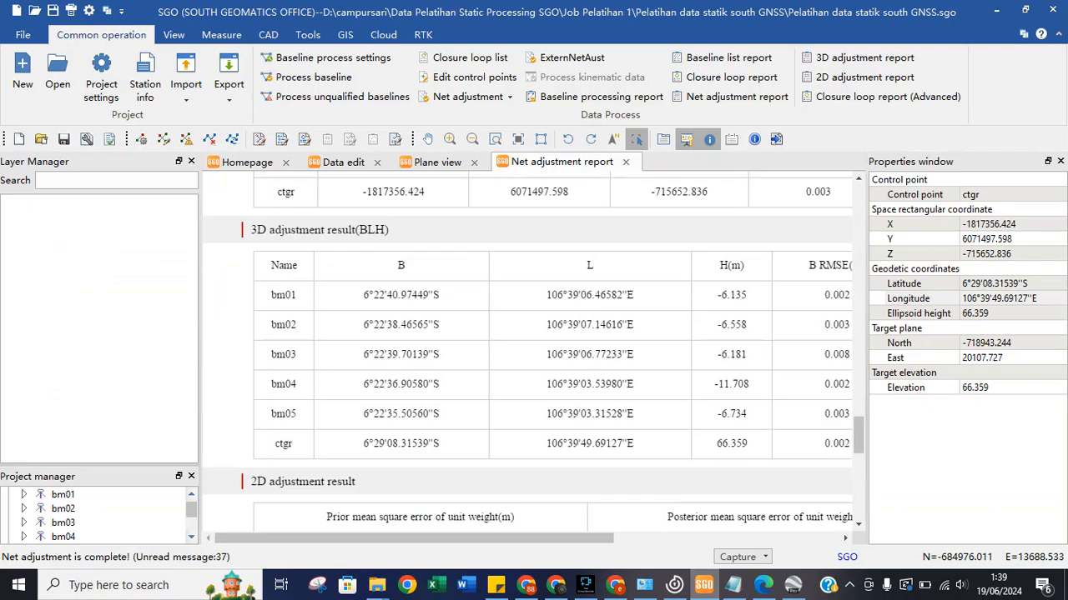
{"action": "key", "text": "alt+Tab"}
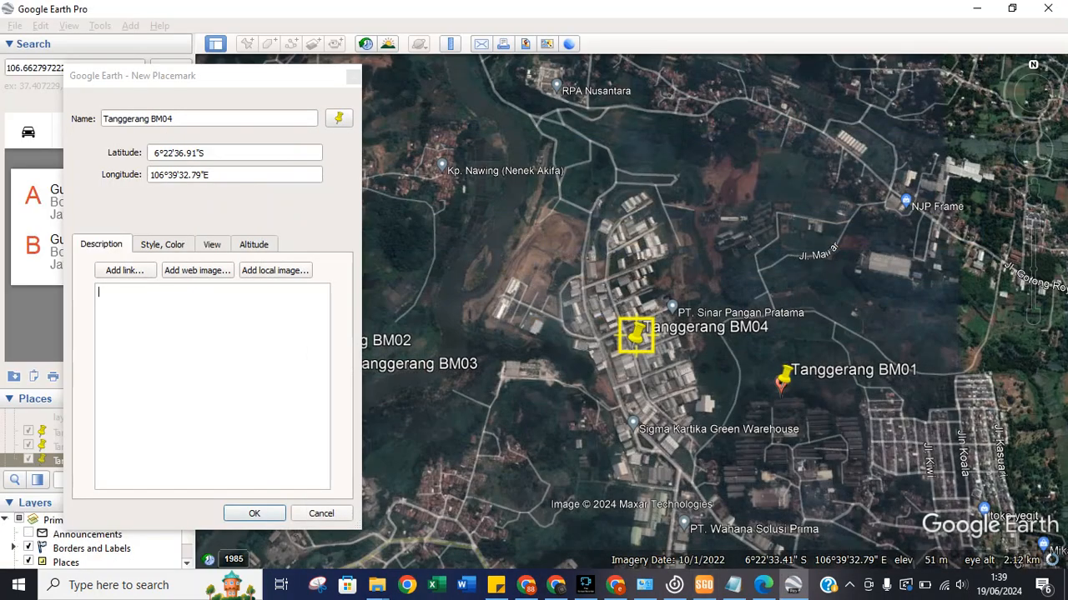
{"action": "left_click_drag", "start_coordinate": [188, 175], "coordinate": [177, 176]}
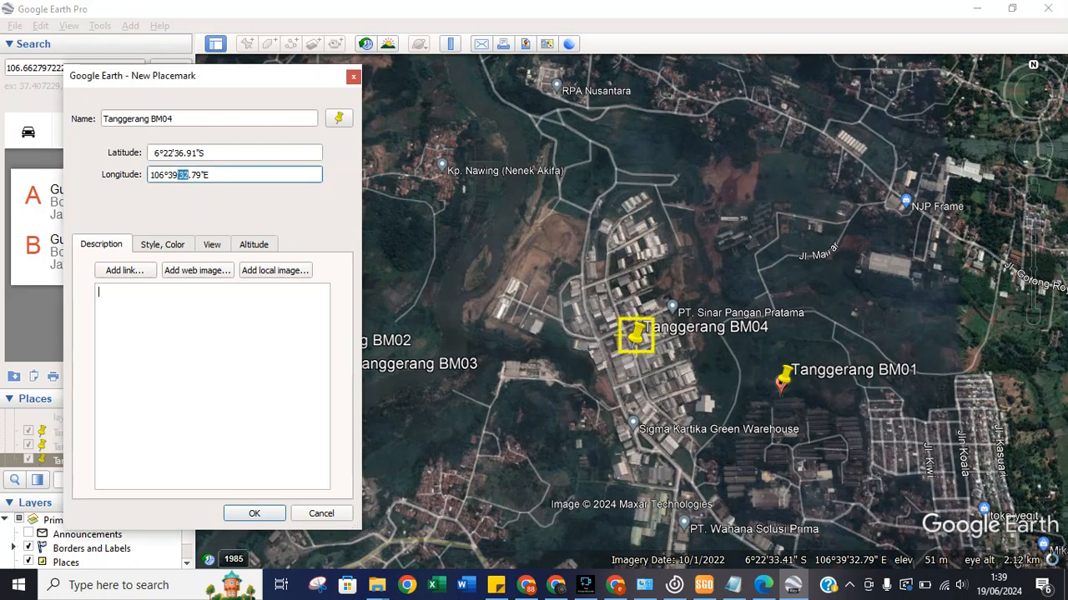
{"action": "type", "text": "06°39'"}
{"action": "left_click_drag", "start_coordinate": [198, 175], "coordinate": [191, 175]}
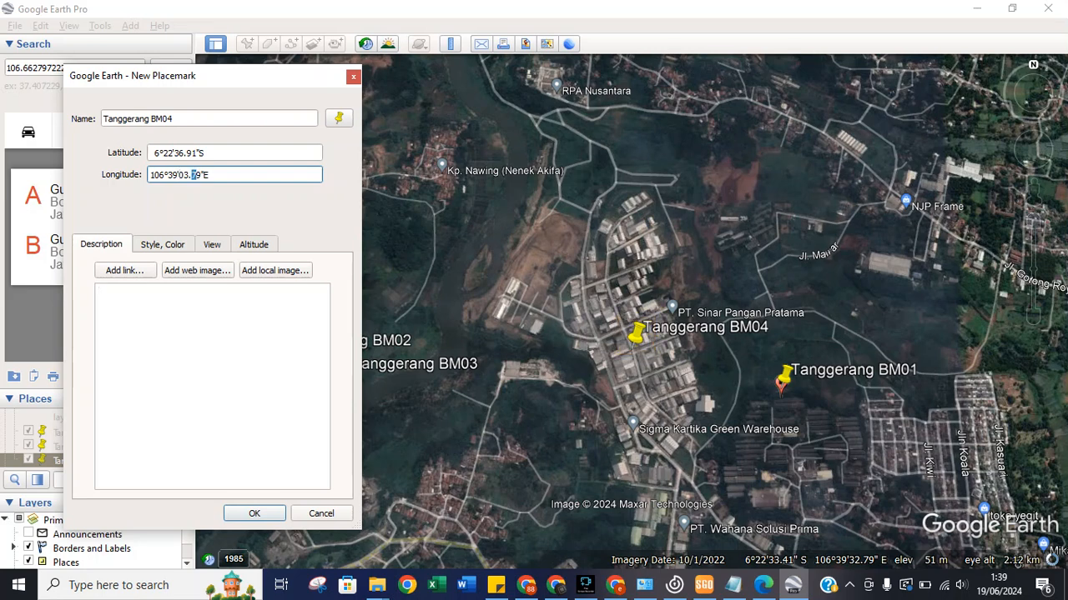
{"action": "left_click", "coordinate": [197, 175]}
{"action": "left_click_drag", "start_coordinate": [201, 175], "coordinate": [190, 175]}
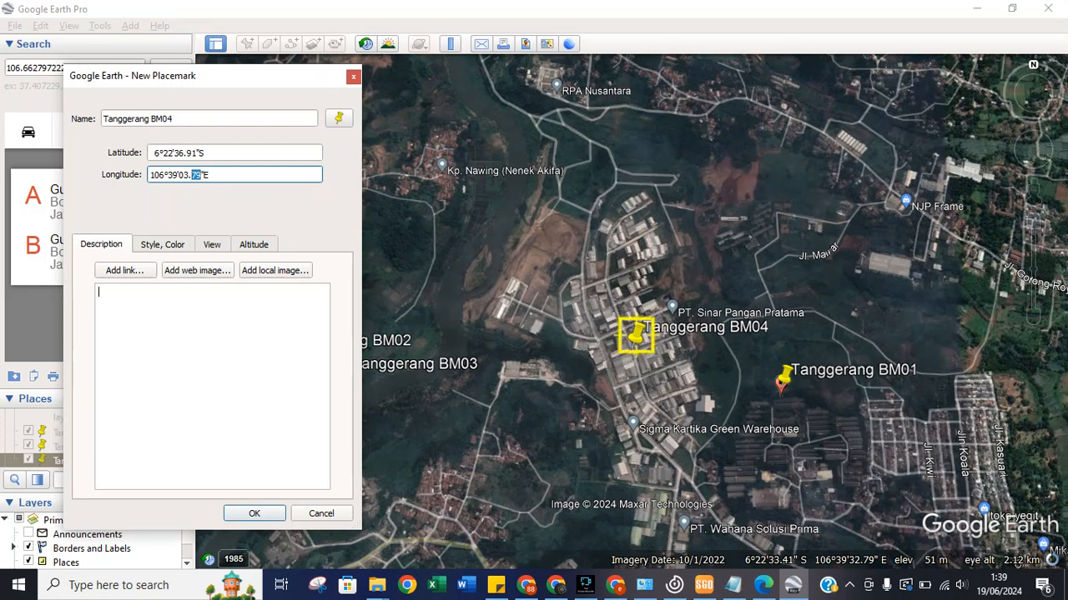
{"action": "type", "text": "54"}
{"action": "key", "text": "Tab"}
{"action": "key", "text": "Return"}
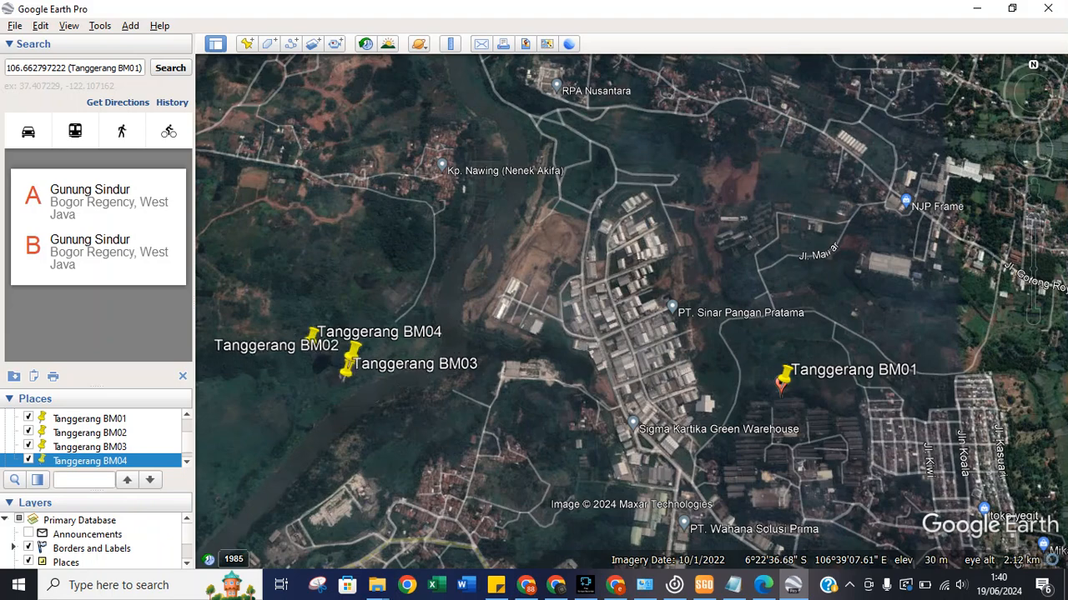
{"action": "left_click", "coordinate": [117, 433]}
{"action": "right_click", "coordinate": [119, 434]}
{"action": "left_click", "coordinate": [161, 428]}
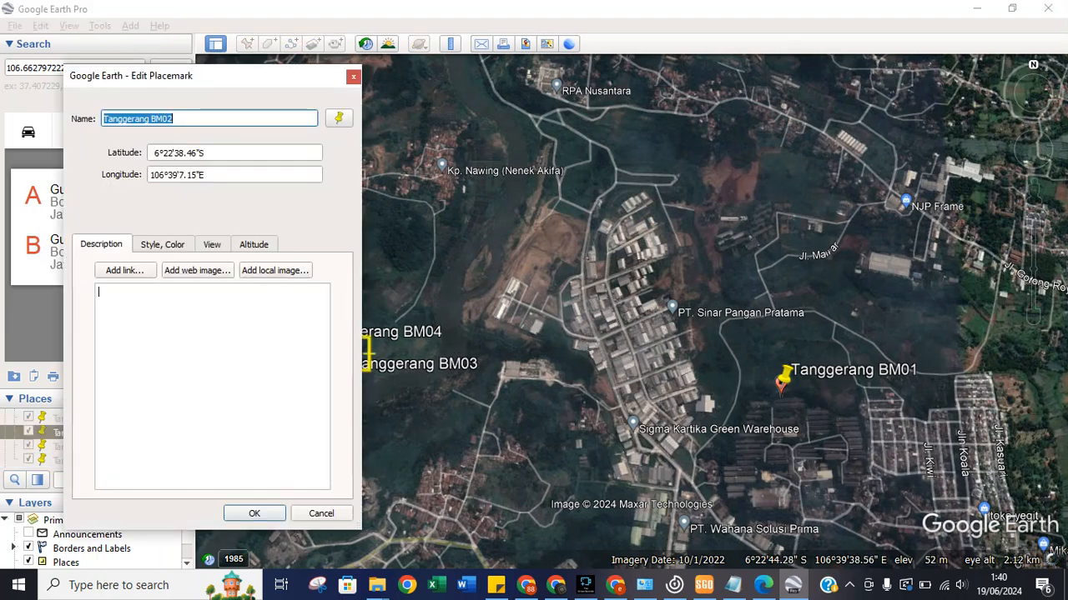
{"action": "mouse_move", "coordinate": [764, 585]}
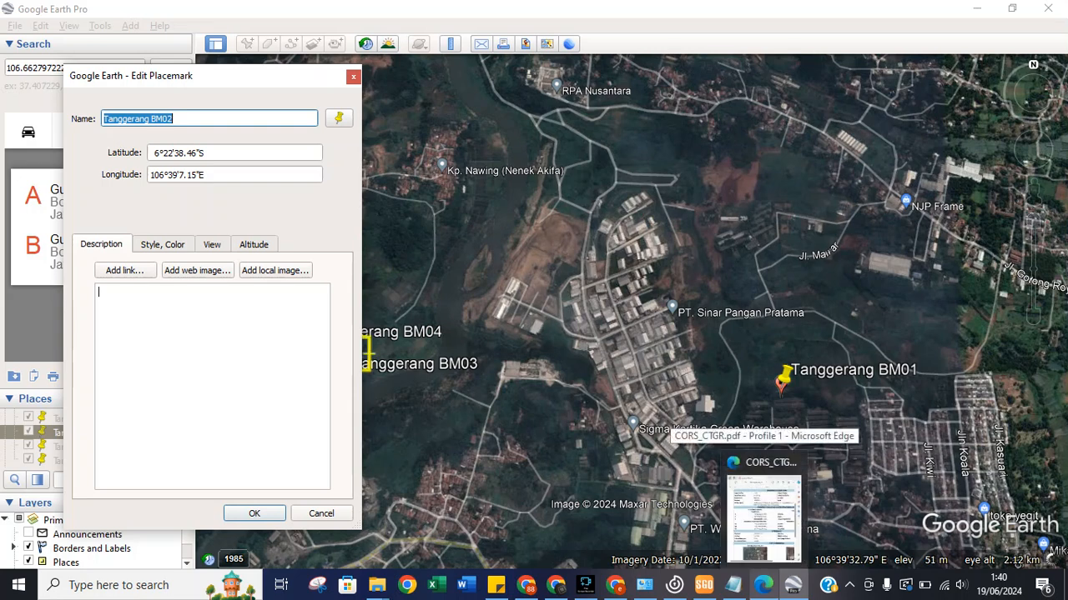
{"action": "mouse_move", "coordinate": [763, 517]}
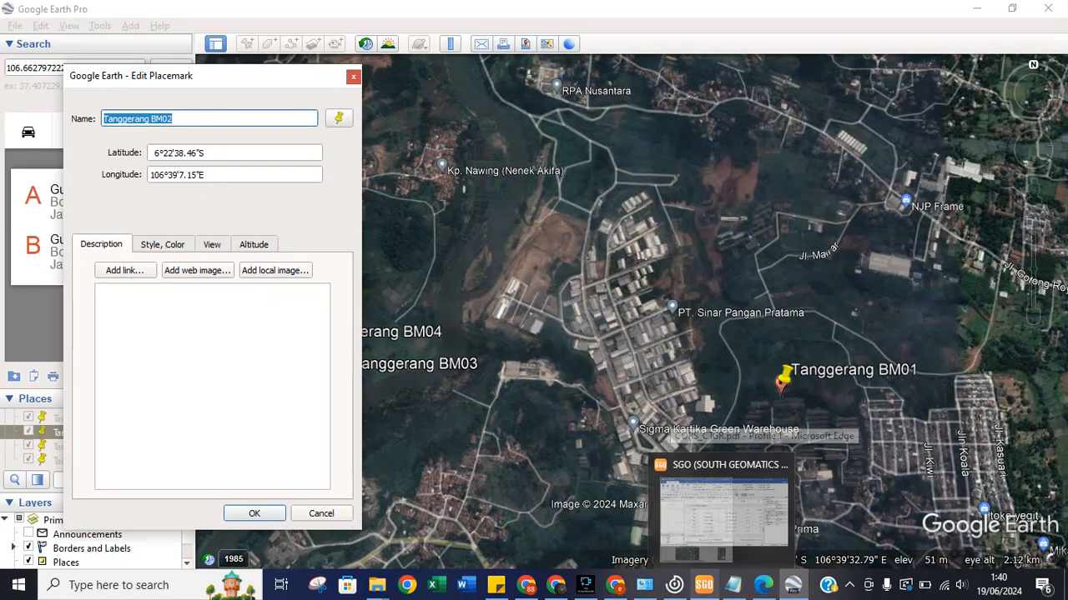
{"action": "left_click", "coordinate": [704, 584]}
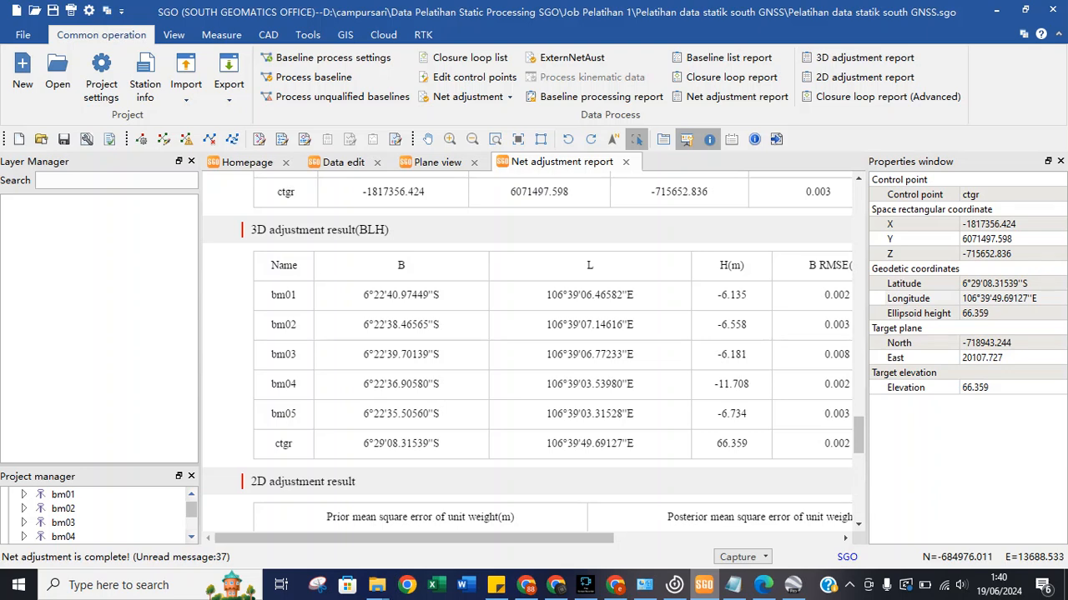
{"action": "key", "text": "alt+Tab"}
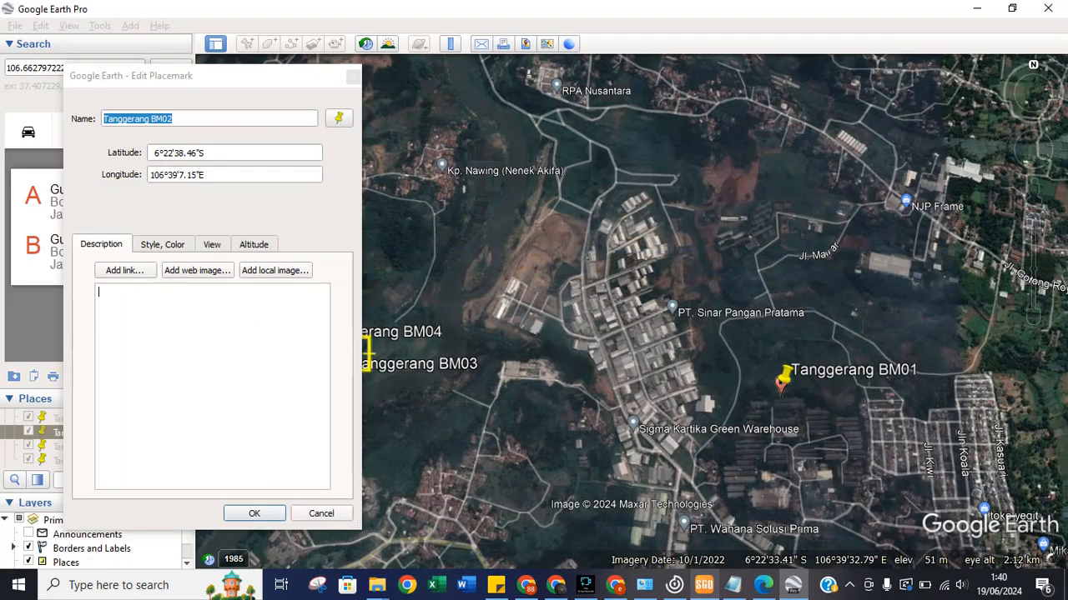
{"action": "key", "text": "alt+Tab"}
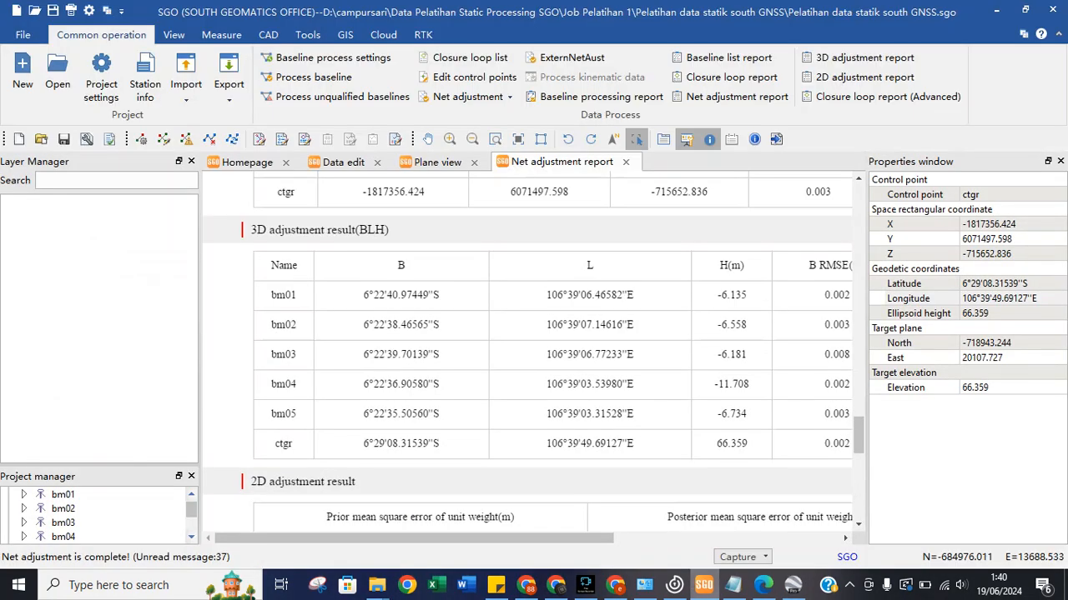
{"action": "key", "text": "alt+Tab"}
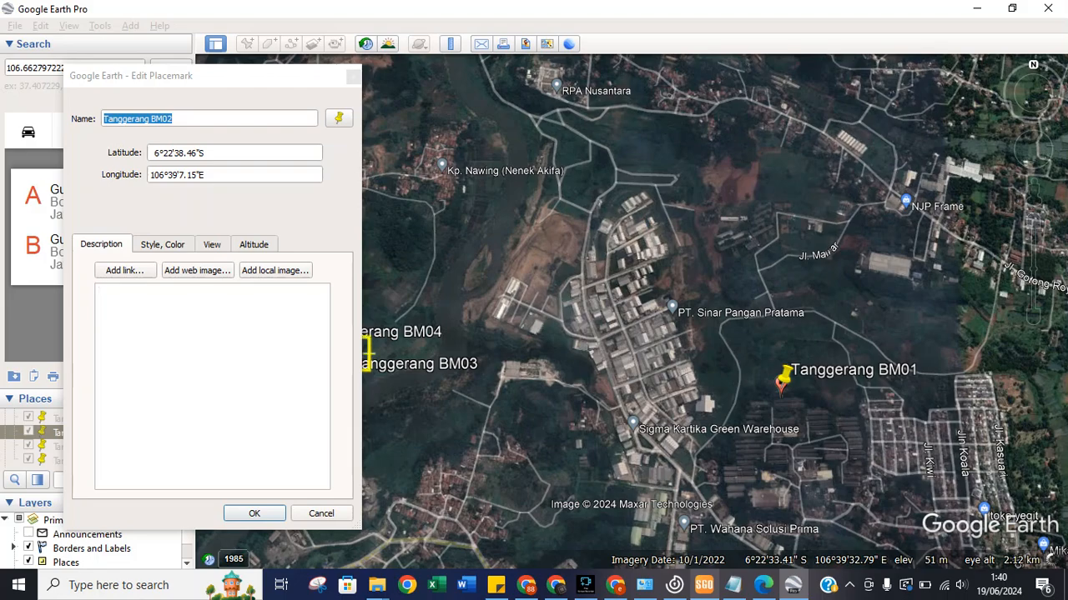
{"action": "key", "text": "alt+Tab"}
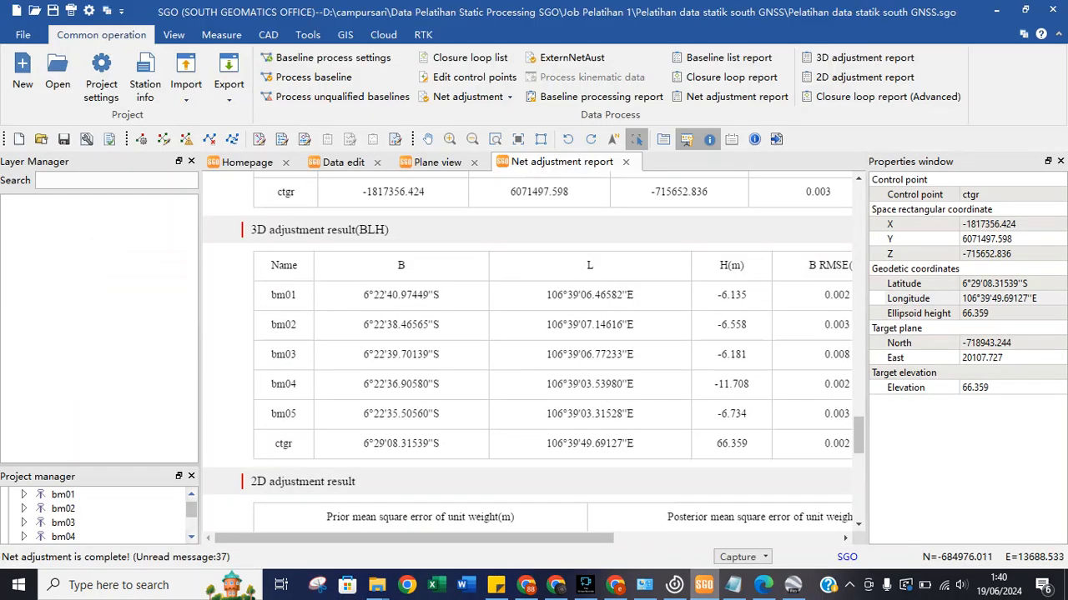
{"action": "key", "text": "alt+Tab"}
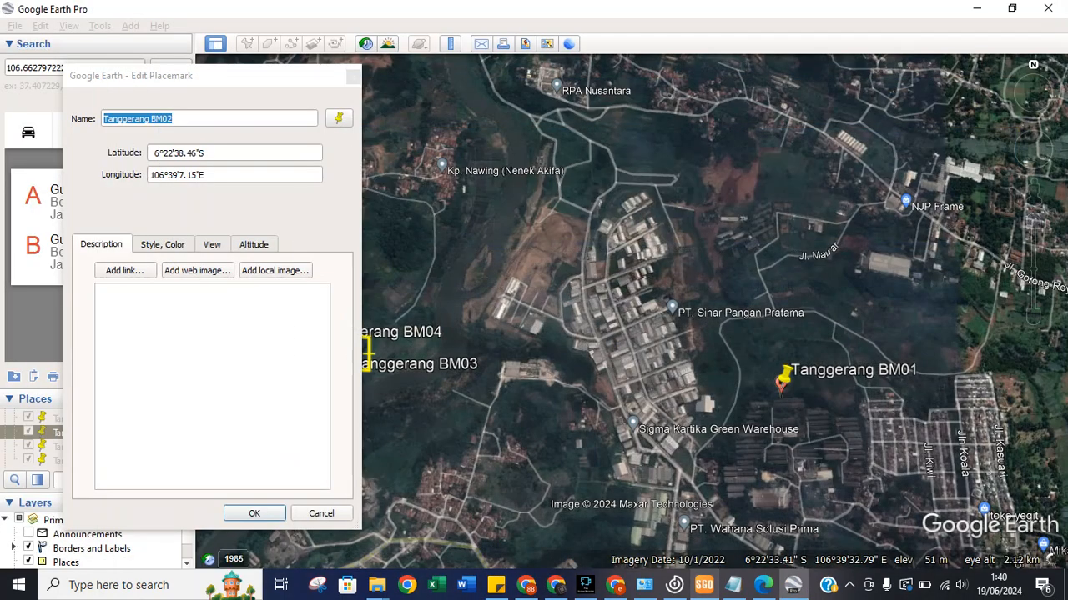
{"action": "key", "text": "alt+Tab"}
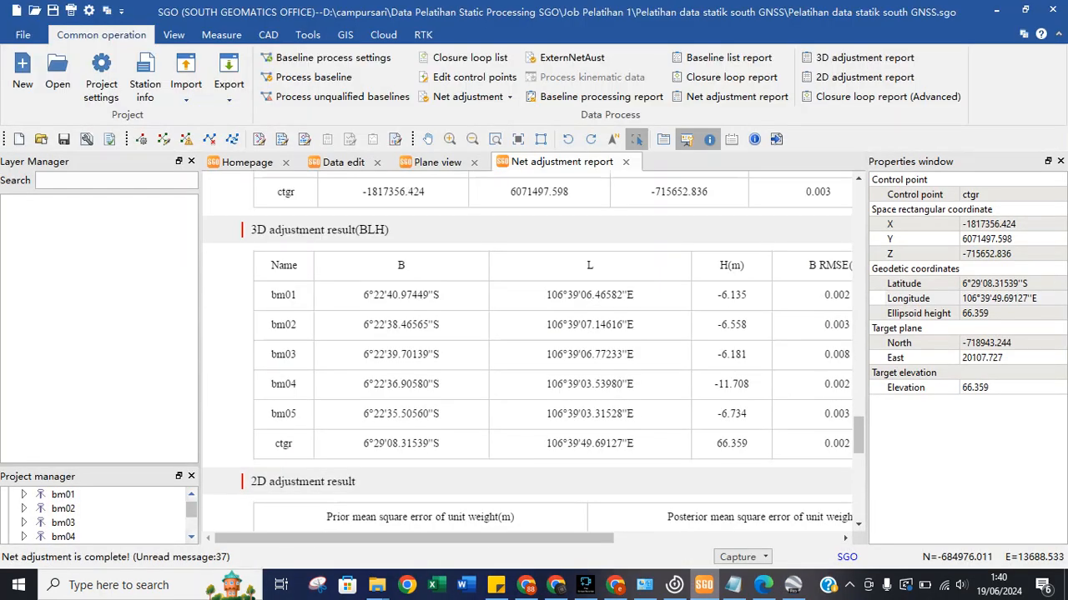
{"action": "key", "text": "alt+Tab"}
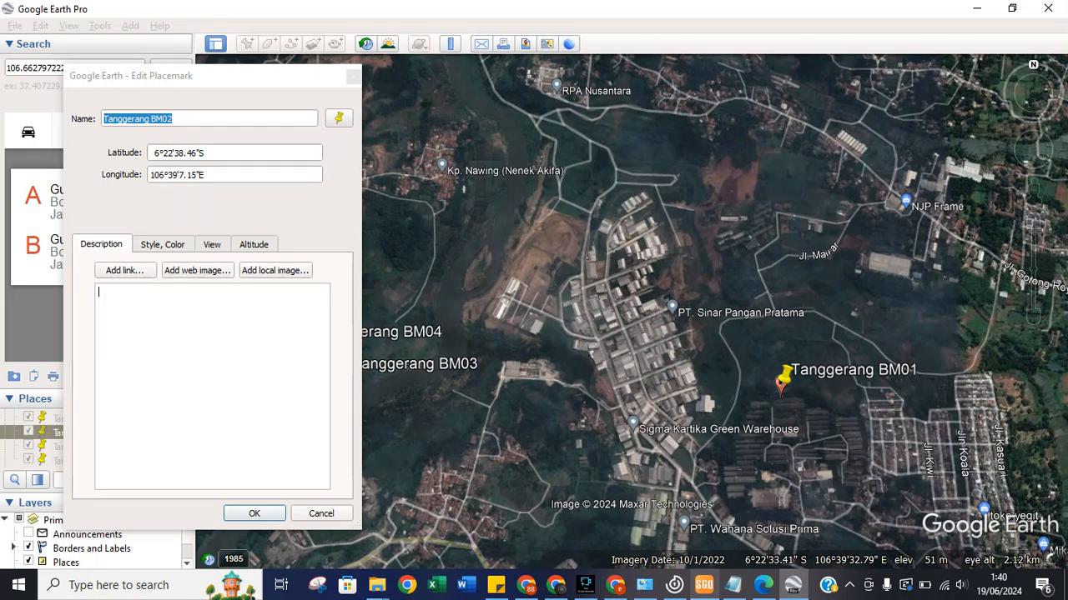
{"action": "key", "text": "alt+Tab"}
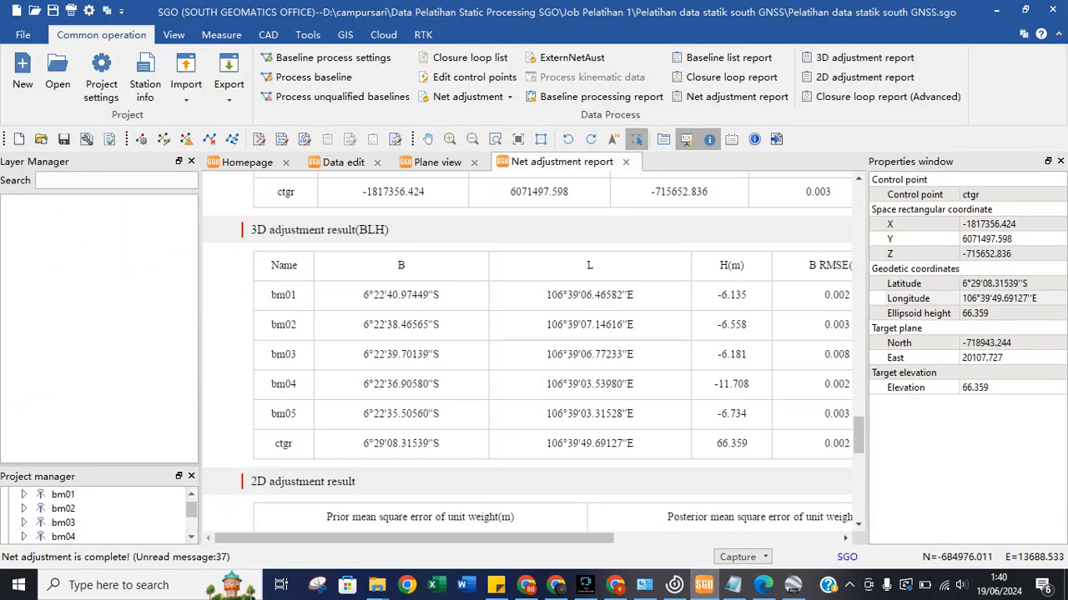
{"action": "key", "text": "alt+Tab"}
{"action": "key", "text": "alt+Tab"}
{"action": "key", "text": "alt+Tab"}
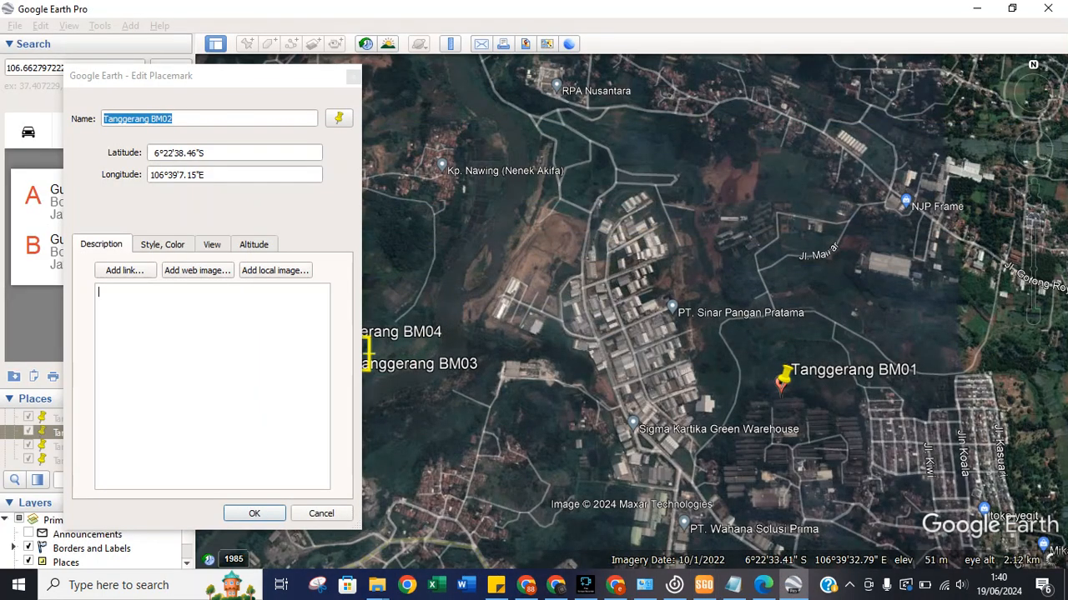
{"action": "left_click", "coordinate": [354, 77]}
Create a placemark named 'Tanggerang BM05' with latitude 6°22'35.51"S from the SGO report.
{"action": "left_click", "coordinate": [247, 44]}
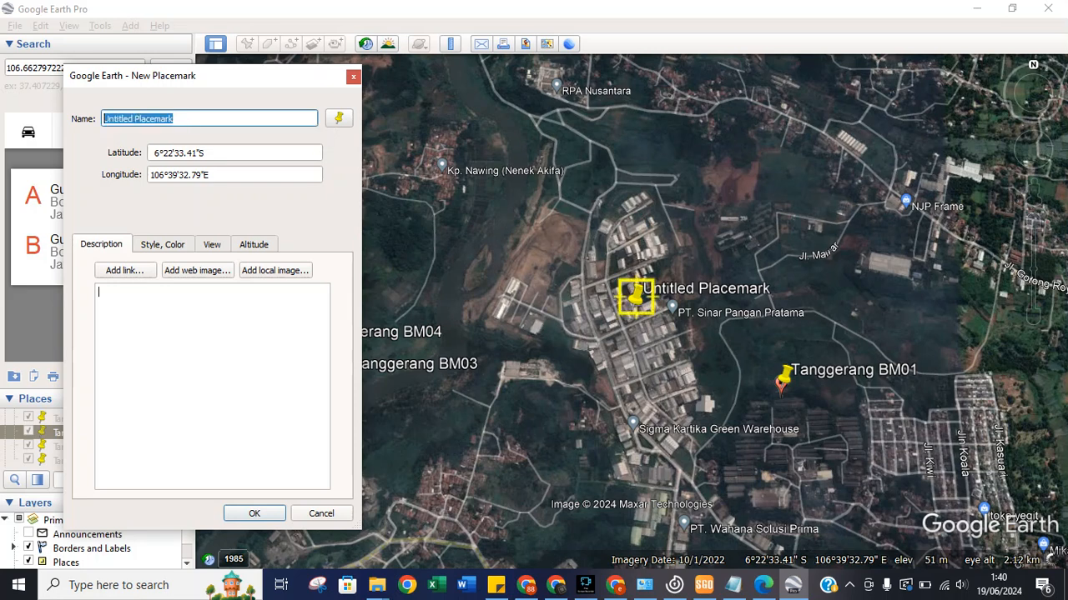
{"action": "type", "text": "Tangge"}
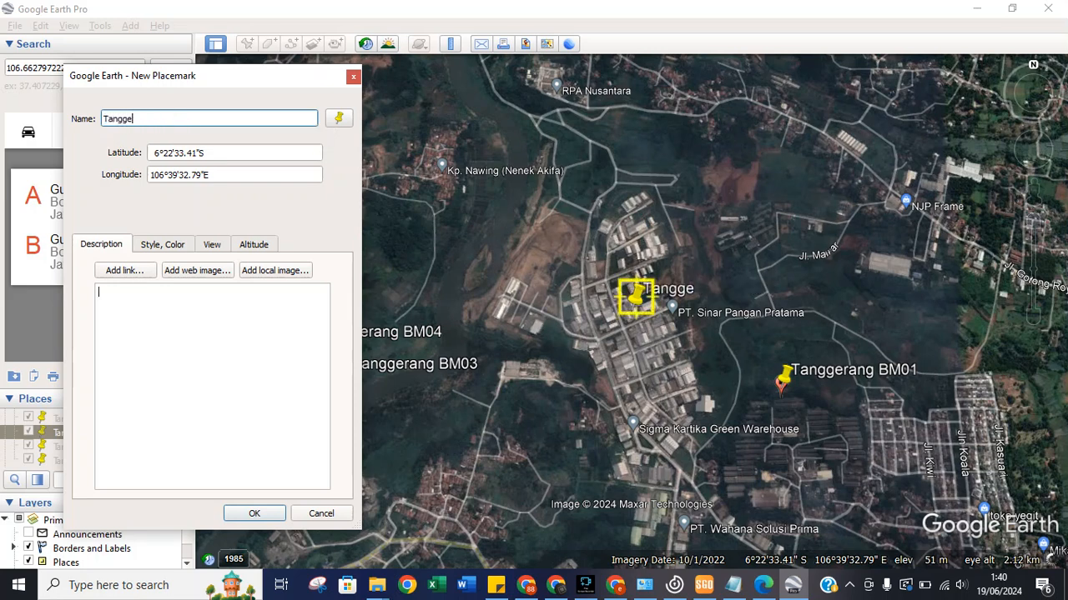
{"action": "type", "text": "rang B"}
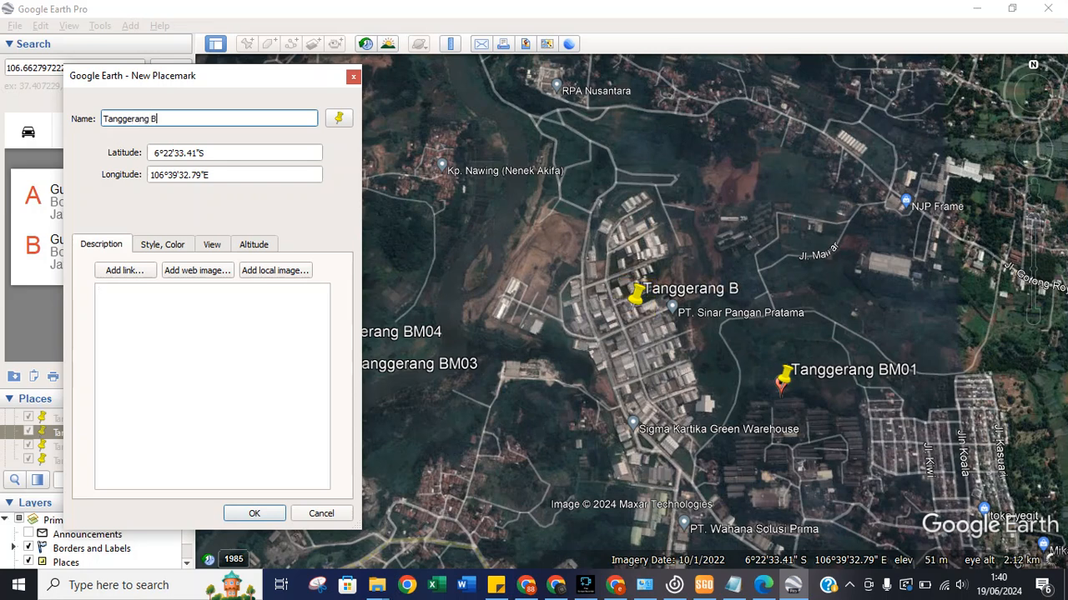
{"action": "type", "text": "M05"}
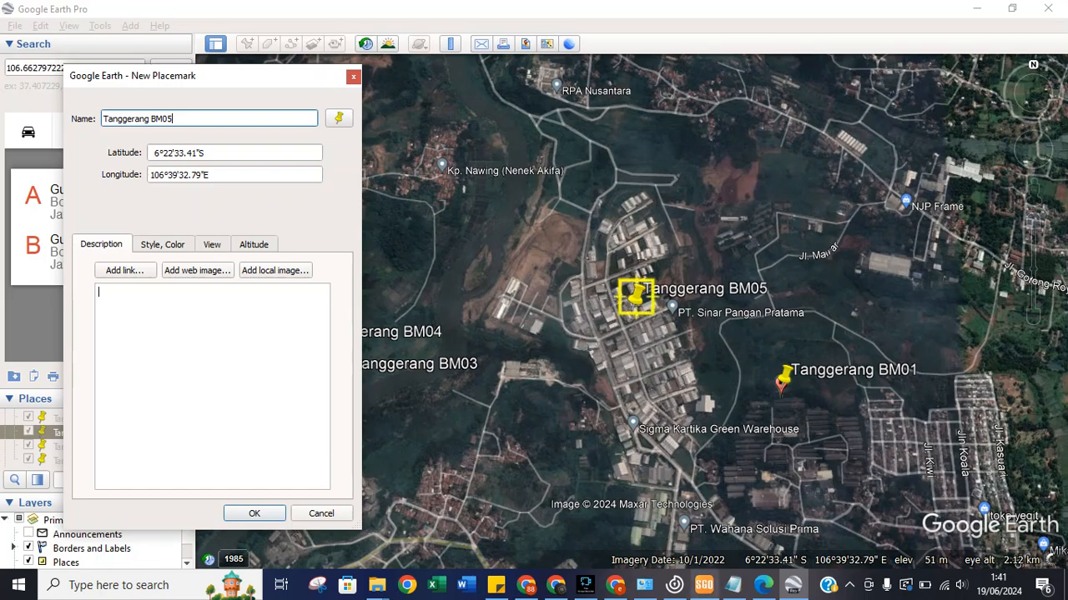
{"action": "left_click", "coordinate": [704, 585]}
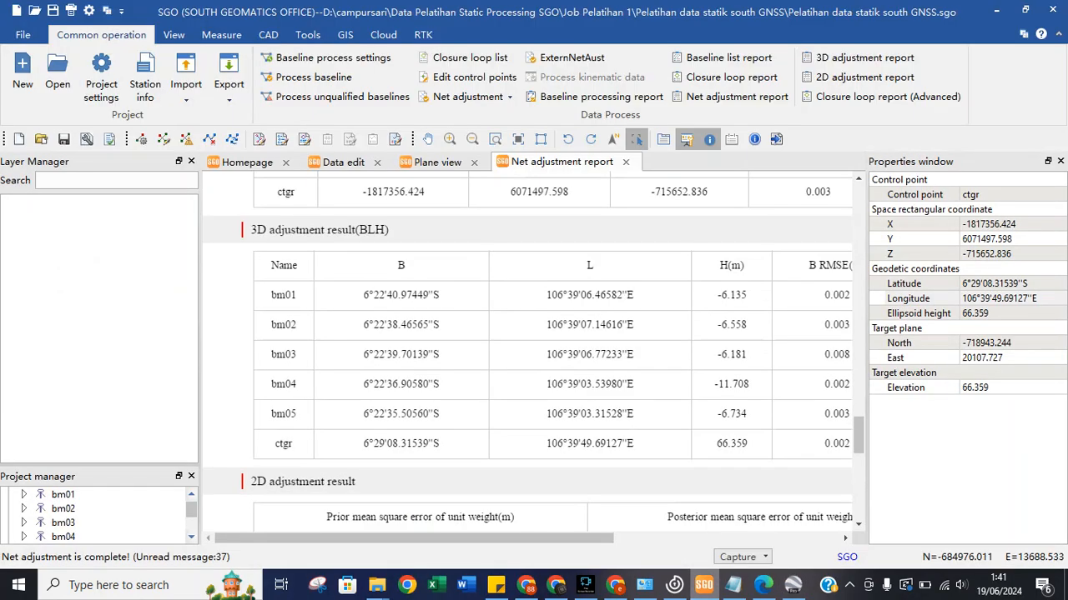
{"action": "key", "text": "alt+Tab"}
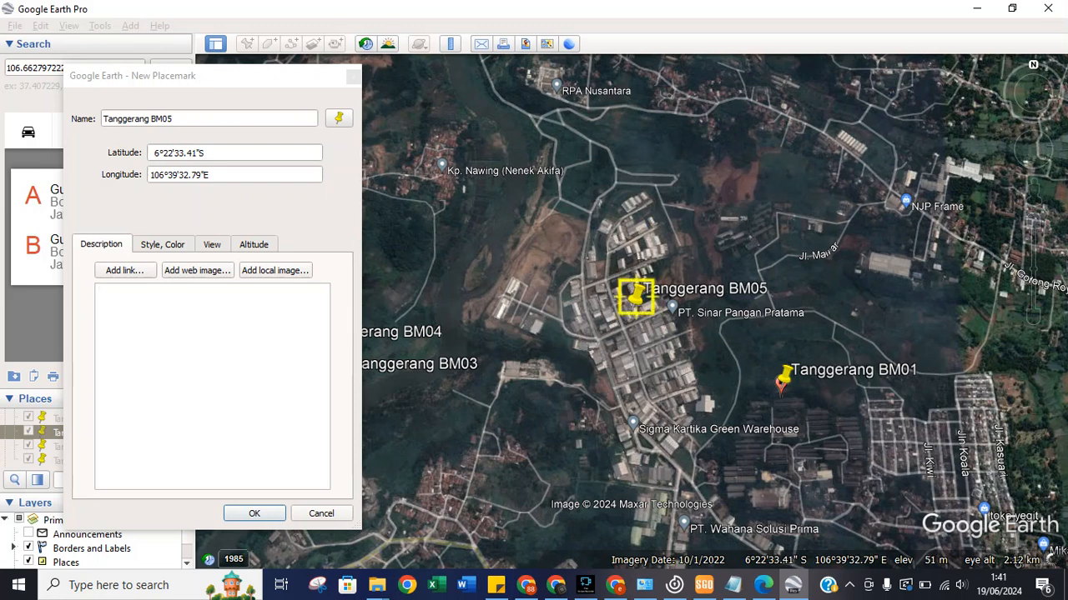
{"action": "left_click", "coordinate": [179, 153]}
{"action": "type", "text": "5.5"}
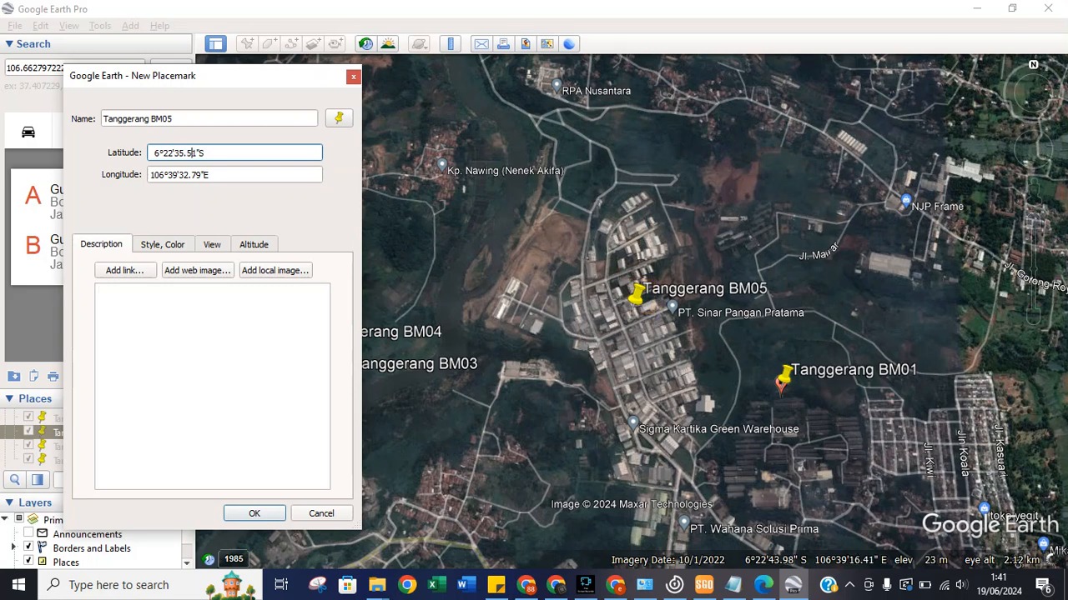
Set the BM05 longitude to 106°39'03.32"E, verify it against SGO, and save.
{"action": "left_click", "coordinate": [704, 585]}
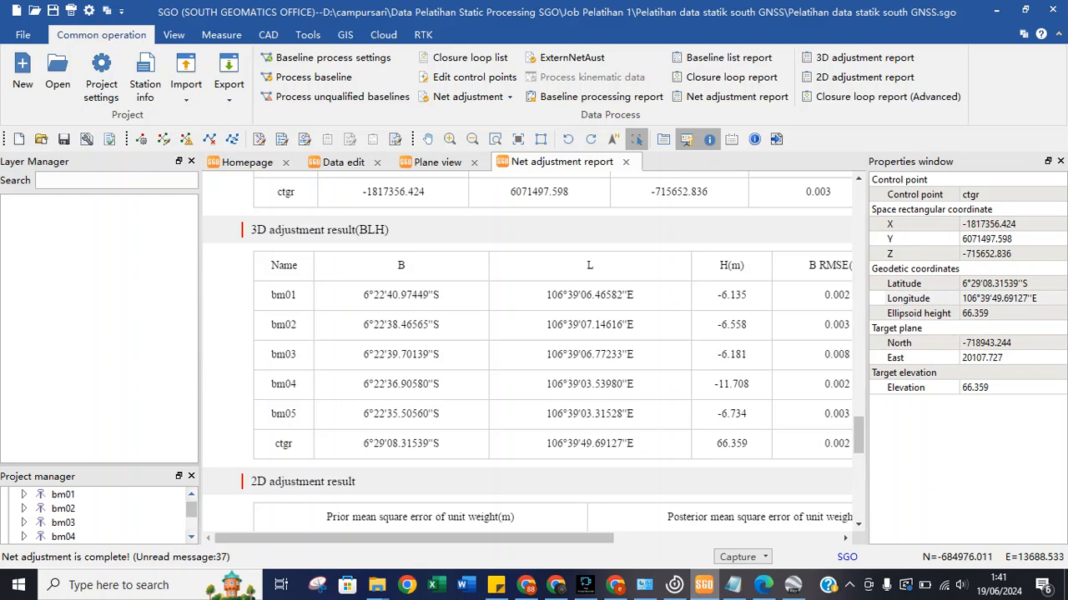
{"action": "mouse_move", "coordinate": [703, 585]}
{"action": "mouse_move", "coordinate": [792, 584]}
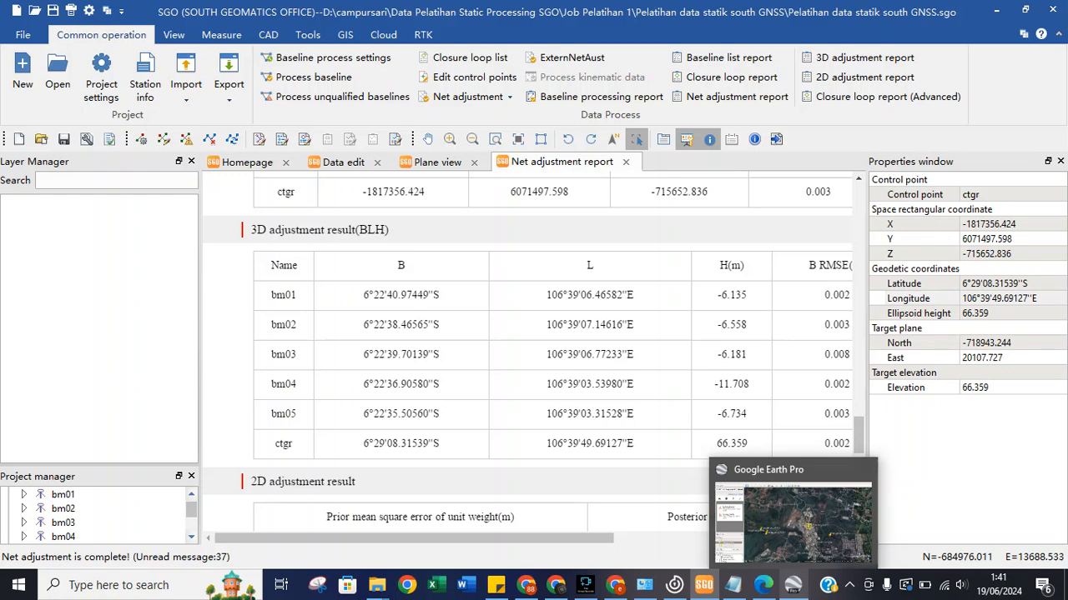
{"action": "left_click", "coordinate": [792, 585]}
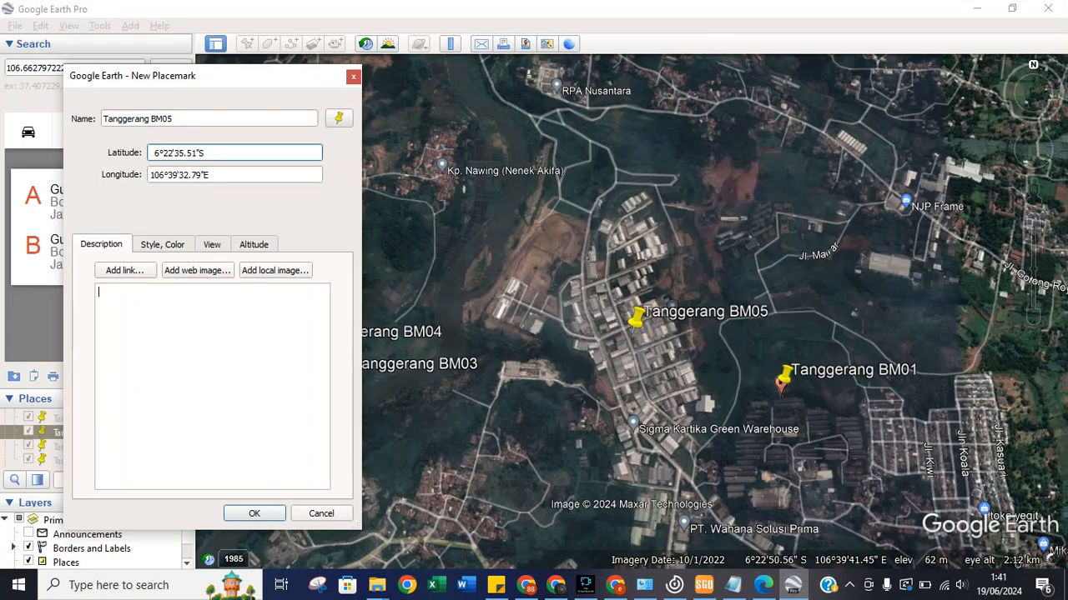
{"action": "left_click_drag", "start_coordinate": [189, 175], "coordinate": [177, 175]}
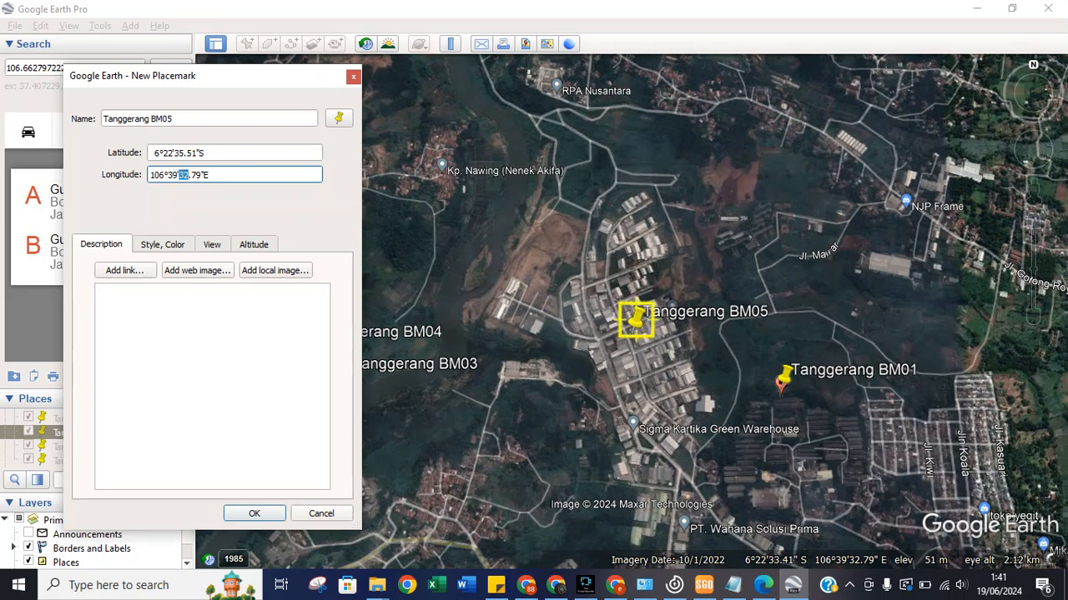
{"action": "type", "text": "03"}
{"action": "left_click_drag", "start_coordinate": [201, 175], "coordinate": [191, 176]}
{"action": "type", "text": "32"}
{"action": "left_click", "coordinate": [703, 584]}
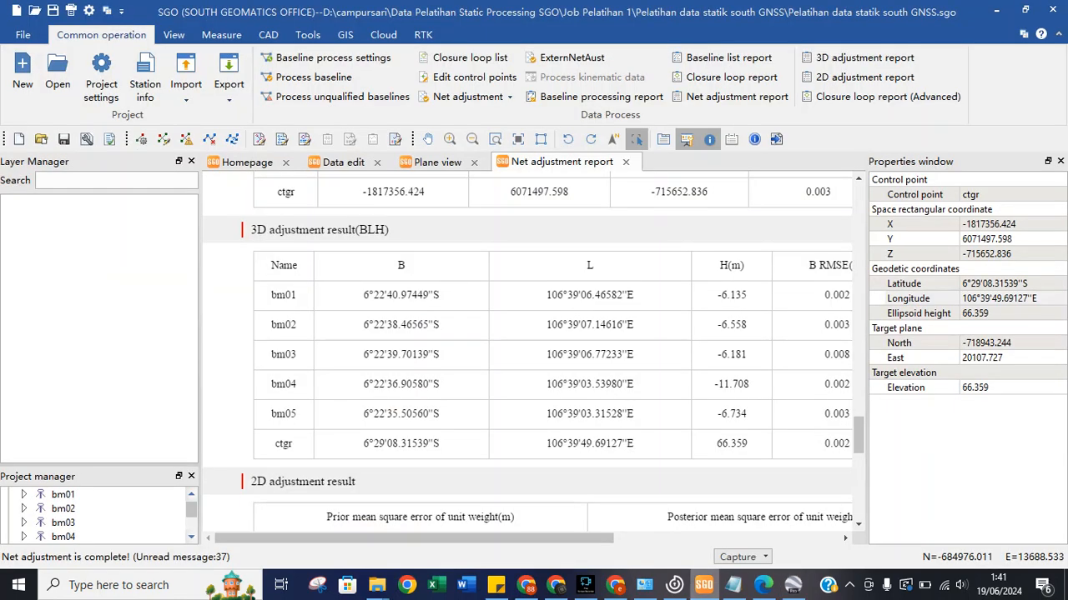
{"action": "left_click", "coordinate": [703, 585]}
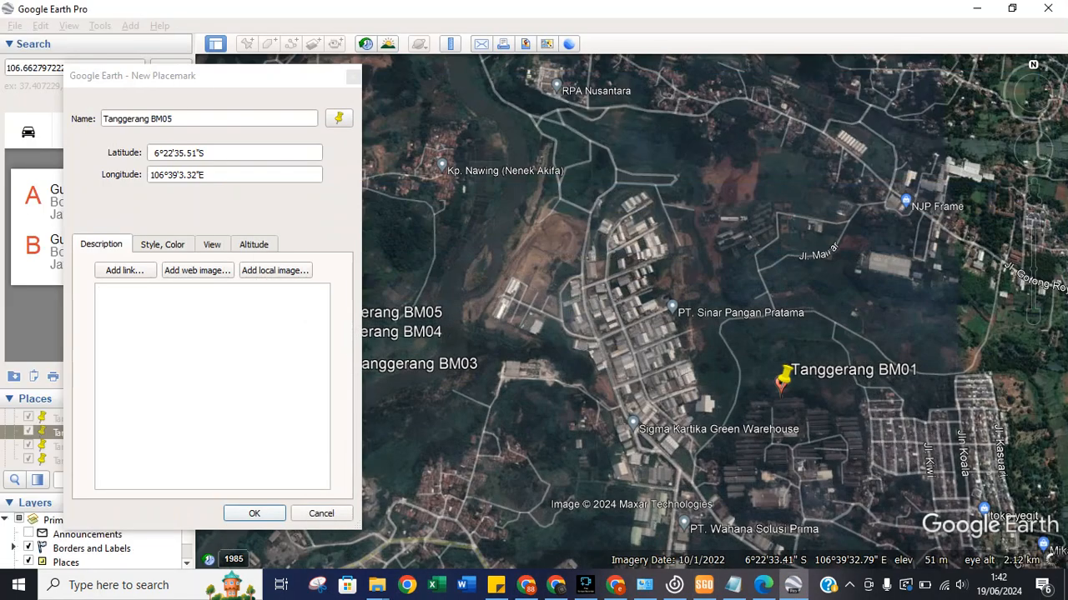
{"action": "left_click", "coordinate": [254, 513]}
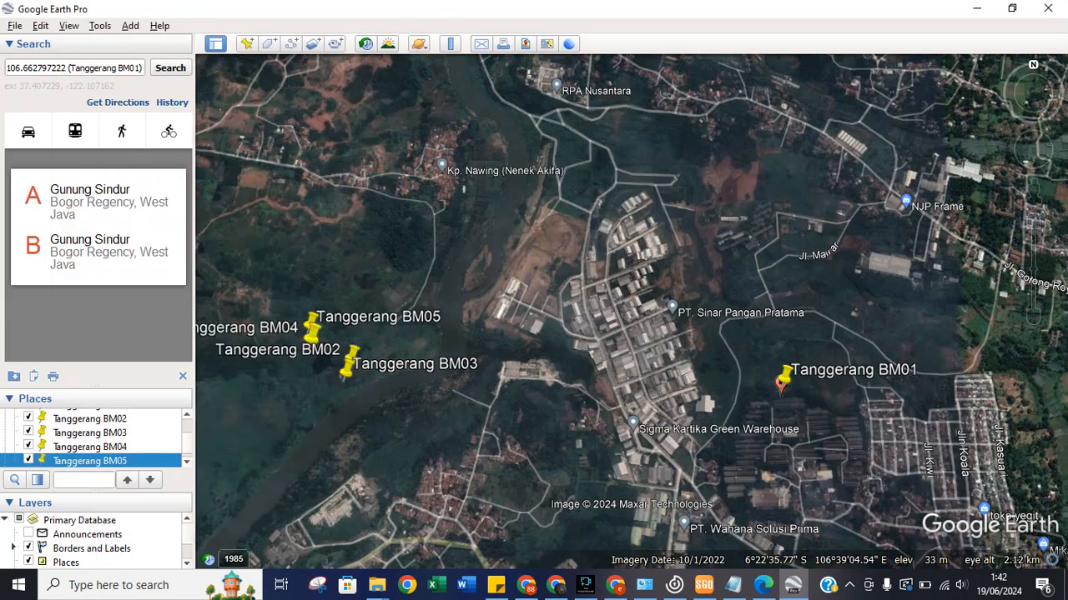
{"action": "scroll", "coordinate": [315, 360], "scroll_direction": "up", "scroll_amount": 2}
{"action": "scroll", "coordinate": [317, 354], "scroll_direction": "up", "scroll_amount": 1}
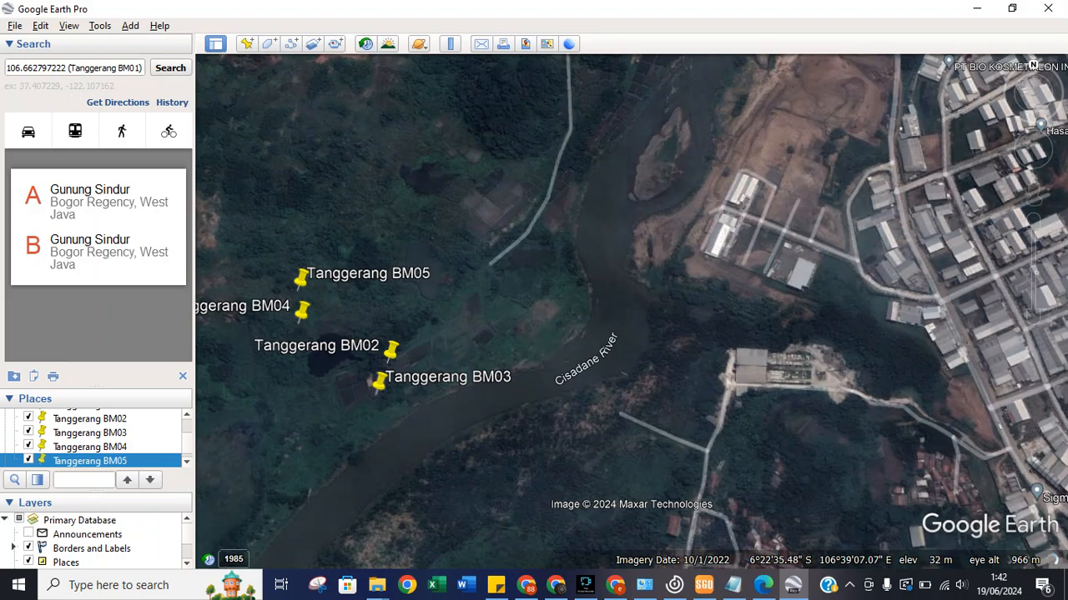
{"action": "scroll", "coordinate": [403, 367], "scroll_direction": "up", "scroll_amount": 1}
{"action": "scroll", "coordinate": [403, 367], "scroll_direction": "up", "scroll_amount": 1}
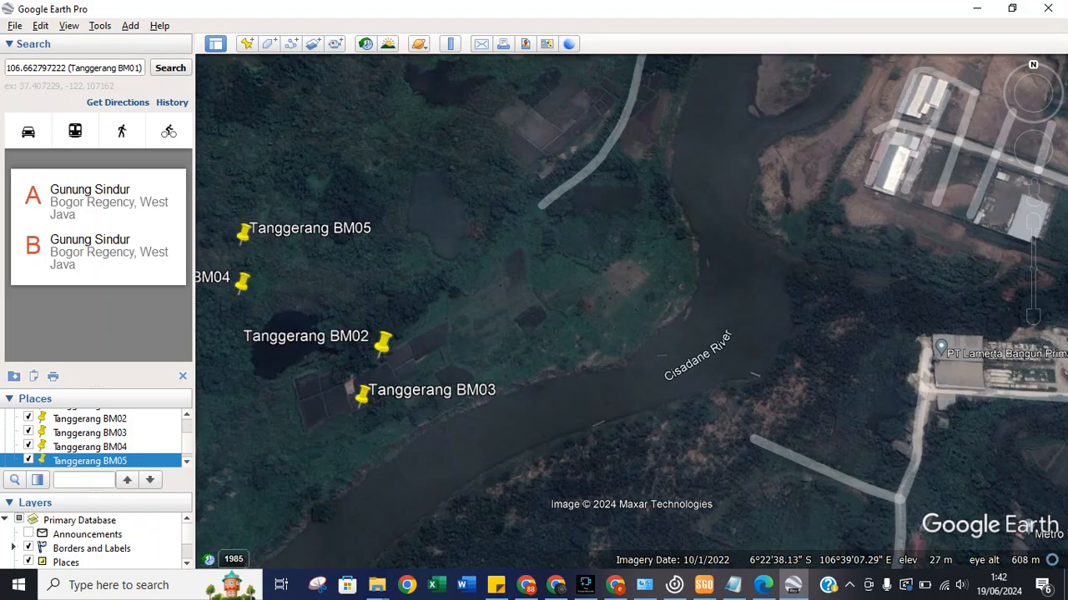
{"action": "scroll", "coordinate": [361, 387], "scroll_direction": "up", "scroll_amount": 1}
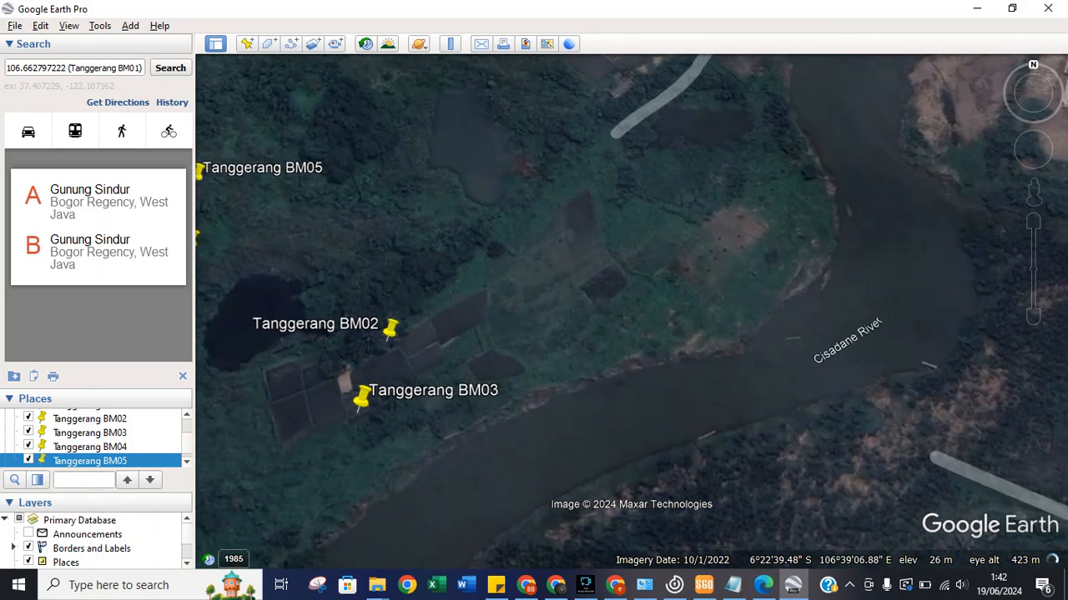
{"action": "scroll", "coordinate": [360, 387], "scroll_direction": "down", "scroll_amount": 4}
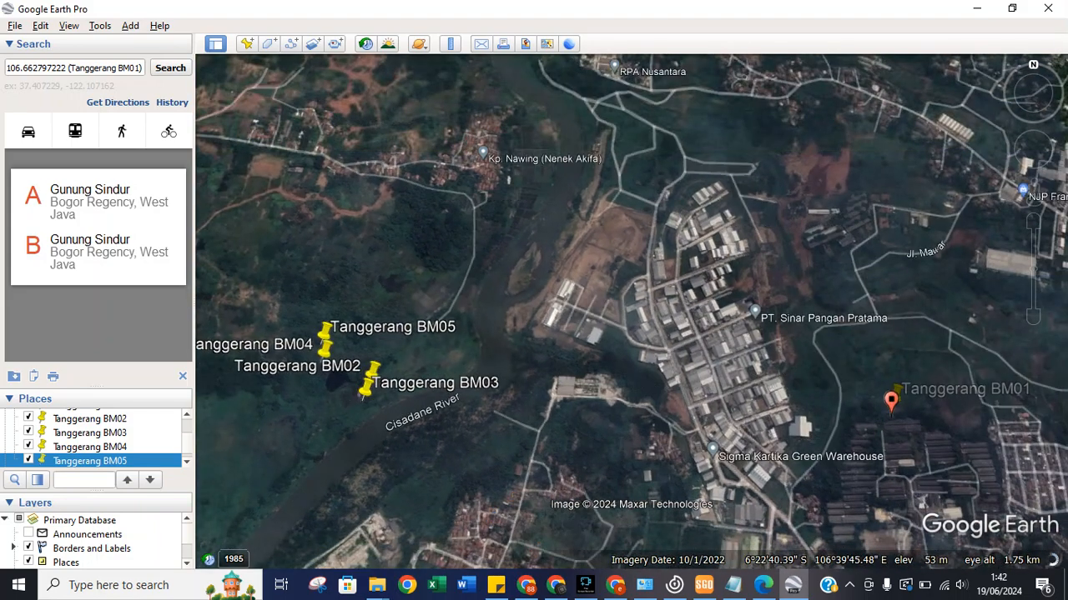
{"action": "scroll", "coordinate": [96, 439], "scroll_direction": "up", "scroll_amount": 2}
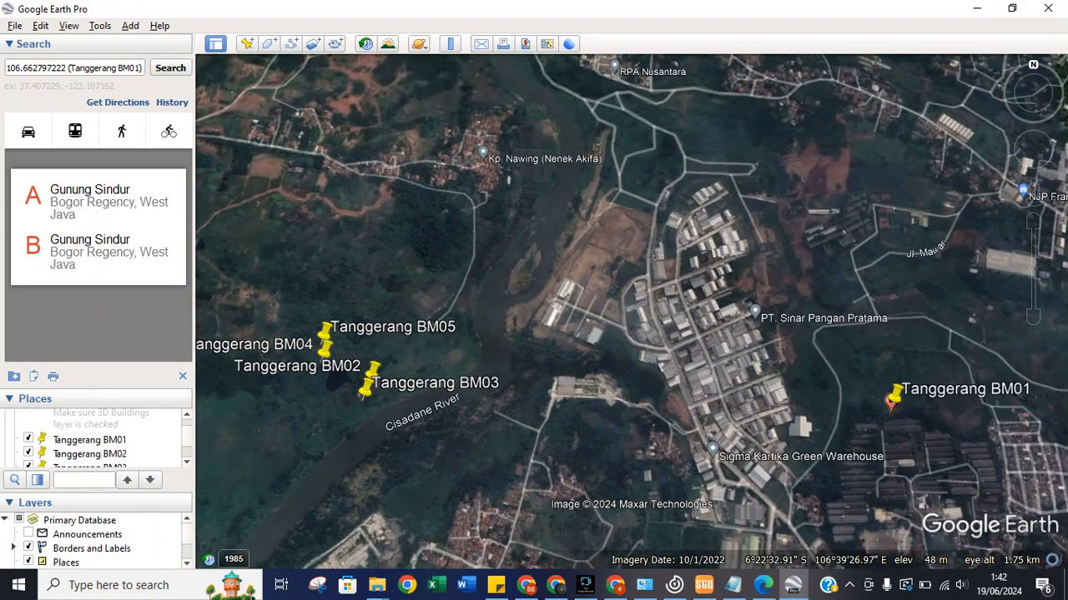
{"action": "scroll", "coordinate": [96, 438], "scroll_direction": "down", "scroll_amount": 1}
Open Tanggerang BM01's properties and correct its latitude seconds against the SGO report.
{"action": "right_click", "coordinate": [117, 433]}
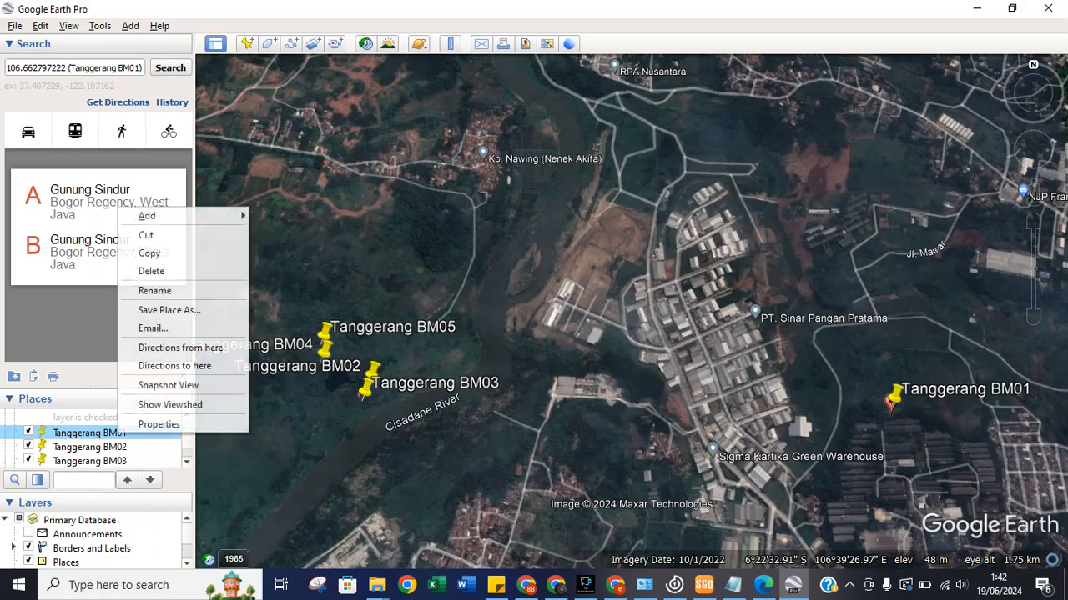
{"action": "left_click", "coordinate": [167, 424]}
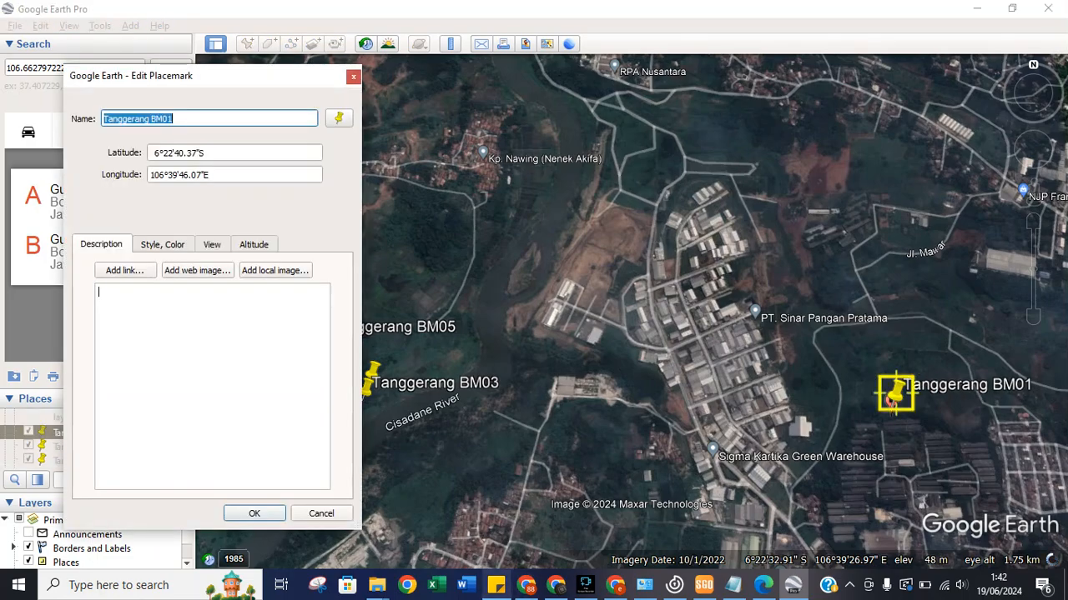
{"action": "key", "text": "alt+Tab"}
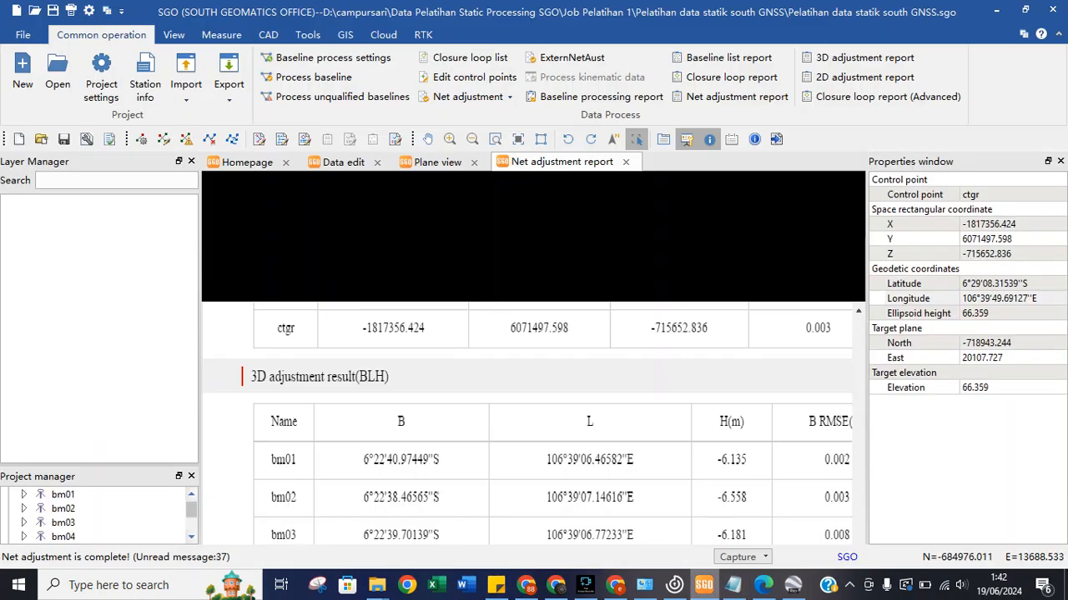
{"action": "key", "text": "alt+Tab"}
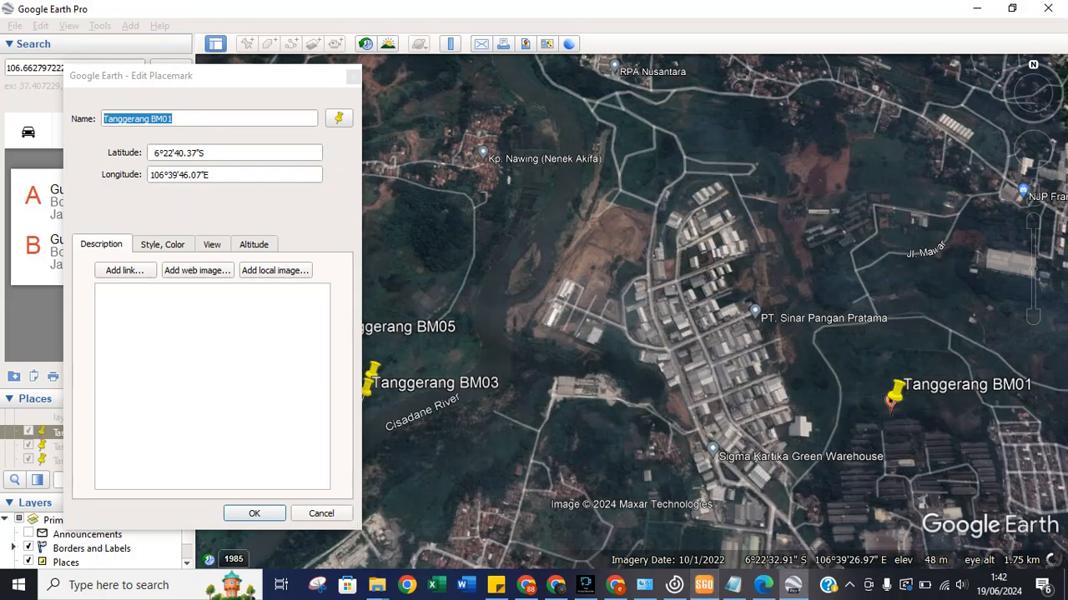
{"action": "key", "text": "alt+Tab"}
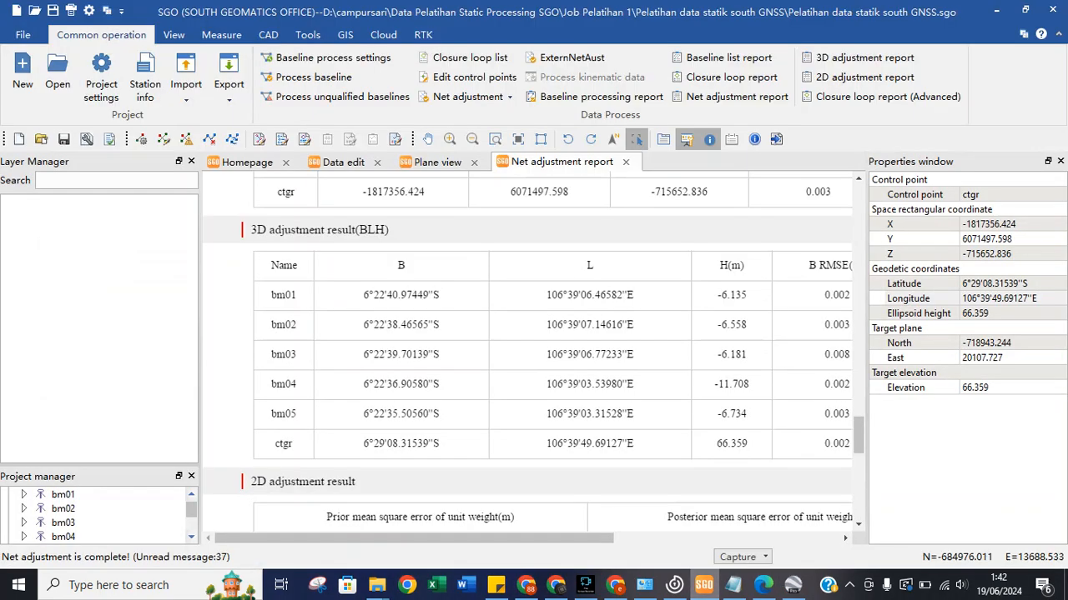
{"action": "key", "text": "alt+Tab"}
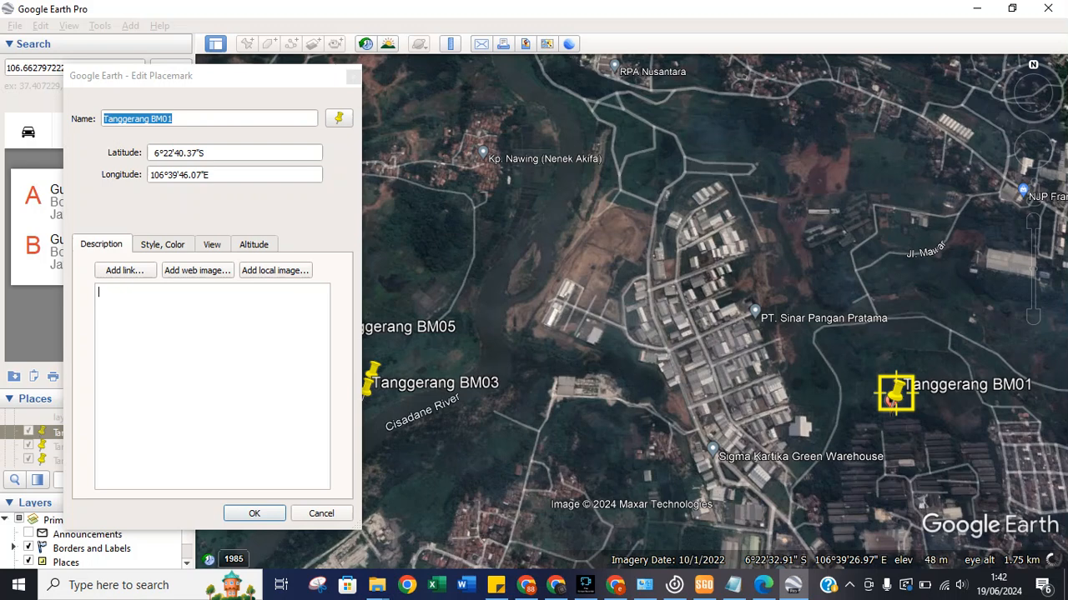
{"action": "left_click", "coordinate": [188, 153]}
{"action": "type", "text": "9"}
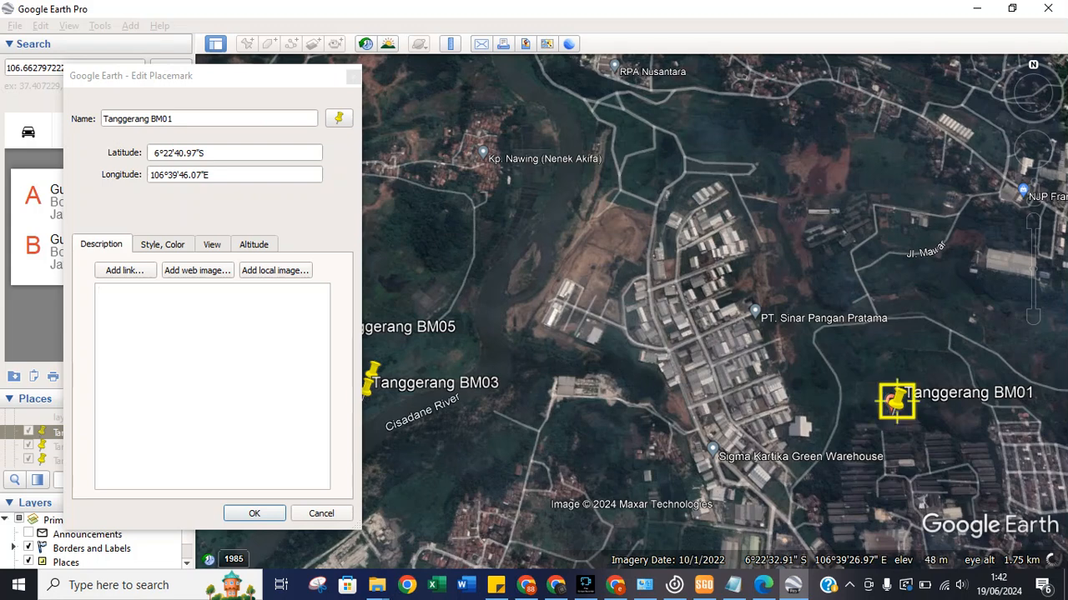
Correct the BM01 longitude to 106°39'6.47"E, save it, and zoom in on the five pins.
{"action": "left_click", "coordinate": [185, 175]}
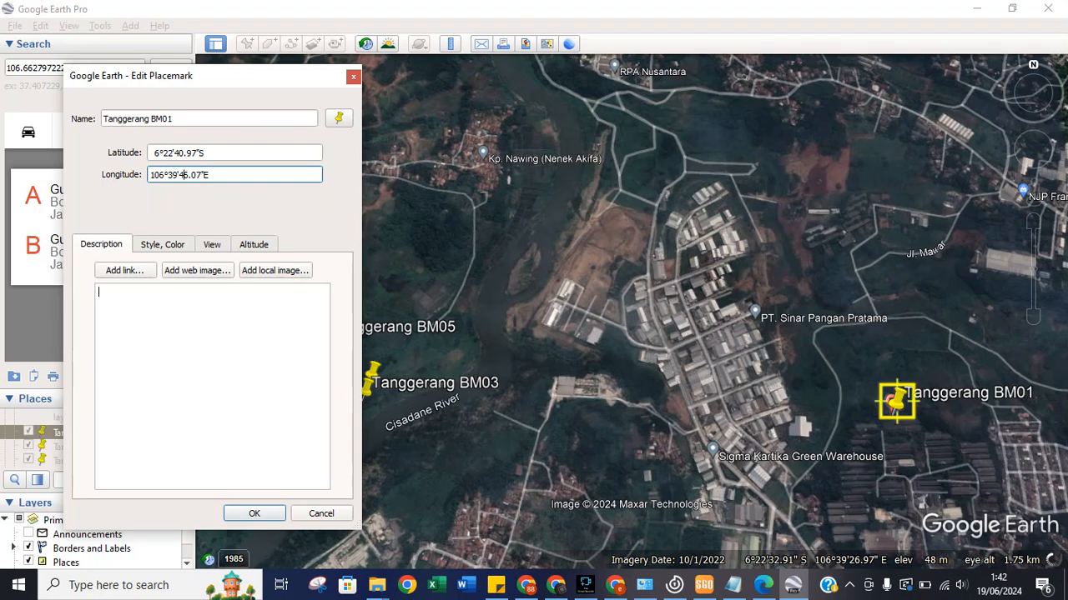
{"action": "key", "text": "BackSpace"}
{"action": "type", "text": "0"}
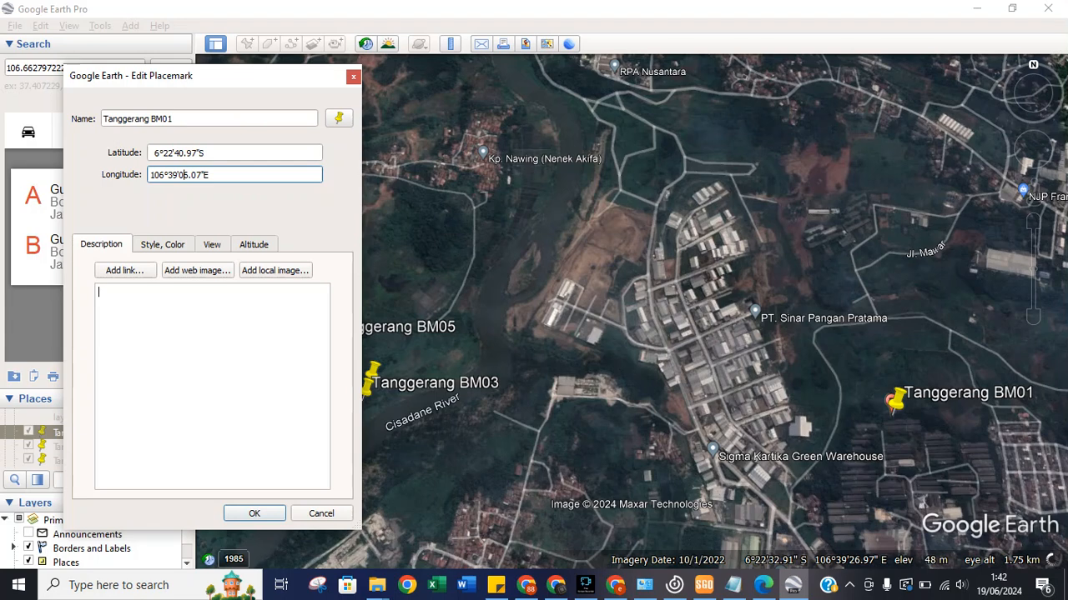
{"action": "key", "text": "shift+Left"}
{"action": "key", "text": "shift+Left"}
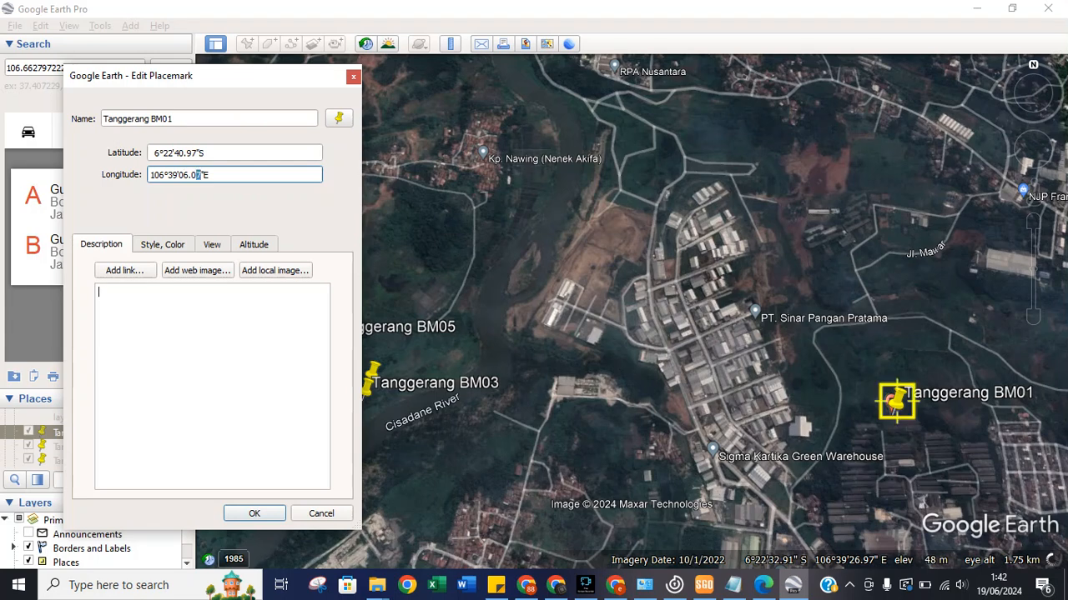
{"action": "type", "text": "46"}
{"action": "left_click", "coordinate": [704, 585]}
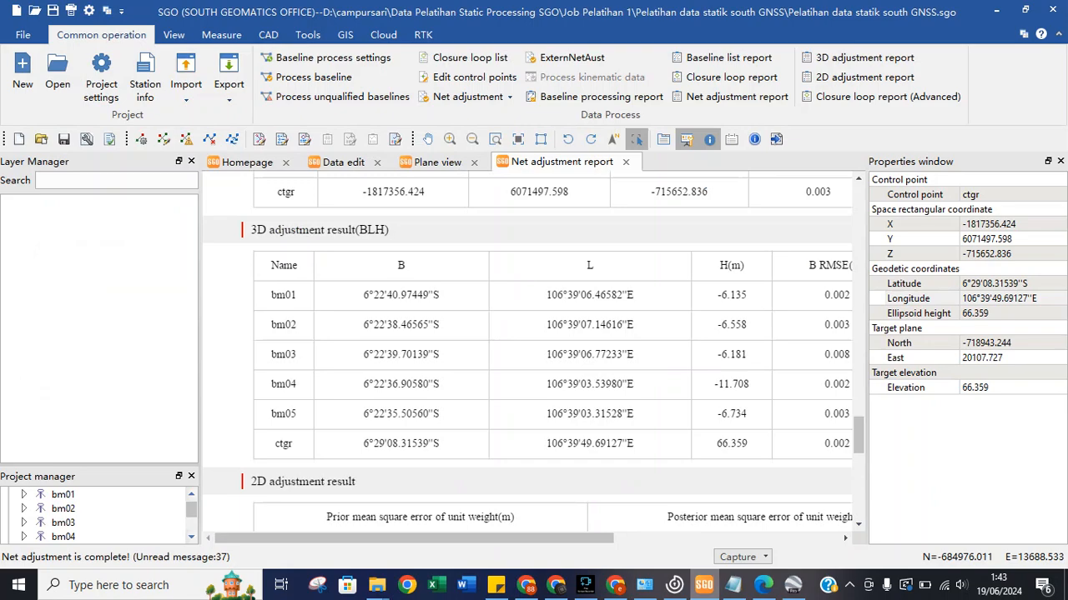
{"action": "left_click", "coordinate": [793, 586]}
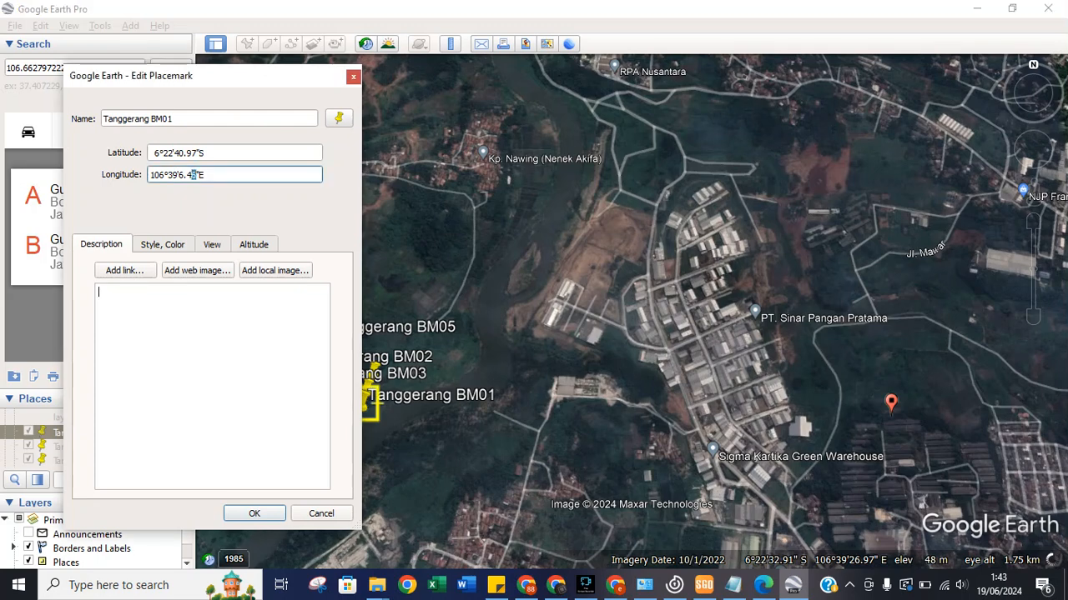
{"action": "type", "text": "7"}
{"action": "key", "text": "Return"}
{"action": "scroll", "coordinate": [309, 343], "scroll_direction": "down", "scroll_amount": 2}
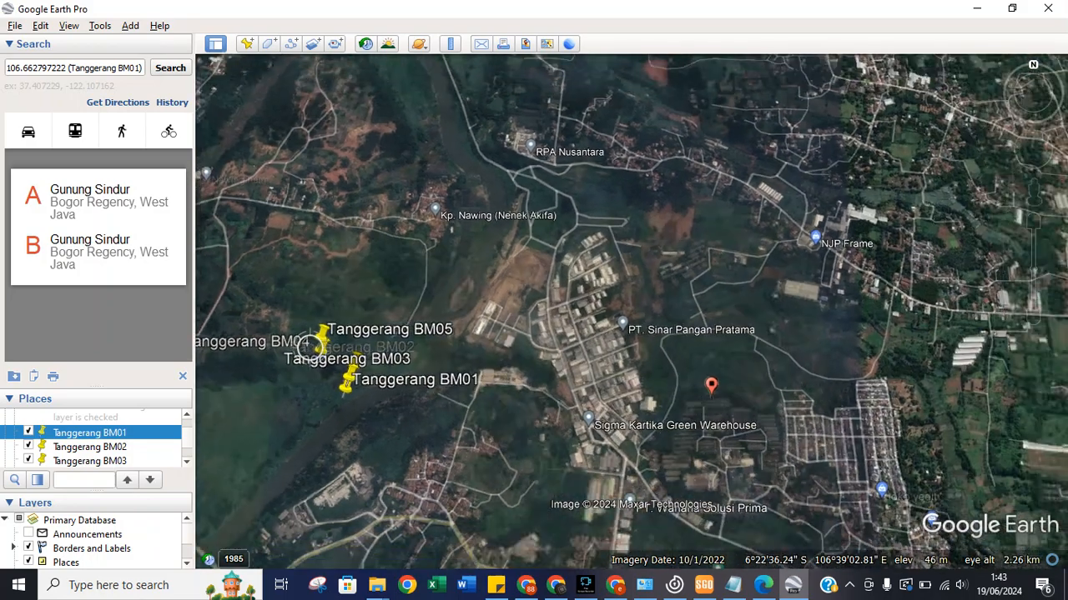
{"action": "scroll", "coordinate": [342, 400], "scroll_direction": "up", "scroll_amount": 5}
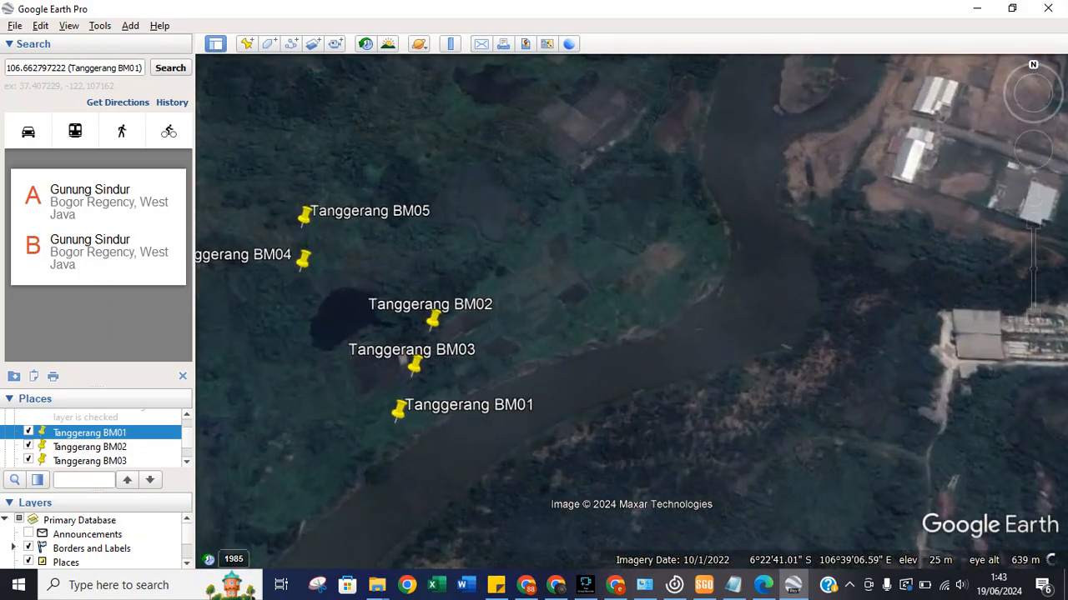
{"action": "scroll", "coordinate": [405, 422], "scroll_direction": "up", "scroll_amount": 1}
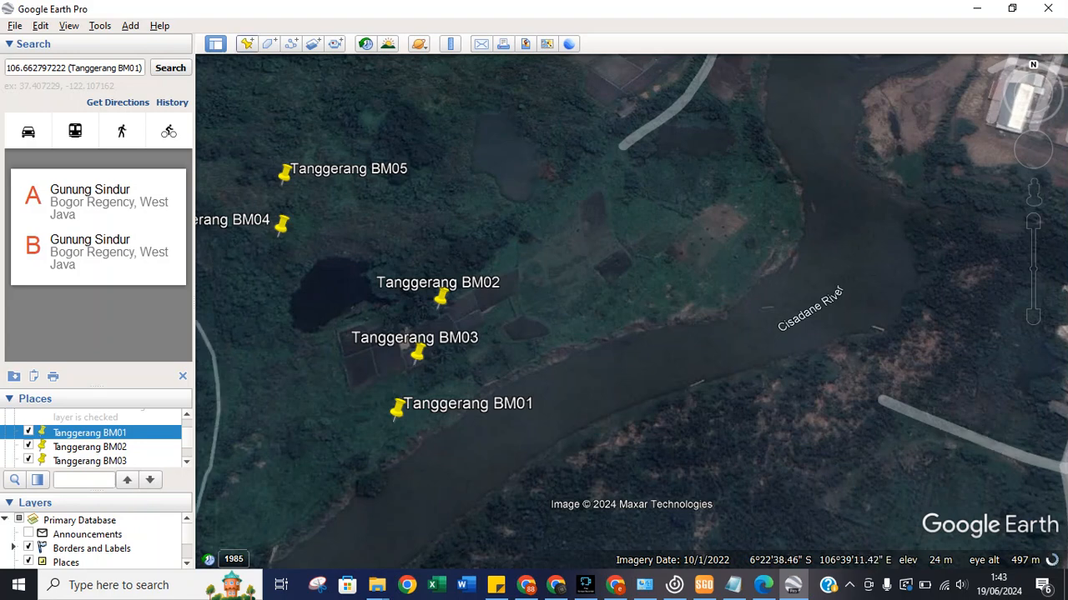
Add a placemark named CORS BIG CTGR with latitude 6°29'8.32"S from the SGO ctgr coordinates.
{"action": "left_click", "coordinate": [247, 44]}
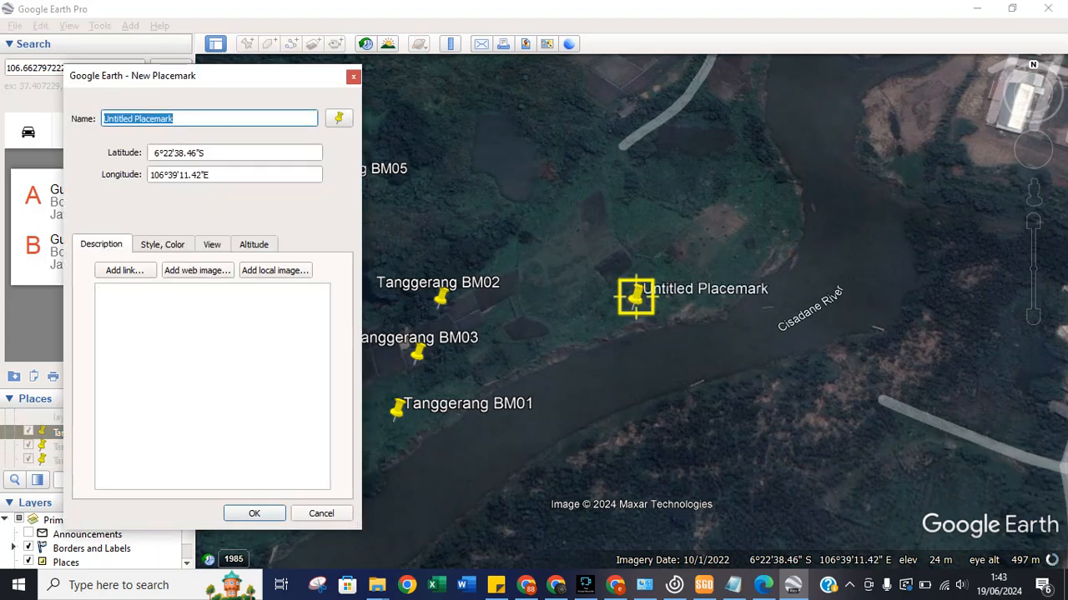
{"action": "type", "text": "CORS"}
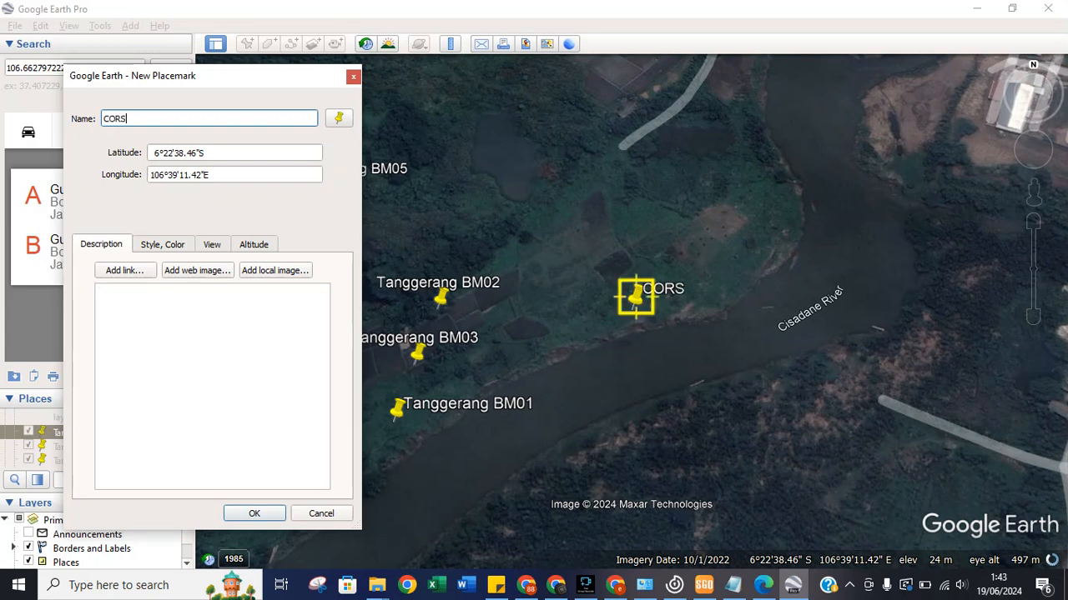
{"action": "type", "text": " BIG CTGR"}
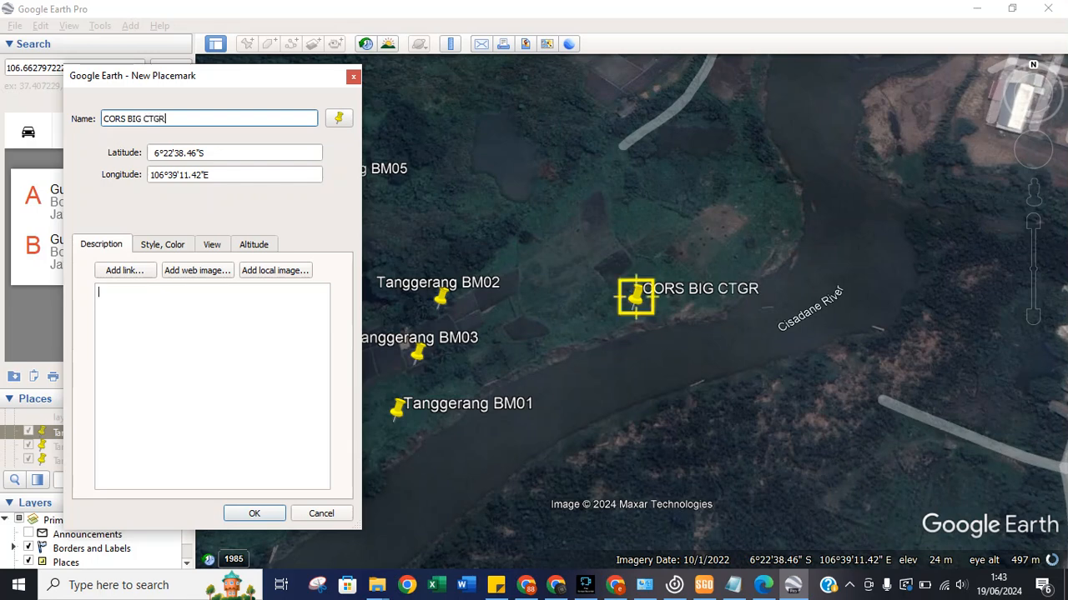
{"action": "left_click", "coordinate": [704, 586]}
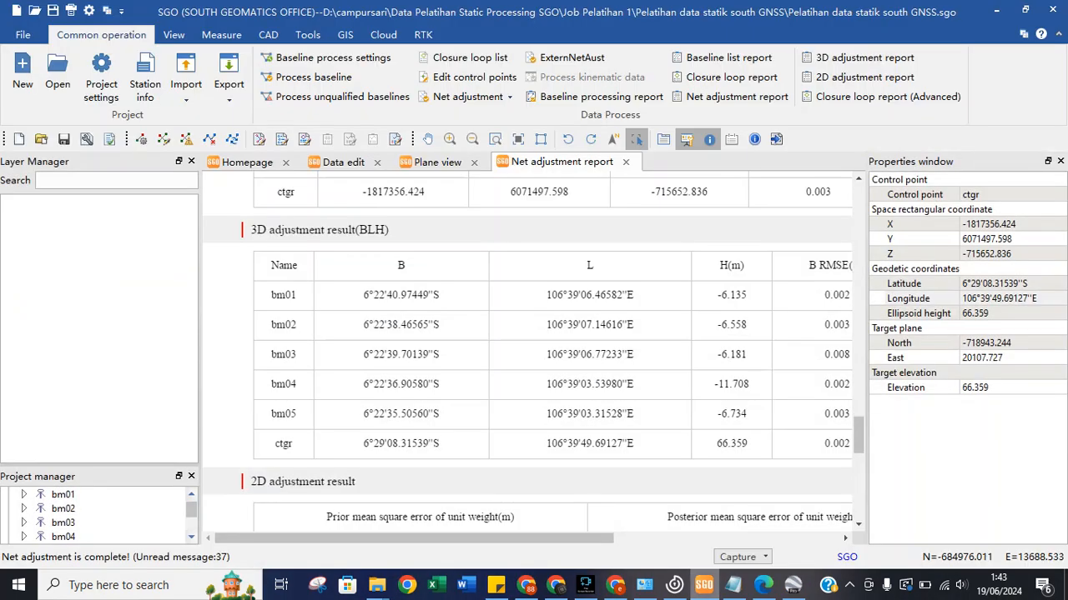
{"action": "left_click", "coordinate": [704, 585]}
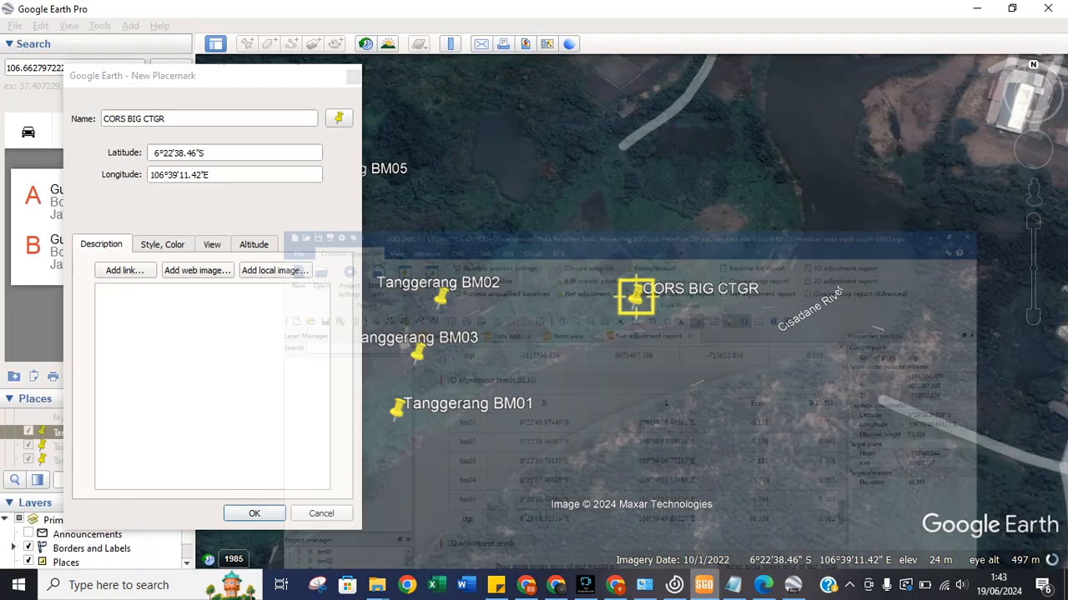
{"action": "left_click", "coordinate": [166, 153]}
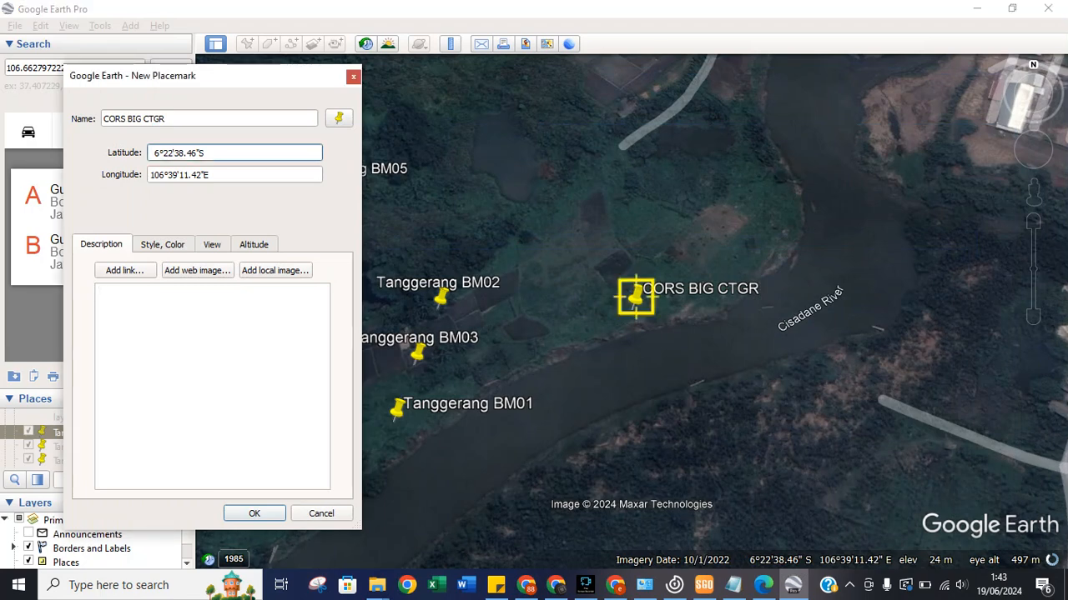
{"action": "key", "text": "BackSpace"}
{"action": "type", "text": "9"}
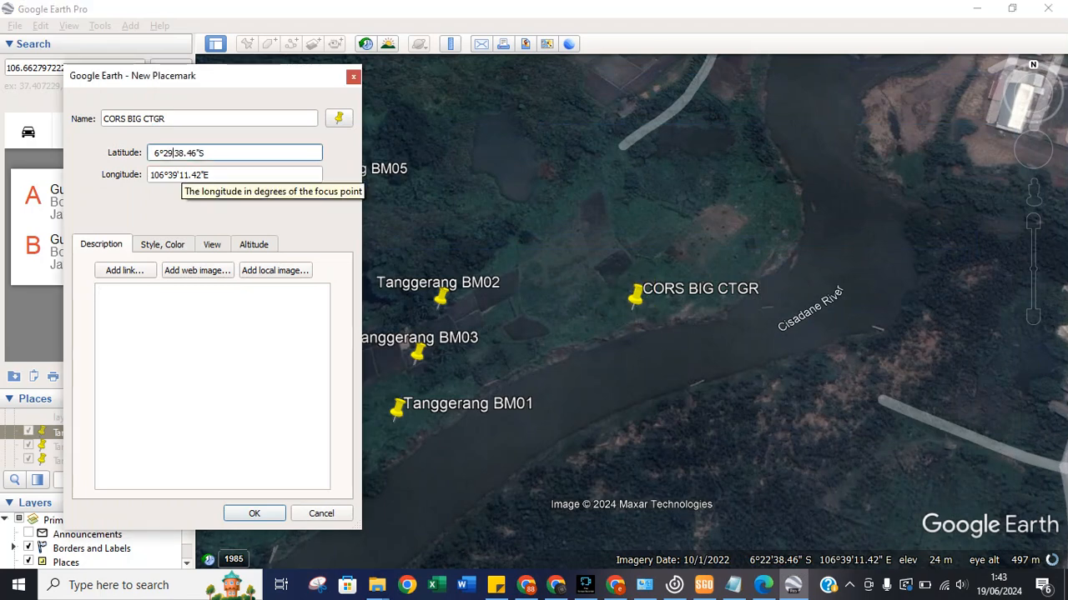
{"action": "left_click_drag", "start_coordinate": [184, 154], "coordinate": [174, 154]}
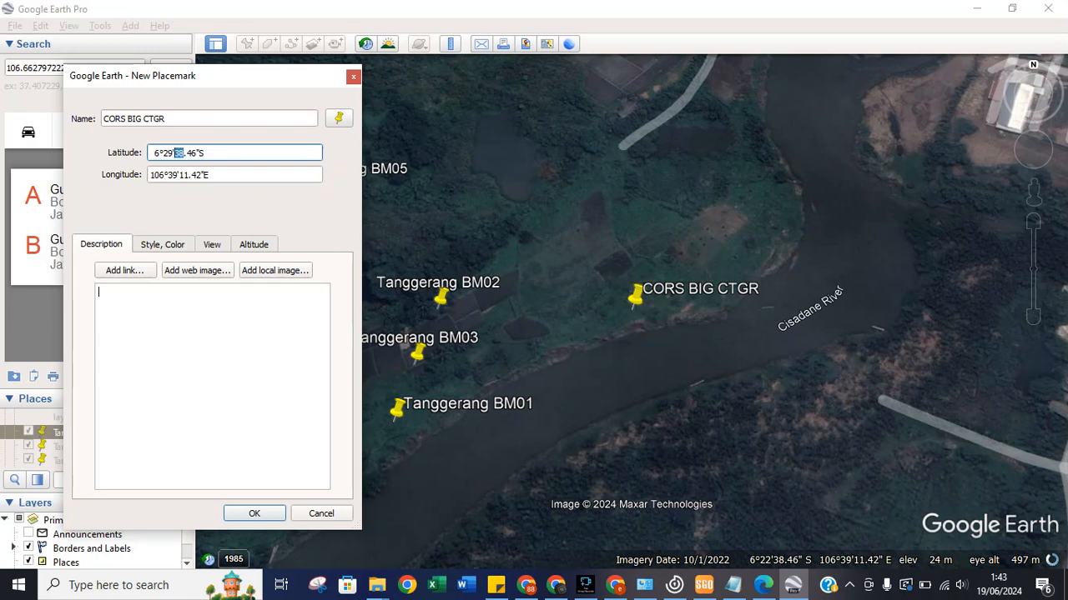
{"action": "type", "text": "08"}
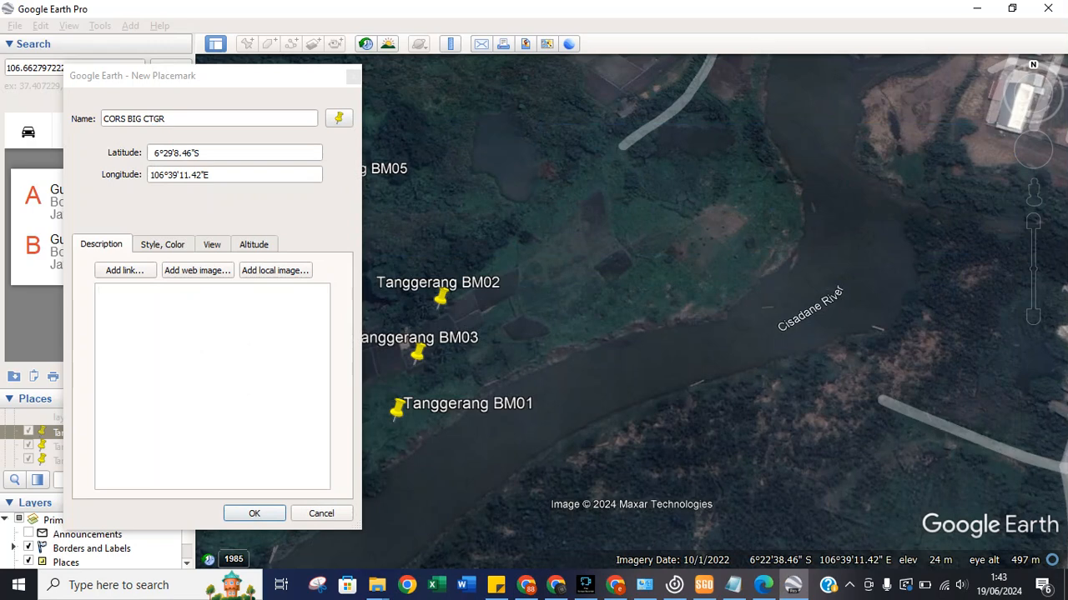
{"action": "left_click_drag", "start_coordinate": [192, 153], "coordinate": [182, 154]}
{"action": "type", "text": "32"}
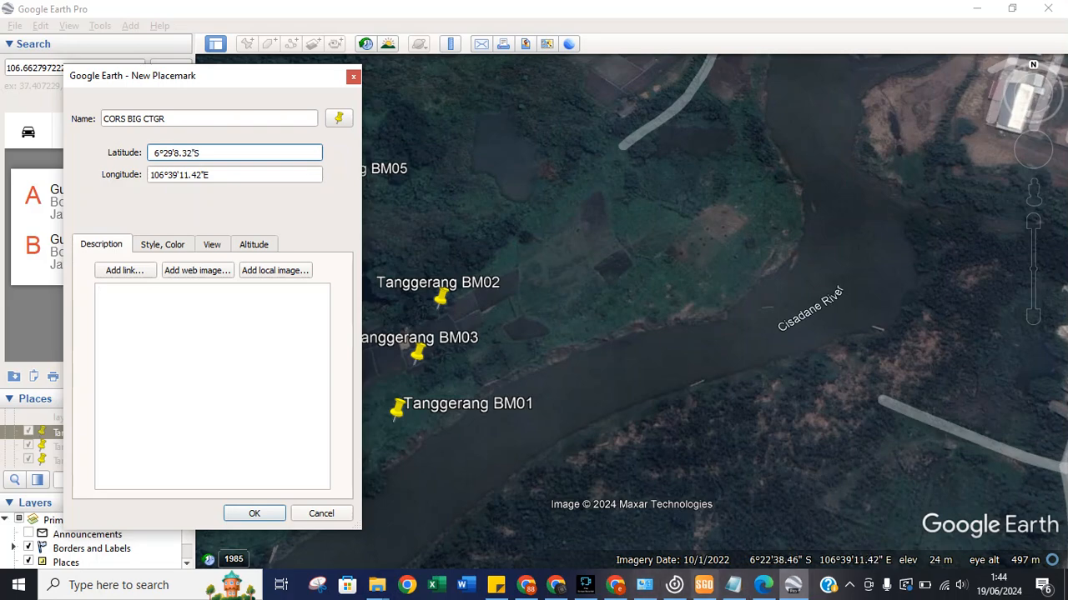
Set the placemark's longitude to 106°39'49.70"E, verify against the report, and save it.
{"action": "left_click", "coordinate": [703, 585]}
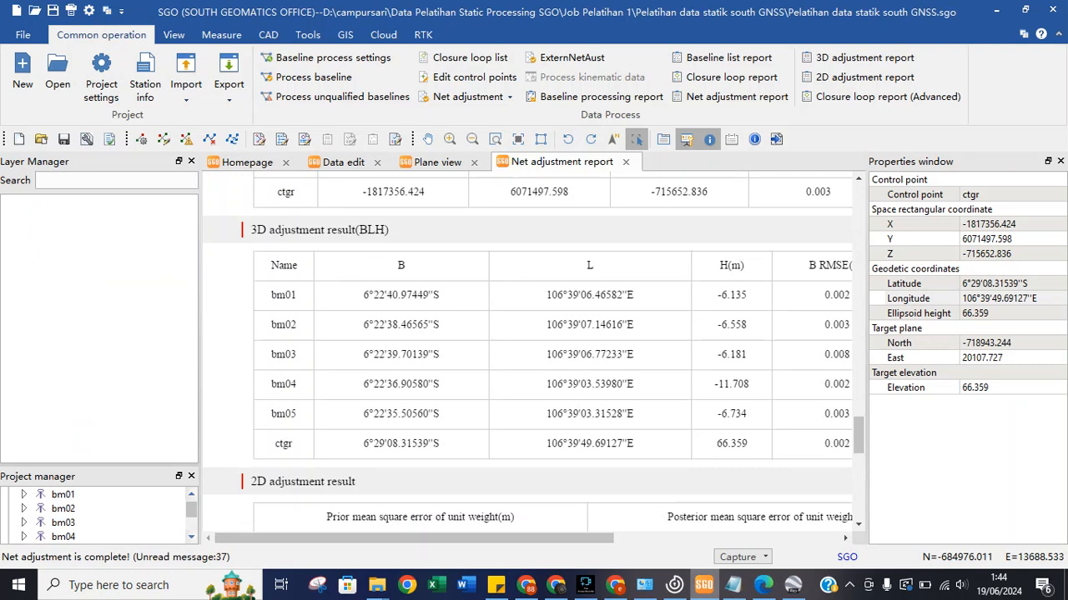
{"action": "left_click", "coordinate": [793, 585]}
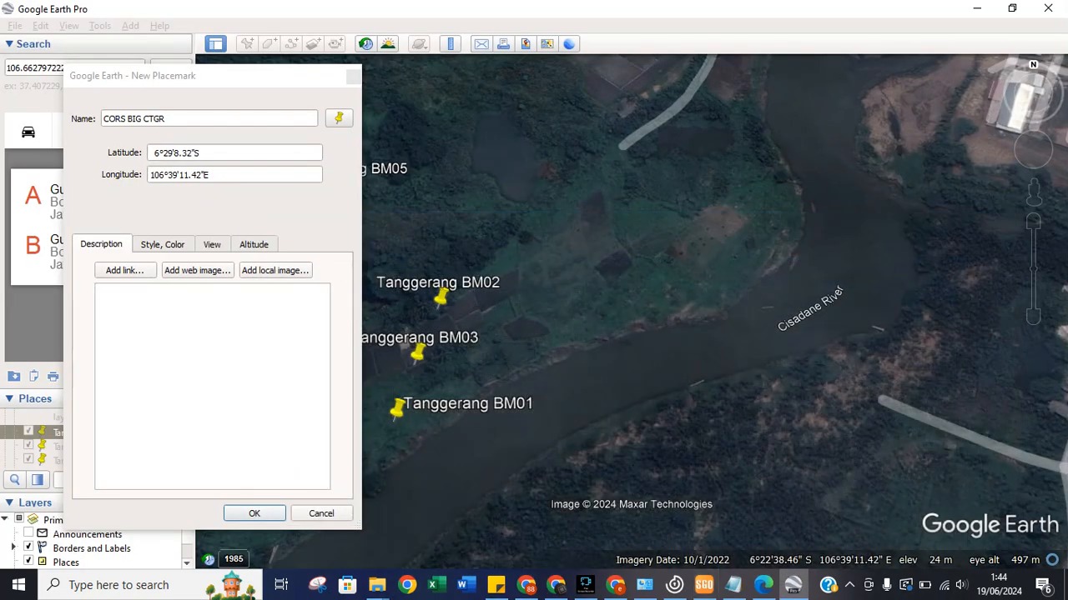
{"action": "left_click", "coordinate": [181, 174]}
{"action": "double_click", "coordinate": [181, 174]}
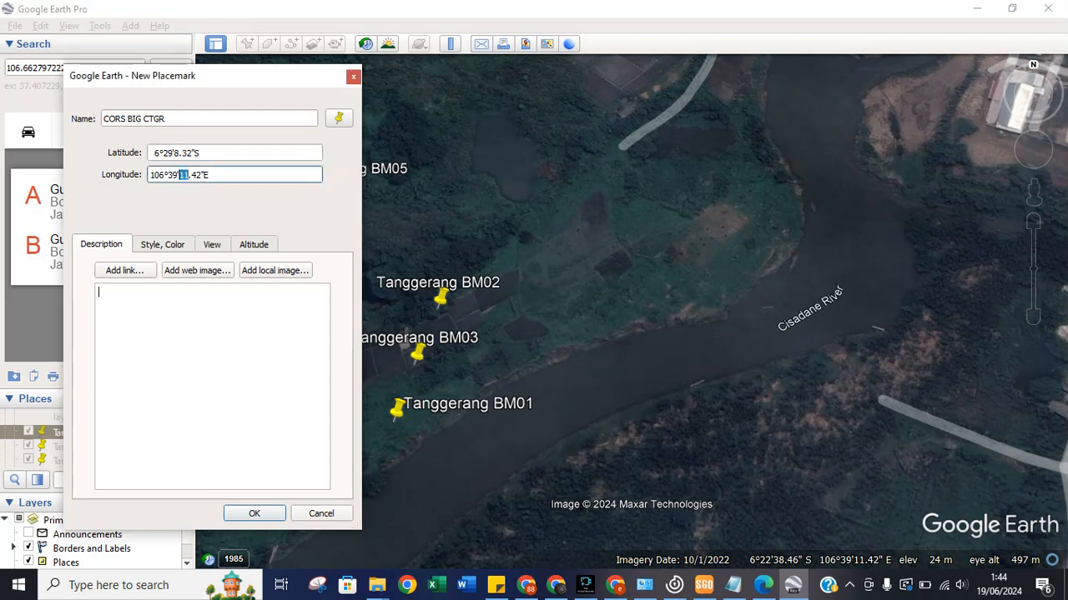
{"action": "type", "text": "49"}
{"action": "left_click_drag", "start_coordinate": [202, 175], "coordinate": [191, 176]}
{"action": "type", "text": "70"}
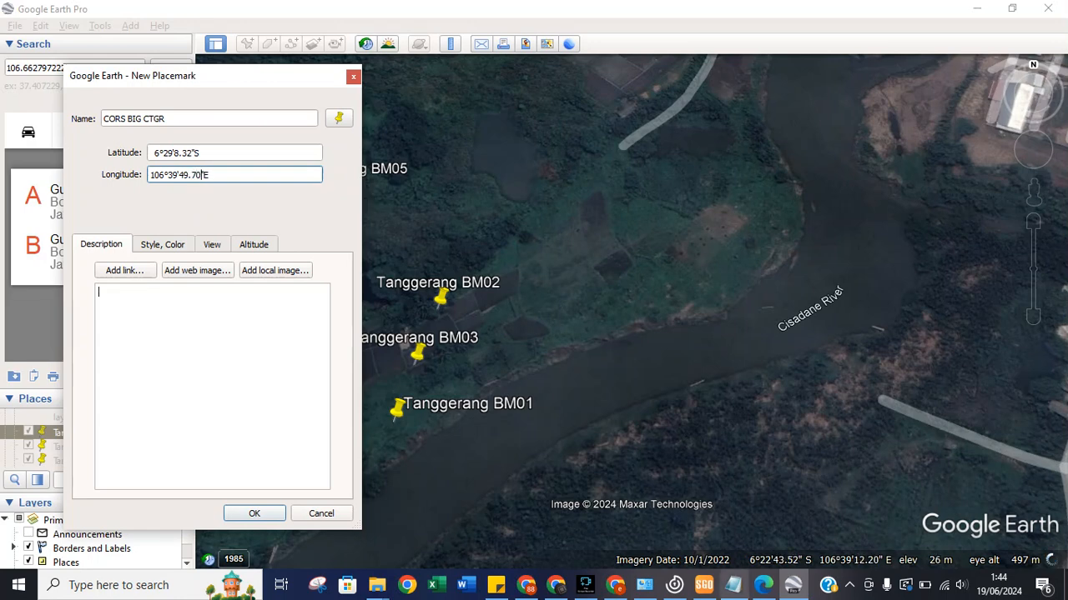
{"action": "key", "text": "Tab"}
{"action": "key", "text": "alt+Tab"}
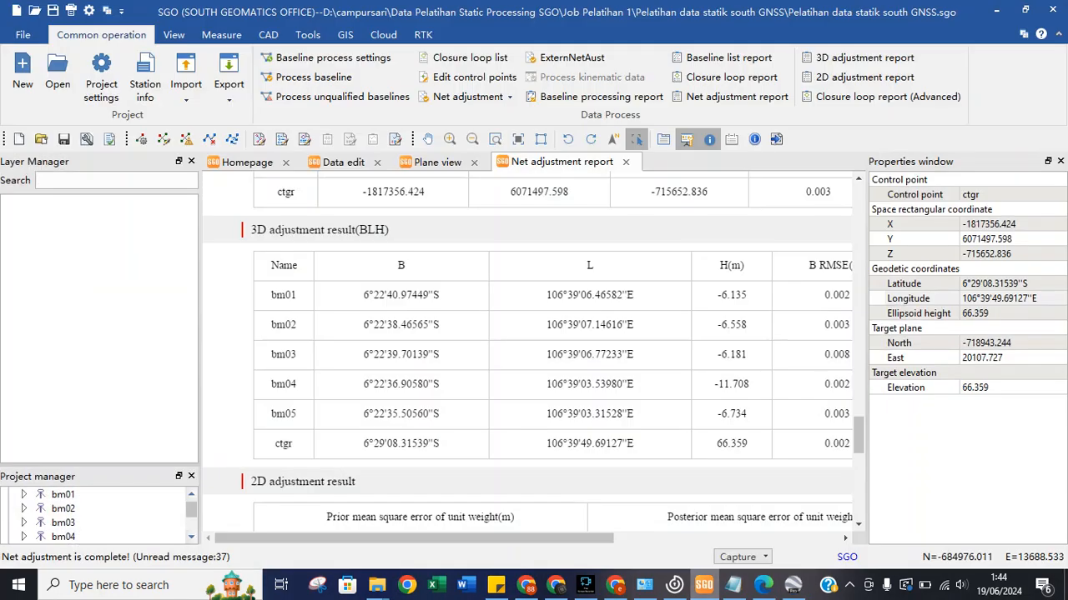
{"action": "key", "text": "alt+Tab"}
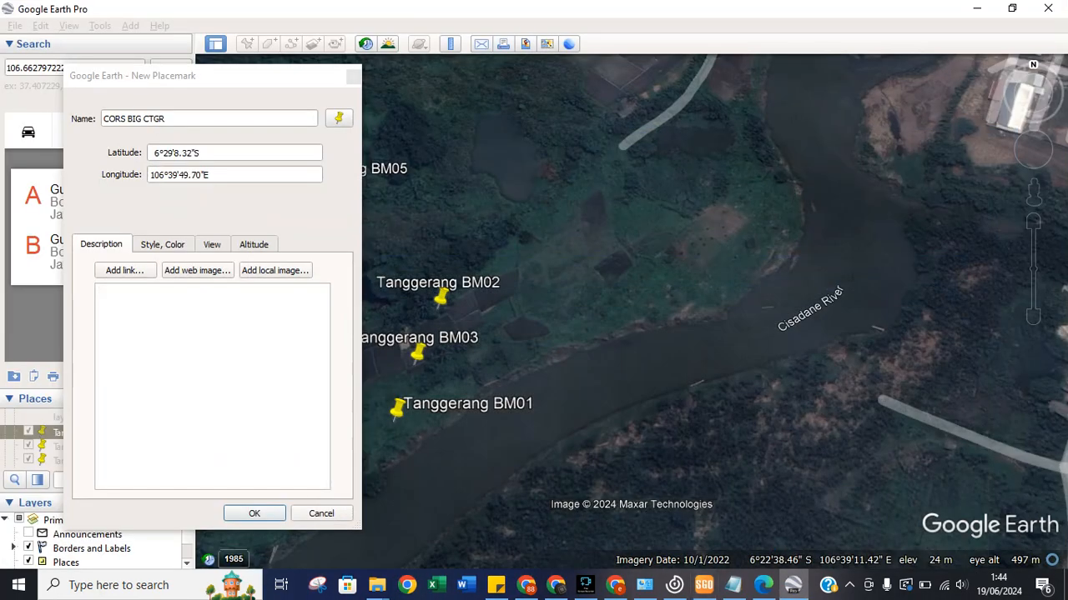
{"action": "key", "text": "Return"}
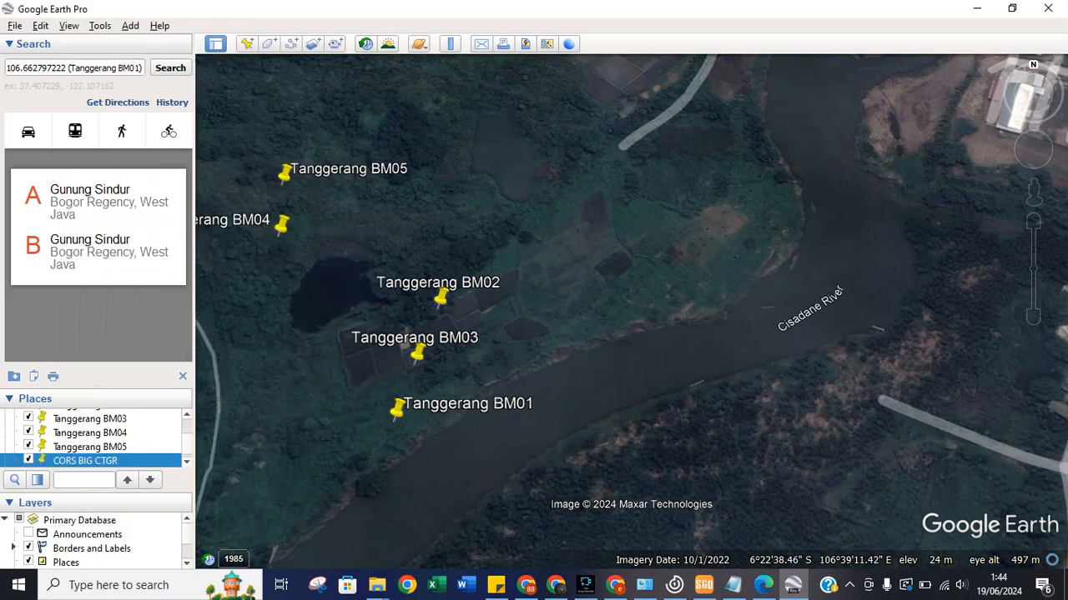
{"action": "right_click", "coordinate": [102, 460]}
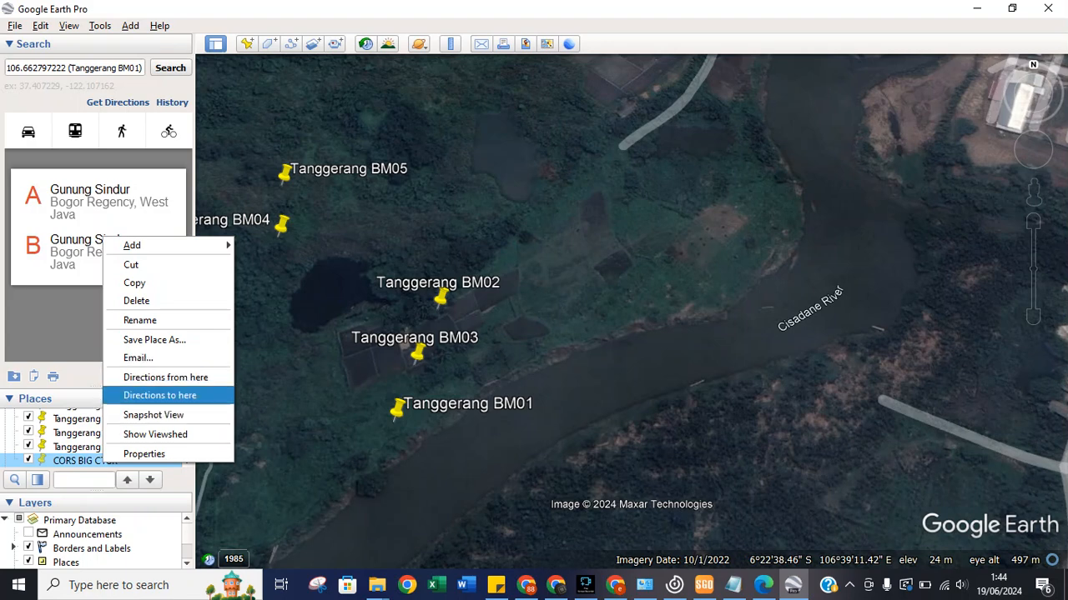
Pan and zoom the map down to about 381 m, centred on the CORS BIG CTGR pin.
{"action": "left_click", "coordinate": [159, 395]}
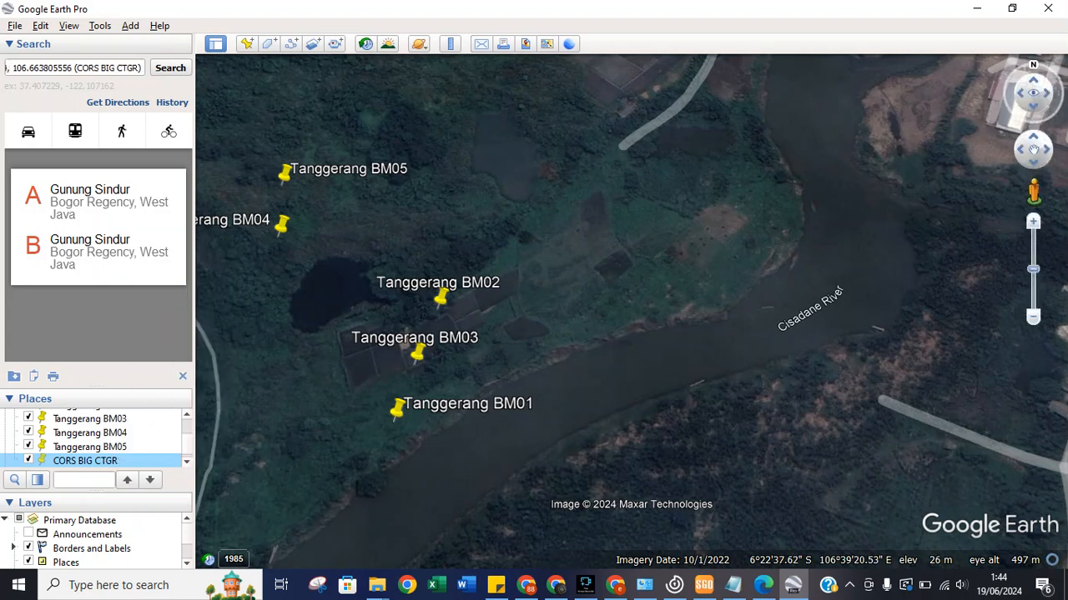
{"action": "left_click_drag", "start_coordinate": [1033, 269], "coordinate": [1033, 306]}
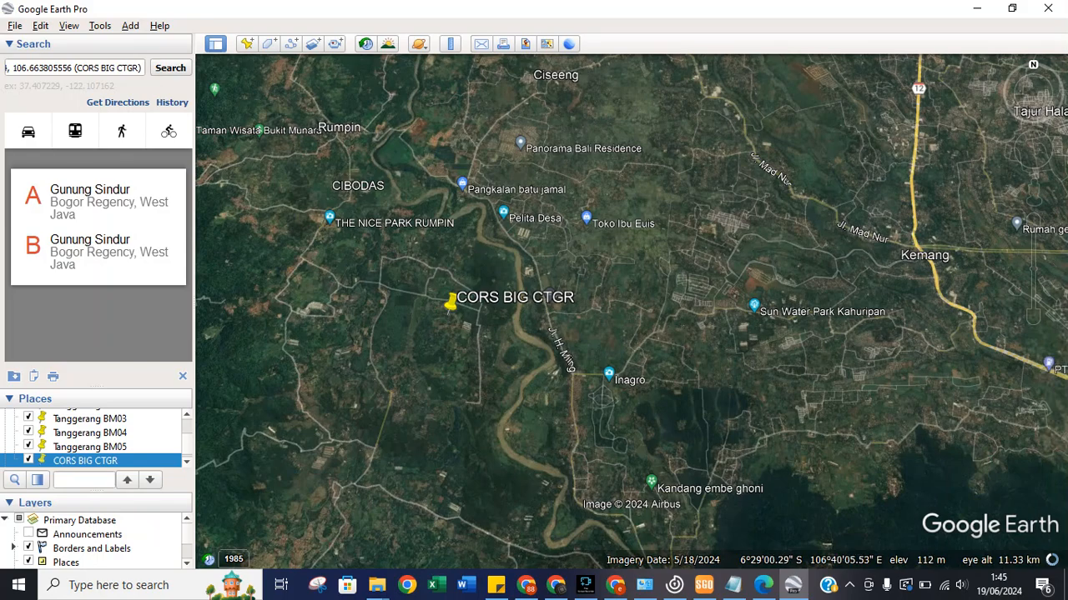
{"action": "scroll", "coordinate": [631, 305], "scroll_direction": "up", "scroll_amount": 3}
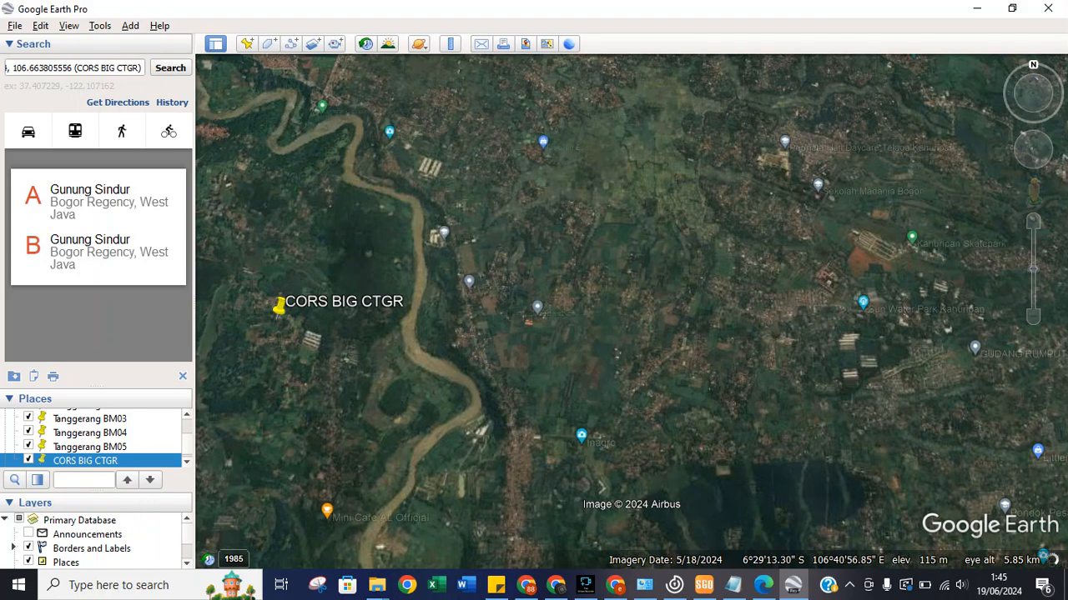
{"action": "left_click_drag", "start_coordinate": [542, 321], "coordinate": [769, 330]}
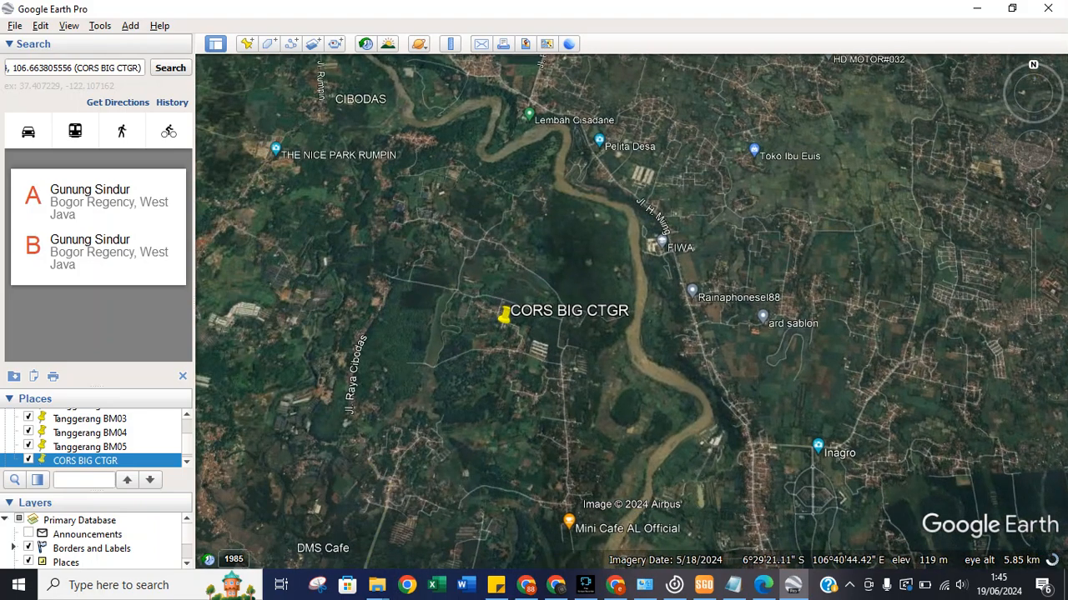
{"action": "scroll", "coordinate": [632, 305], "scroll_direction": "up", "scroll_amount": 2}
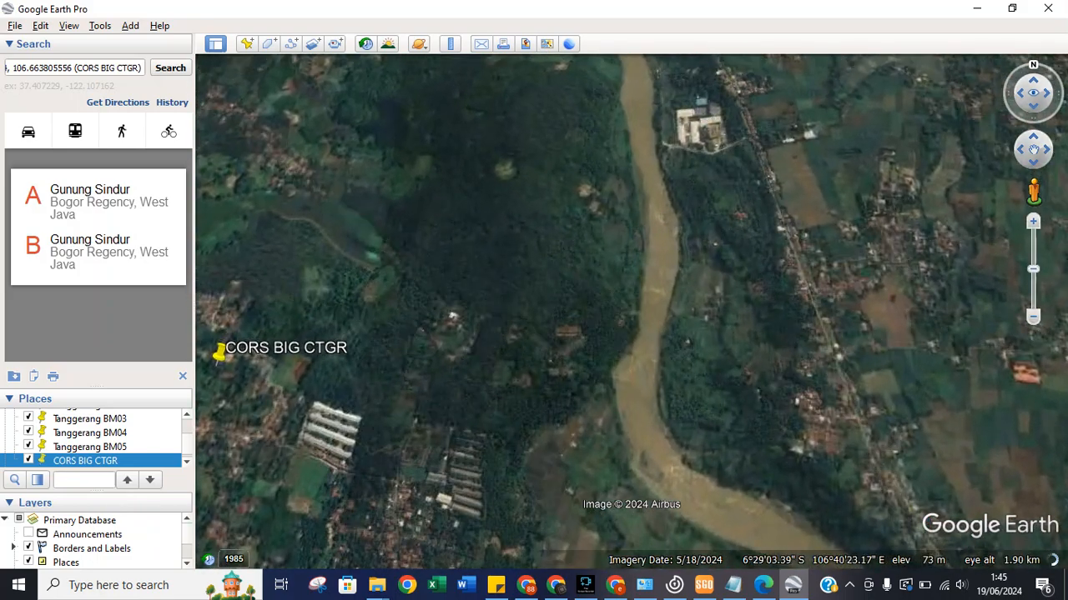
{"action": "left_click_drag", "start_coordinate": [372, 417], "coordinate": [601, 457]}
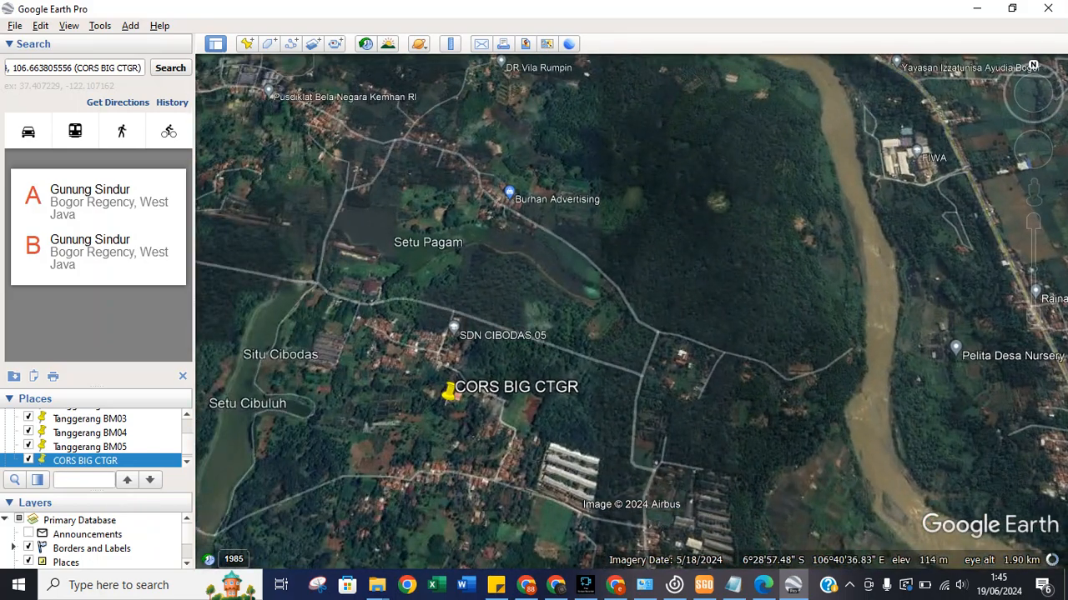
{"action": "scroll", "coordinate": [631, 303], "scroll_direction": "up", "scroll_amount": 2}
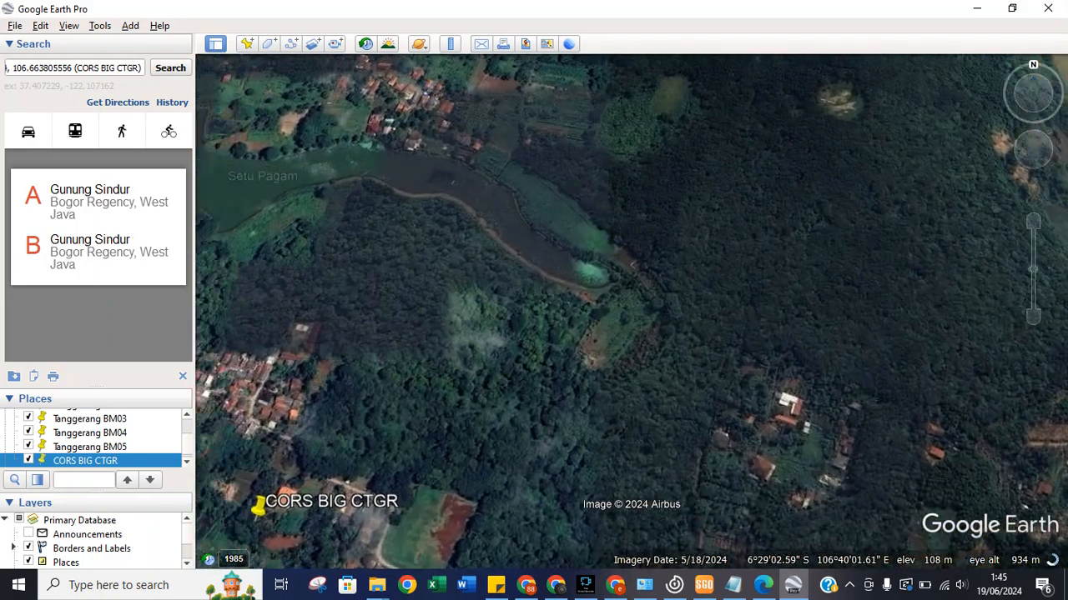
{"action": "left_click_drag", "start_coordinate": [589, 457], "coordinate": [773, 432]}
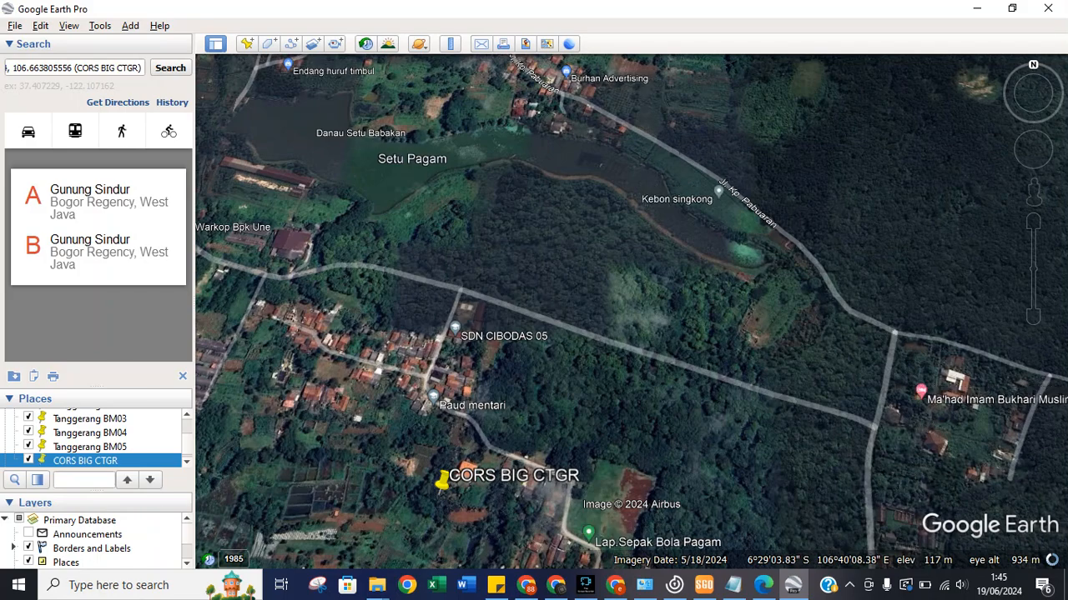
{"action": "left_click_drag", "start_coordinate": [1032, 269], "coordinate": [1033, 233]}
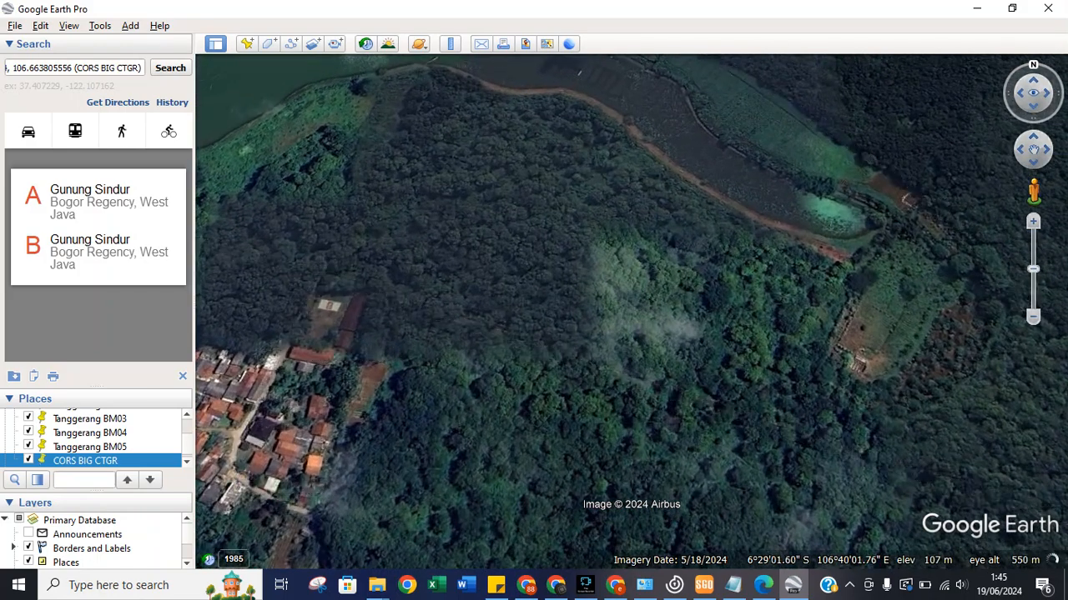
{"action": "left_click_drag", "start_coordinate": [458, 514], "coordinate": [668, 397]}
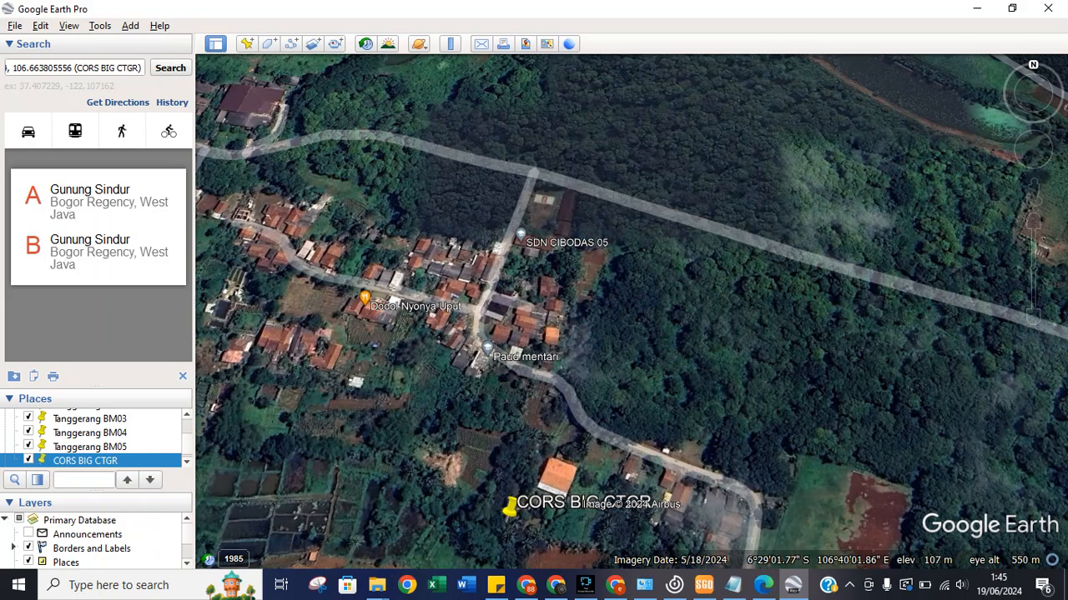
{"action": "scroll", "coordinate": [631, 303], "scroll_direction": "up", "scroll_amount": 3}
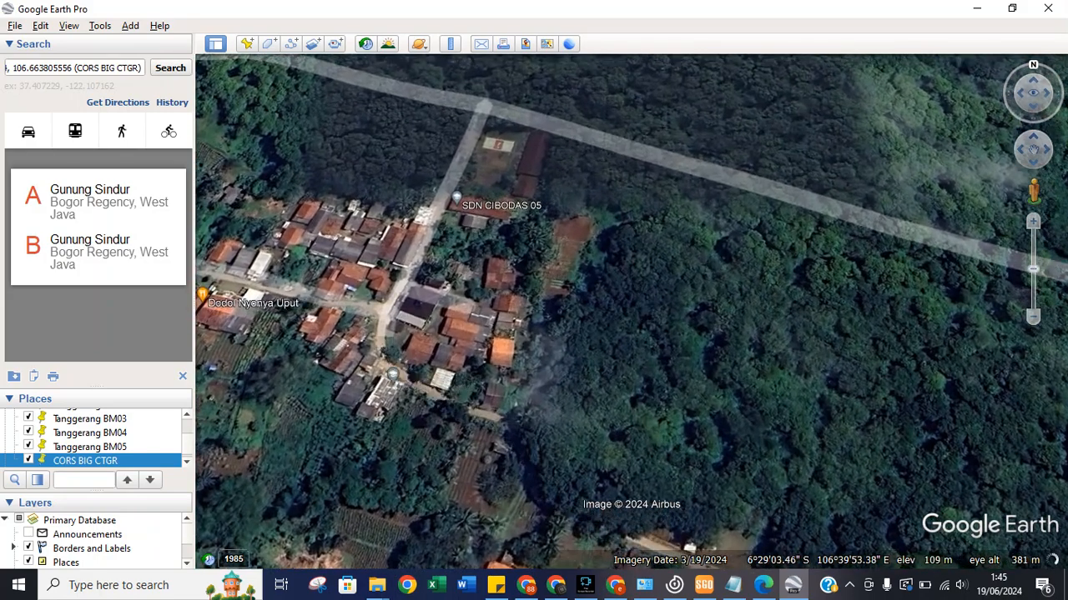
{"action": "left_click_drag", "start_coordinate": [764, 379], "coordinate": [899, 123]}
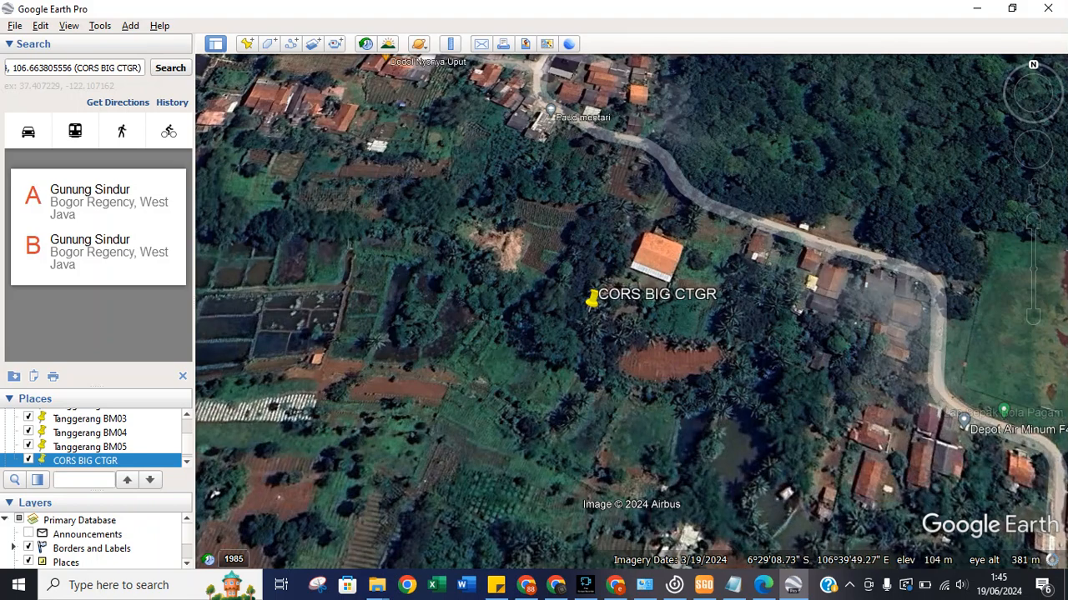
Open CORS BIG CTGR's properties and correct a latitude digit against the SGO report.
{"action": "right_click", "coordinate": [91, 462]}
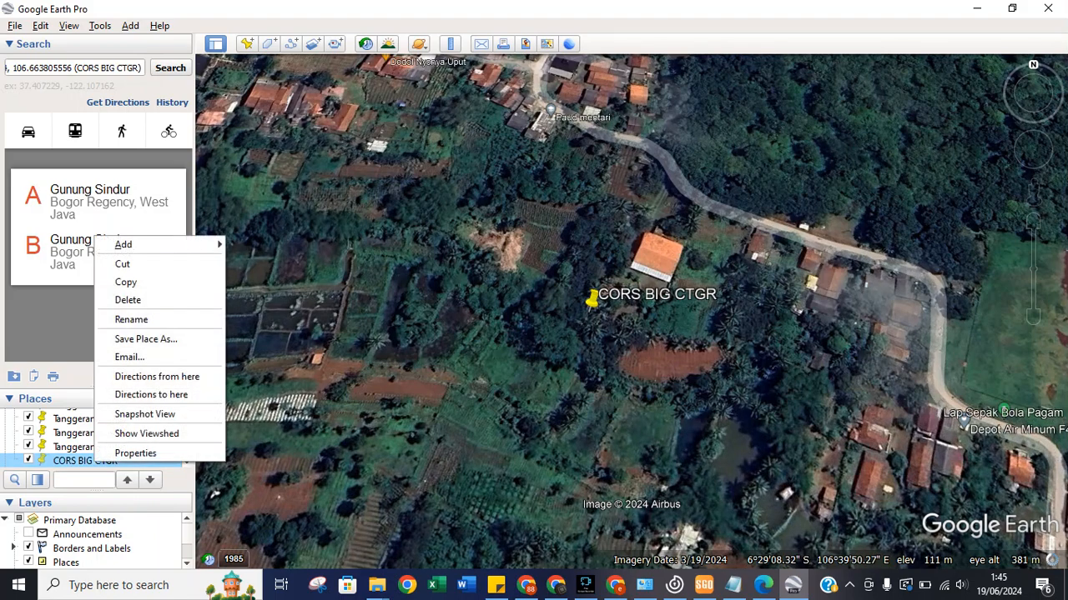
{"action": "left_click", "coordinate": [117, 450]}
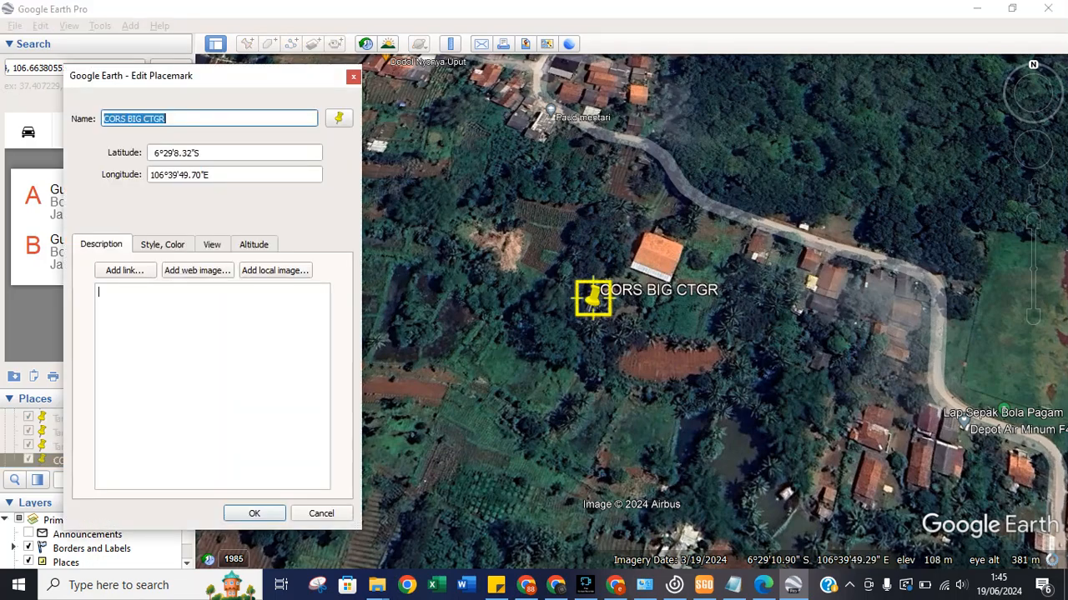
{"action": "left_click", "coordinate": [704, 585]}
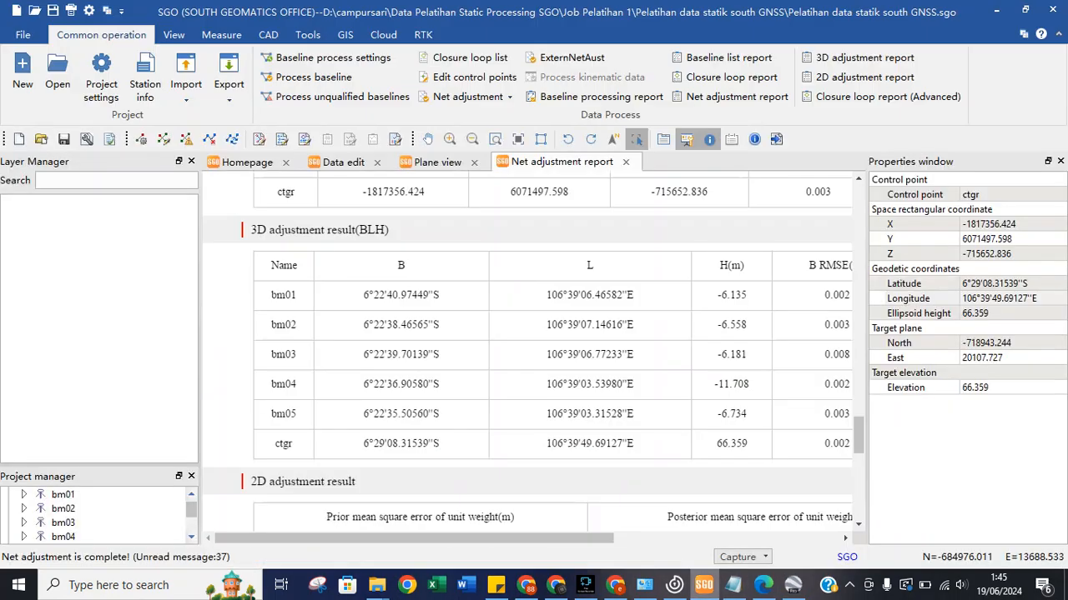
{"action": "left_click", "coordinate": [704, 585]}
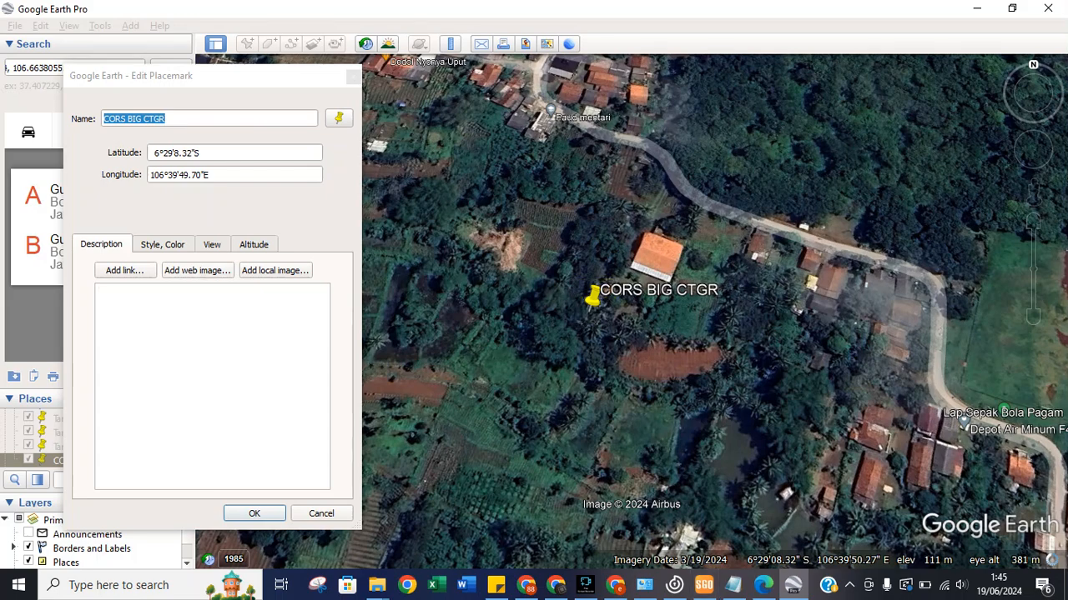
{"action": "left_click", "coordinate": [175, 154]}
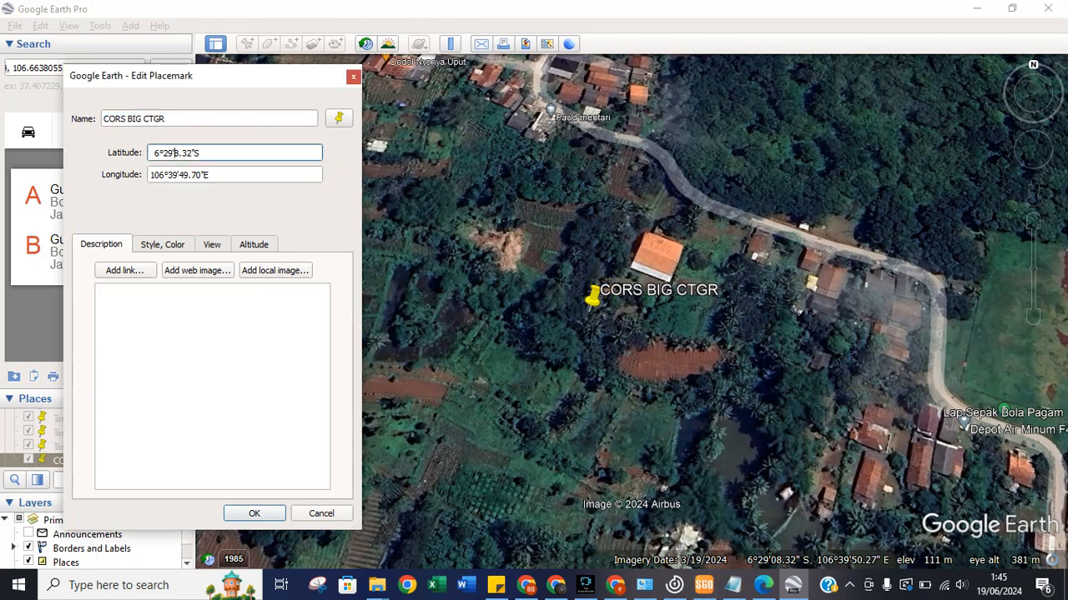
{"action": "type", "text": "0"}
Recheck both coordinates against the SGO ctgr values, accept the edits and fly back out.
{"action": "left_click", "coordinate": [704, 585]}
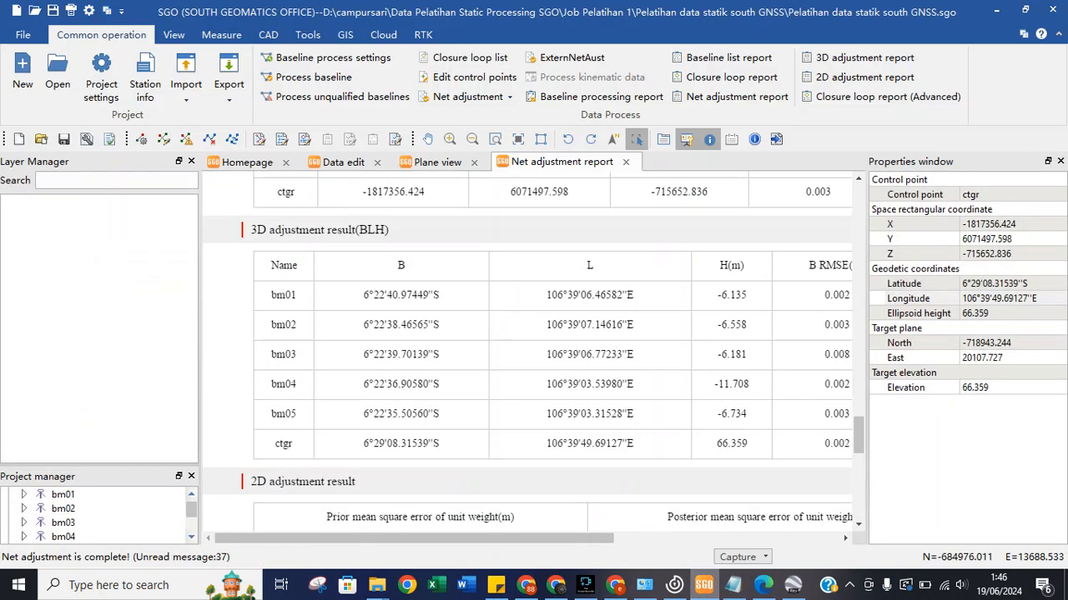
{"action": "left_click", "coordinate": [704, 585]}
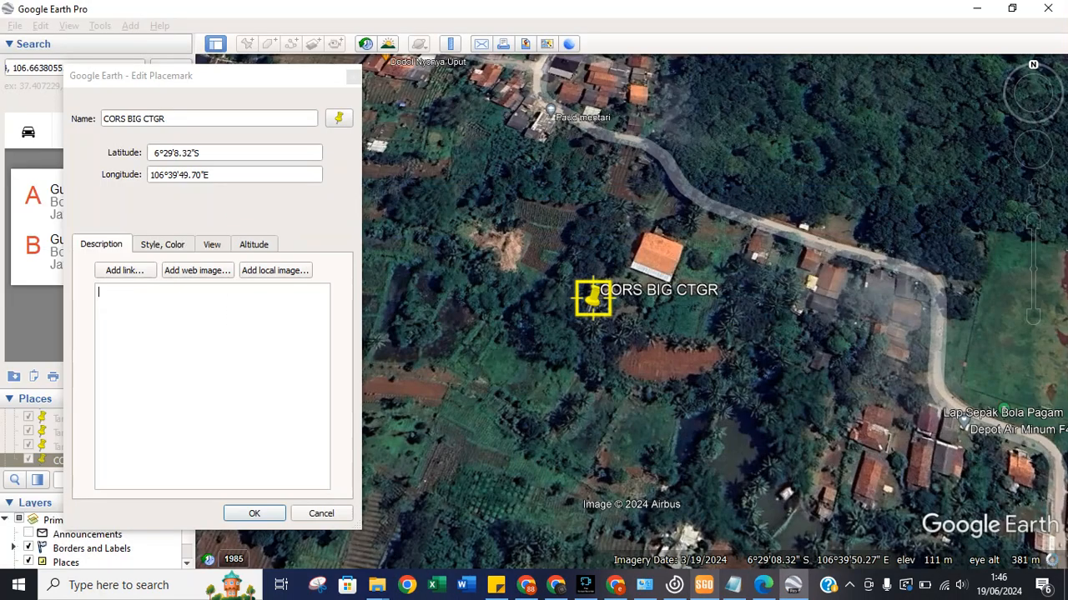
{"action": "left_click", "coordinate": [704, 585]}
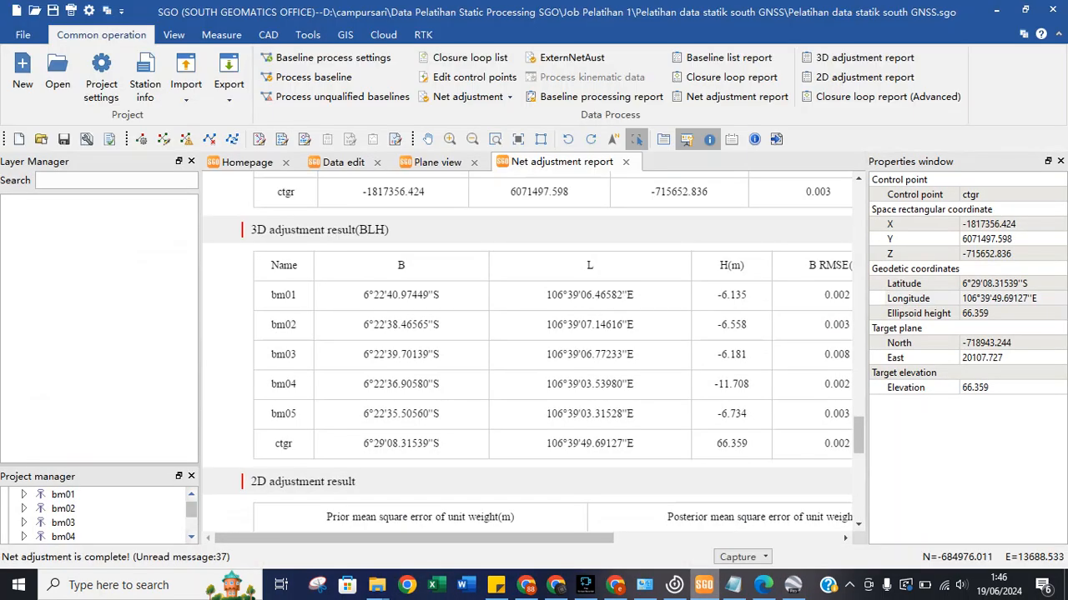
{"action": "left_click", "coordinate": [704, 585]}
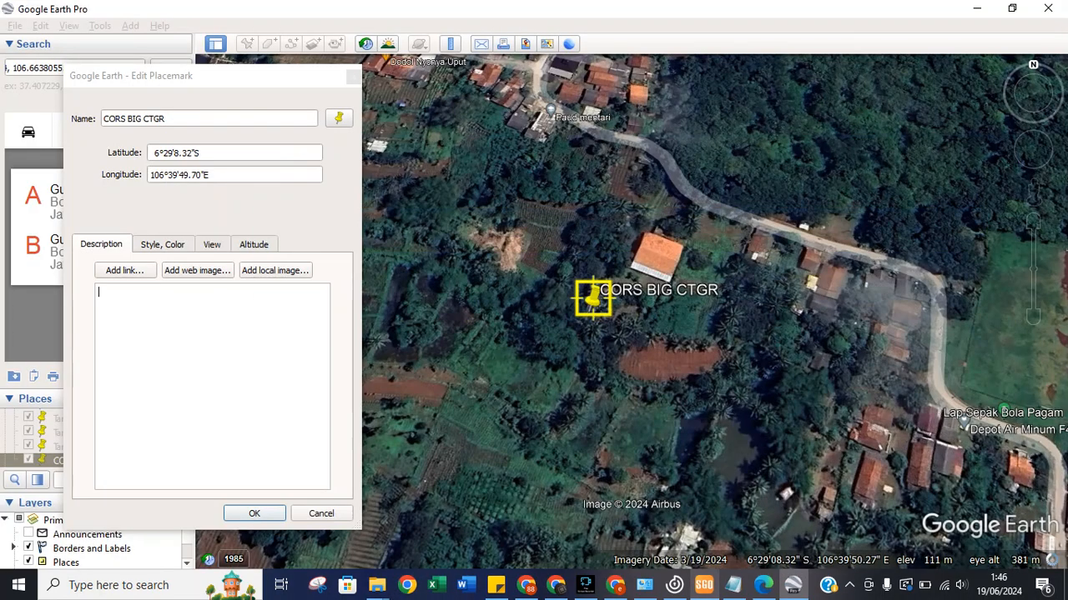
{"action": "left_click", "coordinate": [703, 585]}
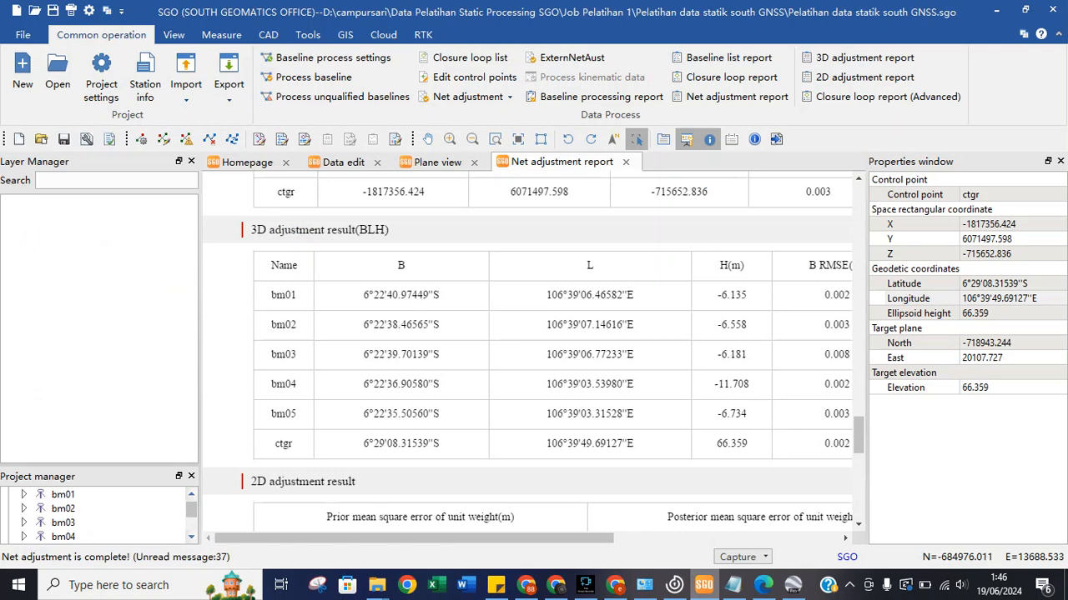
{"action": "left_click", "coordinate": [704, 585]}
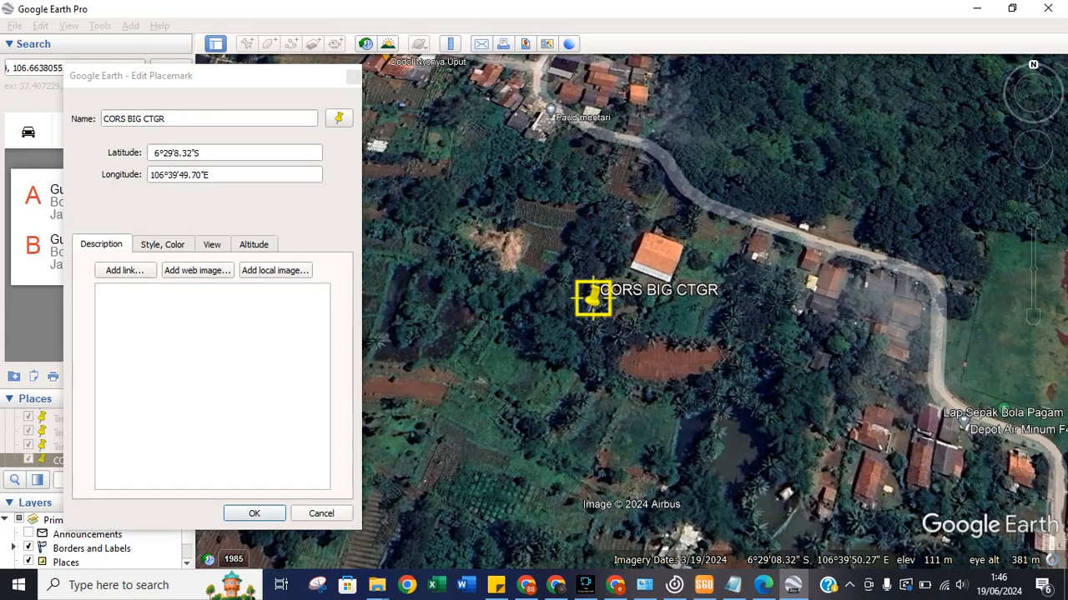
{"action": "left_click", "coordinate": [181, 153]}
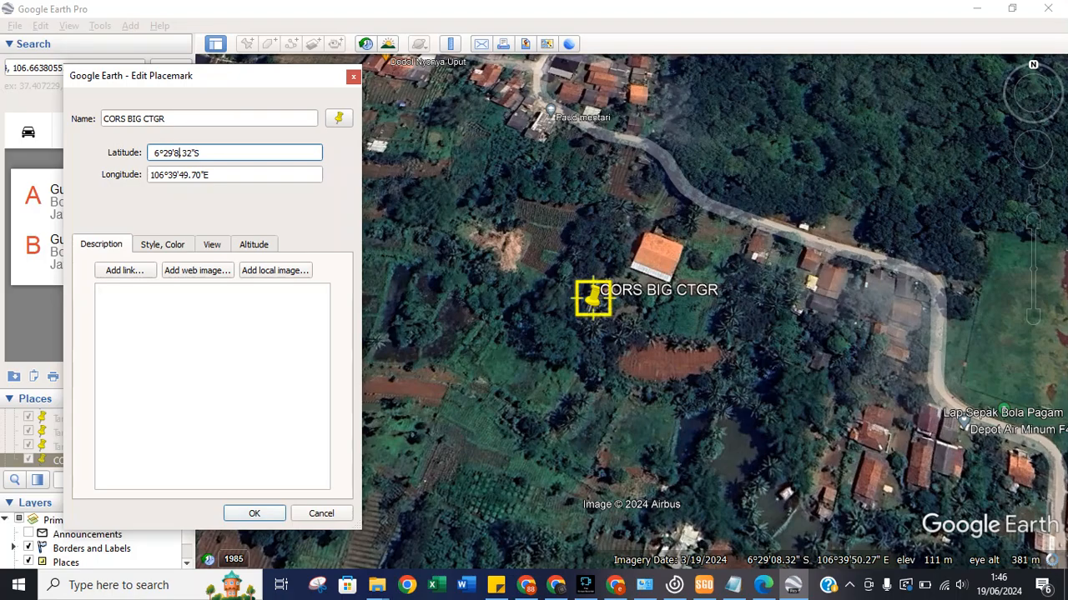
{"action": "key", "text": "Return"}
{"action": "left_click", "coordinate": [90, 190]}
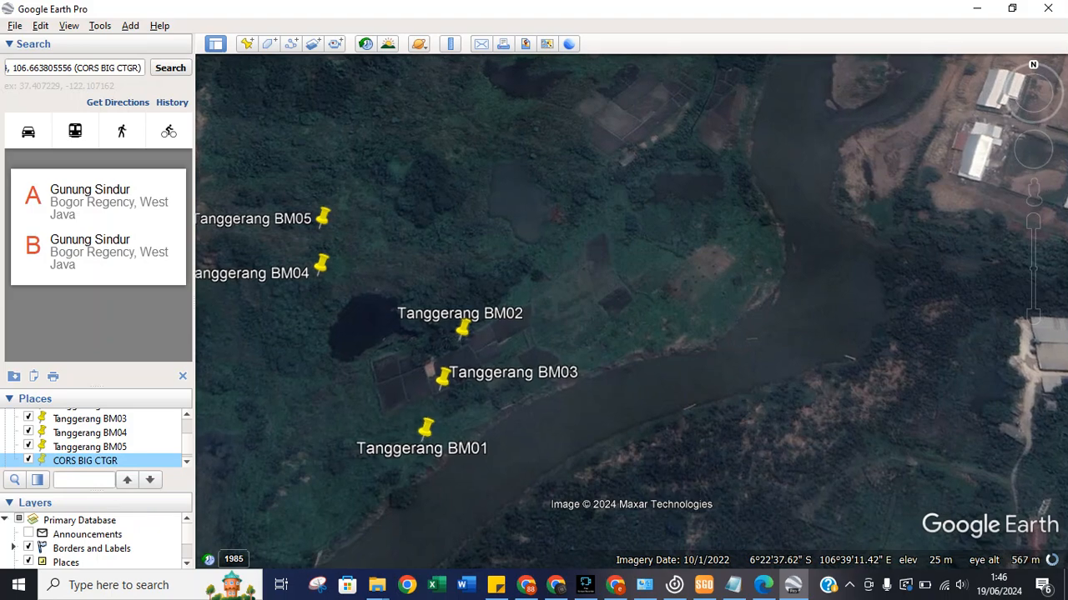
Zoom around the BM01–BM05 pins by the Cisadane River, then minimize Google Earth.
{"action": "scroll", "coordinate": [93, 438], "scroll_direction": "up", "scroll_amount": 2}
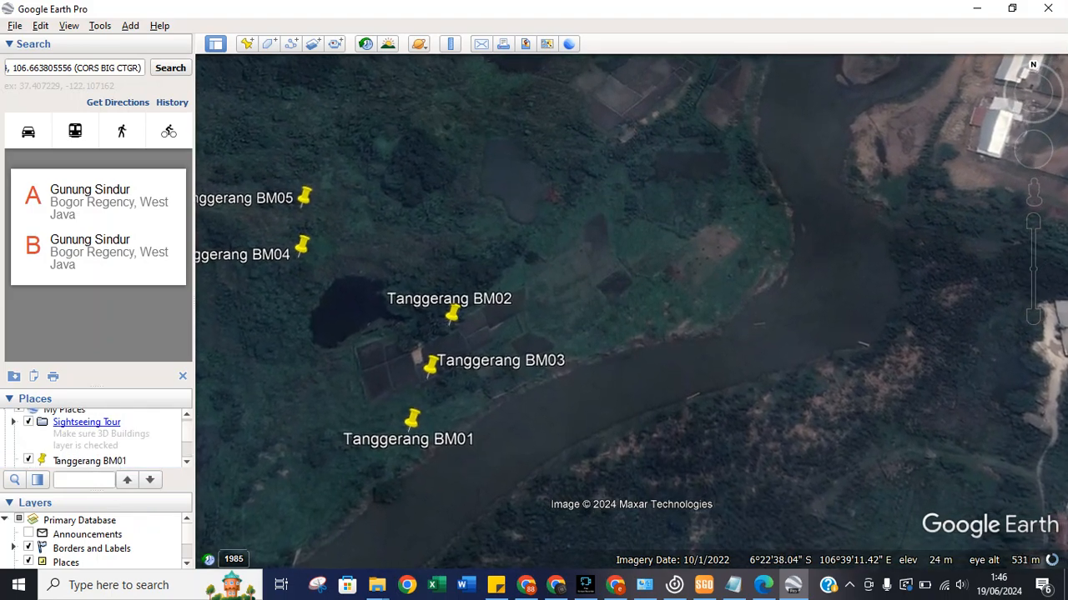
{"action": "scroll", "coordinate": [93, 438], "scroll_direction": "down", "scroll_amount": 2}
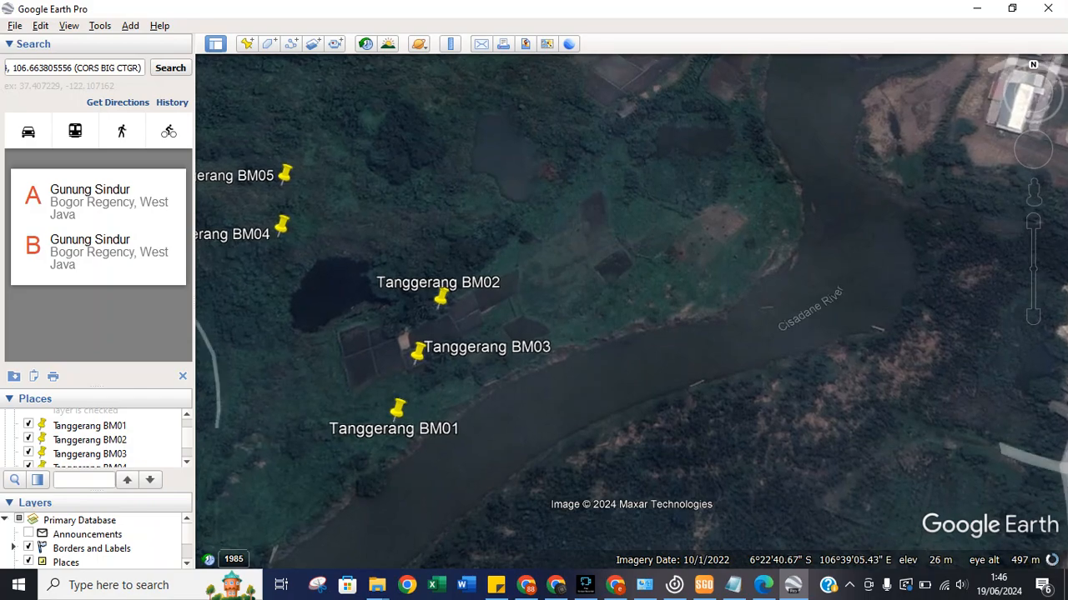
{"action": "scroll", "coordinate": [344, 400], "scroll_direction": "down", "scroll_amount": 3}
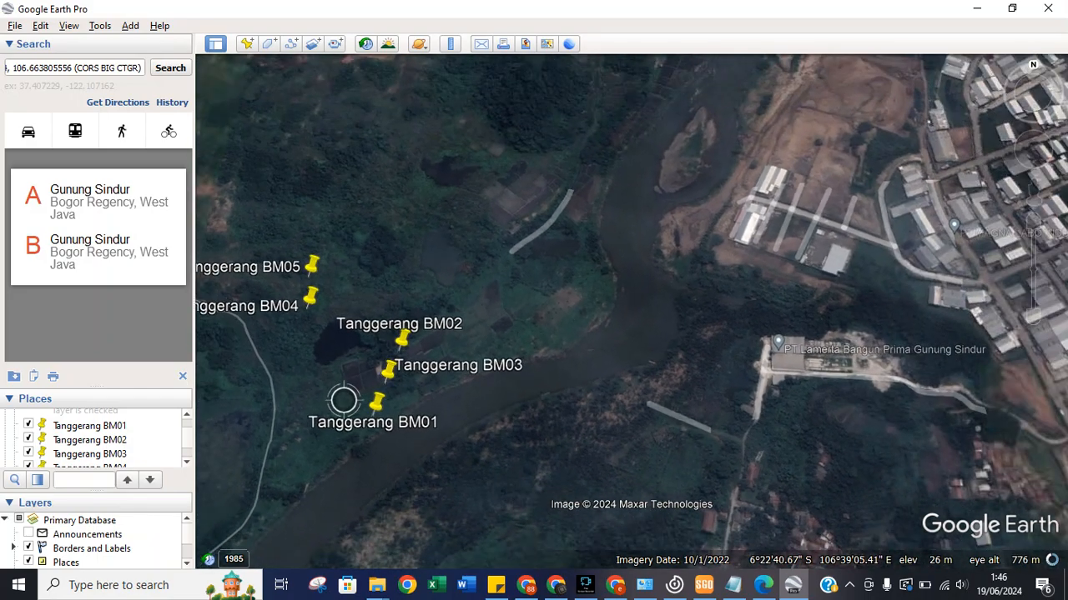
{"action": "scroll", "coordinate": [344, 400], "scroll_direction": "down", "scroll_amount": 3}
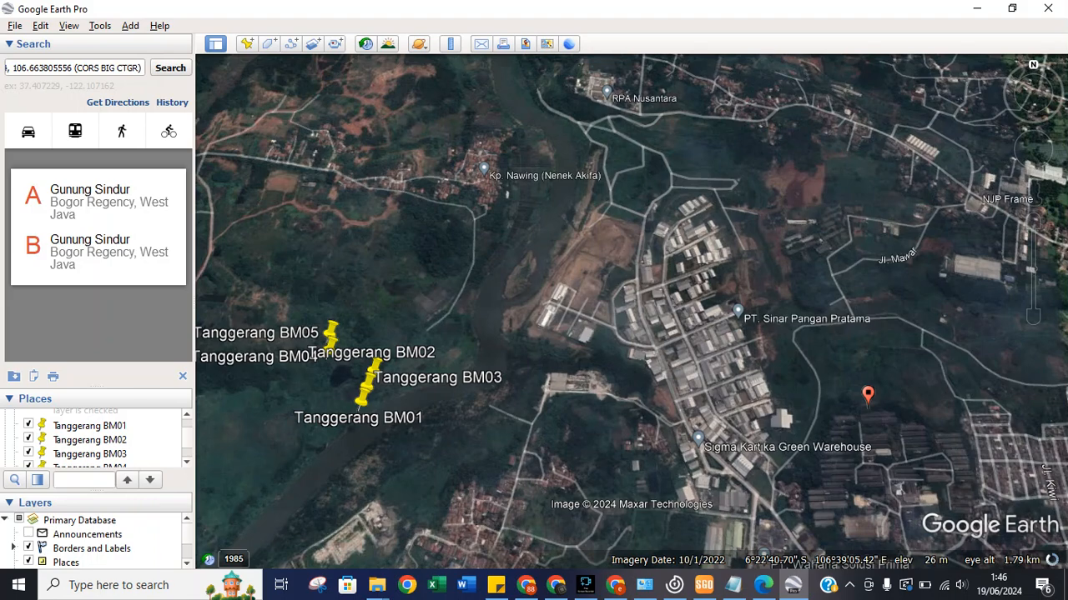
{"action": "scroll", "coordinate": [343, 400], "scroll_direction": "down", "scroll_amount": 3}
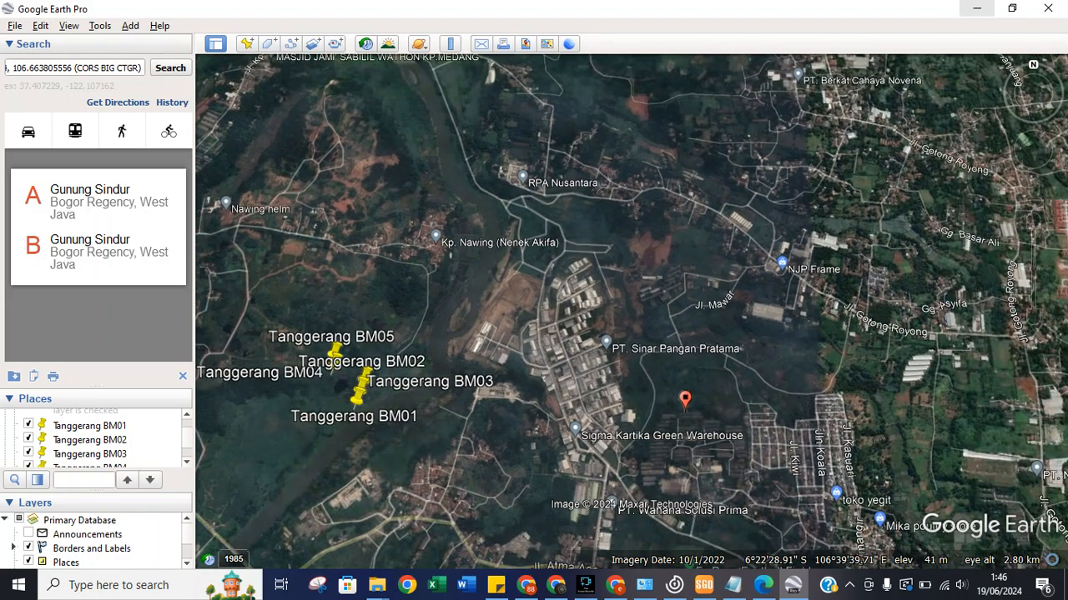
{"action": "left_click", "coordinate": [977, 9]}
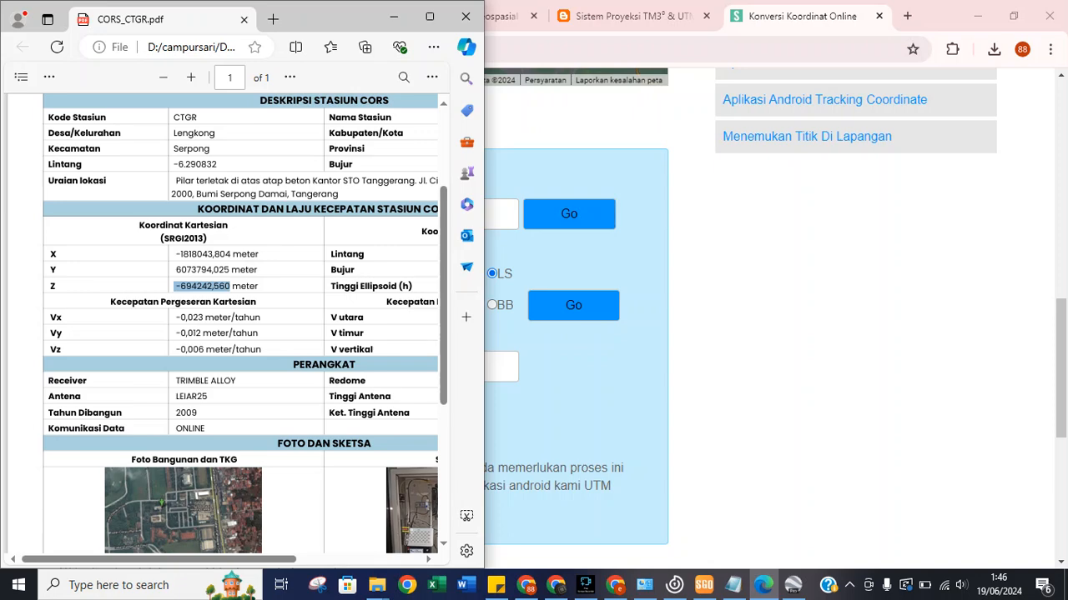
Scroll the Net adjustment report right to the 3D BLH B and L RMSE columns (0.002–0.008 m).
{"action": "mouse_move", "coordinate": [704, 585]}
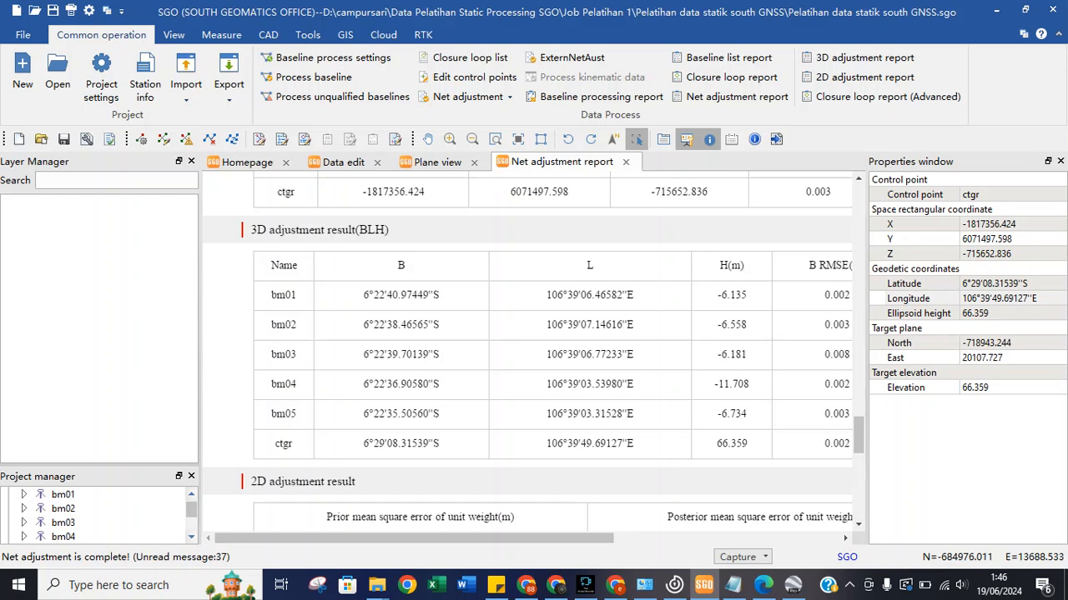
{"action": "scroll", "coordinate": [527, 350], "scroll_direction": "down", "scroll_amount": 3}
{"action": "scroll", "coordinate": [527, 351], "scroll_direction": "up", "scroll_amount": 2}
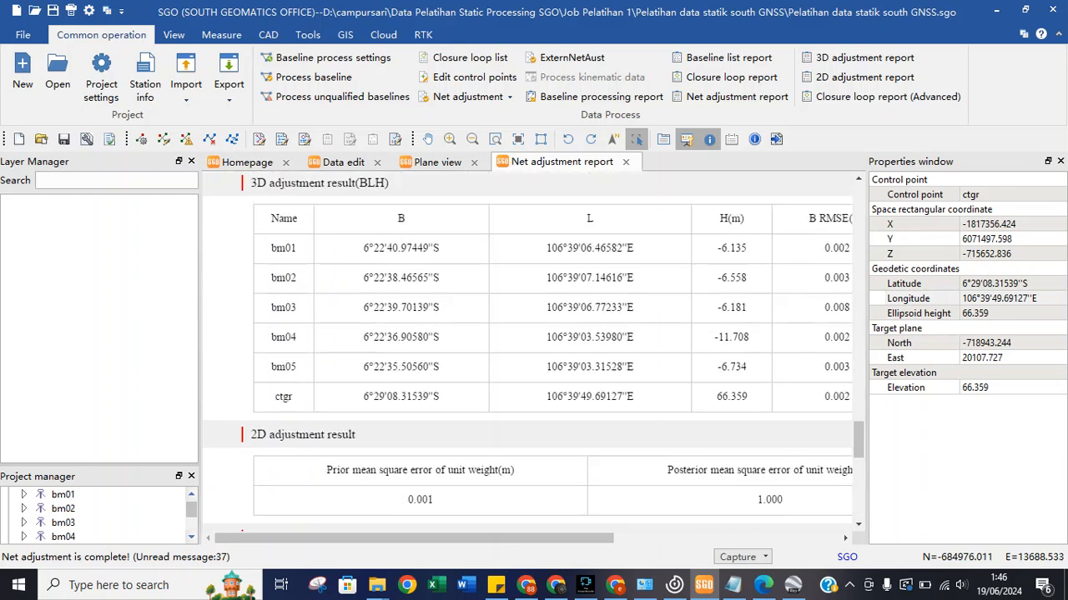
{"action": "scroll", "coordinate": [527, 351], "scroll_direction": "down", "scroll_amount": 6}
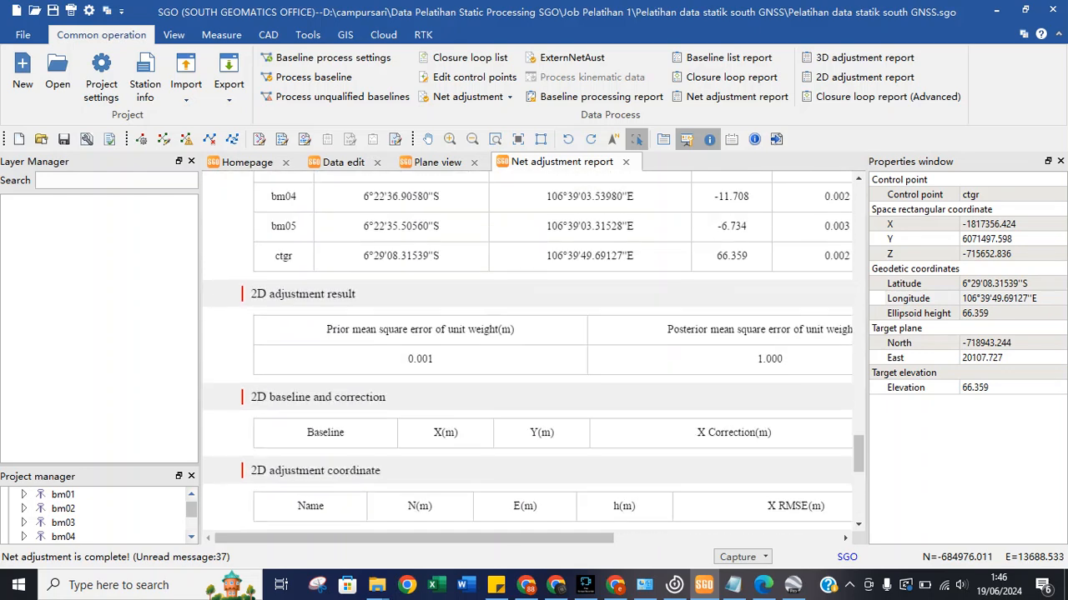
{"action": "scroll", "coordinate": [527, 350], "scroll_direction": "up", "scroll_amount": 6}
{"action": "left_click_drag", "start_coordinate": [450, 539], "coordinate": [608, 539]}
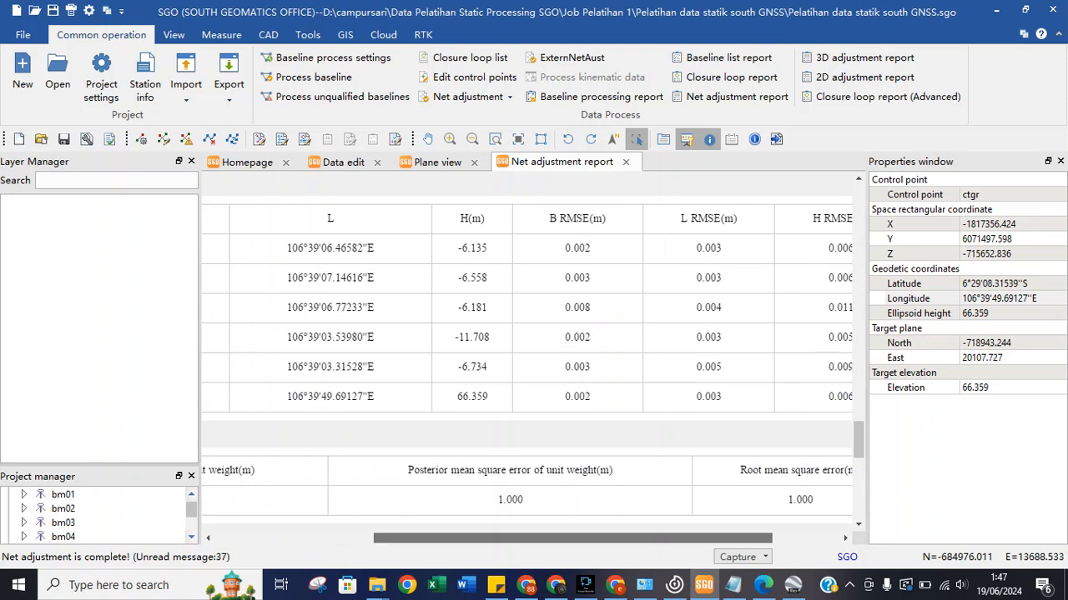
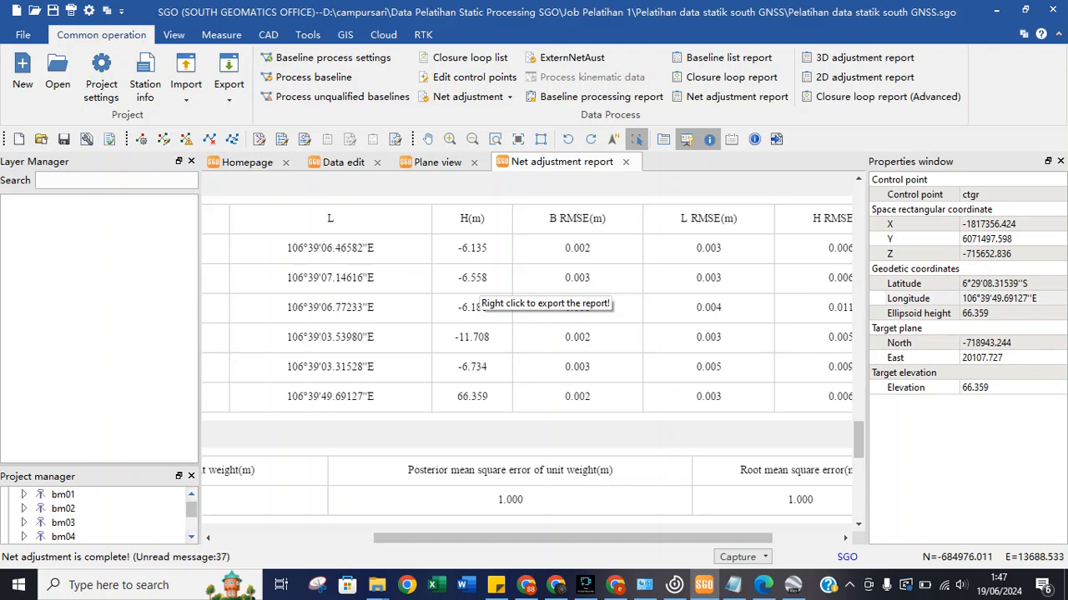
Scroll to the 3D adjustment result (BLH) table and select bm01's latitude 6°22'40.97449"S.
{"action": "scroll", "coordinate": [534, 496], "scroll_direction": "down", "scroll_amount": 3}
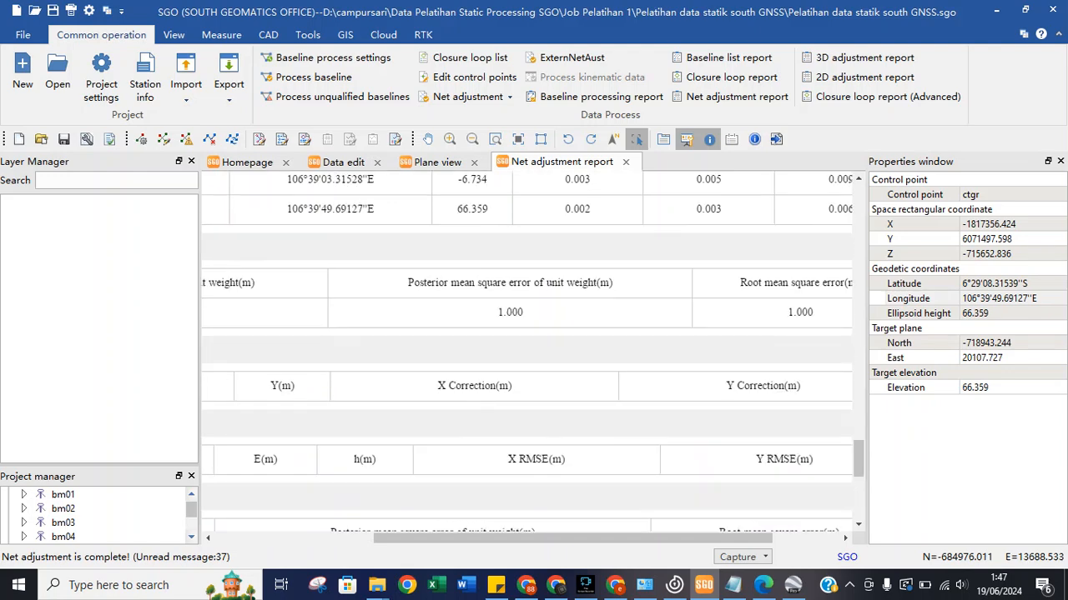
{"action": "scroll", "coordinate": [527, 351], "scroll_direction": "left", "scroll_amount": 5}
{"action": "scroll", "coordinate": [527, 350], "scroll_direction": "down", "scroll_amount": 5}
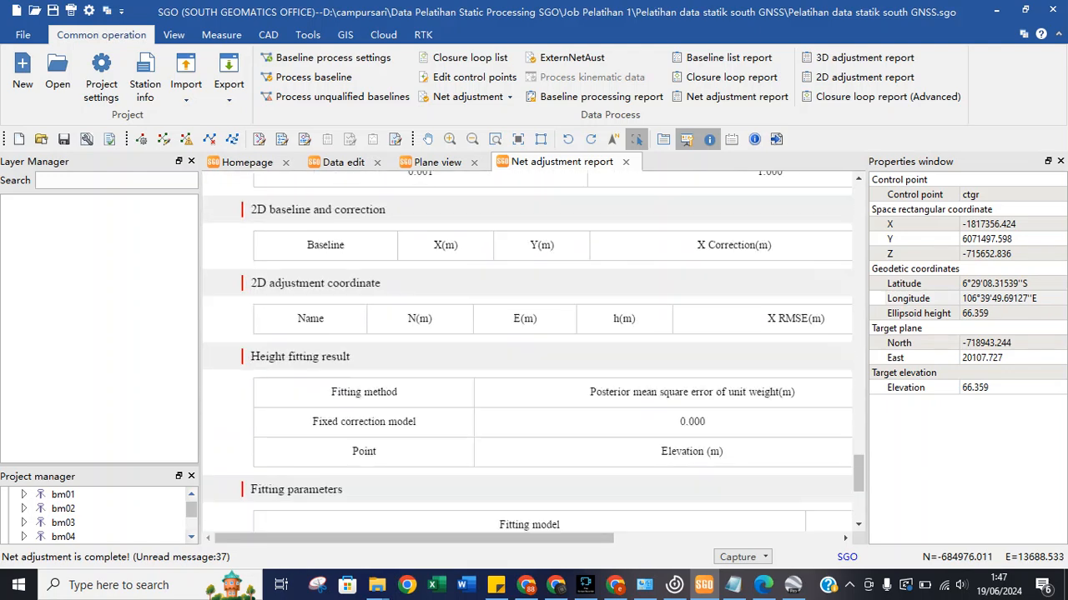
{"action": "scroll", "coordinate": [527, 350], "scroll_direction": "down", "scroll_amount": 3}
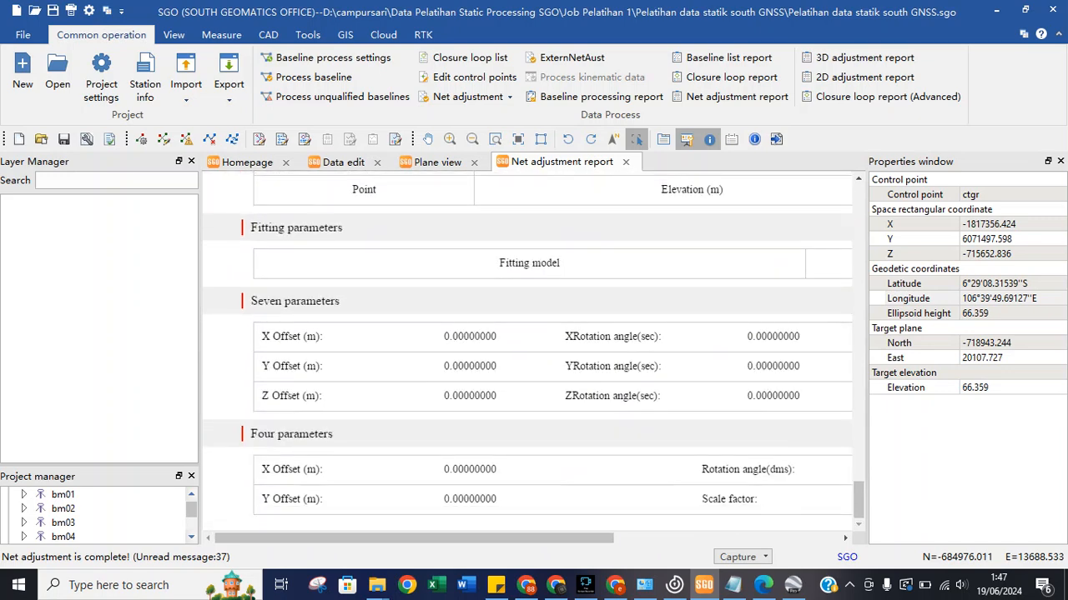
{"action": "scroll", "coordinate": [527, 351], "scroll_direction": "up", "scroll_amount": 3}
{"action": "scroll", "coordinate": [530, 350], "scroll_direction": "up", "scroll_amount": 10}
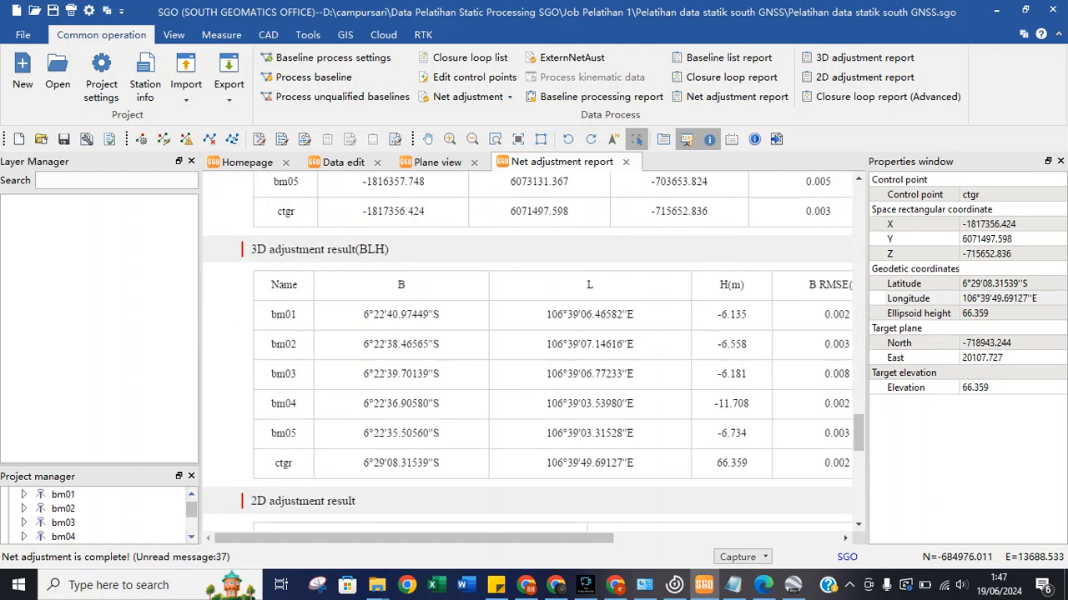
{"action": "scroll", "coordinate": [530, 350], "scroll_direction": "up", "scroll_amount": 2}
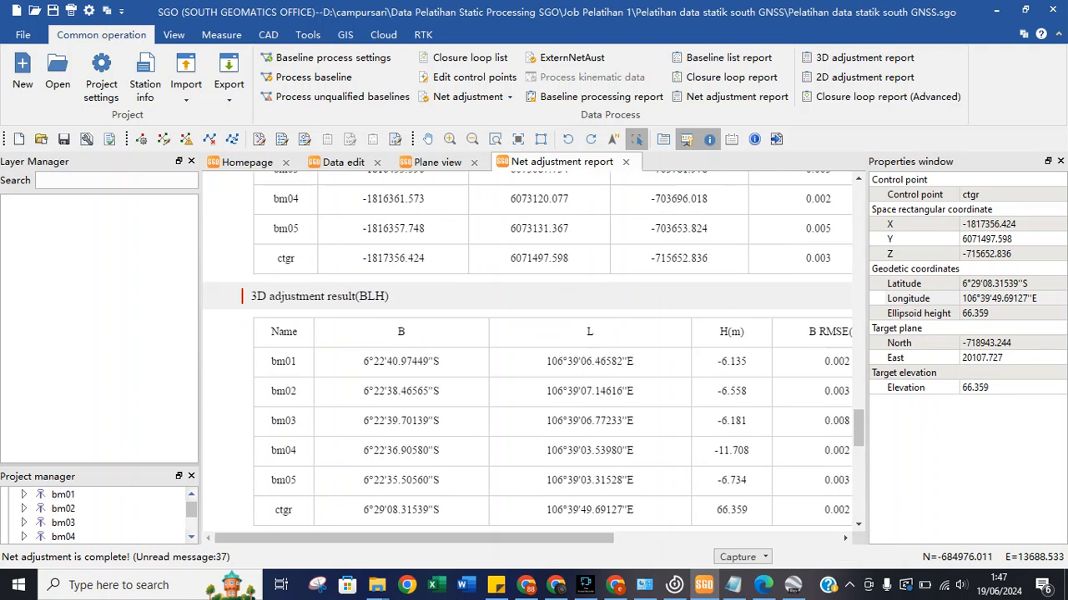
{"action": "left_click_drag", "start_coordinate": [363, 362], "coordinate": [440, 362]}
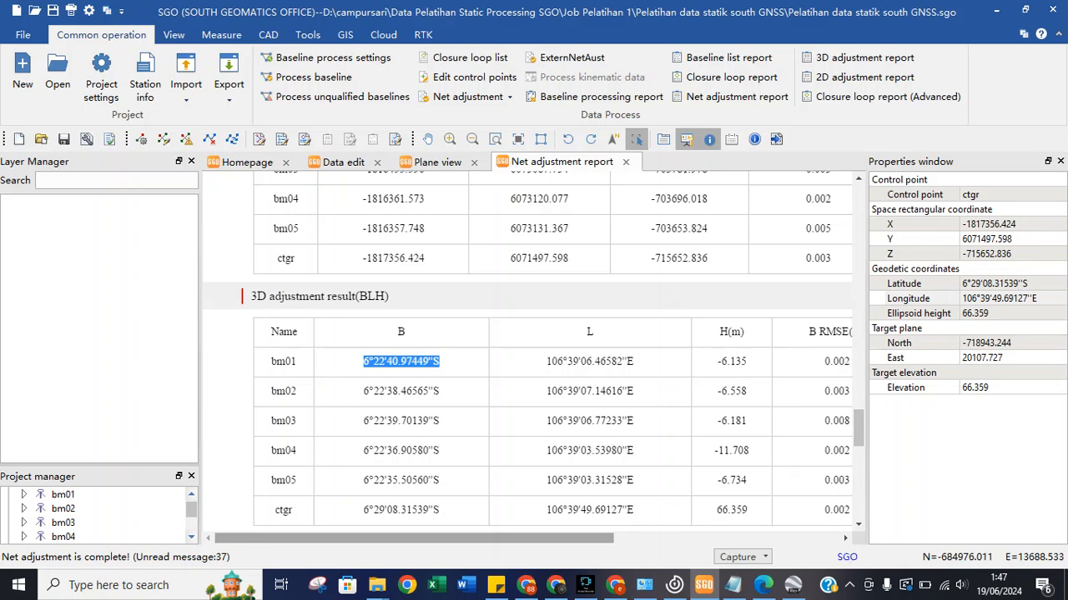
{"action": "mouse_move", "coordinate": [615, 584]}
{"action": "left_click", "coordinate": [526, 584]}
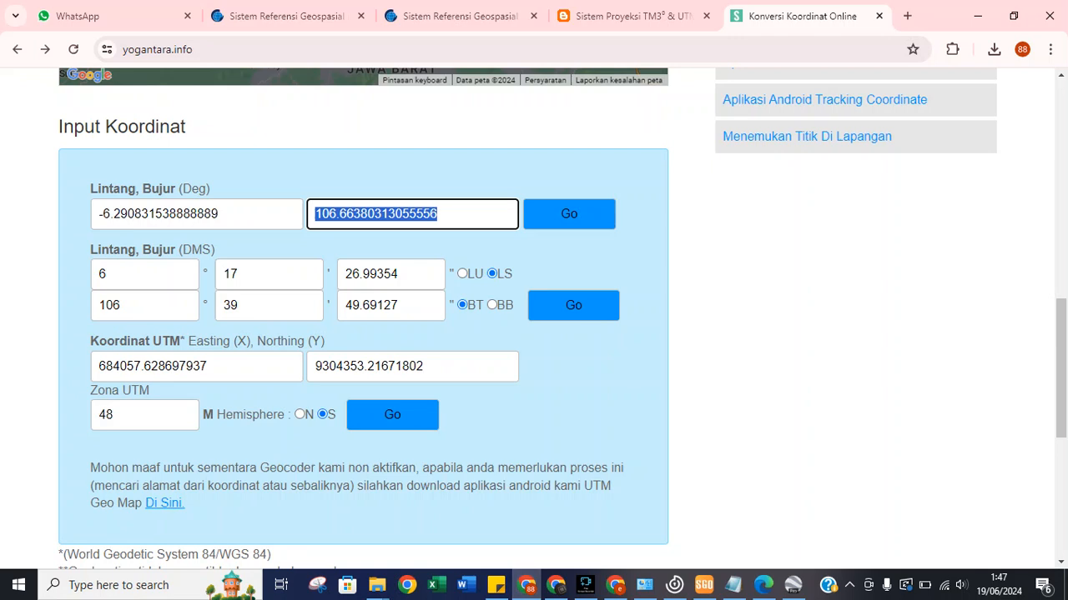
{"action": "left_click", "coordinate": [978, 15]}
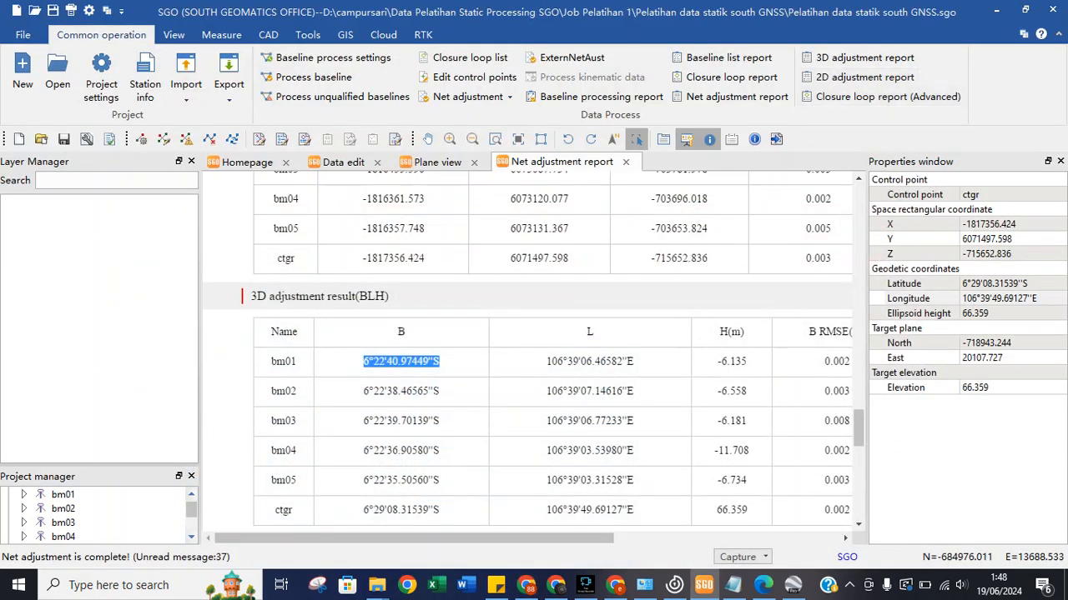
{"action": "left_click_drag", "start_coordinate": [411, 538], "coordinate": [639, 538]}
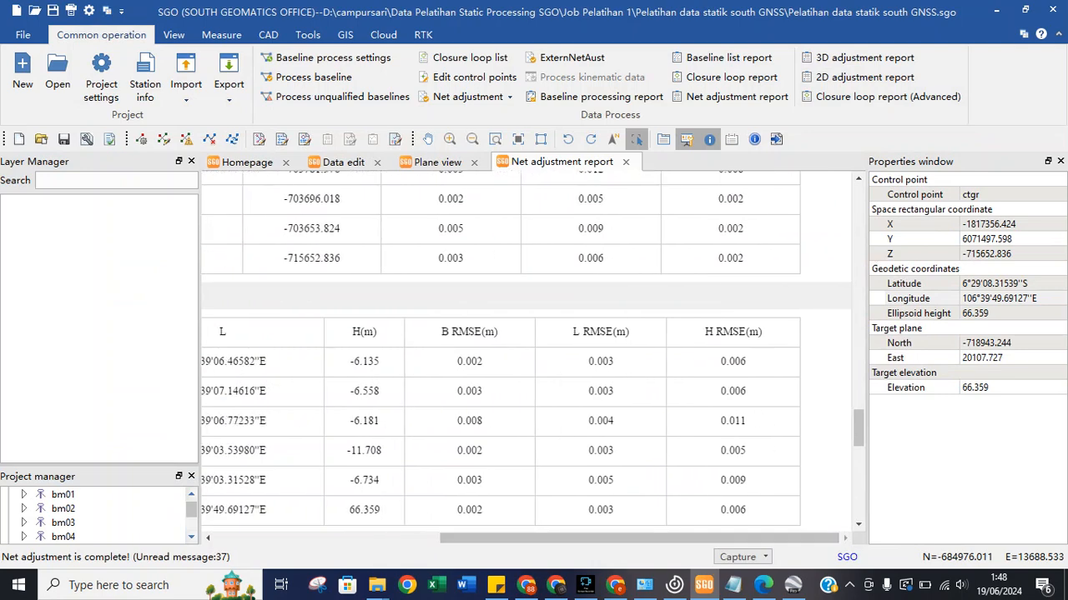
{"action": "scroll", "coordinate": [525, 350], "scroll_direction": "down", "scroll_amount": 1}
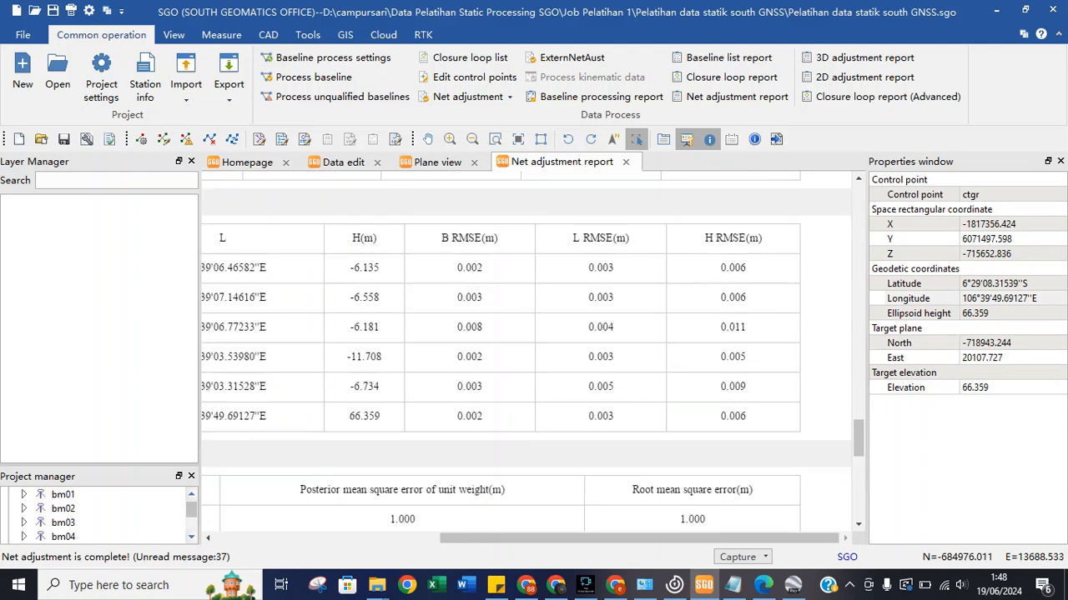
{"action": "scroll", "coordinate": [525, 351], "scroll_direction": "down", "scroll_amount": 2}
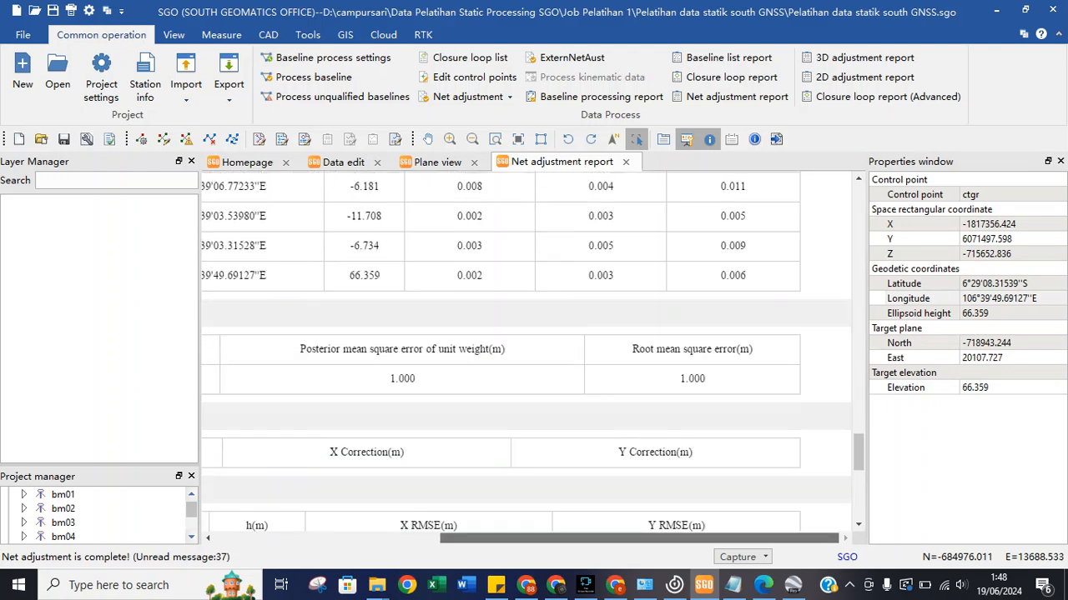
{"action": "left_click_drag", "start_coordinate": [639, 538], "coordinate": [415, 538]}
{"action": "scroll", "coordinate": [526, 350], "scroll_direction": "down", "scroll_amount": 5}
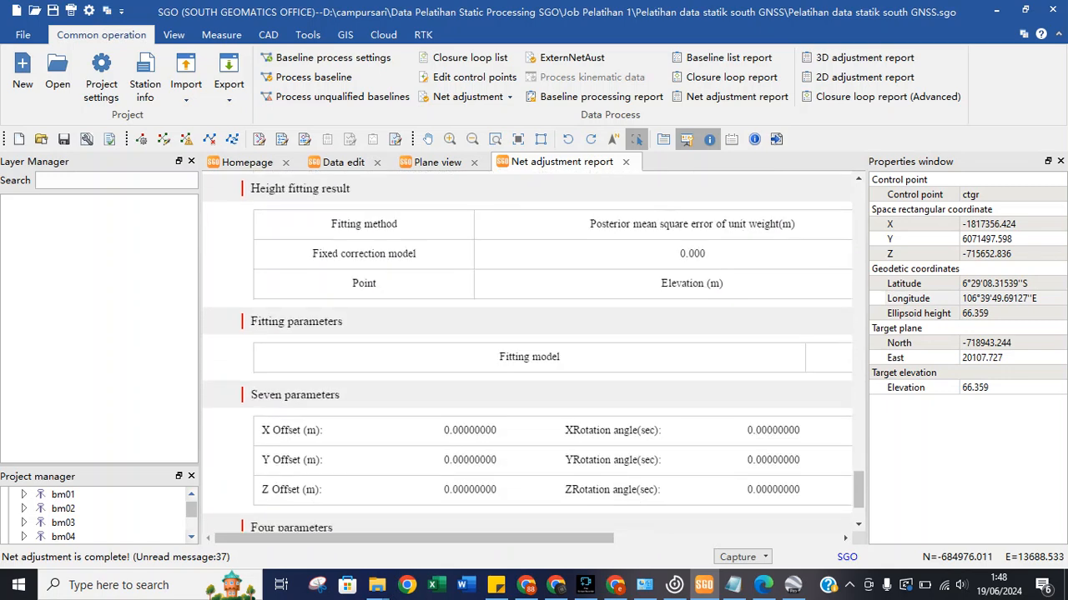
{"action": "scroll", "coordinate": [533, 353], "scroll_direction": "down", "scroll_amount": 1}
{"action": "scroll", "coordinate": [533, 353], "scroll_direction": "down", "scroll_amount": 1}
{"action": "scroll", "coordinate": [533, 353], "scroll_direction": "up", "scroll_amount": 14}
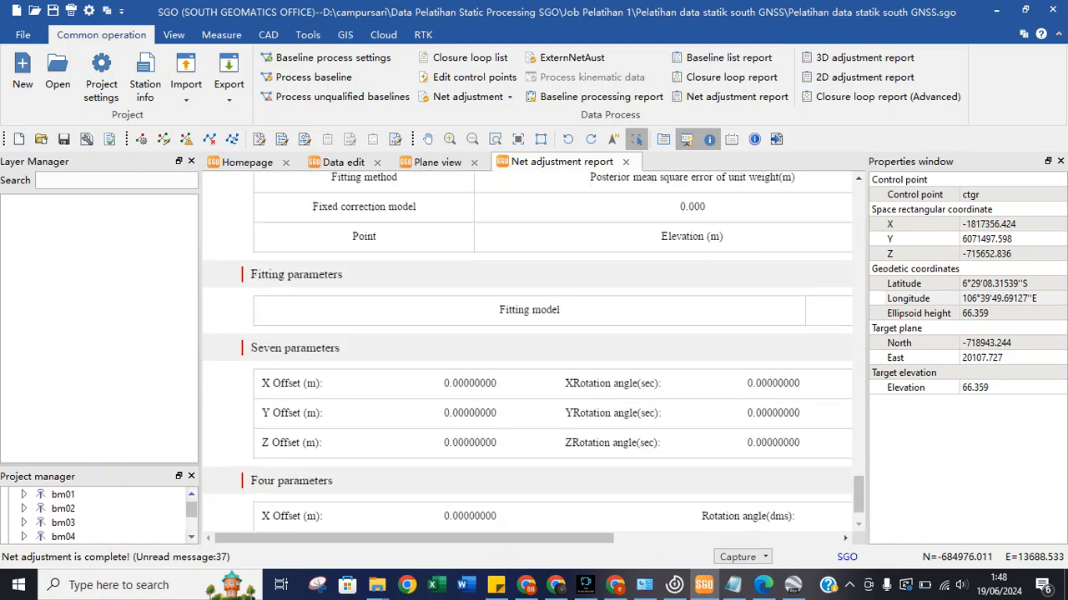
{"action": "scroll", "coordinate": [533, 351], "scroll_direction": "up", "scroll_amount": 5}
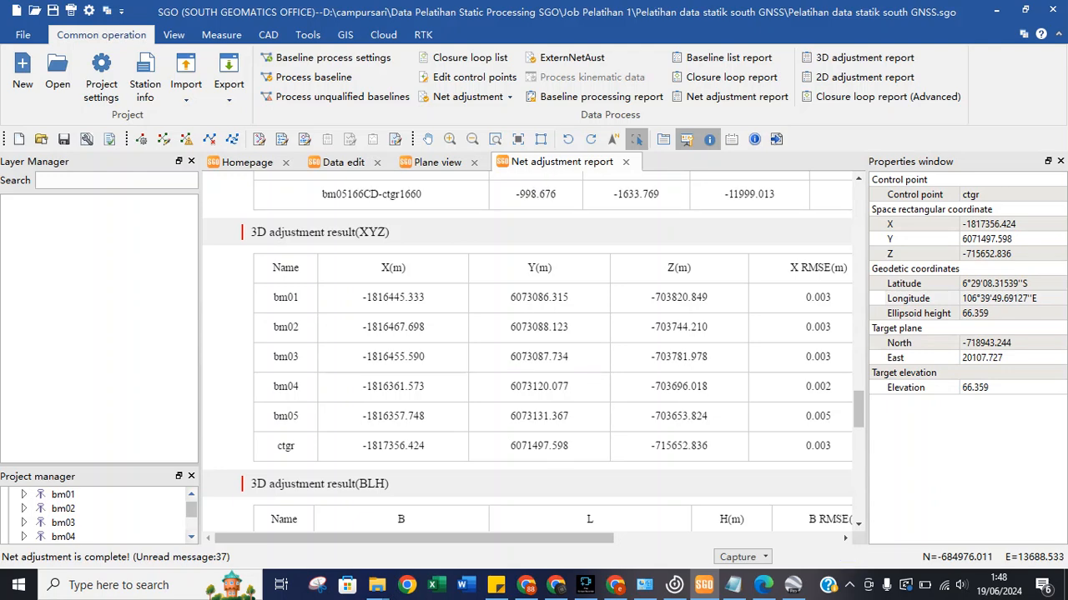
{"action": "scroll", "coordinate": [533, 353], "scroll_direction": "up", "scroll_amount": 5}
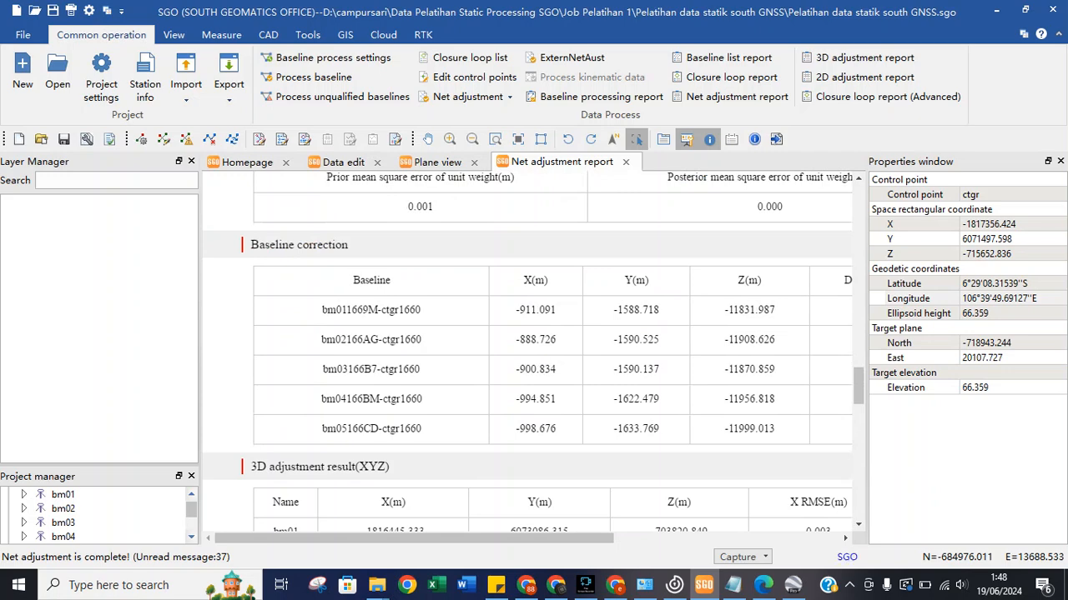
{"action": "scroll", "coordinate": [533, 351], "scroll_direction": "up", "scroll_amount": 8}
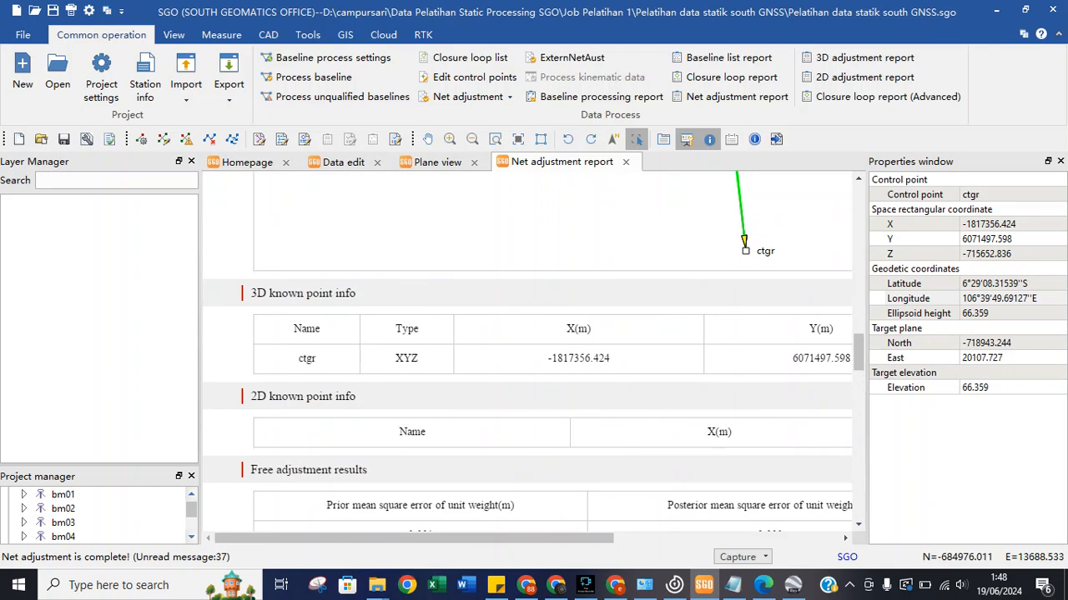
{"action": "scroll", "coordinate": [533, 351], "scroll_direction": "up", "scroll_amount": 10}
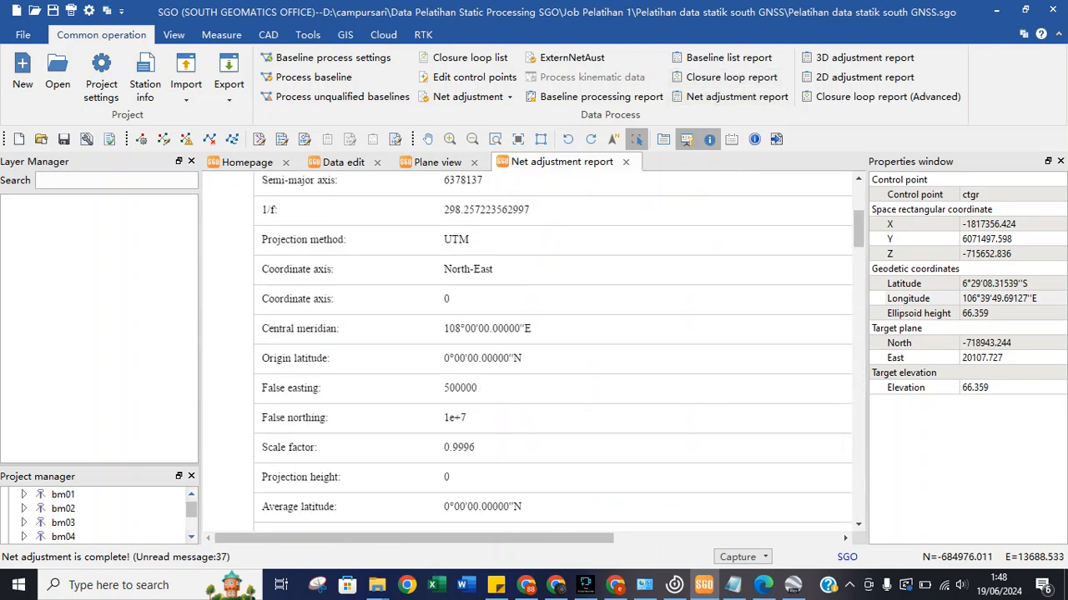
Look through the baseline list report.
{"action": "left_click", "coordinate": [728, 58]}
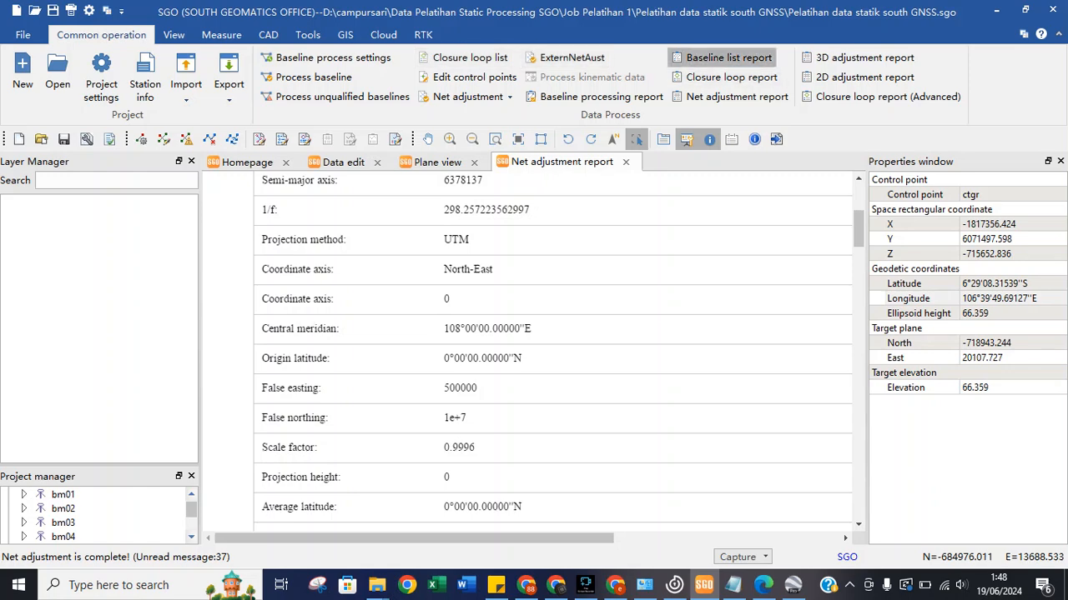
{"action": "scroll", "coordinate": [527, 351], "scroll_direction": "down", "scroll_amount": 3}
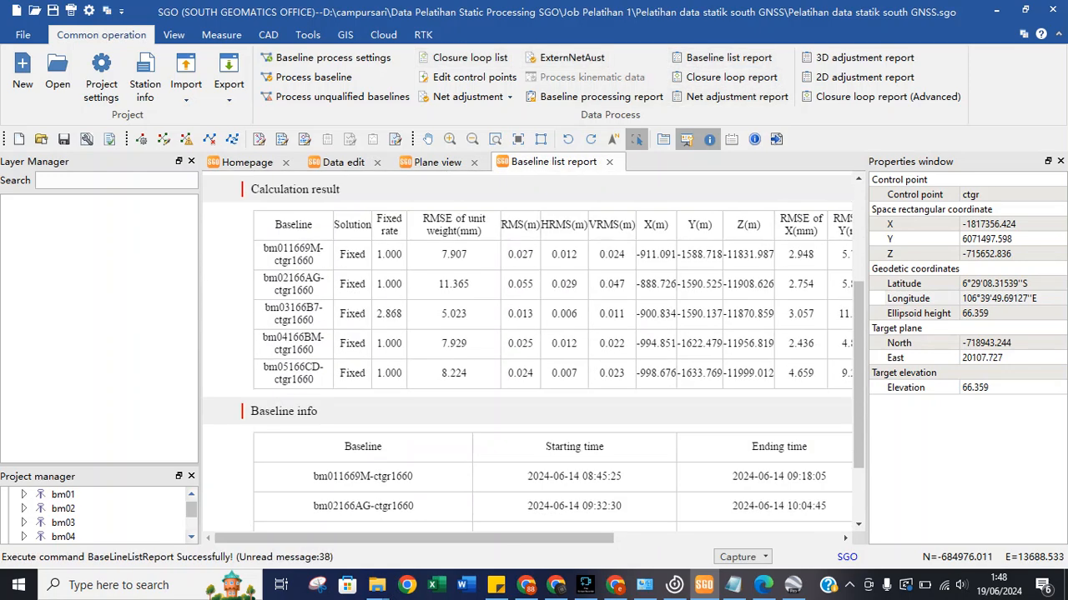
{"action": "scroll", "coordinate": [527, 350], "scroll_direction": "down", "scroll_amount": 2}
{"action": "scroll", "coordinate": [527, 350], "scroll_direction": "up", "scroll_amount": 5}
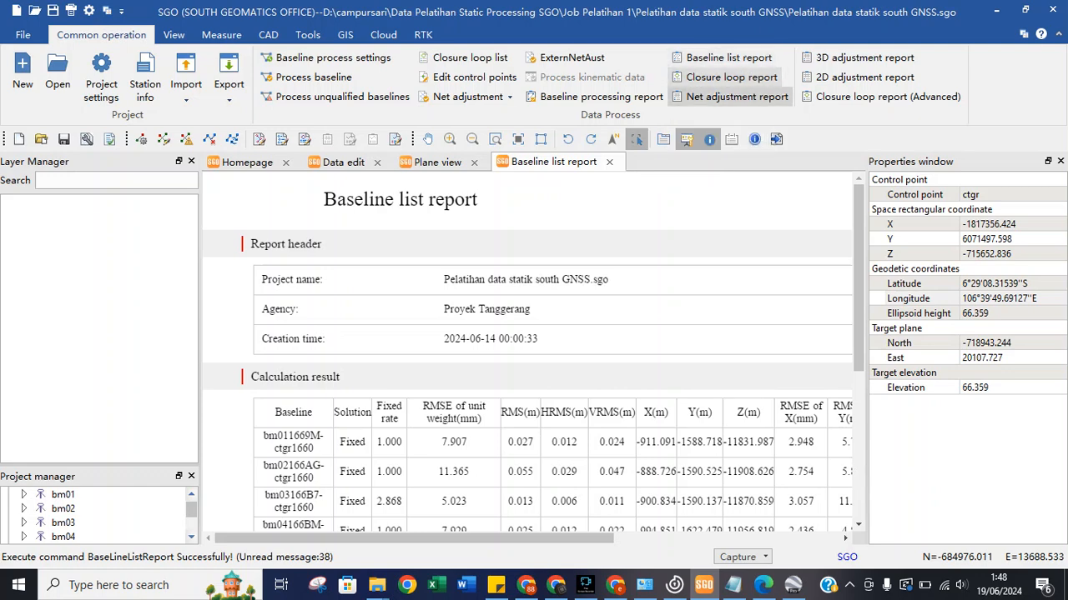
Return to the net adjustment report and scroll to its seven- and four-parameter sections.
{"action": "left_click", "coordinate": [736, 97]}
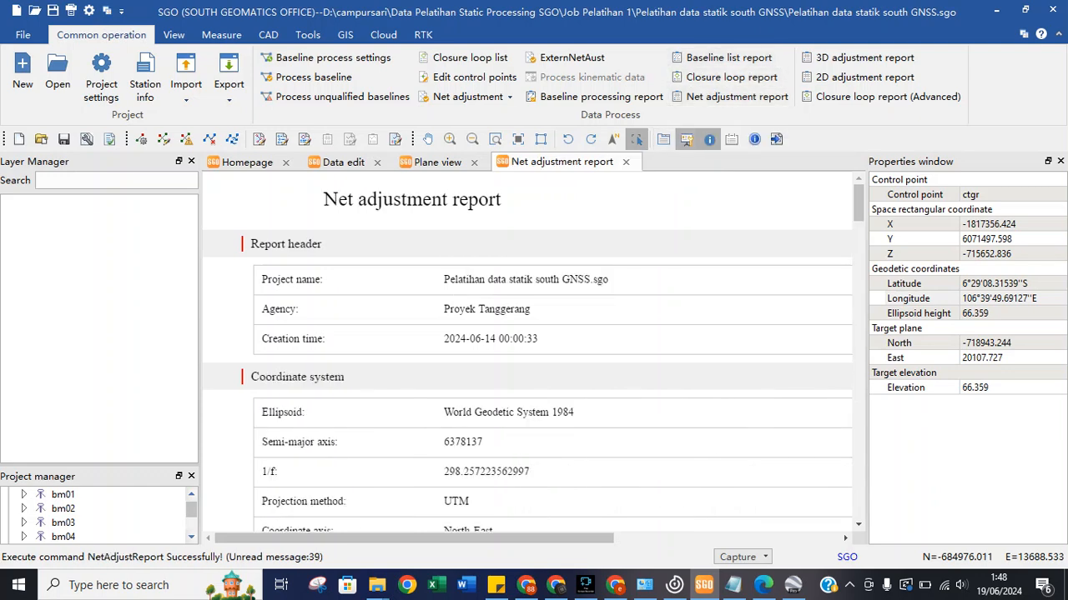
{"action": "scroll", "coordinate": [527, 350], "scroll_direction": "down", "scroll_amount": 10}
{"action": "scroll", "coordinate": [527, 350], "scroll_direction": "down", "scroll_amount": 15}
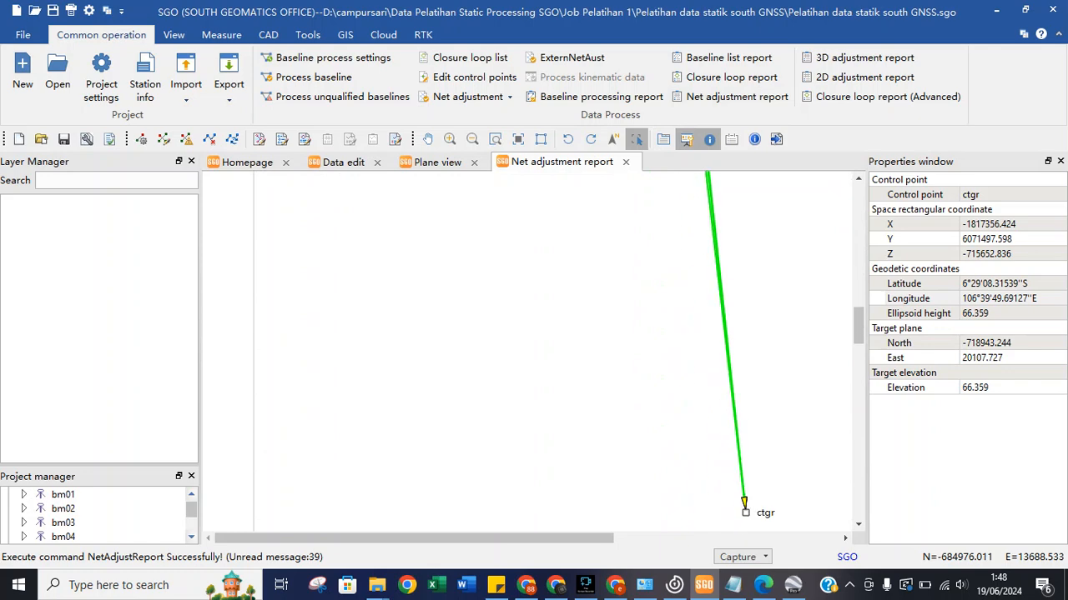
{"action": "scroll", "coordinate": [527, 351], "scroll_direction": "down", "scroll_amount": 1}
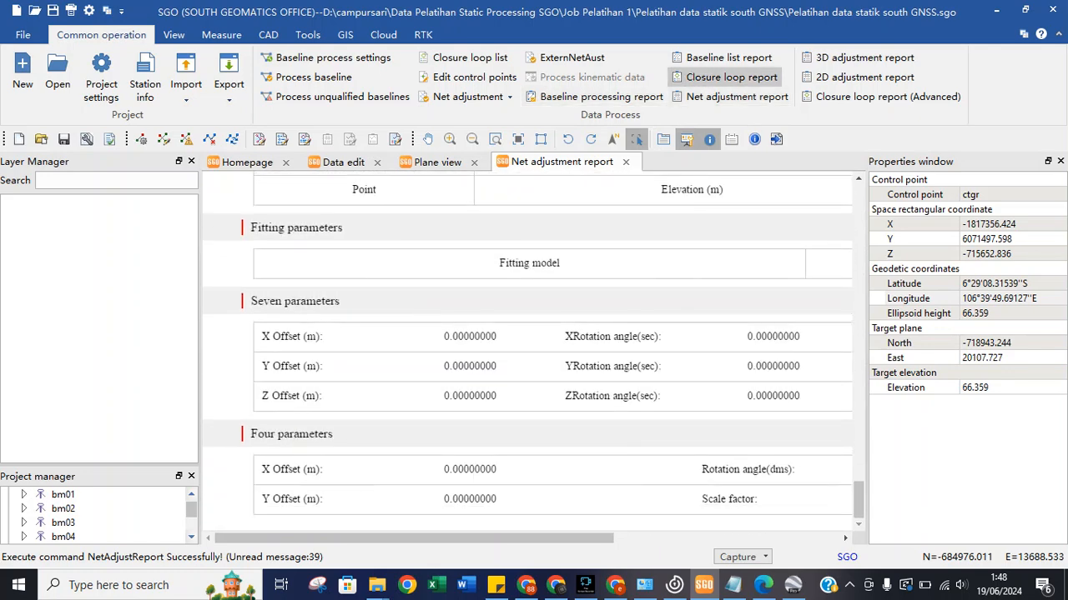
Scroll through the baseline processing report.
{"action": "left_click", "coordinate": [583, 97]}
{"action": "scroll", "coordinate": [527, 350], "scroll_direction": "down", "scroll_amount": 5}
{"action": "scroll", "coordinate": [527, 350], "scroll_direction": "down", "scroll_amount": 15}
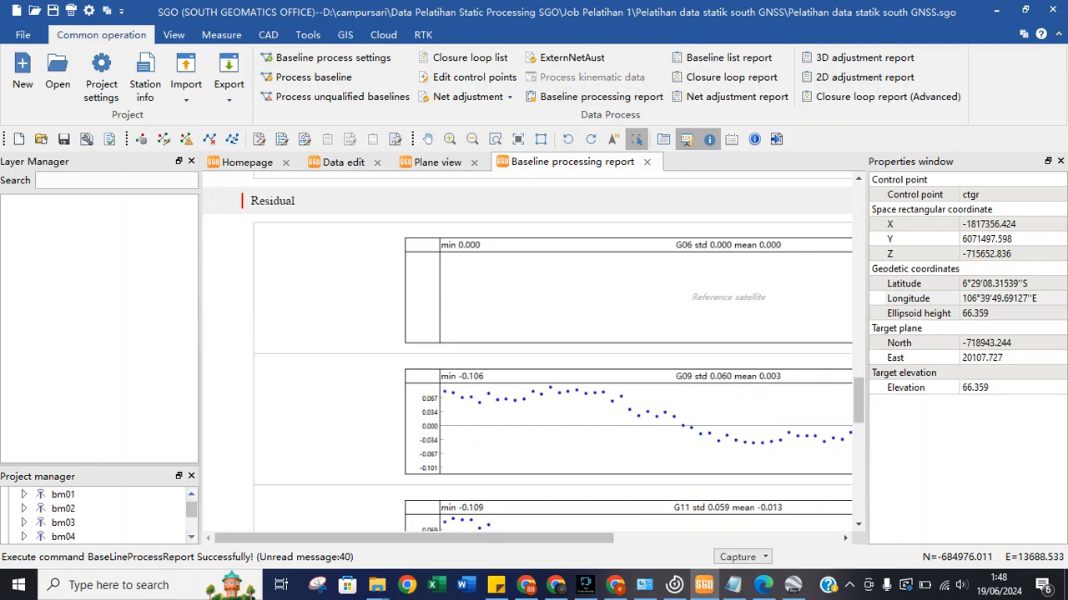
{"action": "scroll", "coordinate": [533, 352], "scroll_direction": "down", "scroll_amount": 10}
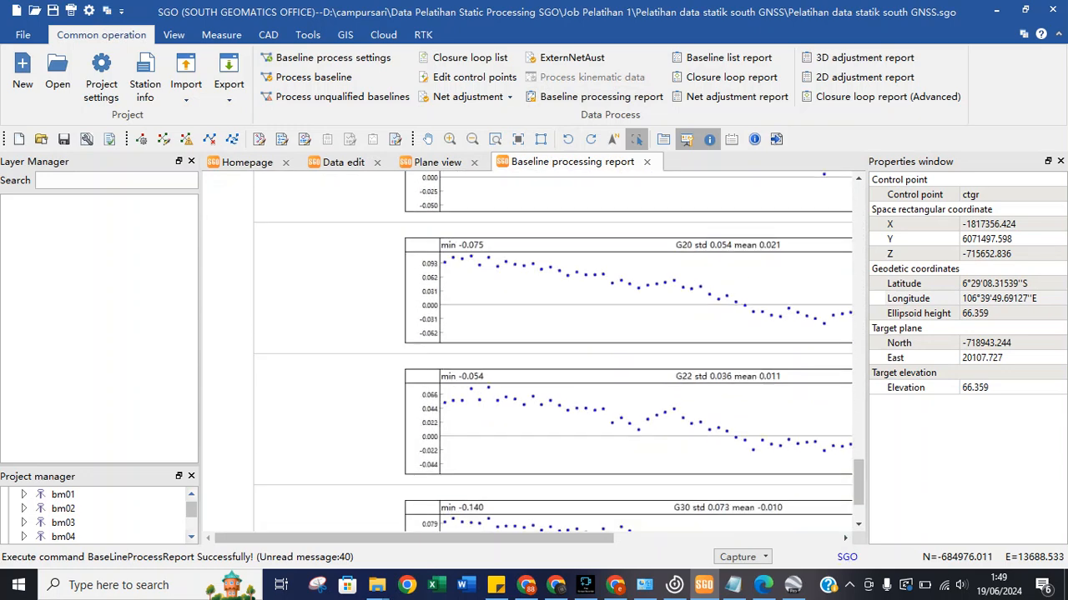
{"action": "scroll", "coordinate": [533, 352], "scroll_direction": "down", "scroll_amount": 1}
{"action": "scroll", "coordinate": [532, 352], "scroll_direction": "up", "scroll_amount": 20}
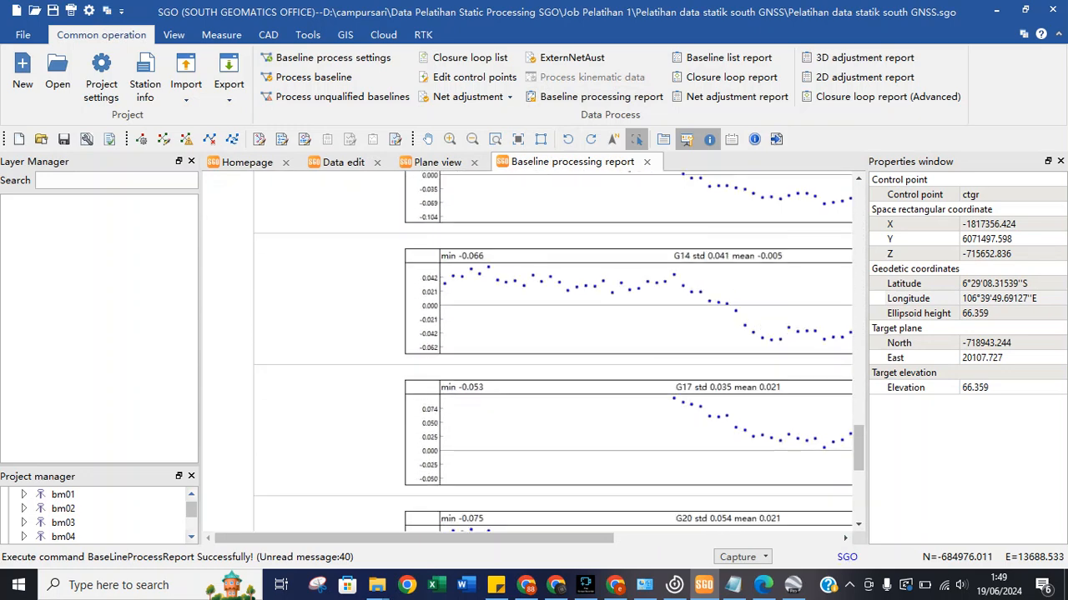
{"action": "scroll", "coordinate": [533, 352], "scroll_direction": "up", "scroll_amount": 2}
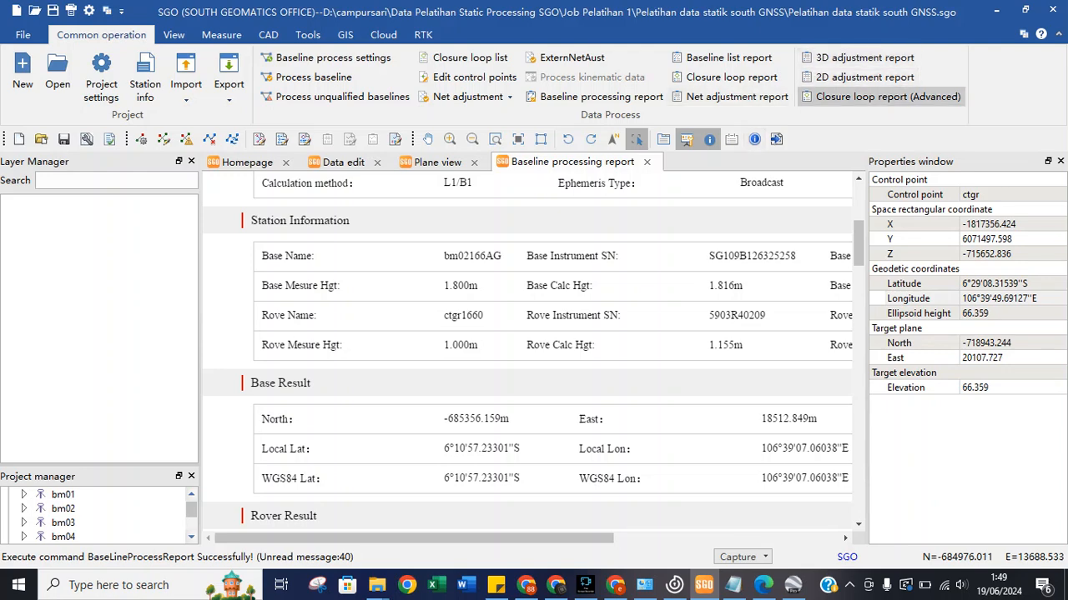
Review the 3D adjustment report's adjusted coordinates.
{"action": "left_click", "coordinate": [865, 57]}
{"action": "scroll", "coordinate": [532, 352], "scroll_direction": "down", "scroll_amount": 2}
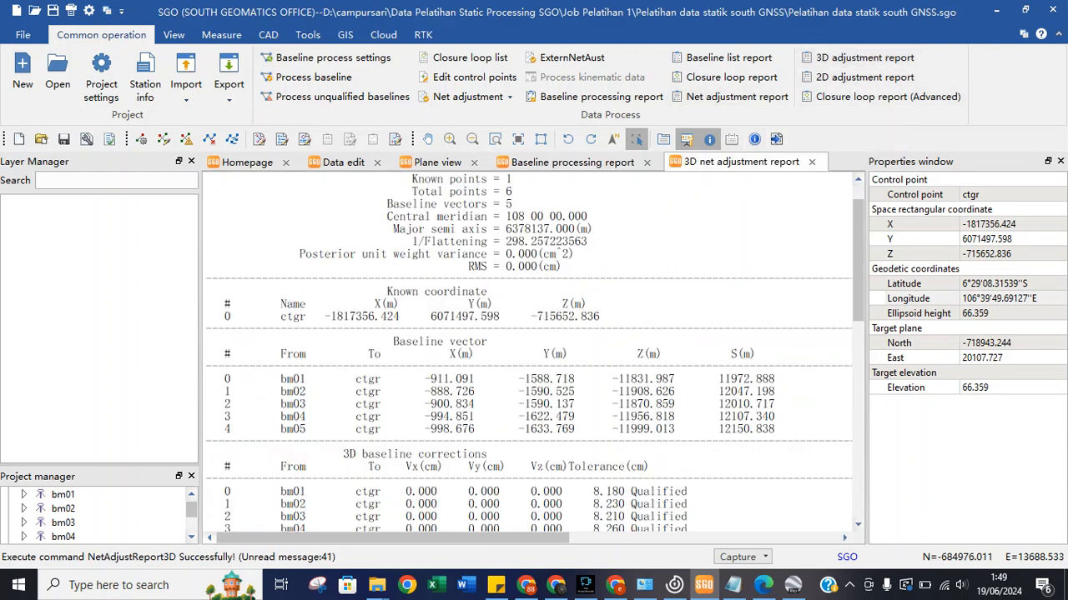
{"action": "scroll", "coordinate": [533, 352], "scroll_direction": "down", "scroll_amount": 15}
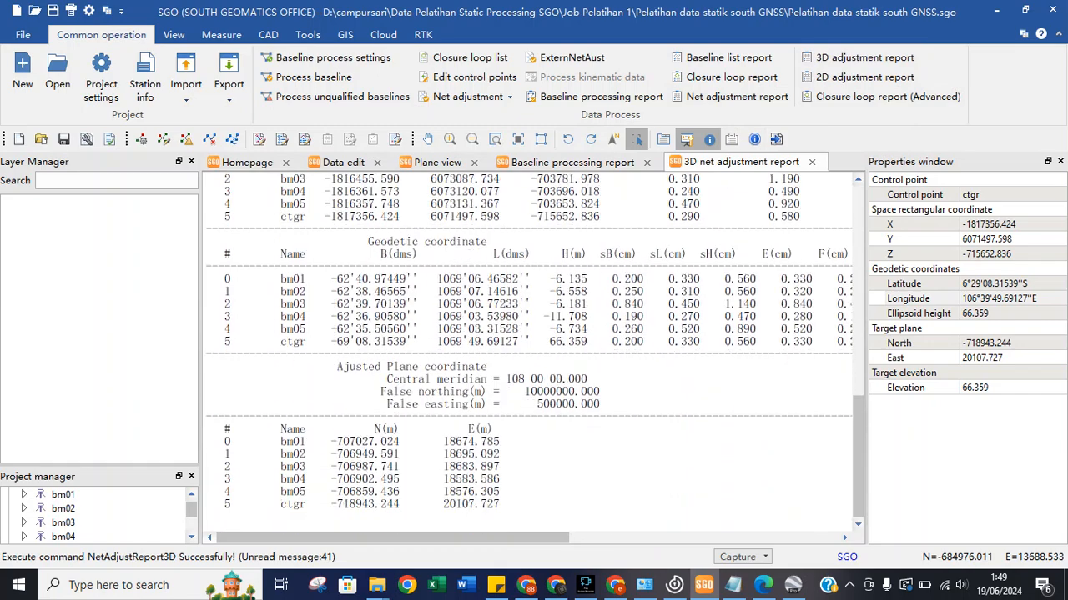
{"action": "scroll", "coordinate": [533, 352], "scroll_direction": "up", "scroll_amount": 15}
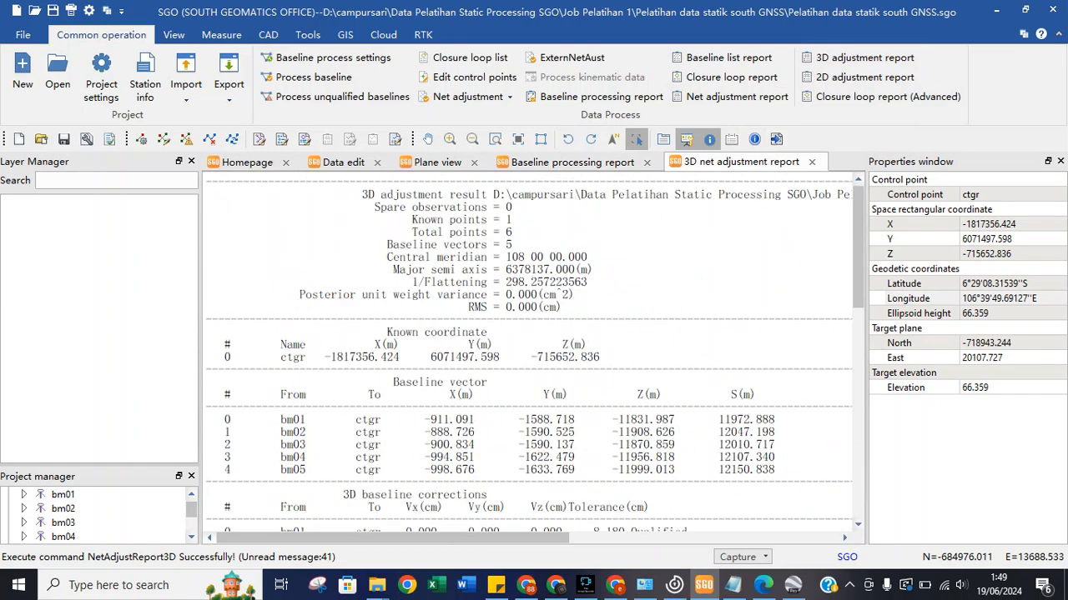
Scroll through the net adjustment report, then minimize SGO to reveal the CORS_CTGR PDF.
{"action": "left_click", "coordinate": [737, 96]}
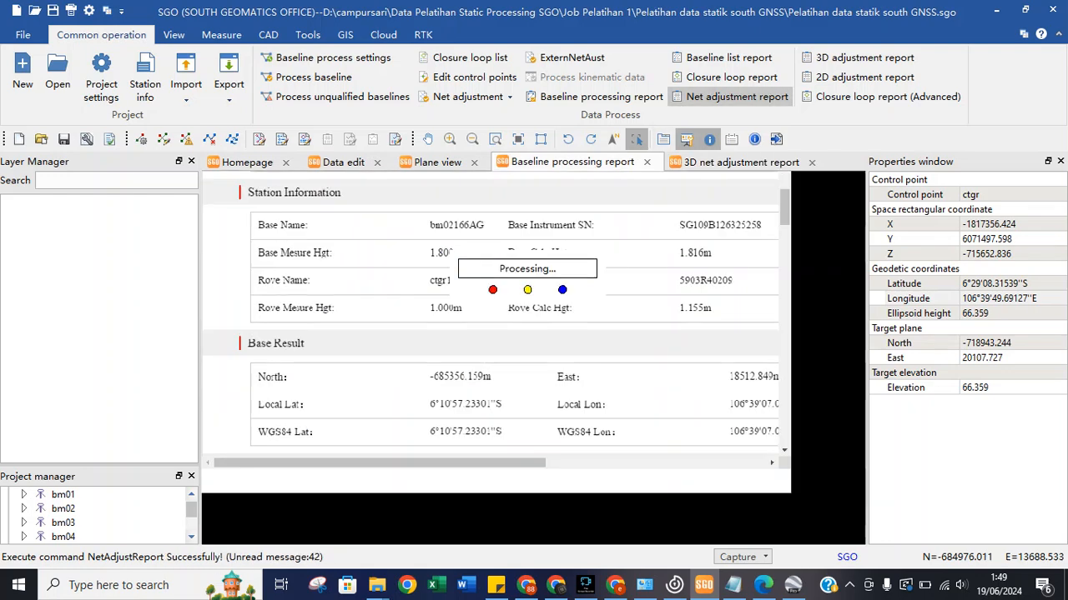
{"action": "scroll", "coordinate": [534, 350], "scroll_direction": "down", "scroll_amount": 8}
{"action": "scroll", "coordinate": [534, 350], "scroll_direction": "down", "scroll_amount": 15}
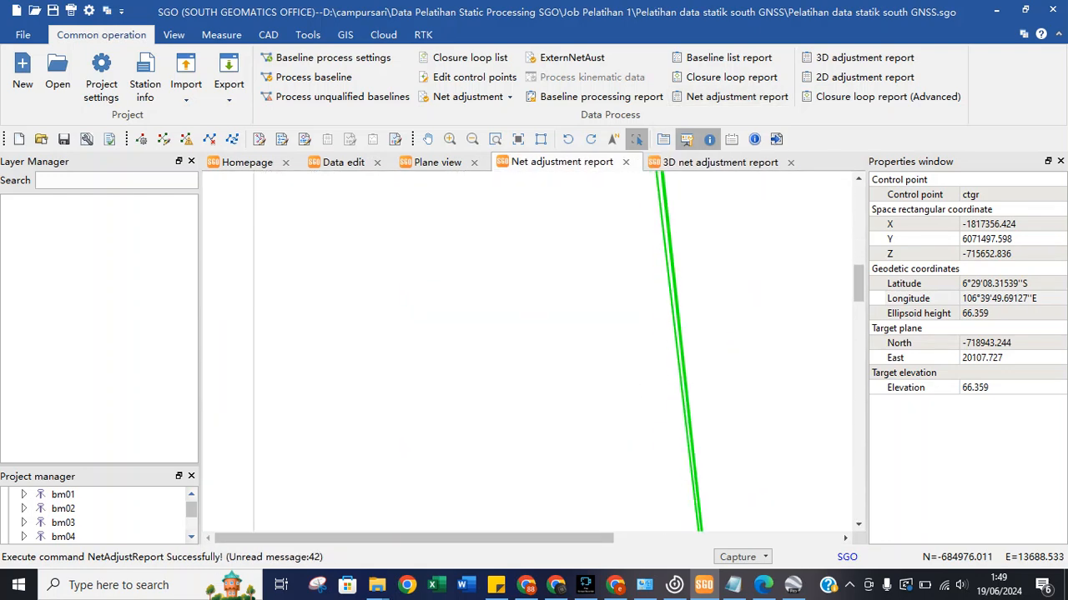
{"action": "scroll", "coordinate": [534, 351], "scroll_direction": "down", "scroll_amount": 4}
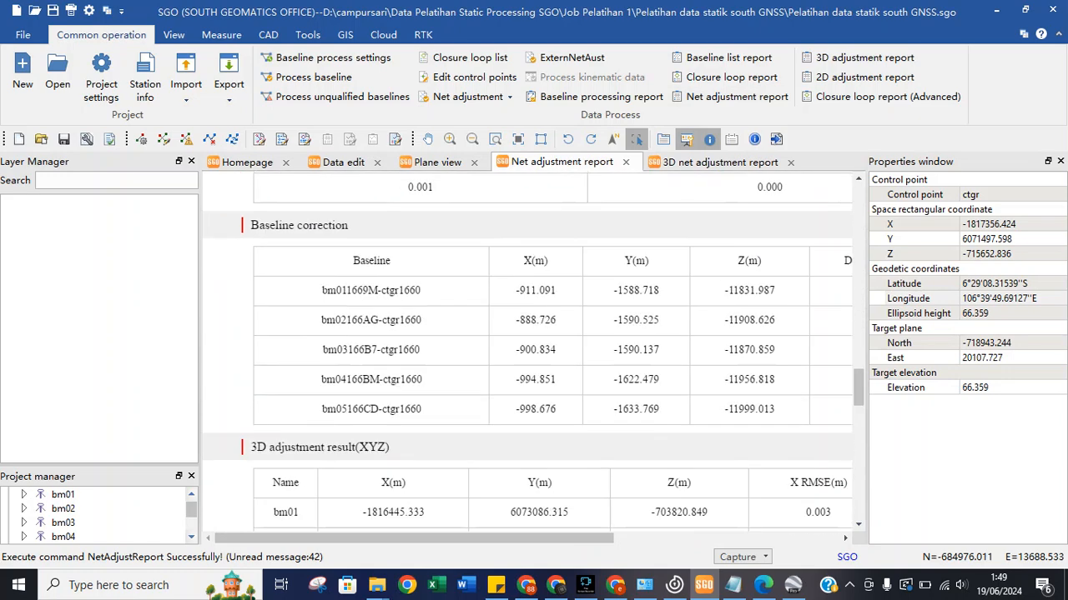
{"action": "scroll", "coordinate": [534, 350], "scroll_direction": "down", "scroll_amount": 4}
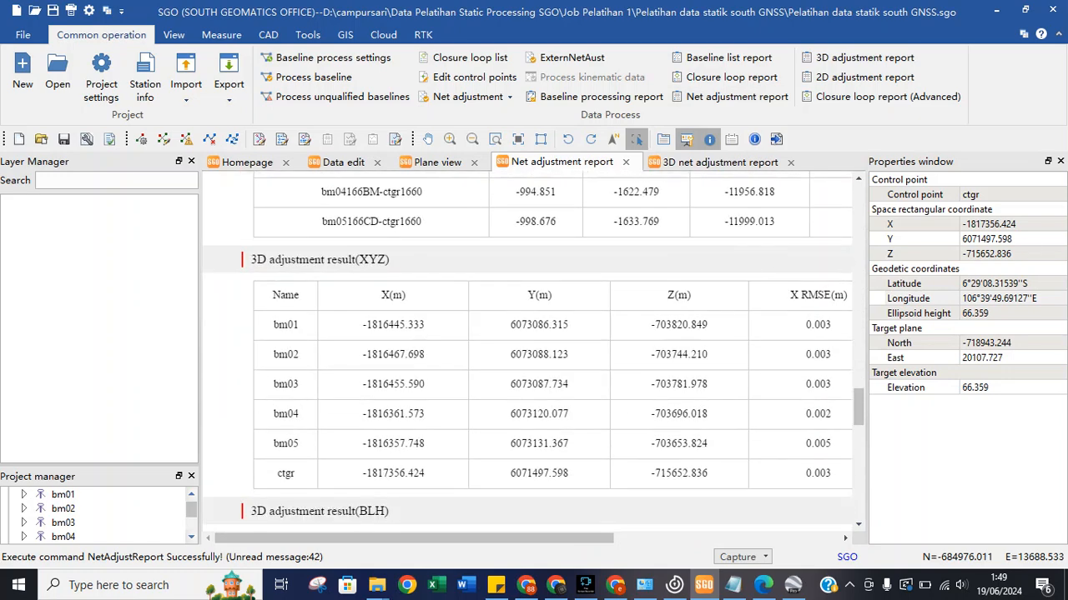
{"action": "scroll", "coordinate": [533, 351], "scroll_direction": "down", "scroll_amount": 7}
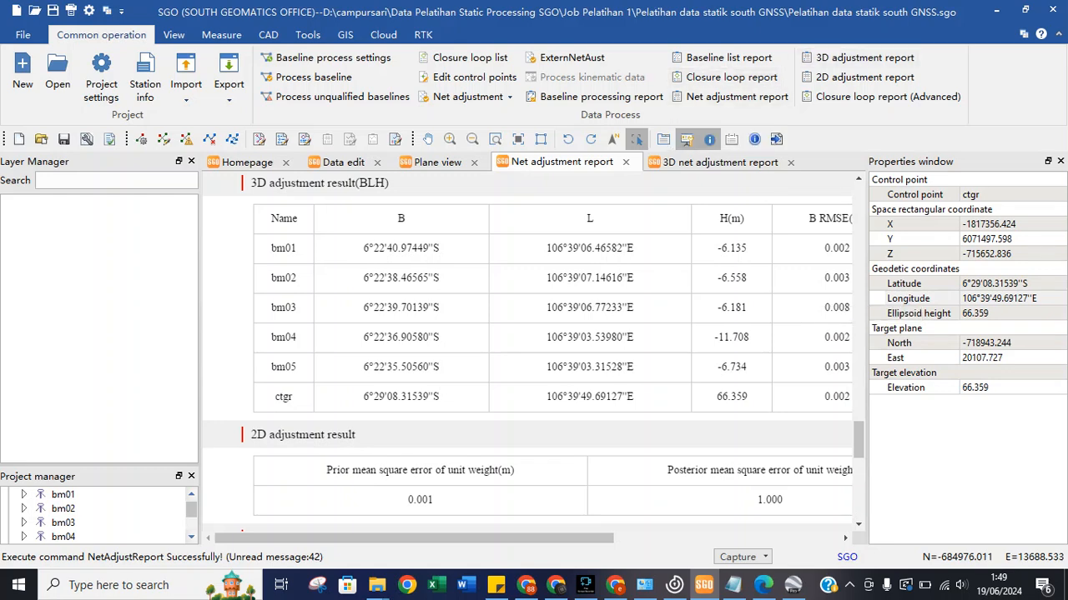
{"action": "left_click", "coordinate": [995, 10]}
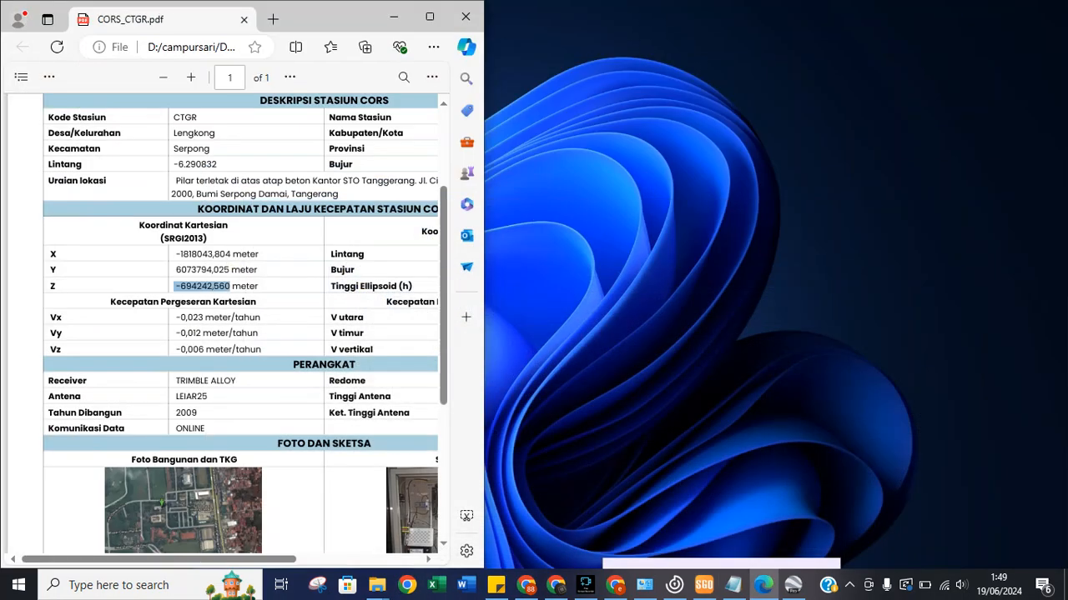
Minimize the CORS_CTGR PDF and bring Google Earth Pro to the front.
{"action": "left_click", "coordinate": [393, 16]}
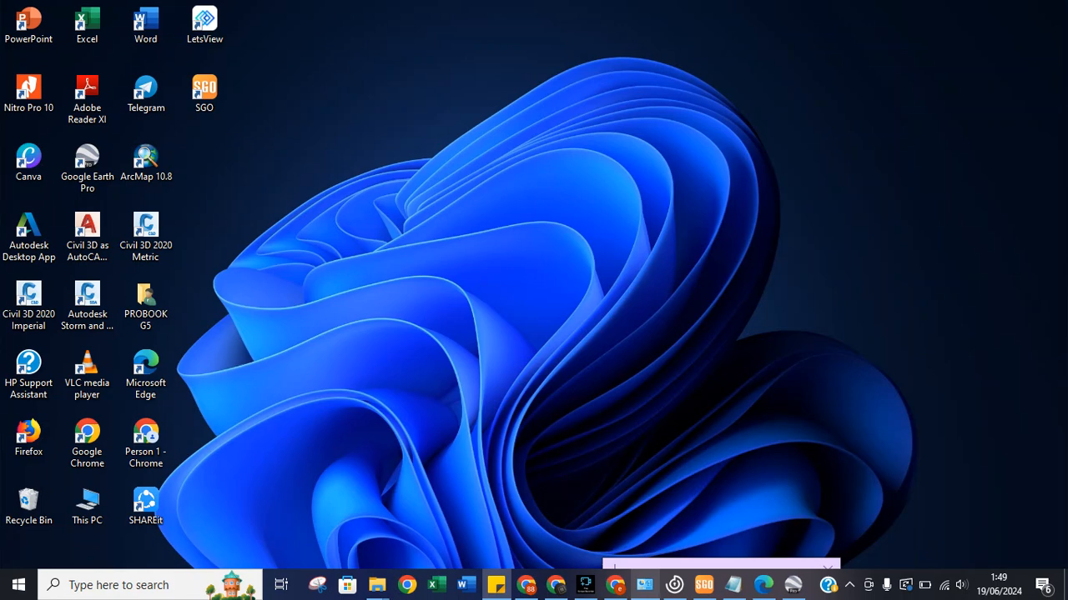
{"action": "mouse_move", "coordinate": [645, 584]}
{"action": "mouse_move", "coordinate": [792, 584]}
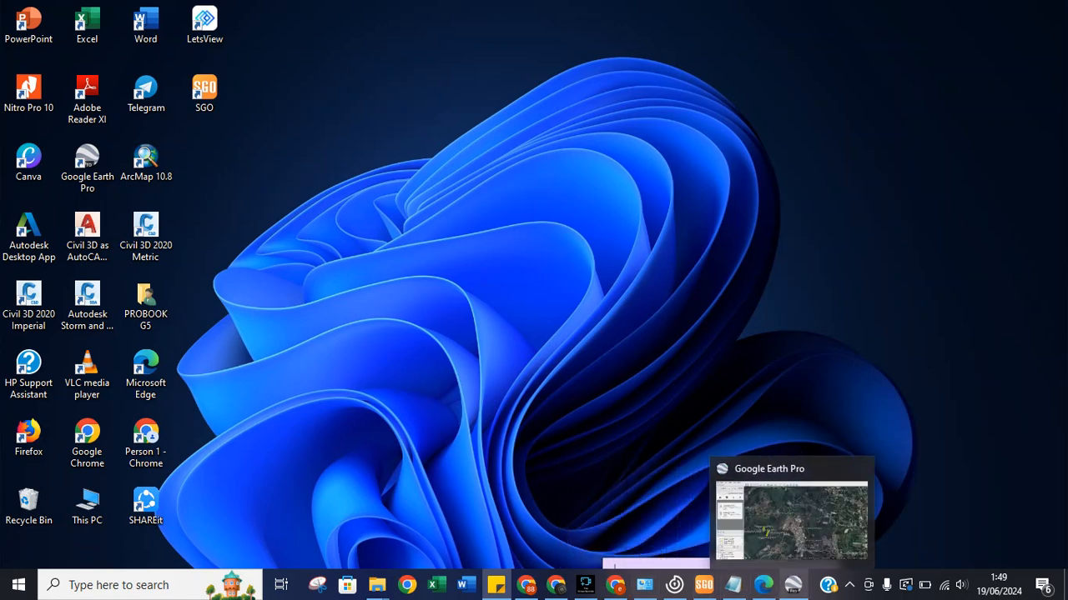
{"action": "mouse_move", "coordinate": [793, 521]}
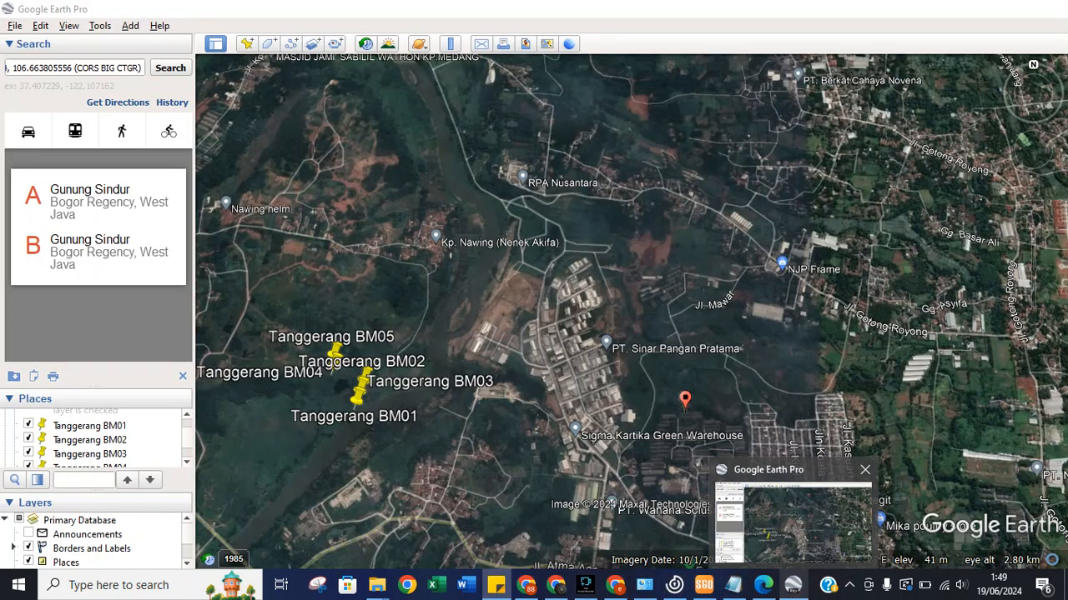
{"action": "left_click", "coordinate": [793, 521]}
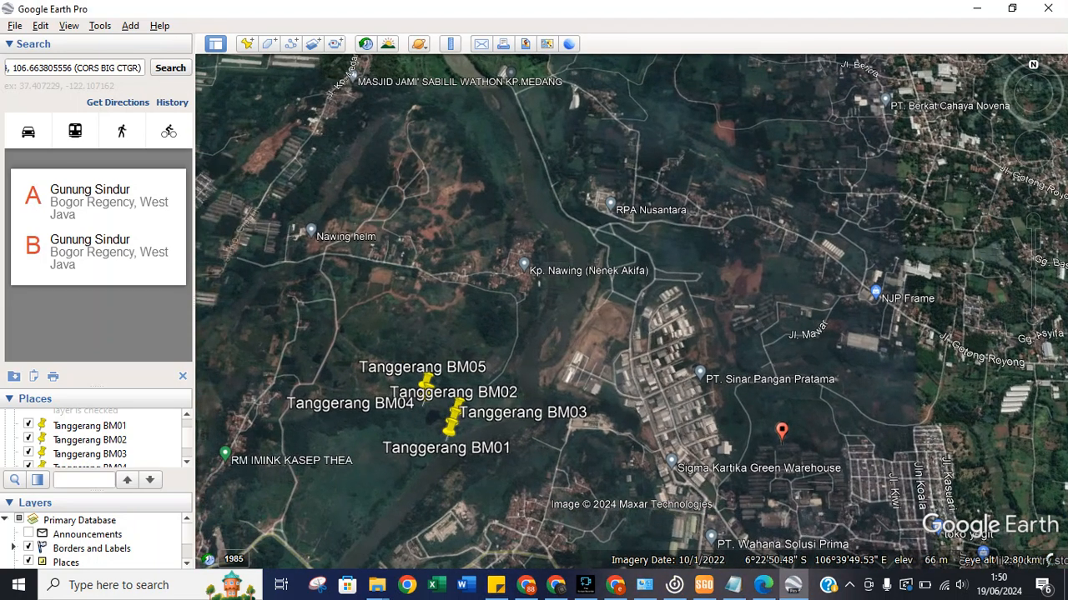
Zoom and pan onto the Tanggerang BM01–BM05 pins and open the Ruler.
{"action": "scroll", "coordinate": [457, 395], "scroll_direction": "up", "scroll_amount": 1}
{"action": "scroll", "coordinate": [457, 396], "scroll_direction": "up", "scroll_amount": 3}
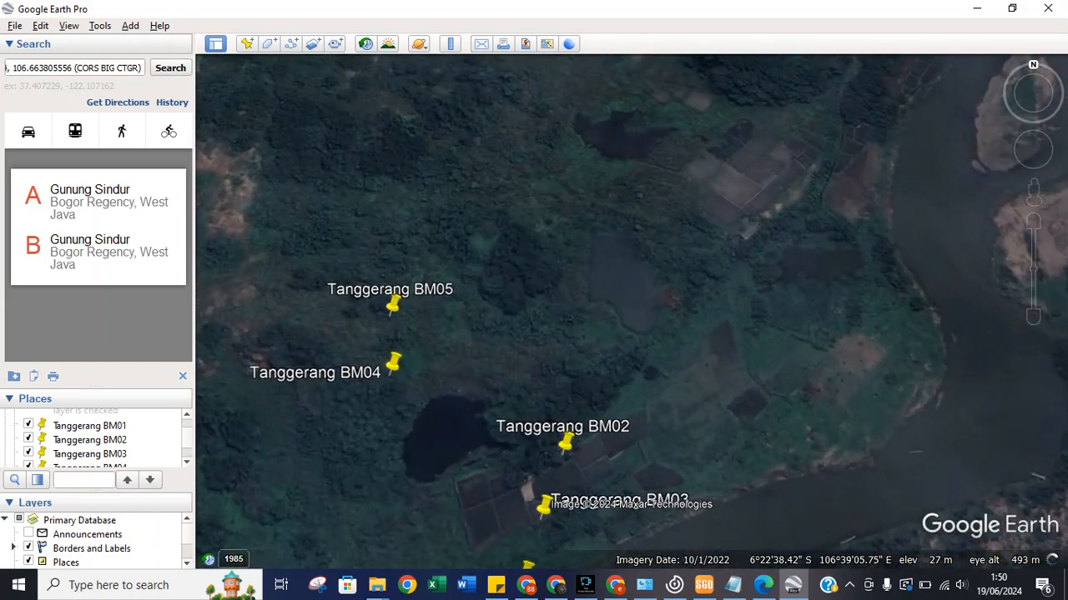
{"action": "left_click_drag", "start_coordinate": [490, 442], "coordinate": [431, 359]}
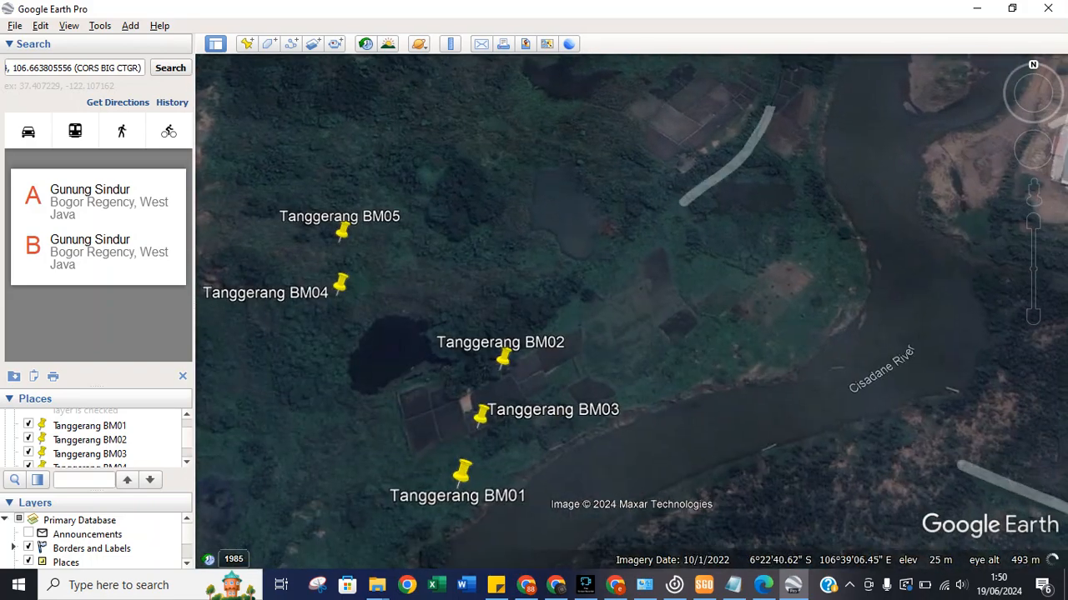
{"action": "left_click", "coordinate": [449, 43]}
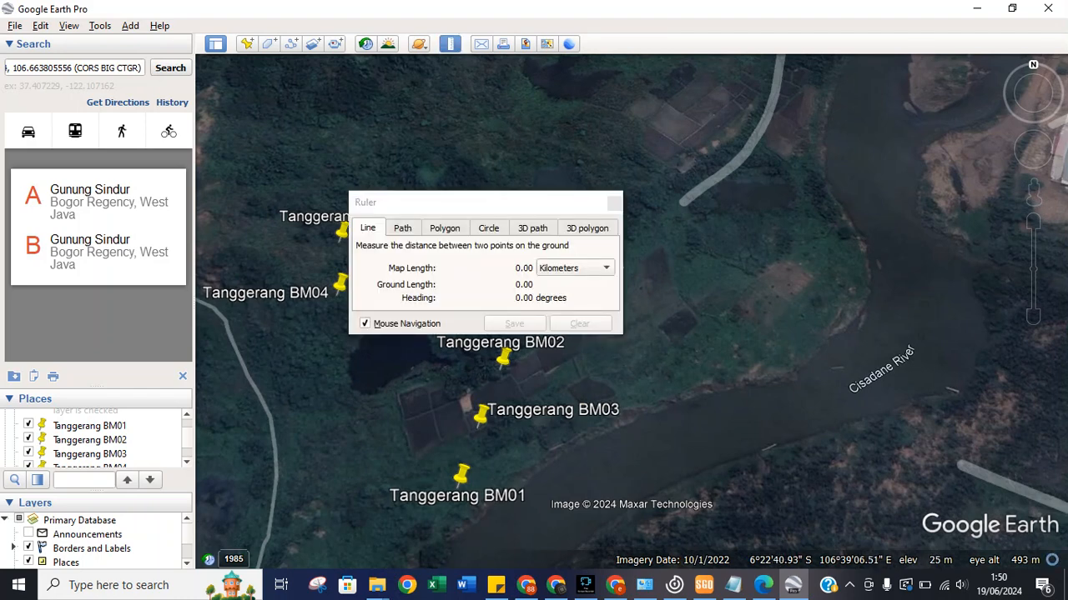
Measure the roughly 85 m BM01–BM02 distance in meters, then close the Ruler.
{"action": "left_click", "coordinate": [460, 477]}
{"action": "left_click", "coordinate": [574, 268]}
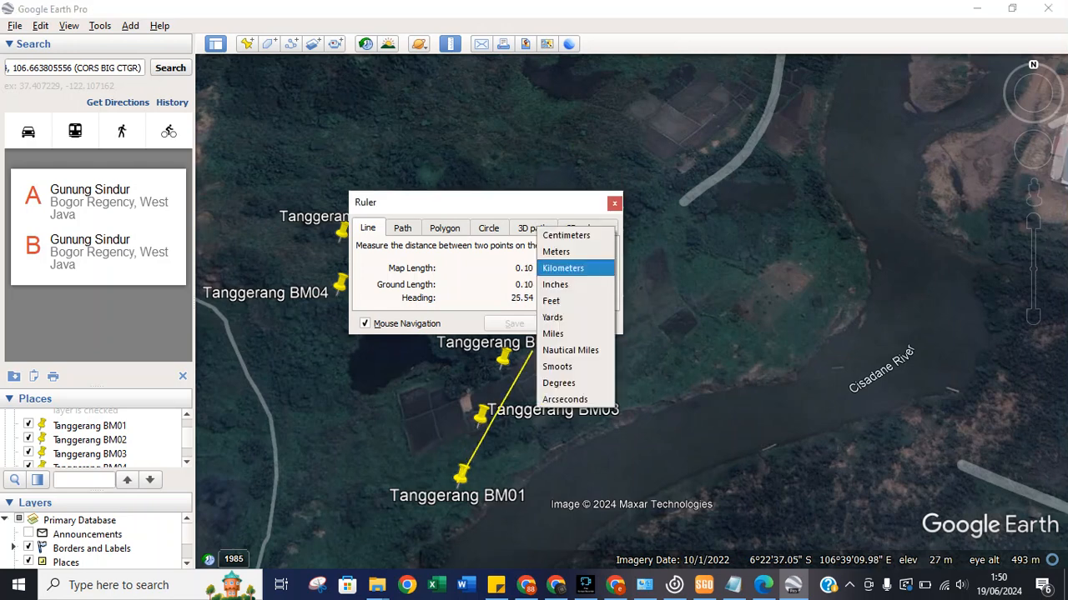
{"action": "key", "text": "Down"}
{"action": "key", "text": "Down"}
{"action": "key", "text": "Down"}
{"action": "key", "text": "Down"}
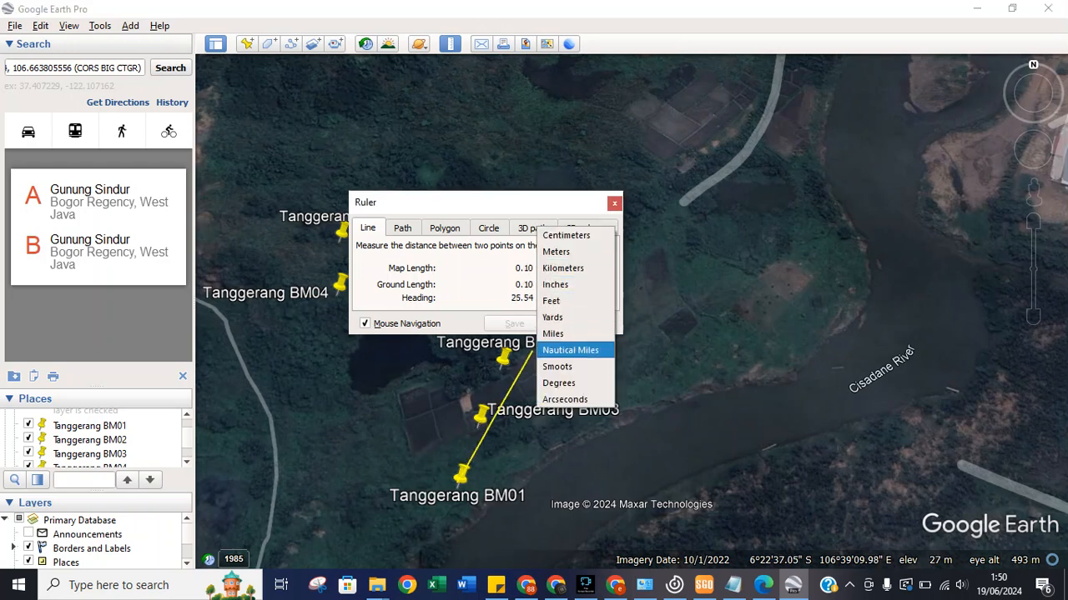
{"action": "key", "text": "Up"}
{"action": "key", "text": "Up"}
{"action": "key", "text": "Up"}
{"action": "key", "text": "Up"}
{"action": "key", "text": "Up"}
{"action": "key", "text": "Up"}
{"action": "key", "text": "Return"}
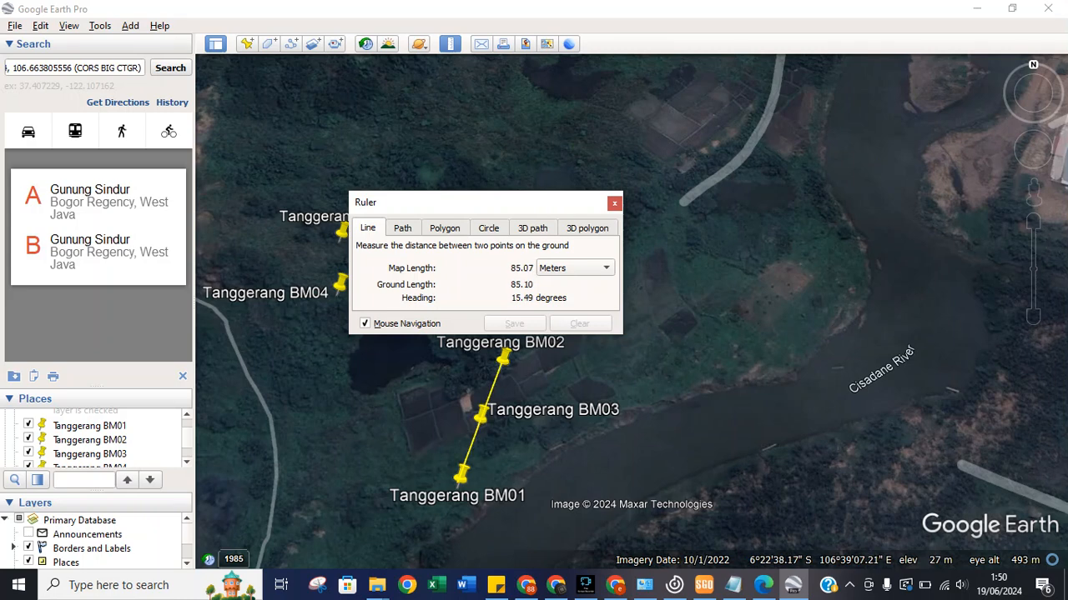
{"action": "left_click", "coordinate": [614, 203]}
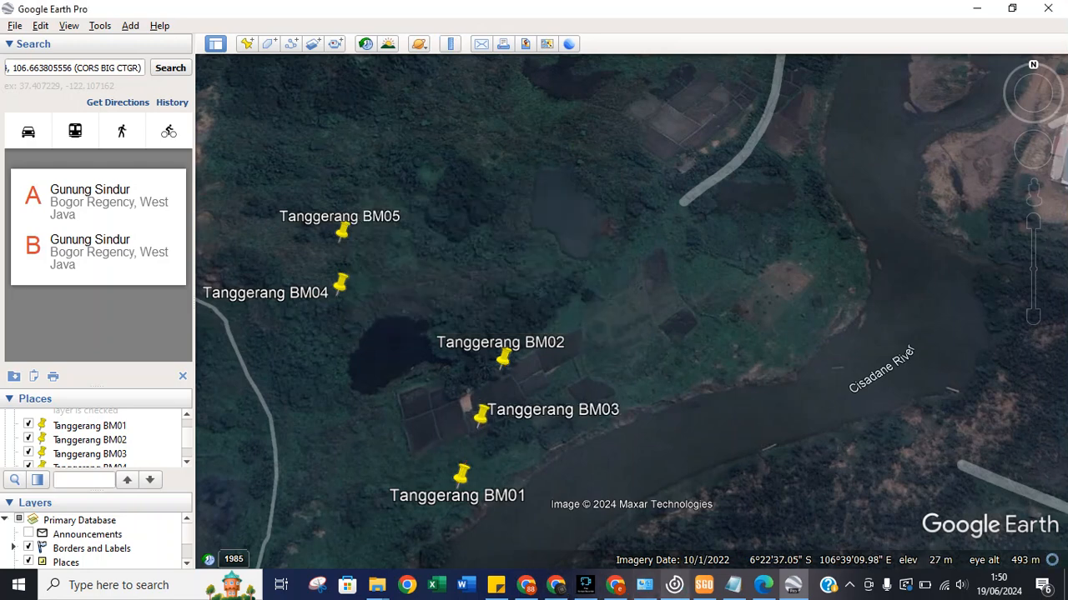
{"action": "left_click", "coordinate": [703, 585]}
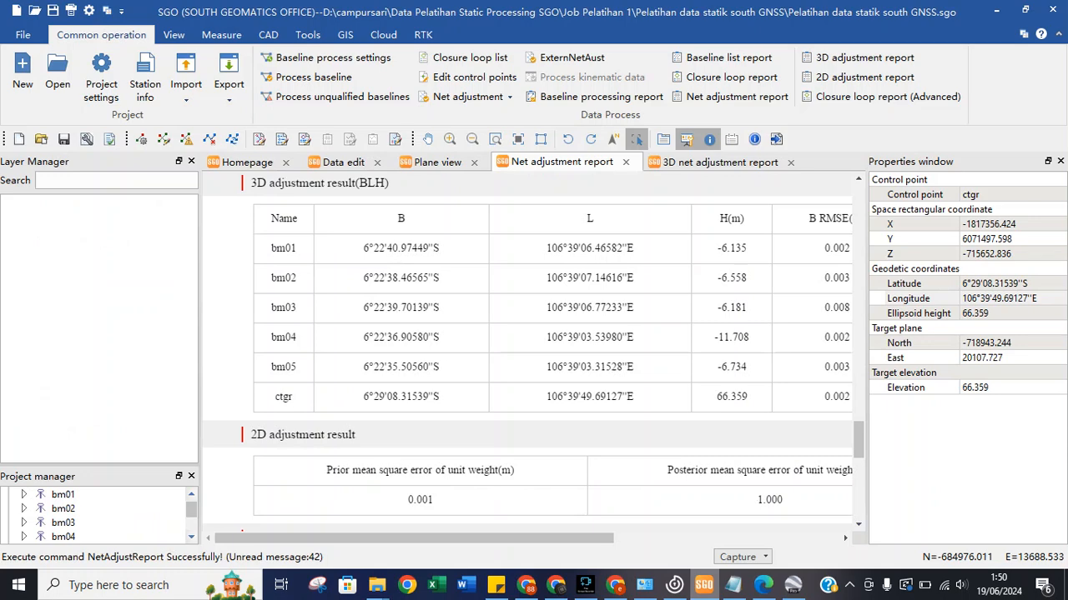
{"action": "left_click", "coordinate": [793, 584]}
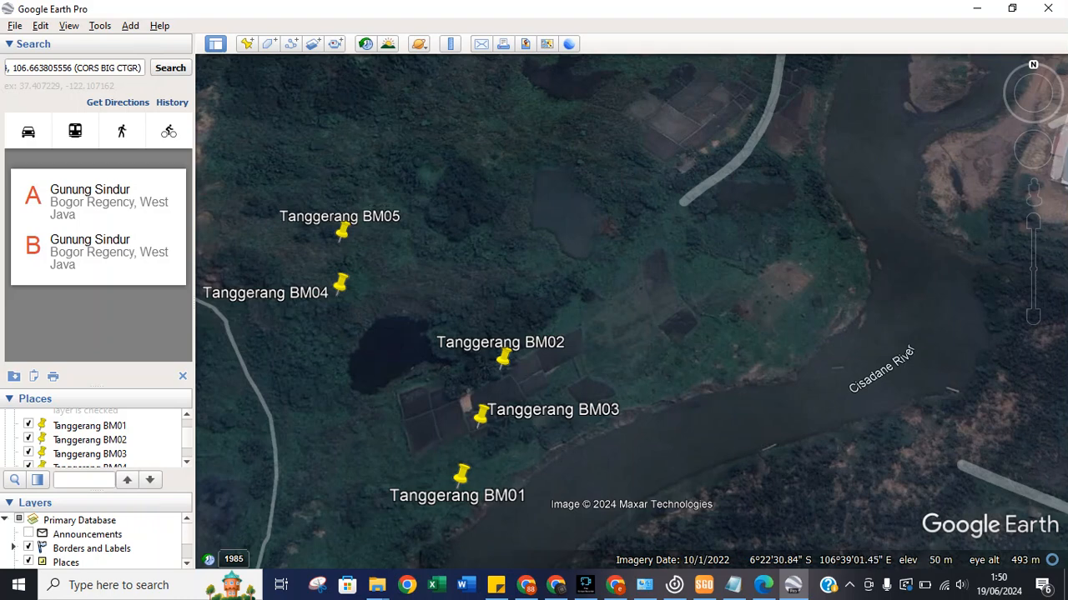
Create and save an Untitled Path, then open its properties for editing.
{"action": "left_click", "coordinate": [291, 43]}
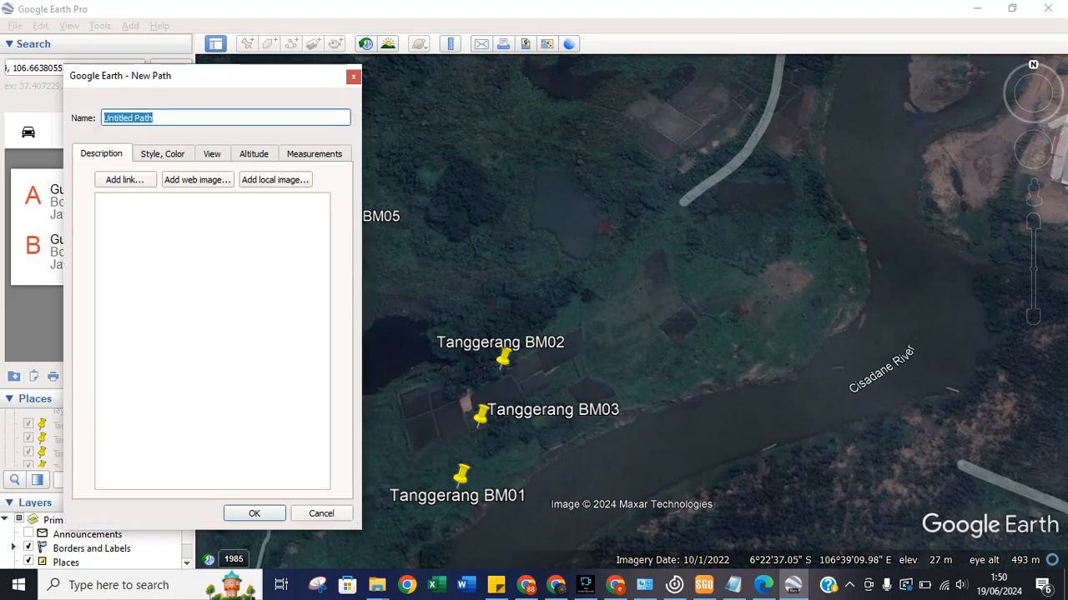
{"action": "left_click", "coordinate": [255, 514]}
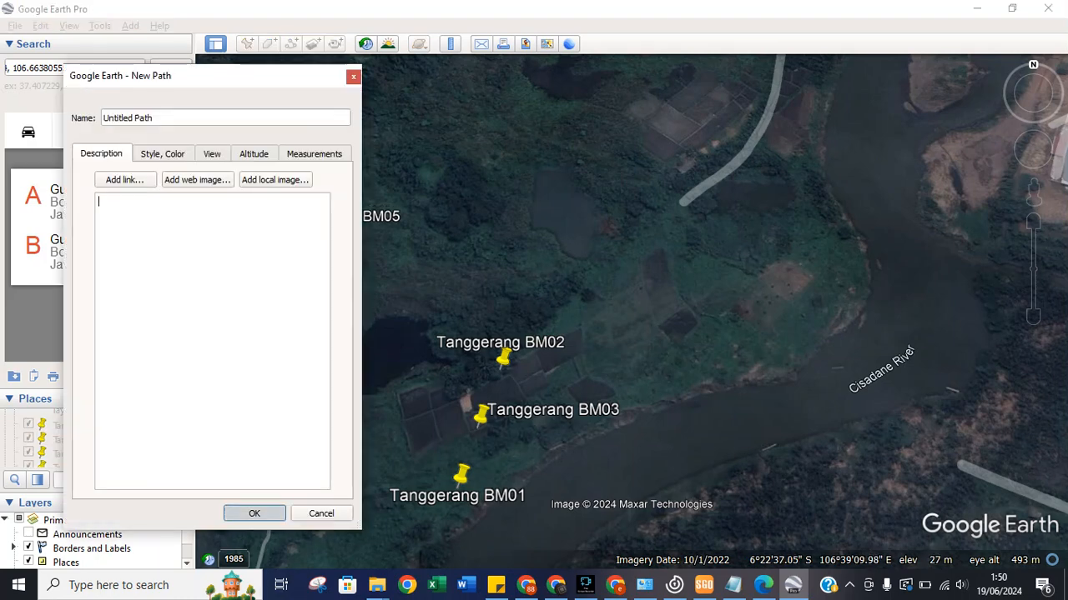
{"action": "right_click", "coordinate": [143, 460]}
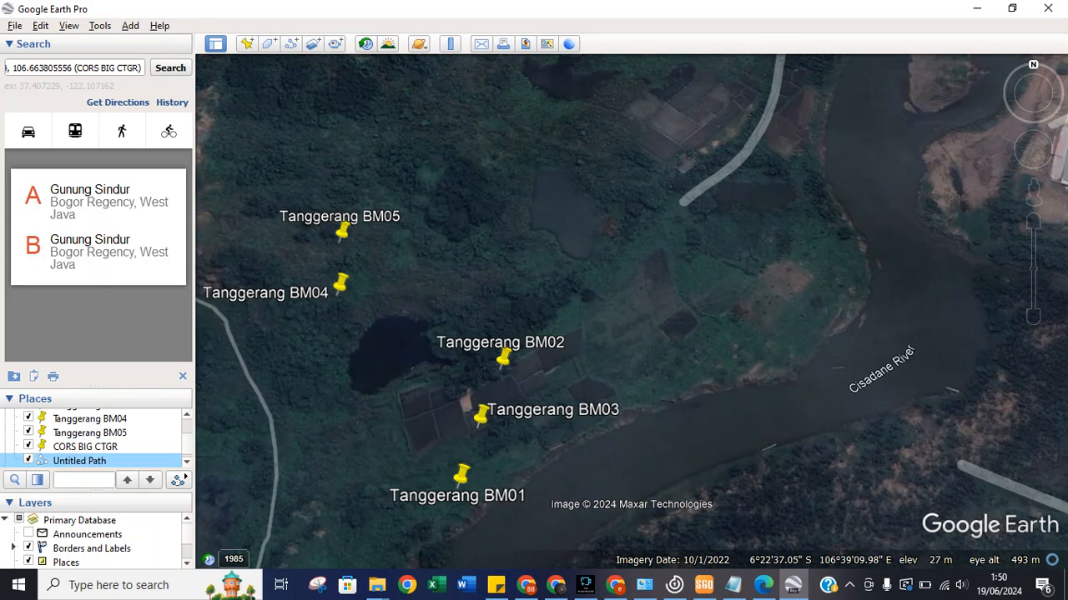
{"action": "left_click", "coordinate": [190, 452]}
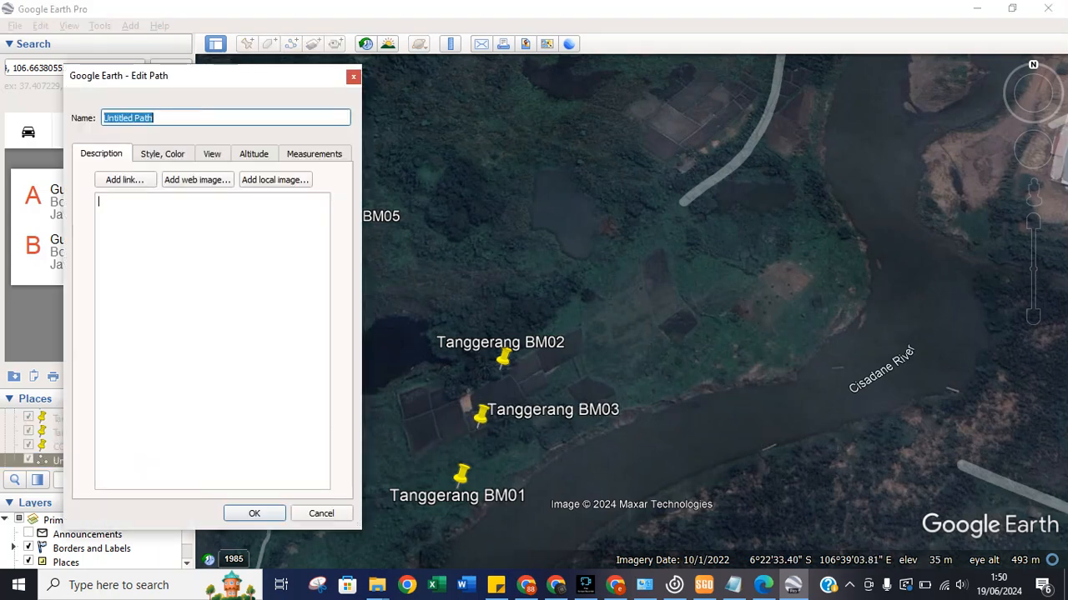
{"action": "left_click_drag", "start_coordinate": [309, 76], "coordinate": [909, 135]}
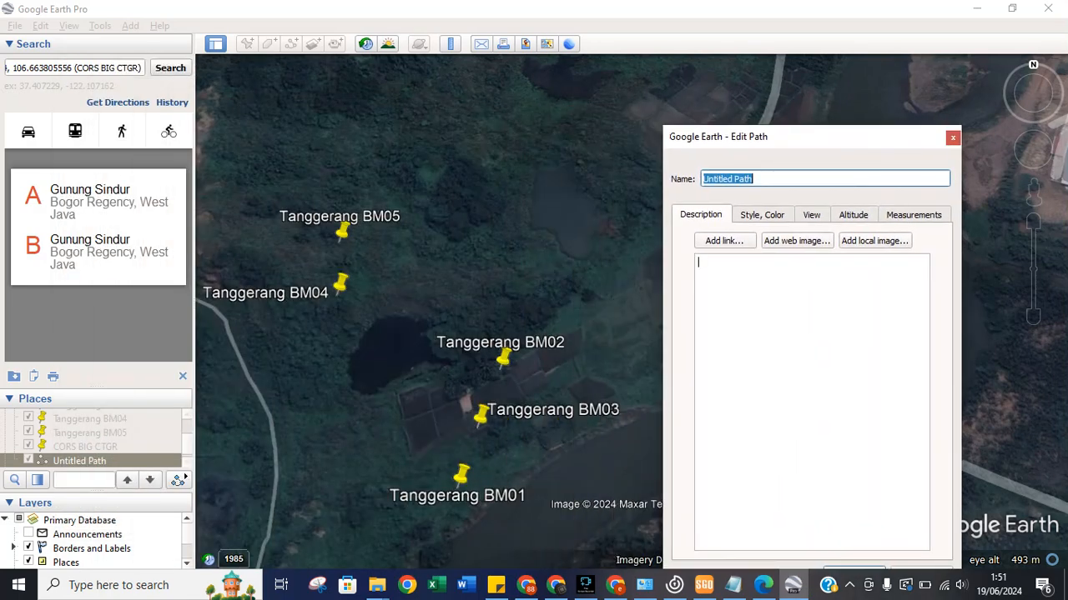
Place path vertices from BM01 to BM04 and back to BM01, dropping a misplaced BM03 point.
{"action": "left_click", "coordinate": [456, 485]}
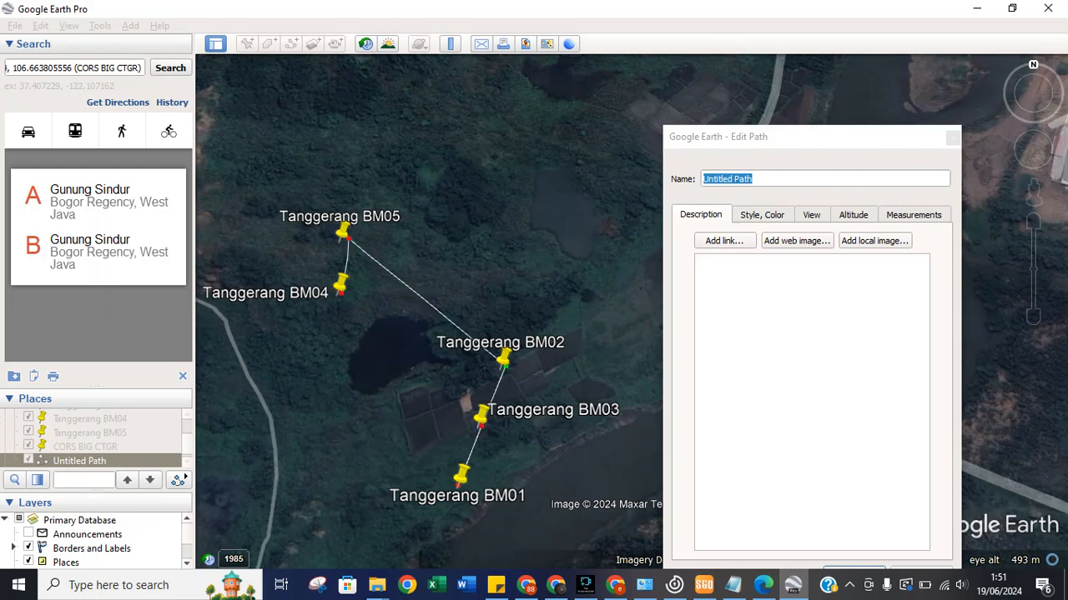
{"action": "left_click", "coordinate": [347, 290]}
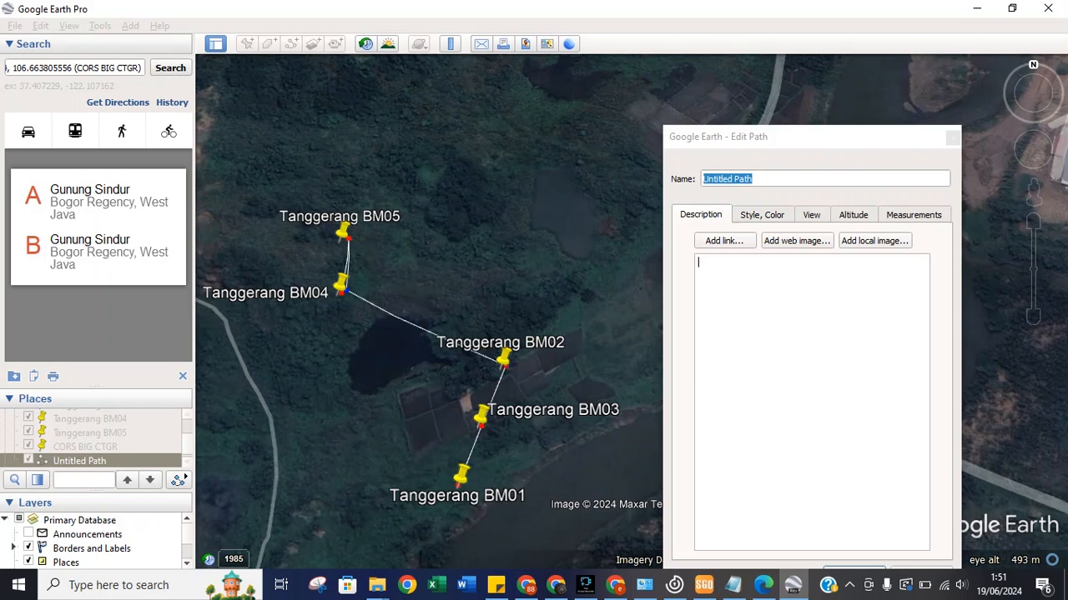
{"action": "left_click", "coordinate": [481, 416]}
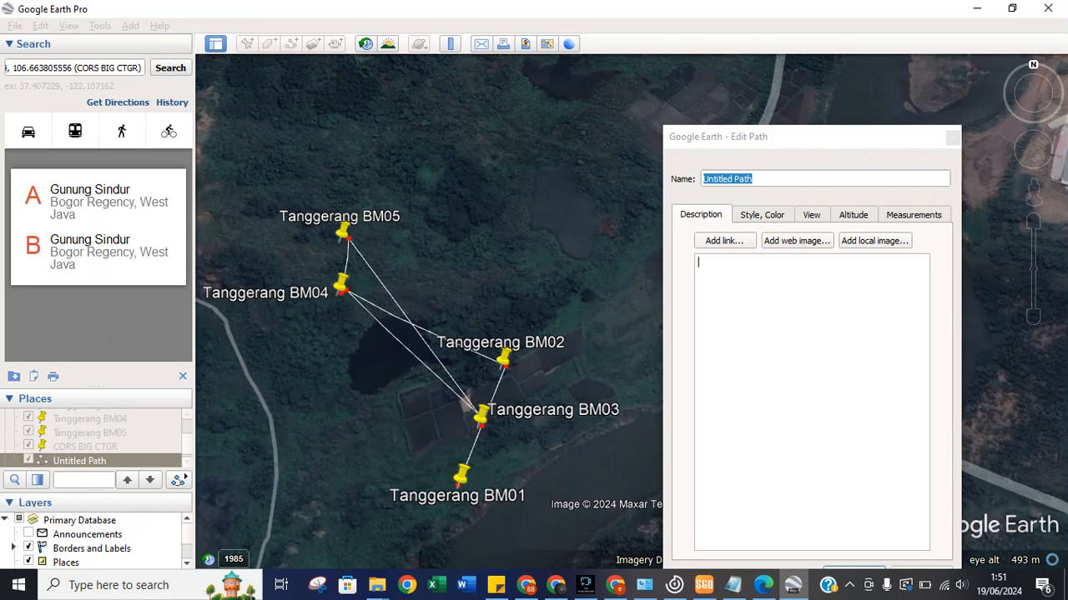
{"action": "key", "text": "Delete"}
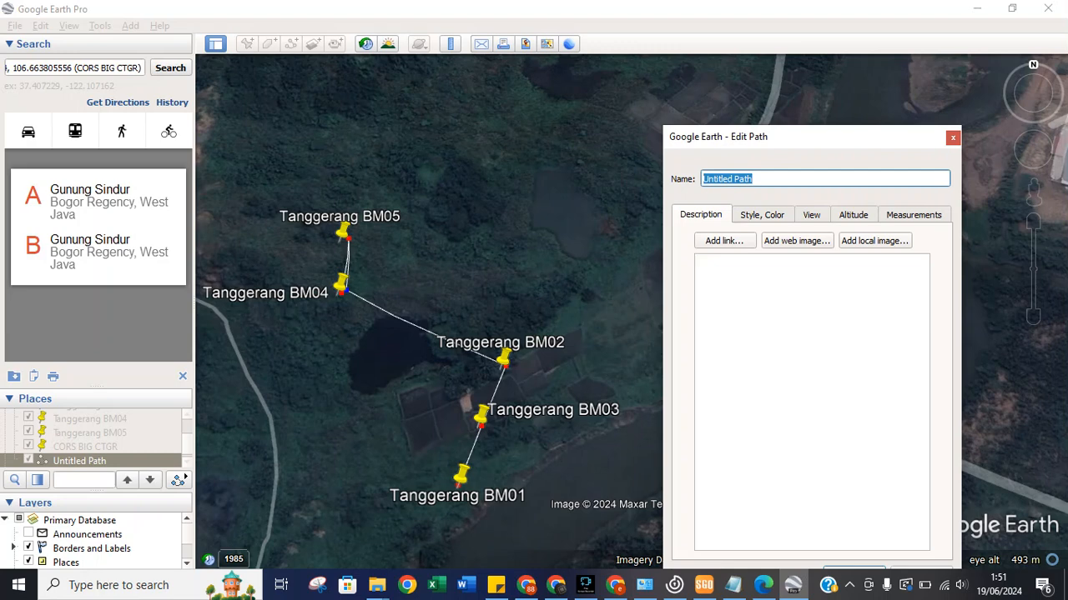
{"action": "left_click", "coordinate": [459, 478]}
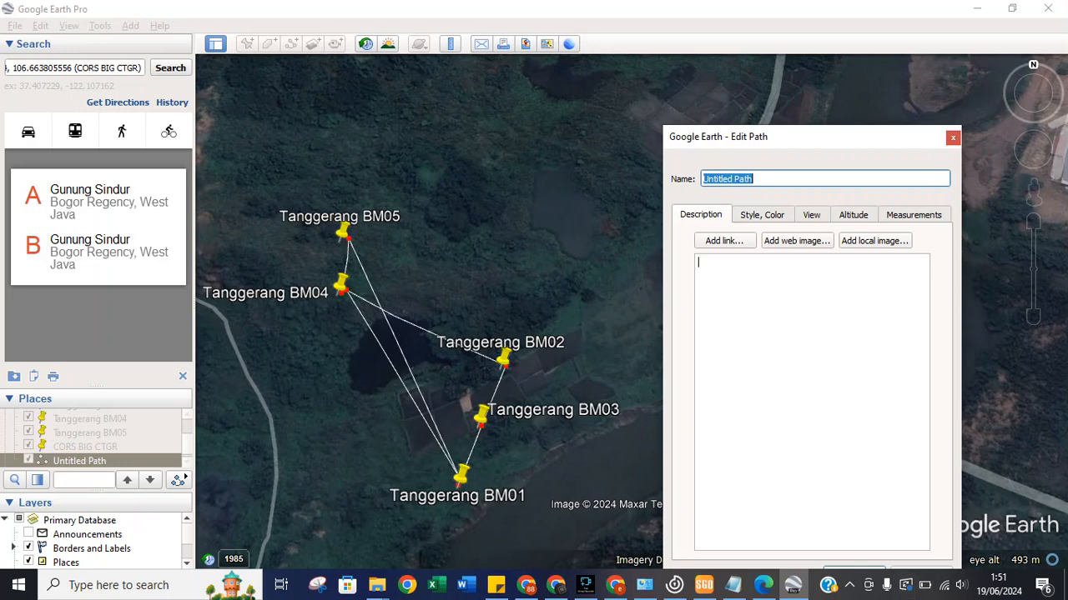
{"action": "key", "text": "Return"}
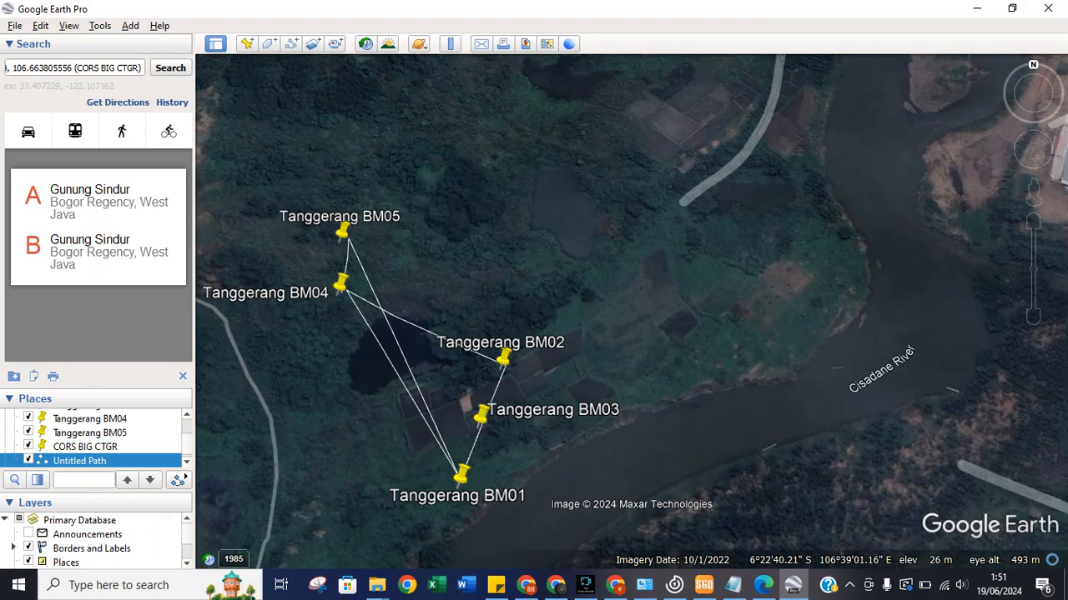
Show Untitled Path's elevation profile (604 m, 25–39 m), then switch to SGO's net adjustment report.
{"action": "right_click", "coordinate": [137, 464]}
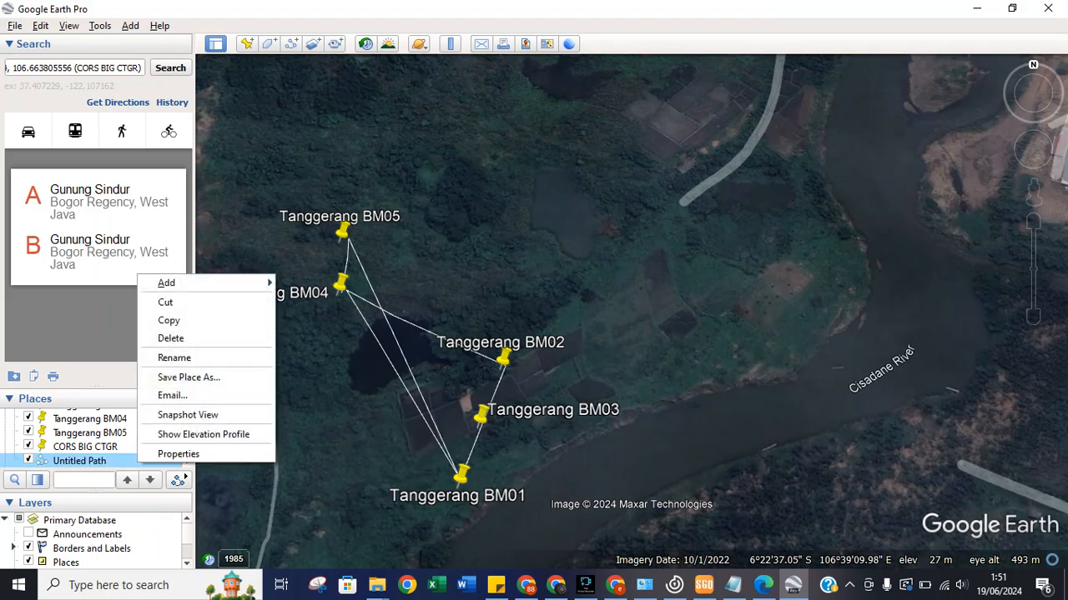
{"action": "left_click", "coordinate": [200, 434]}
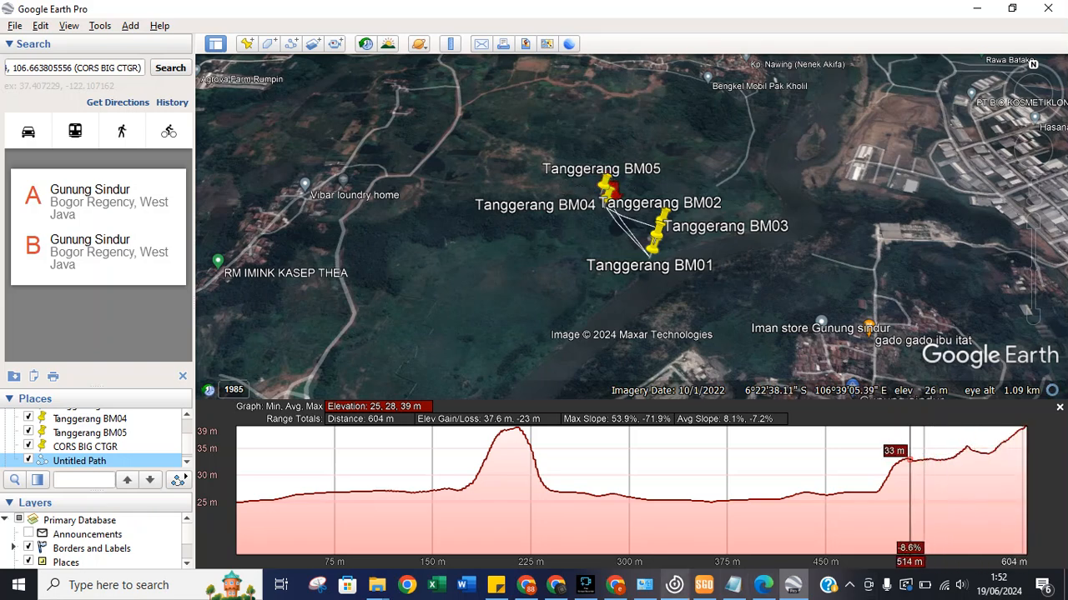
{"action": "left_click", "coordinate": [703, 585]}
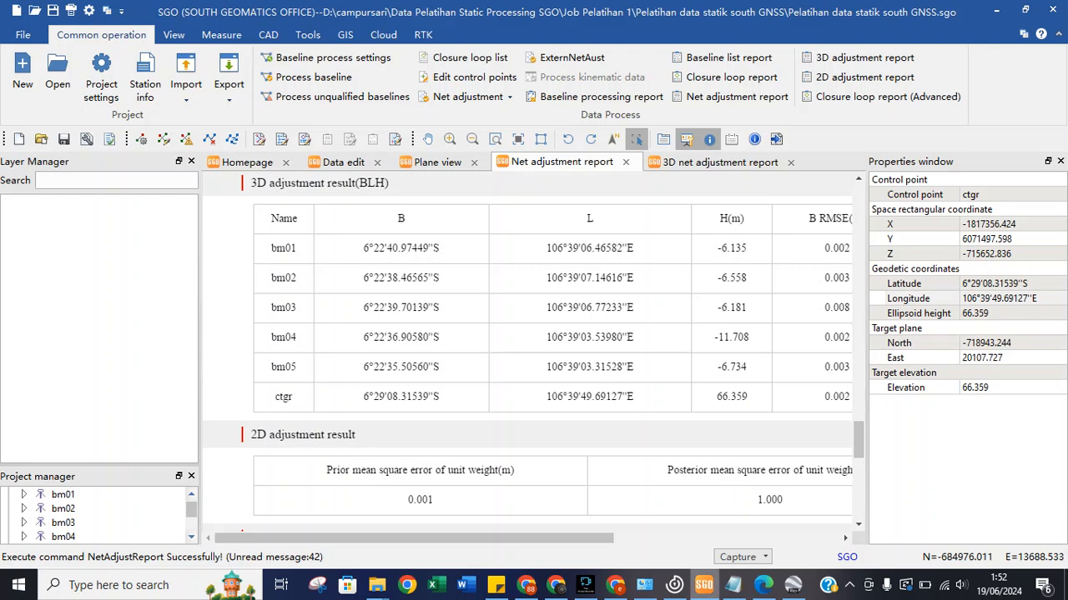
Switch back to Google Earth Pro's elevation profile of the BM path.
{"action": "left_click", "coordinate": [792, 585]}
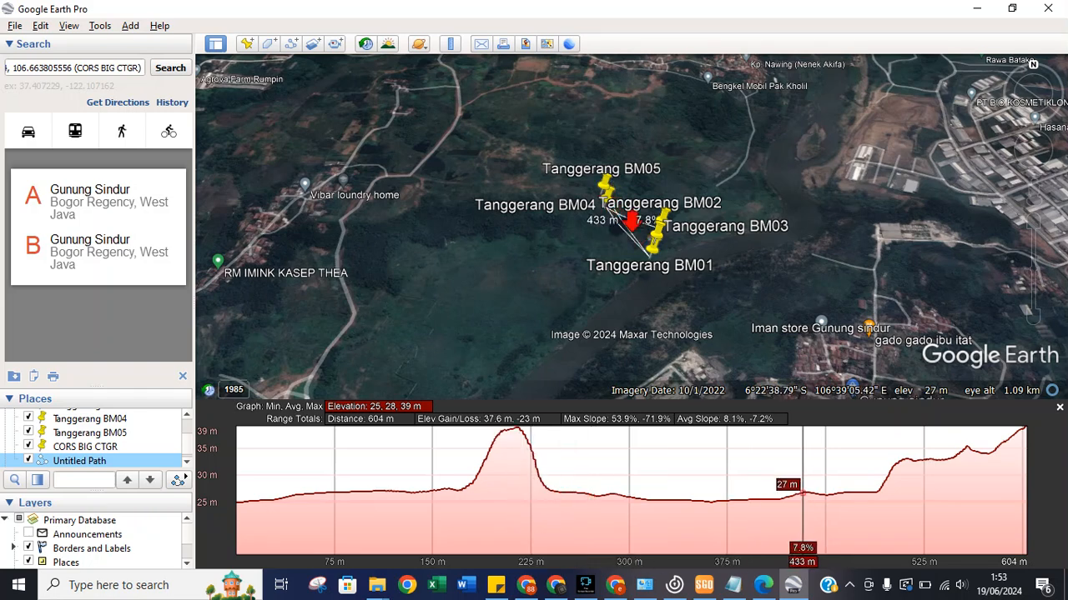
Bring SGO's net adjustment report to the front, then raise the Fine Screen Recorder window.
{"action": "left_click", "coordinate": [703, 586]}
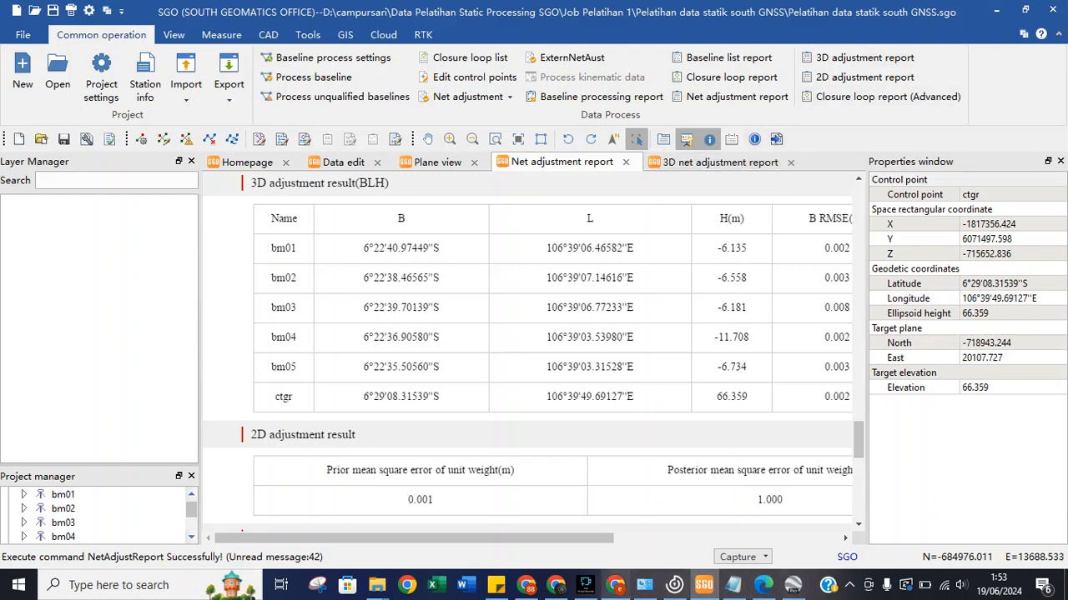
{"action": "left_click", "coordinate": [585, 586]}
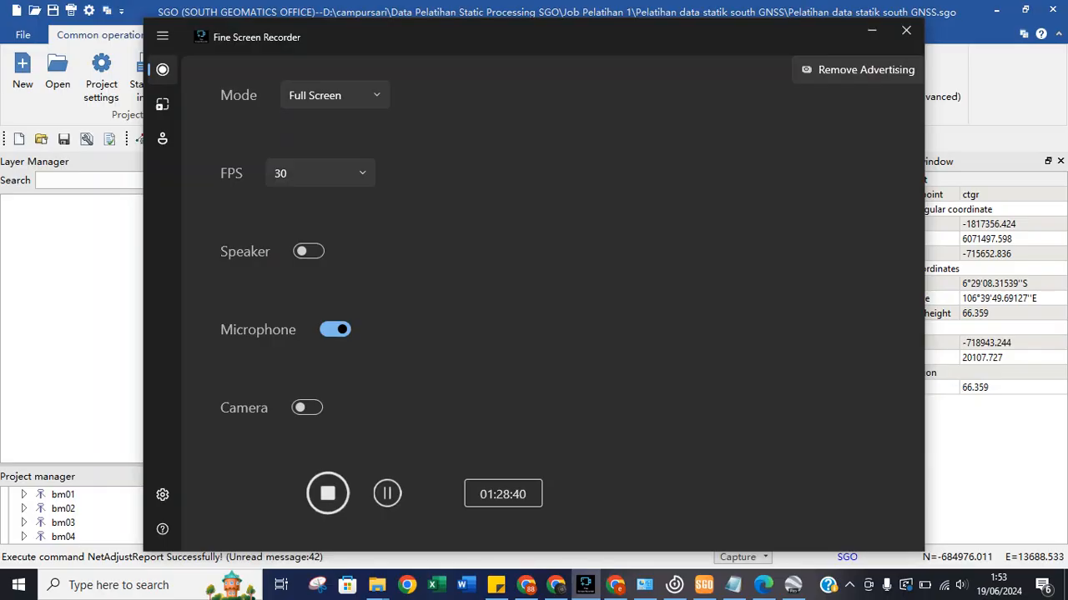